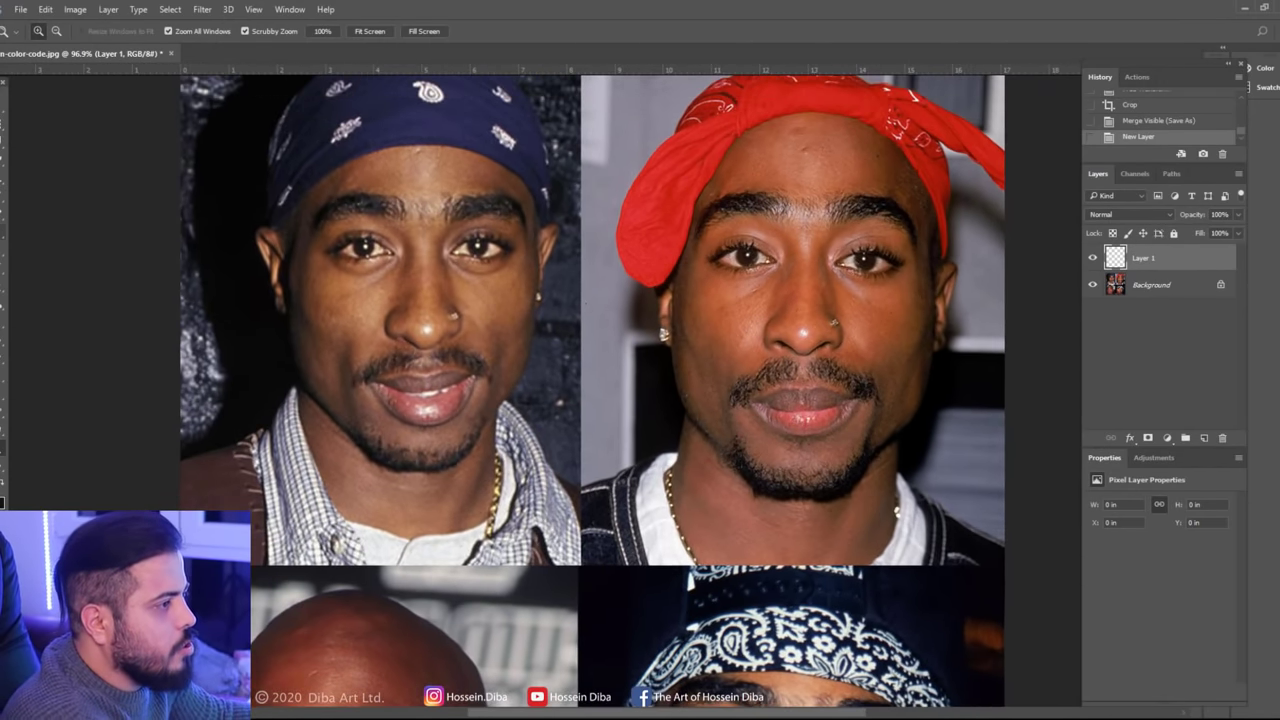
Sample four skin tones from the red-bandana portrait and paint them as round brush swatches beside the face
{"action": "key", "text": "b"}
{"action": "left_click", "coordinate": [776, 283], "text": "alt"}
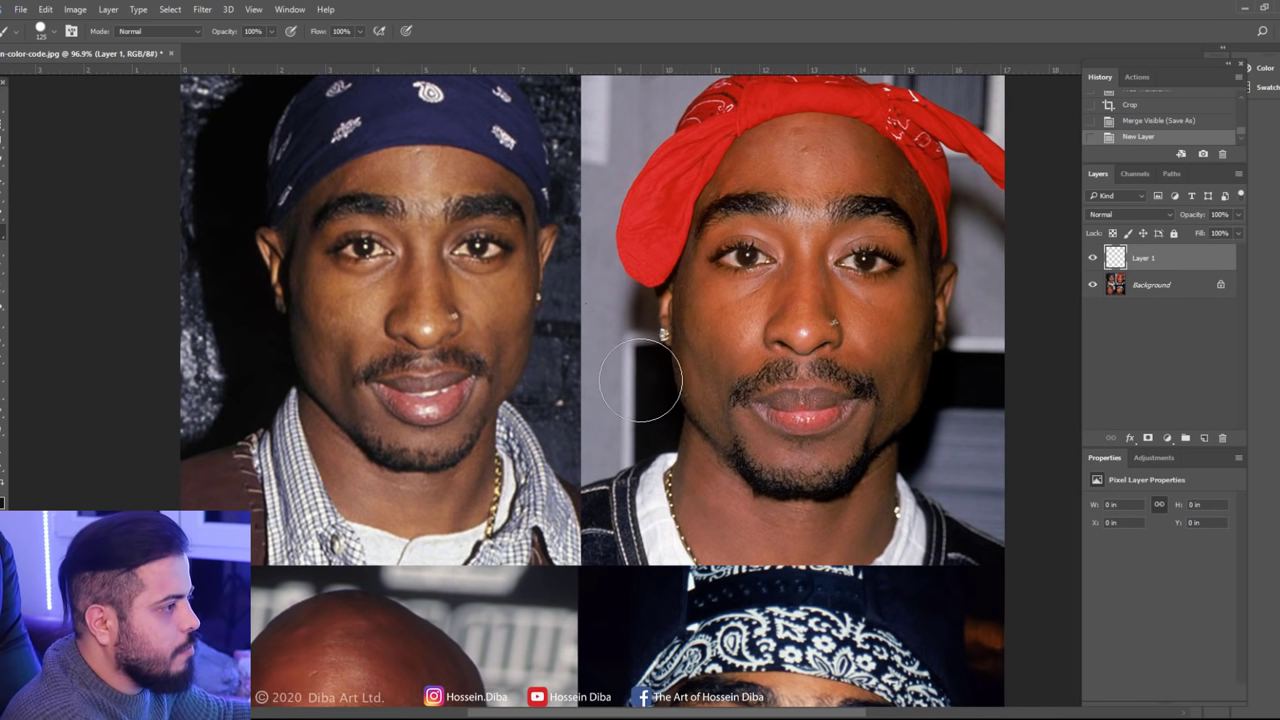
{"action": "left_click", "coordinate": [620, 383]}
{"action": "left_click", "coordinate": [735, 275], "text": "alt"}
{"action": "left_click", "coordinate": [621, 436]}
{"action": "left_click", "coordinate": [681, 430], "text": "alt"}
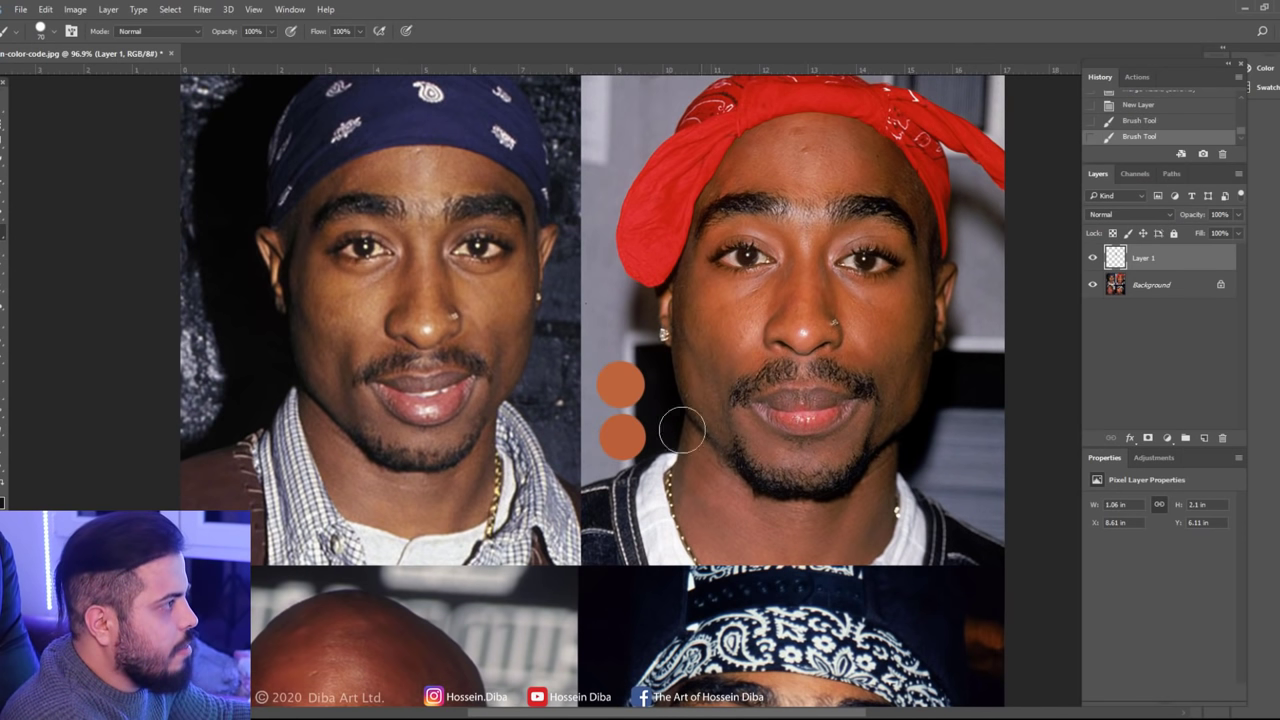
{"action": "left_click", "coordinate": [625, 491]}
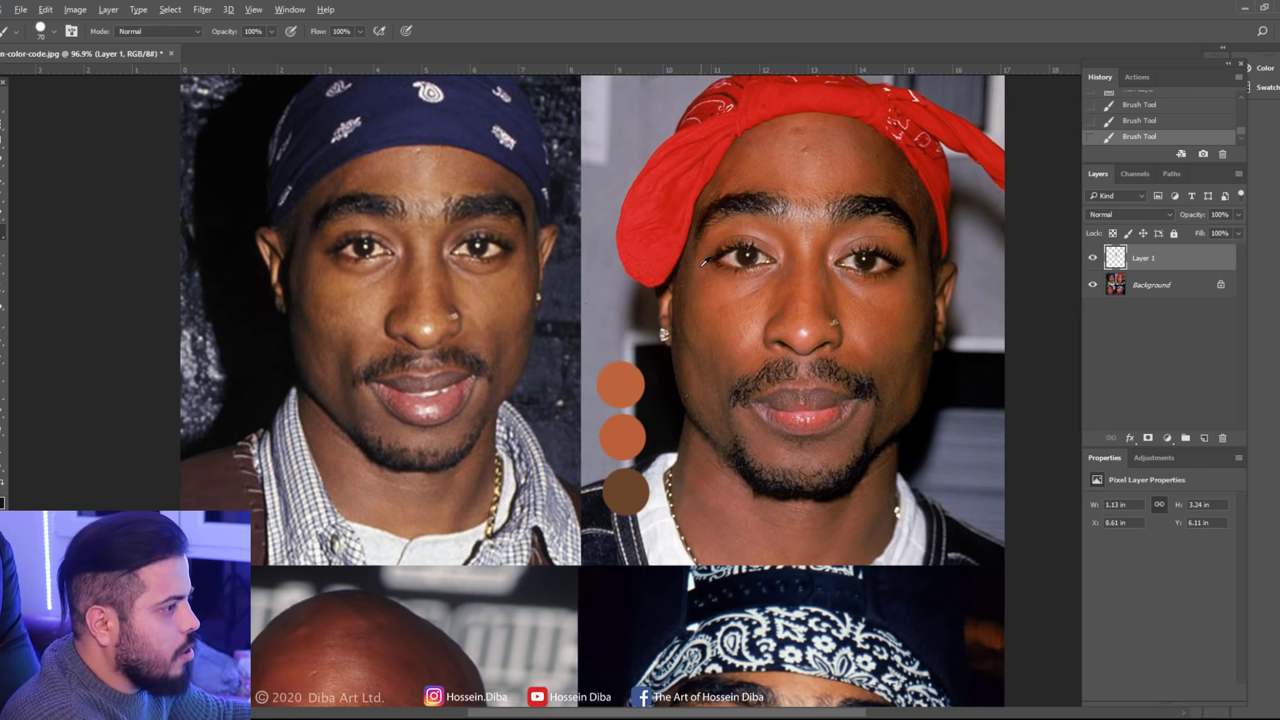
{"action": "left_click", "coordinate": [703, 288], "text": "alt"}
{"action": "left_click", "coordinate": [643, 540]}
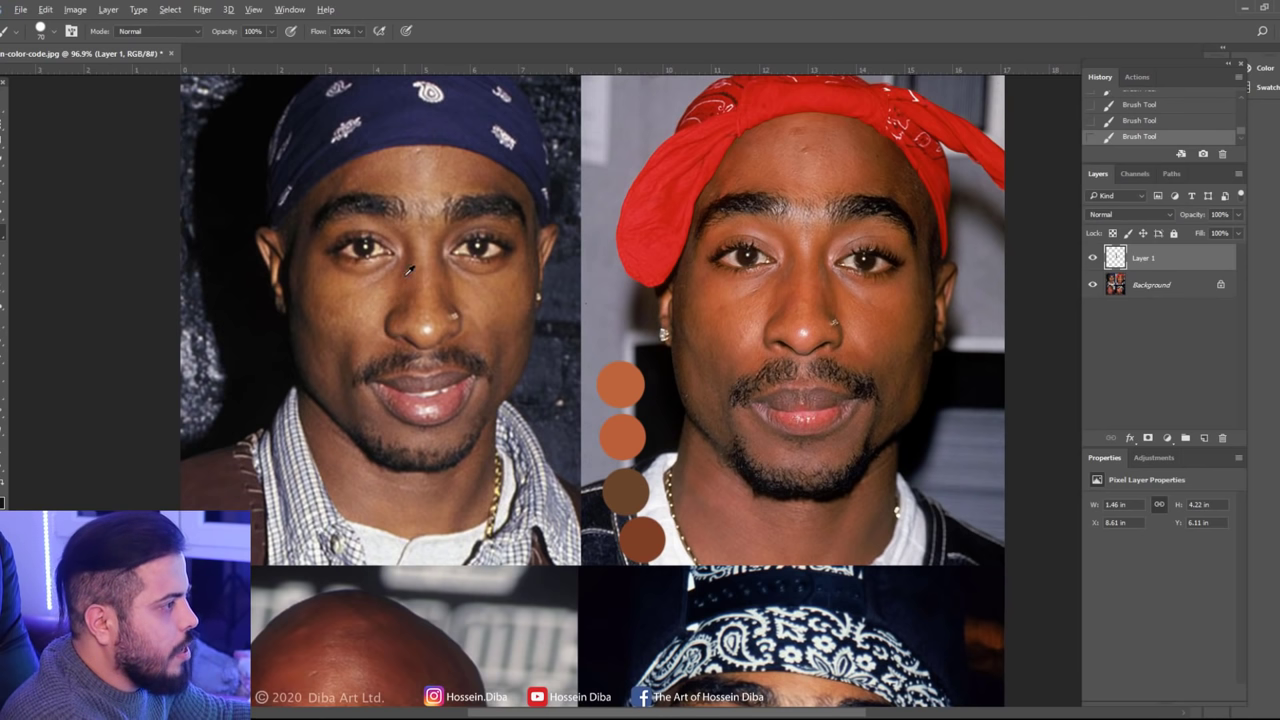
Sample four skin tones from the blue-bandana portrait and dab them as swatches beside that face
{"action": "left_click", "coordinate": [221, 397]}
{"action": "left_click", "coordinate": [227, 448]}
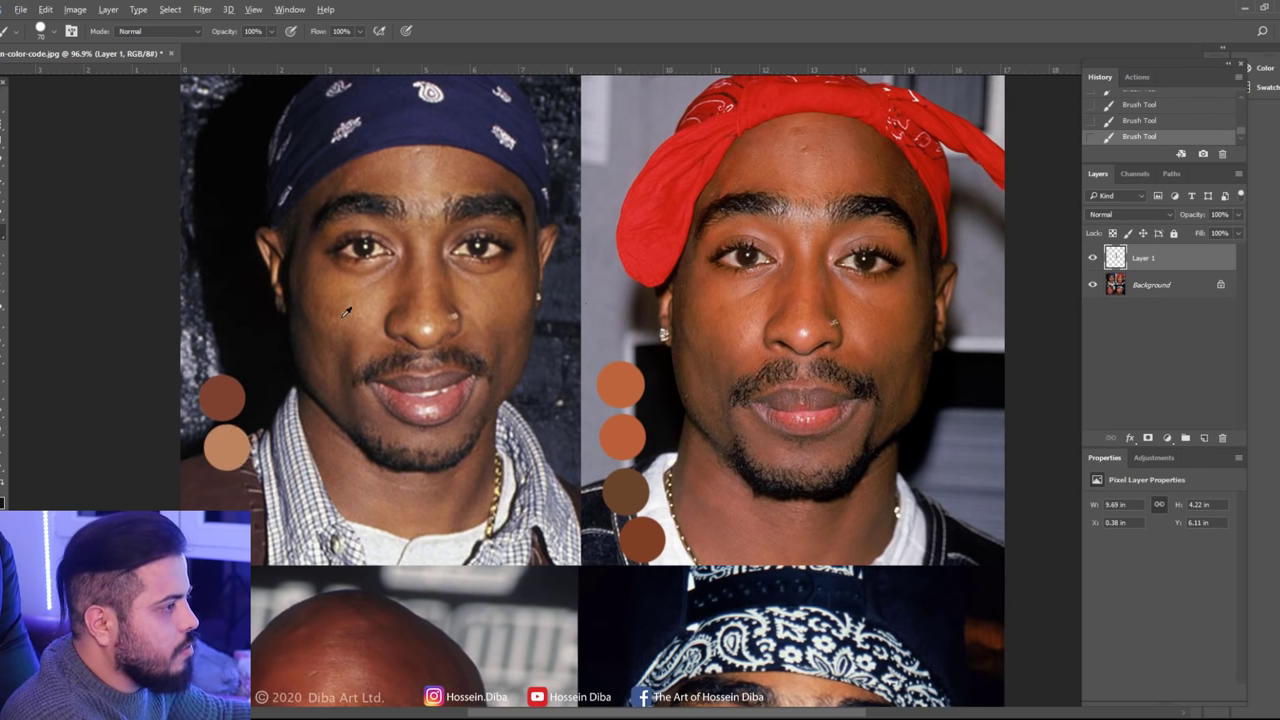
{"action": "left_click", "coordinate": [244, 494]}
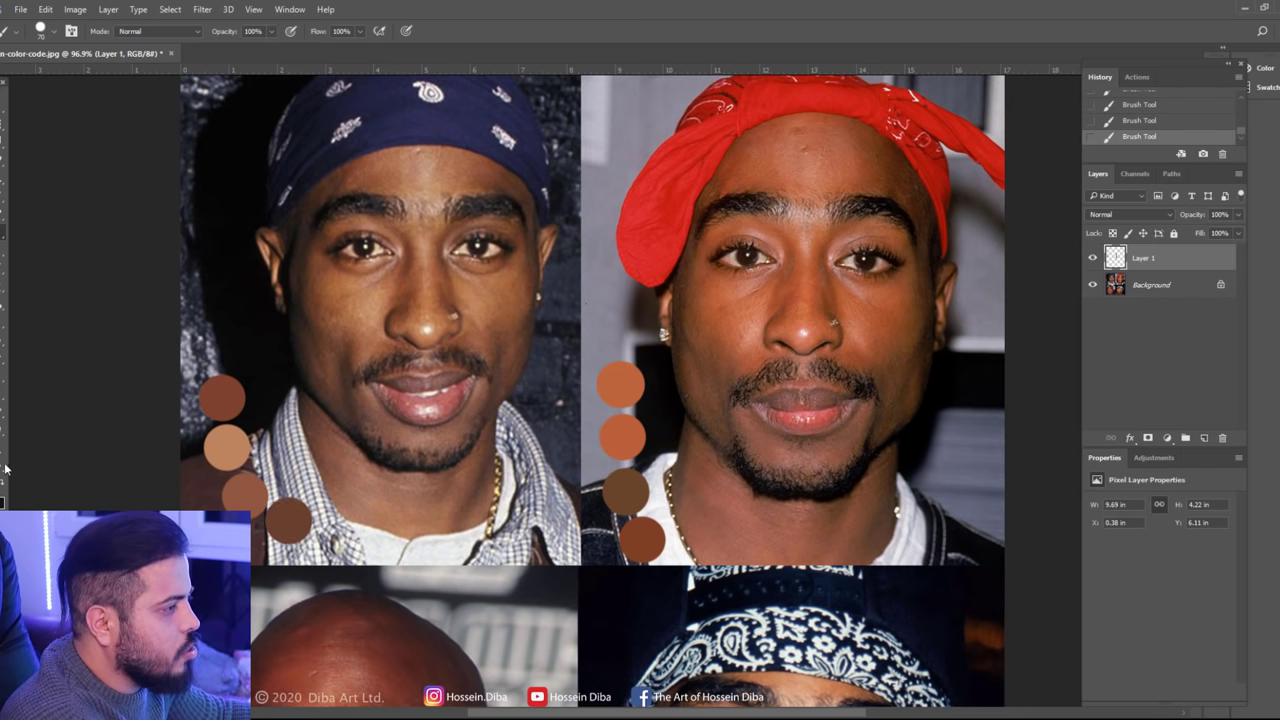
Sample four skin tones from the portrait with the black-and-white bandana and dab them as swatches beside the face
{"action": "key", "text": "z"}
{"action": "scroll", "coordinate": [496, 605], "scroll_direction": "down", "scroll_amount": 3, "text": "alt"}
{"action": "scroll", "coordinate": [496, 605], "scroll_direction": "up", "scroll_amount": 3, "text": "alt"}
{"action": "key", "text": "b"}
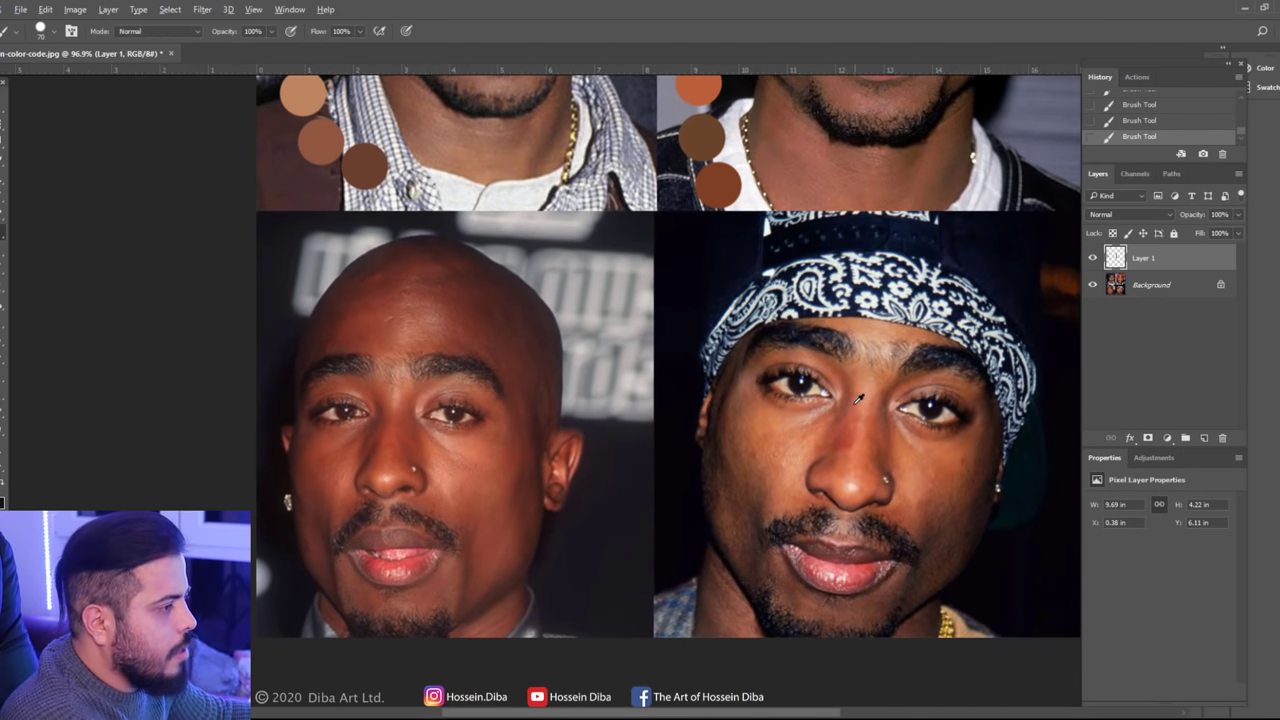
{"action": "left_click", "coordinate": [675, 456]}
{"action": "left_click", "coordinate": [671, 503]}
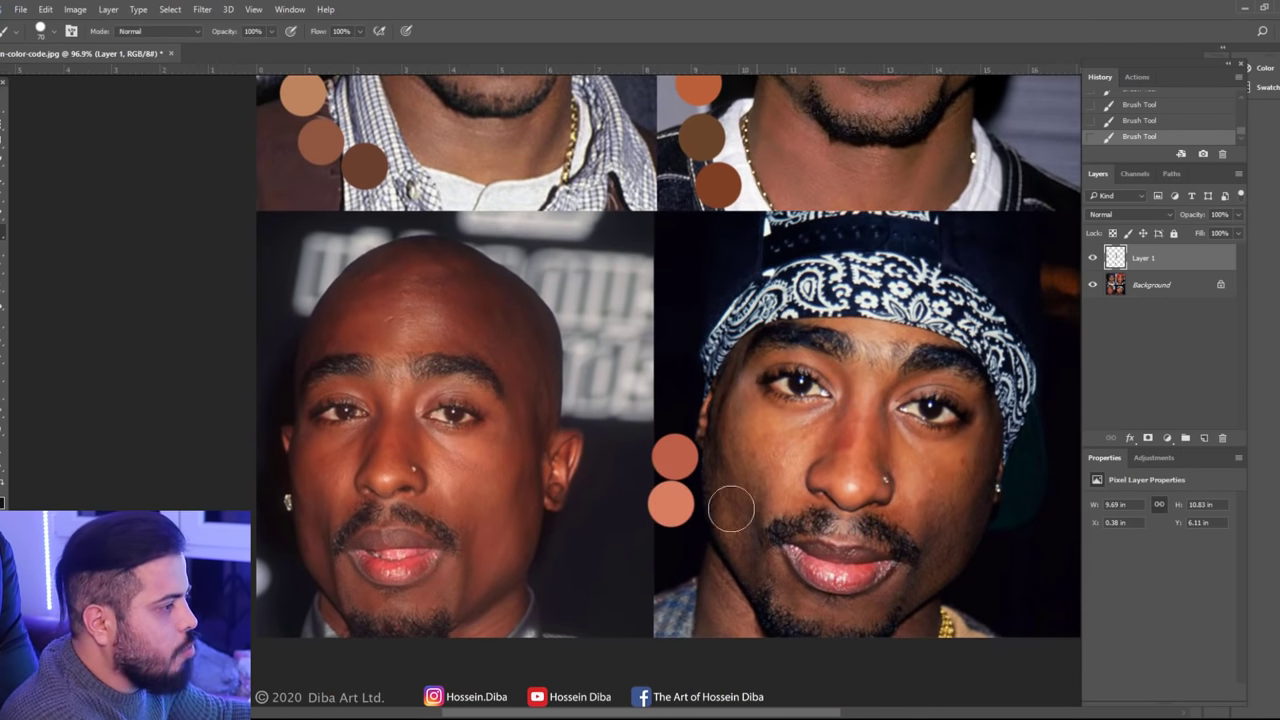
{"action": "left_click", "coordinate": [677, 552]}
{"action": "left_click", "coordinate": [690, 609]}
Sample four skin tones from the bald portrait and dab two swatches on each side of the face
{"action": "left_click", "coordinate": [381, 424], "text": "alt"}
{"action": "left_click", "coordinate": [277, 530]}
{"action": "left_click", "coordinate": [363, 540], "text": "alt"}
{"action": "left_click", "coordinate": [278, 582]}
{"action": "left_click", "coordinate": [504, 479], "text": "alt"}
{"action": "left_click", "coordinate": [579, 607]}
{"action": "left_click", "coordinate": [499, 460], "text": "alt"}
{"action": "left_click", "coordinate": [572, 543]}
Fill a new layer beneath the swatches with near-black to compare the colours on their own, then hide that layer
{"action": "key", "text": "z"}
{"action": "left_click_drag", "start_coordinate": [1060, 300], "coordinate": [994, 293]}
{"action": "left_click", "coordinate": [1204, 438], "text": "ctrl"}
{"action": "key", "text": "g"}
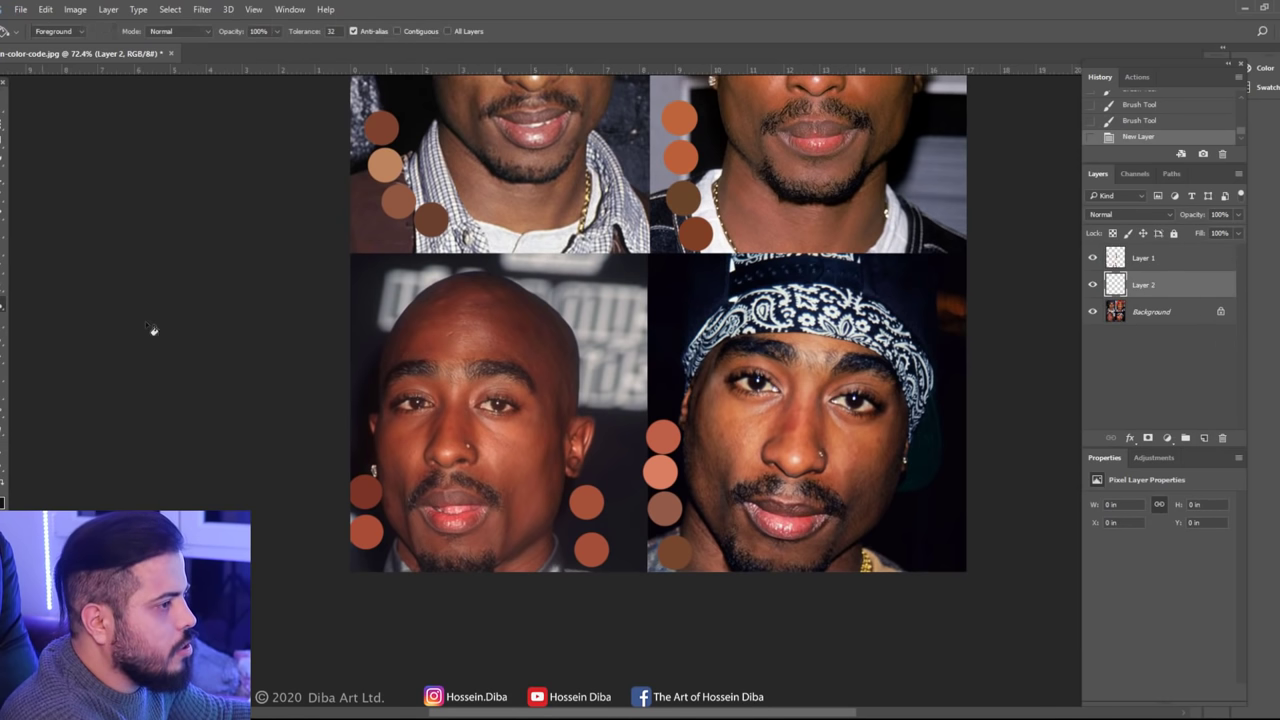
{"action": "left_click", "coordinate": [146, 431]}
{"action": "key", "text": "z"}
{"action": "mouse_move", "coordinate": [537, 343]}
{"action": "left_mouse_down"}
{"action": "mouse_move", "coordinate": [620, 549]}
{"action": "mouse_move", "coordinate": [496, 558]}
{"action": "left_mouse_up"}
{"action": "left_click_drag", "start_coordinate": [431, 608], "coordinate": [675, 467]}
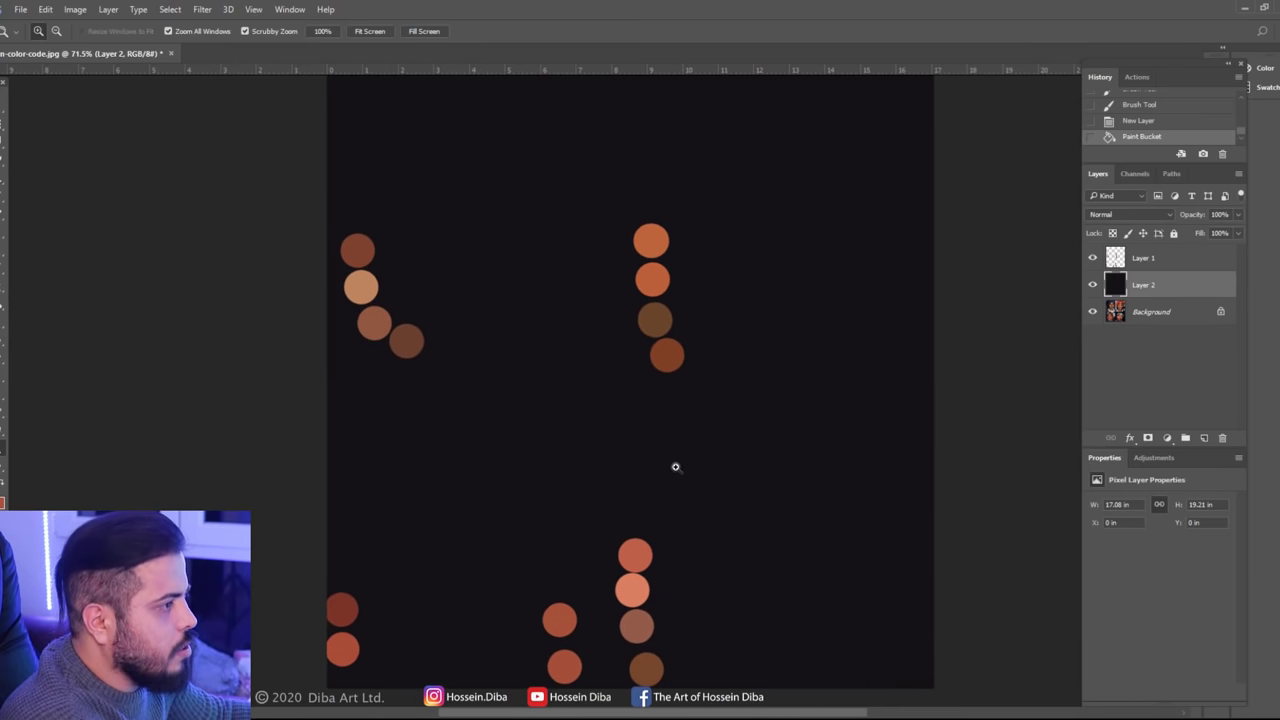
{"action": "left_click", "coordinate": [1092, 285]}
Outline the forehead, nose and cheek colour zones of the two upper portraits in red on a new top layer
{"action": "left_click_drag", "start_coordinate": [600, 165], "coordinate": [691, 163]}
{"action": "key", "text": "ctrl+shift+alt+n"}
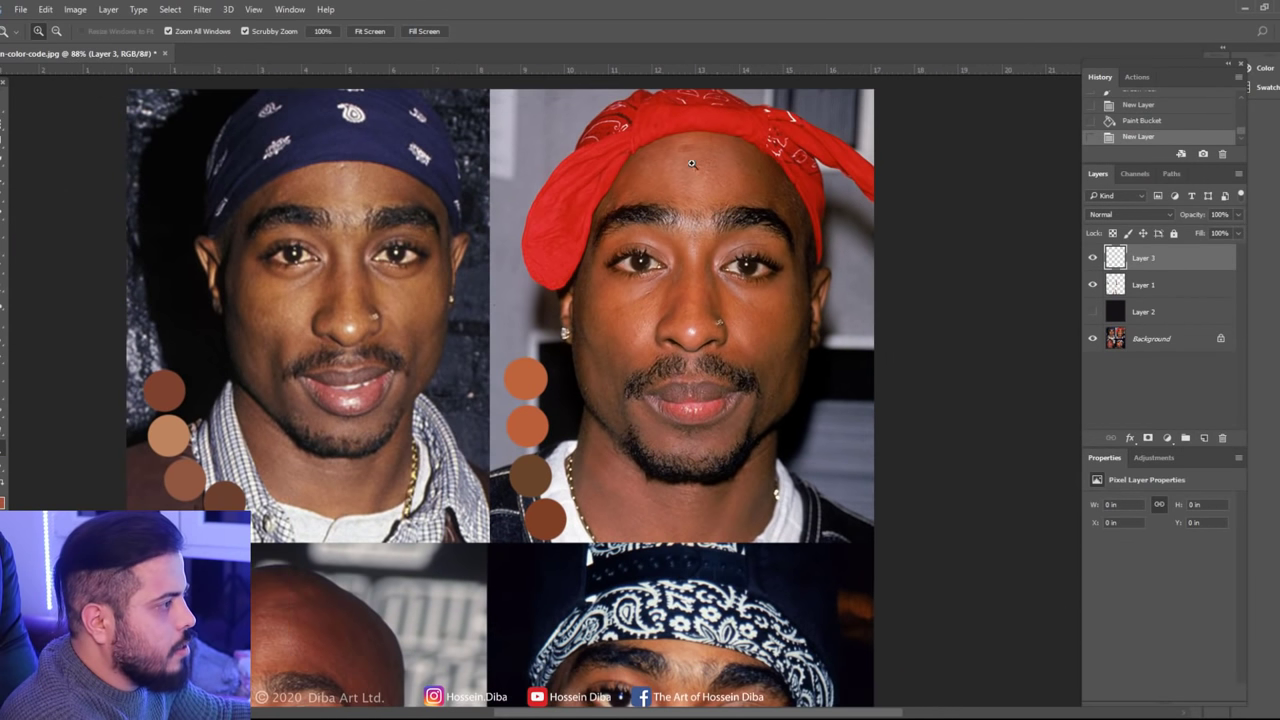
{"action": "key", "text": "ctrl+1"}
{"action": "key", "text": "b"}
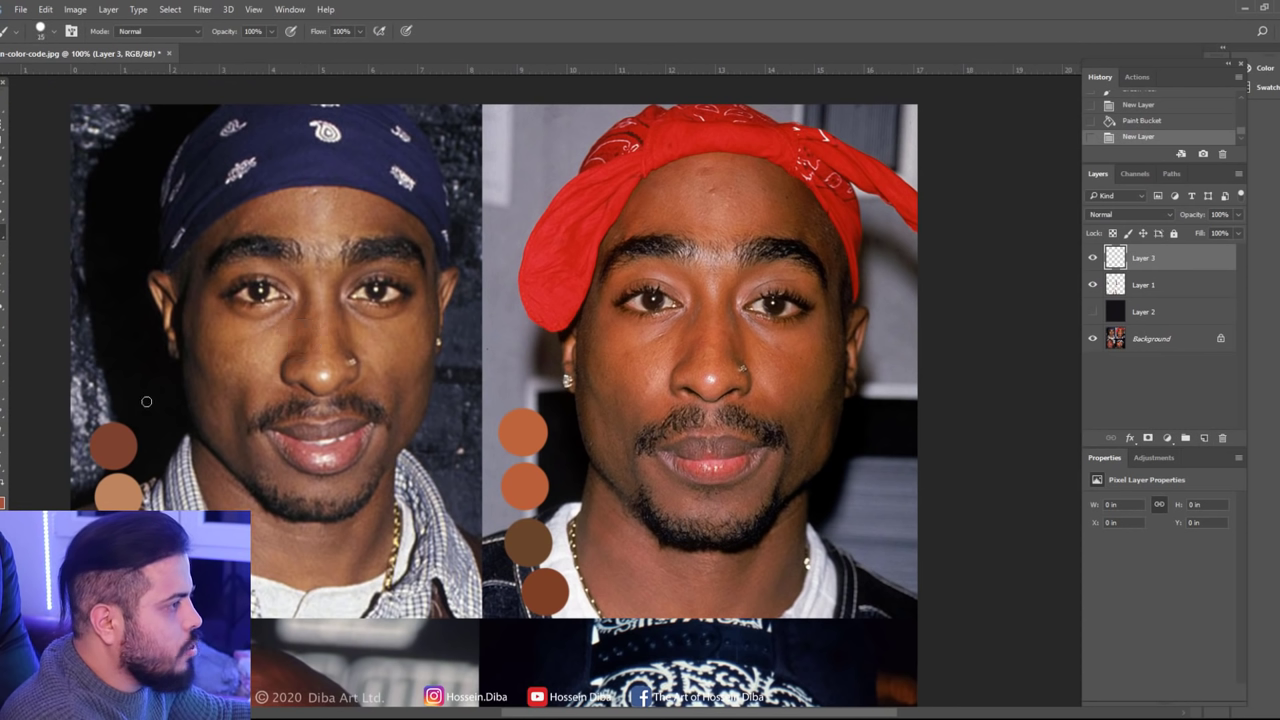
{"action": "left_click_drag", "start_coordinate": [300, 364], "coordinate": [243, 386]}
{"action": "key", "text": "ctrl+z"}
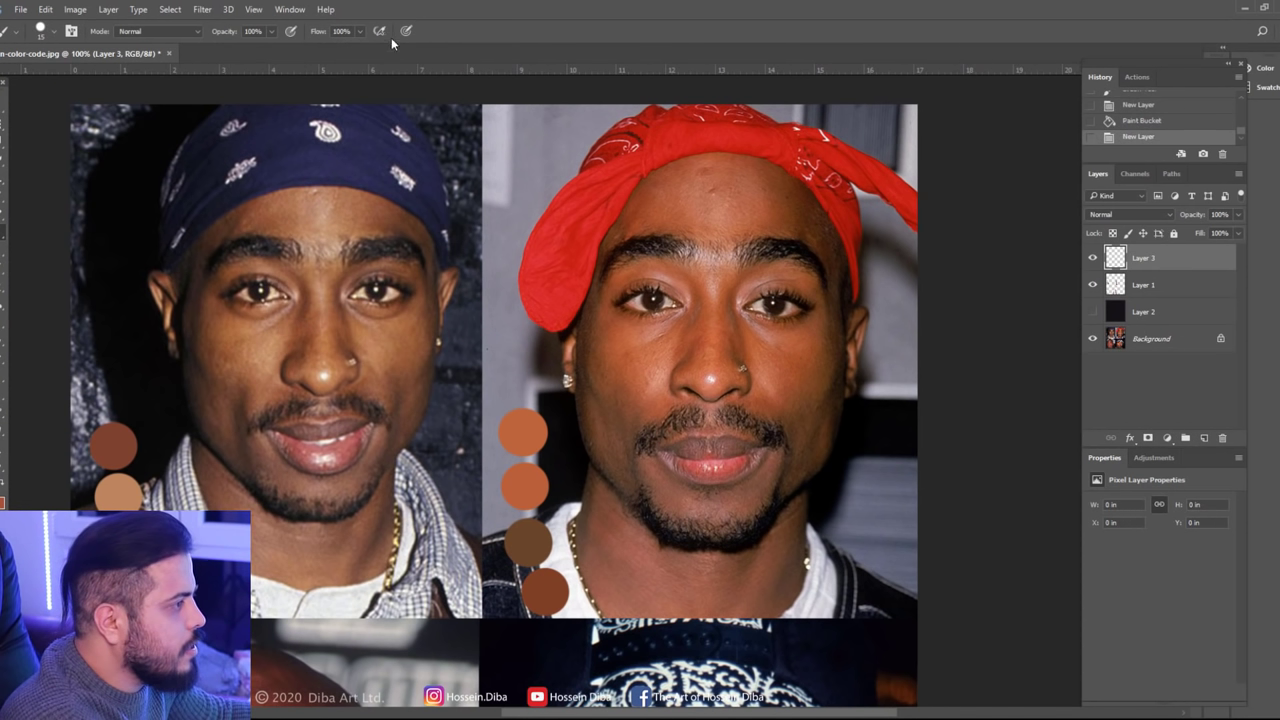
{"action": "mouse_move", "coordinate": [233, 313]}
{"action": "left_mouse_down"}
{"action": "mouse_move", "coordinate": [305, 318]}
{"action": "mouse_move", "coordinate": [288, 378]}
{"action": "left_mouse_up"}
{"action": "left_click_drag", "start_coordinate": [396, 377], "coordinate": [352, 303]}
{"action": "left_click_drag", "start_coordinate": [364, 238], "coordinate": [300, 242]}
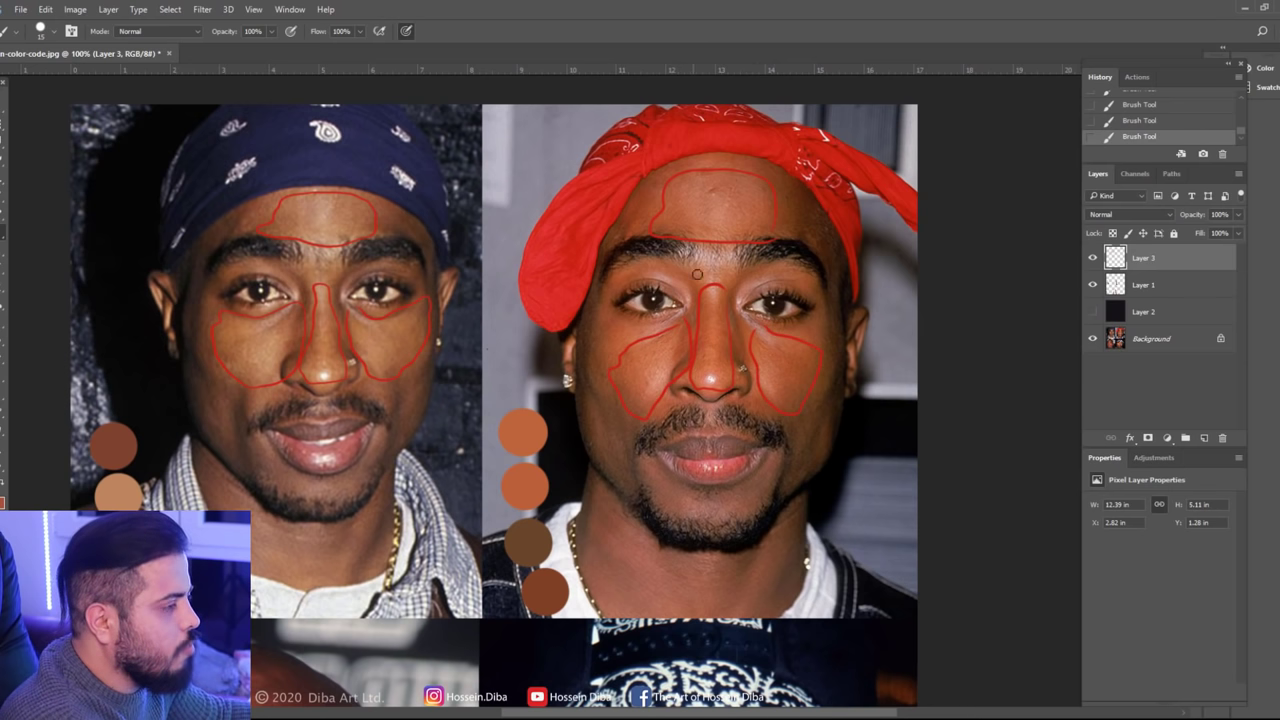
Outline colour zones in red on the two lower portraits, covering the forehead, the nose and one cheek
{"action": "scroll", "coordinate": [13, 440], "scroll_direction": "down", "scroll_amount": 3, "text": "alt"}
{"action": "scroll", "coordinate": [638, 512], "scroll_direction": "up", "scroll_amount": 3, "text": "alt"}
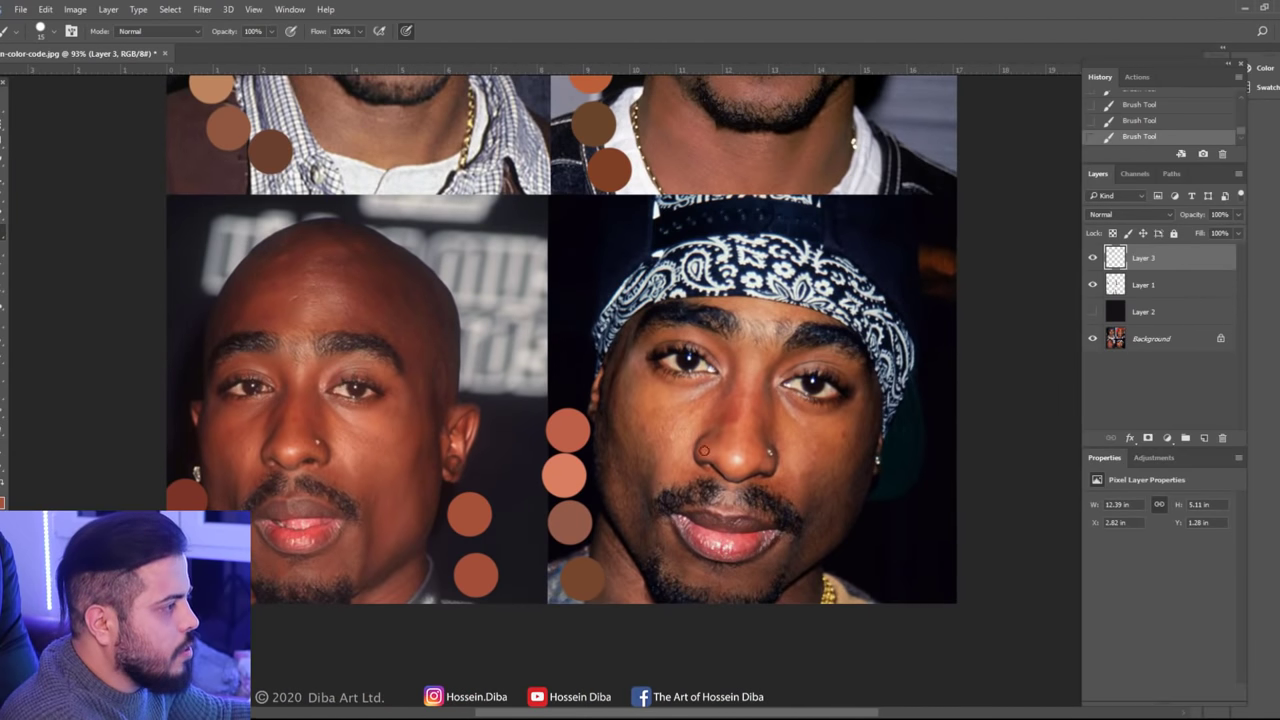
{"action": "left_click_drag", "start_coordinate": [655, 408], "coordinate": [658, 400]}
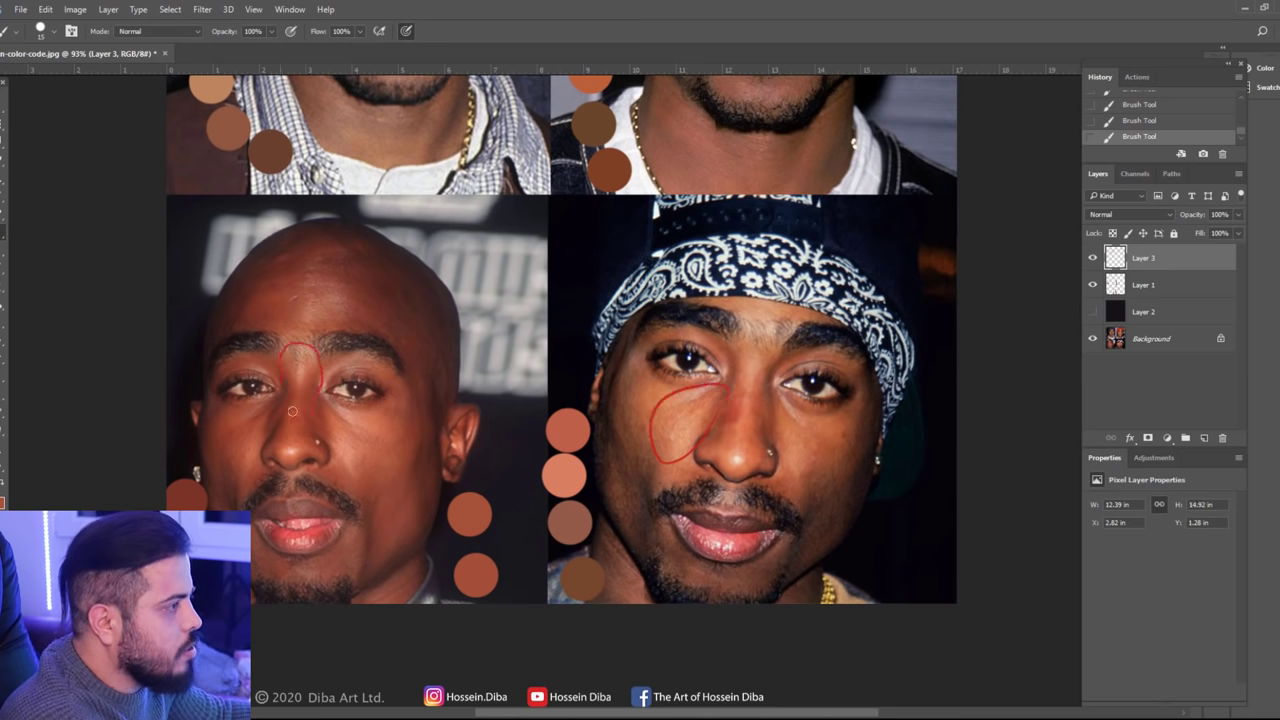
{"action": "left_click_drag", "start_coordinate": [705, 297], "coordinate": [812, 330]}
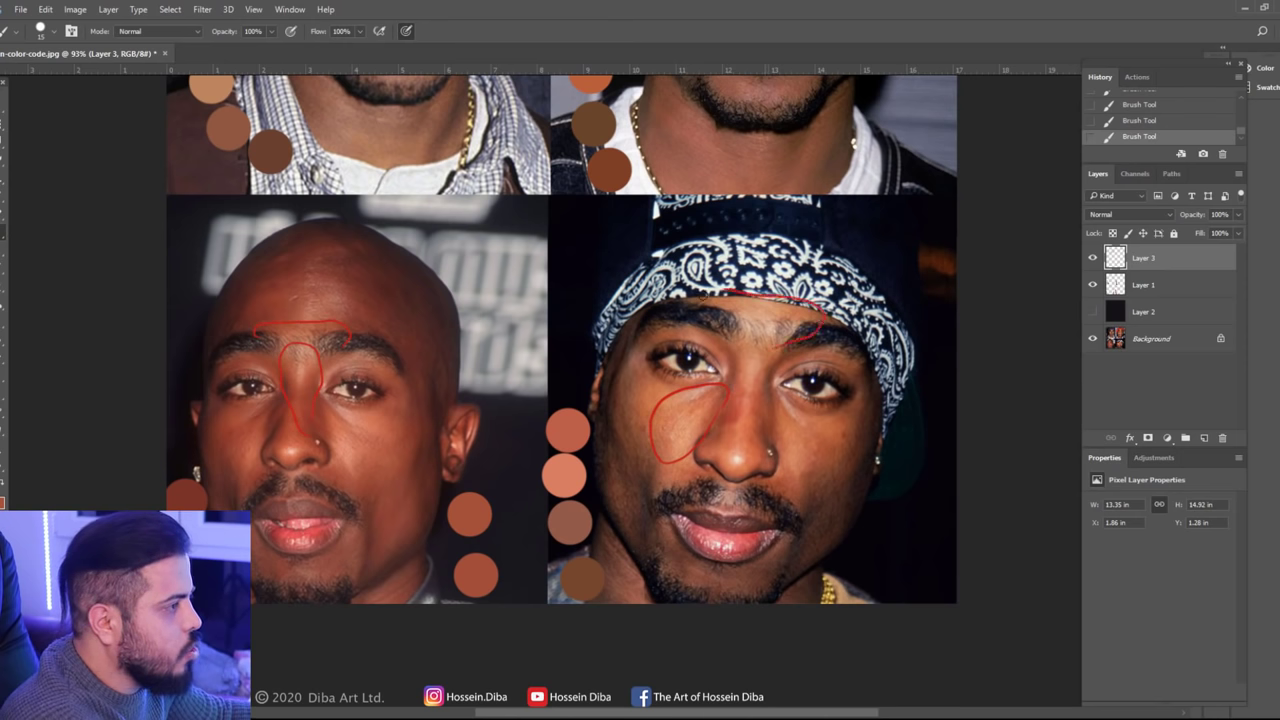
Hide the red outline layer and view the whole reference sheet with its swatches
{"action": "key", "text": "z"}
{"action": "left_click_drag", "start_coordinate": [709, 420], "coordinate": [650, 420]}
{"action": "left_click", "coordinate": [1092, 257]}
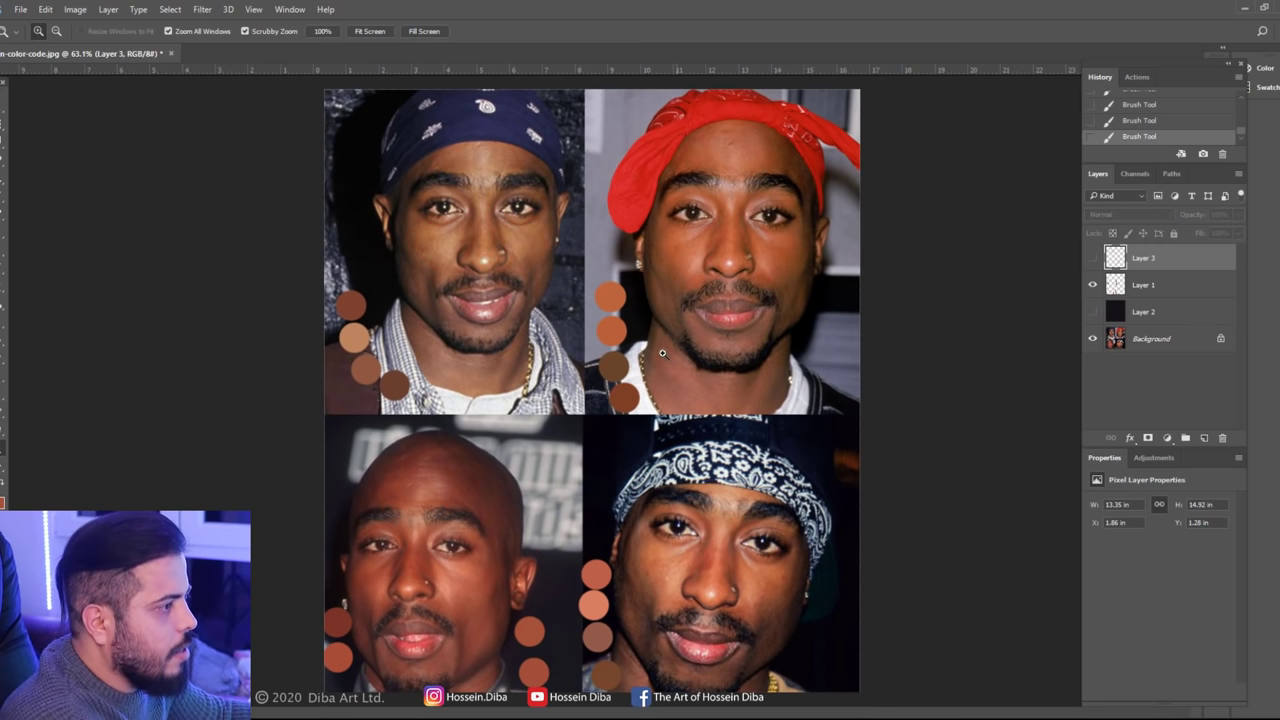
{"action": "left_click_drag", "start_coordinate": [630, 361], "coordinate": [638, 362]}
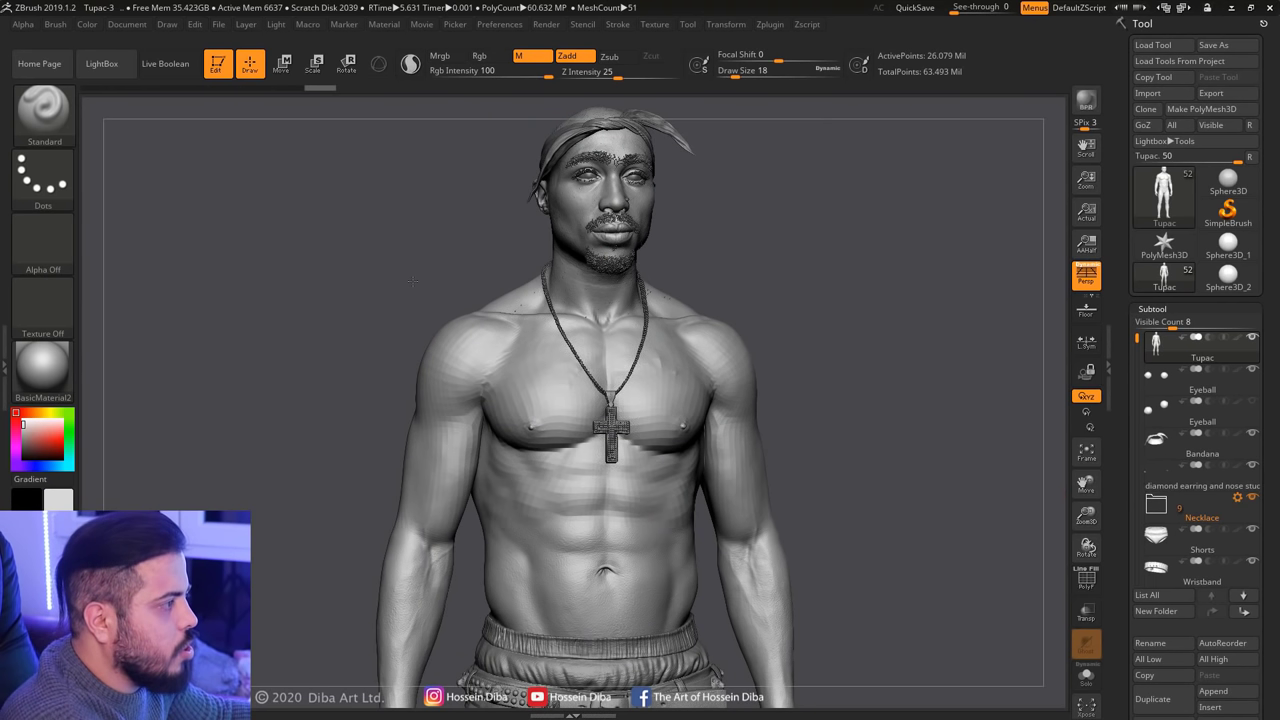
Switch to ZBrush, fill the Tupac body subtool with a brown base colour in Rgb mode, and choose SkinMaterial
{"action": "left_click_drag", "start_coordinate": [37, 413], "coordinate": [48, 445]}
{"action": "left_click", "coordinate": [479, 56]}
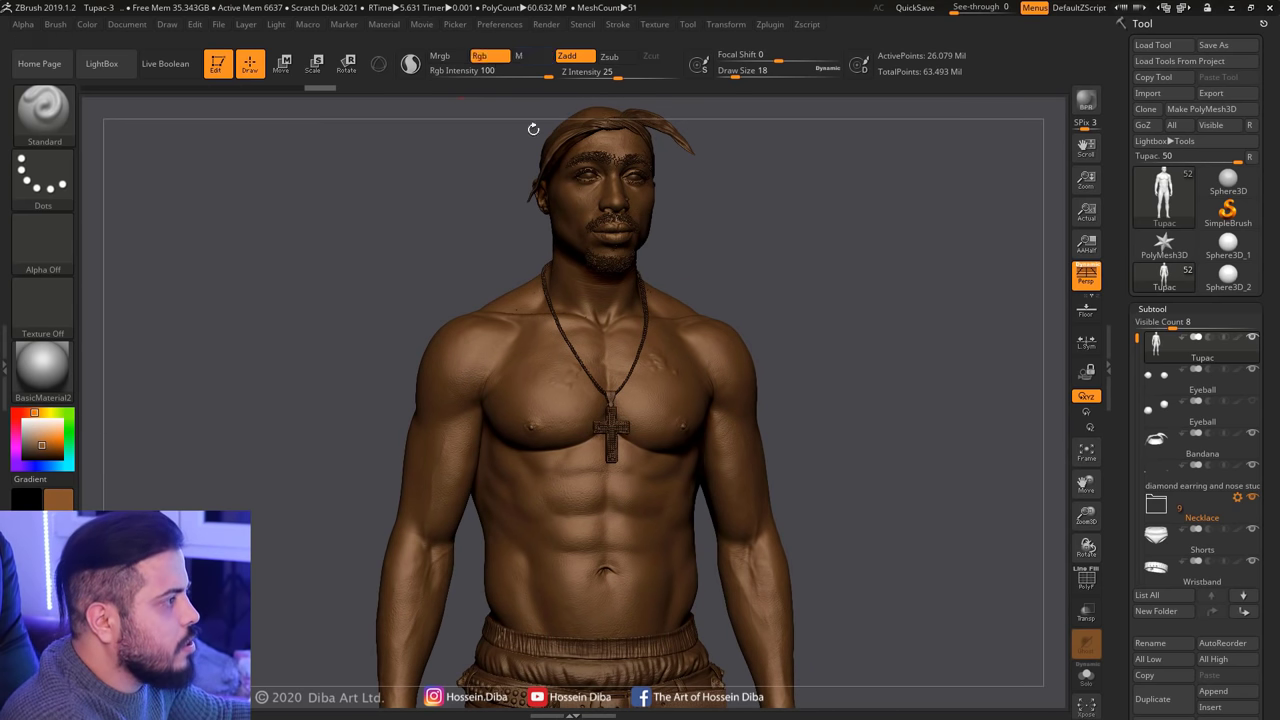
{"action": "left_click", "coordinate": [87, 24]}
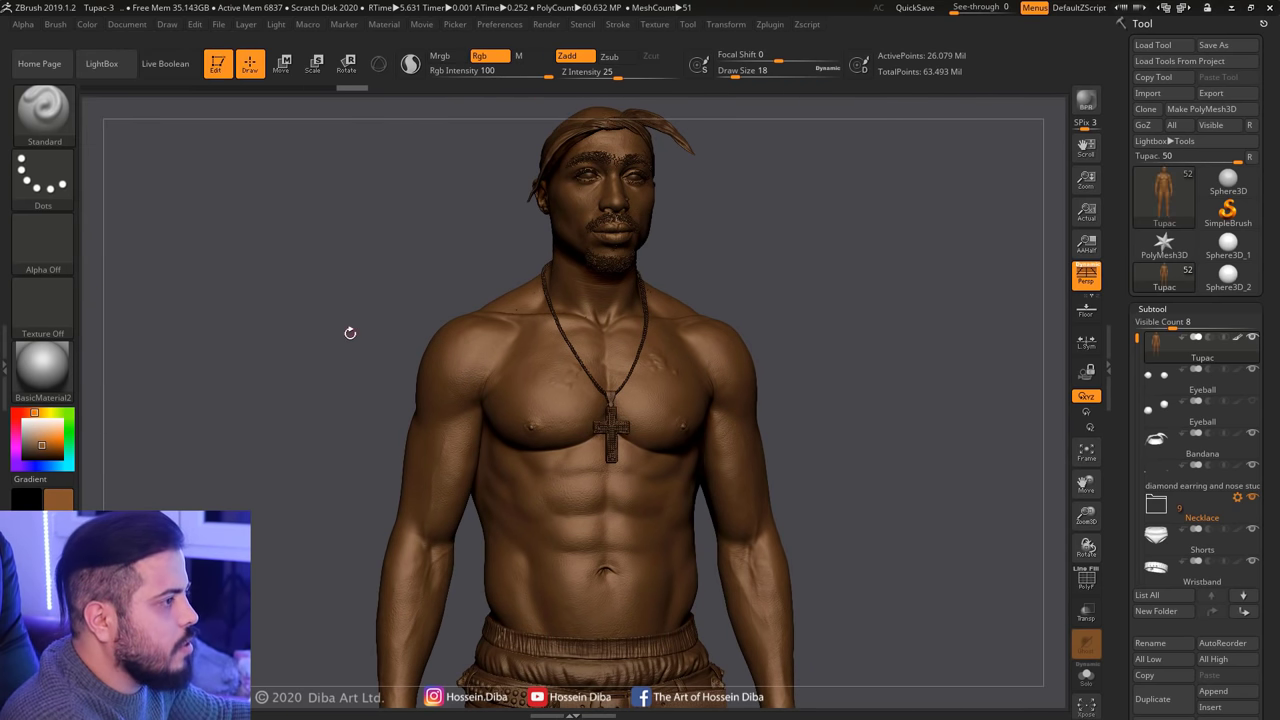
{"action": "left_click", "coordinate": [42, 365]}
{"action": "left_click", "coordinate": [508, 258]}
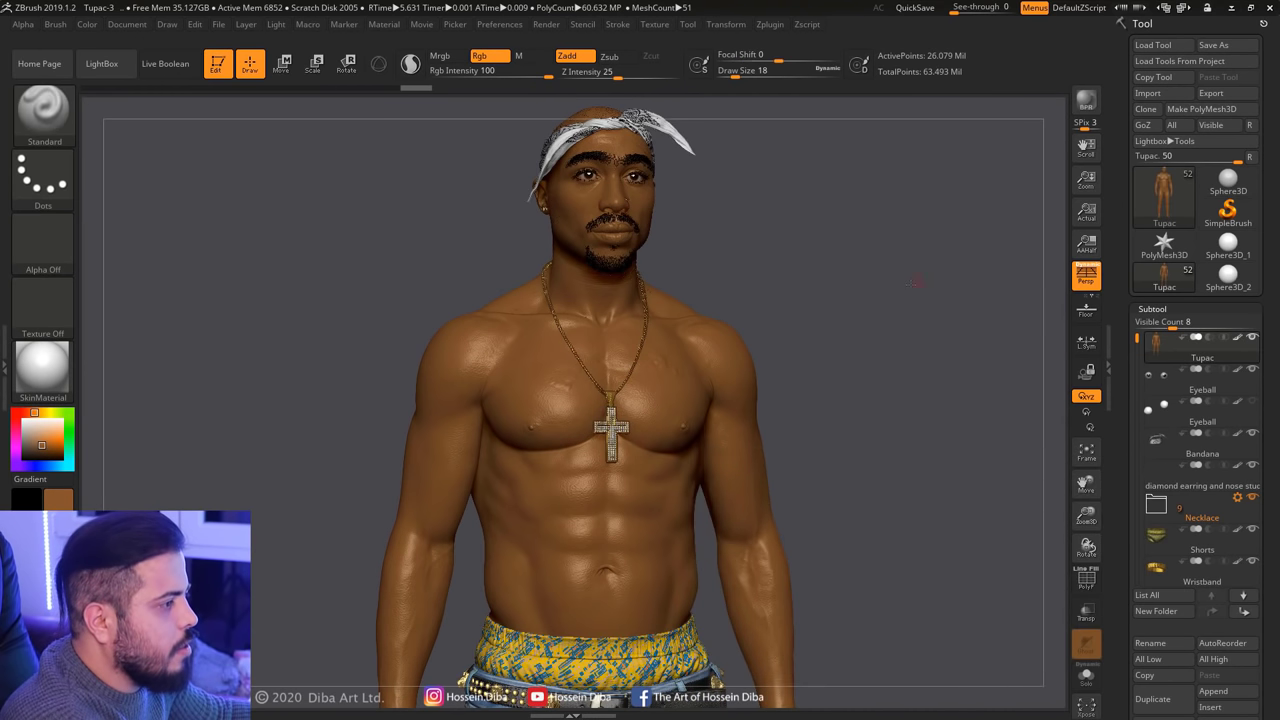
Isolate the body, frame the head, and set up a reddish-brown, colour-only Standard brush with Spray stroke and Alpha 07
{"action": "left_click_drag", "start_coordinate": [1086, 515], "coordinate": [943, 494]}
{"action": "key", "text": "ctrl+shift+s"}
{"action": "mouse_move", "coordinate": [1086, 515]}
{"action": "left_mouse_down"}
{"action": "mouse_move", "coordinate": [1086, 490]}
{"action": "mouse_move", "coordinate": [960, 480]}
{"action": "left_mouse_up"}
{"action": "left_click", "coordinate": [42, 240]}
{"action": "left_click", "coordinate": [189, 331]}
{"action": "left_click", "coordinate": [42, 175]}
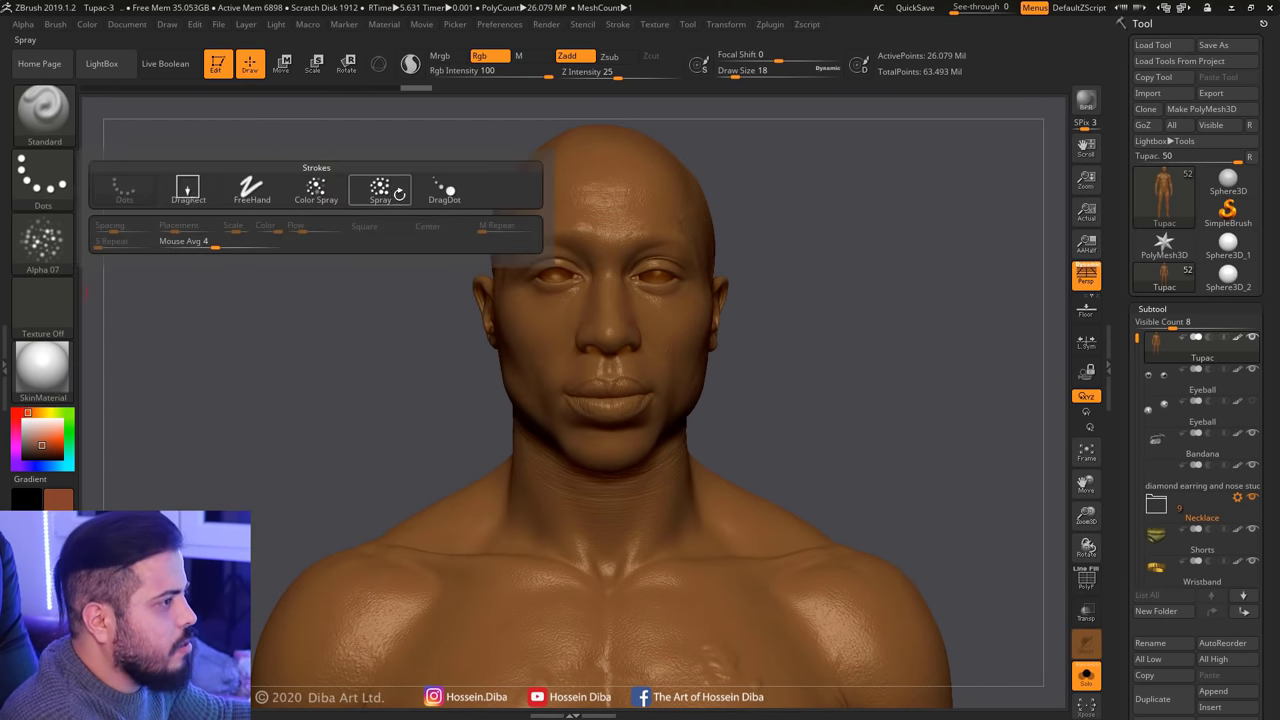
{"action": "left_click", "coordinate": [395, 192]}
{"action": "left_click_drag", "start_coordinate": [738, 80], "coordinate": [733, 79]}
{"action": "left_click", "coordinate": [567, 56]}
Spray reddish-brown mottling over the forehead and cheeks, using a Draw Size of about 52
{"action": "left_click_drag", "start_coordinate": [560, 112], "coordinate": [593, 328]}
{"action": "mouse_move", "coordinate": [520, 380]}
{"action": "left_mouse_down"}
{"action": "mouse_move", "coordinate": [443, 371]}
{"action": "mouse_move", "coordinate": [529, 346]}
{"action": "left_mouse_up"}
{"action": "key", "text": "["}
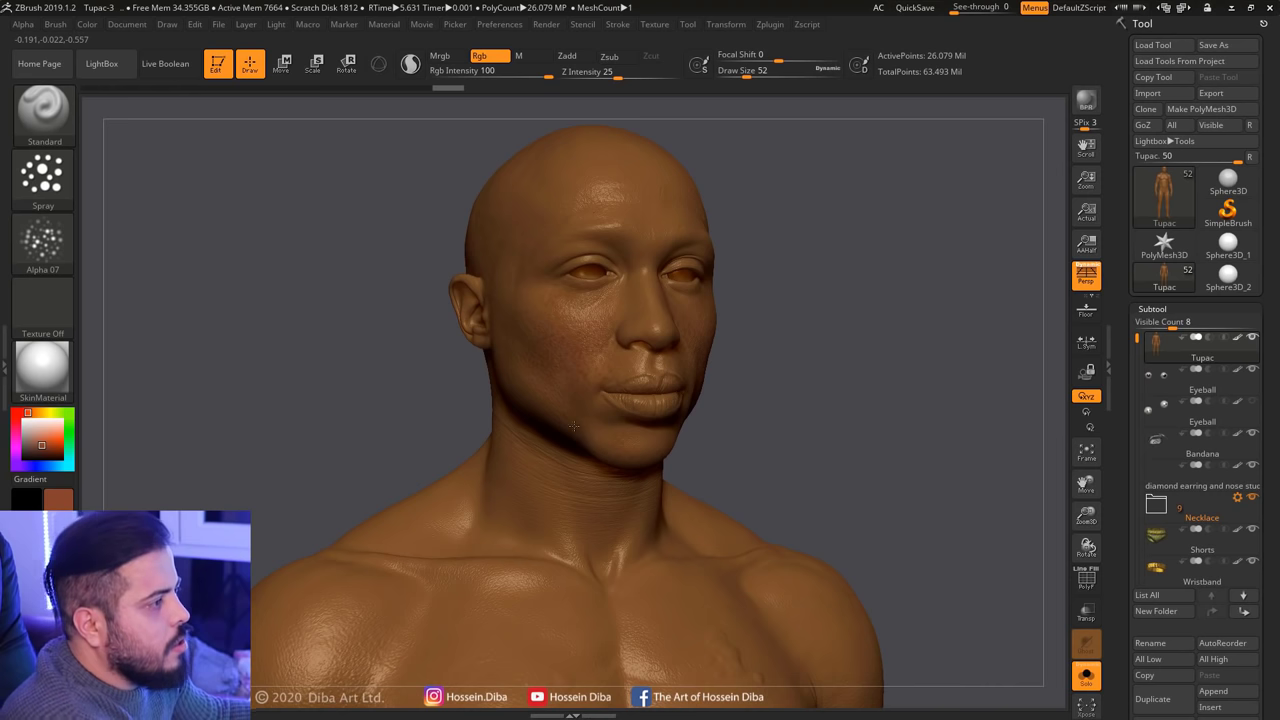
{"action": "mouse_move", "coordinate": [554, 360]}
{"action": "right_mouse_down"}
{"action": "mouse_move", "coordinate": [600, 362]}
{"action": "mouse_move", "coordinate": [566, 370]}
{"action": "right_mouse_up"}
{"action": "right_click_drag", "start_coordinate": [533, 301], "coordinate": [643, 374]}
{"action": "mouse_move", "coordinate": [684, 475]}
{"action": "right_mouse_down"}
{"action": "mouse_move", "coordinate": [600, 468]}
{"action": "mouse_move", "coordinate": [690, 472]}
{"action": "right_mouse_up"}
Change to the Dots stroke without an alpha and softly paint reddish brown over the face at Draw Size 74
{"action": "left_click", "coordinate": [42, 175]}
{"action": "left_click", "coordinate": [114, 186]}
{"action": "right_click_drag", "start_coordinate": [199, 283], "coordinate": [697, 296]}
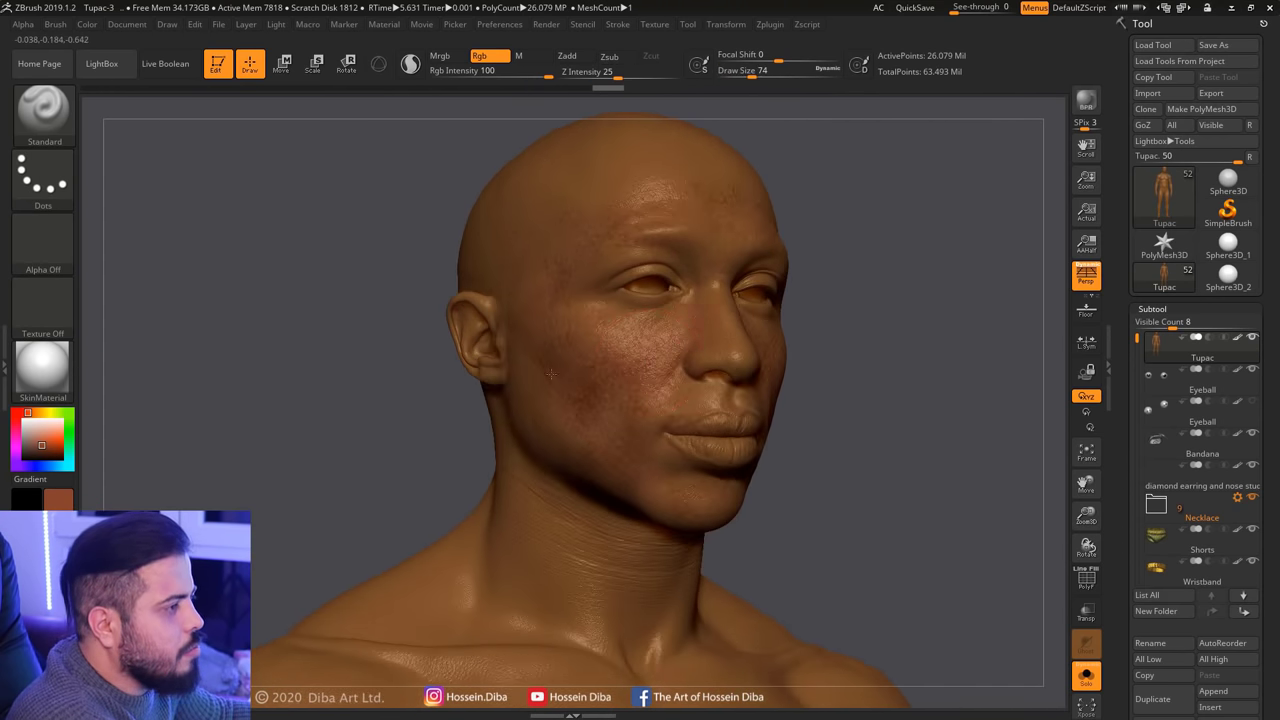
{"action": "right_click_drag", "start_coordinate": [551, 374], "coordinate": [718, 410]}
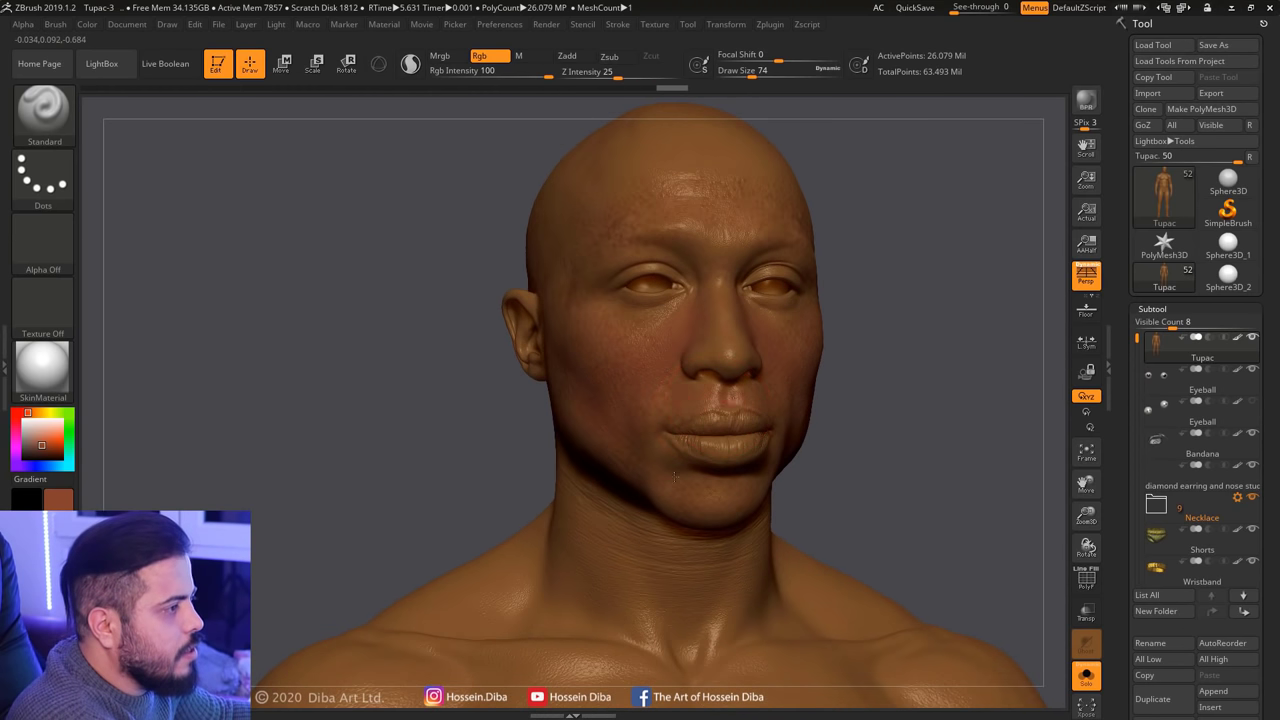
{"action": "right_click_drag", "start_coordinate": [592, 330], "coordinate": [680, 338]}
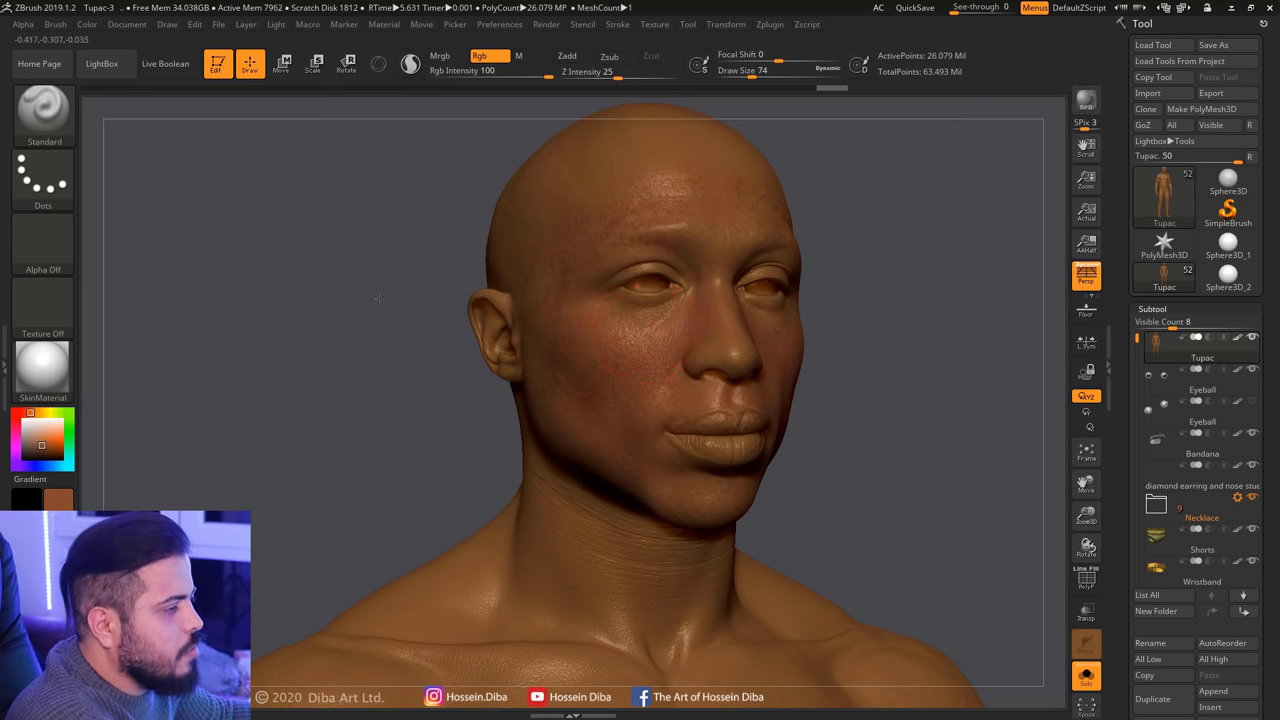
{"action": "right_click_drag", "start_coordinate": [556, 261], "coordinate": [708, 258]}
{"action": "left_click_drag", "start_coordinate": [1086, 515], "coordinate": [1100, 492]}
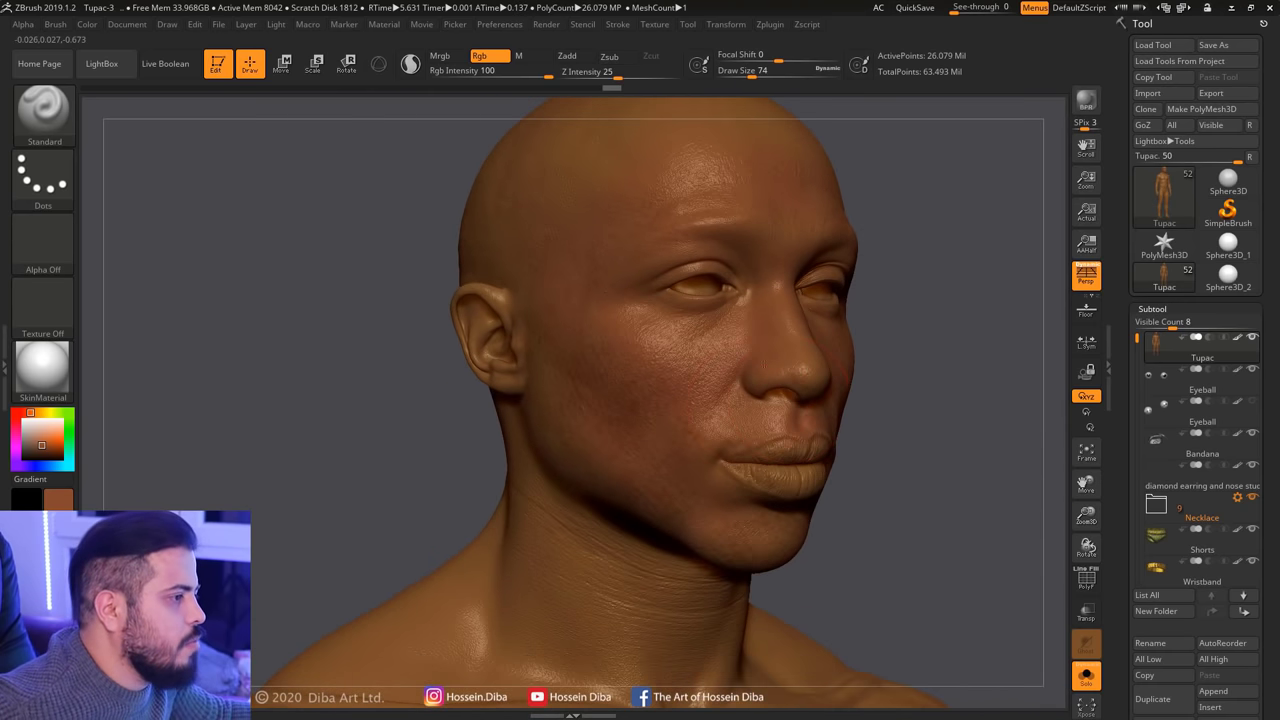
Extend the reddish-brown tone over the rest of the head, neck, chest and arms, enlarging the Draw Size to 344
{"action": "mouse_move", "coordinate": [673, 441]}
{"action": "right_mouse_down"}
{"action": "mouse_move", "coordinate": [540, 397]}
{"action": "mouse_move", "coordinate": [633, 282]}
{"action": "mouse_move", "coordinate": [500, 390]}
{"action": "mouse_move", "coordinate": [462, 506]}
{"action": "mouse_move", "coordinate": [491, 443]}
{"action": "mouse_move", "coordinate": [600, 325]}
{"action": "right_mouse_up"}
{"action": "left_click_drag", "start_coordinate": [598, 318], "coordinate": [603, 322]}
{"action": "mouse_move", "coordinate": [603, 322]}
{"action": "right_mouse_down"}
{"action": "mouse_move", "coordinate": [678, 253]}
{"action": "mouse_move", "coordinate": [588, 332]}
{"action": "right_mouse_up"}
{"action": "right_click_drag", "start_coordinate": [906, 499], "coordinate": [703, 122]}
{"action": "right_click_drag", "start_coordinate": [321, 250], "coordinate": [321, 429], "text": "ctrl"}
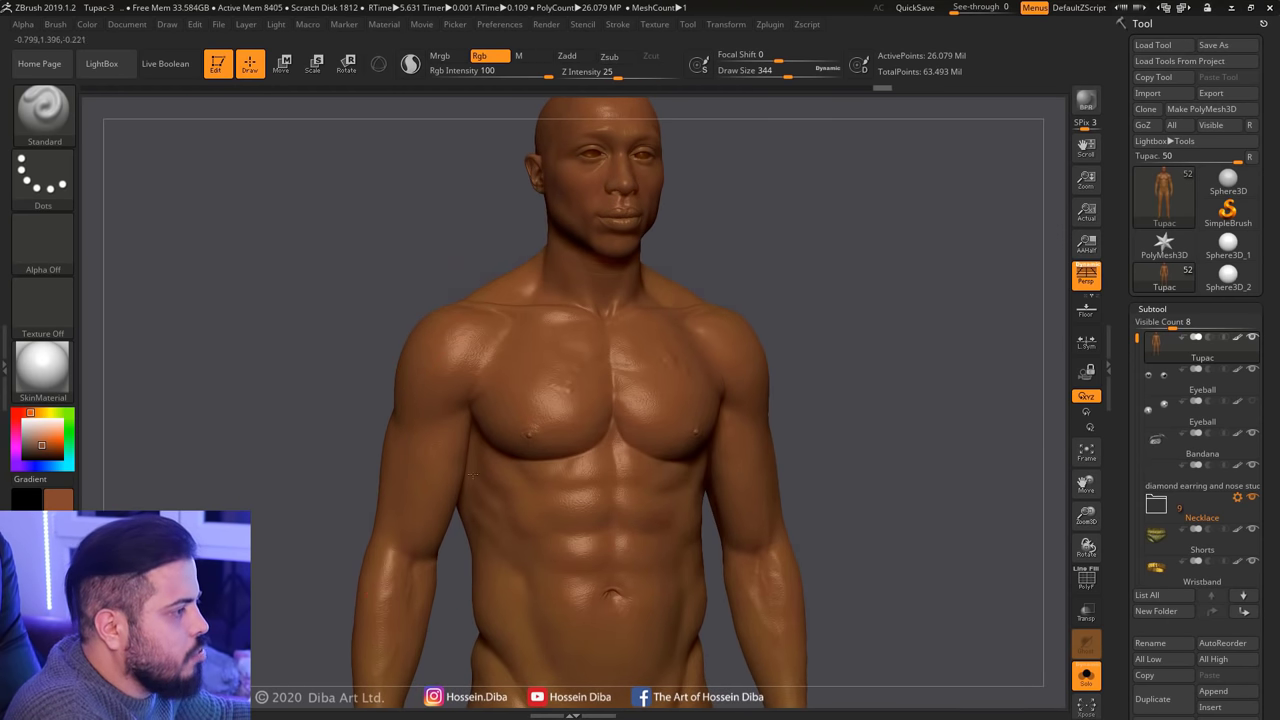
Paint the reddish-brown tone over the shoulders, back and rear of the arms
{"action": "right_click_drag", "start_coordinate": [854, 428], "coordinate": [422, 304]}
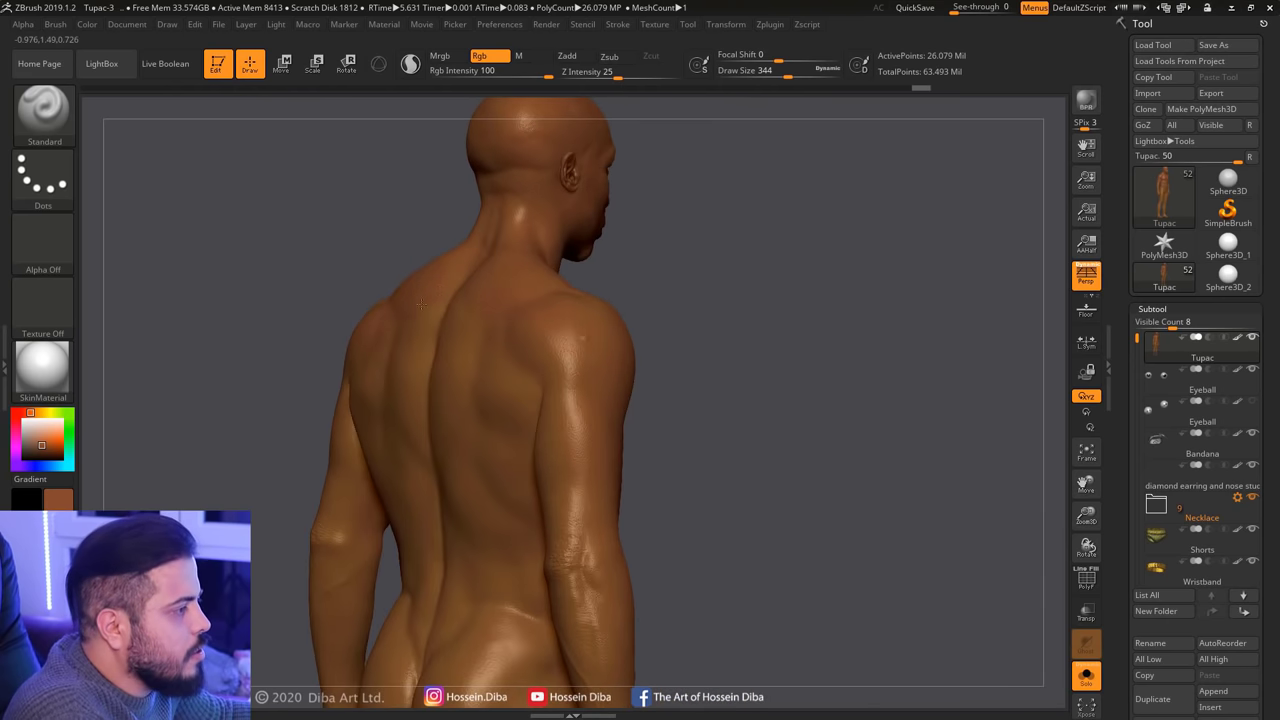
{"action": "right_click_drag", "start_coordinate": [521, 583], "coordinate": [475, 582]}
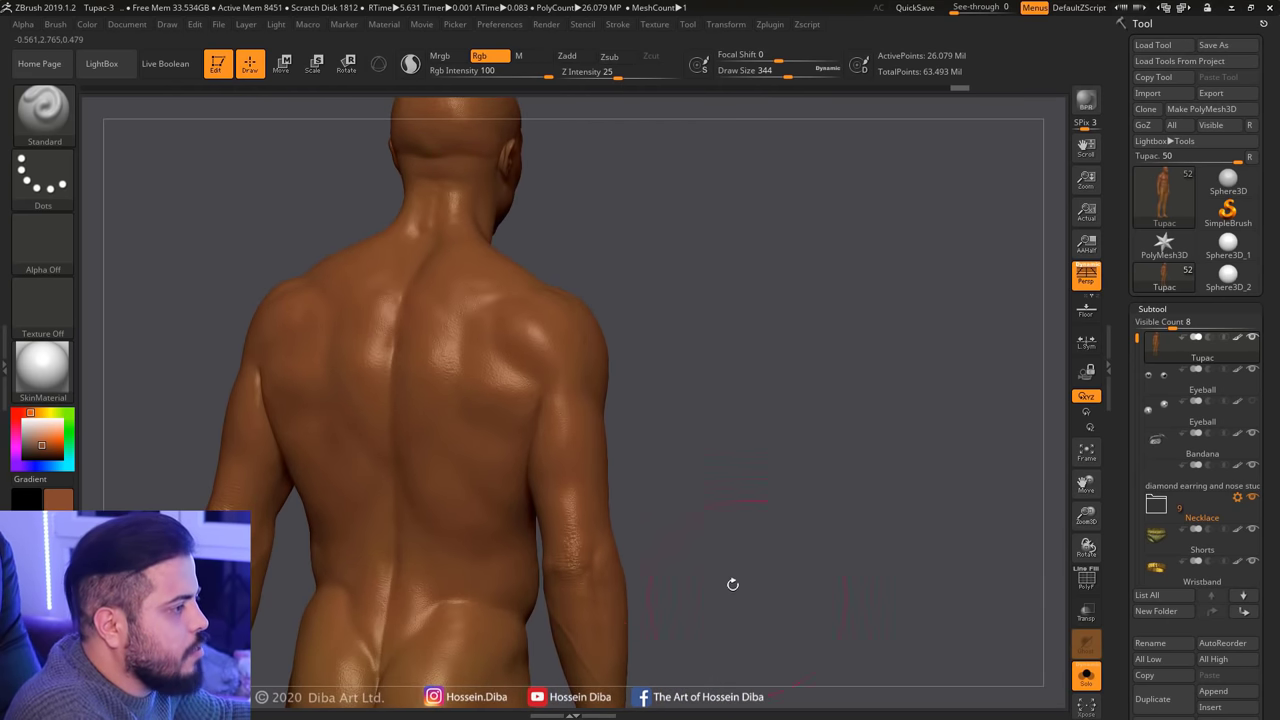
{"action": "right_click_drag", "start_coordinate": [733, 585], "coordinate": [600, 560]}
Show all the subtools again and paint the reddish-brown tone over the forearms, hands and abdomen
{"action": "left_click", "coordinate": [1086, 676]}
{"action": "right_click_drag", "start_coordinate": [700, 560], "coordinate": [478, 504], "text": "alt"}
{"action": "right_click_drag", "start_coordinate": [470, 353], "coordinate": [386, 329]}
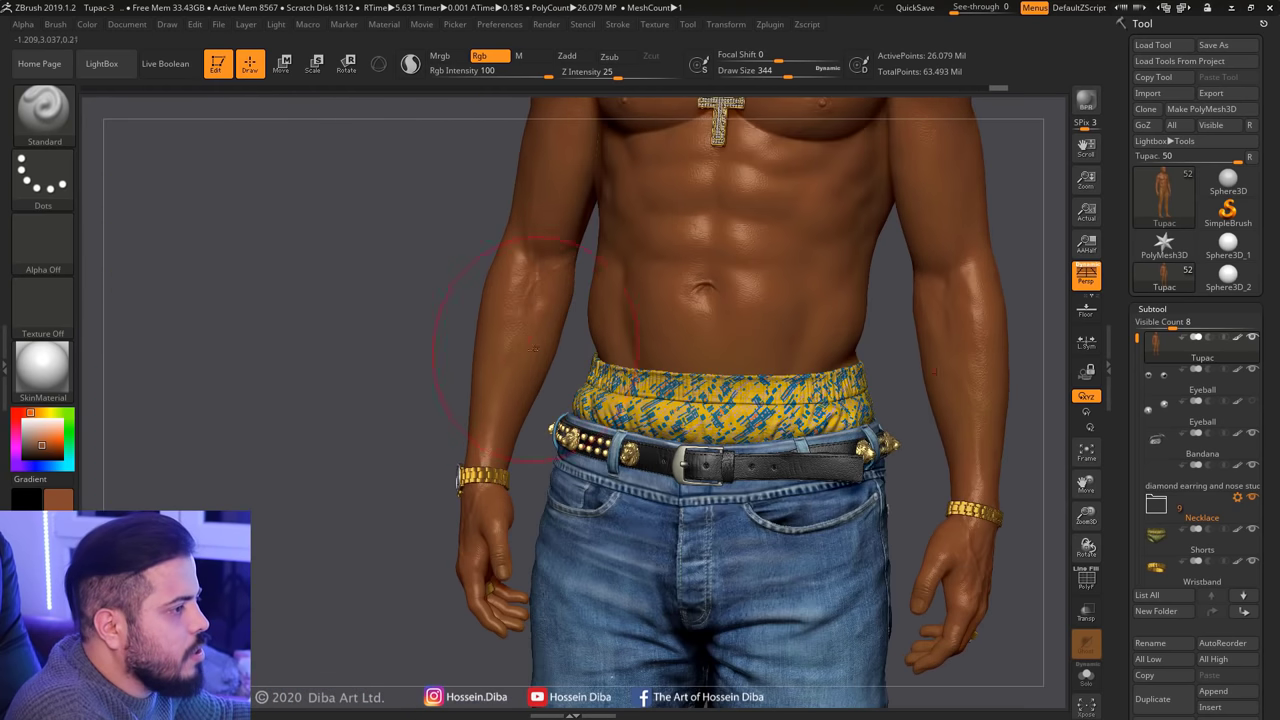
{"action": "right_click_drag", "start_coordinate": [573, 318], "coordinate": [508, 474], "text": "alt"}
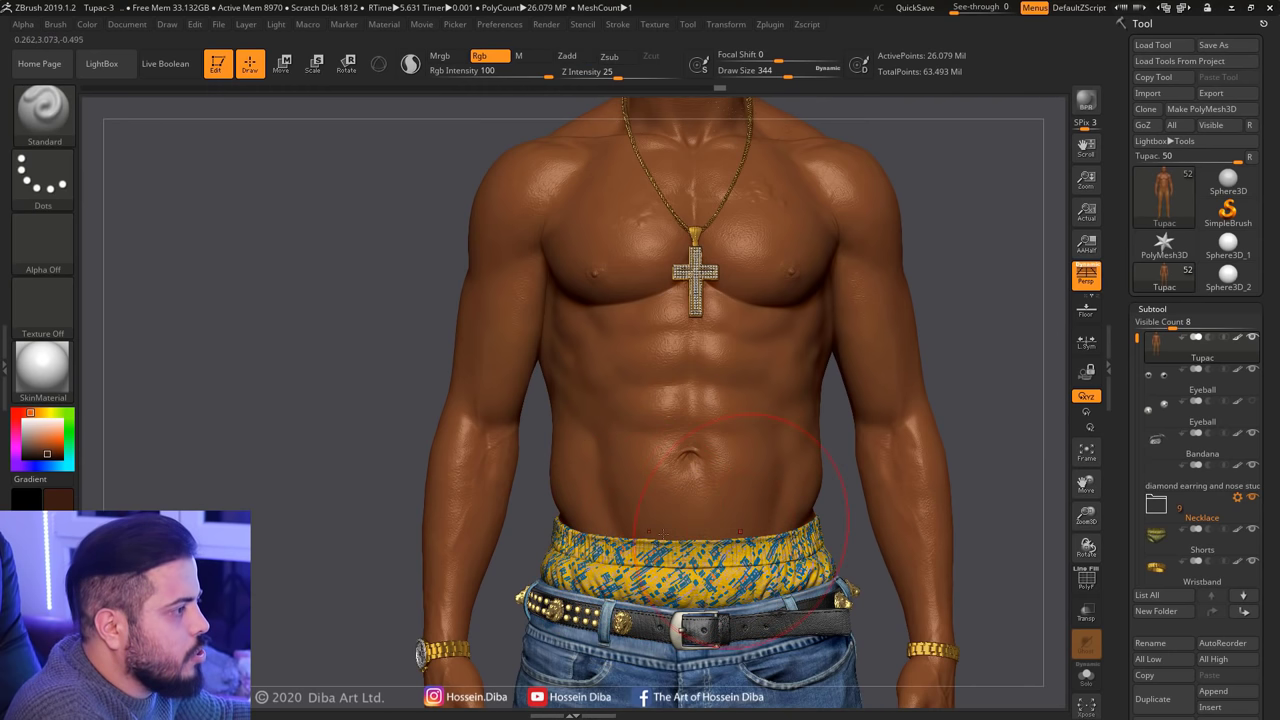
Paint the reddish-brown tone over the back, arms and sides of the torso, reducing the Draw Size to 128
{"action": "mouse_move", "coordinate": [740, 529]}
{"action": "right_mouse_down"}
{"action": "mouse_move", "coordinate": [450, 469]}
{"action": "mouse_move", "coordinate": [446, 393]}
{"action": "right_mouse_up"}
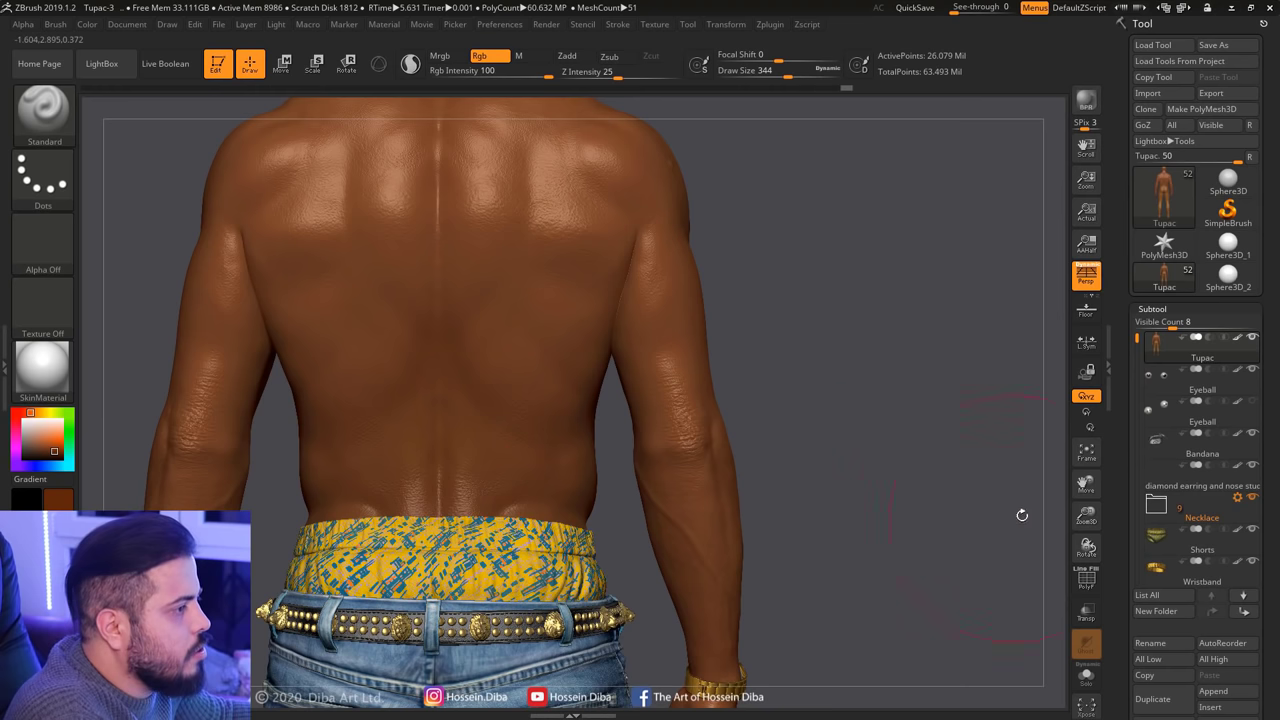
{"action": "left_click_drag", "start_coordinate": [1086, 484], "coordinate": [1206, 474]}
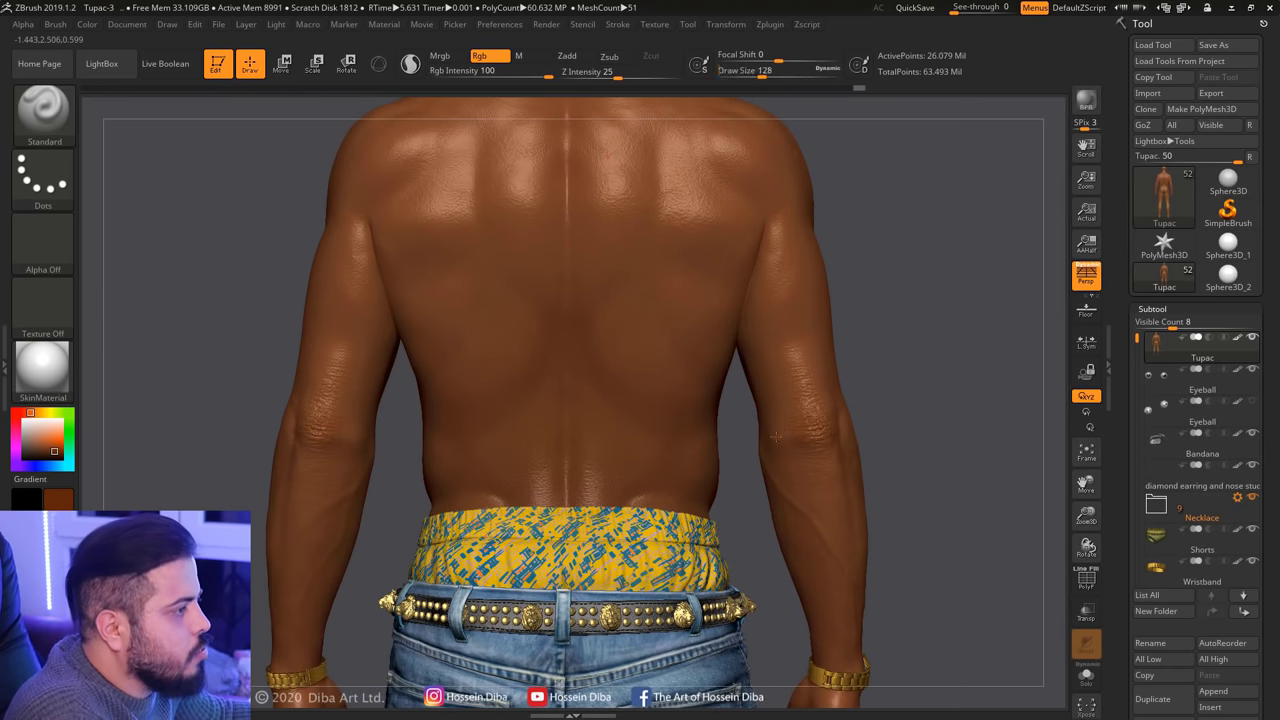
{"action": "left_click_drag", "start_coordinate": [1086, 484], "coordinate": [1086, 574]}
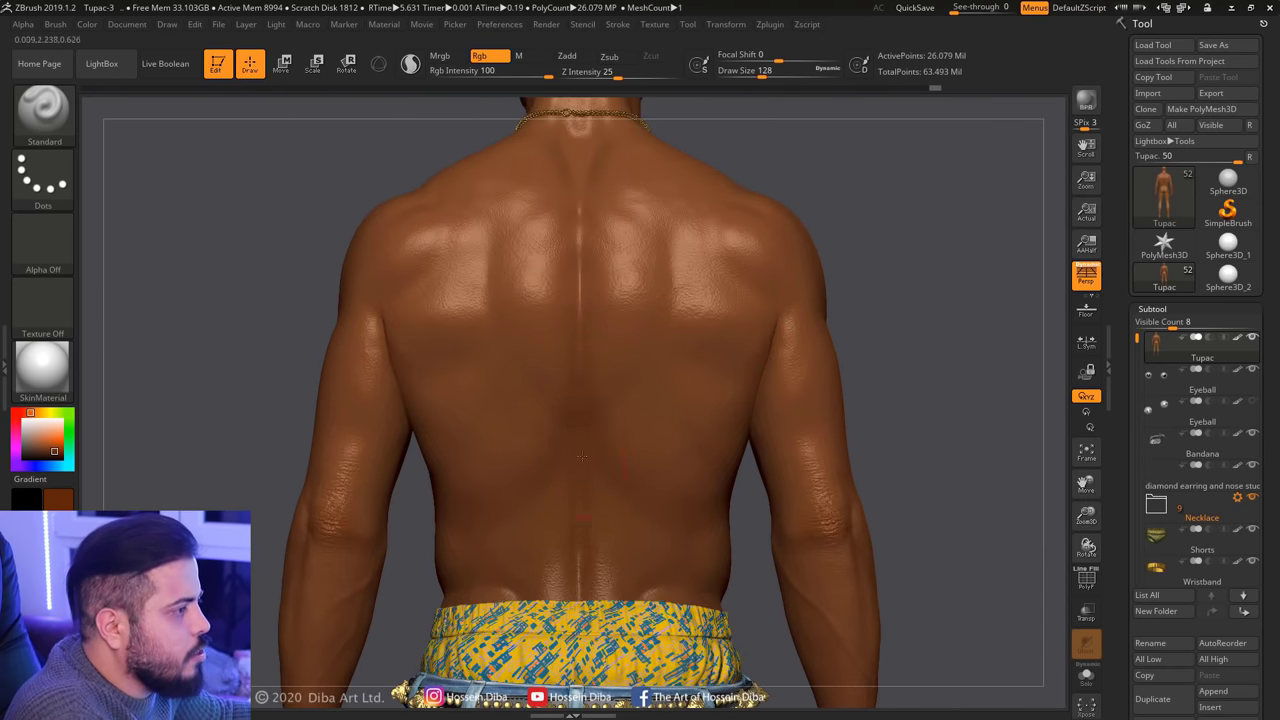
{"action": "left_click_drag", "start_coordinate": [1086, 484], "coordinate": [1086, 602]}
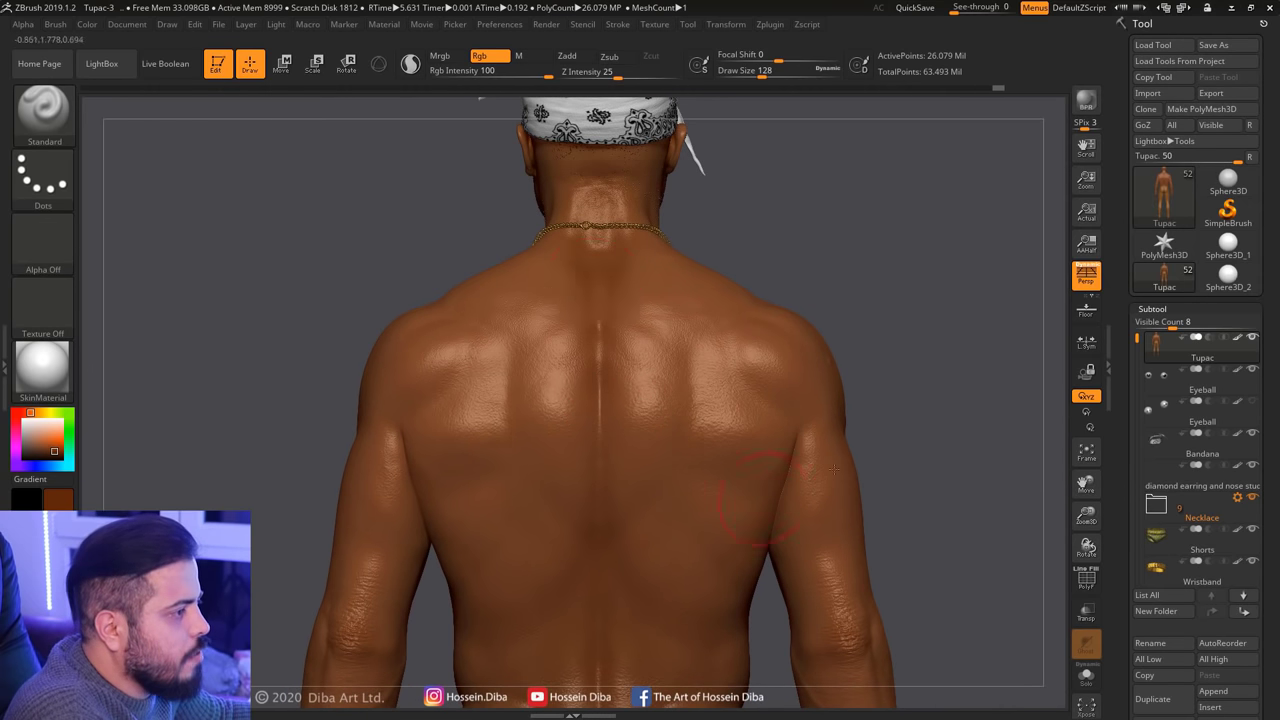
{"action": "left_click_drag", "start_coordinate": [833, 468], "coordinate": [833, 321]}
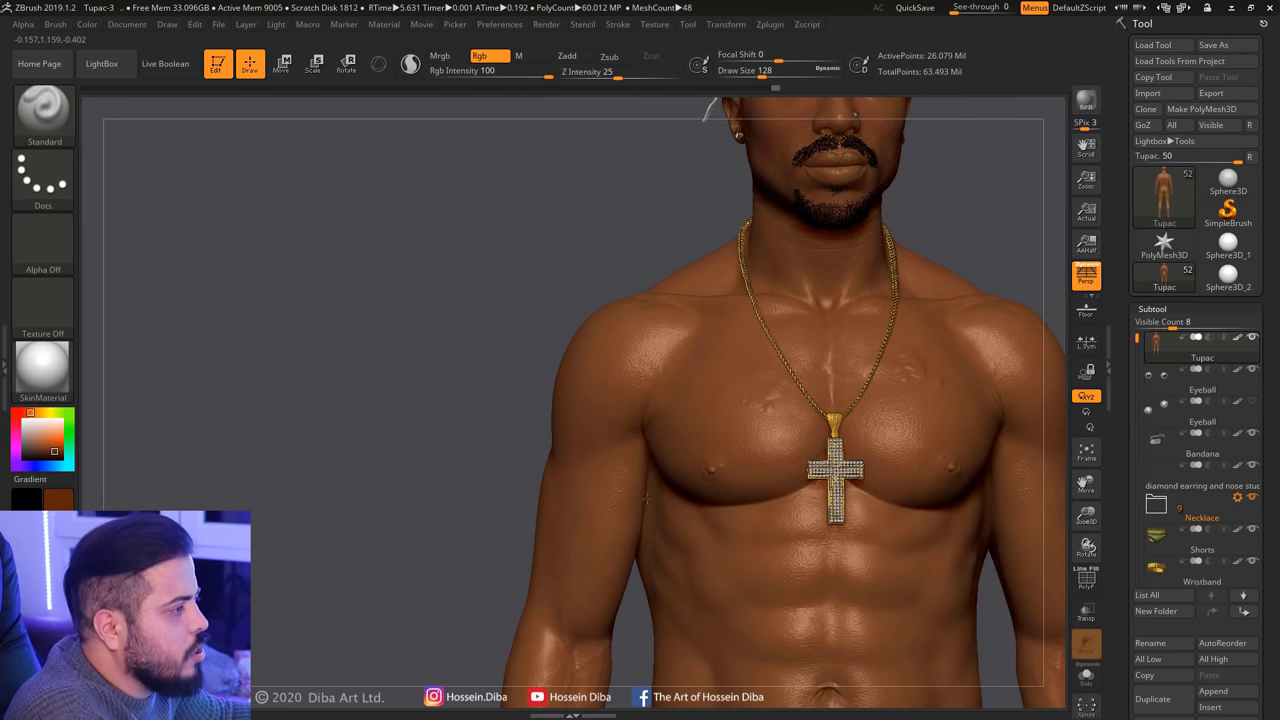
{"action": "left_click_drag", "start_coordinate": [1086, 484], "coordinate": [562, 346]}
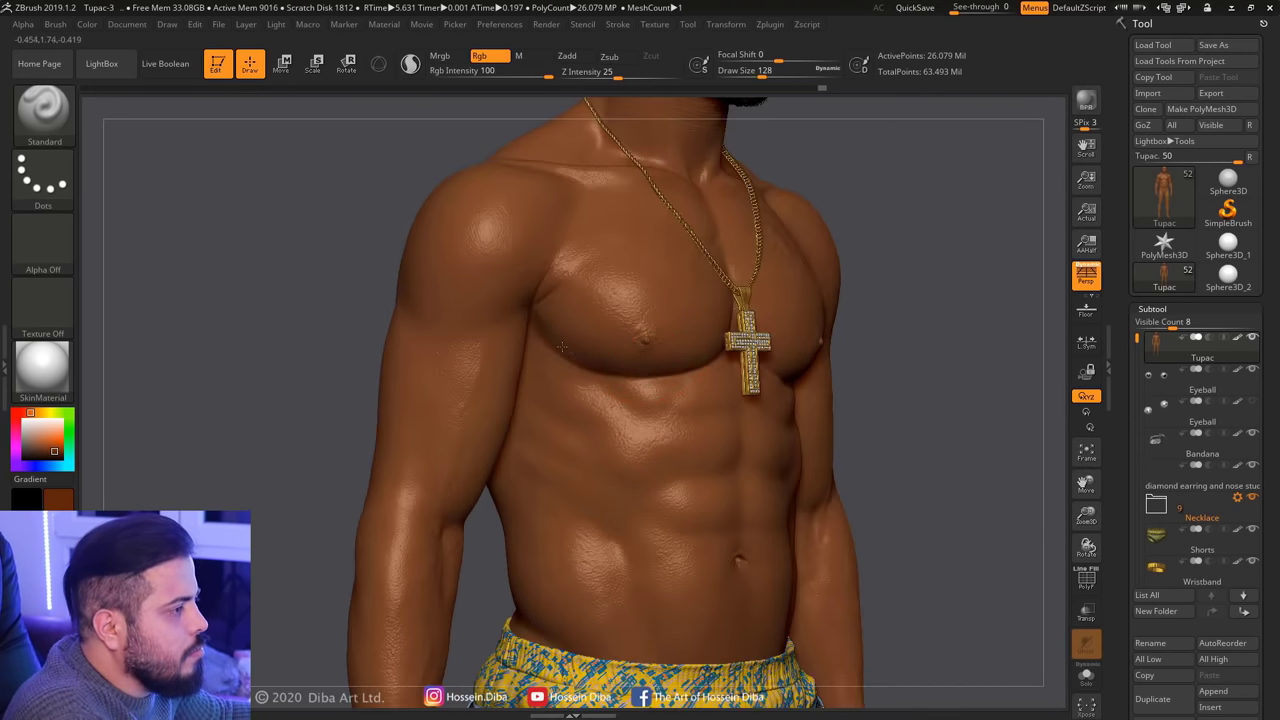
Isolate the body with Solo and softly paint orange-brown over the forehead and face at Draw Size 41
{"action": "left_click_drag", "start_coordinate": [318, 322], "coordinate": [520, 330]}
{"action": "mouse_move", "coordinate": [1086, 484]}
{"action": "left_mouse_down"}
{"action": "mouse_move", "coordinate": [1086, 545]}
{"action": "mouse_move", "coordinate": [1086, 500]}
{"action": "left_mouse_up"}
{"action": "left_click", "coordinate": [1086, 676]}
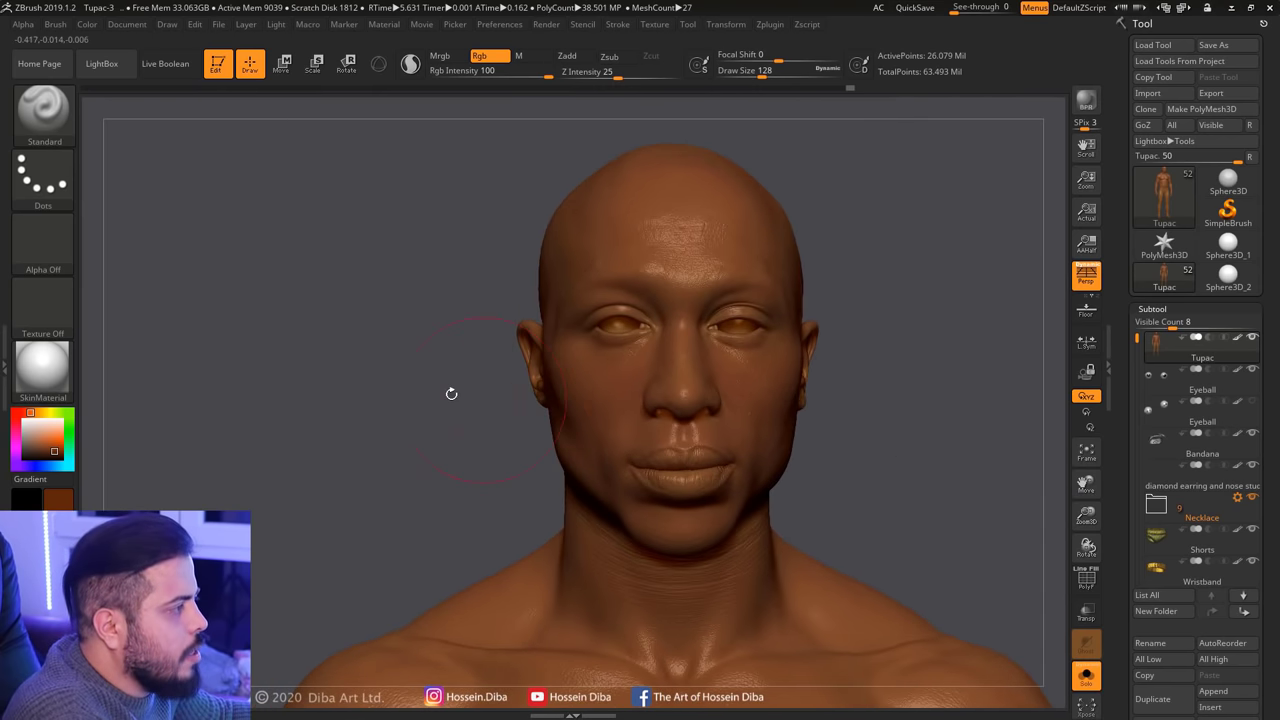
{"action": "left_click", "coordinate": [51, 444]}
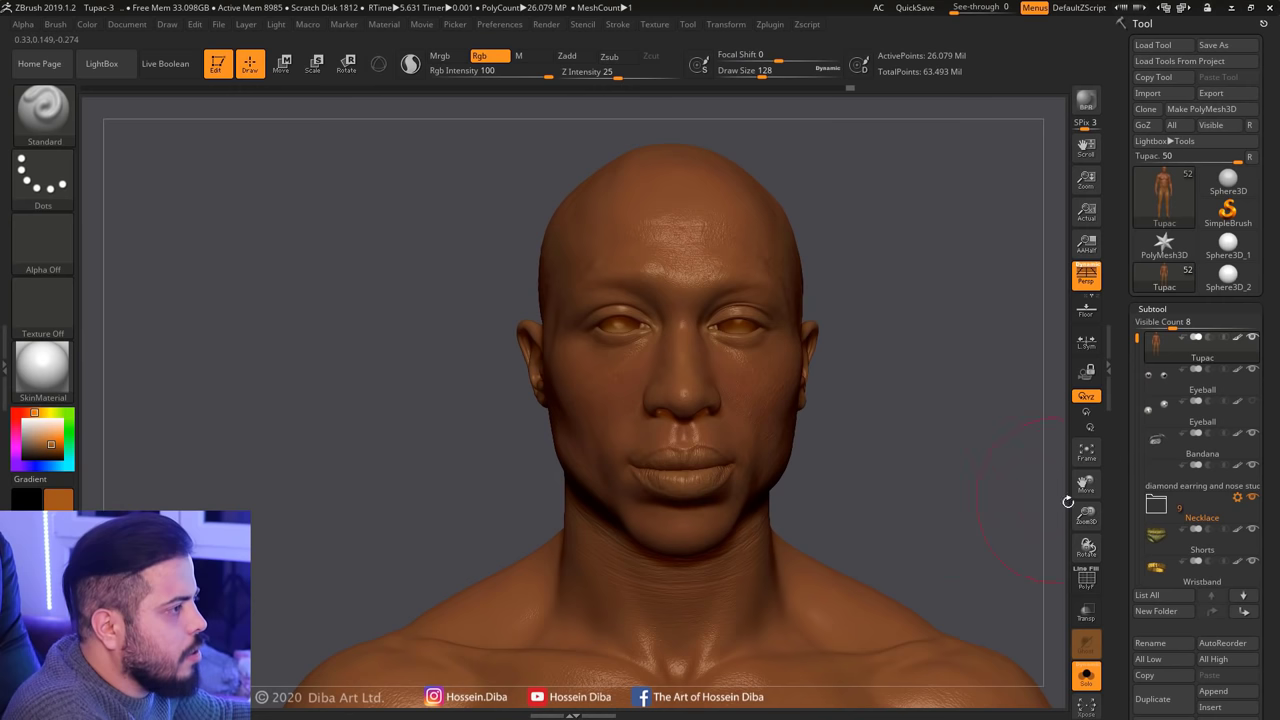
{"action": "left_click_drag", "start_coordinate": [1086, 515], "coordinate": [1066, 500]}
{"action": "left_click_drag", "start_coordinate": [763, 71], "coordinate": [742, 71]}
{"action": "left_click_drag", "start_coordinate": [660, 200], "coordinate": [668, 287]}
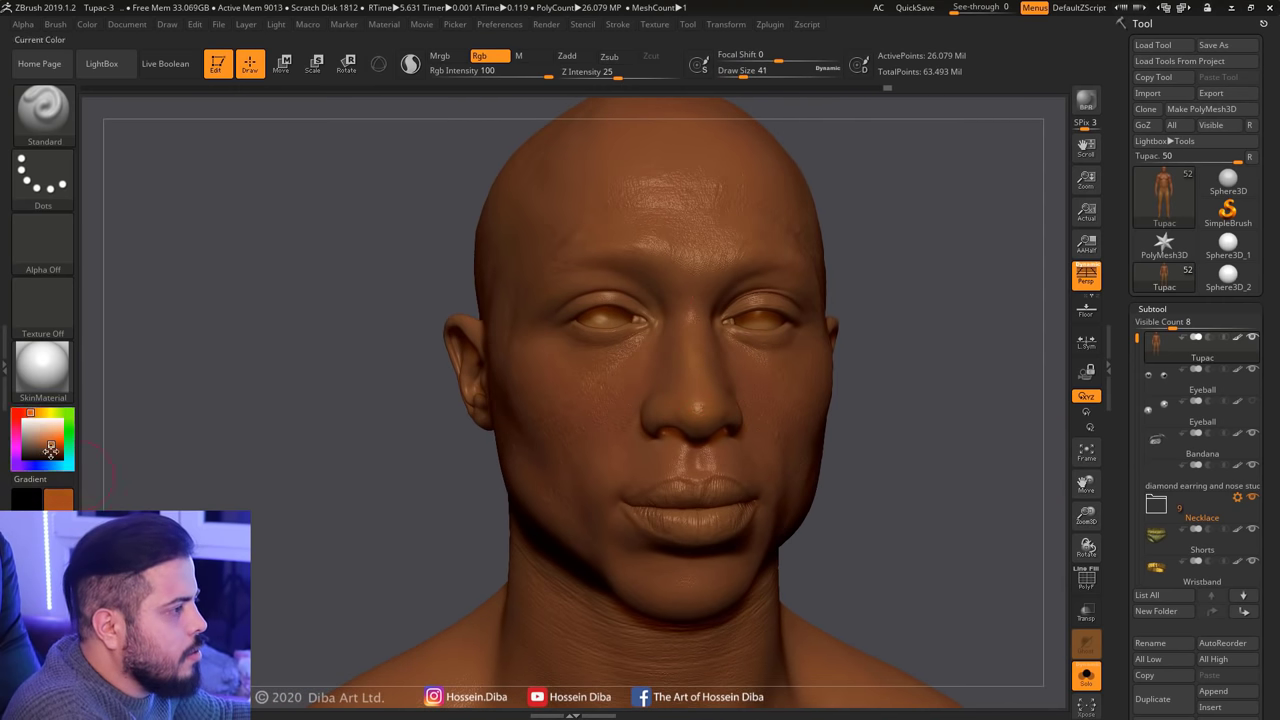
Shade the sides of the face with dark brown and add a warmer orange-brown to the cheeks
{"action": "left_click", "coordinate": [46, 450]}
{"action": "left_click_drag", "start_coordinate": [294, 411], "coordinate": [288, 413]}
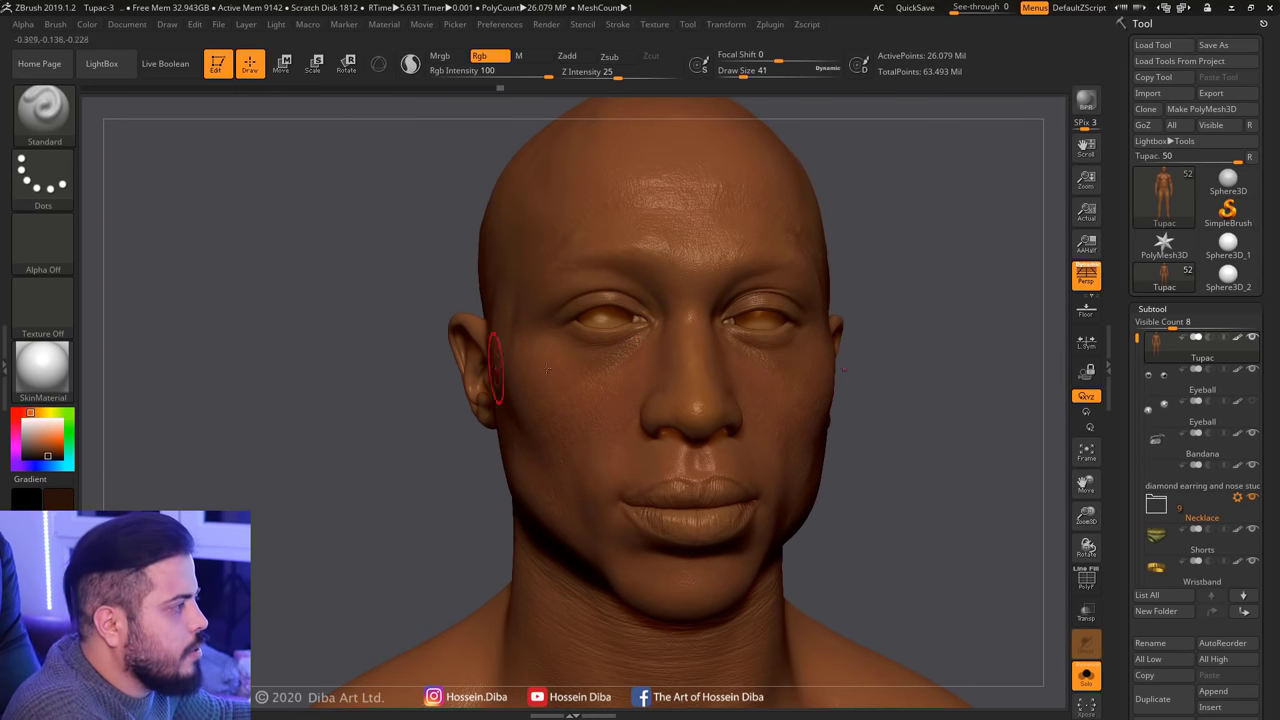
{"action": "left_click", "coordinate": [50, 446]}
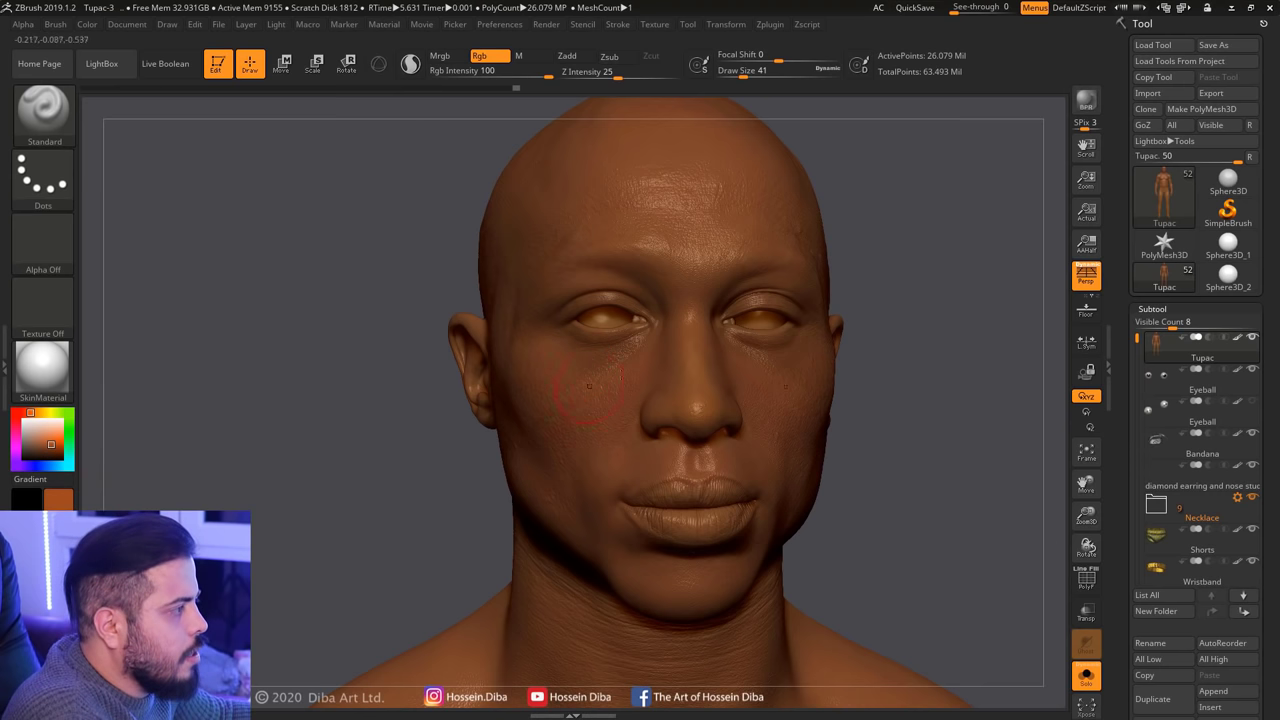
{"action": "left_click_drag", "start_coordinate": [375, 351], "coordinate": [365, 260]}
Paint the inner corners of both eyes red at Draw Size 7
{"action": "left_click_drag", "start_coordinate": [789, 74], "coordinate": [745, 74]}
{"action": "left_click_drag", "start_coordinate": [1049, 445], "coordinate": [585, 308], "text": "alt"}
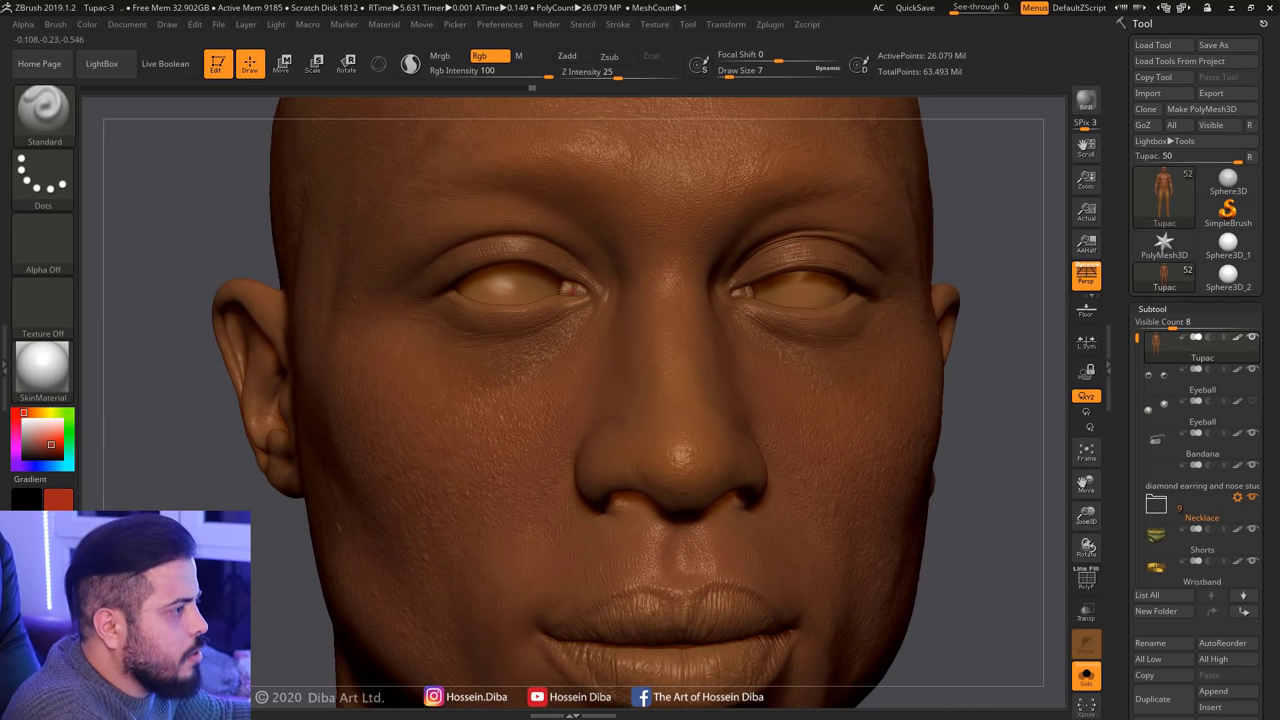
{"action": "left_click_drag", "start_coordinate": [986, 510], "coordinate": [738, 292]}
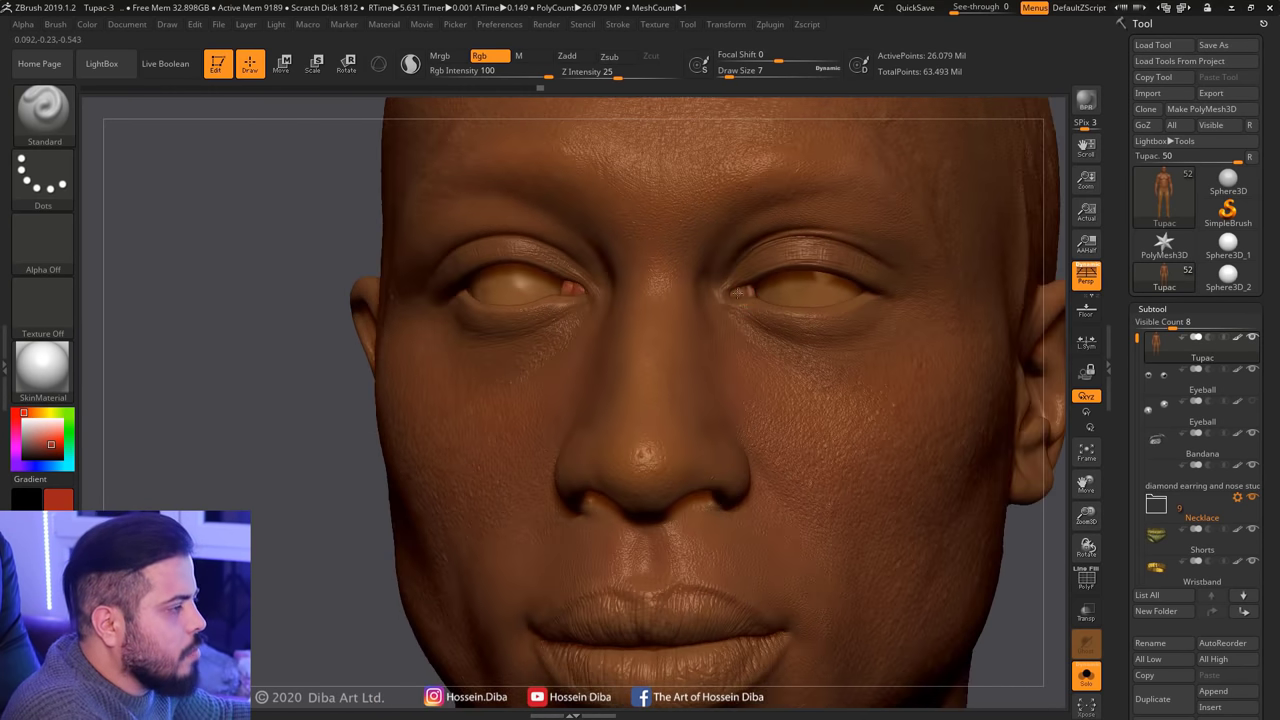
{"action": "left_click_drag", "start_coordinate": [285, 408], "coordinate": [690, 140]}
Enlarge the Draw Size to 23 and paint the lips red, using a darker red on the upper lip
{"action": "key", "text": "bracketright"}
{"action": "key", "text": "bracketright"}
{"action": "key", "text": "bracketright"}
{"action": "left_click_drag", "start_coordinate": [150, 420], "coordinate": [286, 424]}
{"action": "key", "text": "c"}
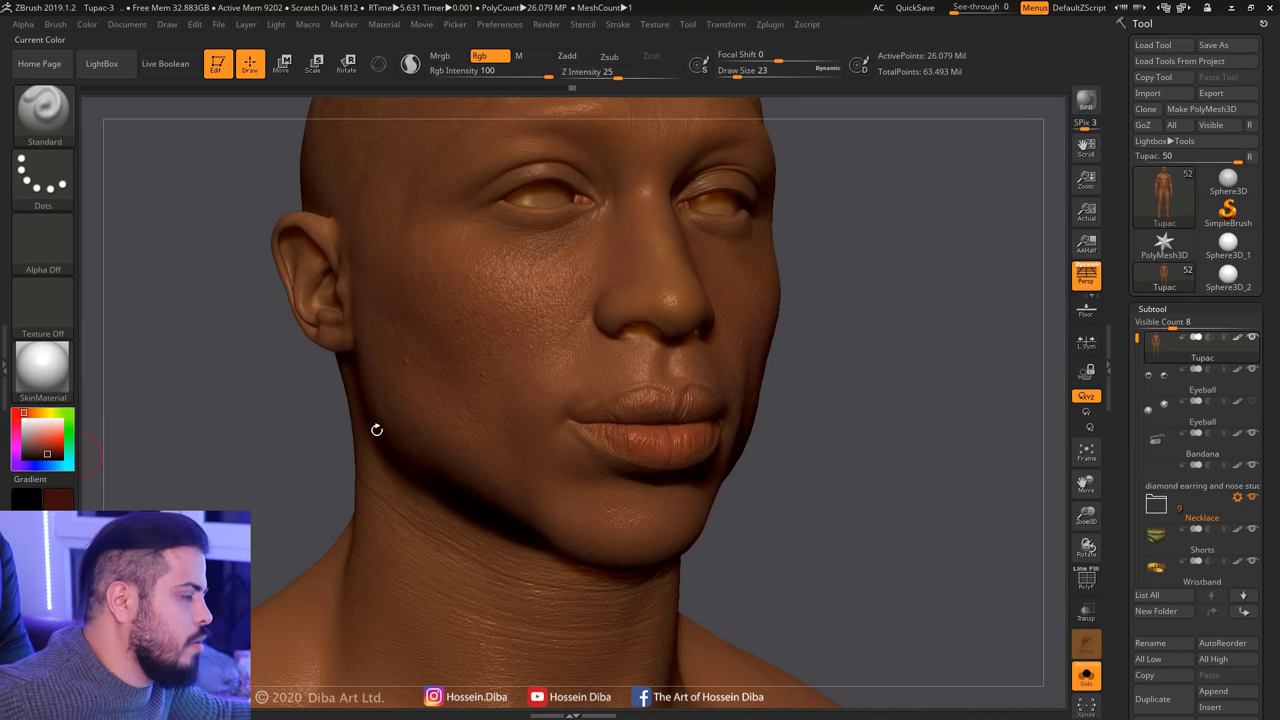
{"action": "left_click_drag", "start_coordinate": [840, 457], "coordinate": [850, 410]}
{"action": "left_click_drag", "start_coordinate": [585, 418], "coordinate": [630, 420]}
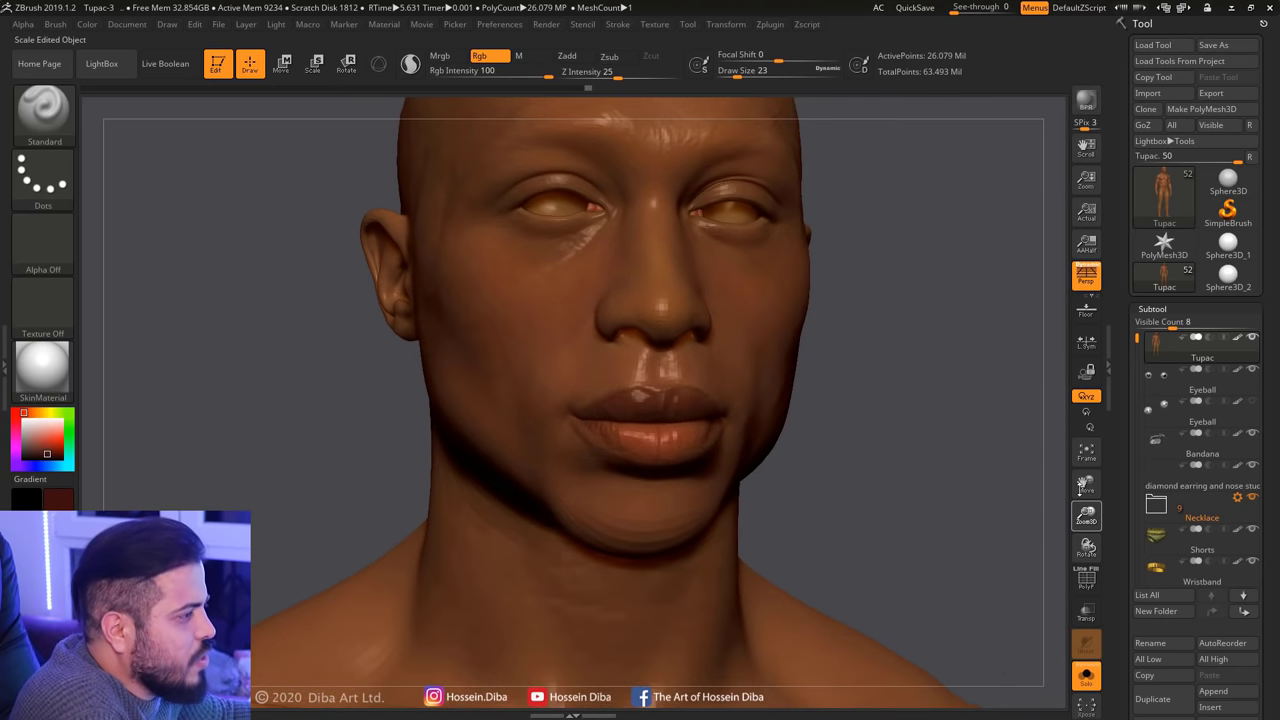
Deepen the upper lip and the line between the lips with a near-black red
{"action": "left_click_drag", "start_coordinate": [1086, 513], "coordinate": [135, 468]}
{"action": "left_click_drag", "start_coordinate": [760, 470], "coordinate": [665, 403]}
{"action": "left_click_drag", "start_coordinate": [419, 451], "coordinate": [624, 392]}
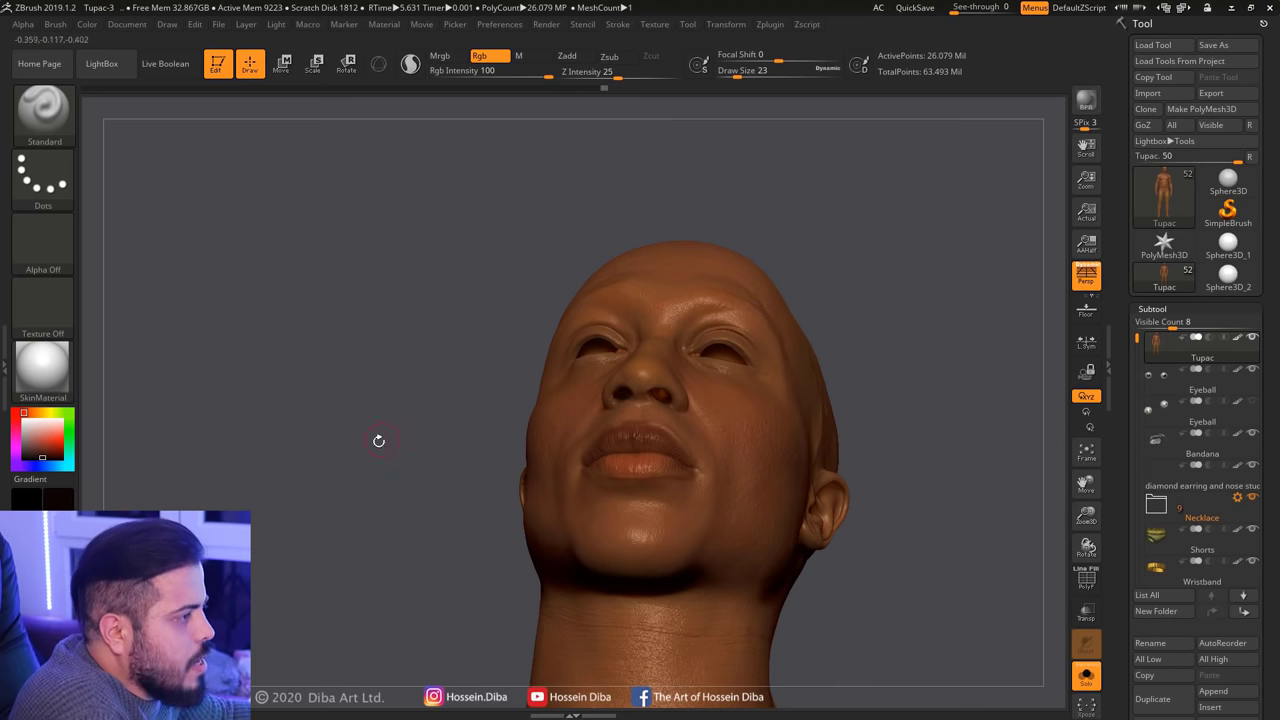
{"action": "left_click_drag", "start_coordinate": [379, 440], "coordinate": [655, 423]}
{"action": "left_click_drag", "start_coordinate": [424, 404], "coordinate": [950, 507]}
{"action": "left_click_drag", "start_coordinate": [908, 477], "coordinate": [401, 336]}
{"action": "left_click_drag", "start_coordinate": [871, 434], "coordinate": [700, 360]}
Softly paint deep red over the cheeks and nose at Draw Size 77, and show all the subtools again
{"action": "left_click", "coordinate": [47, 452]}
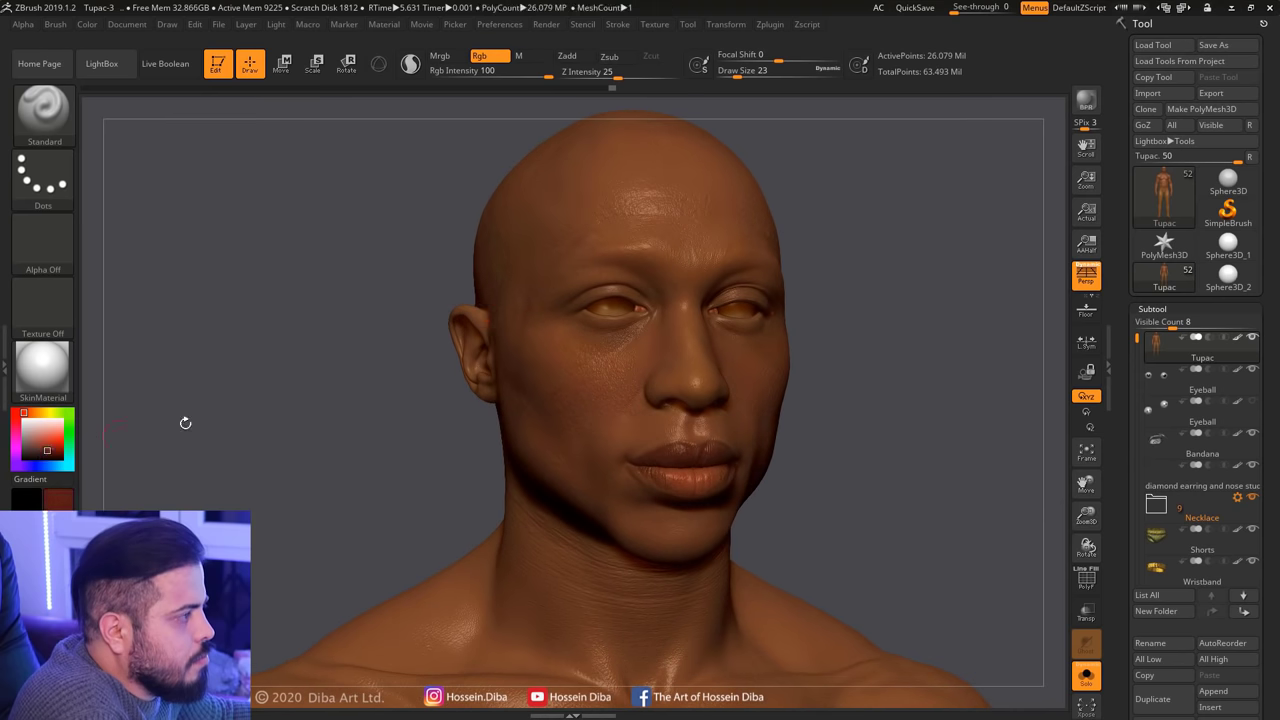
{"action": "left_click_drag", "start_coordinate": [382, 410], "coordinate": [673, 375]}
{"action": "left_click_drag", "start_coordinate": [794, 189], "coordinate": [640, 395]}
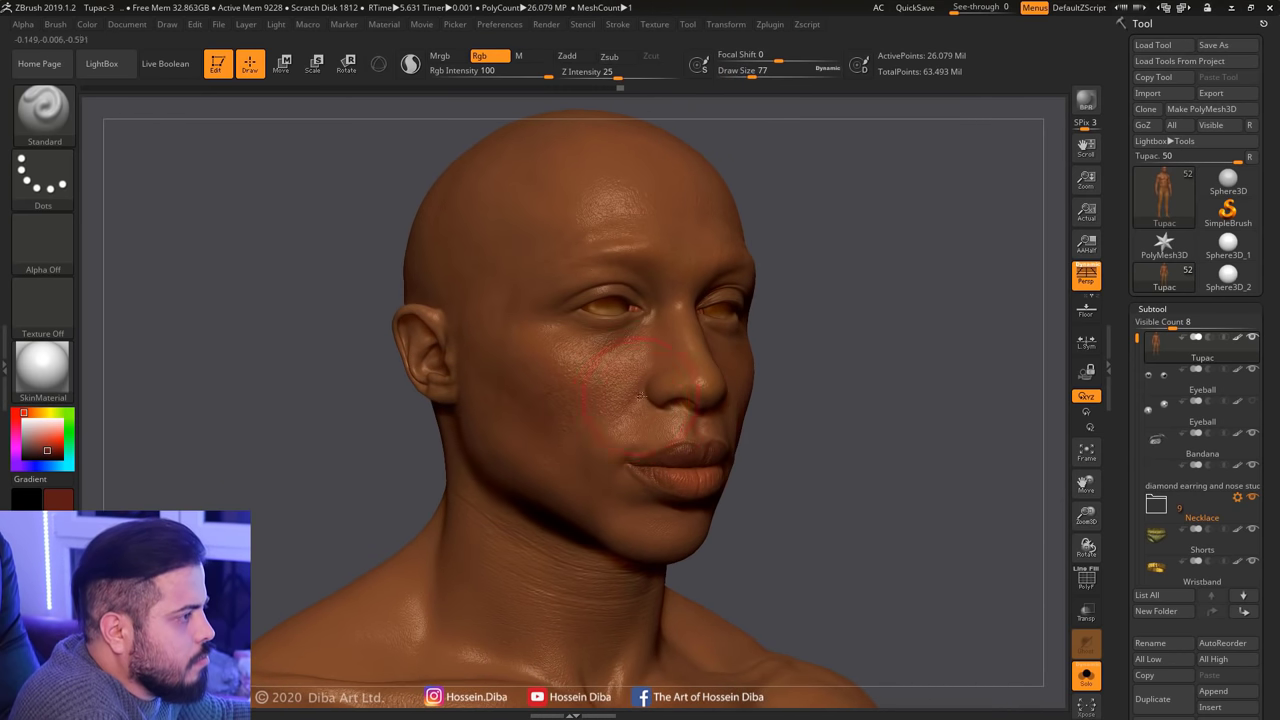
{"action": "left_click_drag", "start_coordinate": [354, 414], "coordinate": [1062, 640]}
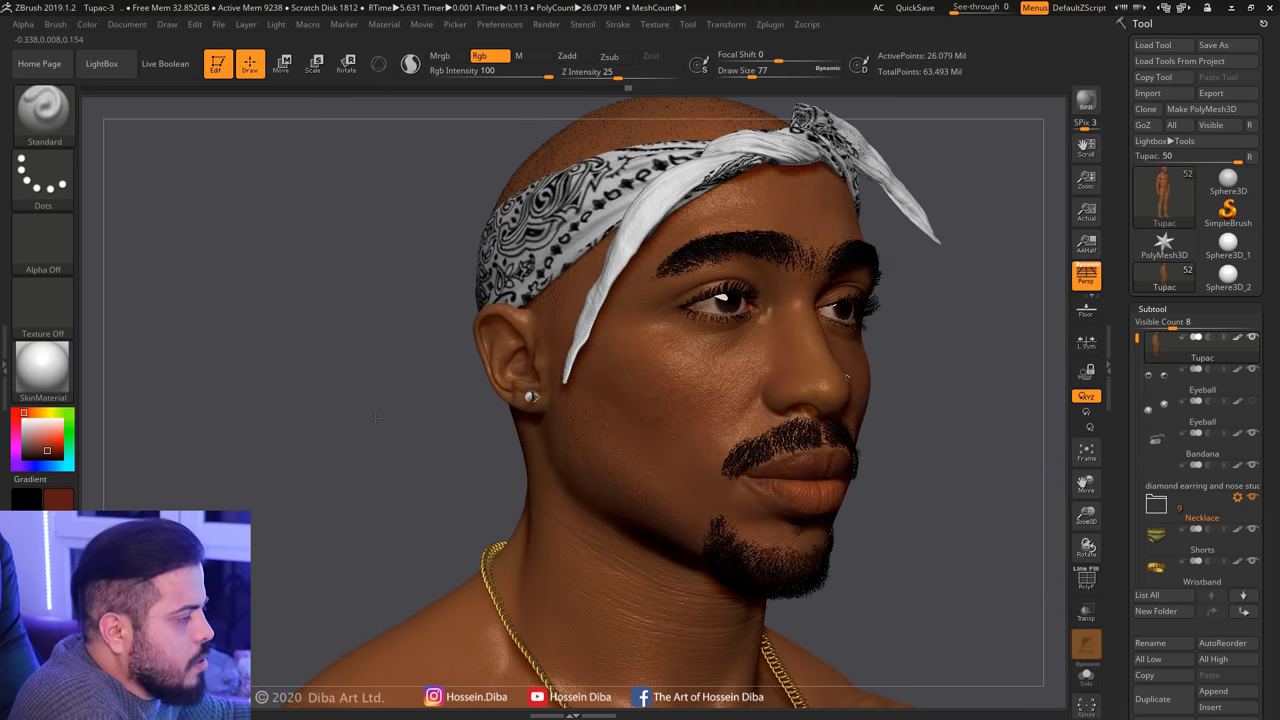
Refine the skin tone of the face at Draw Size 25 with all the subtools visible
{"action": "left_click_drag", "start_coordinate": [375, 418], "coordinate": [640, 500]}
{"action": "left_click_drag", "start_coordinate": [484, 392], "coordinate": [580, 372]}
{"action": "left_click_drag", "start_coordinate": [847, 495], "coordinate": [765, 430], "text": "alt"}
{"action": "left_click_drag", "start_coordinate": [1087, 515], "coordinate": [1025, 506]}
{"action": "left_click_drag", "start_coordinate": [301, 303], "coordinate": [557, 400]}
Isolate the body and softly shade the side of the head with dark brown, enlarging the Draw Size to 163
{"action": "key", "text": "c"}
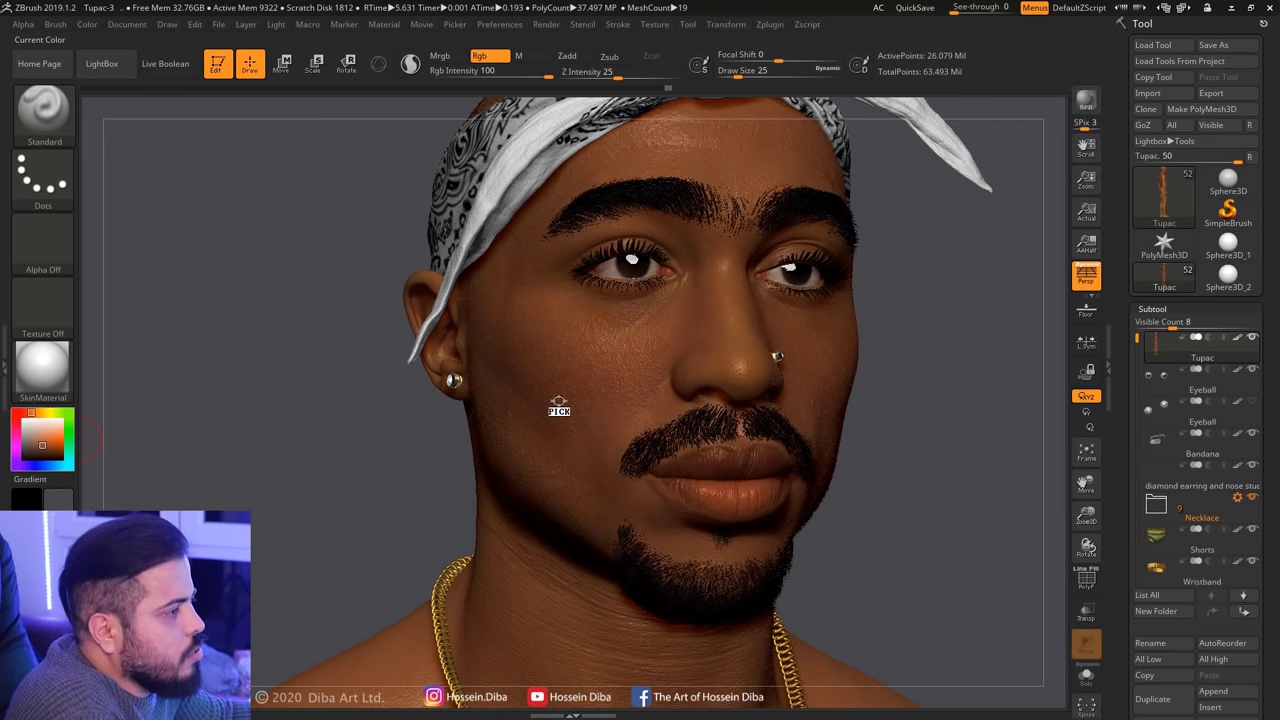
{"action": "left_click_drag", "start_coordinate": [1086, 515], "coordinate": [1086, 590]}
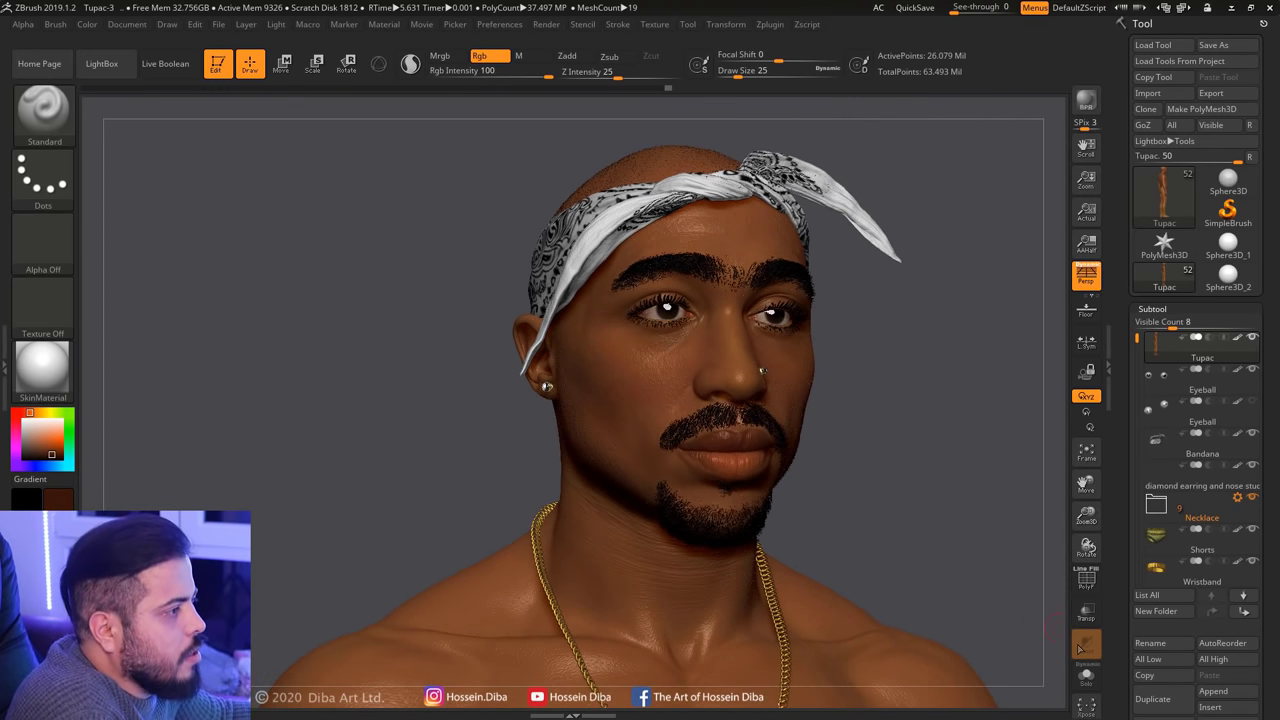
{"action": "left_click", "coordinate": [1086, 676]}
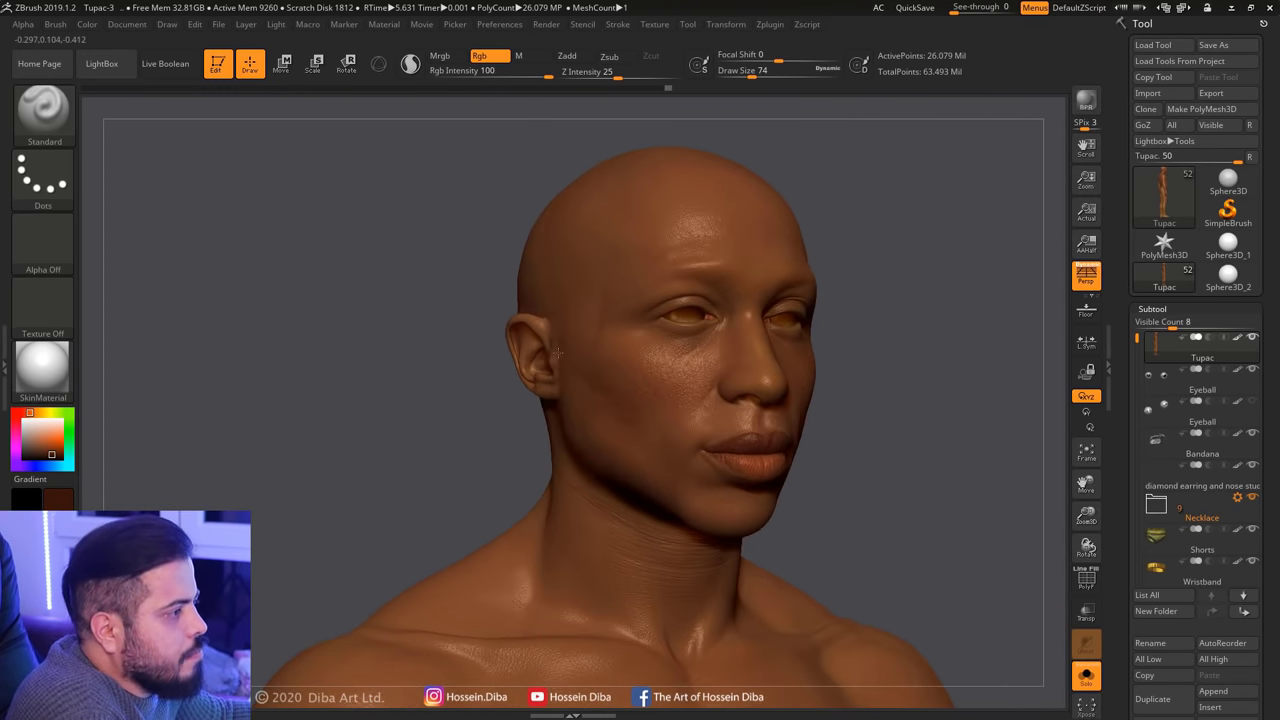
{"action": "left_click_drag", "start_coordinate": [762, 71], "coordinate": [770, 71]}
{"action": "left_click_drag", "start_coordinate": [486, 357], "coordinate": [574, 352], "text": "shift"}
{"action": "right_click_drag", "start_coordinate": [577, 351], "coordinate": [557, 362]}
{"action": "mouse_move", "coordinate": [580, 238]}
{"action": "right_mouse_down"}
{"action": "mouse_move", "coordinate": [562, 242]}
{"action": "mouse_move", "coordinate": [601, 243]}
{"action": "right_mouse_up"}
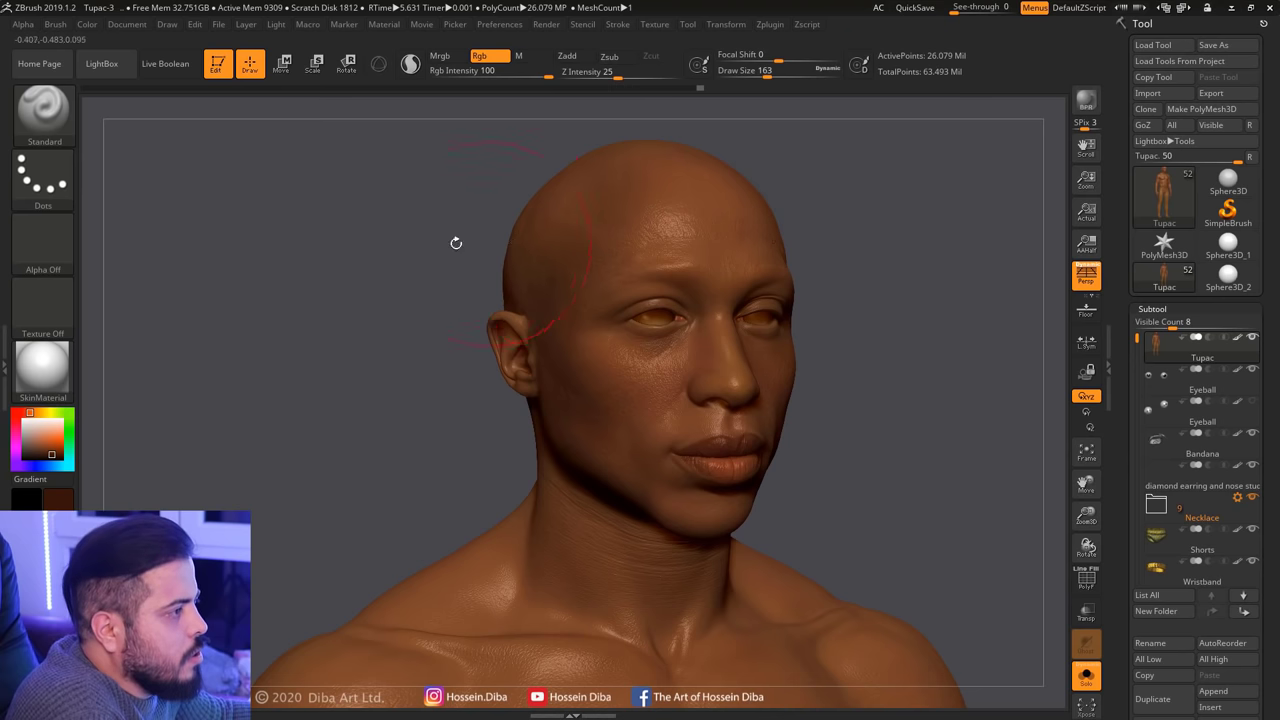
{"action": "right_click_drag", "start_coordinate": [455, 242], "coordinate": [634, 211], "text": "shift"}
{"action": "right_click_drag", "start_coordinate": [438, 297], "coordinate": [700, 300]}
Switch to Alpha 07 with the Spray stroke and spray black hair stubble on the top of the scalp at Draw Size 41
{"action": "left_click", "coordinate": [43, 240]}
{"action": "left_click", "coordinate": [572, 305]}
{"action": "left_click", "coordinate": [43, 175]}
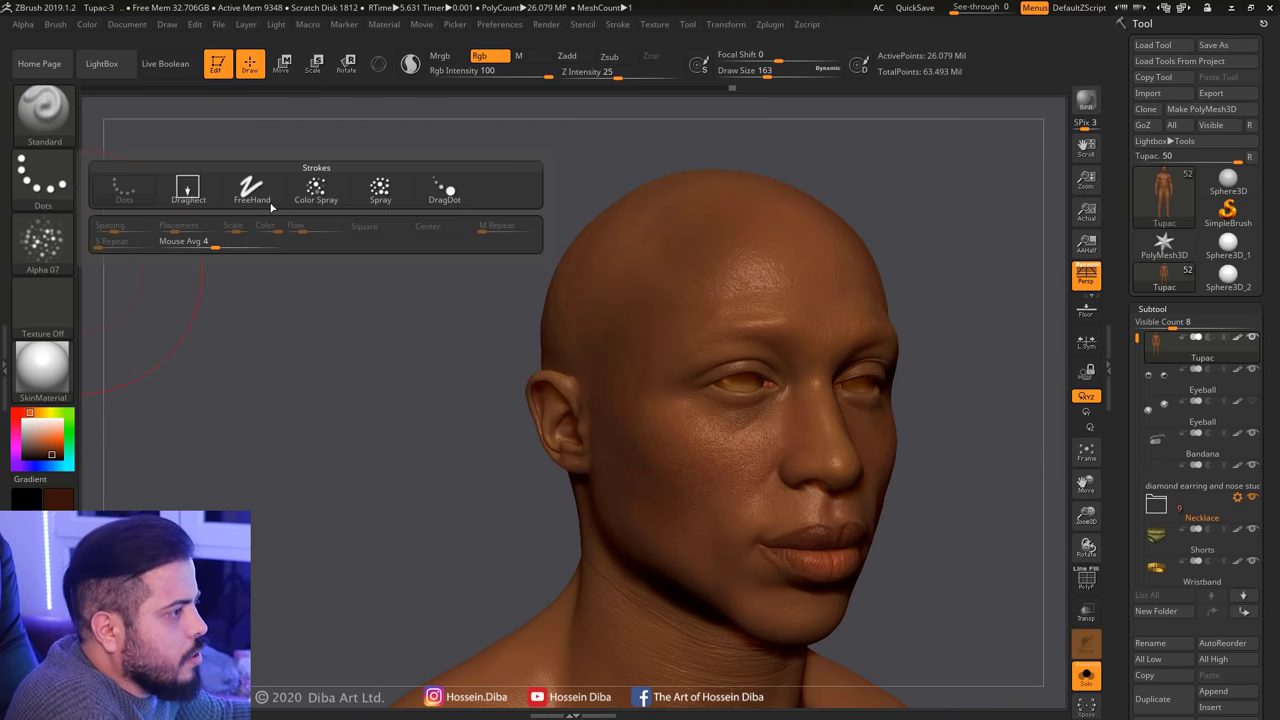
{"action": "left_click", "coordinate": [380, 188]}
{"action": "left_click_drag", "start_coordinate": [785, 70], "coordinate": [731, 70]}
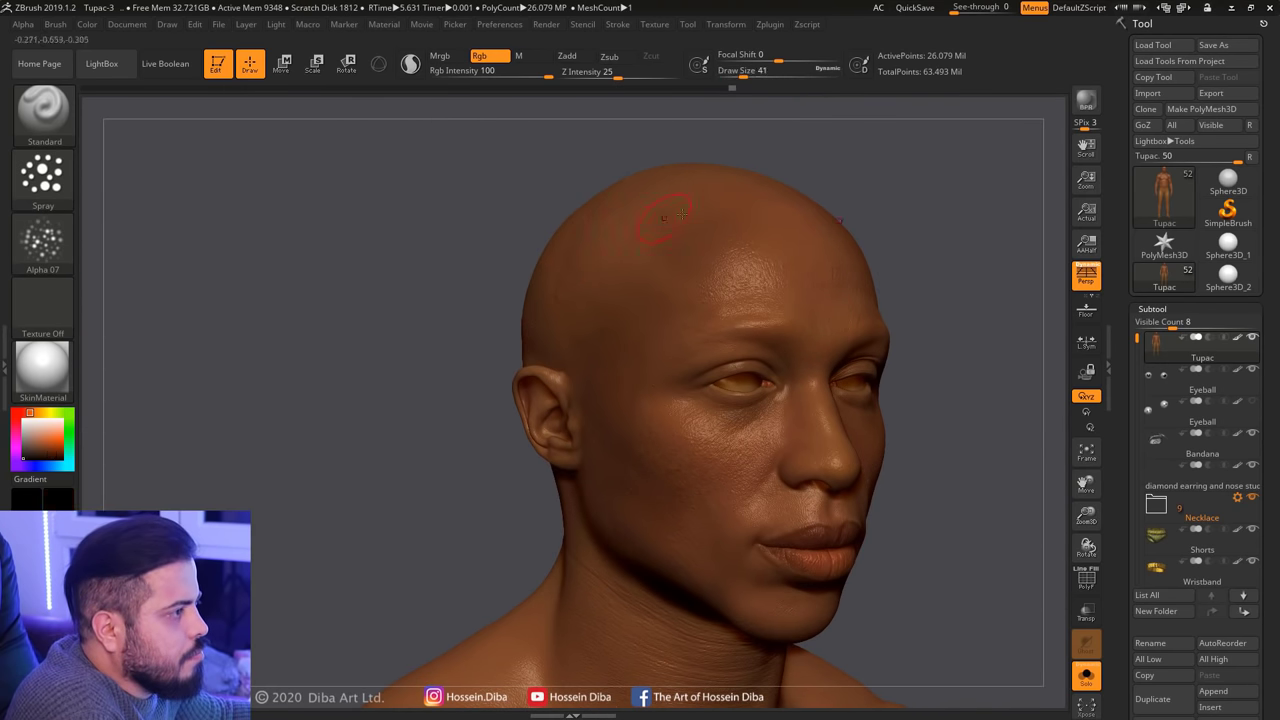
{"action": "mouse_move", "coordinate": [628, 193]}
{"action": "left_mouse_down"}
{"action": "mouse_move", "coordinate": [664, 187]}
{"action": "mouse_move", "coordinate": [643, 215]}
{"action": "left_mouse_up"}
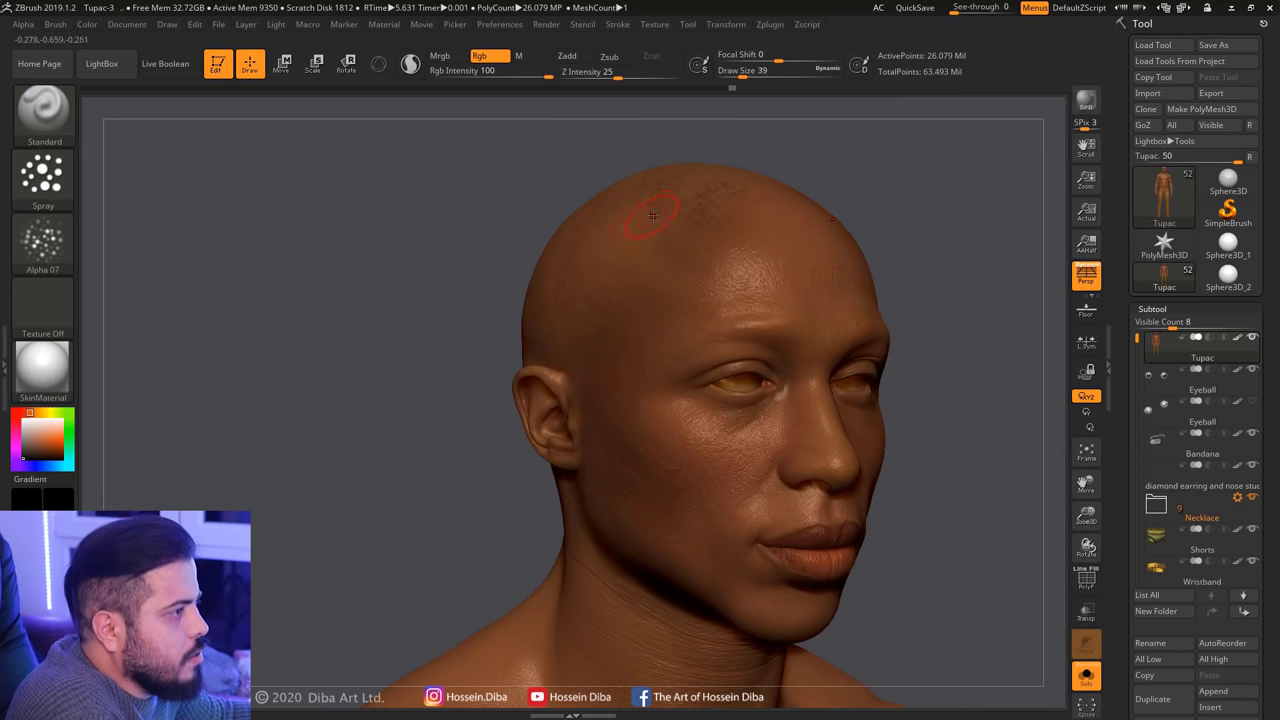
Spray black stubble over the side of the scalp at Draw Size 31 and check it with all the subtools shown
{"action": "left_click_drag", "start_coordinate": [491, 234], "coordinate": [552, 268]}
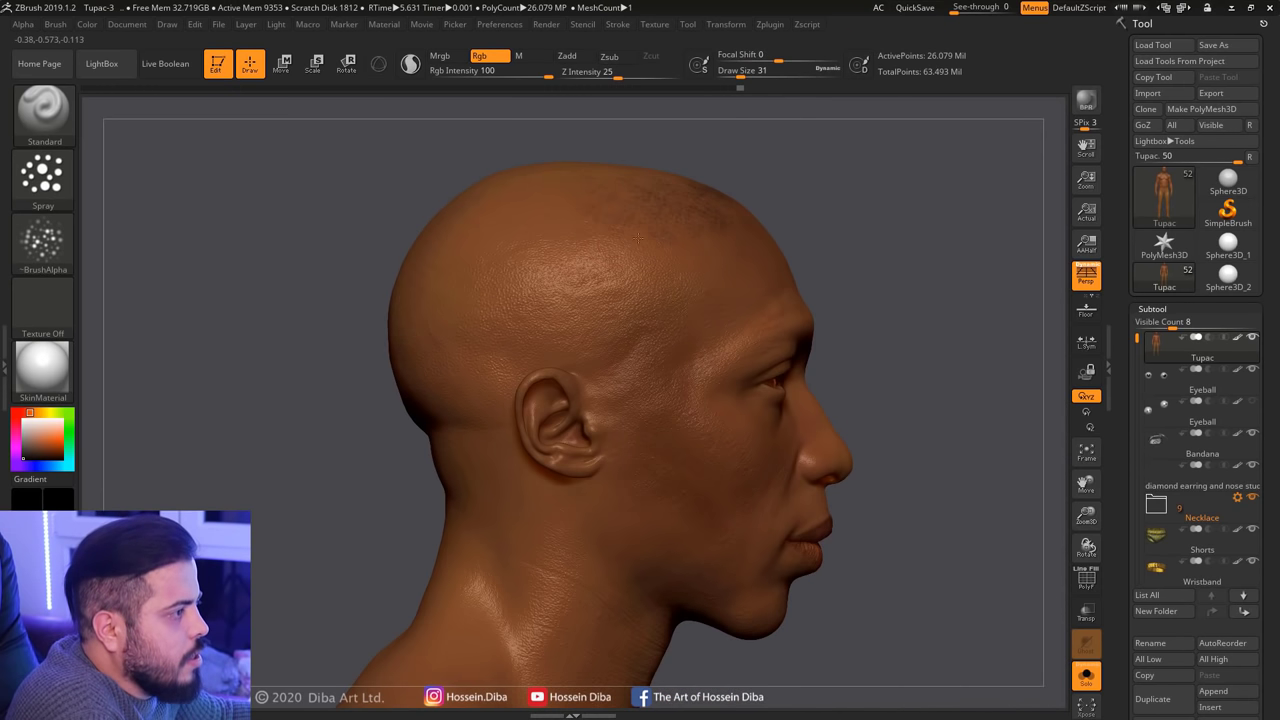
{"action": "mouse_move", "coordinate": [636, 279]}
{"action": "left_mouse_down"}
{"action": "mouse_move", "coordinate": [520, 268]}
{"action": "mouse_move", "coordinate": [525, 345]}
{"action": "left_mouse_up"}
{"action": "left_click_drag", "start_coordinate": [565, 200], "coordinate": [476, 212]}
{"action": "left_click_drag", "start_coordinate": [960, 585], "coordinate": [1060, 582]}
{"action": "left_click", "coordinate": [1086, 676]}
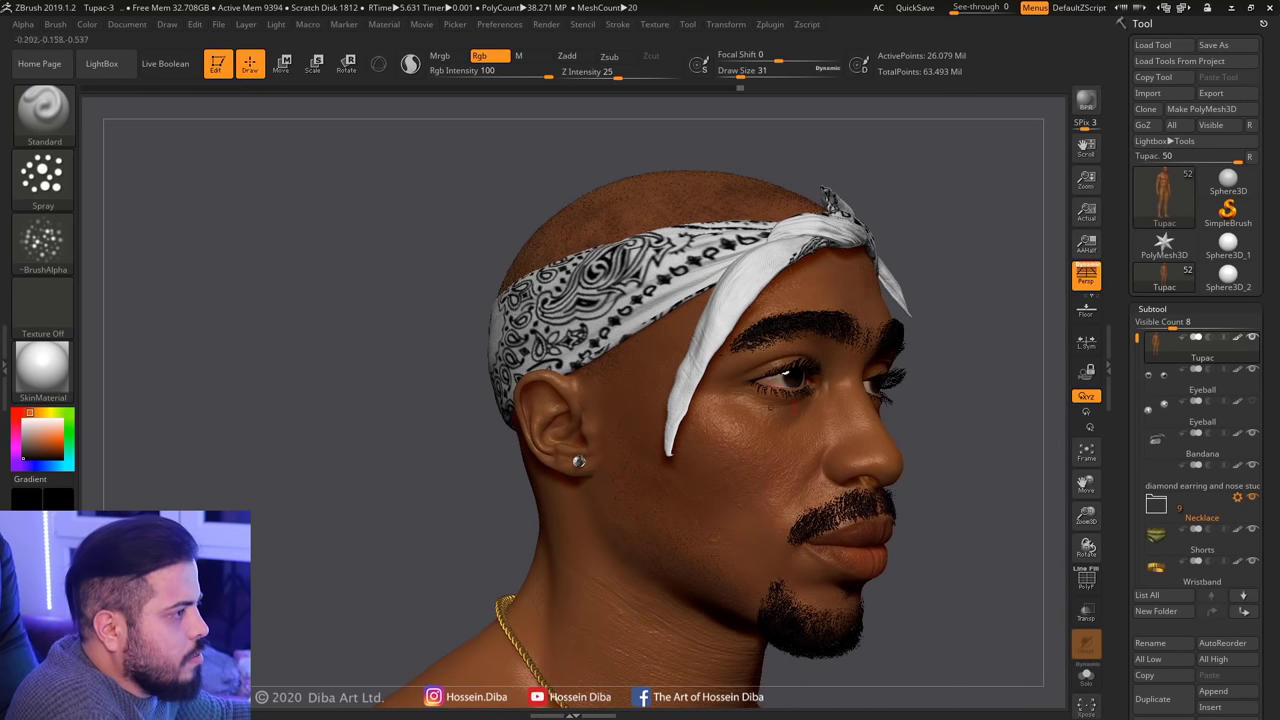
{"action": "left_click_drag", "start_coordinate": [1060, 503], "coordinate": [1086, 487]}
Isolate the body again and spray black stubble across the side and back of the head
{"action": "left_click", "coordinate": [1086, 676]}
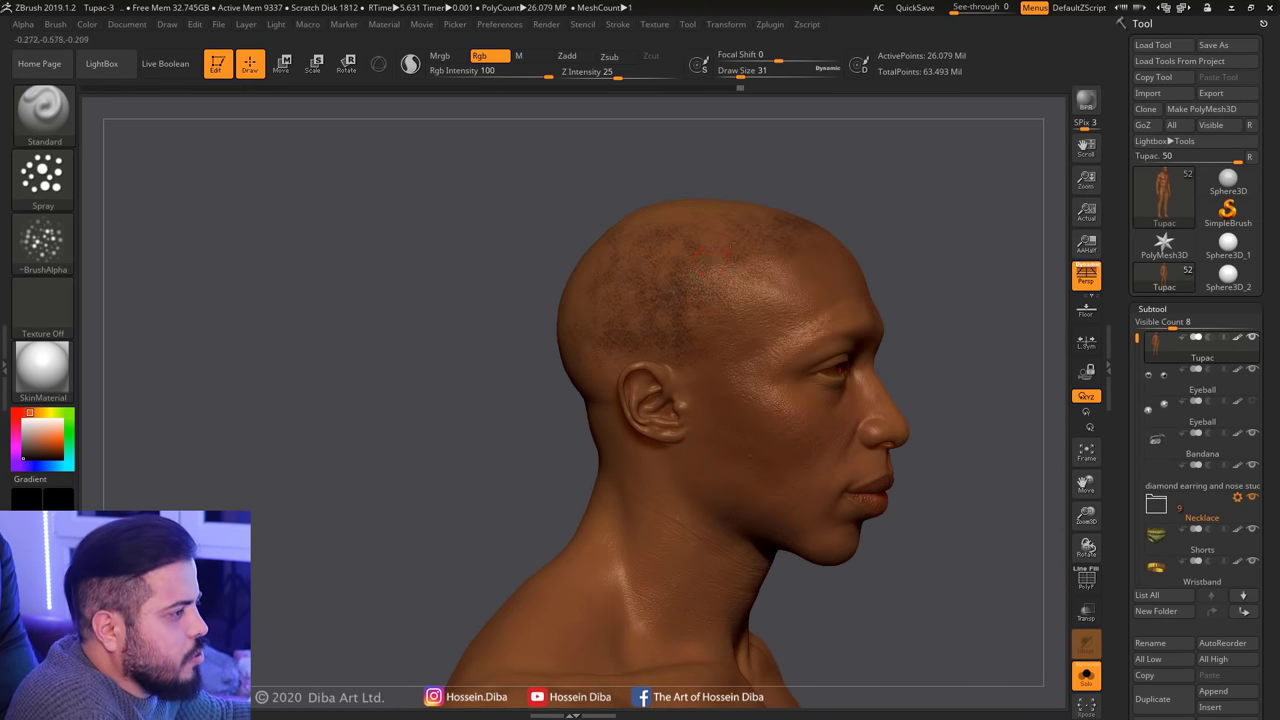
{"action": "left_click_drag", "start_coordinate": [880, 410], "coordinate": [1060, 450]}
{"action": "mouse_move", "coordinate": [632, 341]}
{"action": "left_mouse_down"}
{"action": "mouse_move", "coordinate": [620, 290]}
{"action": "mouse_move", "coordinate": [690, 230]}
{"action": "left_mouse_up"}
{"action": "left_click_drag", "start_coordinate": [900, 300], "coordinate": [940, 310]}
{"action": "mouse_move", "coordinate": [750, 218]}
{"action": "left_mouse_down"}
{"action": "mouse_move", "coordinate": [818, 192]}
{"action": "mouse_move", "coordinate": [745, 200]}
{"action": "left_mouse_up"}
{"action": "left_click_drag", "start_coordinate": [720, 310], "coordinate": [666, 319]}
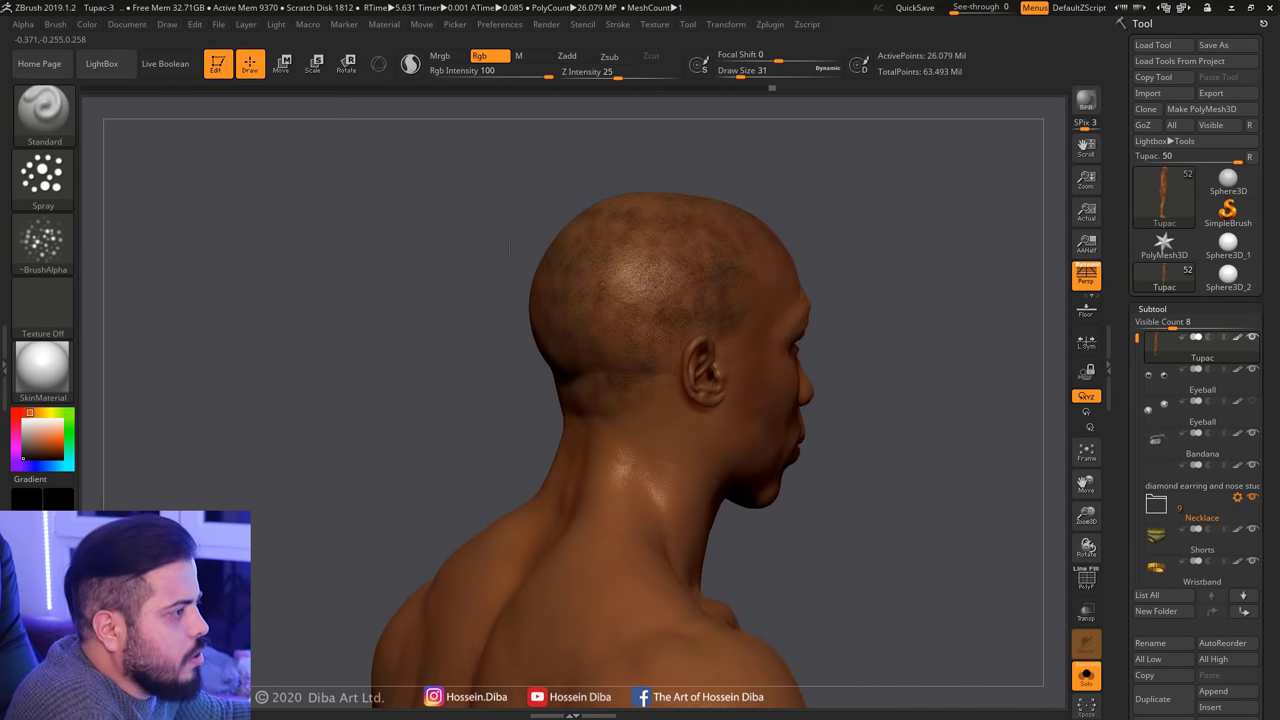
Fill in the stubble above the ear and along the crown up to the hairline
{"action": "left_click_drag", "start_coordinate": [509, 246], "coordinate": [538, 294]}
{"action": "left_click_drag", "start_coordinate": [366, 404], "coordinate": [617, 293]}
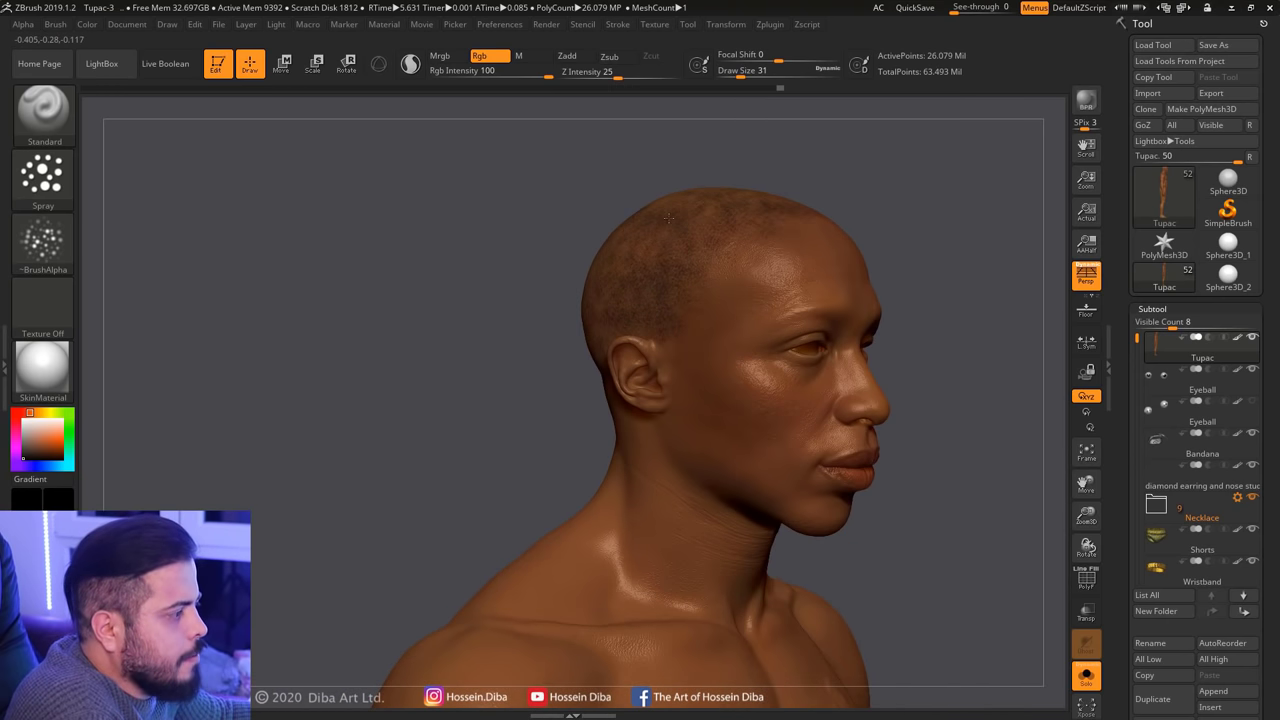
{"action": "left_click_drag", "start_coordinate": [529, 287], "coordinate": [771, 218]}
{"action": "left_click_drag", "start_coordinate": [560, 230], "coordinate": [700, 240]}
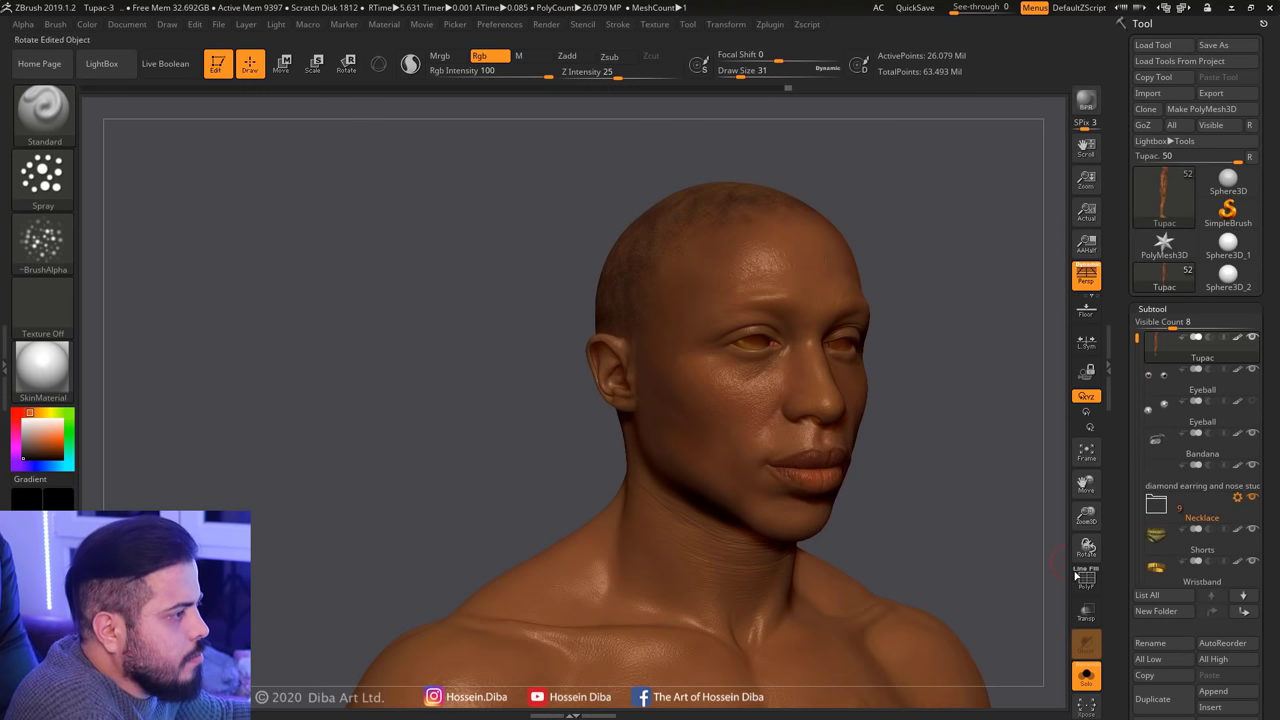
Show all the subtools and touch up the stubble on the crown and below the bandana at the nape
{"action": "left_click", "coordinate": [1086, 676]}
{"action": "left_click_drag", "start_coordinate": [957, 480], "coordinate": [618, 155]}
{"action": "left_click_drag", "start_coordinate": [414, 230], "coordinate": [490, 202]}
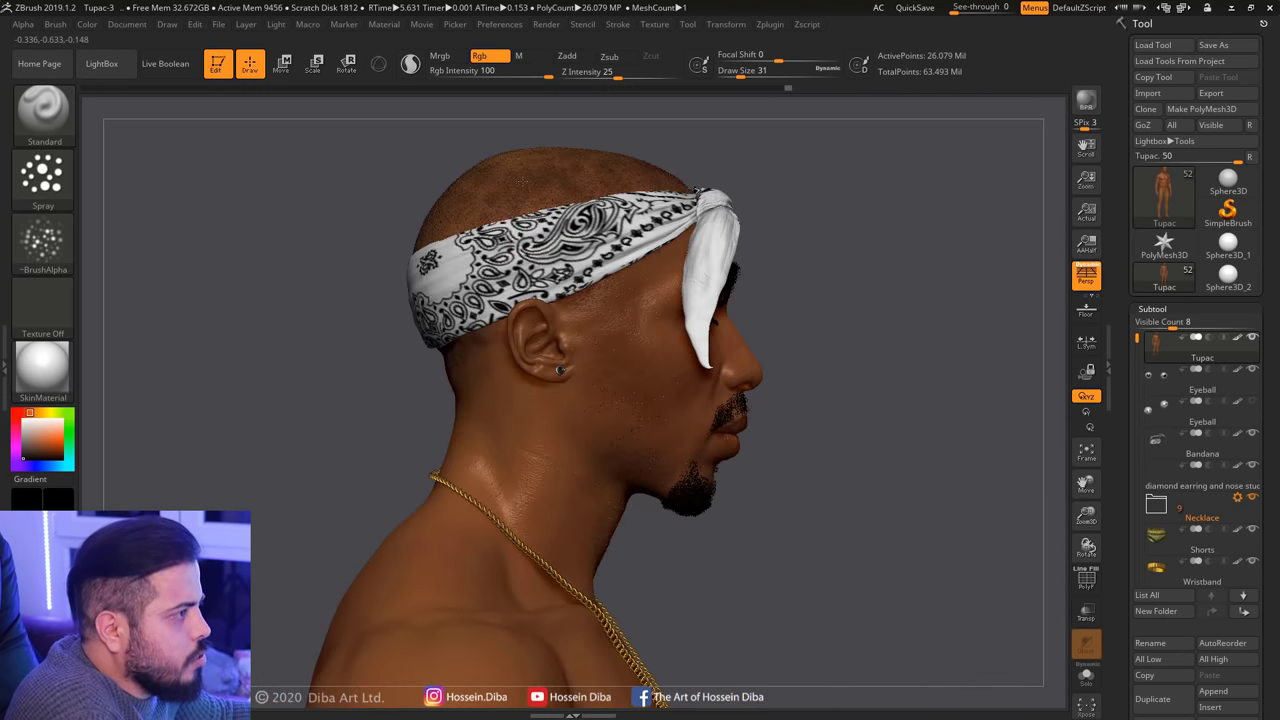
{"action": "left_click_drag", "start_coordinate": [309, 251], "coordinate": [477, 150]}
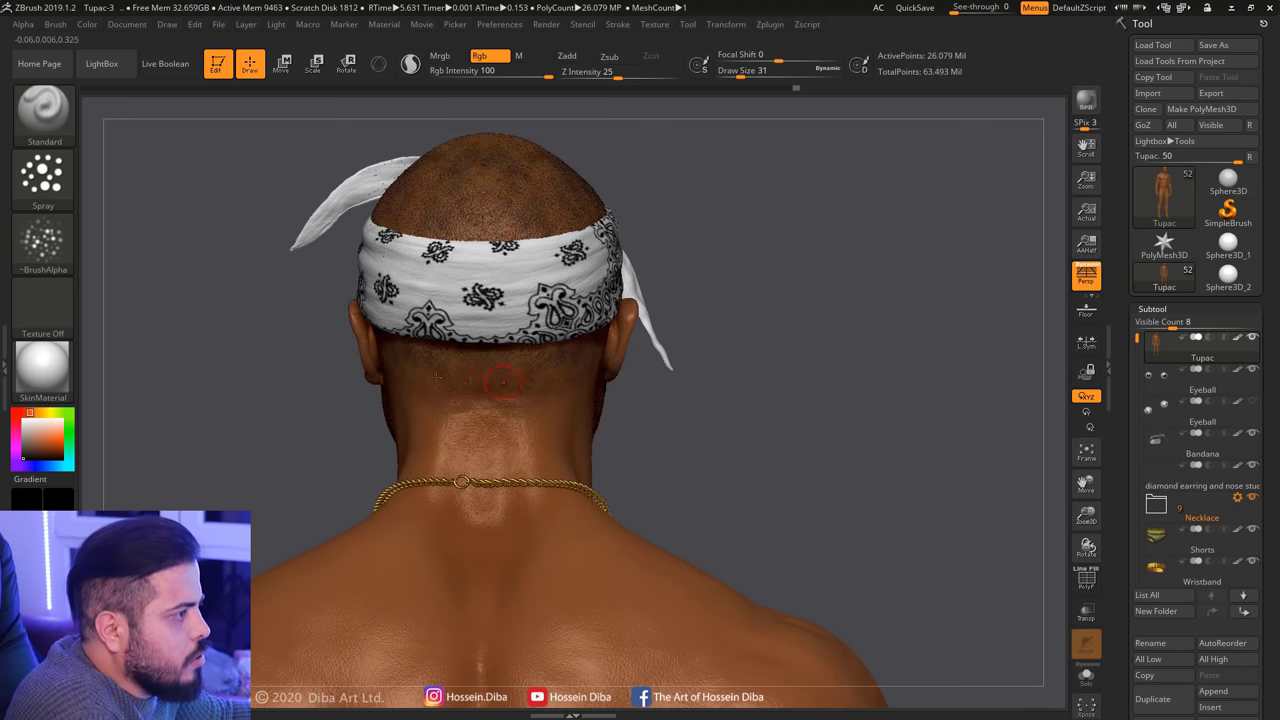
{"action": "mouse_move", "coordinate": [849, 430]}
{"action": "left_mouse_down"}
{"action": "mouse_move", "coordinate": [780, 422]}
{"action": "mouse_move", "coordinate": [851, 417]}
{"action": "left_mouse_up"}
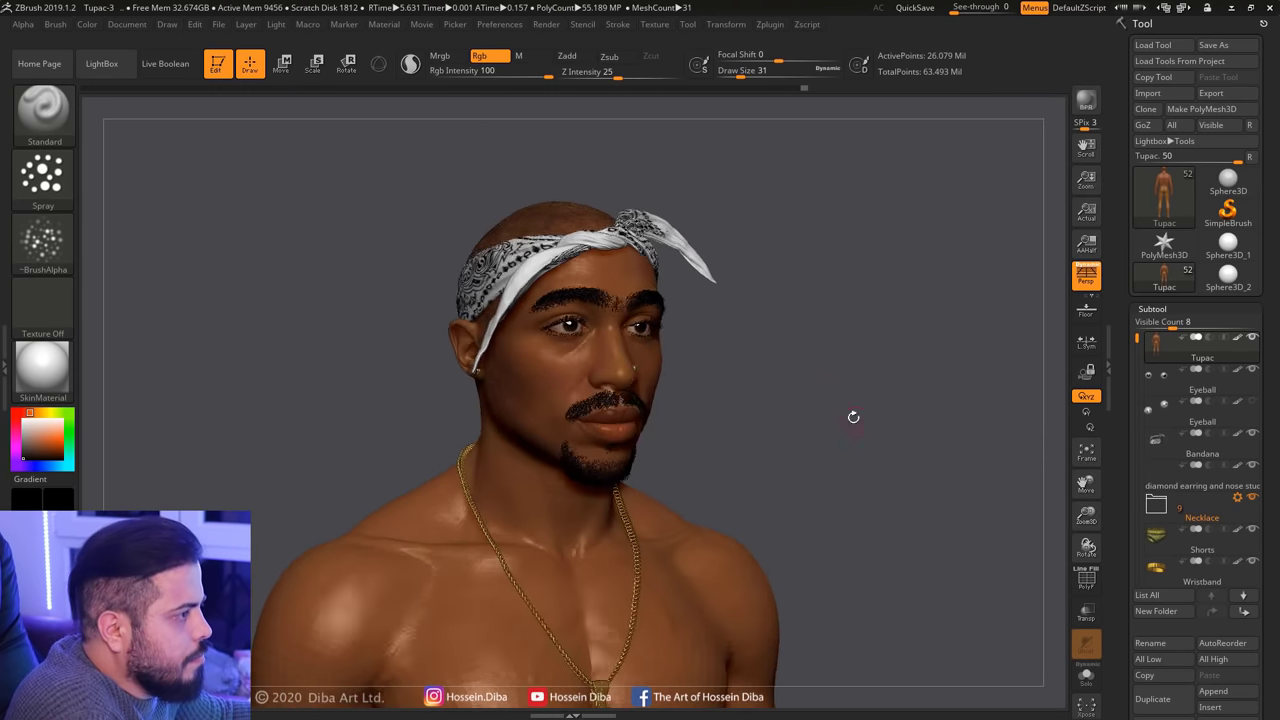
Switch the Standard brush to the Dots stroke with the alpha off, ready for freehand painting on the face
{"action": "left_click_drag", "start_coordinate": [1086, 514], "coordinate": [1086, 470]}
{"action": "left_click_drag", "start_coordinate": [880, 390], "coordinate": [860, 410]}
{"action": "left_click_drag", "start_coordinate": [928, 513], "coordinate": [905, 360]}
{"action": "left_click", "coordinate": [43, 175]}
{"action": "left_click", "coordinate": [114, 186]}
{"action": "left_click", "coordinate": [43, 240]}
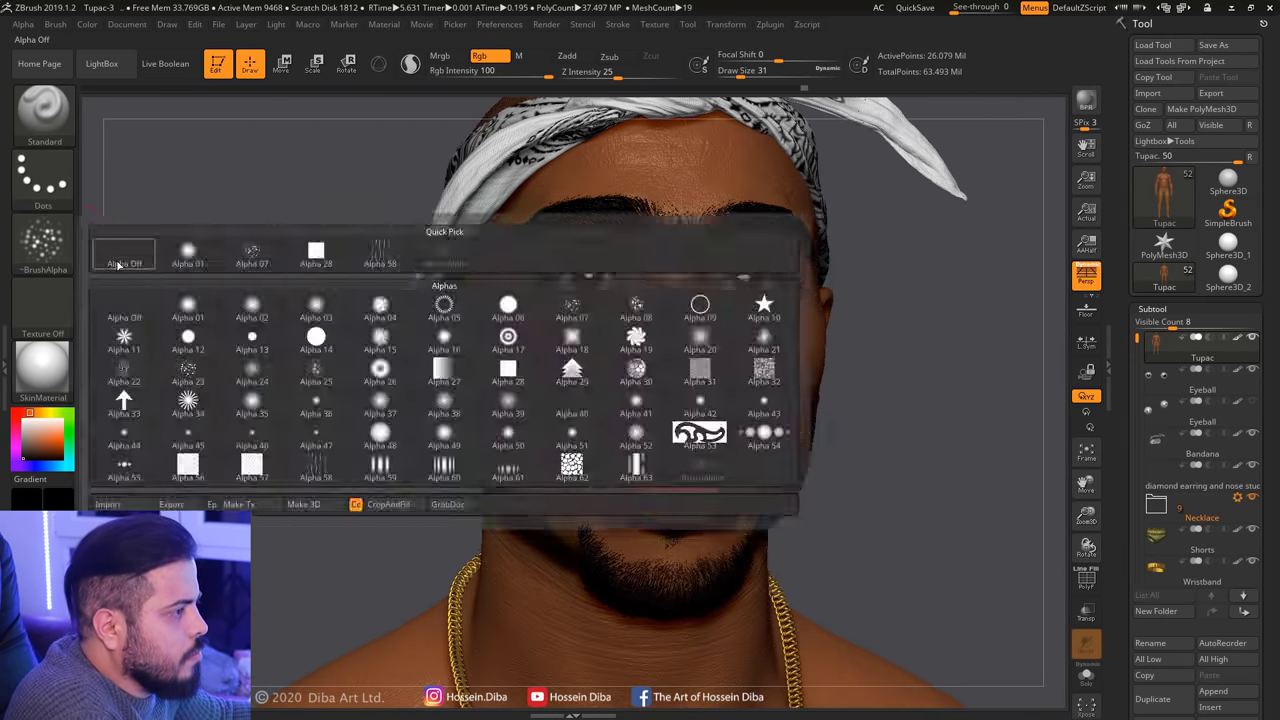
{"action": "left_click", "coordinate": [118, 265]}
Paint a soft muted red over the lower lip at Draw Size 9
{"action": "left_click_drag", "start_coordinate": [1043, 520], "coordinate": [915, 515]}
{"action": "left_click", "coordinate": [53, 441]}
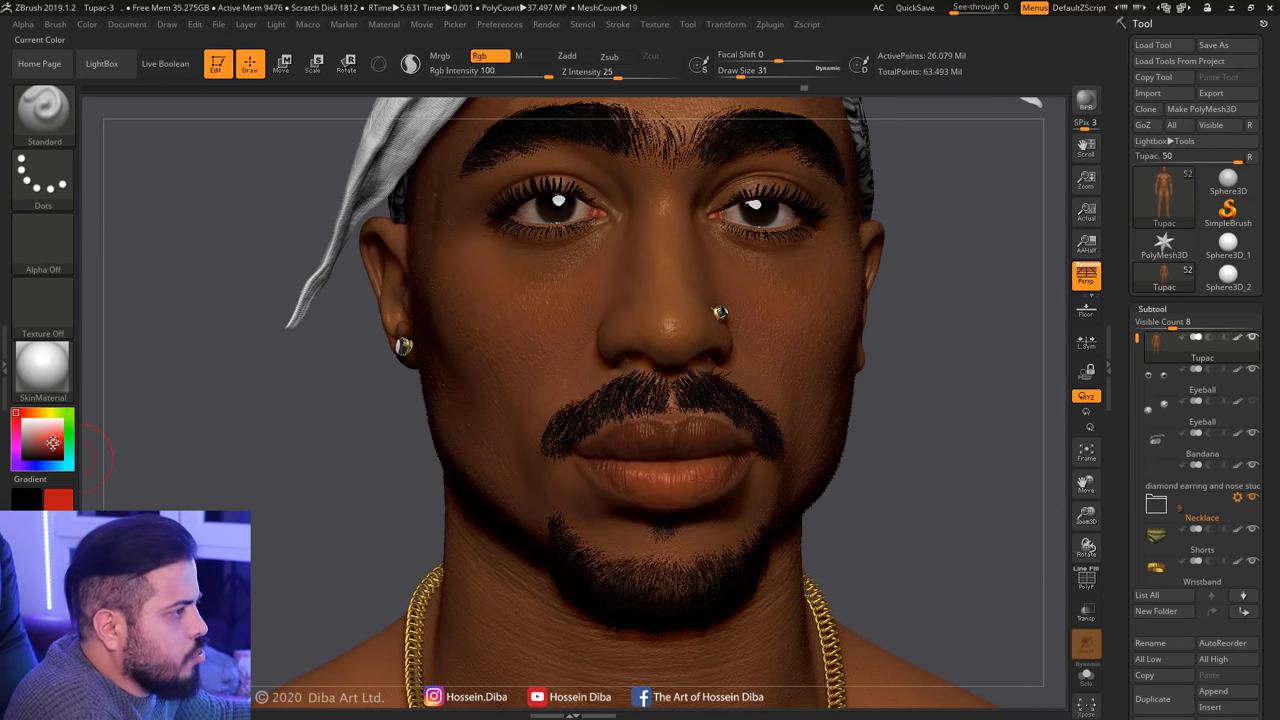
{"action": "left_click_drag", "start_coordinate": [770, 71], "coordinate": [745, 71]}
{"action": "mouse_move", "coordinate": [1086, 515]}
{"action": "left_mouse_down"}
{"action": "mouse_move", "coordinate": [1086, 480]}
{"action": "mouse_move", "coordinate": [673, 450]}
{"action": "left_mouse_up"}
{"action": "right_click_drag", "start_coordinate": [849, 510], "coordinate": [662, 466]}
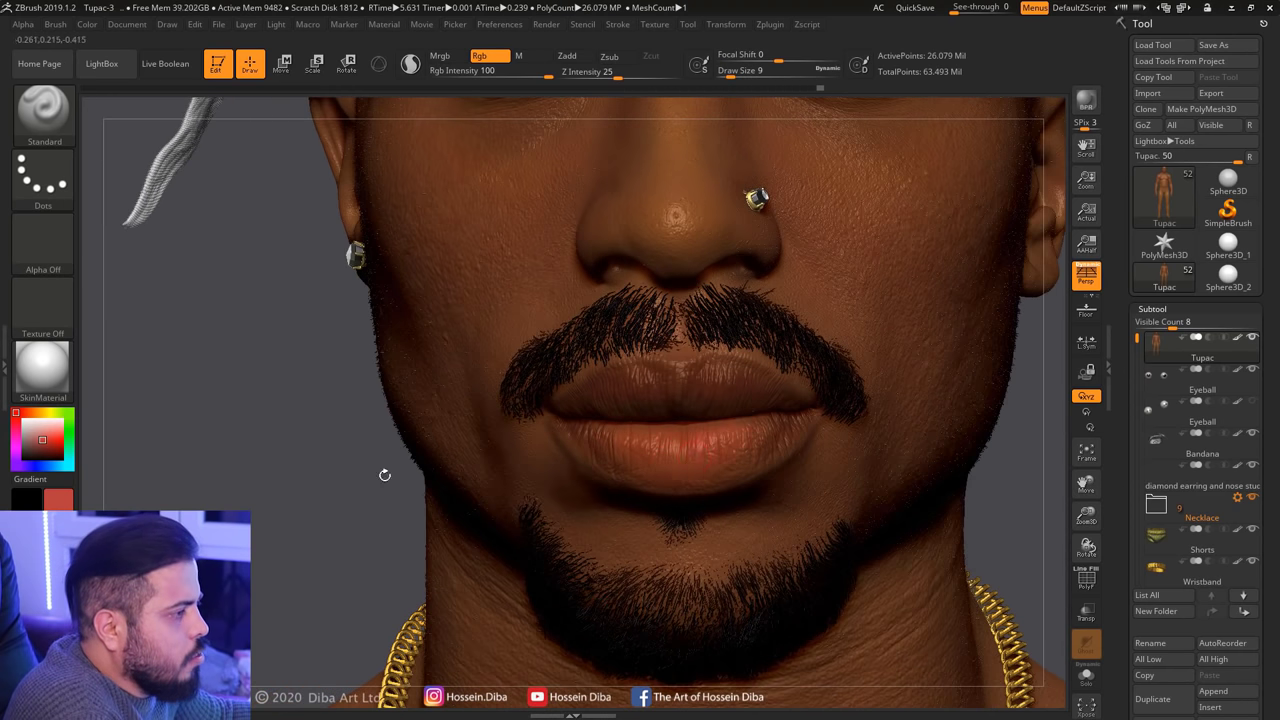
{"action": "left_click_drag", "start_coordinate": [384, 474], "coordinate": [639, 462]}
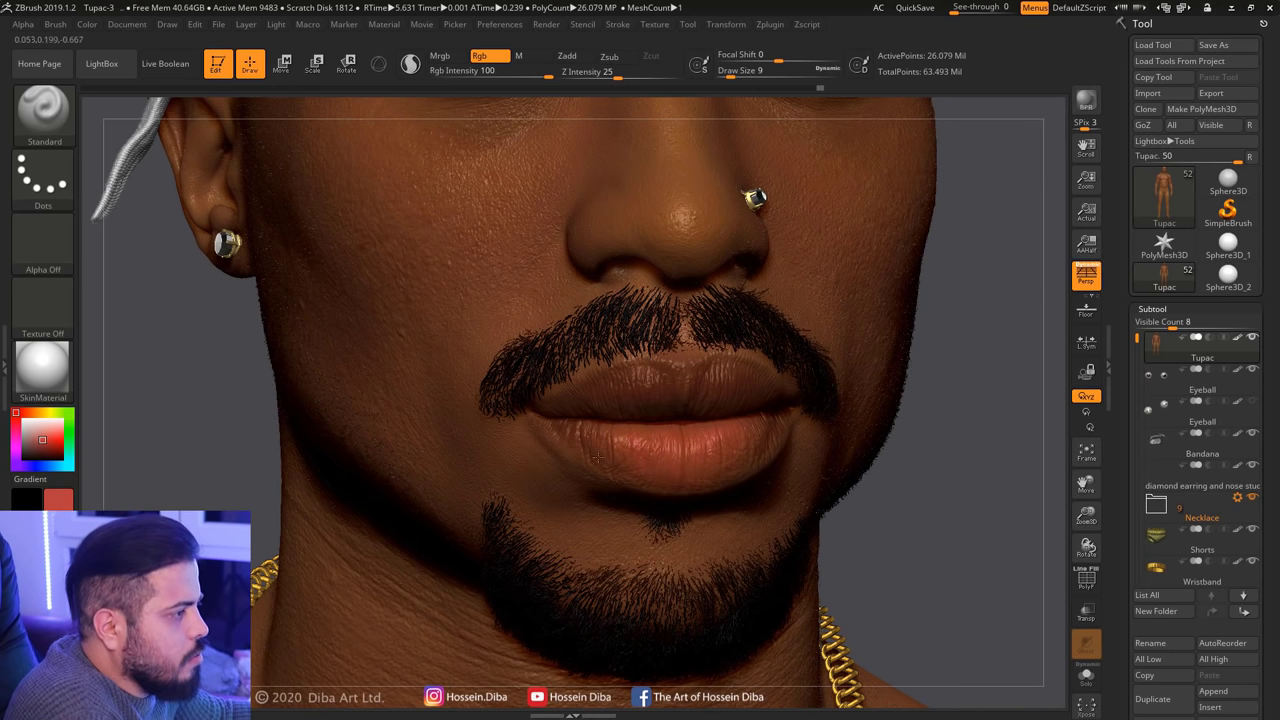
{"action": "right_click_drag", "start_coordinate": [597, 457], "coordinate": [727, 434]}
{"action": "left_click_drag", "start_coordinate": [264, 500], "coordinate": [613, 503]}
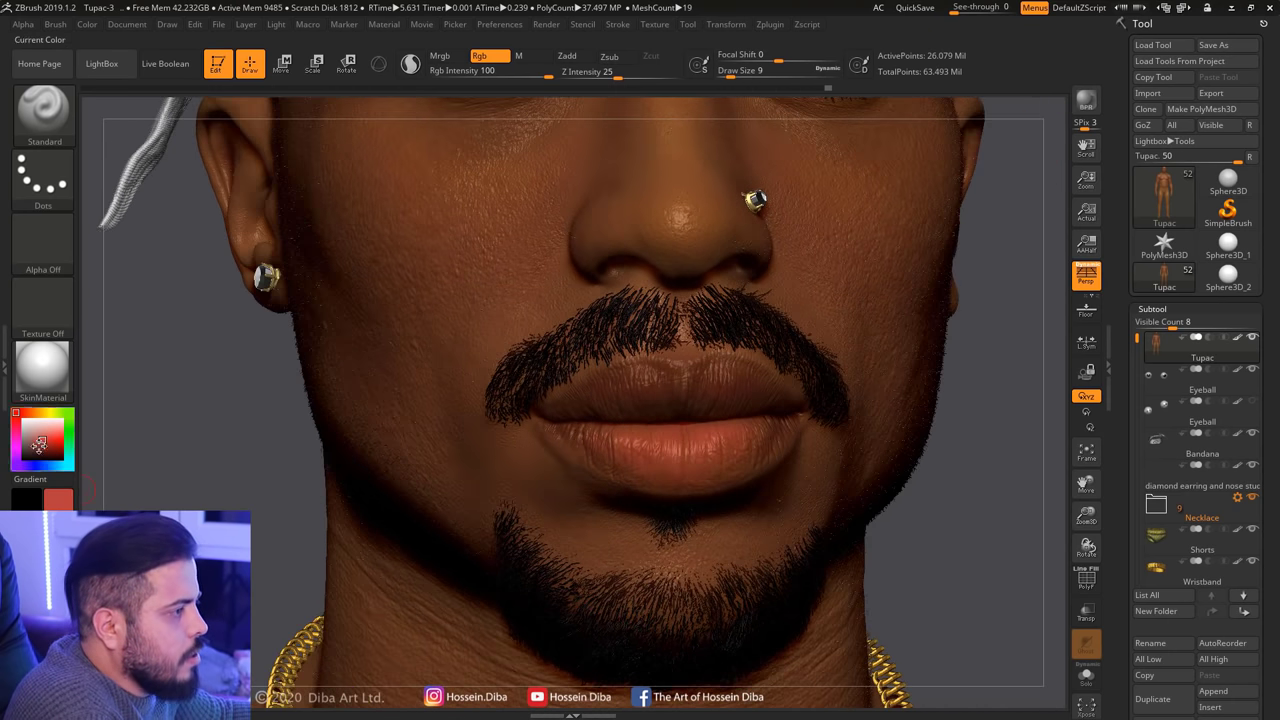
Deepen the corners of the lips and the upper lip with a dark, muted red-brown
{"action": "key", "text": "c"}
{"action": "right_click_drag", "start_coordinate": [613, 503], "coordinate": [531, 425]}
{"action": "right_click_drag", "start_coordinate": [917, 518], "coordinate": [795, 428]}
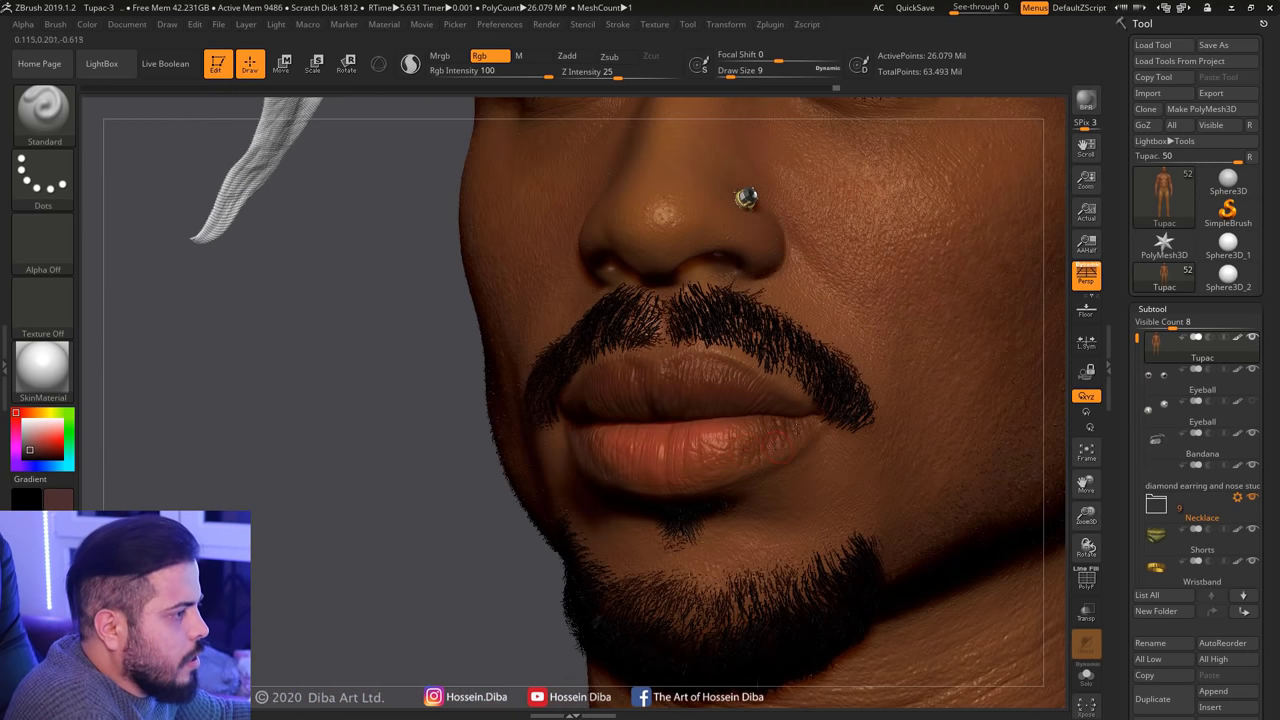
{"action": "right_click_drag", "start_coordinate": [690, 490], "coordinate": [670, 488]}
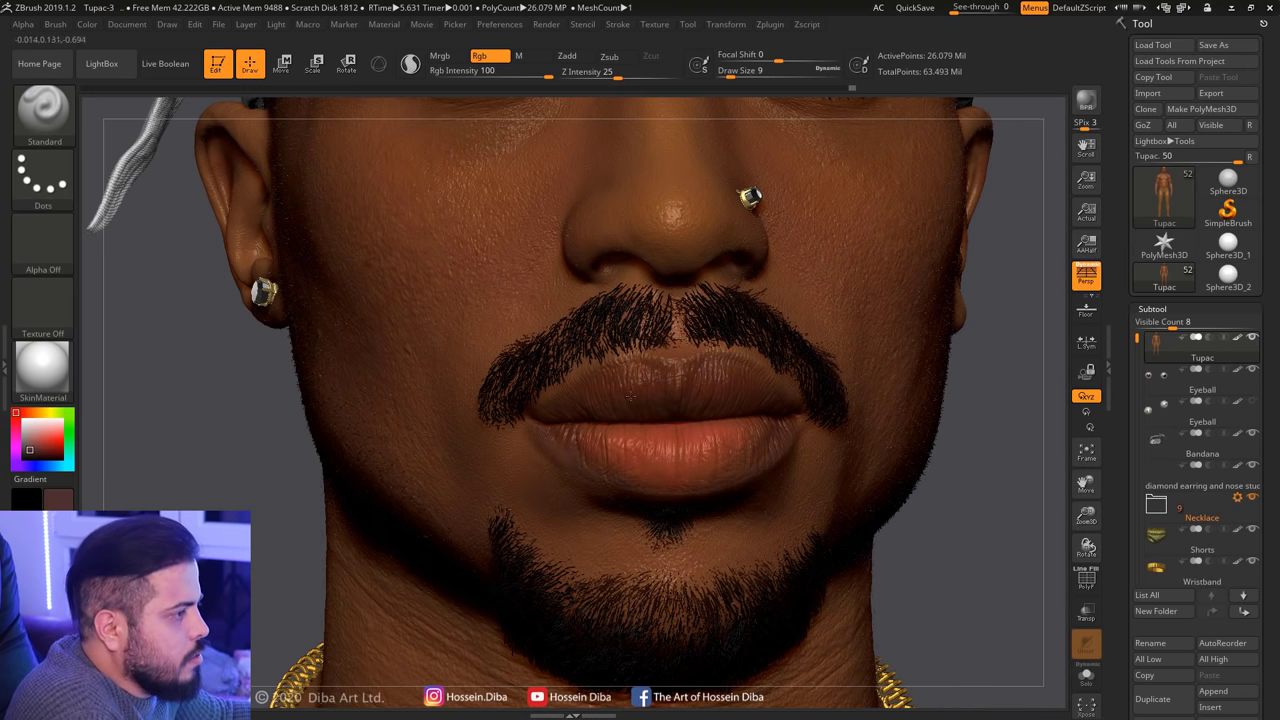
{"action": "mouse_move", "coordinate": [228, 490]}
{"action": "right_mouse_down"}
{"action": "mouse_move", "coordinate": [380, 485]}
{"action": "mouse_move", "coordinate": [235, 488]}
{"action": "right_mouse_up"}
{"action": "right_click_drag", "start_coordinate": [920, 490], "coordinate": [640, 488]}
Lighten the upper lip's edge with a pale tan colour
{"action": "left_click_drag", "start_coordinate": [35, 430], "coordinate": [378, 436]}
{"action": "right_click_drag", "start_coordinate": [378, 436], "coordinate": [440, 437]}
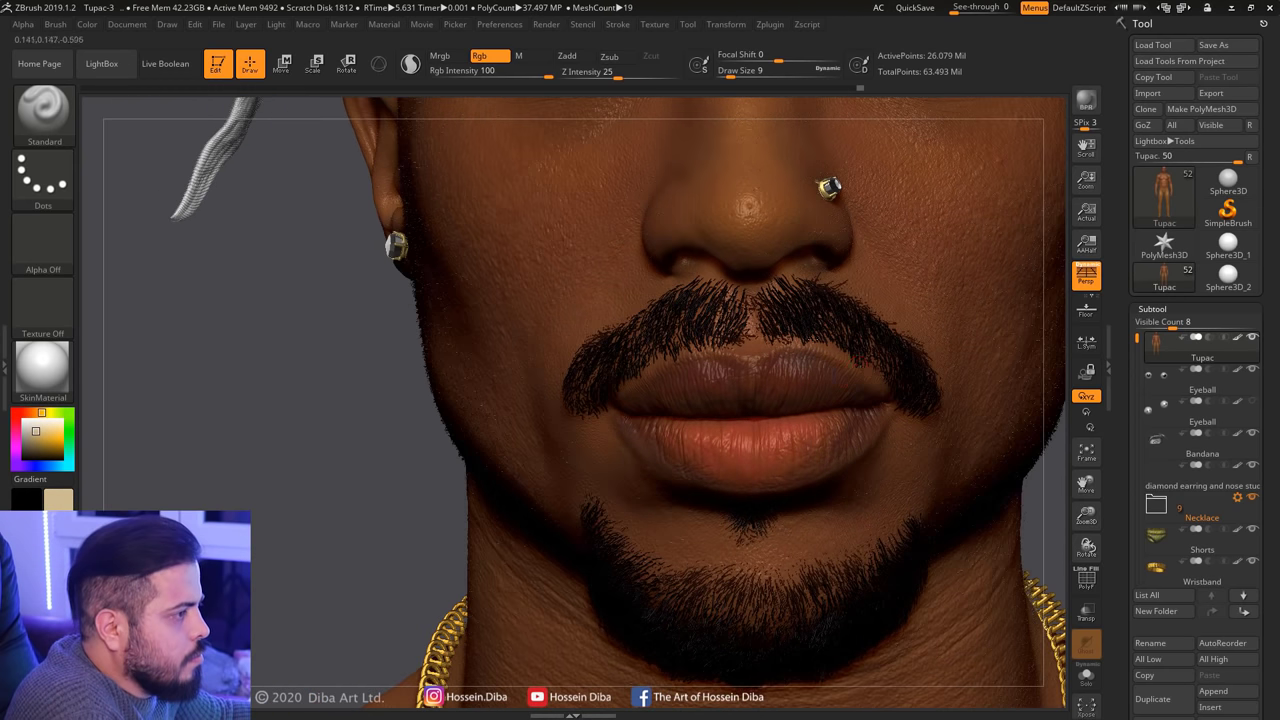
{"action": "left_click_drag", "start_coordinate": [44, 428], "coordinate": [842, 352]}
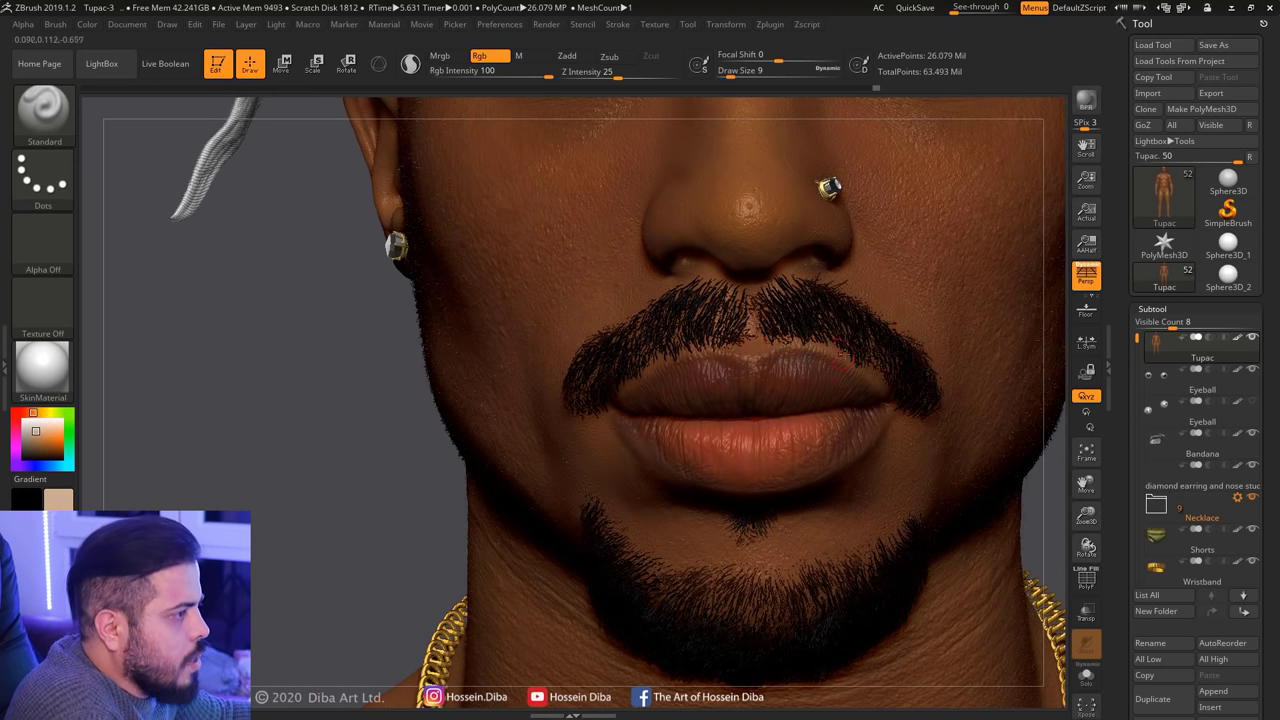
{"action": "right_click_drag", "start_coordinate": [286, 492], "coordinate": [90, 536]}
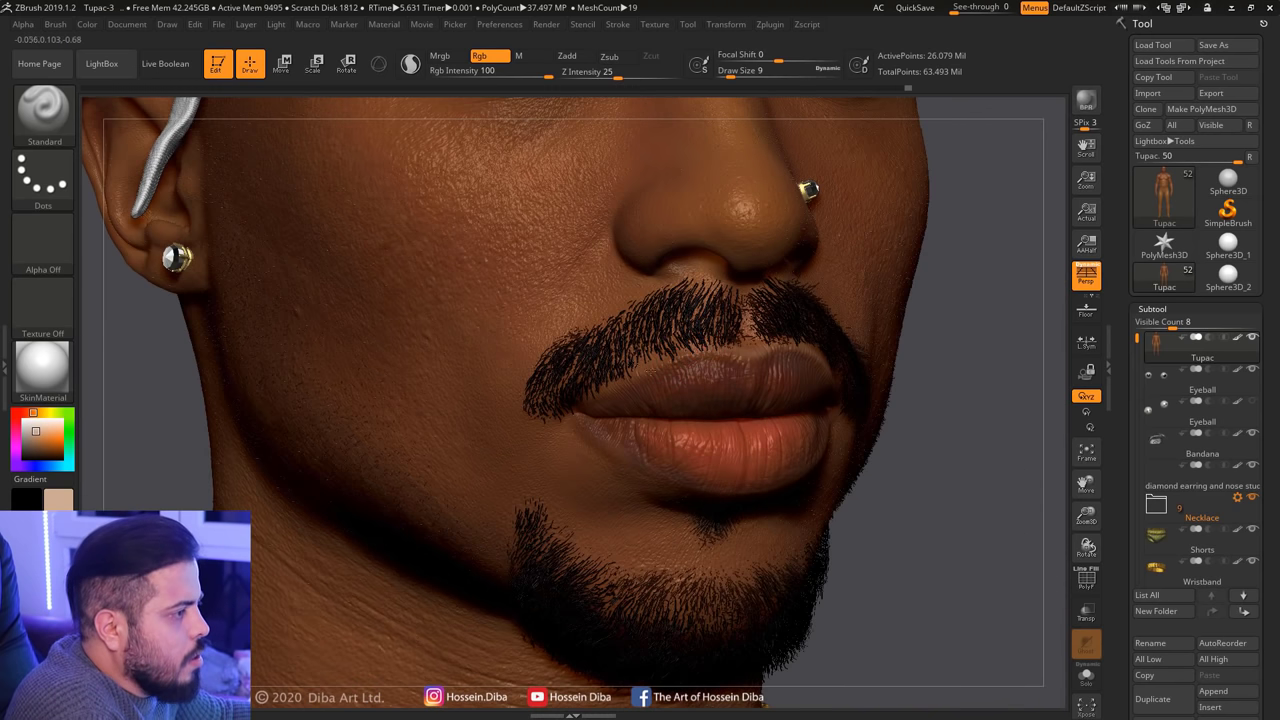
{"action": "right_click_drag", "start_coordinate": [1033, 522], "coordinate": [1075, 520]}
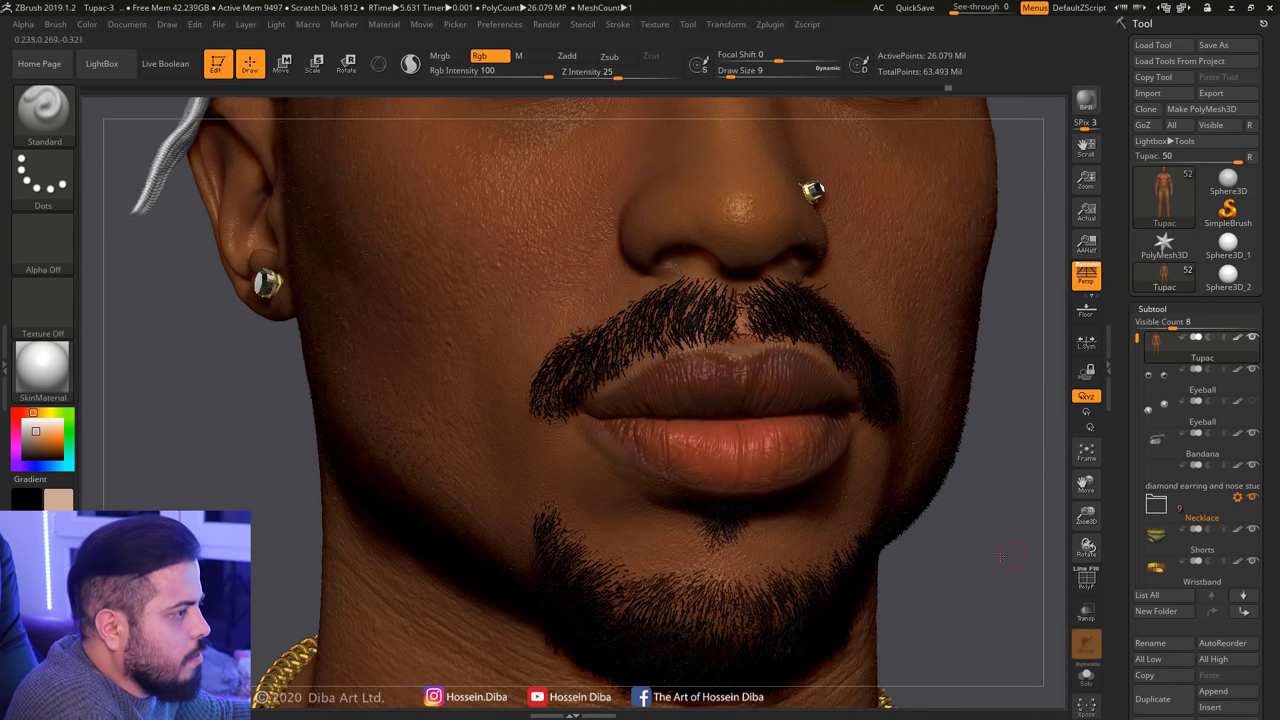
{"action": "right_click_drag", "start_coordinate": [1003, 556], "coordinate": [810, 458]}
Darken the lip details with a very dark red-brown at Draw Size 5
{"action": "right_click_drag", "start_coordinate": [409, 524], "coordinate": [946, 463], "text": "ctrl"}
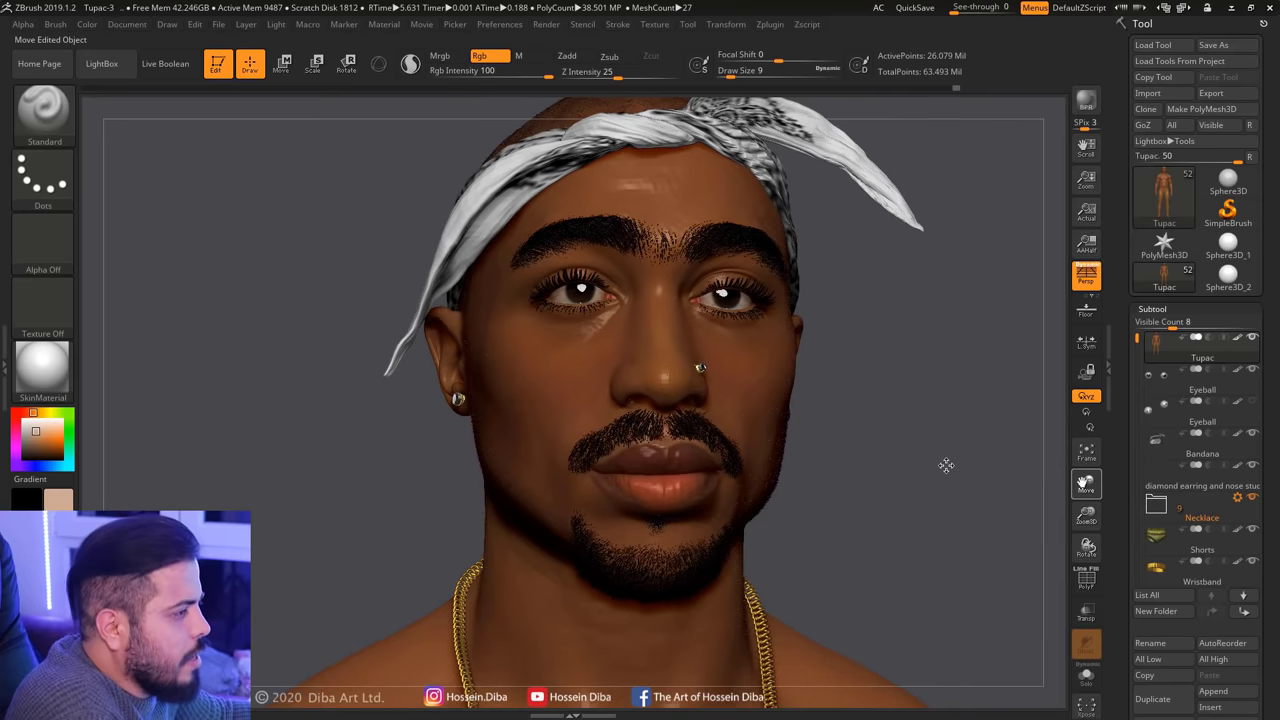
{"action": "right_click_drag", "start_coordinate": [340, 380], "coordinate": [640, 443]}
{"action": "key", "text": "c"}
{"action": "right_click_drag", "start_coordinate": [177, 466], "coordinate": [700, 440]}
{"action": "left_click_drag", "start_coordinate": [1086, 482], "coordinate": [1140, 443]}
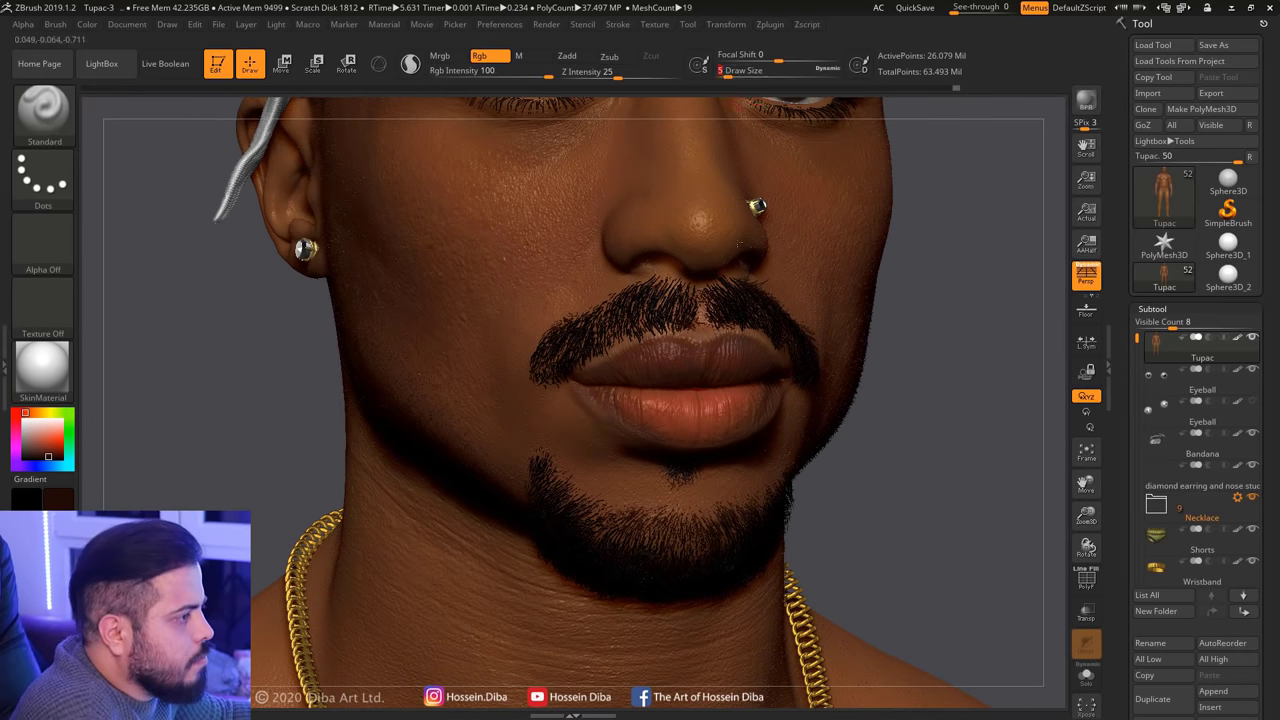
{"action": "left_click_drag", "start_coordinate": [1086, 518], "coordinate": [86, 449]}
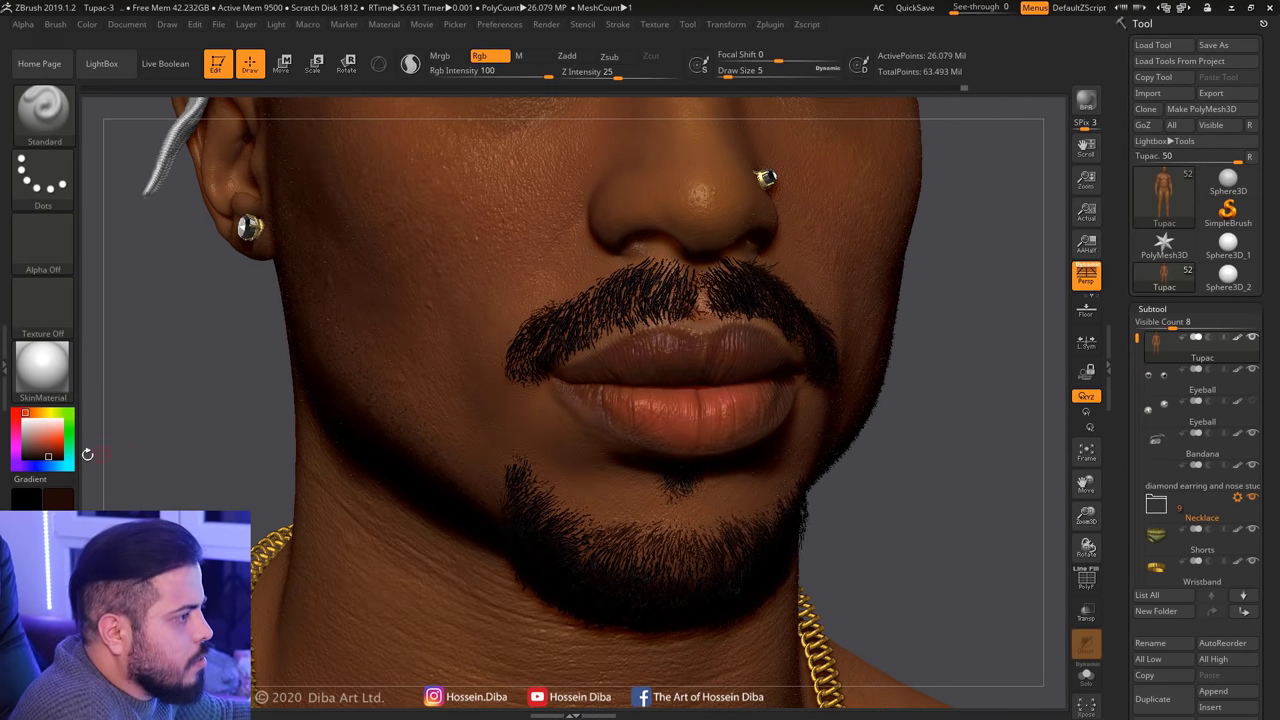
Add a saturated red tint to the lips at Draw Size 5
{"action": "right_click_drag", "start_coordinate": [123, 483], "coordinate": [95, 490]}
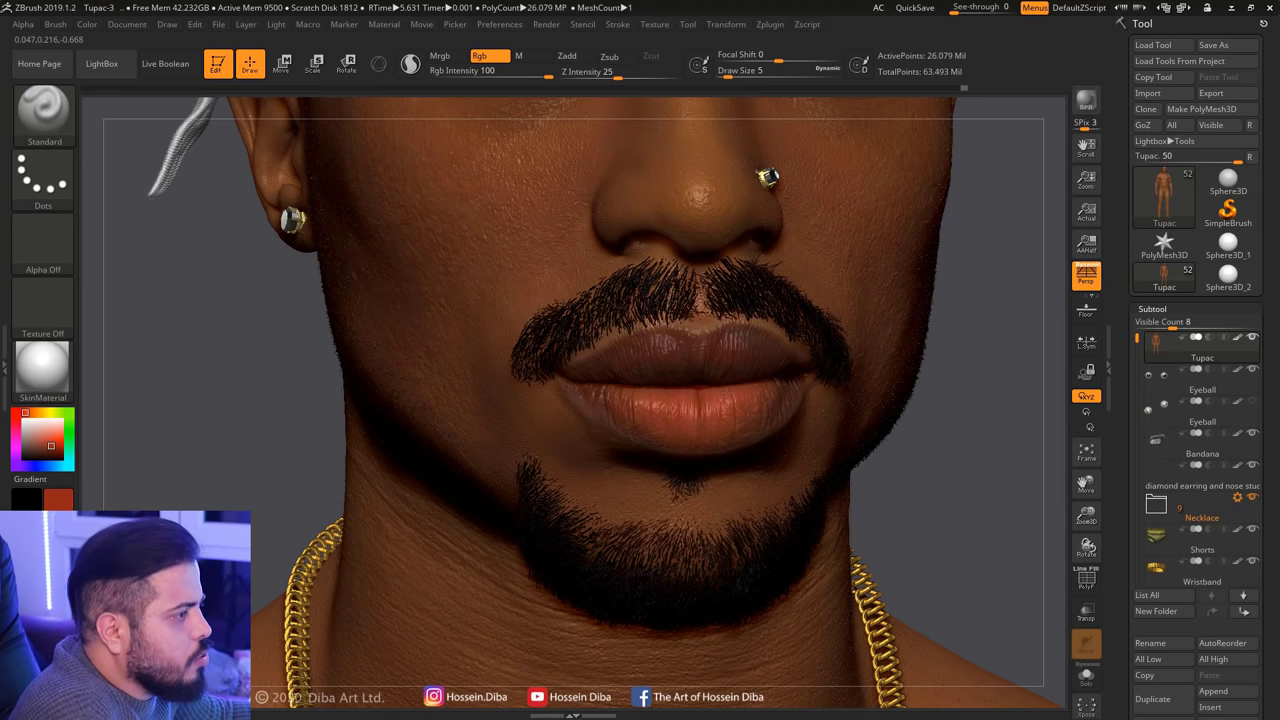
{"action": "right_click_drag", "start_coordinate": [707, 384], "coordinate": [729, 379]}
{"action": "right_click_drag", "start_coordinate": [343, 463], "coordinate": [663, 420]}
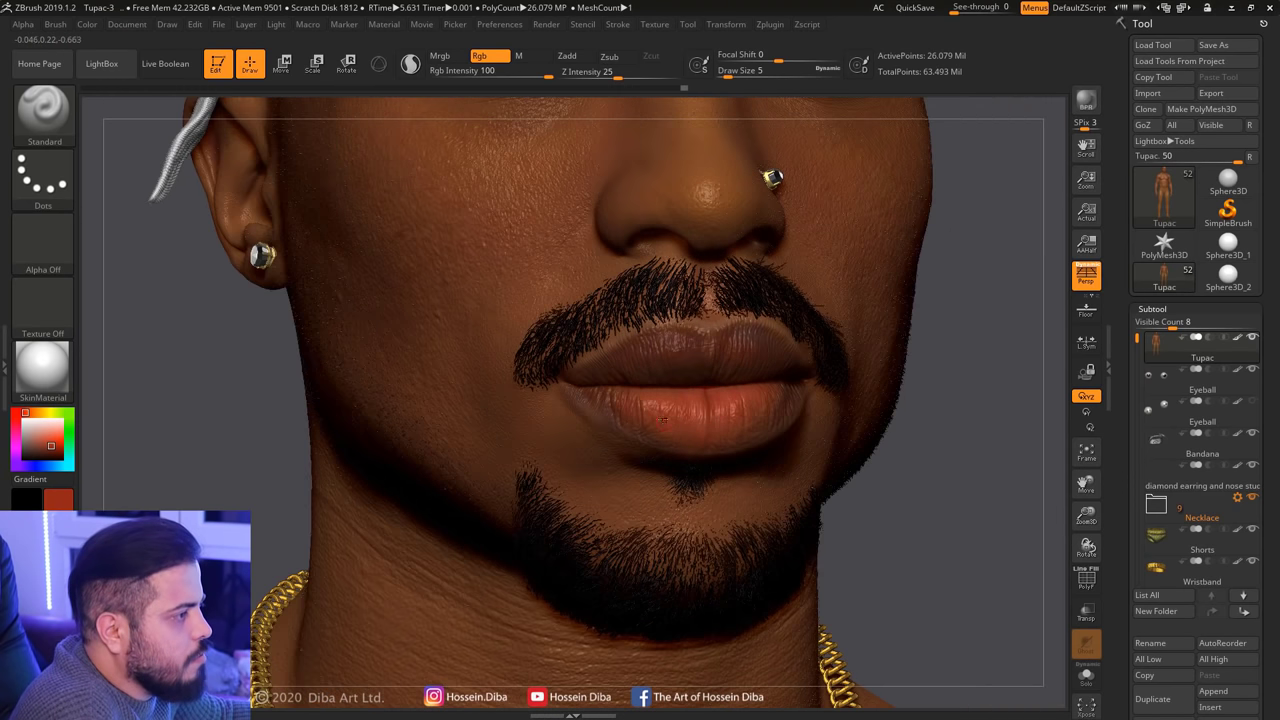
{"action": "mouse_move", "coordinate": [364, 402]}
{"action": "right_mouse_down"}
{"action": "mouse_move", "coordinate": [324, 399]}
{"action": "mouse_move", "coordinate": [430, 400]}
{"action": "mouse_move", "coordinate": [350, 400]}
{"action": "right_mouse_up"}
{"action": "right_click_drag", "start_coordinate": [916, 494], "coordinate": [271, 466]}
Blend the lips and the skin around them with a muted red-brown, enlarging the brush to Draw Size 23
{"action": "left_click_drag", "start_coordinate": [37, 432], "coordinate": [50, 445]}
{"action": "right_click_drag", "start_coordinate": [300, 400], "coordinate": [300, 440]}
{"action": "left_click_drag", "start_coordinate": [729, 78], "coordinate": [733, 78]}
{"action": "right_click_drag", "start_coordinate": [700, 380], "coordinate": [678, 420]}
{"action": "right_click_drag", "start_coordinate": [318, 517], "coordinate": [300, 470]}
{"action": "left_click_drag", "start_coordinate": [48, 446], "coordinate": [34, 447]}
{"action": "right_click_drag", "start_coordinate": [140, 457], "coordinate": [684, 399]}
{"action": "right_click_drag", "start_coordinate": [842, 490], "coordinate": [789, 409]}
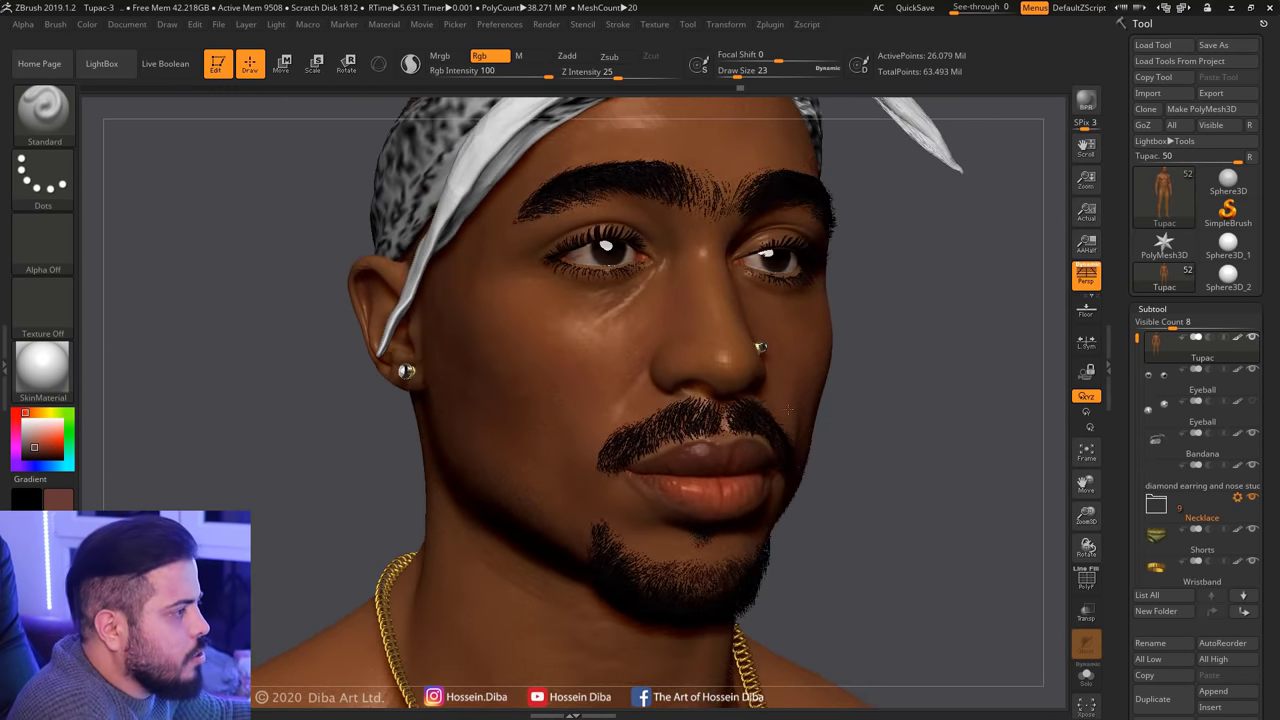
Isolate the body and paint warm orange-brown tones under the eyes and across the cheeks at Draw Size 23
{"action": "right_click_drag", "start_coordinate": [237, 446], "coordinate": [87, 447]}
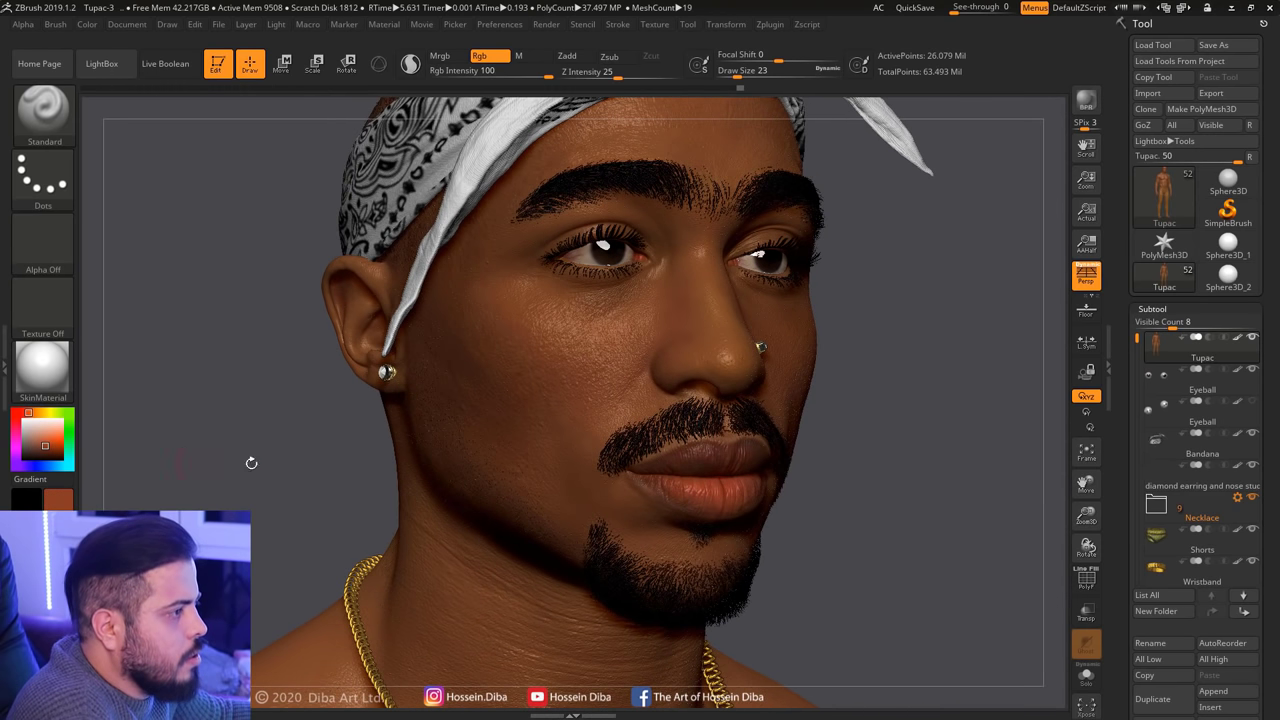
{"action": "right_click_drag", "start_coordinate": [856, 457], "coordinate": [695, 372]}
{"action": "key", "text": "c"}
{"action": "key", "text": "alt+s"}
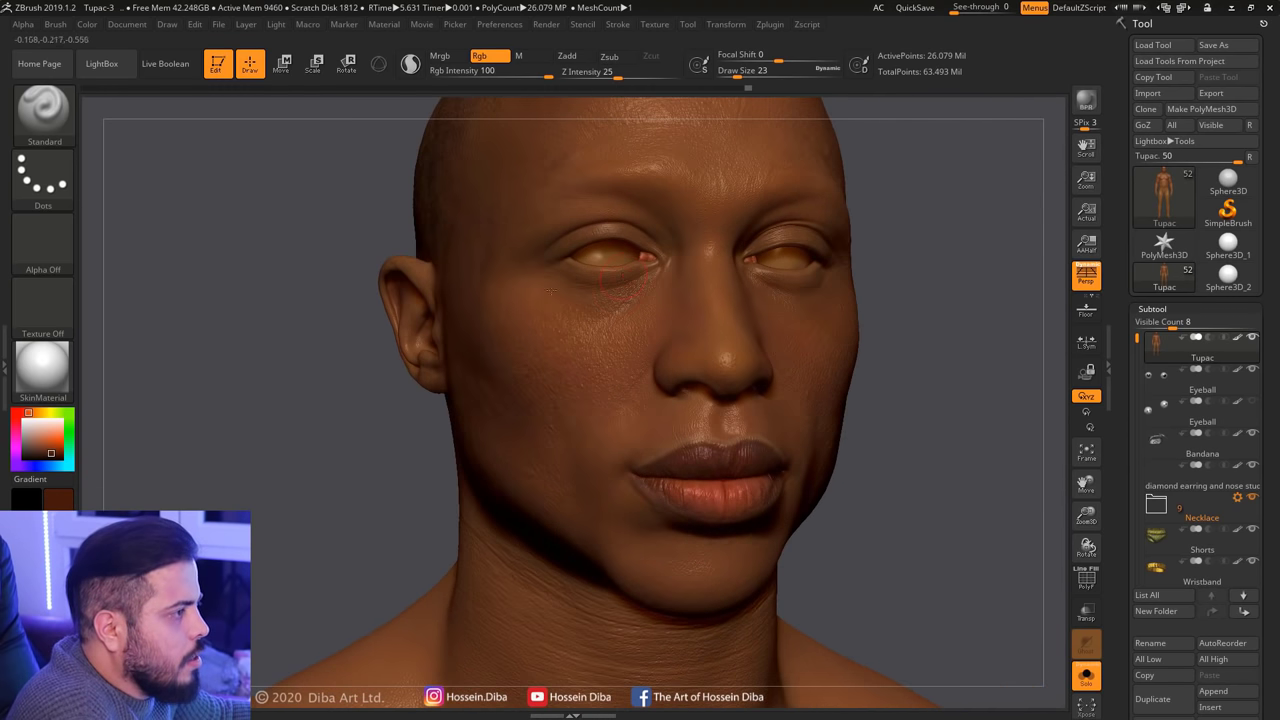
{"action": "right_click_drag", "start_coordinate": [760, 360], "coordinate": [703, 357]}
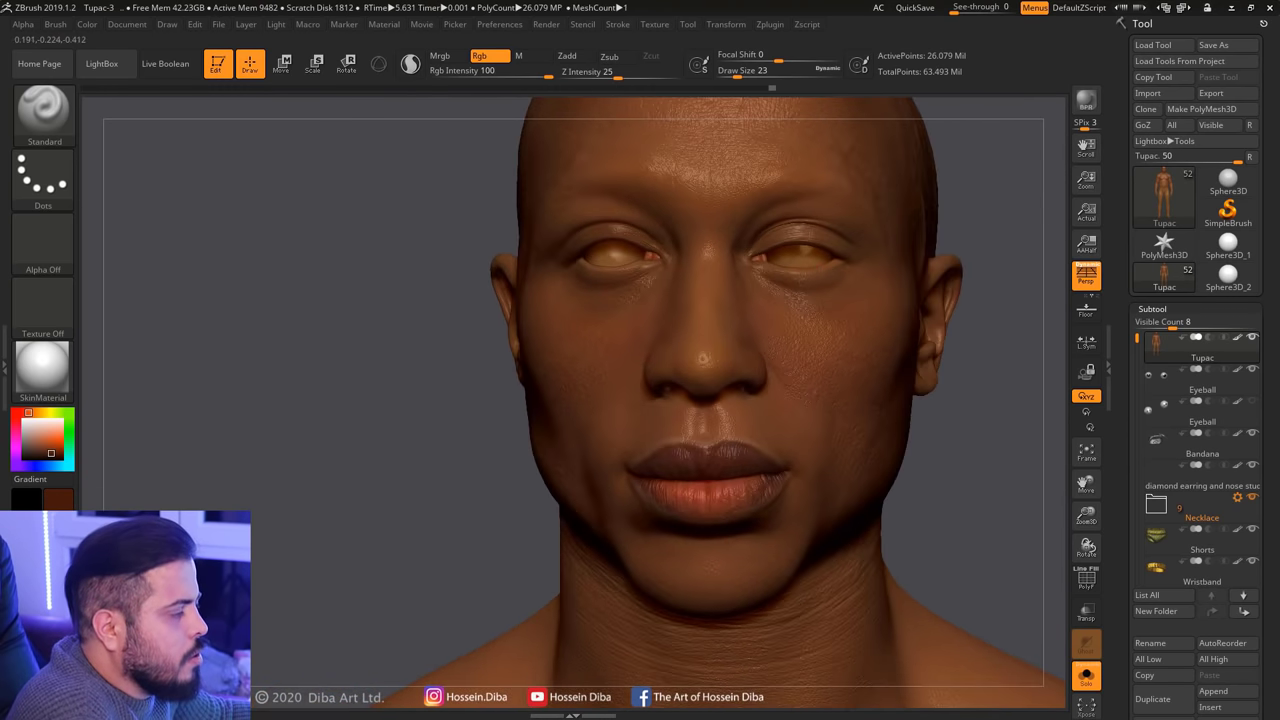
{"action": "right_click_drag", "start_coordinate": [740, 258], "coordinate": [610, 270]}
{"action": "right_click_drag", "start_coordinate": [760, 380], "coordinate": [209, 440]}
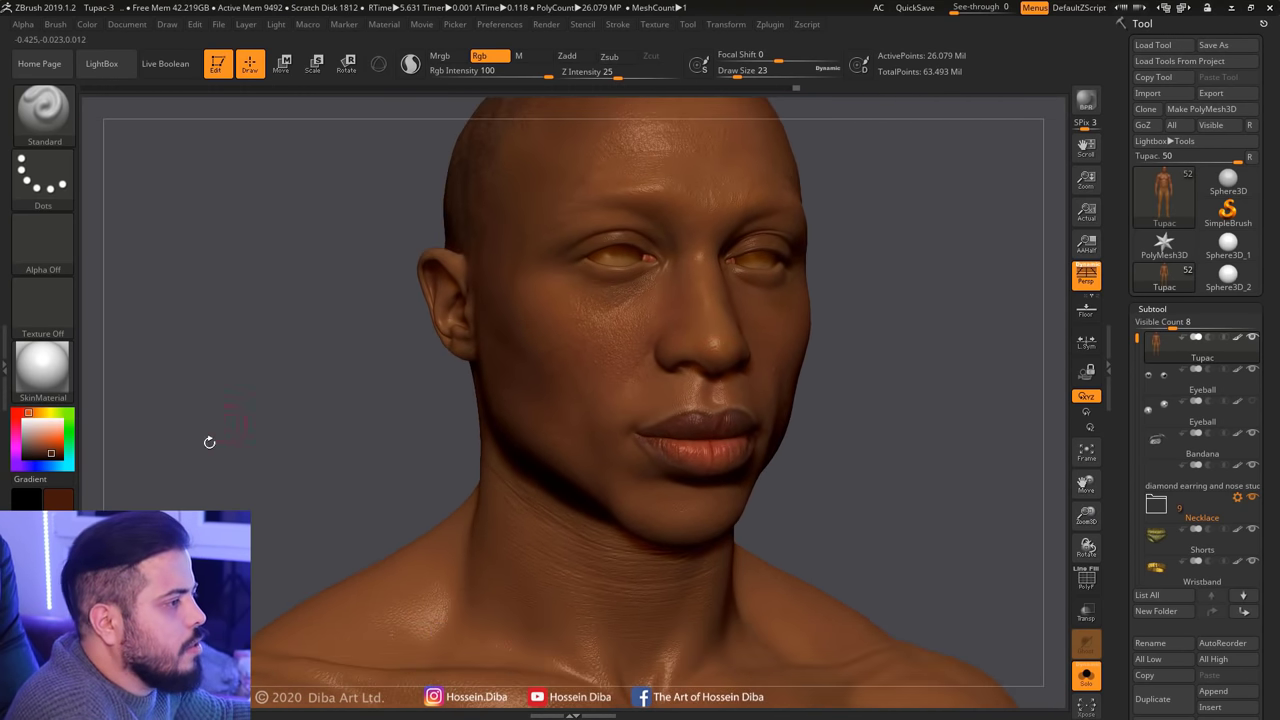
Shade the cheeks and jaw with a very dark brown at Draw Size 46
{"action": "right_click_drag", "start_coordinate": [400, 450], "coordinate": [729, 373]}
{"action": "right_click_drag", "start_coordinate": [715, 114], "coordinate": [729, 373]}
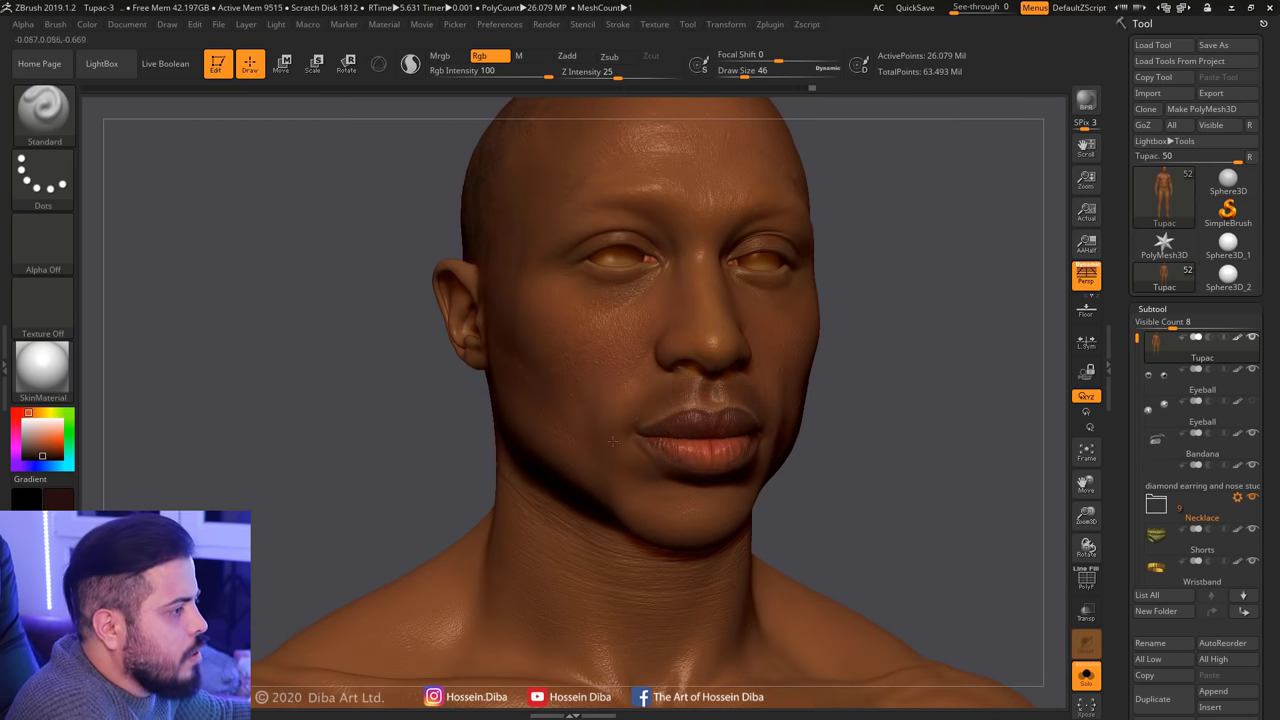
{"action": "right_click_drag", "start_coordinate": [894, 530], "coordinate": [650, 539]}
{"action": "right_click_drag", "start_coordinate": [421, 487], "coordinate": [807, 202]}
Darken the underside of the jaw and the upper neck with the dark brown at Draw Size 87
{"action": "left_click_drag", "start_coordinate": [745, 73], "coordinate": [762, 73]}
{"action": "mouse_move", "coordinate": [600, 420]}
{"action": "right_mouse_down"}
{"action": "mouse_move", "coordinate": [614, 486]}
{"action": "mouse_move", "coordinate": [570, 500]}
{"action": "mouse_move", "coordinate": [700, 505]}
{"action": "right_mouse_up"}
{"action": "left_click_drag", "start_coordinate": [726, 484], "coordinate": [800, 550]}
{"action": "right_click_drag", "start_coordinate": [800, 550], "coordinate": [650, 500]}
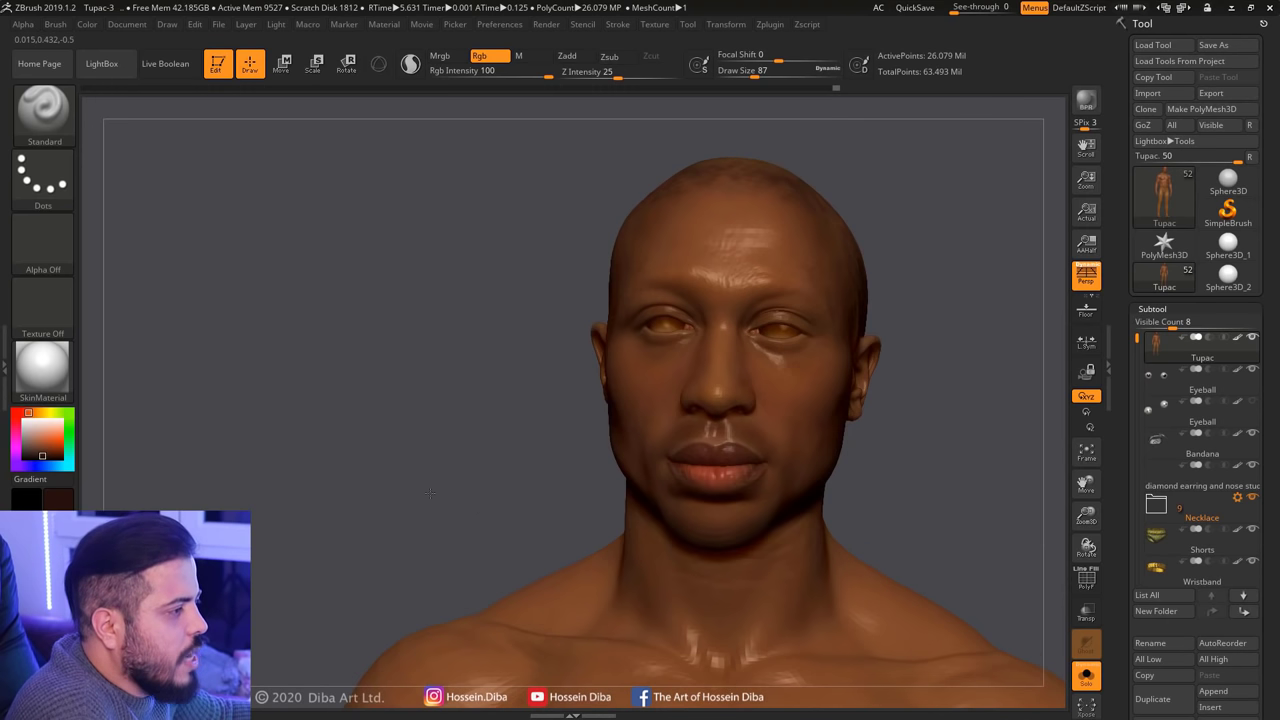
{"action": "left_click_drag", "start_coordinate": [622, 490], "coordinate": [767, 544]}
{"action": "right_click_drag", "start_coordinate": [767, 544], "coordinate": [703, 425]}
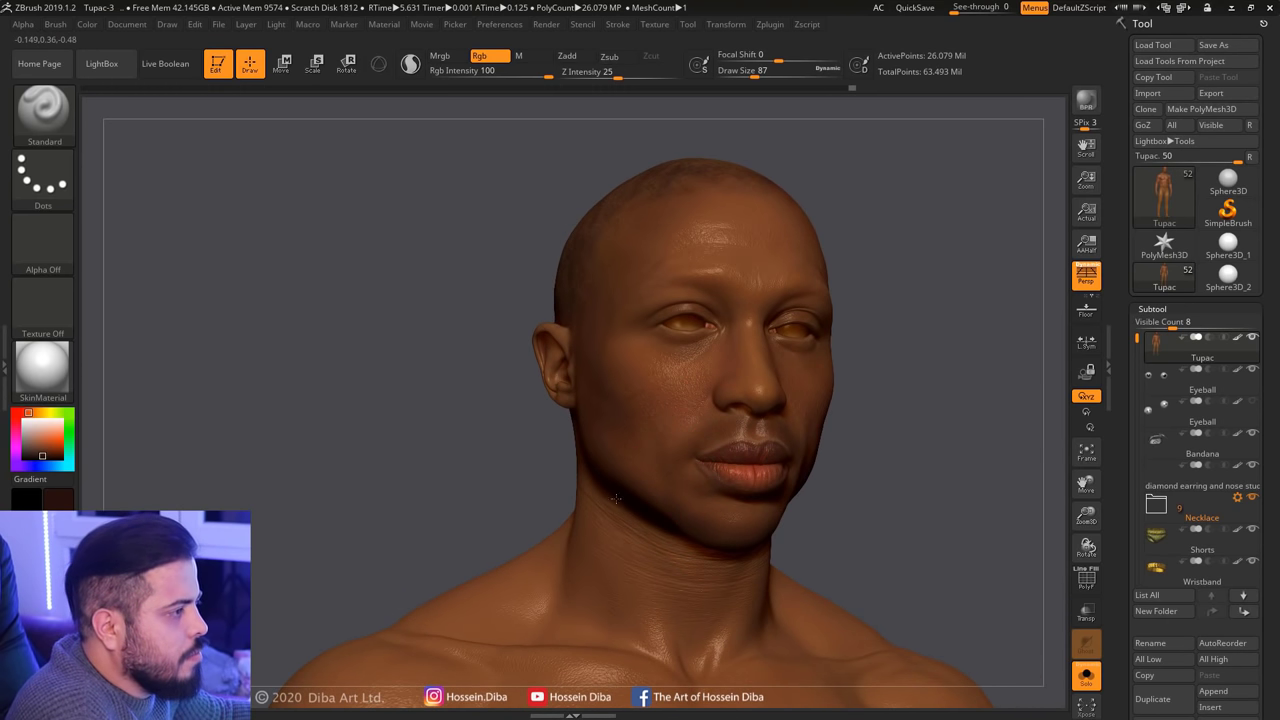
Show all the subtools and check the face and jaw shading from several angles
{"action": "left_click", "coordinate": [1086, 676]}
{"action": "right_click_drag", "start_coordinate": [760, 520], "coordinate": [643, 523]}
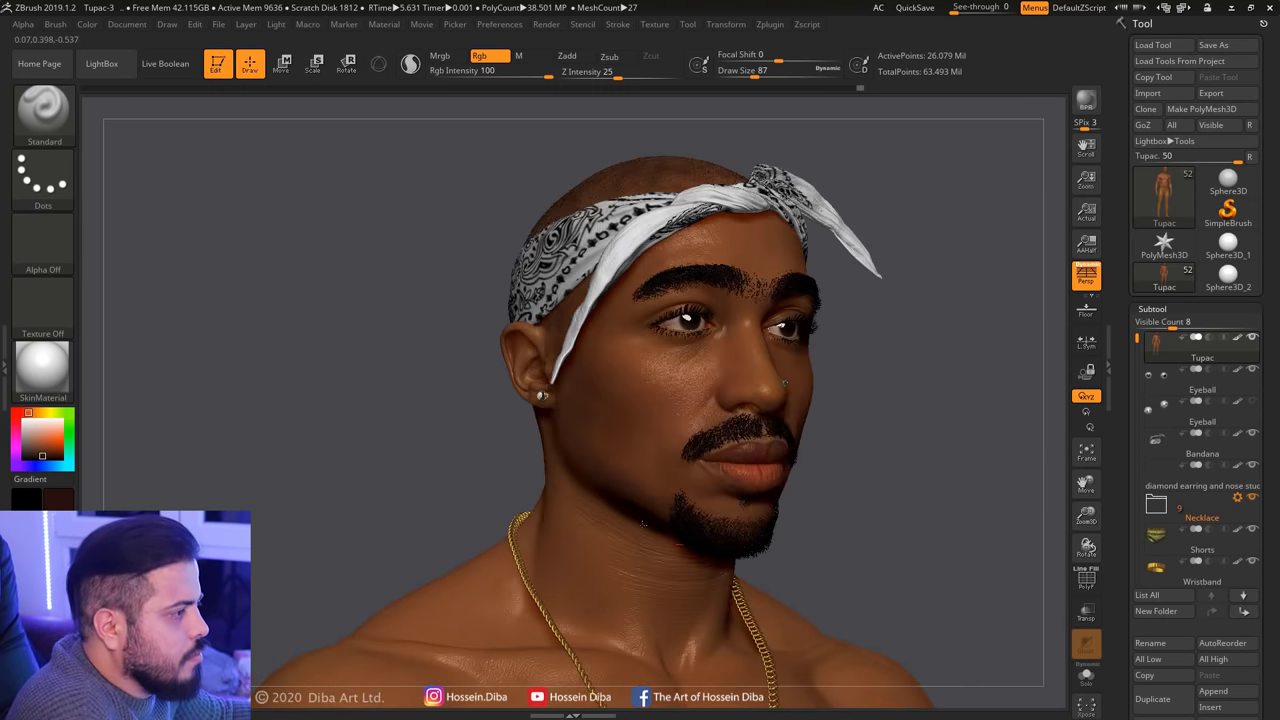
{"action": "right_click_drag", "start_coordinate": [891, 491], "coordinate": [520, 451]}
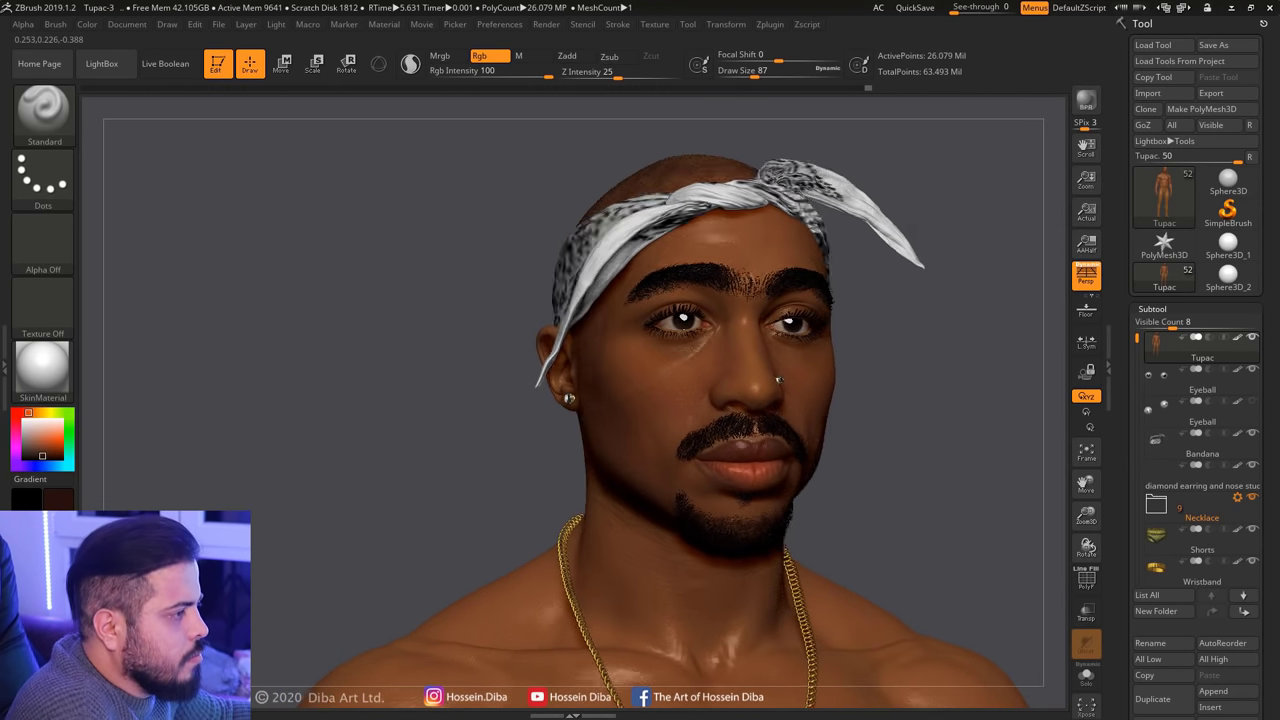
Isolate the body again and deepen the dark brown shading around the eyes at Draw Size 35
{"action": "left_click", "coordinate": [1086, 676]}
{"action": "left_click_drag", "start_coordinate": [766, 77], "coordinate": [742, 77]}
{"action": "right_click_drag", "start_coordinate": [680, 250], "coordinate": [636, 285]}
{"action": "right_click_drag", "start_coordinate": [949, 372], "coordinate": [687, 265]}
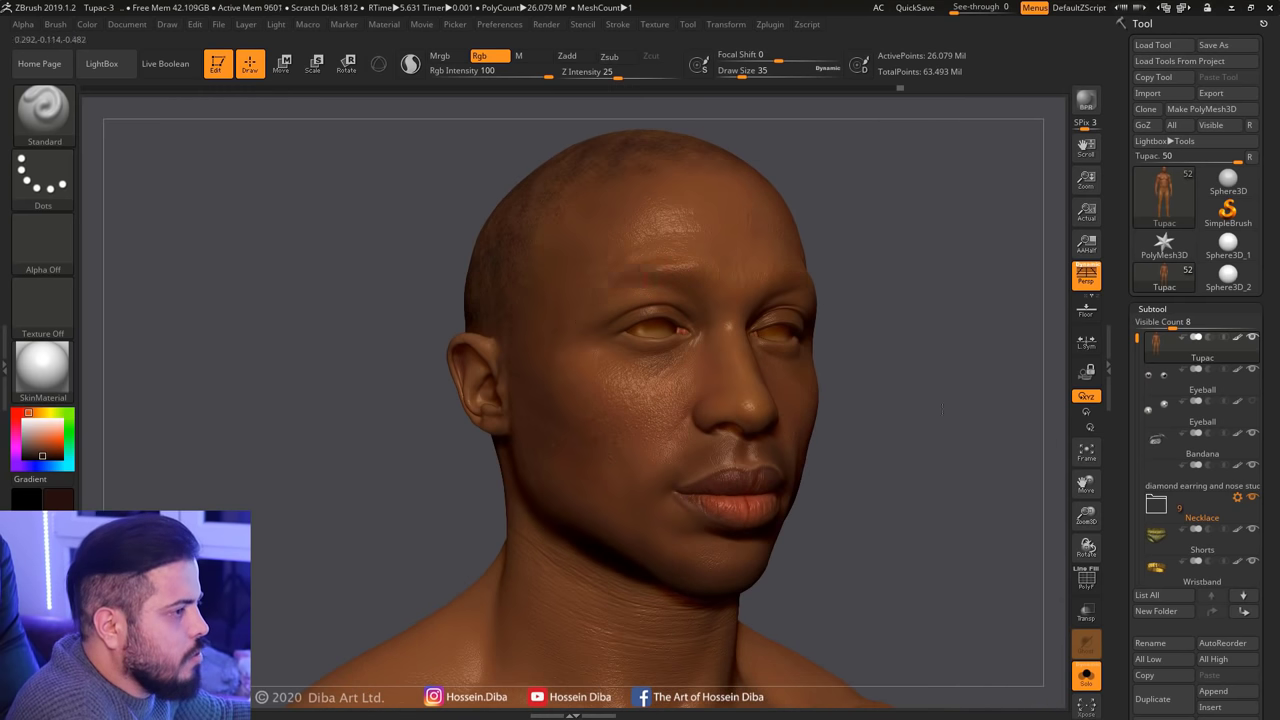
{"action": "right_click_drag", "start_coordinate": [941, 408], "coordinate": [397, 423]}
Paint a saturated orange-brown over the forehead and temples with the brush enlarged to Draw Size 101
{"action": "left_click", "coordinate": [49, 451]}
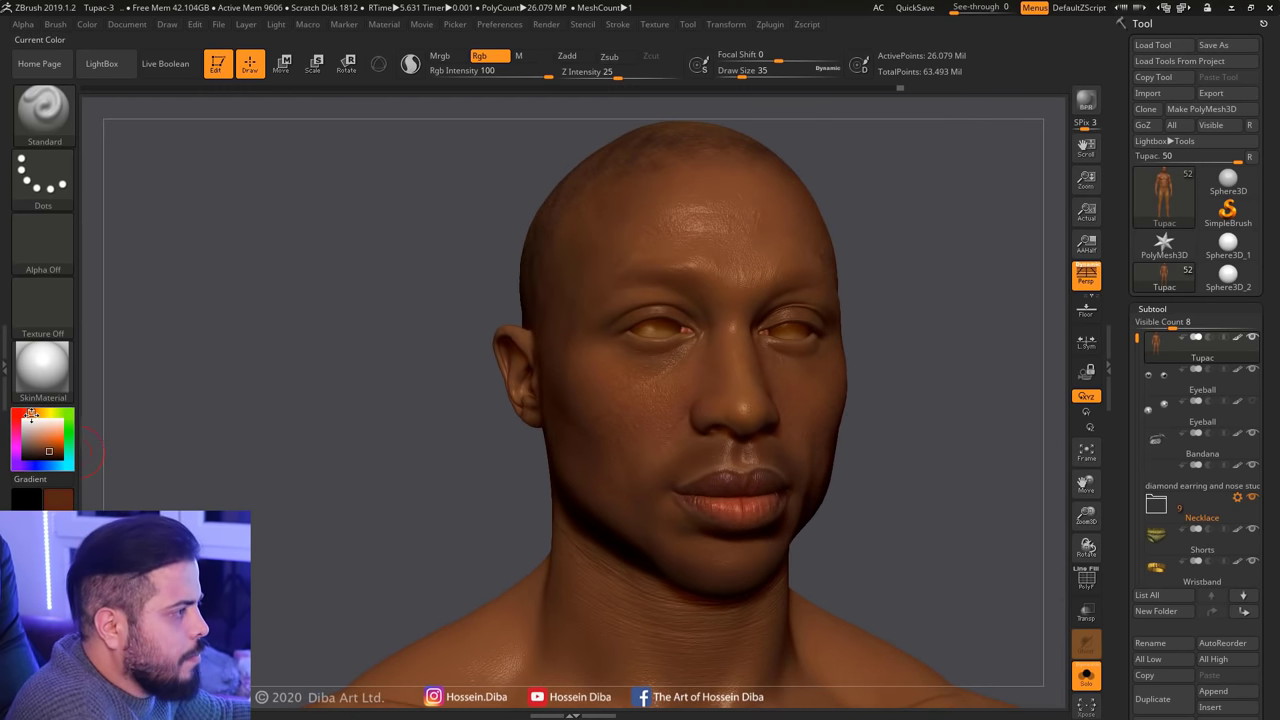
{"action": "right_click_drag", "start_coordinate": [700, 232], "coordinate": [314, 381]}
{"action": "key", "text": "bracketright"}
{"action": "key", "text": "bracketright"}
{"action": "key", "text": "bracketright"}
{"action": "left_click", "coordinate": [76, 457]}
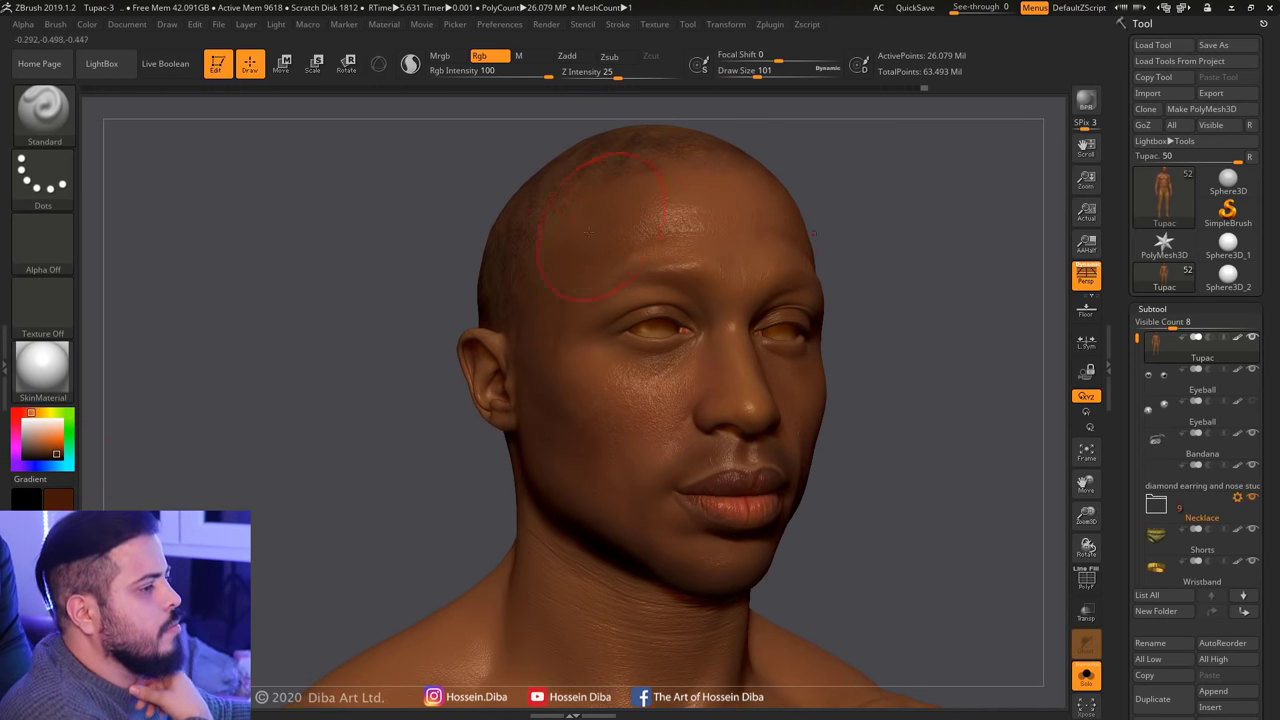
Shade the shoulders and chest muscles with saturated dark brown at Draw Size 163
{"action": "mouse_move", "coordinate": [600, 320]}
{"action": "right_mouse_down"}
{"action": "mouse_move", "coordinate": [557, 277]}
{"action": "mouse_move", "coordinate": [1029, 534]}
{"action": "mouse_move", "coordinate": [849, 407]}
{"action": "mouse_move", "coordinate": [615, 412]}
{"action": "right_mouse_up"}
{"action": "mouse_move", "coordinate": [897, 260]}
{"action": "left_mouse_down"}
{"action": "mouse_move", "coordinate": [700, 400]}
{"action": "mouse_move", "coordinate": [520, 484]}
{"action": "left_mouse_up"}
{"action": "left_click_drag", "start_coordinate": [1086, 483], "coordinate": [505, 393]}
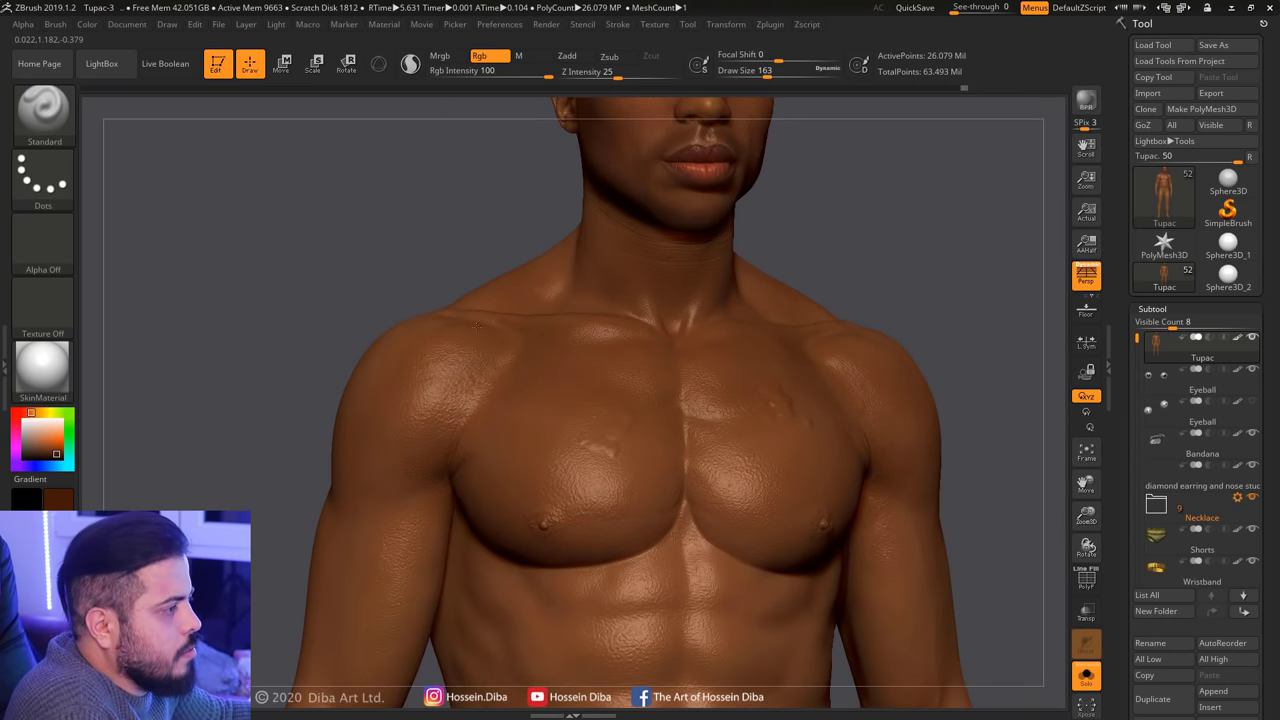
{"action": "right_click_drag", "start_coordinate": [428, 485], "coordinate": [375, 318]}
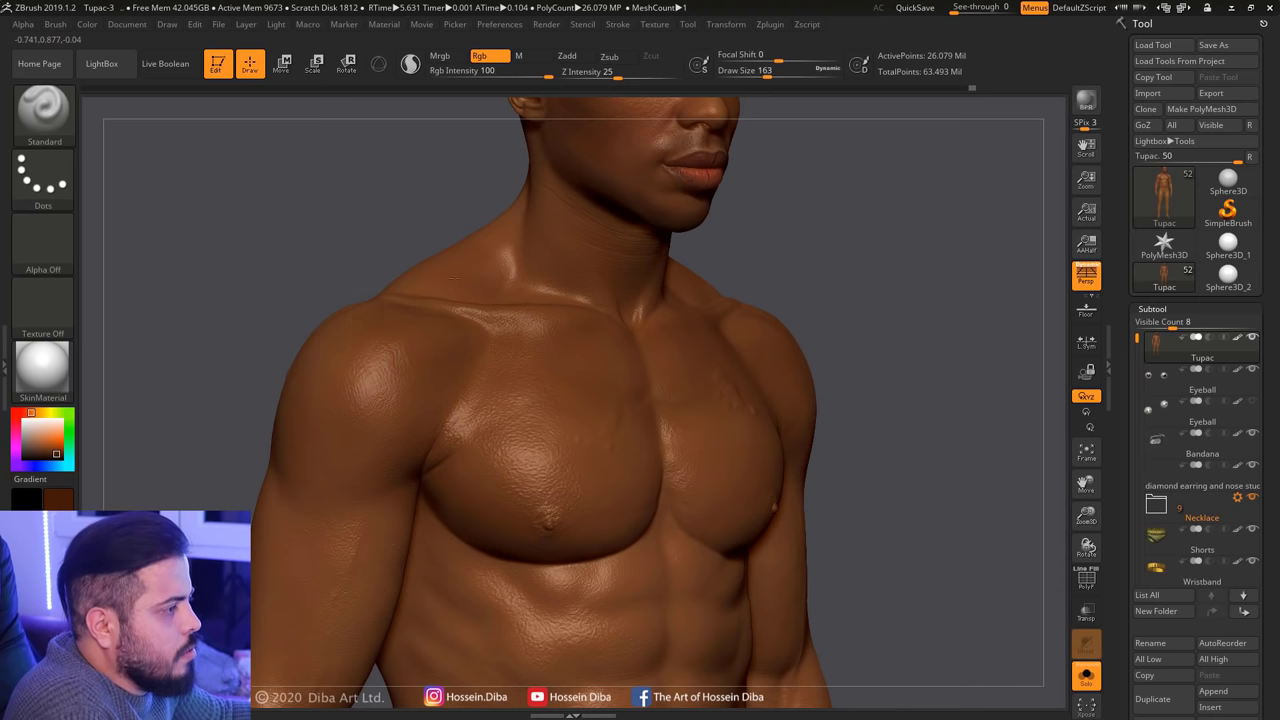
{"action": "right_click_drag", "start_coordinate": [189, 398], "coordinate": [566, 430]}
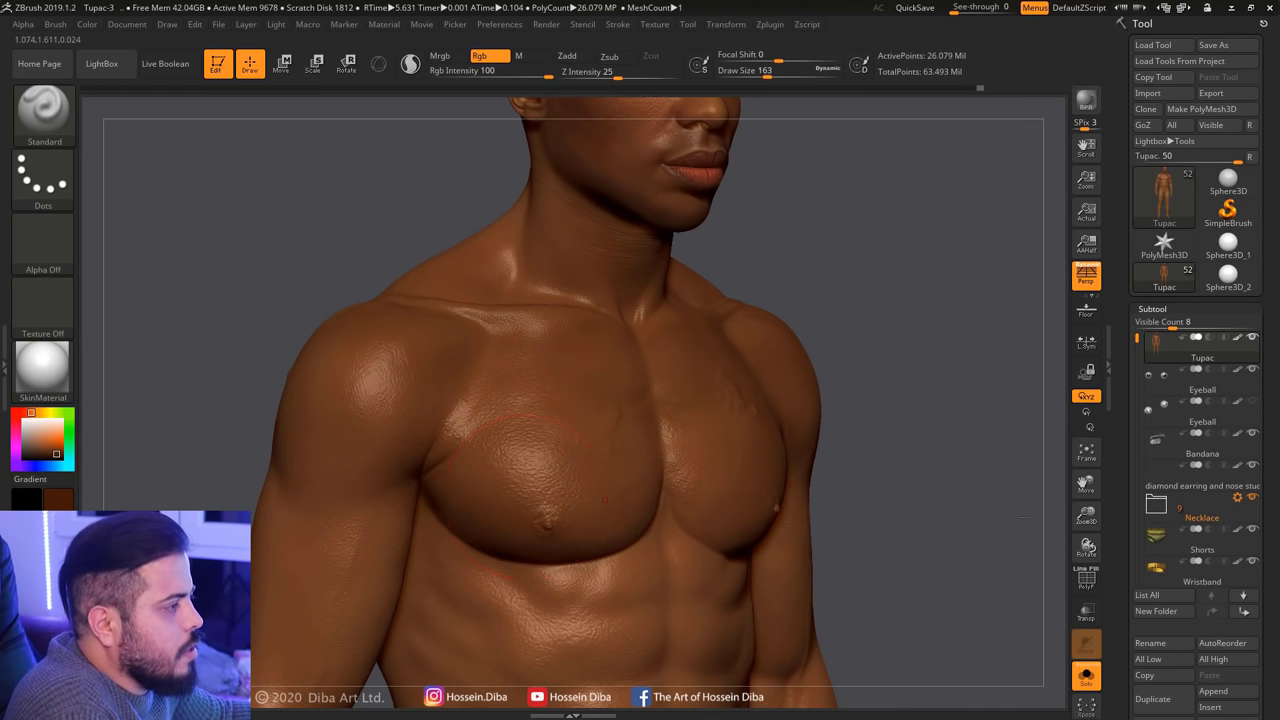
{"action": "right_click_drag", "start_coordinate": [551, 535], "coordinate": [620, 520]}
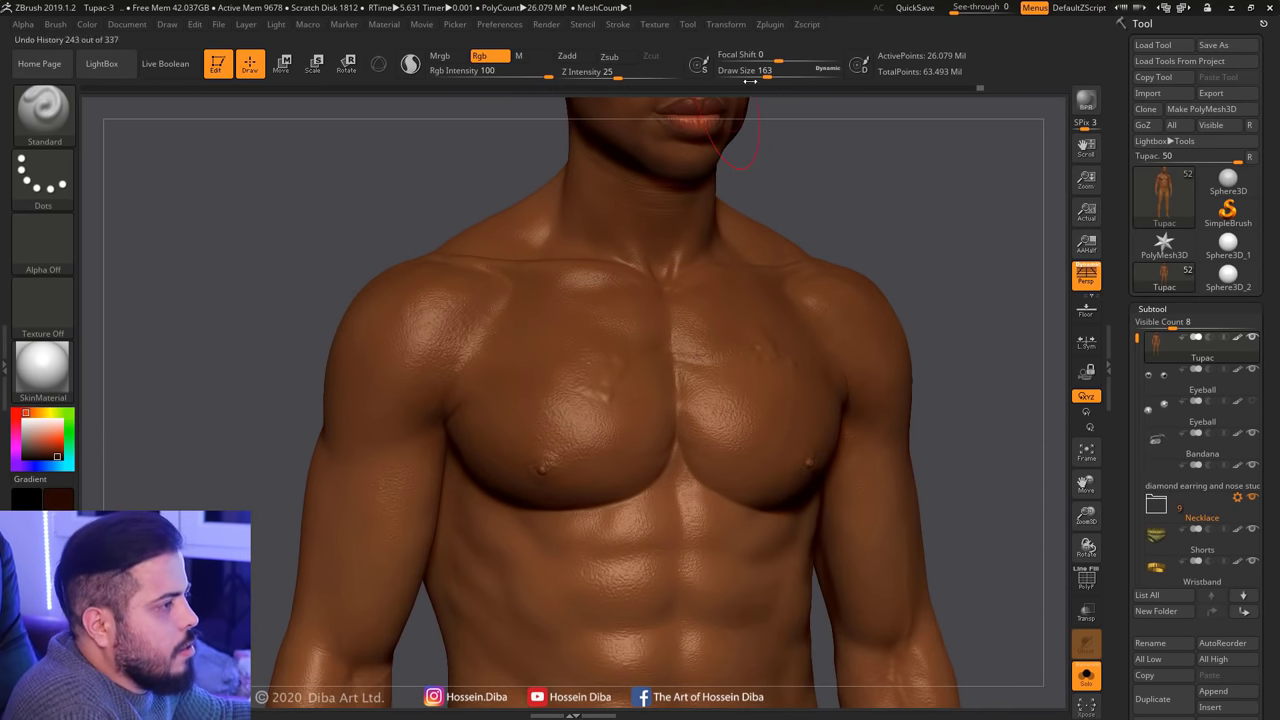
Paint both nipples with a very dark red-brown at Draw Size 33
{"action": "right_click_drag", "start_coordinate": [974, 354], "coordinate": [900, 360]}
{"action": "right_click_drag", "start_coordinate": [304, 445], "coordinate": [545, 468]}
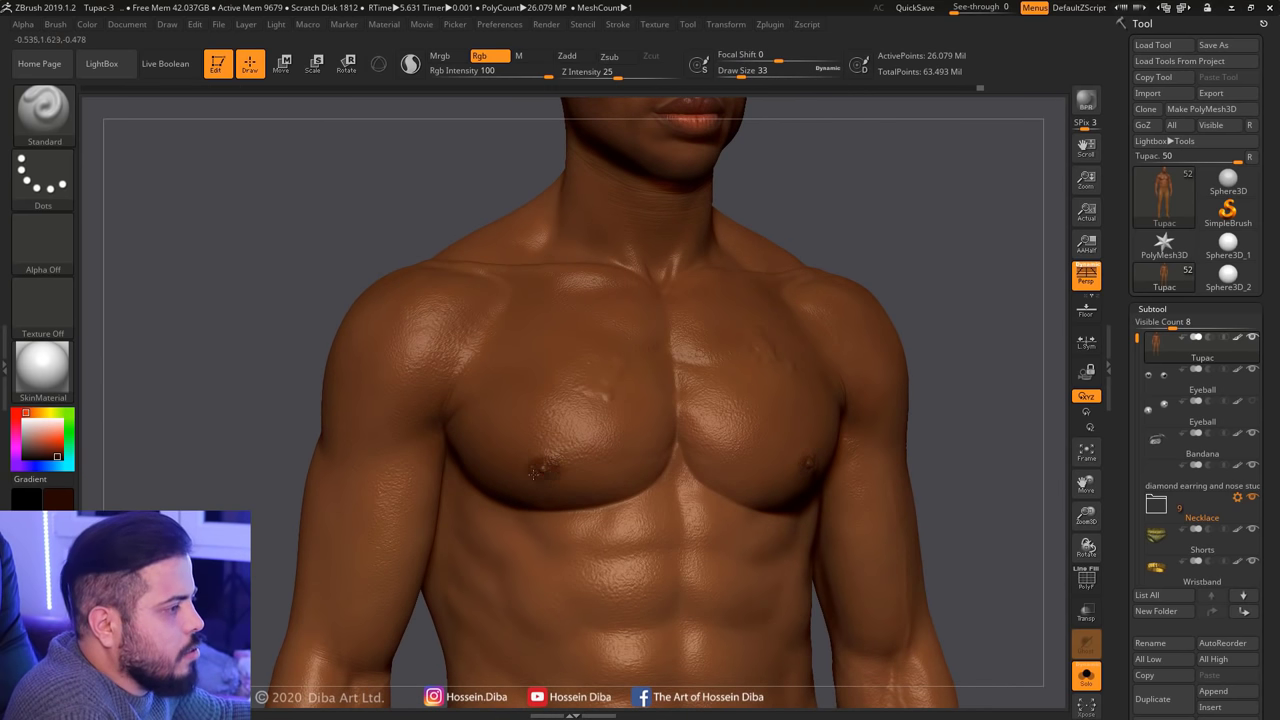
{"action": "right_click_drag", "start_coordinate": [545, 468], "coordinate": [53, 447]}
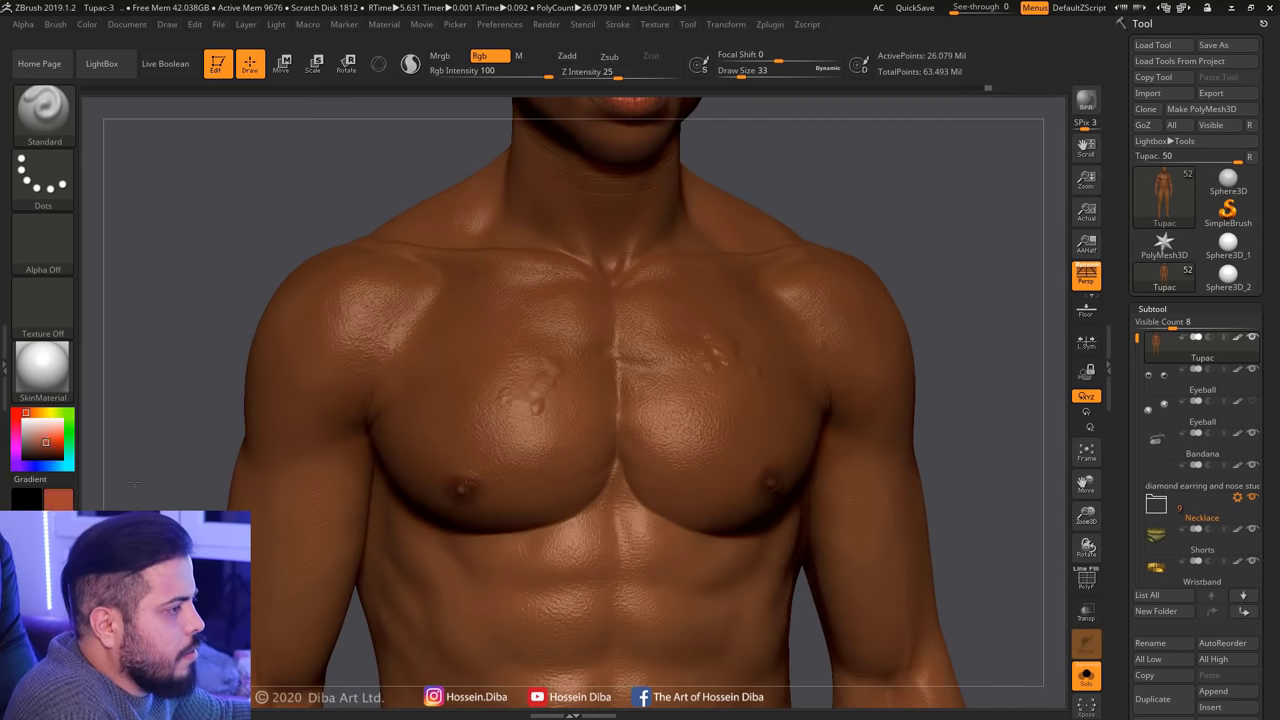
Tint the chest scars reddish and darken them with dark red-brown at Draw Size 33
{"action": "right_click_drag", "start_coordinate": [133, 484], "coordinate": [757, 372]}
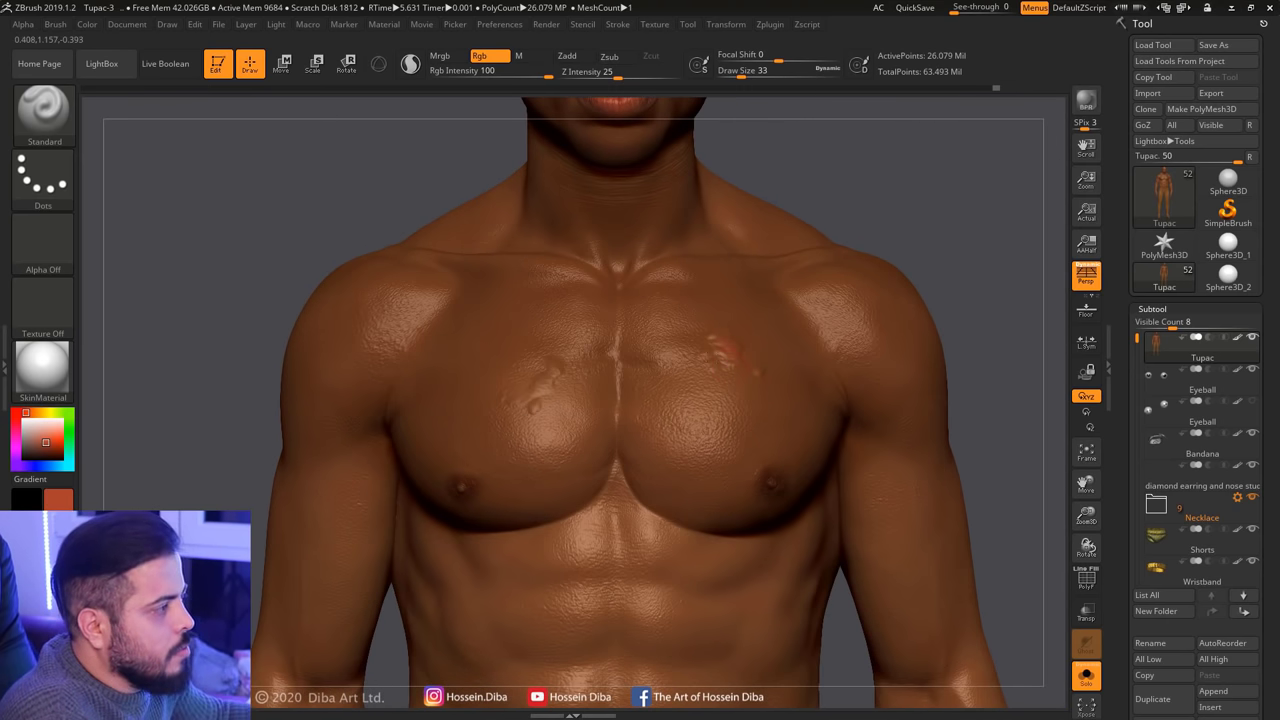
{"action": "right_click_drag", "start_coordinate": [374, 384], "coordinate": [300, 395]}
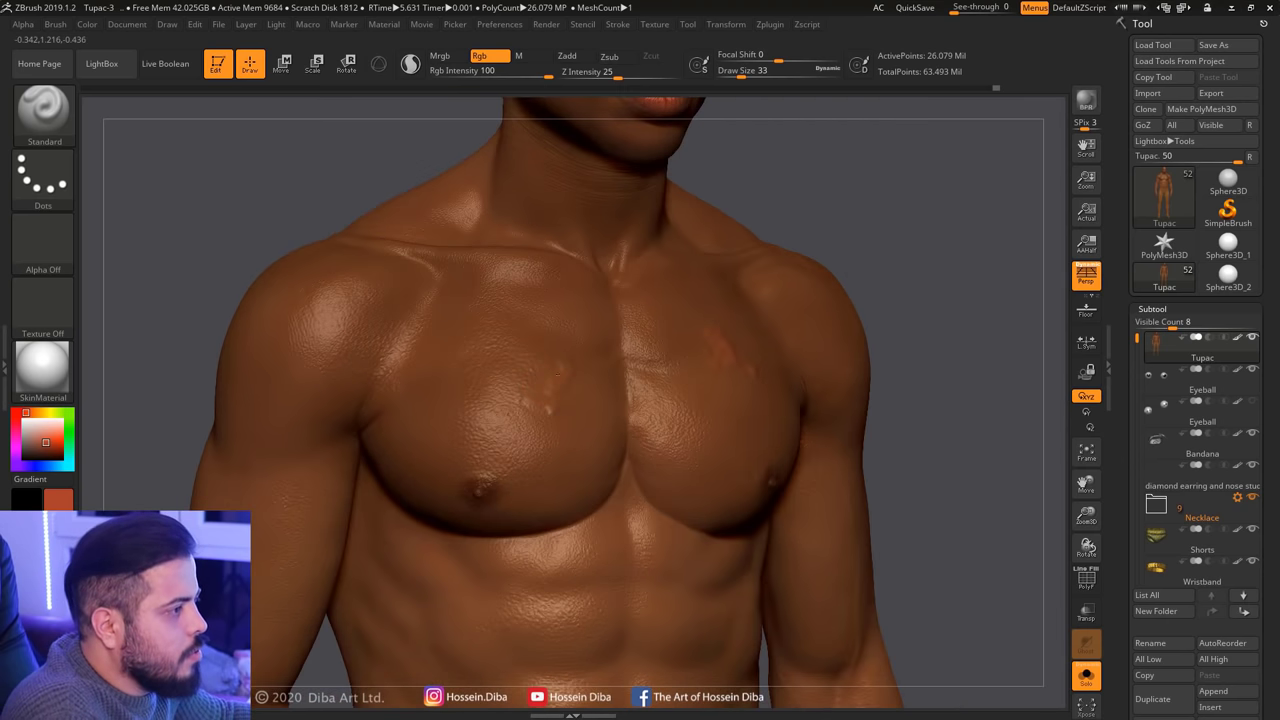
{"action": "right_click_drag", "start_coordinate": [560, 400], "coordinate": [640, 400]}
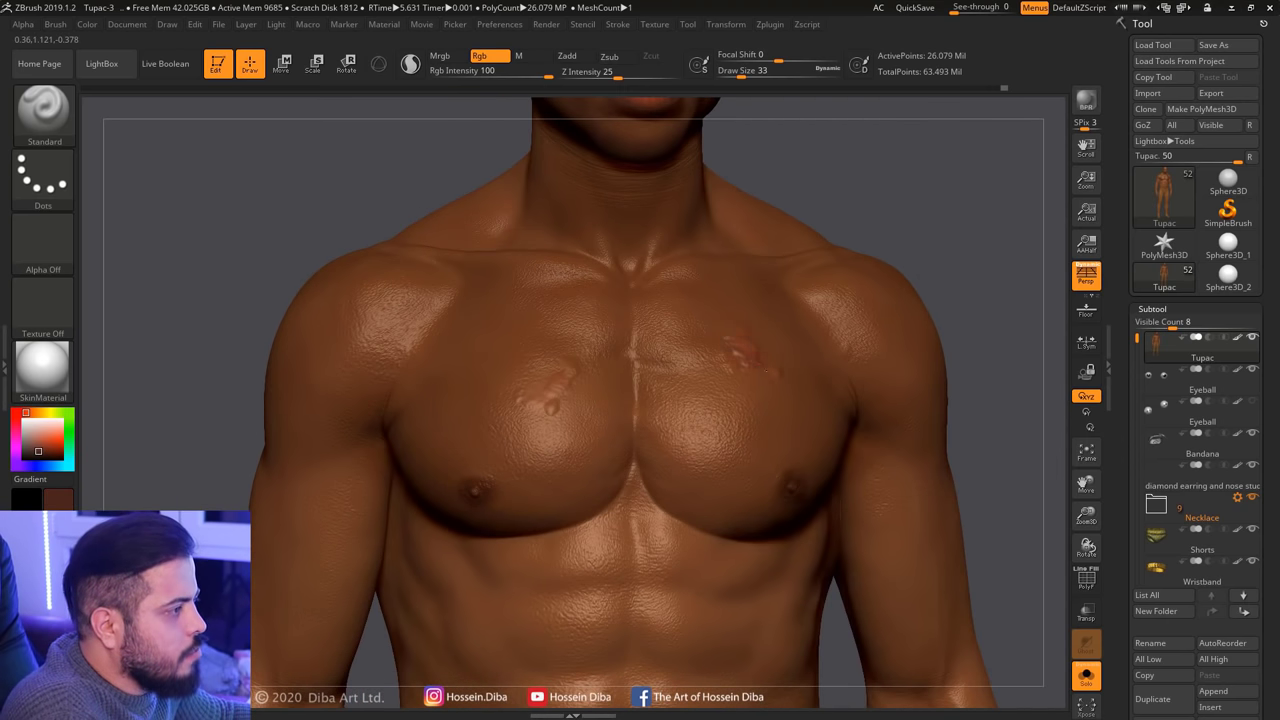
{"action": "left_click_drag", "start_coordinate": [237, 361], "coordinate": [577, 368]}
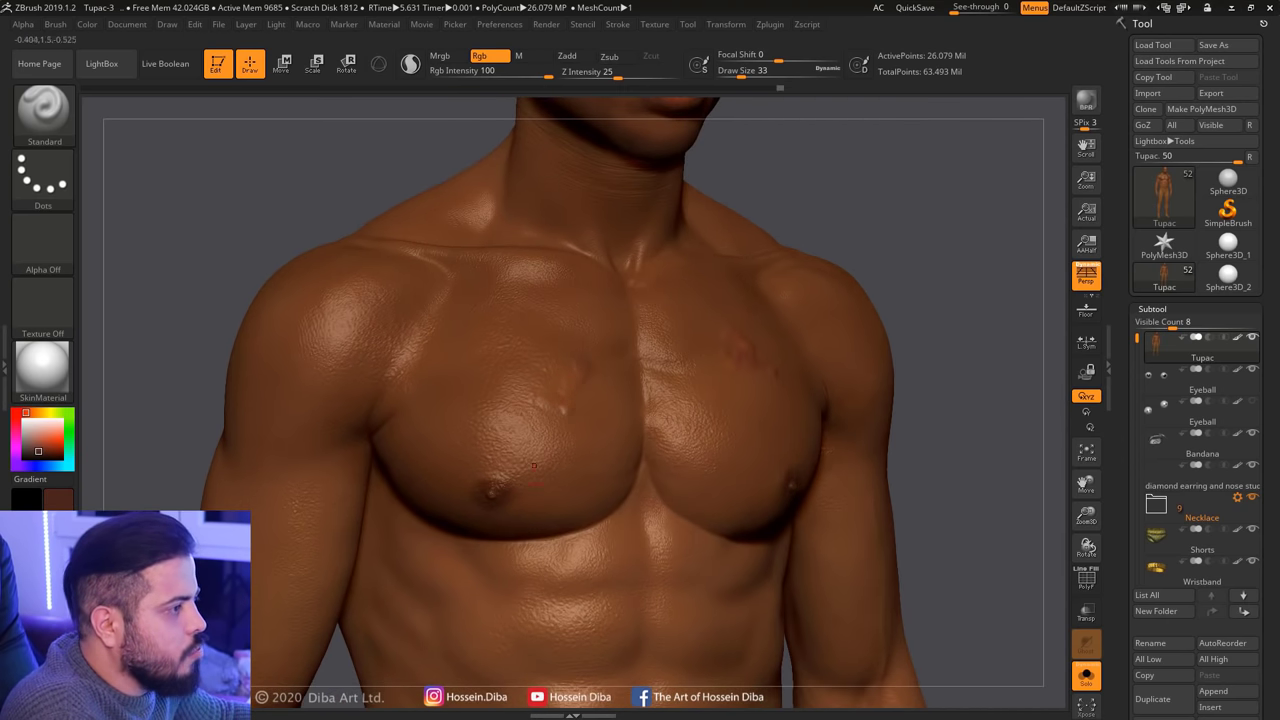
{"action": "left_click_drag", "start_coordinate": [533, 465], "coordinate": [620, 462]}
Darken the jaw and the area below the lower lip with near-black at Draw Size 45
{"action": "left_click_drag", "start_coordinate": [700, 440], "coordinate": [695, 213], "text": "alt"}
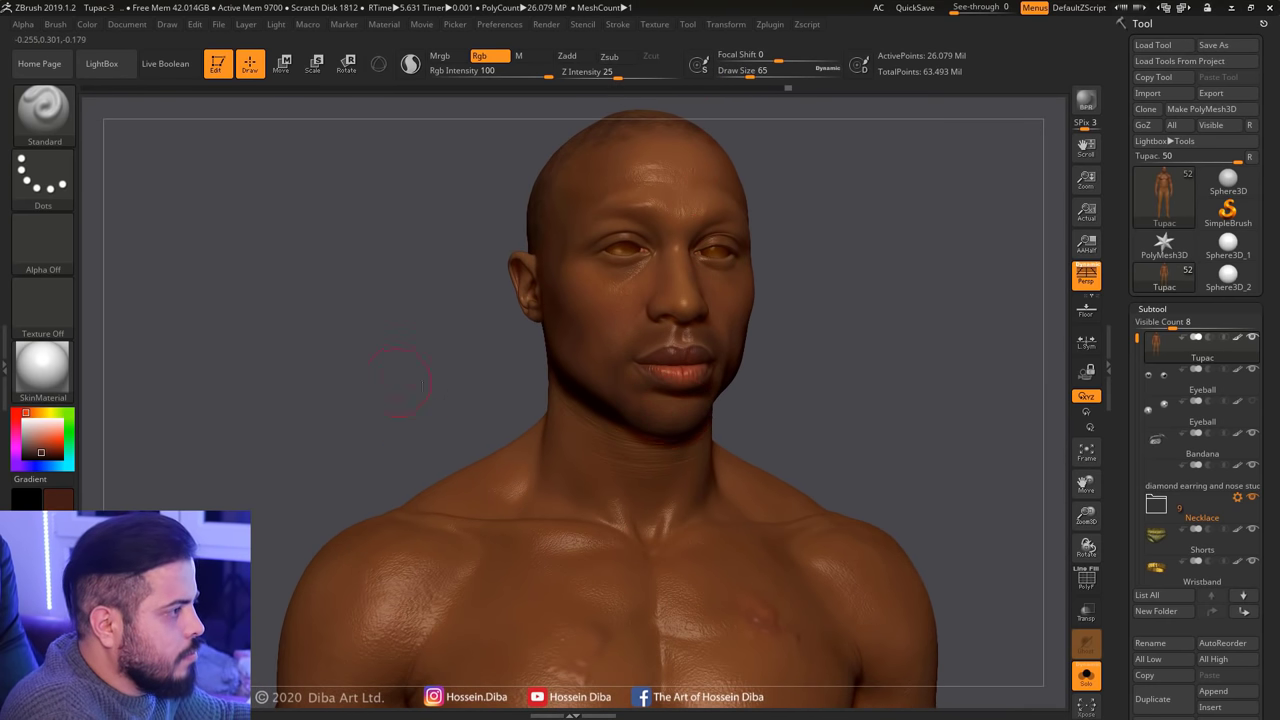
{"action": "left_click_drag", "start_coordinate": [400, 290], "coordinate": [600, 300]}
{"action": "left_click_drag", "start_coordinate": [640, 432], "coordinate": [137, 434]}
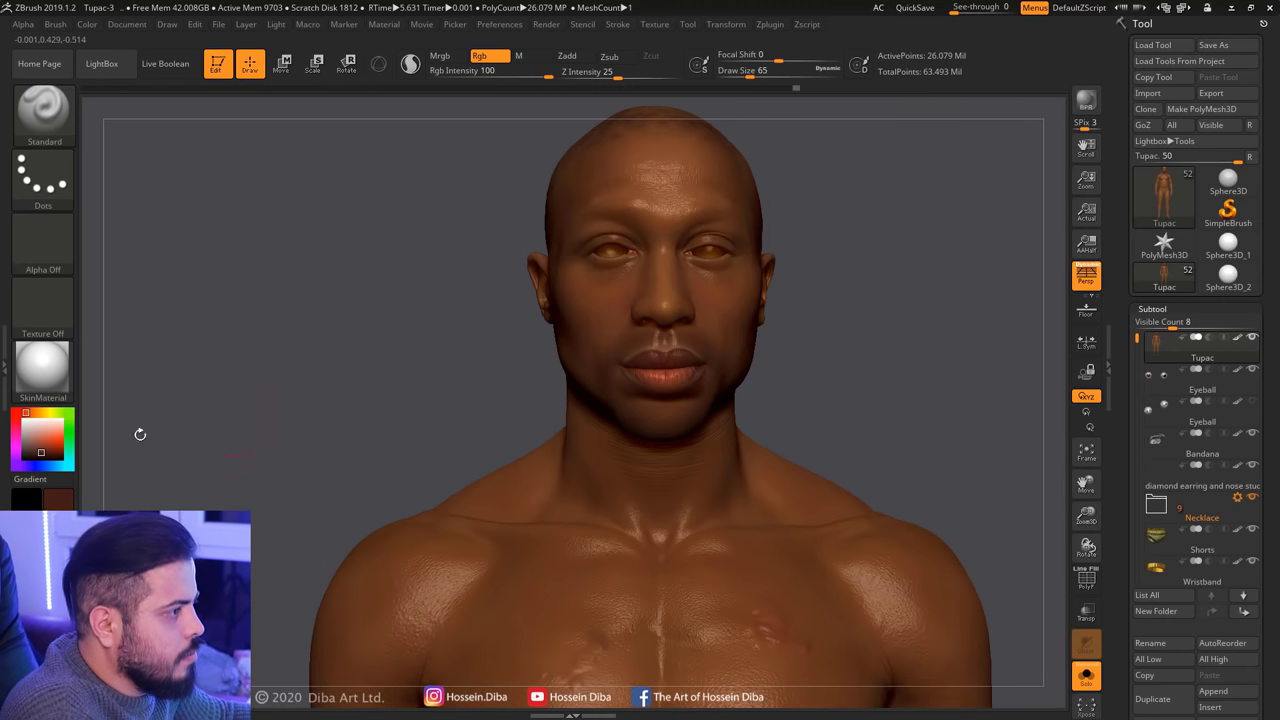
{"action": "left_click_drag", "start_coordinate": [1082, 530], "coordinate": [1085, 495]}
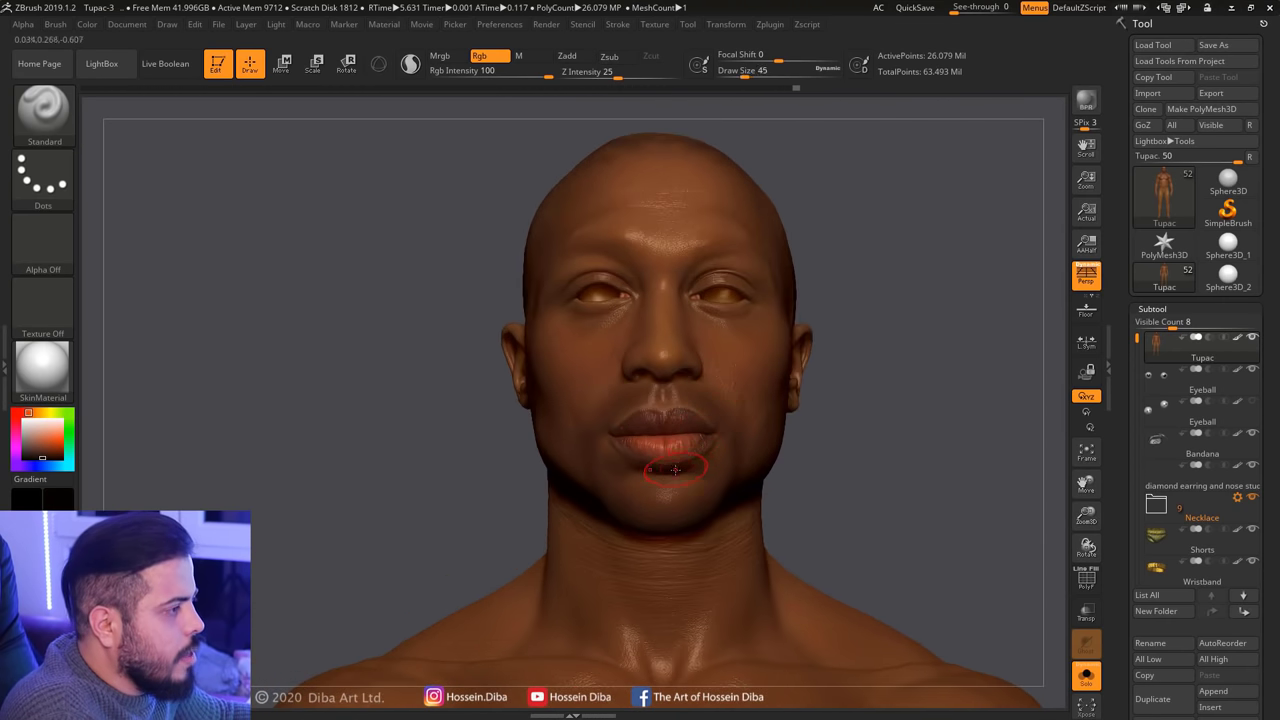
{"action": "left_click_drag", "start_coordinate": [470, 430], "coordinate": [603, 428]}
{"action": "left_click_drag", "start_coordinate": [910, 482], "coordinate": [120, 463]}
Sample the cheek's skin colour and warm the cheeks with saturated orange at Draw Size 49
{"action": "key", "text": "c"}
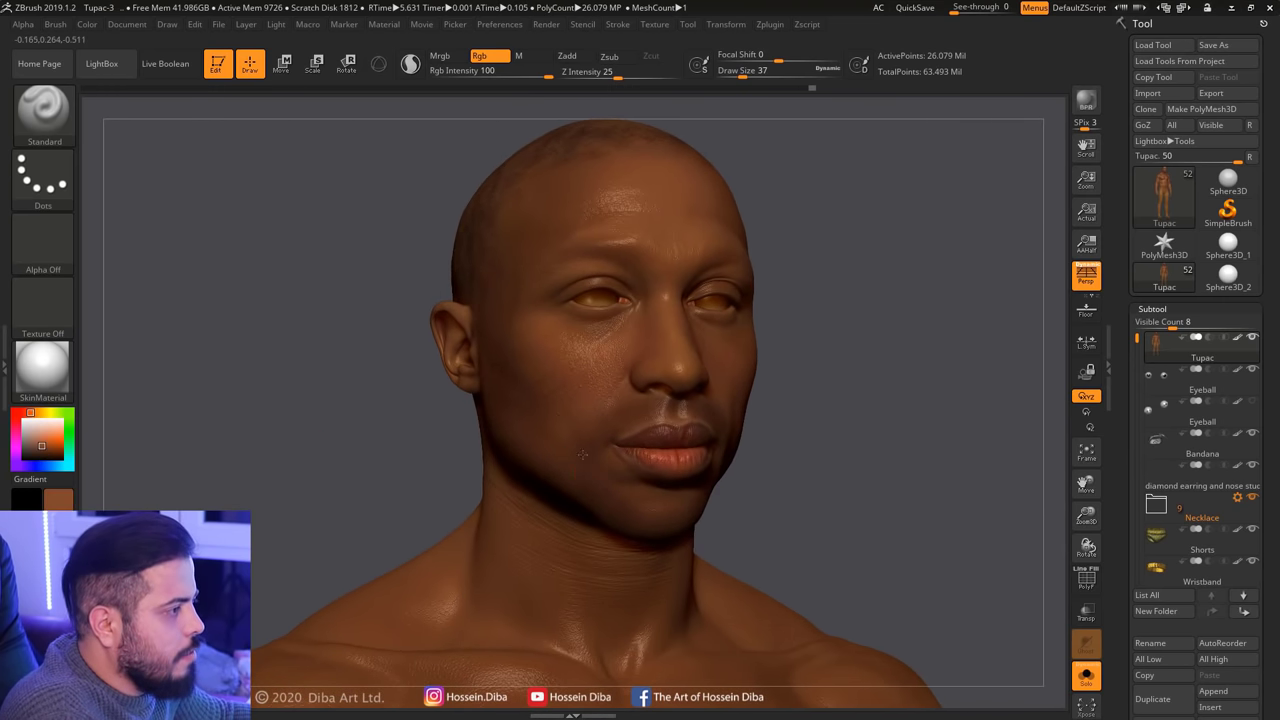
{"action": "left_click_drag", "start_coordinate": [370, 432], "coordinate": [730, 475]}
{"action": "left_click_drag", "start_coordinate": [411, 428], "coordinate": [300, 406]}
{"action": "key", "text": "c"}
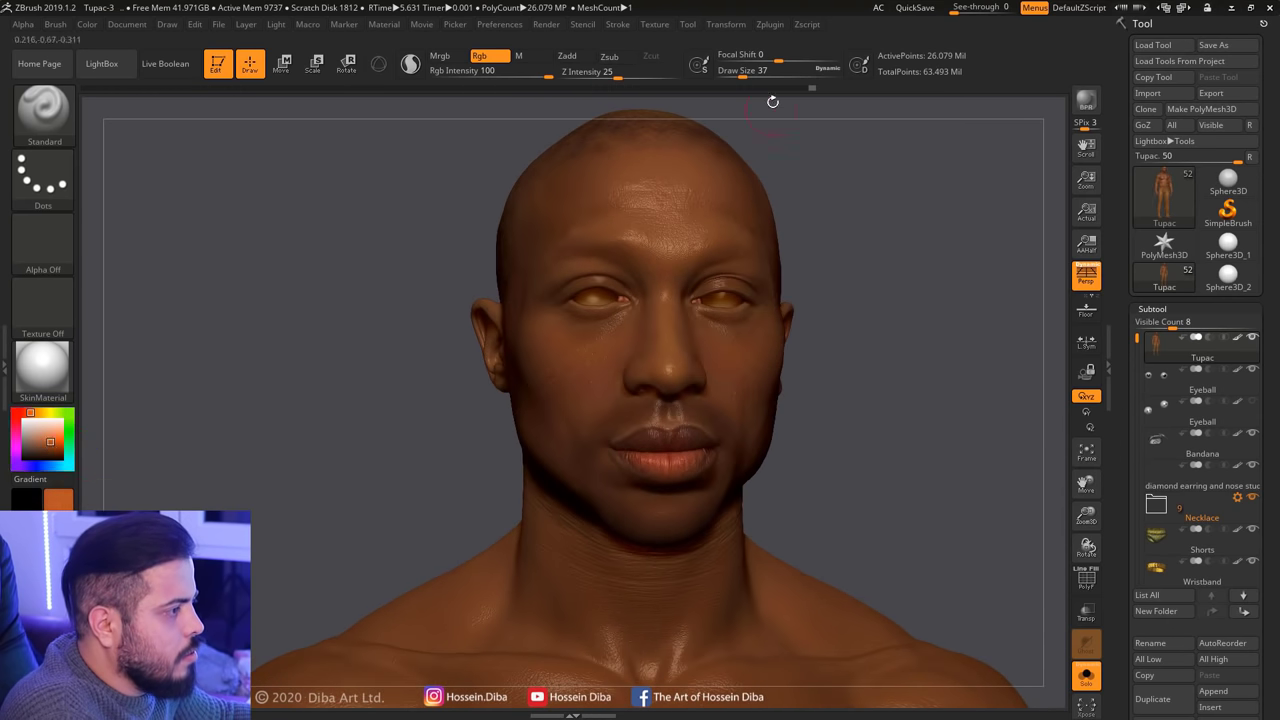
{"action": "left_click_drag", "start_coordinate": [773, 101], "coordinate": [572, 352]}
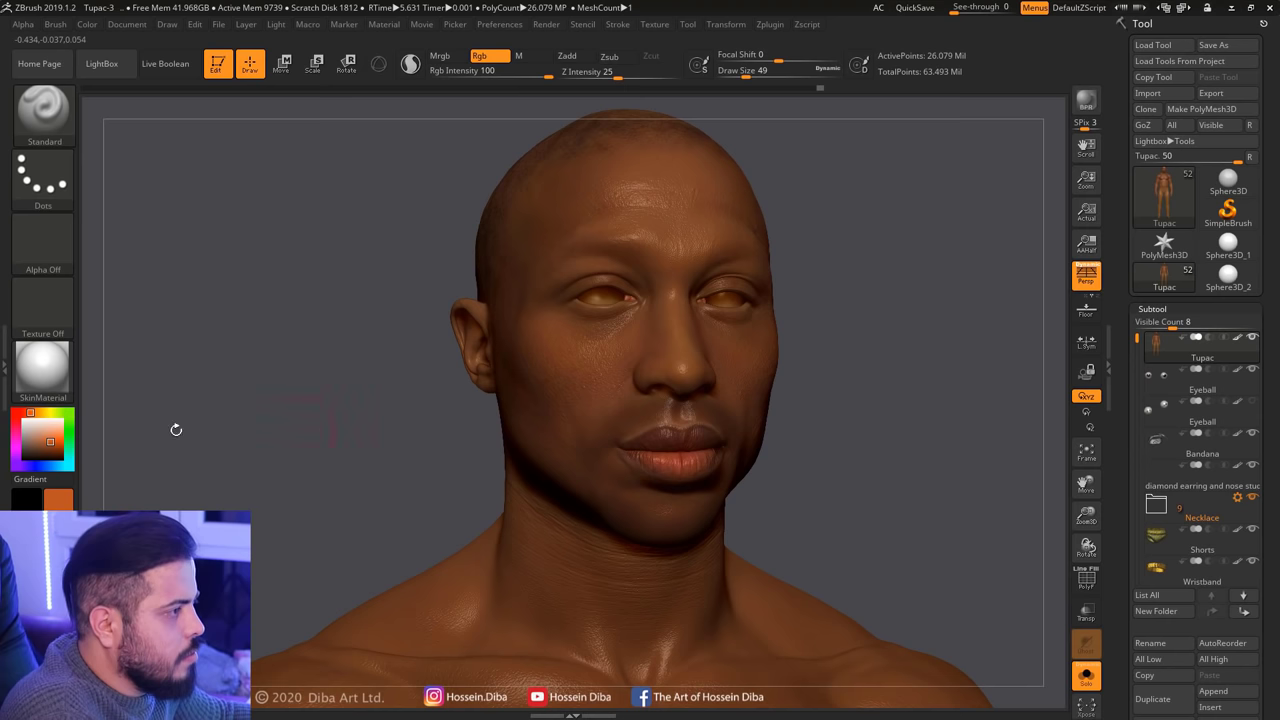
{"action": "left_click_drag", "start_coordinate": [572, 352], "coordinate": [633, 344]}
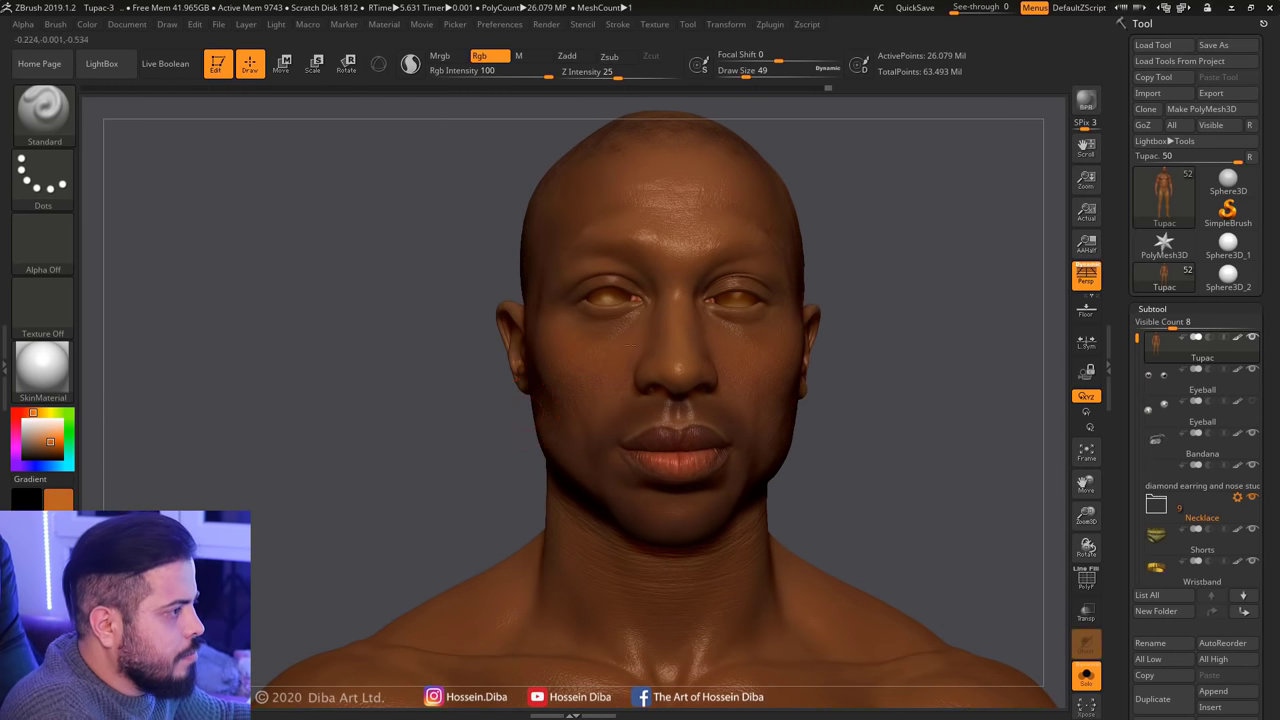
Paint yellower orange-brown tones over the face and the bridge of the nose at Draw Size 49
{"action": "left_click_drag", "start_coordinate": [367, 412], "coordinate": [562, 335]}
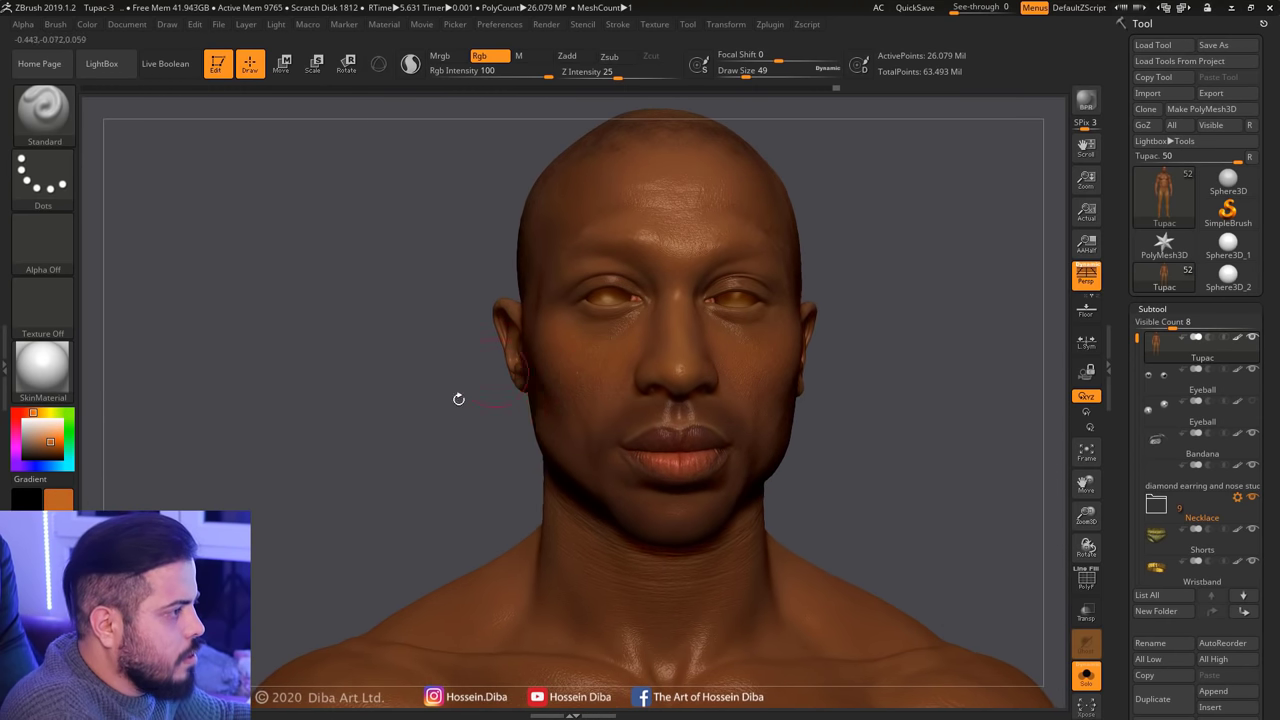
{"action": "left_click_drag", "start_coordinate": [458, 399], "coordinate": [617, 250]}
{"action": "left_click_drag", "start_coordinate": [648, 165], "coordinate": [519, 361]}
{"action": "left_click_drag", "start_coordinate": [468, 243], "coordinate": [561, 289]}
{"action": "left_click_drag", "start_coordinate": [504, 320], "coordinate": [652, 283]}
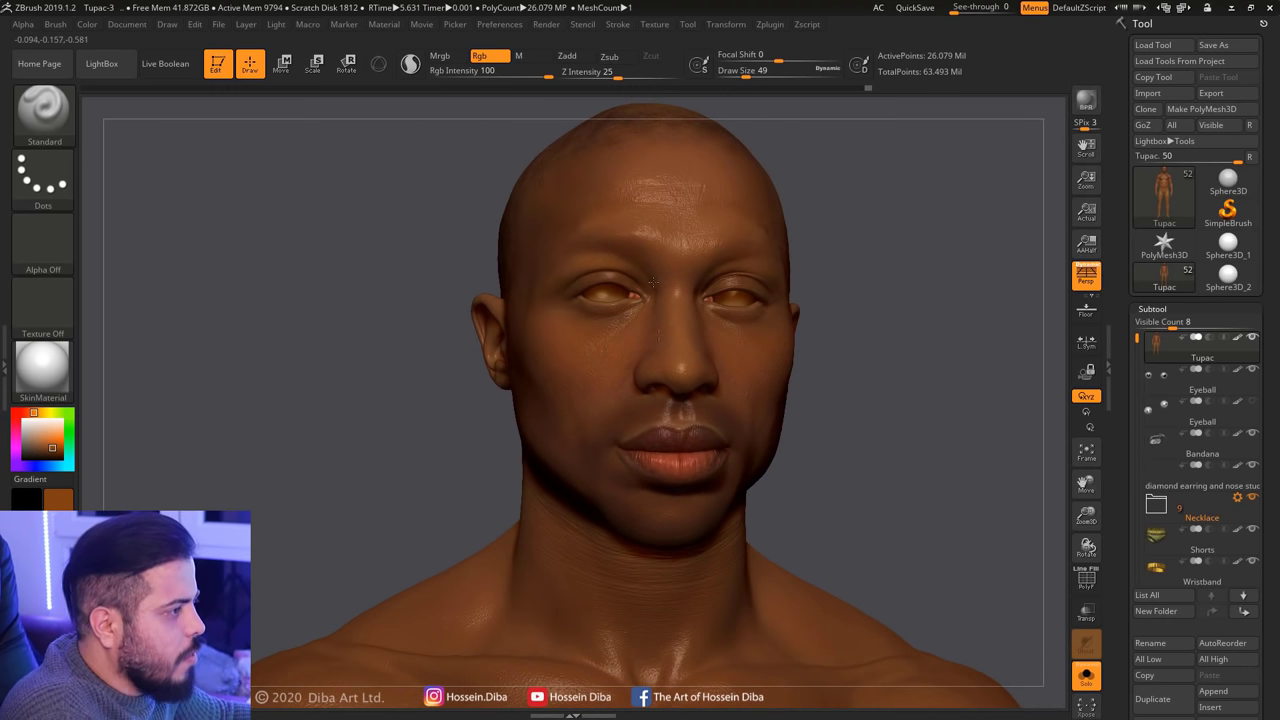
Shade the inside of the ear with saturated dark red-brown at Draw Size 33
{"action": "left_click_drag", "start_coordinate": [361, 430], "coordinate": [78, 447]}
{"action": "key", "text": "bracketleft"}
{"action": "key", "text": "bracketleft"}
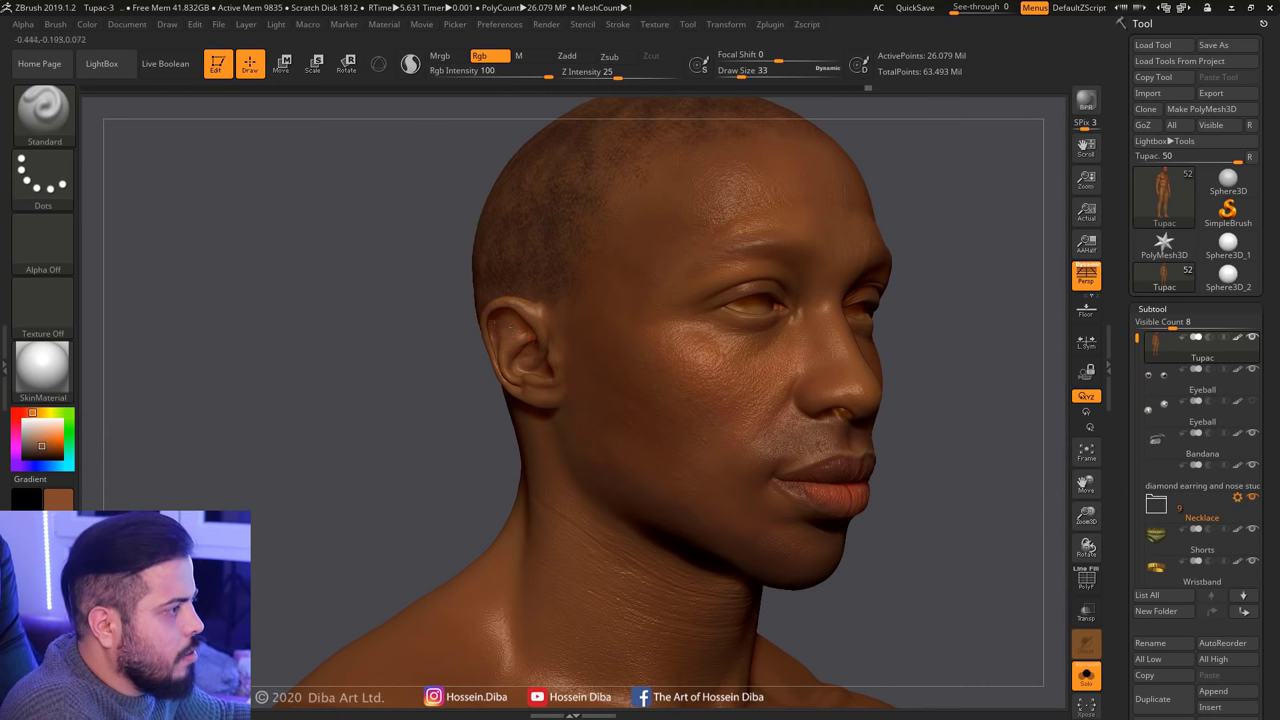
{"action": "left_click", "coordinate": [48, 451]}
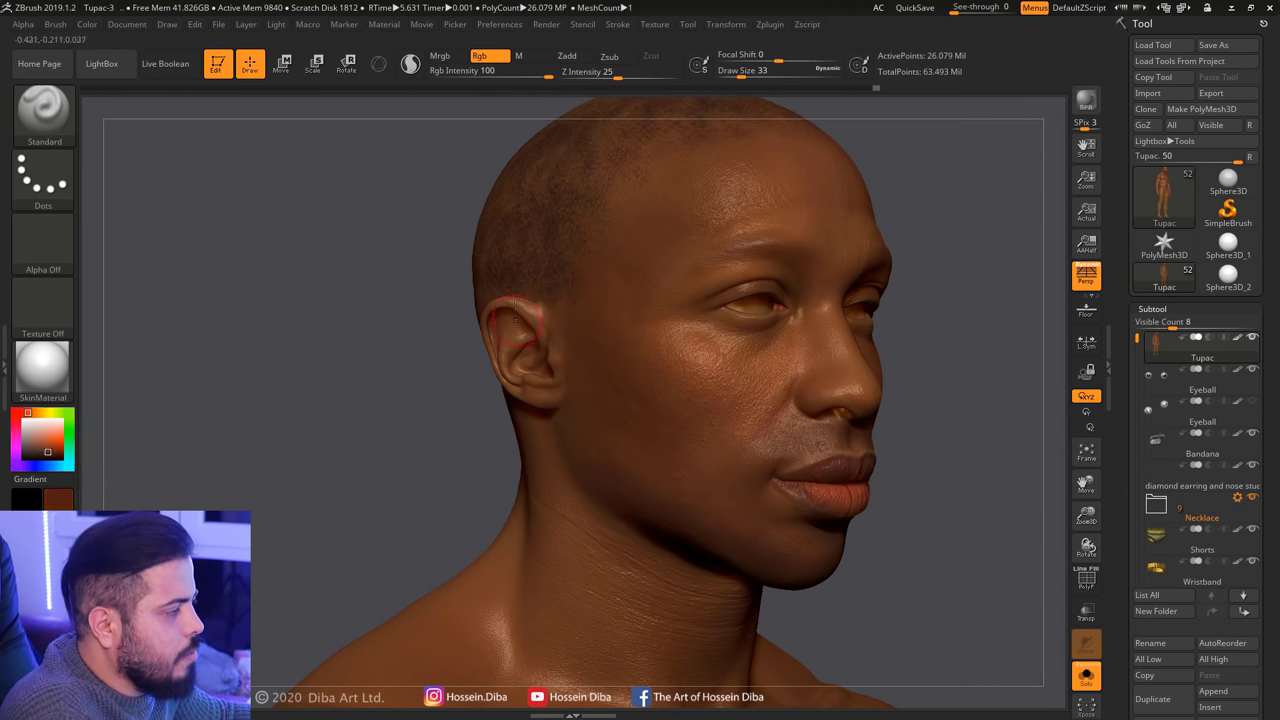
{"action": "left_click", "coordinate": [51, 452]}
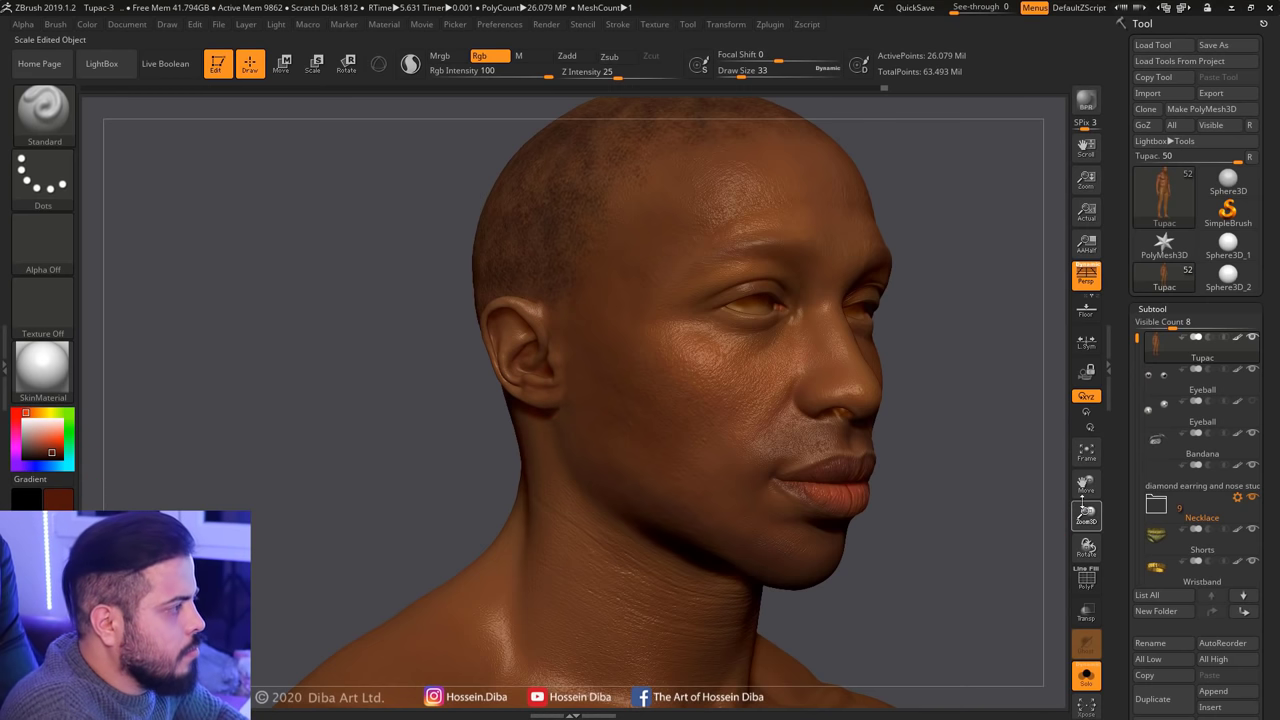
Darken the temple and the side hairline with black at Draw Size 101
{"action": "left_click_drag", "start_coordinate": [380, 420], "coordinate": [154, 440]}
{"action": "key", "text": "bracketright"}
{"action": "key", "text": "bracketright"}
{"action": "key", "text": "bracketright"}
{"action": "key", "text": "bracketright"}
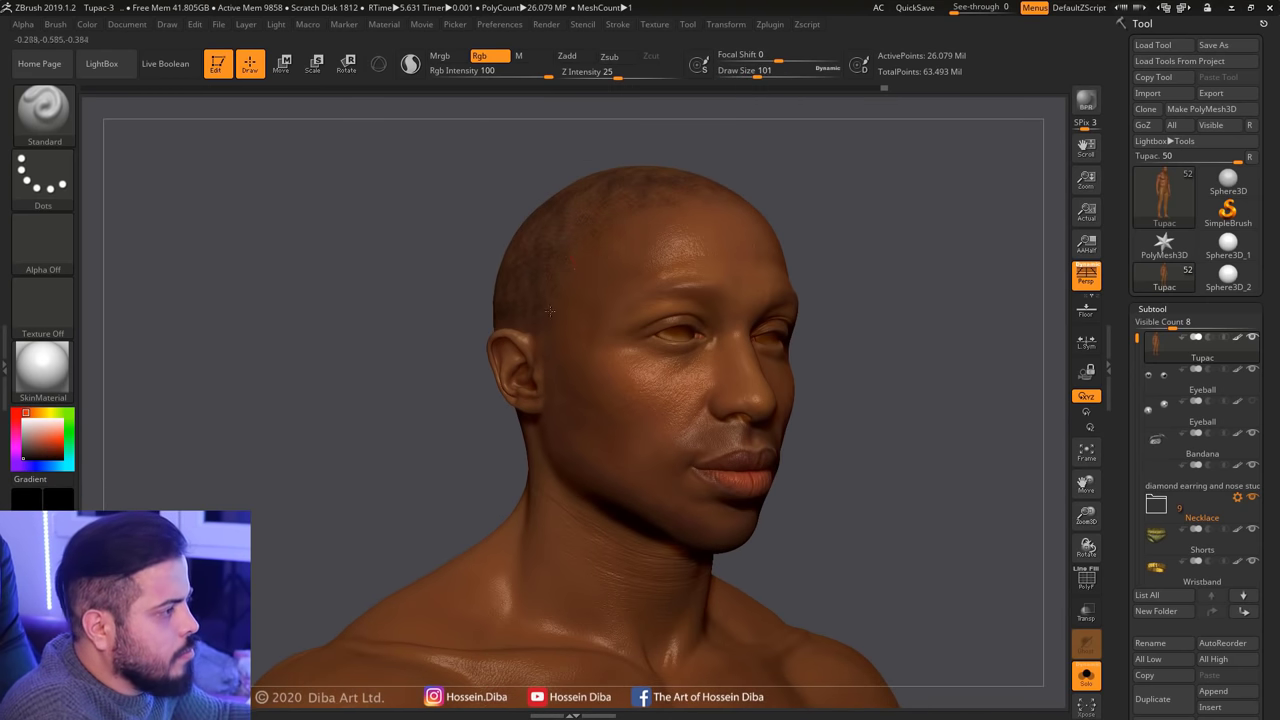
{"action": "left_click_drag", "start_coordinate": [400, 270], "coordinate": [579, 275]}
{"action": "left_click_drag", "start_coordinate": [508, 292], "coordinate": [600, 280]}
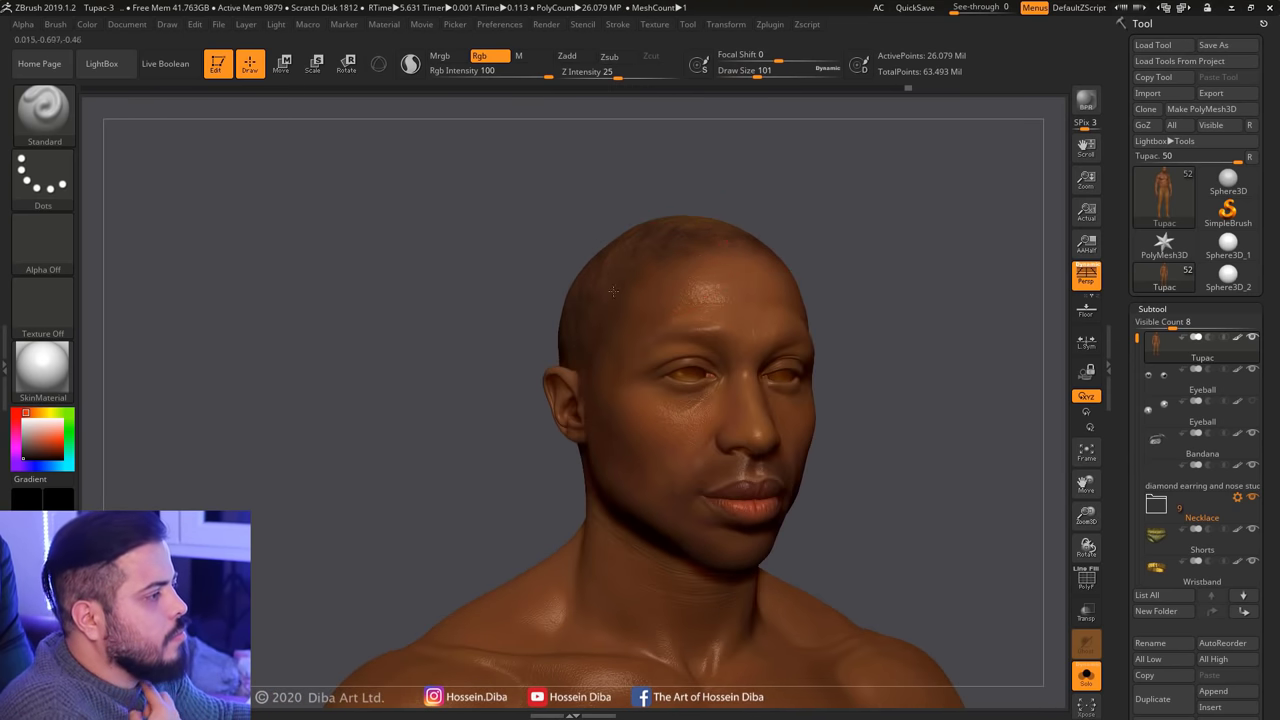
Paint dark brown over the sides and back of the scalp at Draw Size 101
{"action": "left_click_drag", "start_coordinate": [426, 337], "coordinate": [123, 449]}
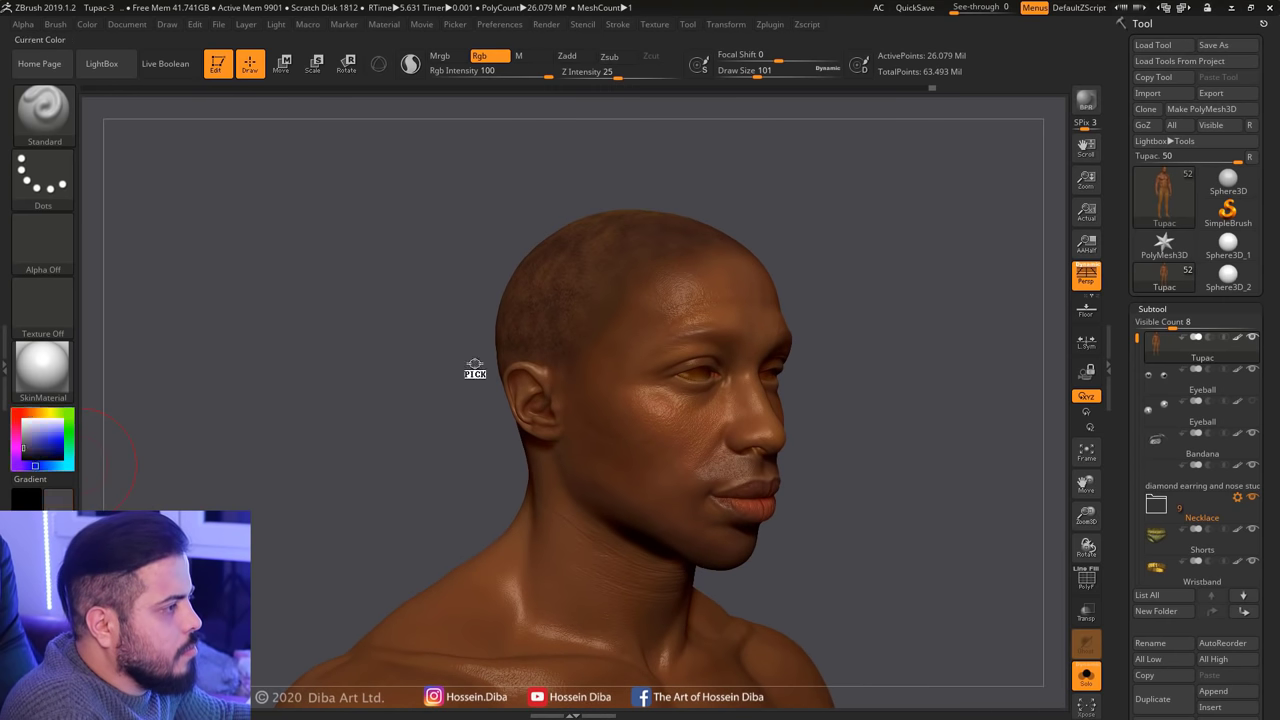
{"action": "left_click_drag", "start_coordinate": [376, 309], "coordinate": [482, 336]}
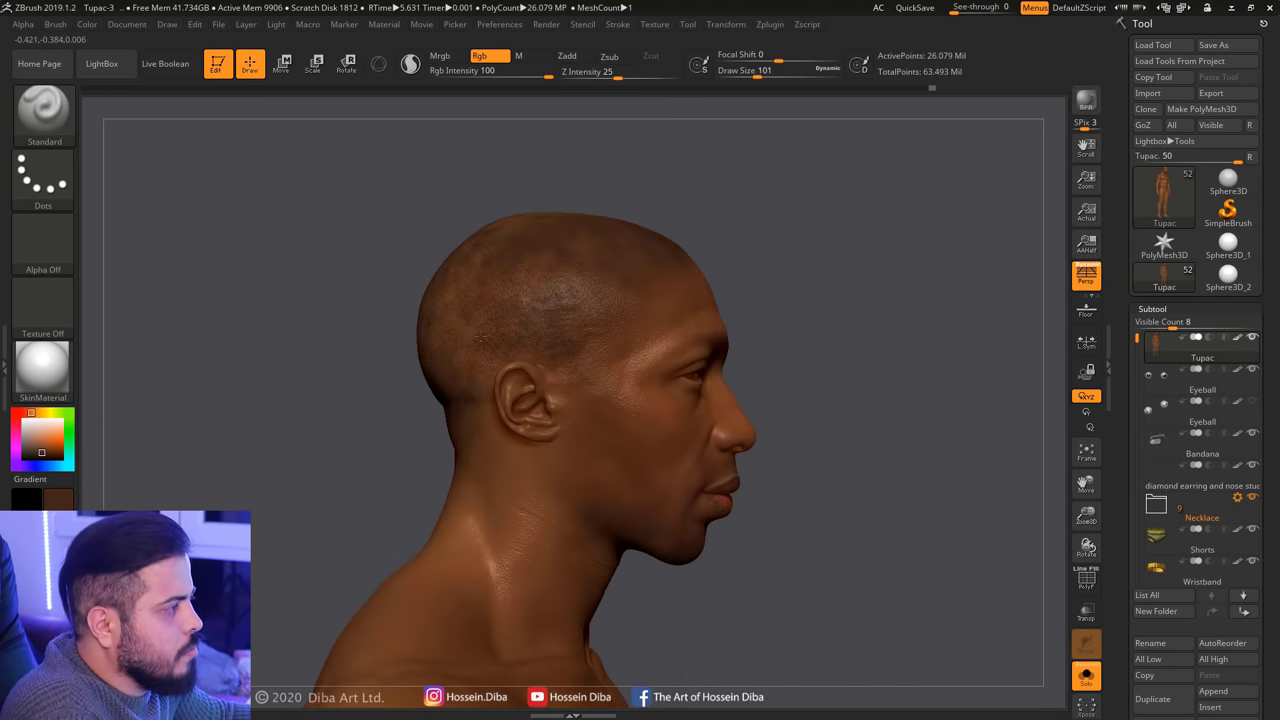
{"action": "left_click_drag", "start_coordinate": [546, 214], "coordinate": [649, 358]}
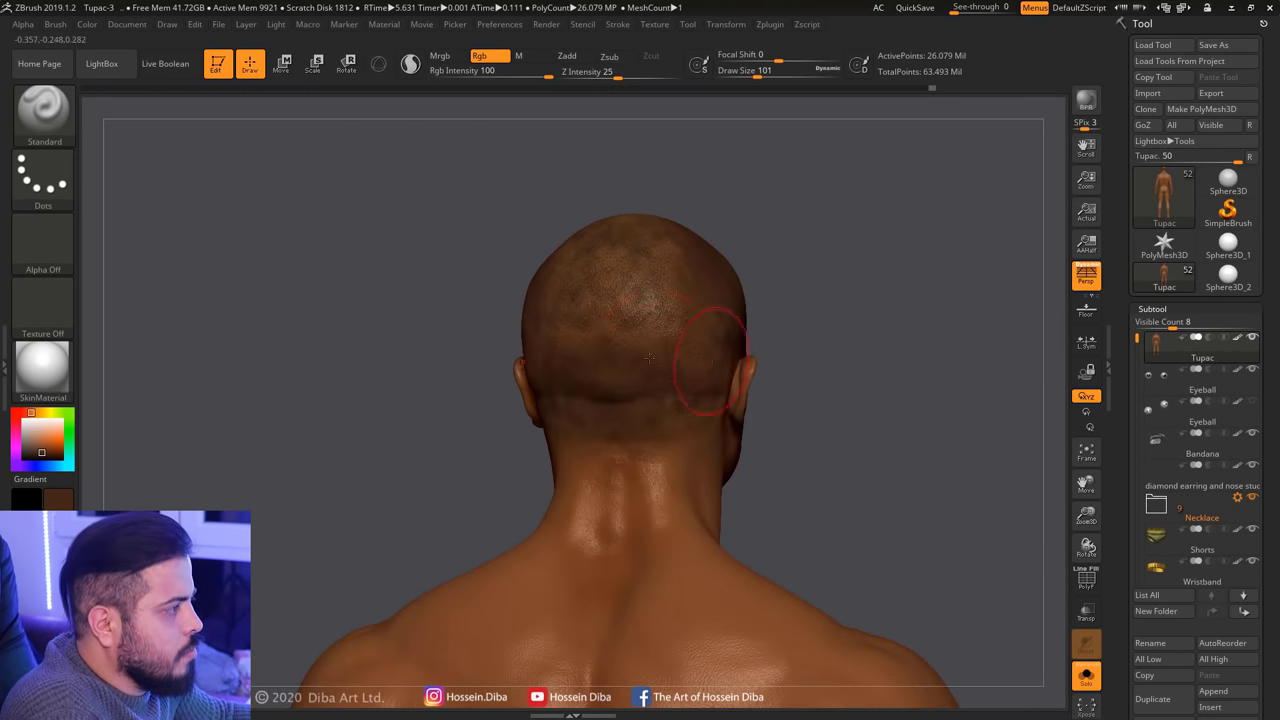
{"action": "left_click_drag", "start_coordinate": [837, 511], "coordinate": [720, 393]}
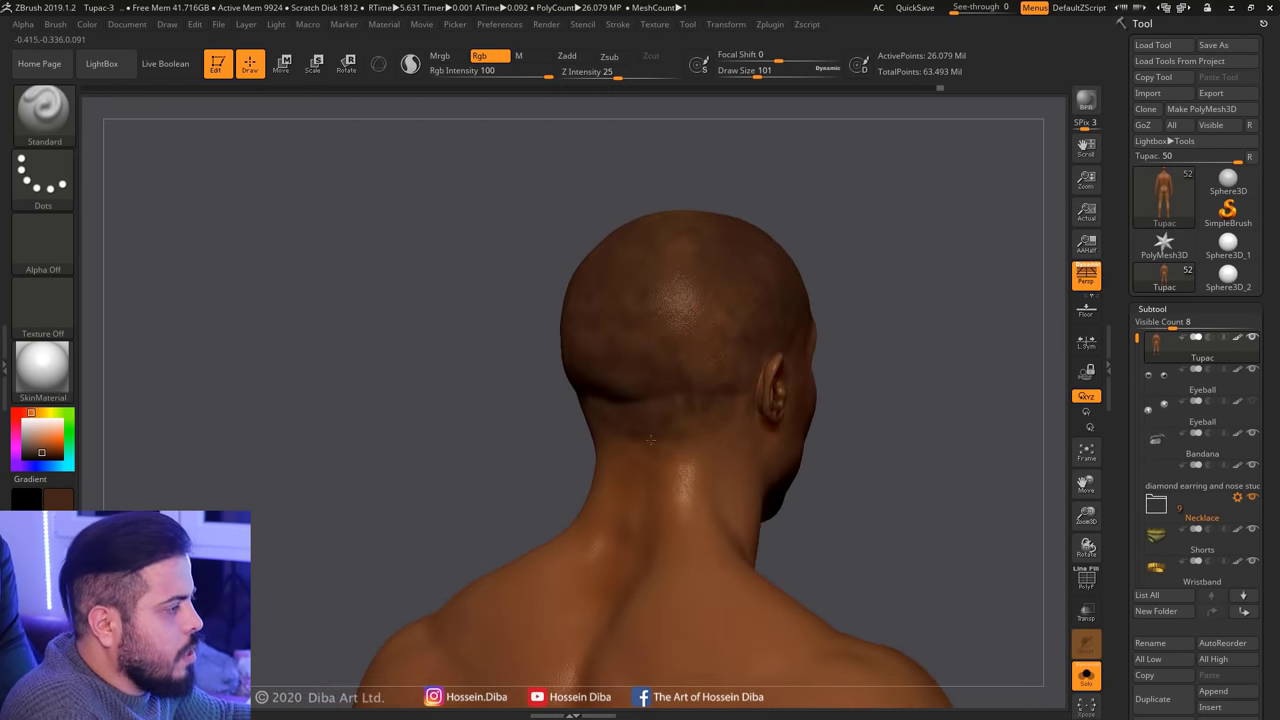
Shade the nape and the whole back with very dark red-brown, enlarging the brush to Draw Size 177
{"action": "left_click_drag", "start_coordinate": [346, 491], "coordinate": [190, 460]}
{"action": "left_click", "coordinate": [50, 456]}
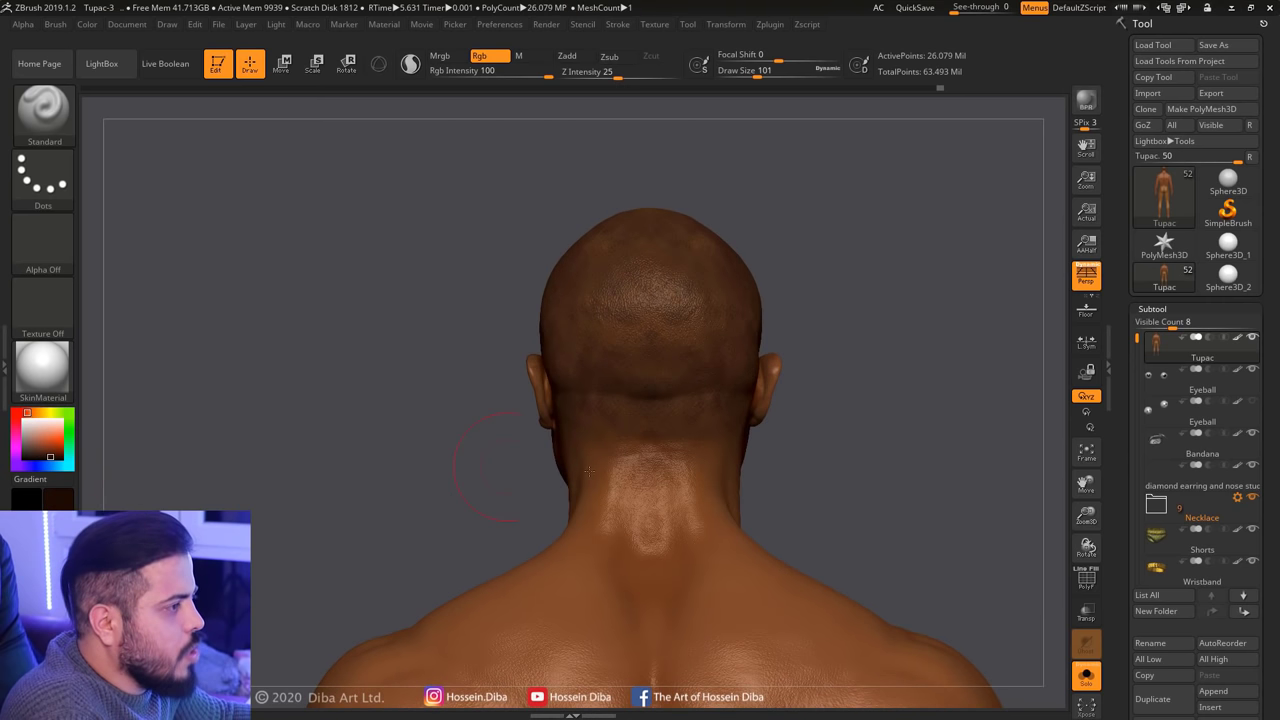
{"action": "right_click_drag", "start_coordinate": [830, 470], "coordinate": [700, 386], "text": "alt"}
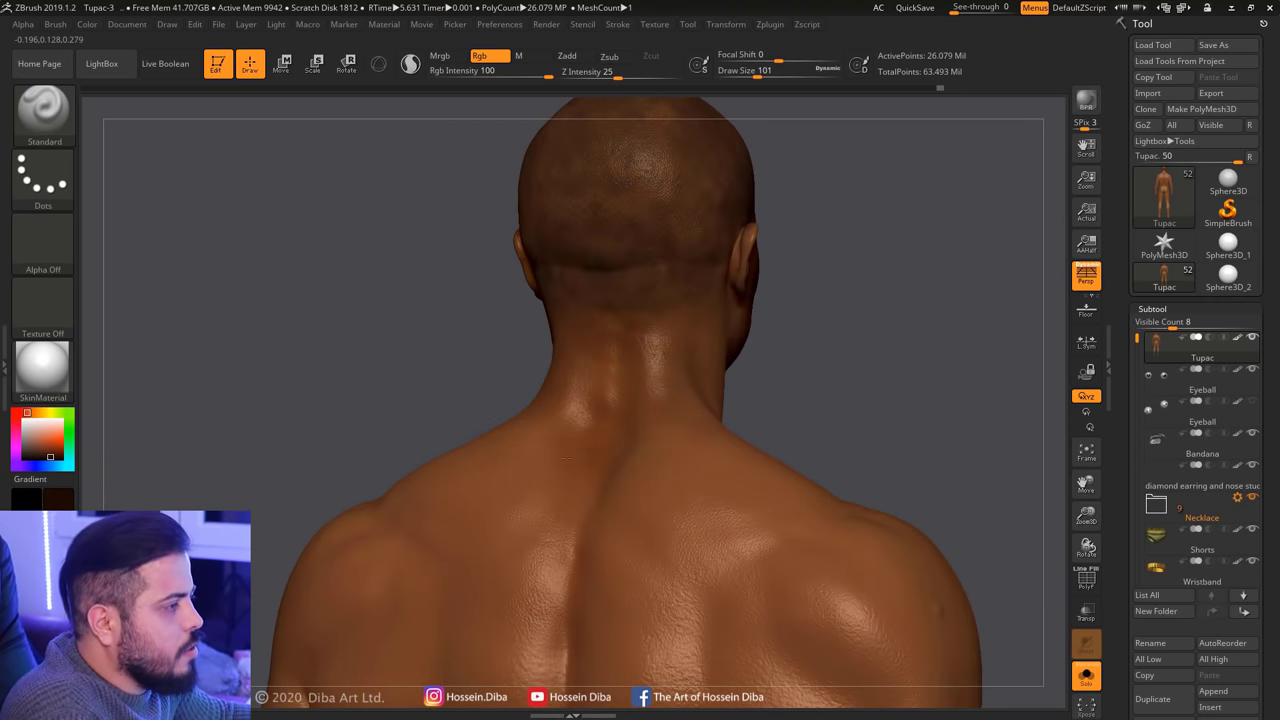
{"action": "right_click_drag", "start_coordinate": [813, 530], "coordinate": [813, 432], "text": "alt"}
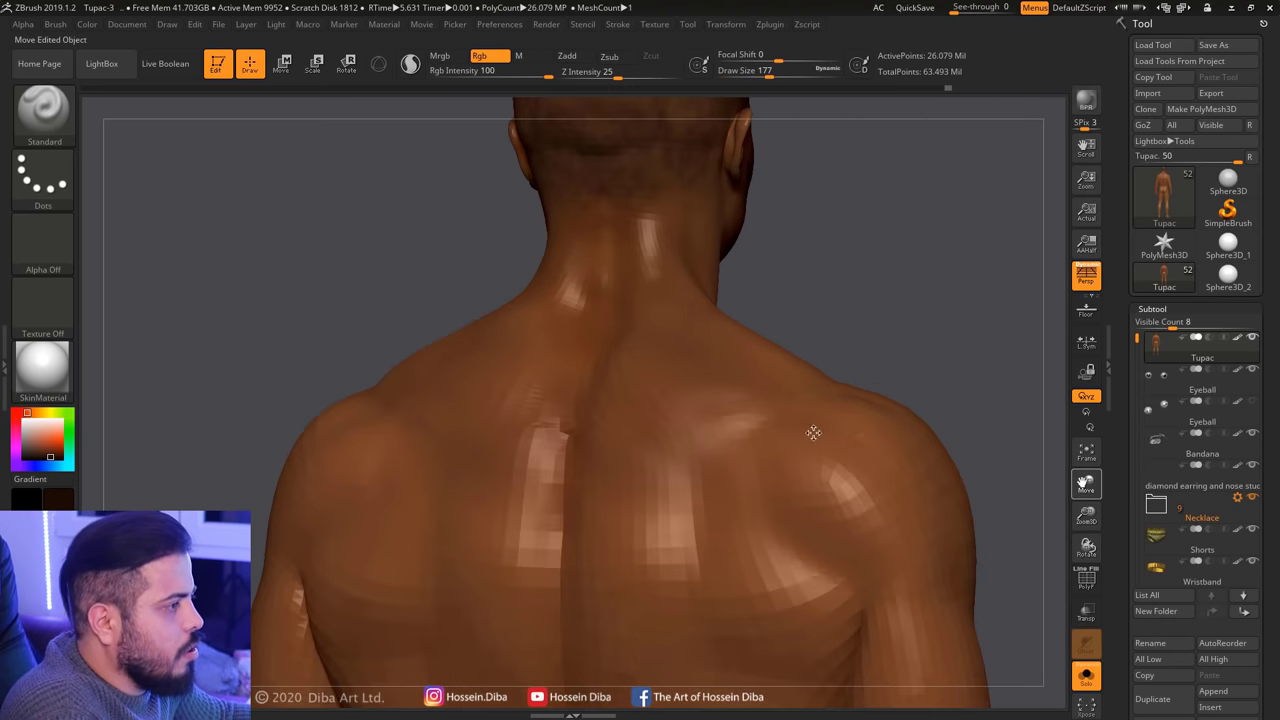
{"action": "right_click_drag", "start_coordinate": [430, 500], "coordinate": [380, 440], "text": "alt"}
{"action": "right_click_drag", "start_coordinate": [630, 700], "coordinate": [628, 507], "text": "alt"}
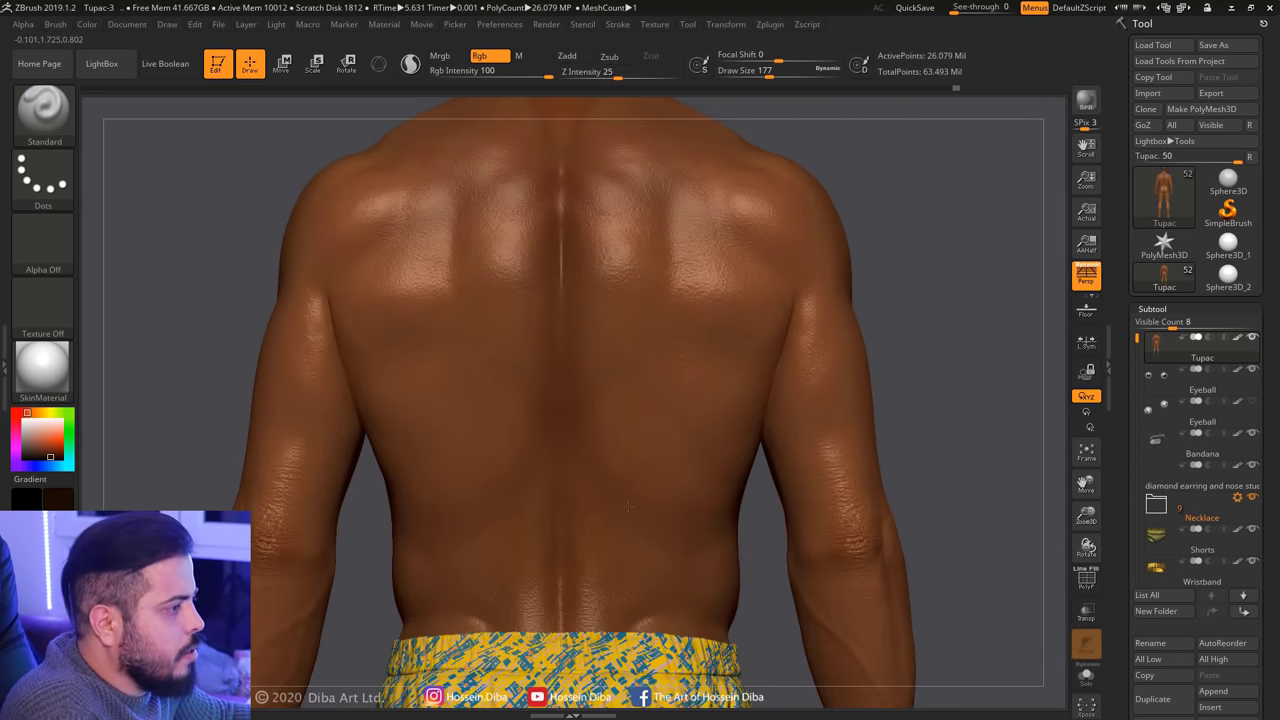
{"action": "right_click_drag", "start_coordinate": [730, 455], "coordinate": [678, 544], "text": "alt"}
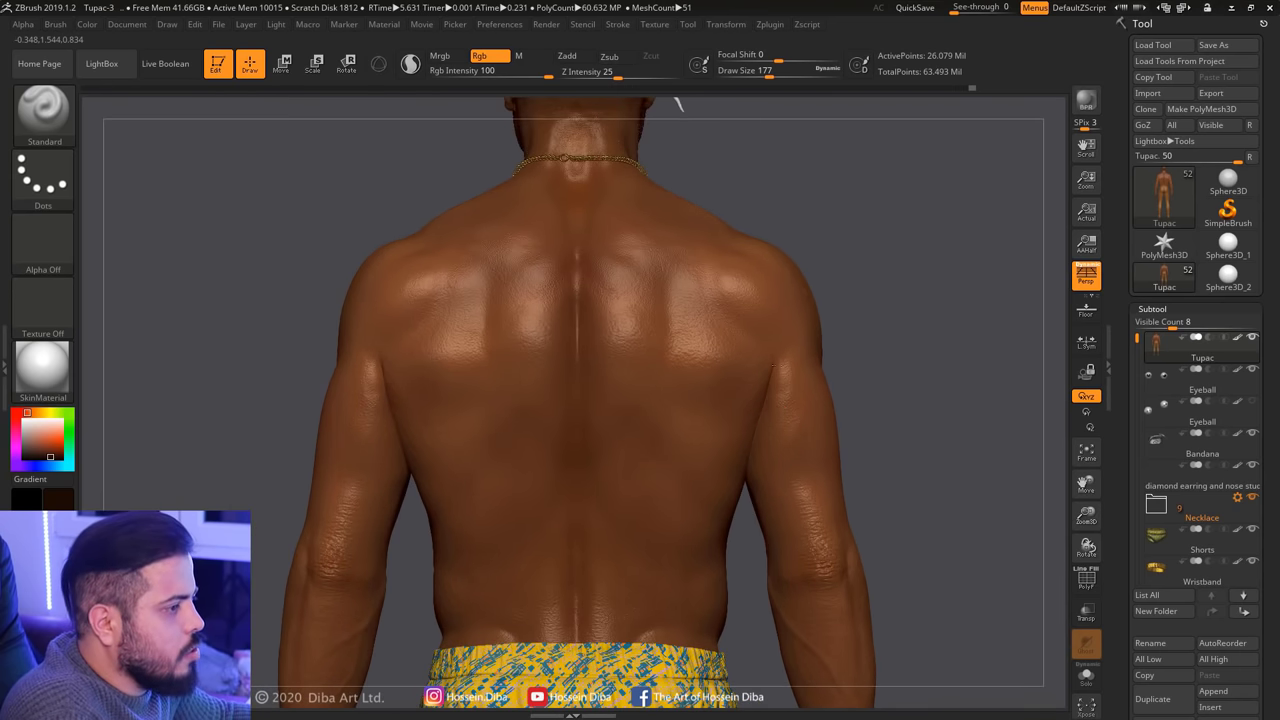
Blend mid-brown into the back and shade the forearms and hands with dark red-brown at Draw Size 177
{"action": "left_click_drag", "start_coordinate": [678, 103], "coordinate": [300, 334]}
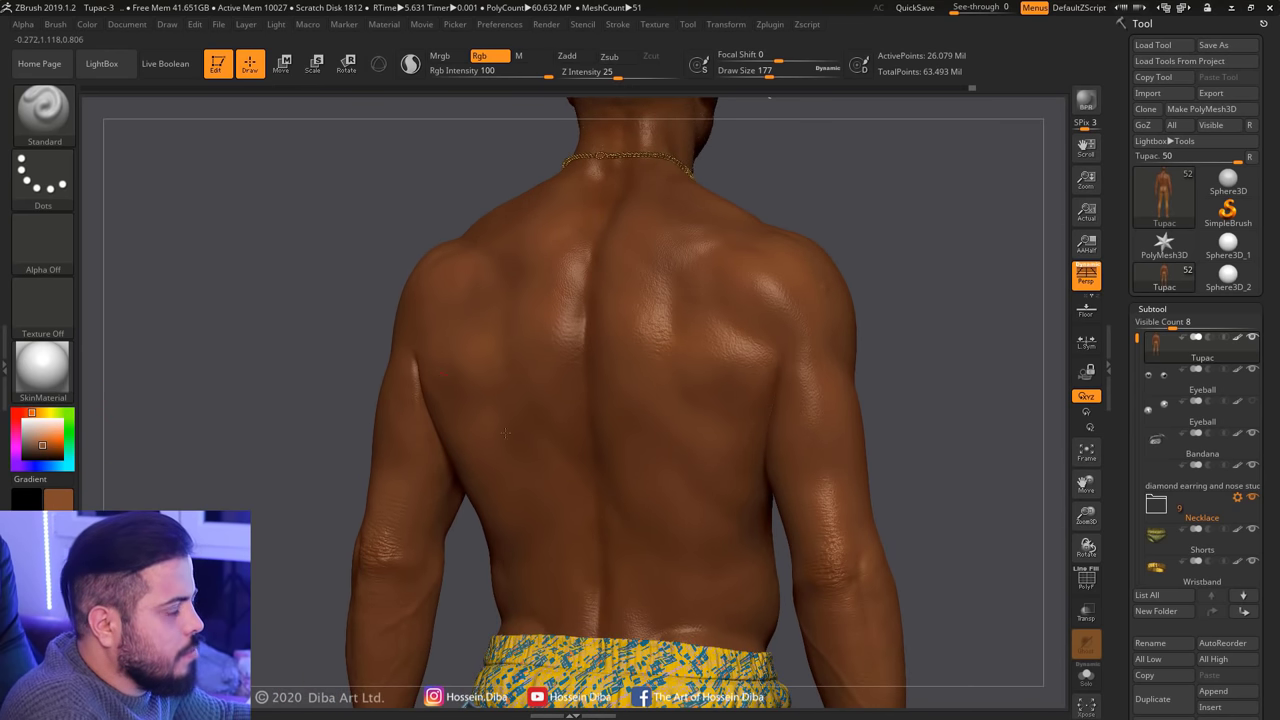
{"action": "left_click_drag", "start_coordinate": [1086, 484], "coordinate": [1095, 367]}
{"action": "left_click", "coordinate": [50, 452]}
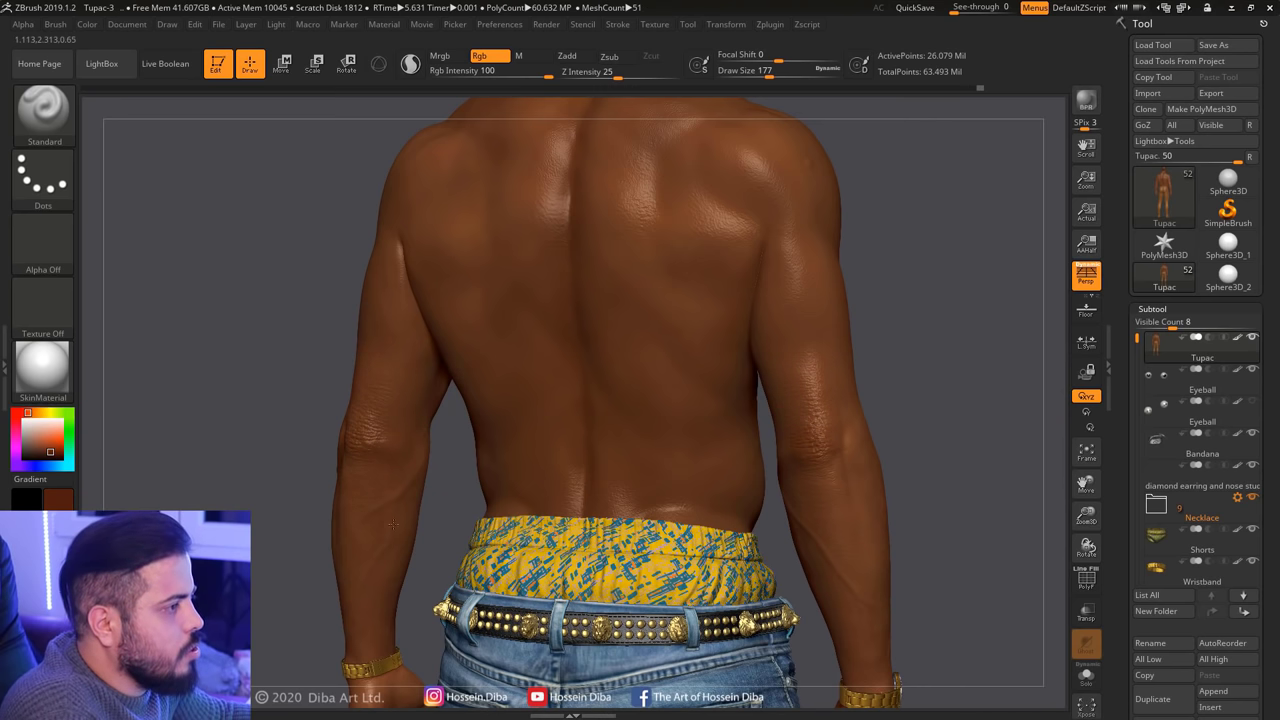
{"action": "left_click_drag", "start_coordinate": [1086, 484], "coordinate": [1126, 291]}
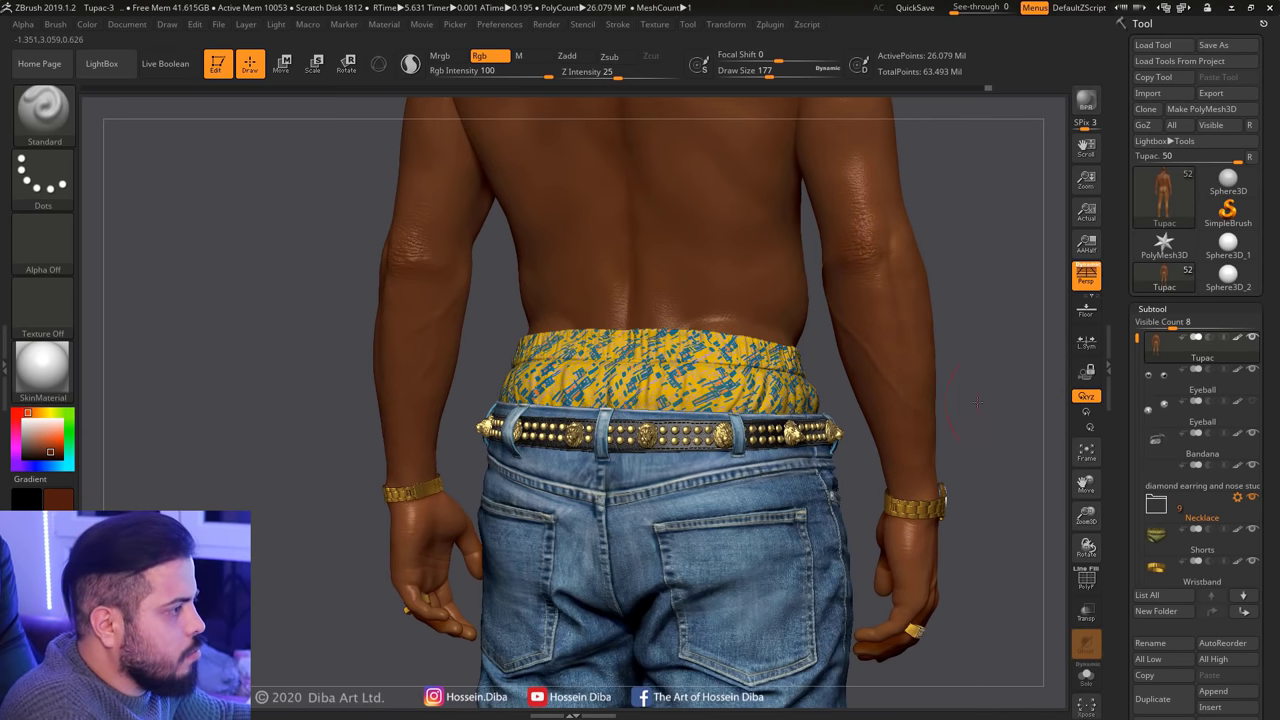
{"action": "left_click_drag", "start_coordinate": [976, 401], "coordinate": [760, 380]}
Isolate the hand and paint the thumbnail a pale greyish pink at Draw Size 17
{"action": "left_click_drag", "start_coordinate": [1086, 484], "coordinate": [1086, 440]}
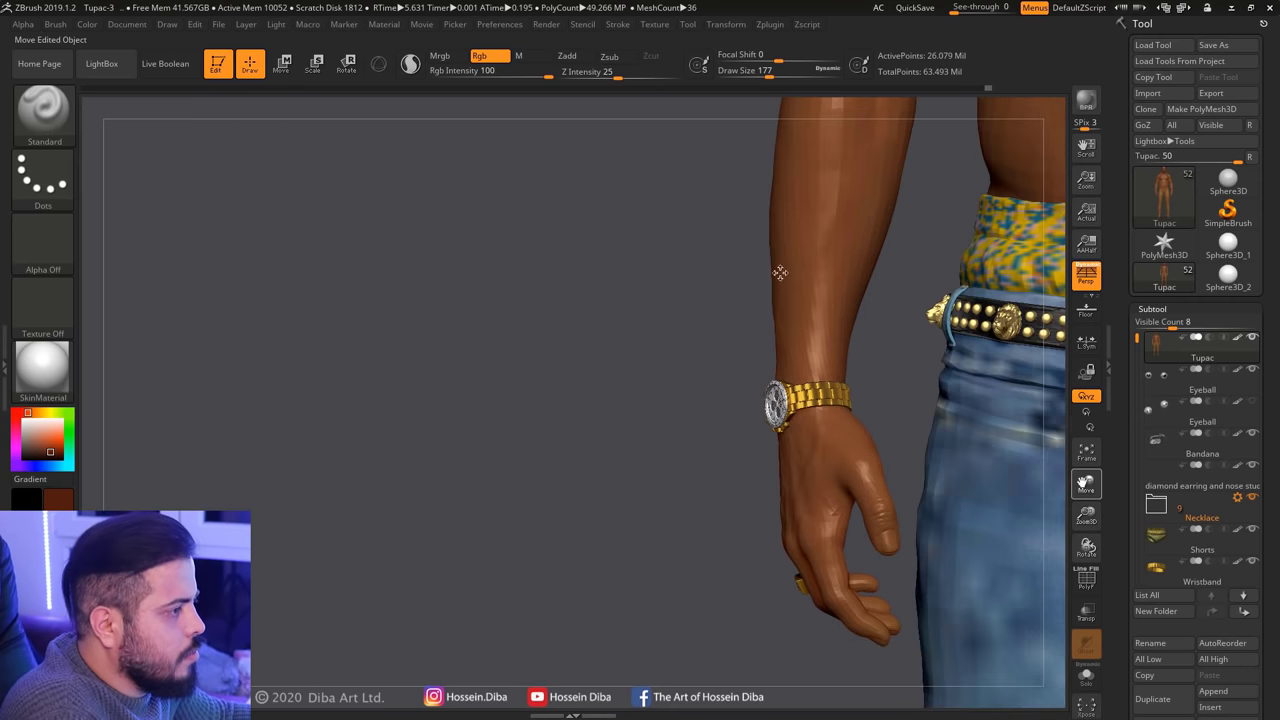
{"action": "left_click_drag", "start_coordinate": [1086, 516], "coordinate": [1086, 470]}
{"action": "mouse_move", "coordinate": [773, 330]}
{"action": "right_mouse_down"}
{"action": "mouse_move", "coordinate": [680, 400]}
{"action": "mouse_move", "coordinate": [480, 440]}
{"action": "right_mouse_up"}
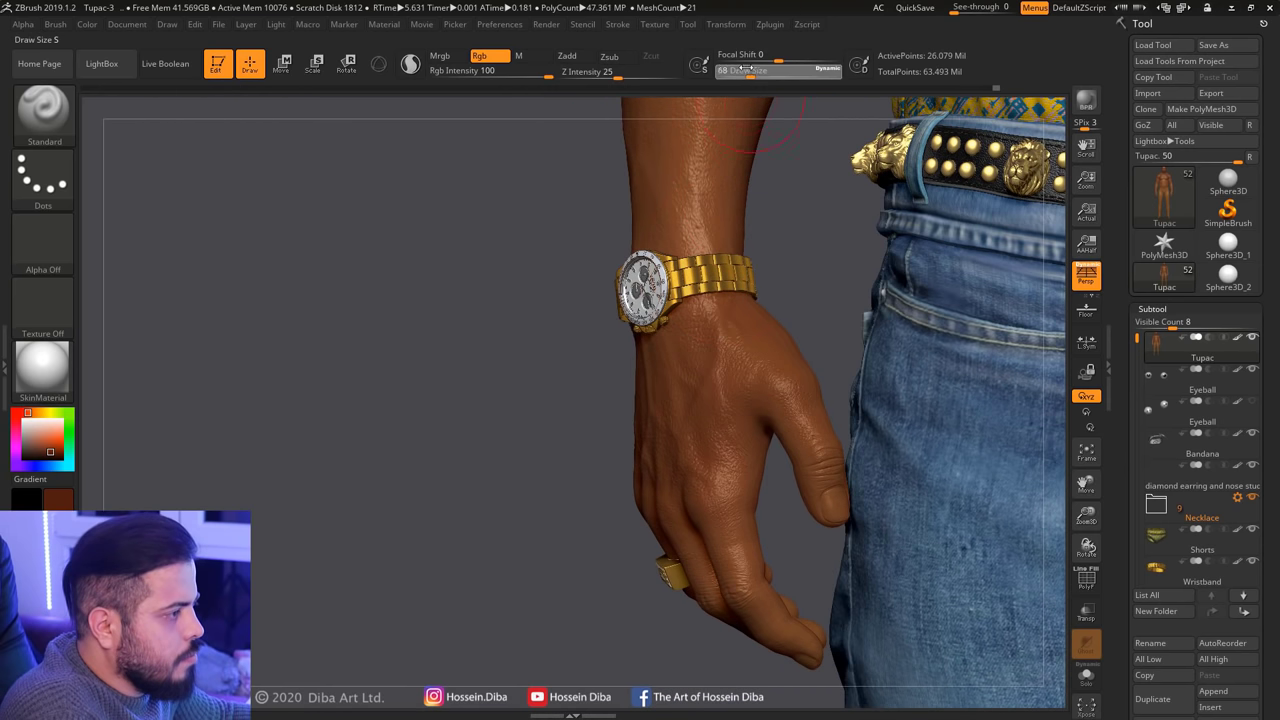
{"action": "left_click_drag", "start_coordinate": [745, 69], "coordinate": [738, 70]}
{"action": "right_click_drag", "start_coordinate": [800, 400], "coordinate": [825, 414]}
{"action": "key", "text": "alt+shift+s"}
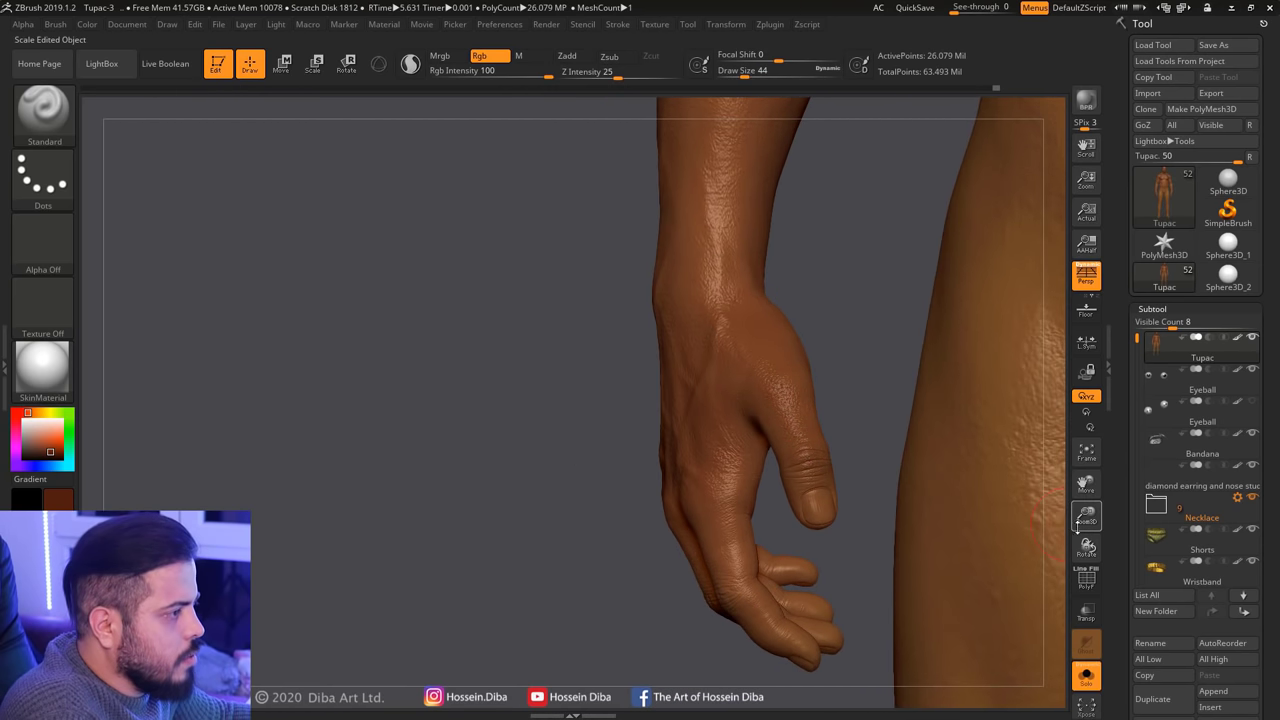
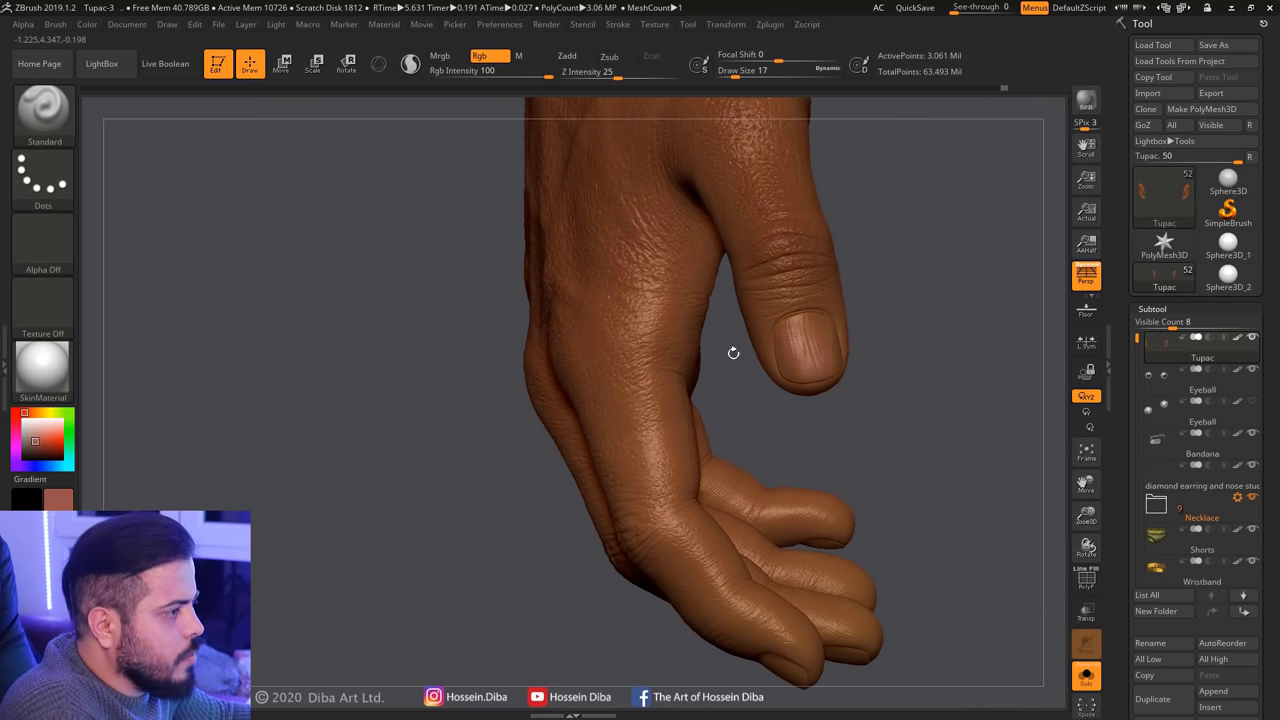
{"action": "left_click_drag", "start_coordinate": [733, 353], "coordinate": [700, 360]}
{"action": "mouse_move", "coordinate": [1041, 519]}
{"action": "left_mouse_down", "text": "alt"}
{"action": "mouse_move", "coordinate": [797, 333]}
{"action": "mouse_move", "coordinate": [740, 360]}
{"action": "left_mouse_up", "text": "alt"}
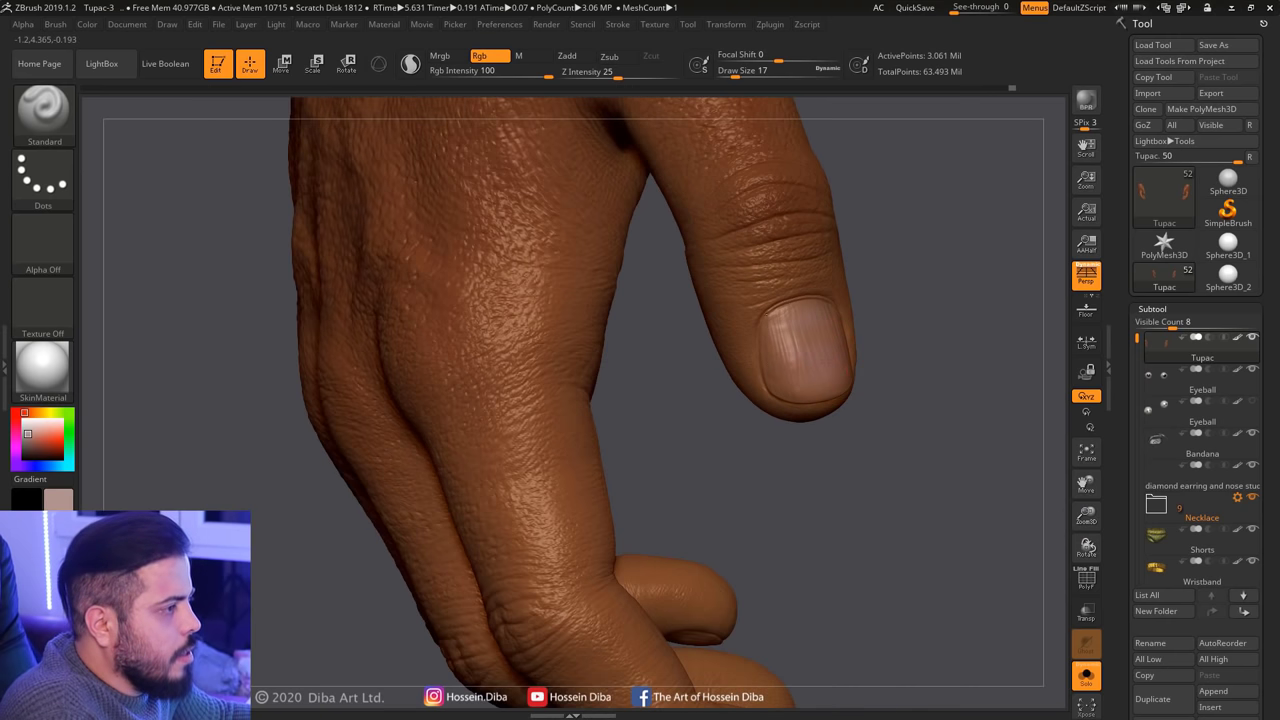
Paint the remaining fingernails of the hand pale greyish pink at Draw Size 17
{"action": "mouse_move", "coordinate": [944, 451]}
{"action": "left_mouse_down"}
{"action": "mouse_move", "coordinate": [543, 469]}
{"action": "mouse_move", "coordinate": [1080, 477]}
{"action": "mouse_move", "coordinate": [737, 411]}
{"action": "mouse_move", "coordinate": [765, 400]}
{"action": "left_mouse_up"}
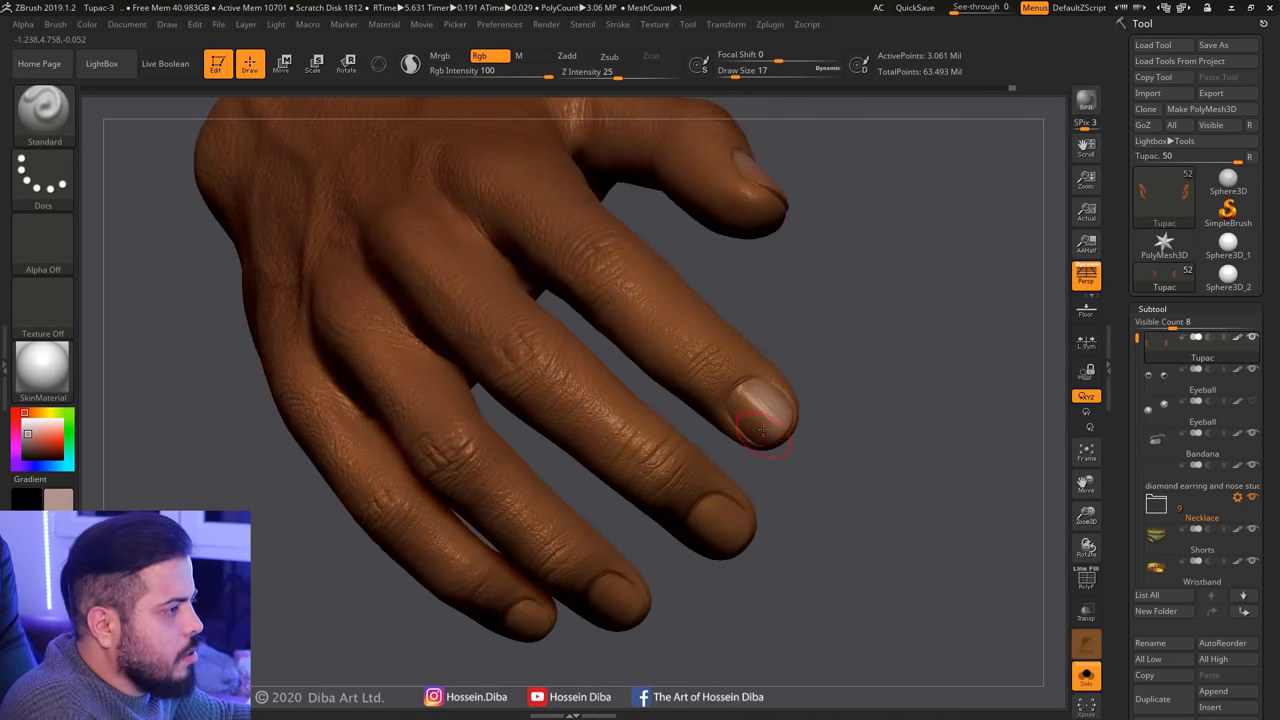
{"action": "left_click_drag", "start_coordinate": [749, 423], "coordinate": [762, 408]}
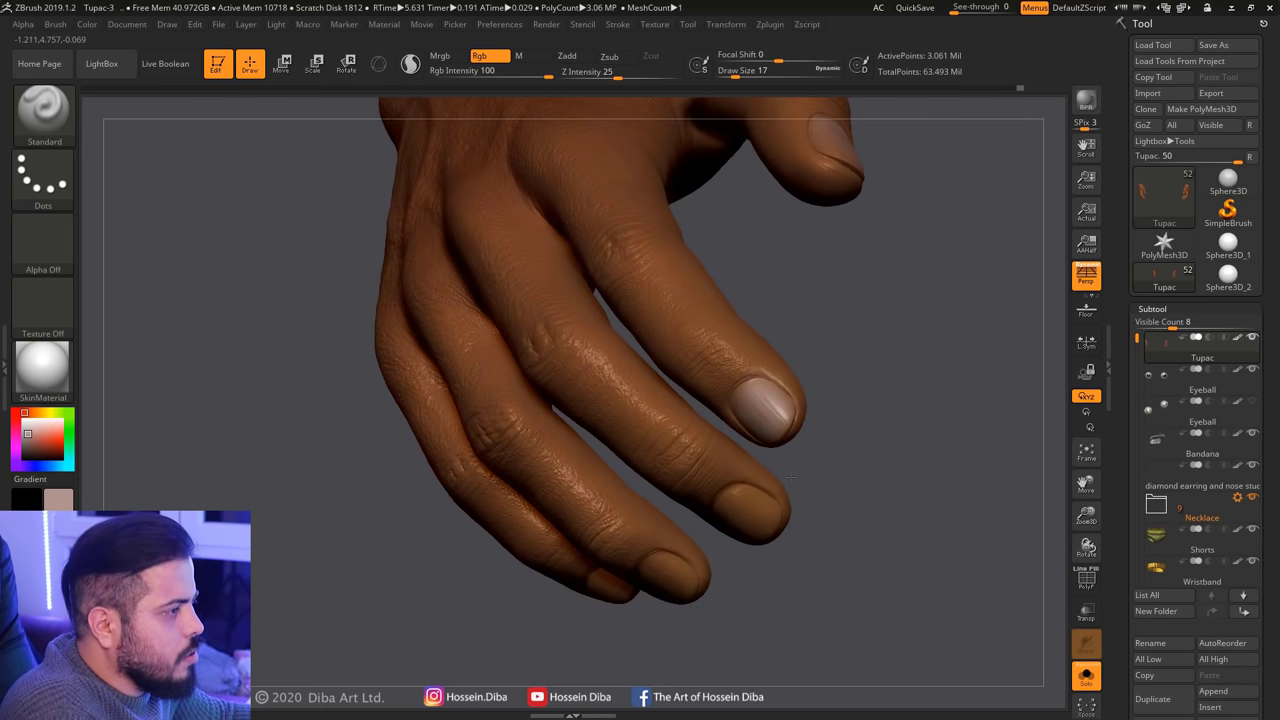
{"action": "mouse_move", "coordinate": [790, 479]}
{"action": "left_mouse_down"}
{"action": "mouse_move", "coordinate": [517, 489]}
{"action": "mouse_move", "coordinate": [1066, 494]}
{"action": "mouse_move", "coordinate": [858, 430]}
{"action": "mouse_move", "coordinate": [845, 405]}
{"action": "left_mouse_up"}
{"action": "mouse_move", "coordinate": [716, 450]}
{"action": "left_mouse_down"}
{"action": "mouse_move", "coordinate": [710, 420]}
{"action": "mouse_move", "coordinate": [700, 440]}
{"action": "mouse_move", "coordinate": [712, 424]}
{"action": "left_mouse_up"}
{"action": "left_click_drag", "start_coordinate": [626, 430], "coordinate": [623, 423]}
{"action": "mouse_move", "coordinate": [540, 470]}
{"action": "left_mouse_down"}
{"action": "mouse_move", "coordinate": [491, 474]}
{"action": "mouse_move", "coordinate": [482, 460]}
{"action": "mouse_move", "coordinate": [1030, 478]}
{"action": "mouse_move", "coordinate": [983, 446]}
{"action": "mouse_move", "coordinate": [750, 460]}
{"action": "mouse_move", "coordinate": [430, 434]}
{"action": "mouse_move", "coordinate": [592, 477]}
{"action": "mouse_move", "coordinate": [1063, 491]}
{"action": "mouse_move", "coordinate": [766, 414]}
{"action": "left_mouse_up"}
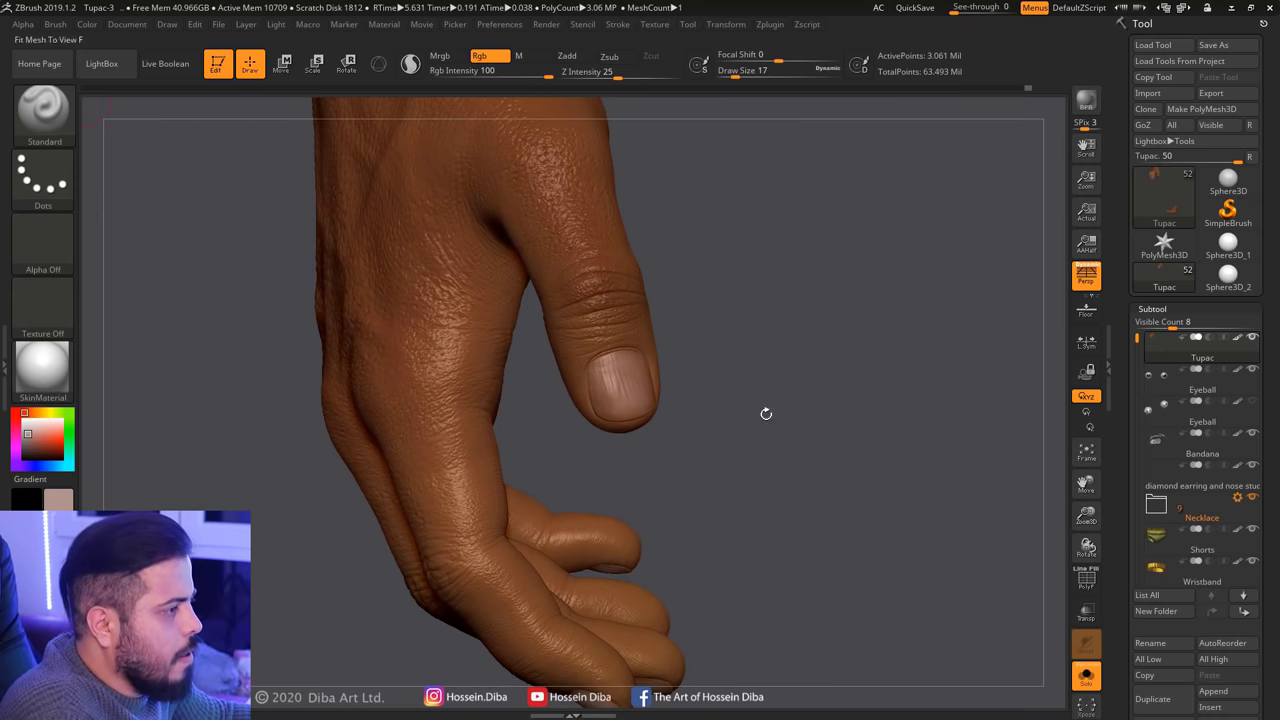
Tint the thumbnail with dark red at Draw Size 17 and line its edge in near-black at Draw Size 3
{"action": "mouse_move", "coordinate": [1086, 515]}
{"action": "left_mouse_down"}
{"action": "mouse_move", "coordinate": [1086, 488]}
{"action": "mouse_move", "coordinate": [1131, 498]}
{"action": "mouse_move", "coordinate": [620, 362]}
{"action": "left_mouse_up"}
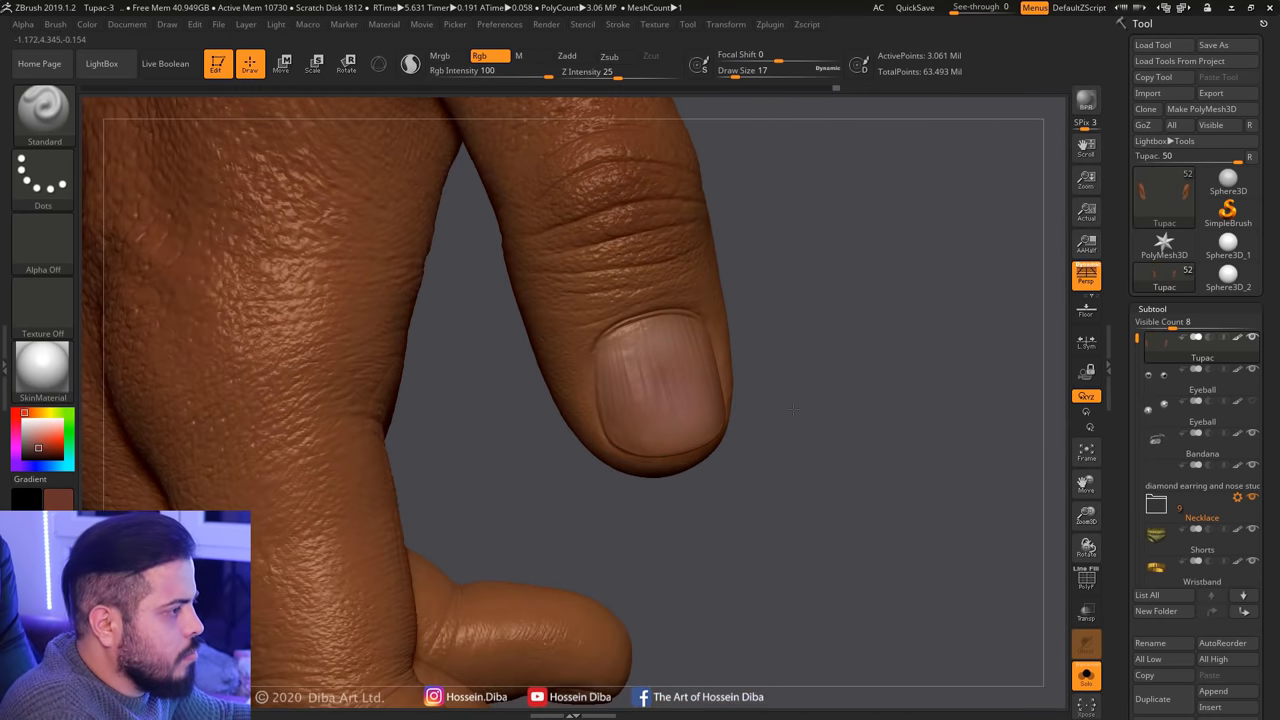
{"action": "left_click_drag", "start_coordinate": [794, 409], "coordinate": [702, 346]}
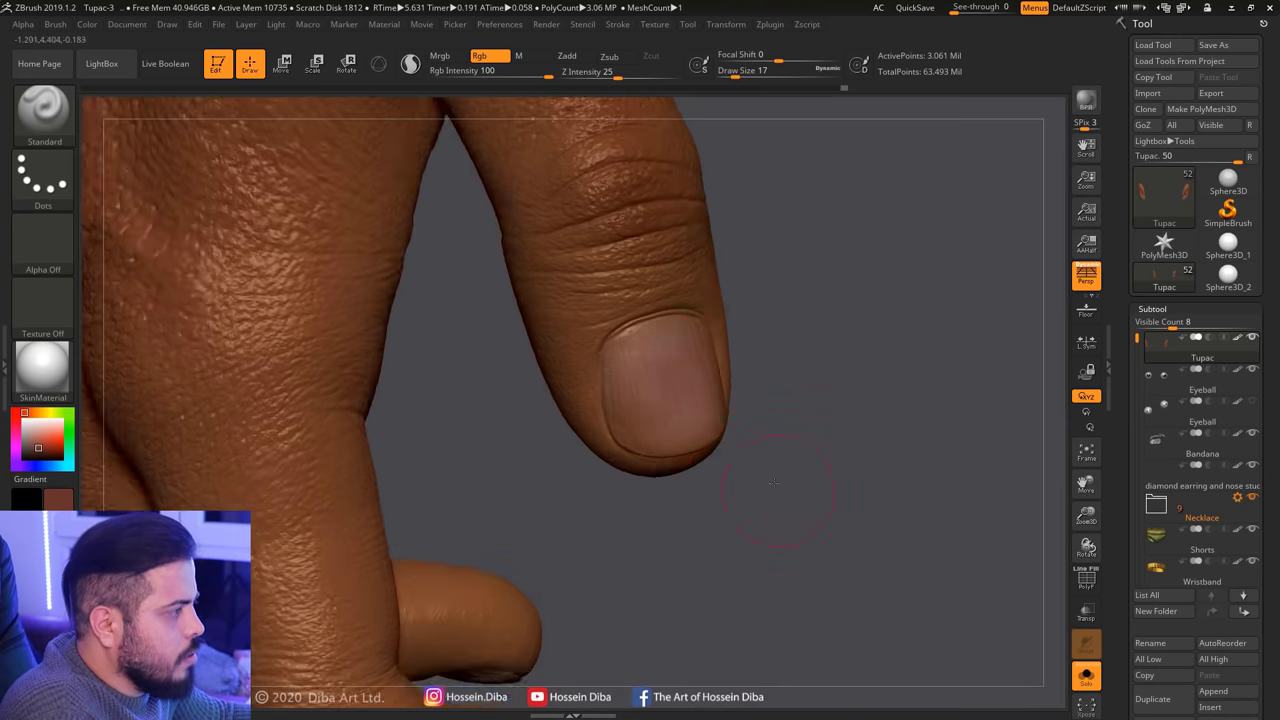
{"action": "left_click_drag", "start_coordinate": [773, 483], "coordinate": [91, 443]}
{"action": "left_click_drag", "start_coordinate": [778, 63], "coordinate": [724, 63]}
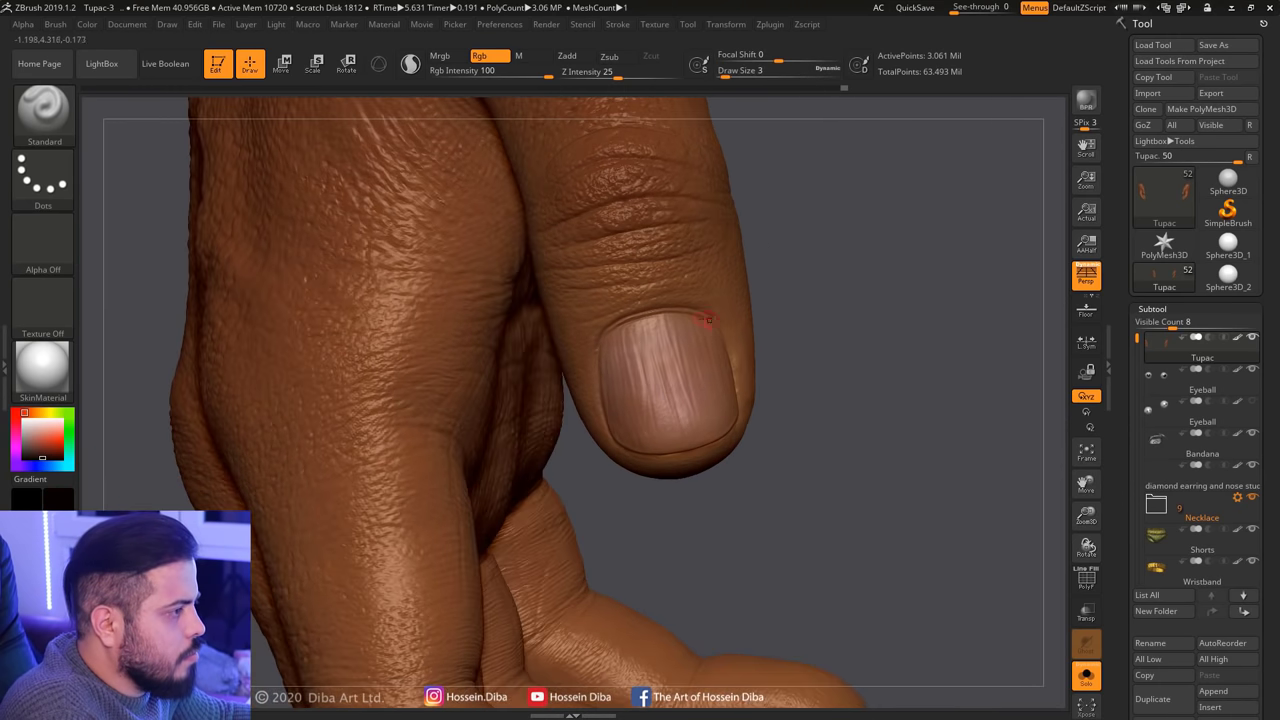
{"action": "left_click_drag", "start_coordinate": [880, 420], "coordinate": [960, 420]}
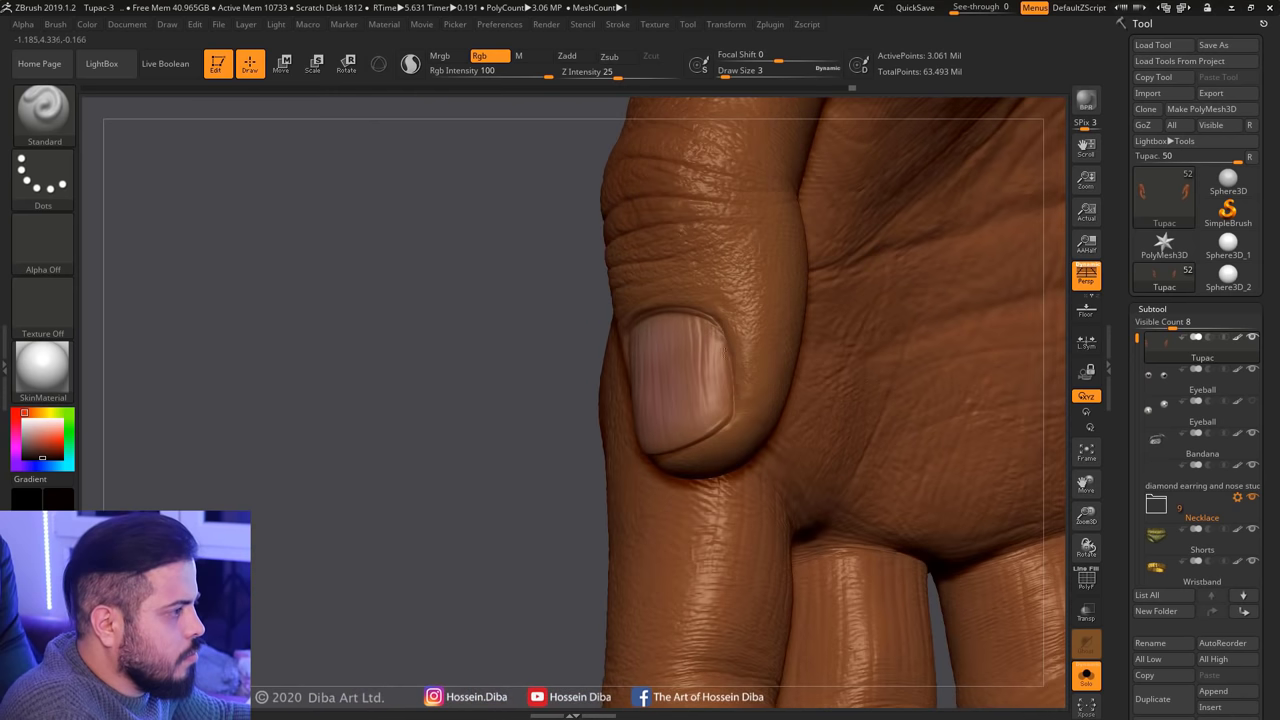
{"action": "left_click_drag", "start_coordinate": [657, 323], "coordinate": [540, 332]}
{"action": "left_click_drag", "start_coordinate": [805, 453], "coordinate": [1056, 510]}
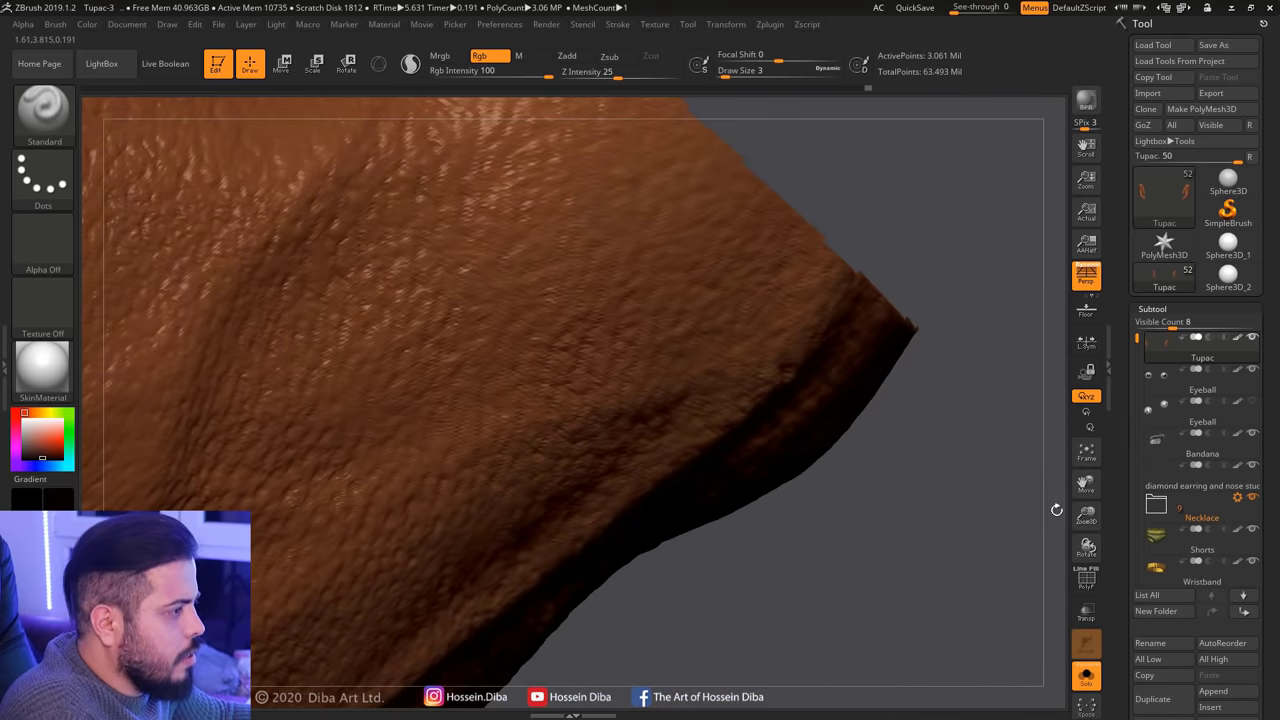
{"action": "key", "text": "f"}
Lighten the thumbnail and the fingernails with off-white at Draw Size 14
{"action": "left_click_drag", "start_coordinate": [866, 466], "coordinate": [696, 383]}
{"action": "left_click_drag", "start_coordinate": [604, 496], "coordinate": [614, 450]}
{"action": "left_click_drag", "start_coordinate": [858, 416], "coordinate": [450, 430]}
{"action": "mouse_move", "coordinate": [42, 440]}
{"action": "left_mouse_down"}
{"action": "mouse_move", "coordinate": [692, 363]}
{"action": "mouse_move", "coordinate": [622, 367]}
{"action": "left_mouse_up"}
{"action": "mouse_move", "coordinate": [564, 420]}
{"action": "left_mouse_down"}
{"action": "mouse_move", "coordinate": [703, 442]}
{"action": "mouse_move", "coordinate": [655, 455]}
{"action": "mouse_move", "coordinate": [720, 420]}
{"action": "left_mouse_up"}
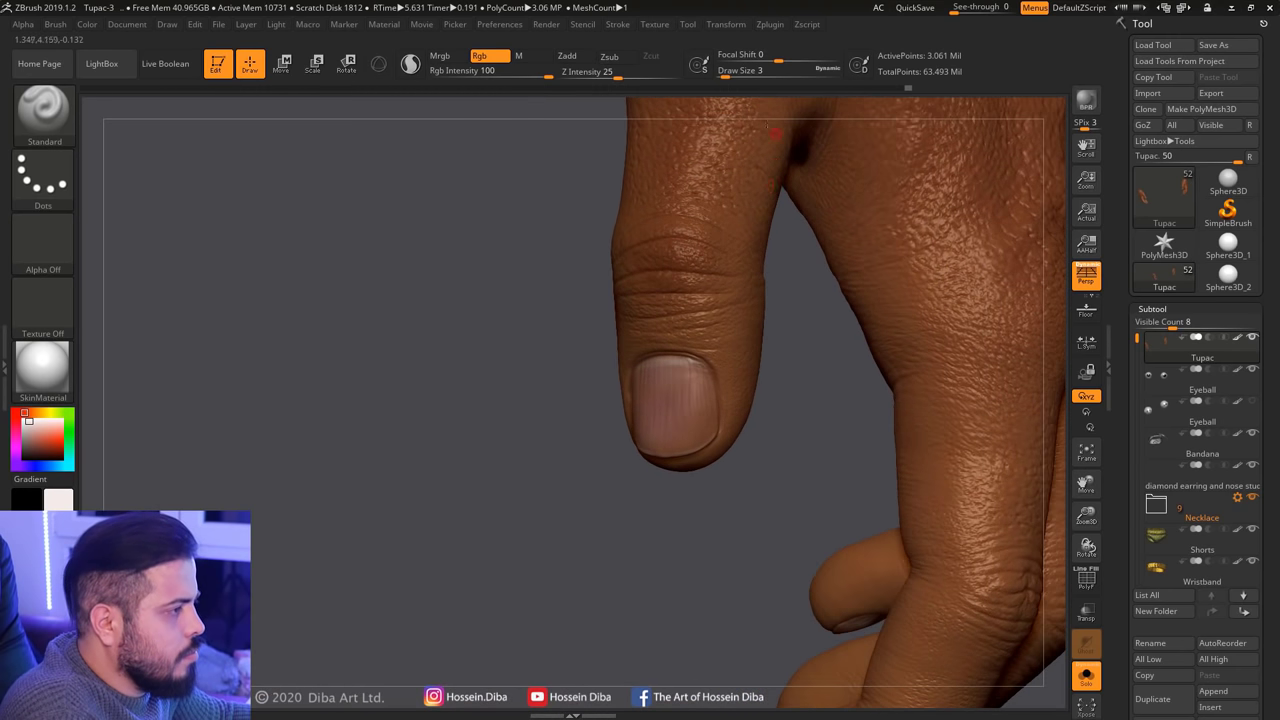
{"action": "left_click_drag", "start_coordinate": [722, 70], "coordinate": [731, 70]}
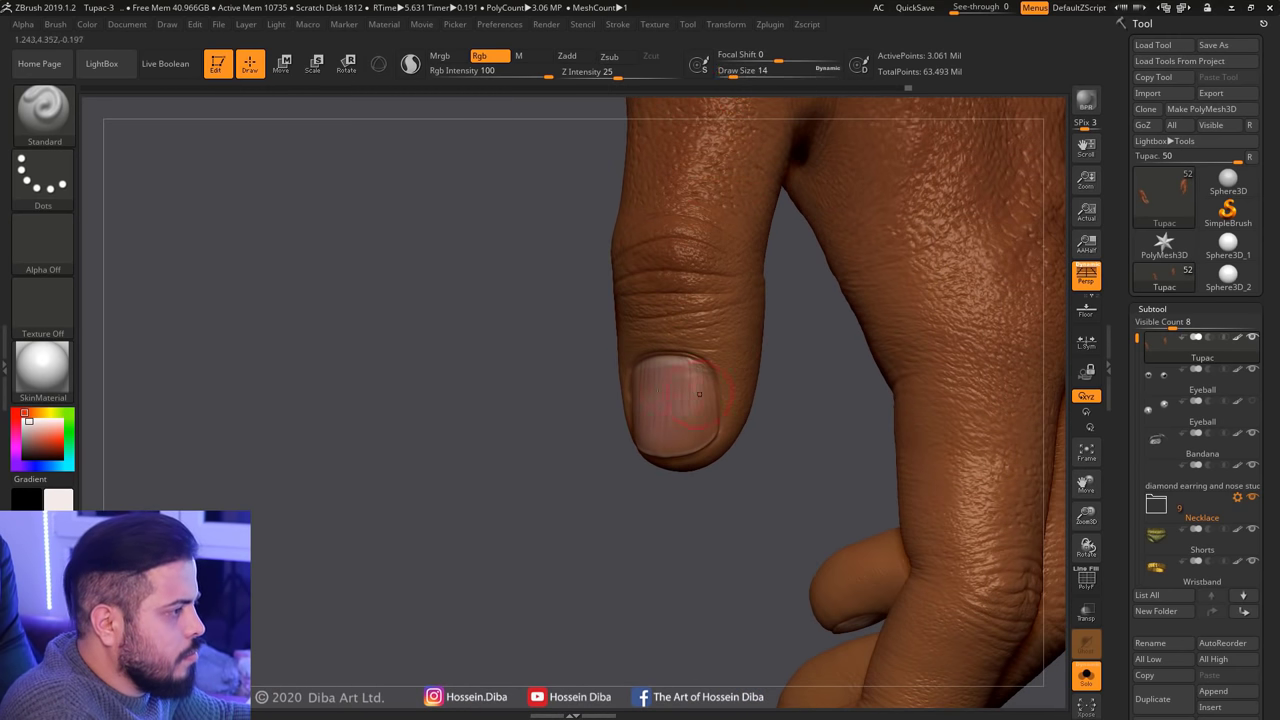
{"action": "left_click_drag", "start_coordinate": [1086, 516], "coordinate": [914, 457]}
{"action": "left_click_drag", "start_coordinate": [1065, 492], "coordinate": [490, 283]}
{"action": "left_click_drag", "start_coordinate": [1086, 516], "coordinate": [1080, 495]}
{"action": "left_click_drag", "start_coordinate": [868, 432], "coordinate": [808, 486]}
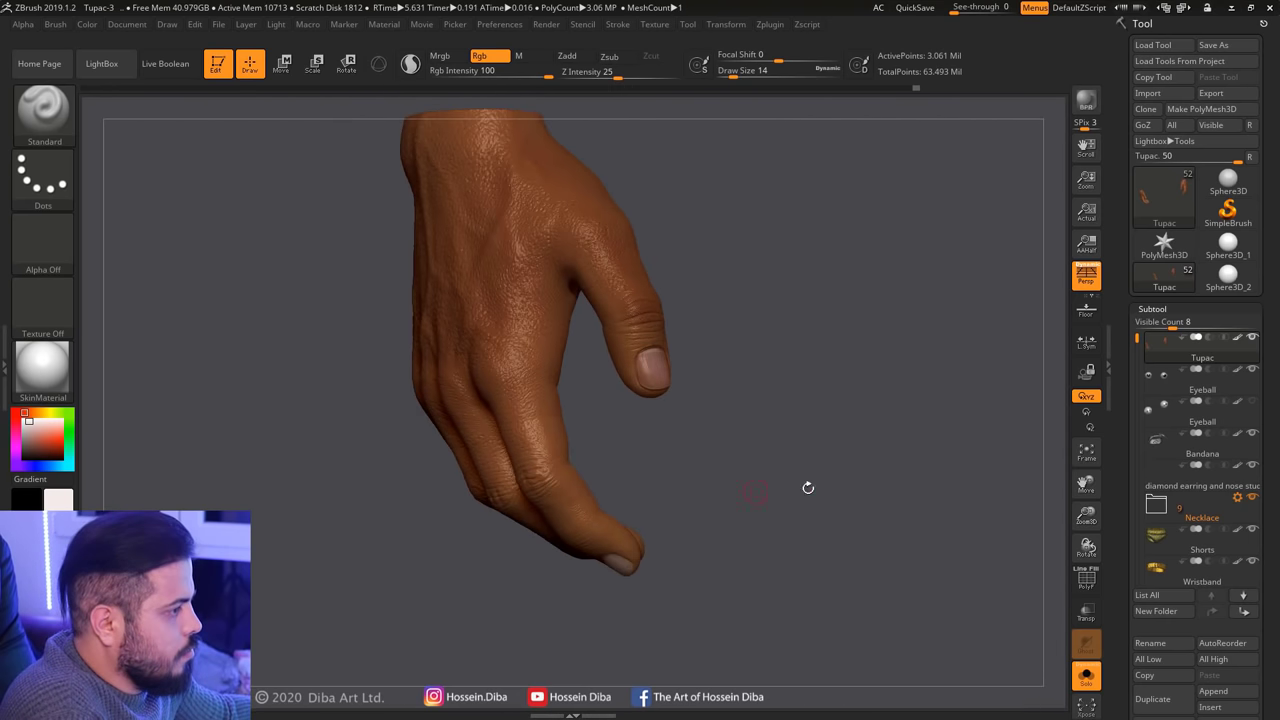
{"action": "left_click_drag", "start_coordinate": [1086, 516], "coordinate": [1080, 486]}
Tint the fingernails with a muted red at Draw Size 14
{"action": "left_click_drag", "start_coordinate": [850, 470], "coordinate": [109, 447]}
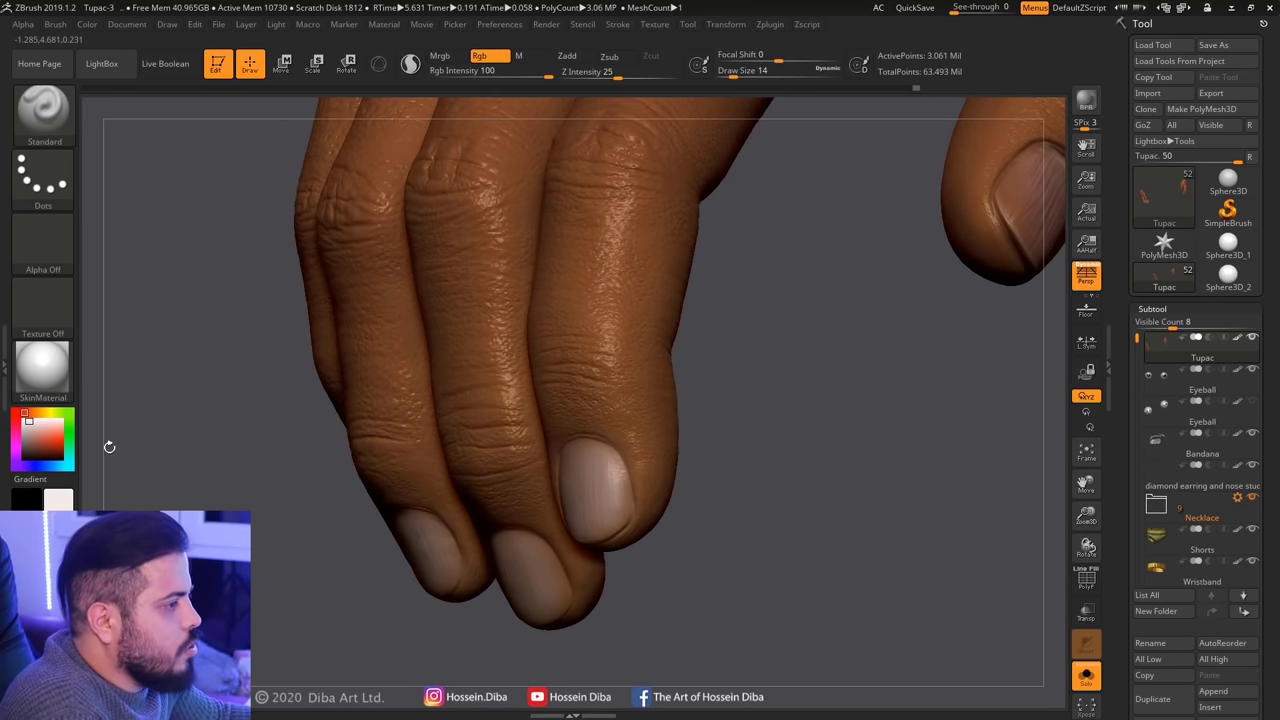
{"action": "left_click_drag", "start_coordinate": [640, 650], "coordinate": [783, 445]}
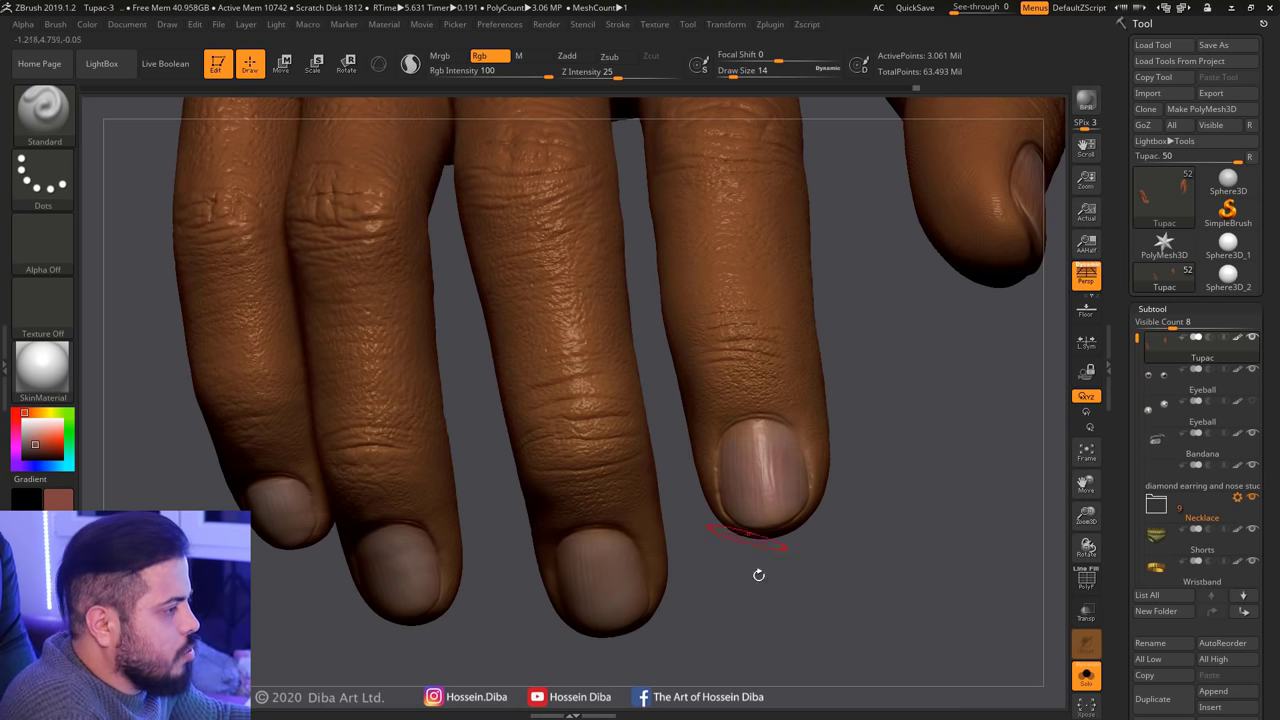
{"action": "left_click_drag", "start_coordinate": [758, 574], "coordinate": [612, 590]}
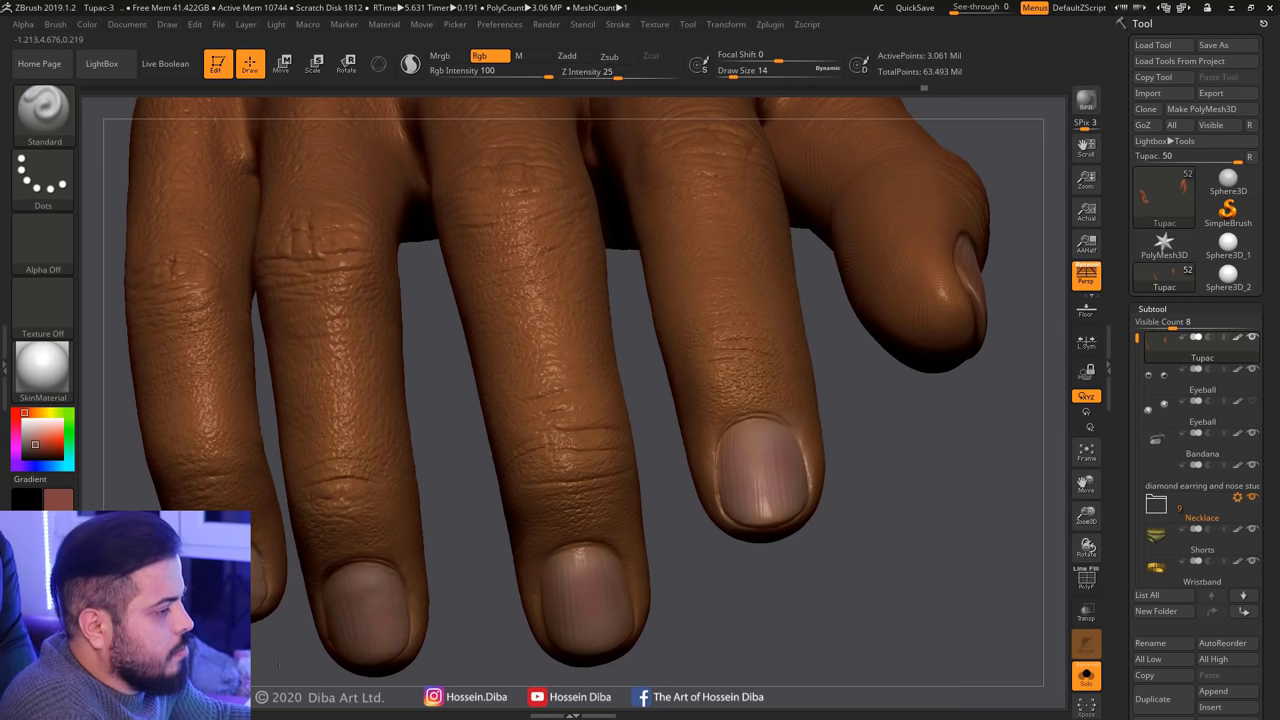
Paint thin white edges along the fingernail tips at Draw Size 3
{"action": "left_click_drag", "start_coordinate": [800, 200], "coordinate": [774, 189]}
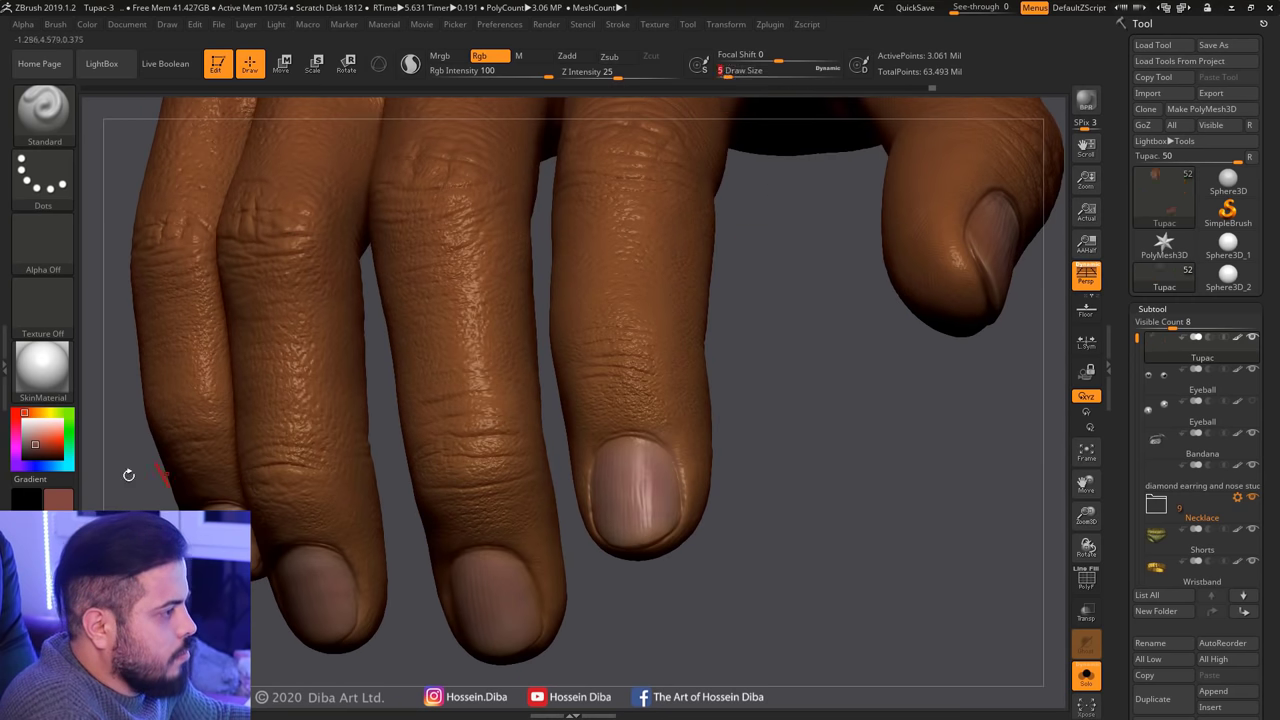
{"action": "mouse_move", "coordinate": [860, 500]}
{"action": "left_mouse_down"}
{"action": "mouse_move", "coordinate": [894, 517]}
{"action": "mouse_move", "coordinate": [617, 453]}
{"action": "left_mouse_up"}
{"action": "left_click_drag", "start_coordinate": [950, 500], "coordinate": [846, 398]}
{"action": "mouse_move", "coordinate": [846, 468]}
{"action": "left_mouse_down"}
{"action": "mouse_move", "coordinate": [840, 380]}
{"action": "mouse_move", "coordinate": [815, 410]}
{"action": "left_mouse_up"}
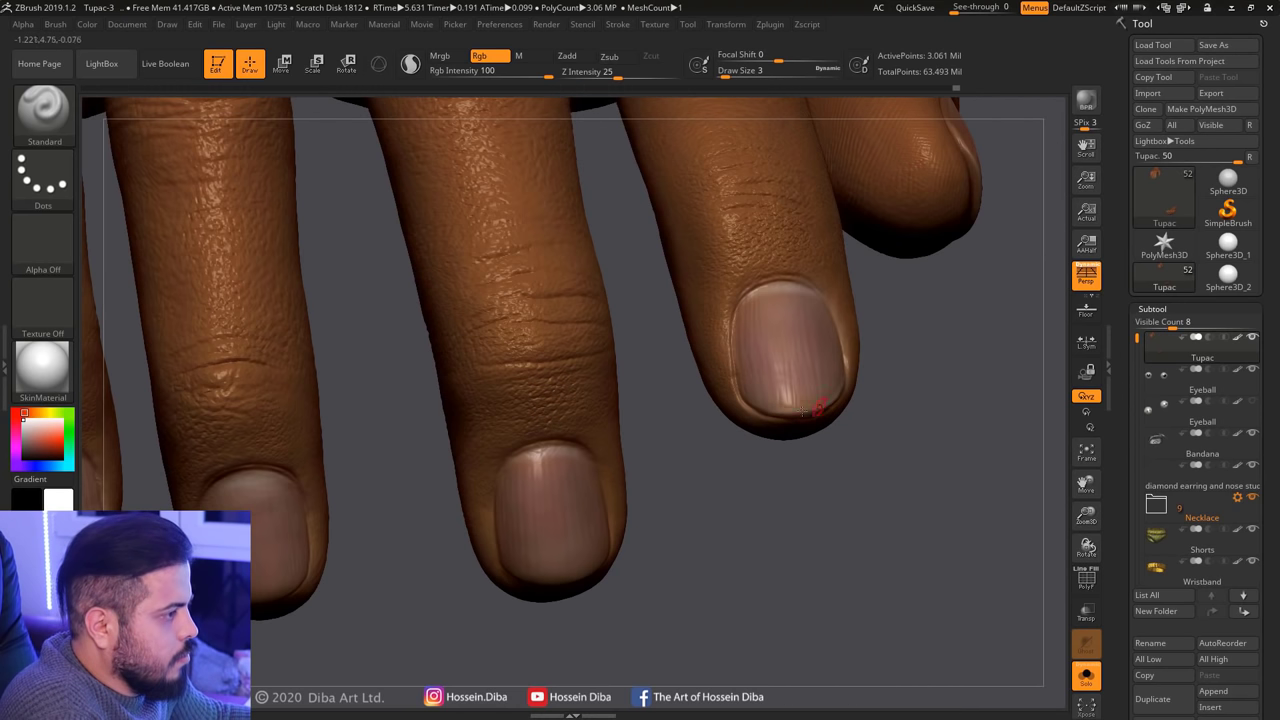
{"action": "left_click_drag", "start_coordinate": [700, 600], "coordinate": [843, 520]}
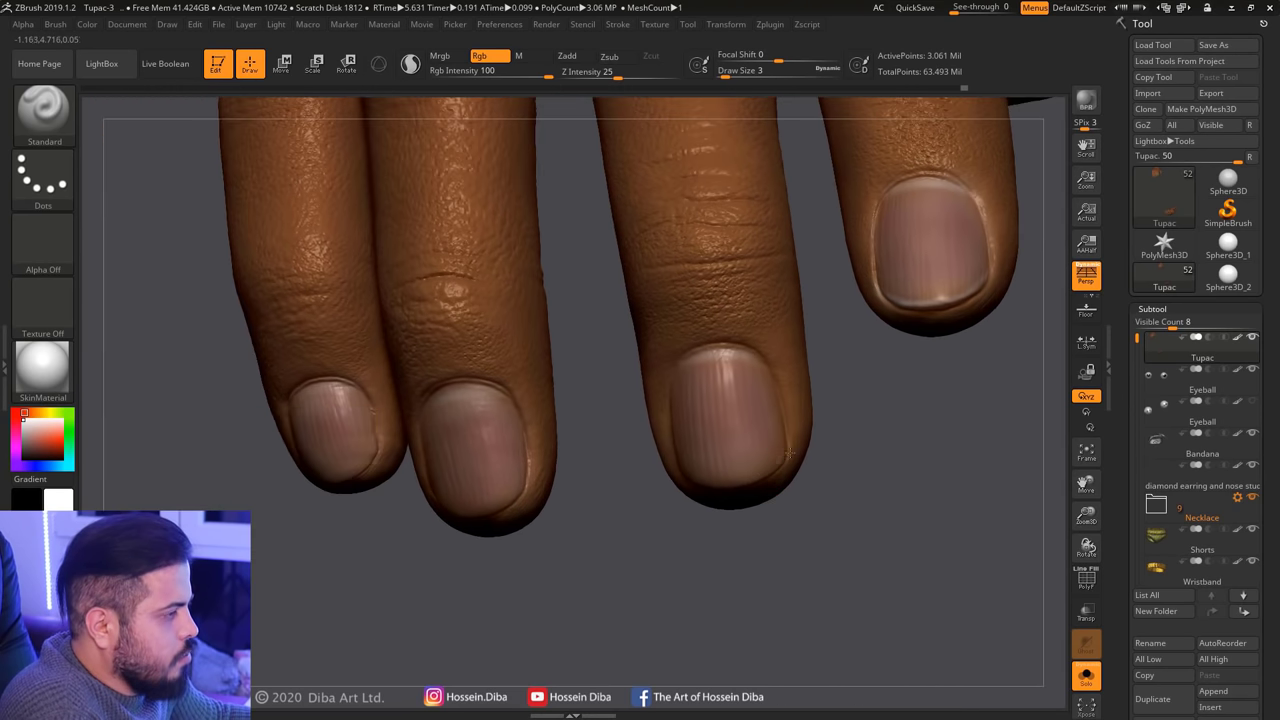
{"action": "mouse_move", "coordinate": [614, 530]}
{"action": "left_mouse_down"}
{"action": "mouse_move", "coordinate": [560, 540]}
{"action": "mouse_move", "coordinate": [445, 520]}
{"action": "mouse_move", "coordinate": [489, 534]}
{"action": "mouse_move", "coordinate": [900, 460]}
{"action": "mouse_move", "coordinate": [776, 499]}
{"action": "mouse_move", "coordinate": [748, 474]}
{"action": "mouse_move", "coordinate": [1083, 500]}
{"action": "mouse_move", "coordinate": [1060, 480]}
{"action": "left_mouse_up"}
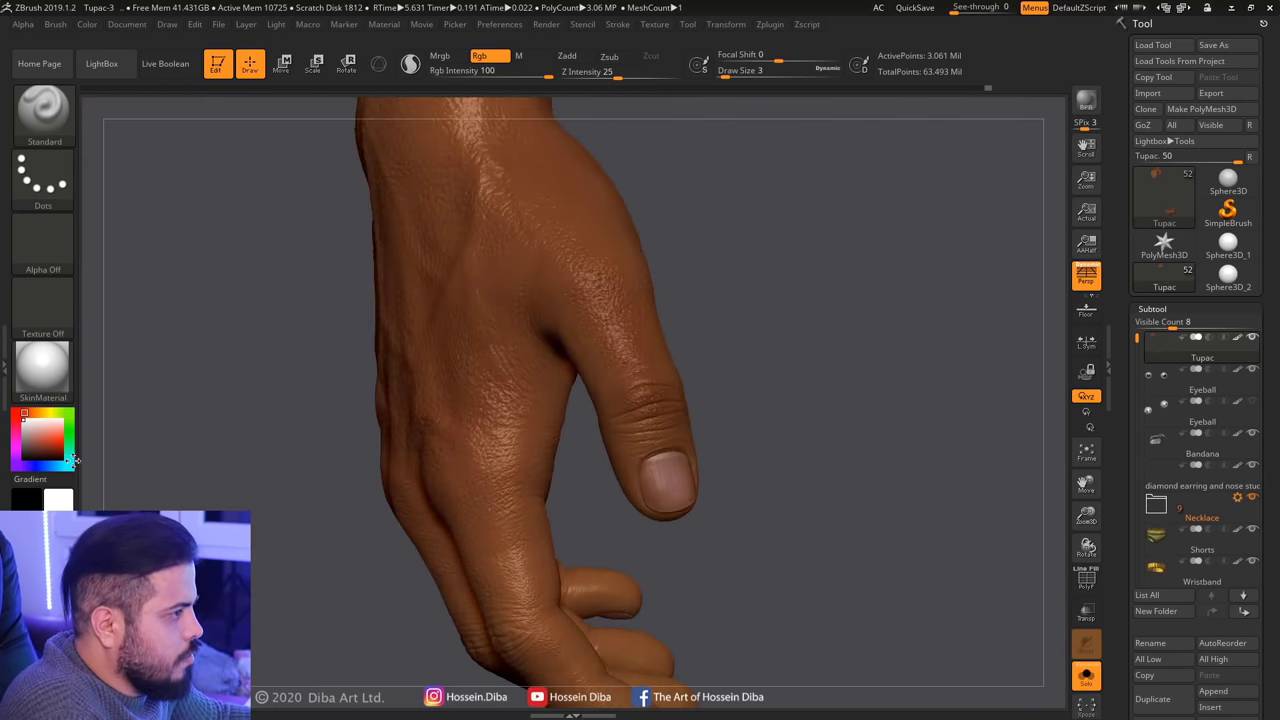
Redden the knuckles and finger joints with dark red at Draw Size 39
{"action": "left_click", "coordinate": [42, 447]}
{"action": "key", "text": "s"}
{"action": "mouse_move", "coordinate": [673, 408]}
{"action": "left_mouse_down"}
{"action": "mouse_move", "coordinate": [661, 434]}
{"action": "mouse_move", "coordinate": [705, 410]}
{"action": "left_mouse_up"}
{"action": "mouse_move", "coordinate": [450, 400]}
{"action": "left_mouse_down"}
{"action": "mouse_move", "coordinate": [1086, 515]}
{"action": "mouse_move", "coordinate": [536, 567]}
{"action": "mouse_move", "coordinate": [763, 174]}
{"action": "mouse_move", "coordinate": [593, 497]}
{"action": "left_mouse_up"}
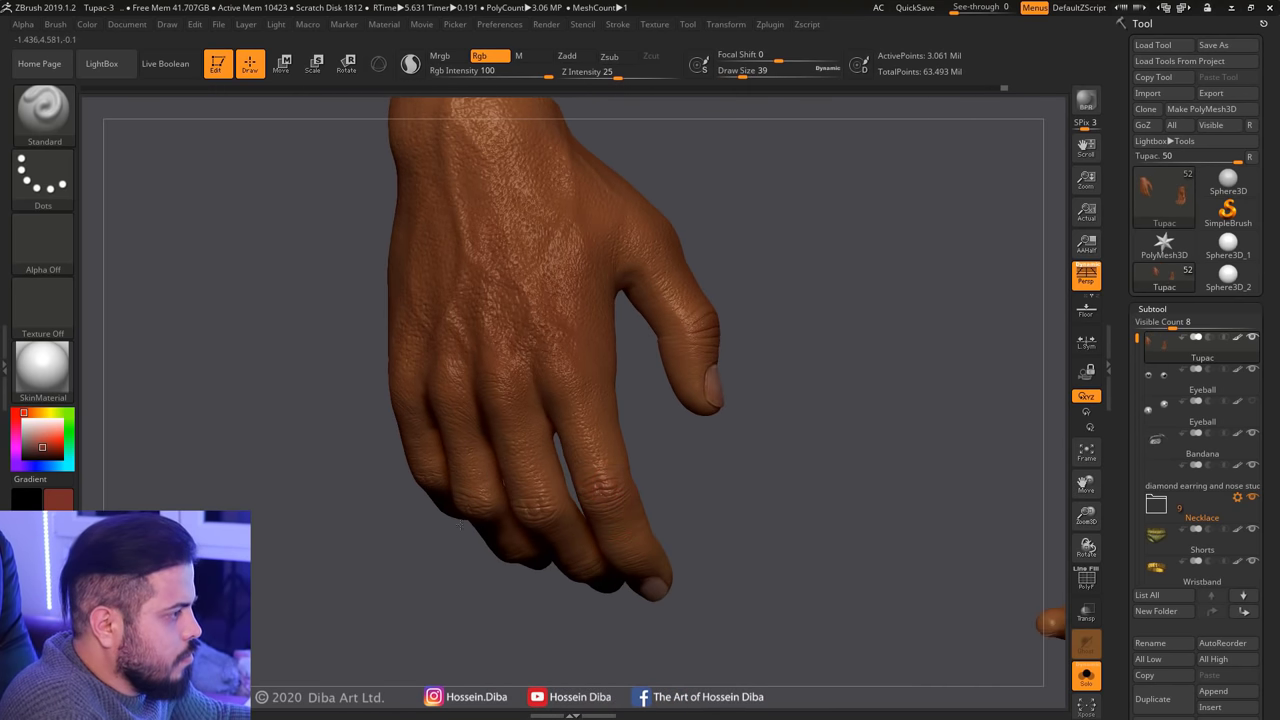
{"action": "left_click_drag", "start_coordinate": [460, 525], "coordinate": [548, 505]}
{"action": "left_click_drag", "start_coordinate": [397, 484], "coordinate": [407, 490]}
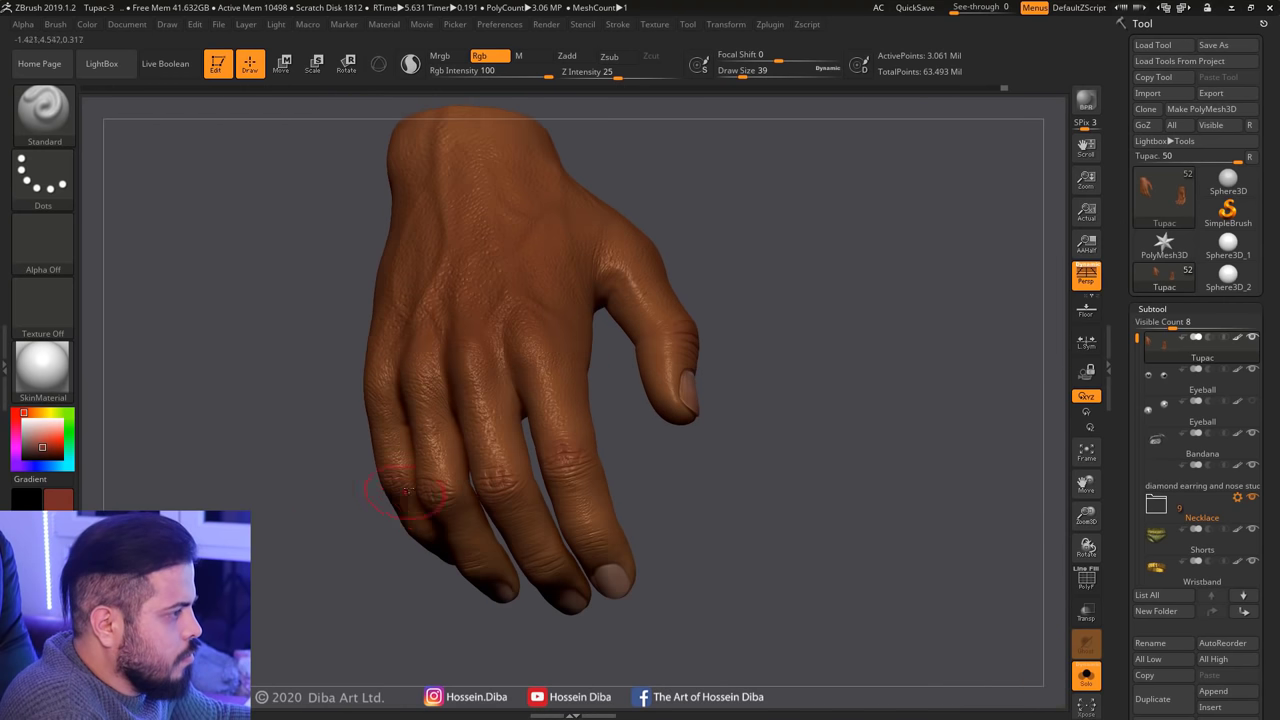
{"action": "left_click_drag", "start_coordinate": [466, 572], "coordinate": [751, 421]}
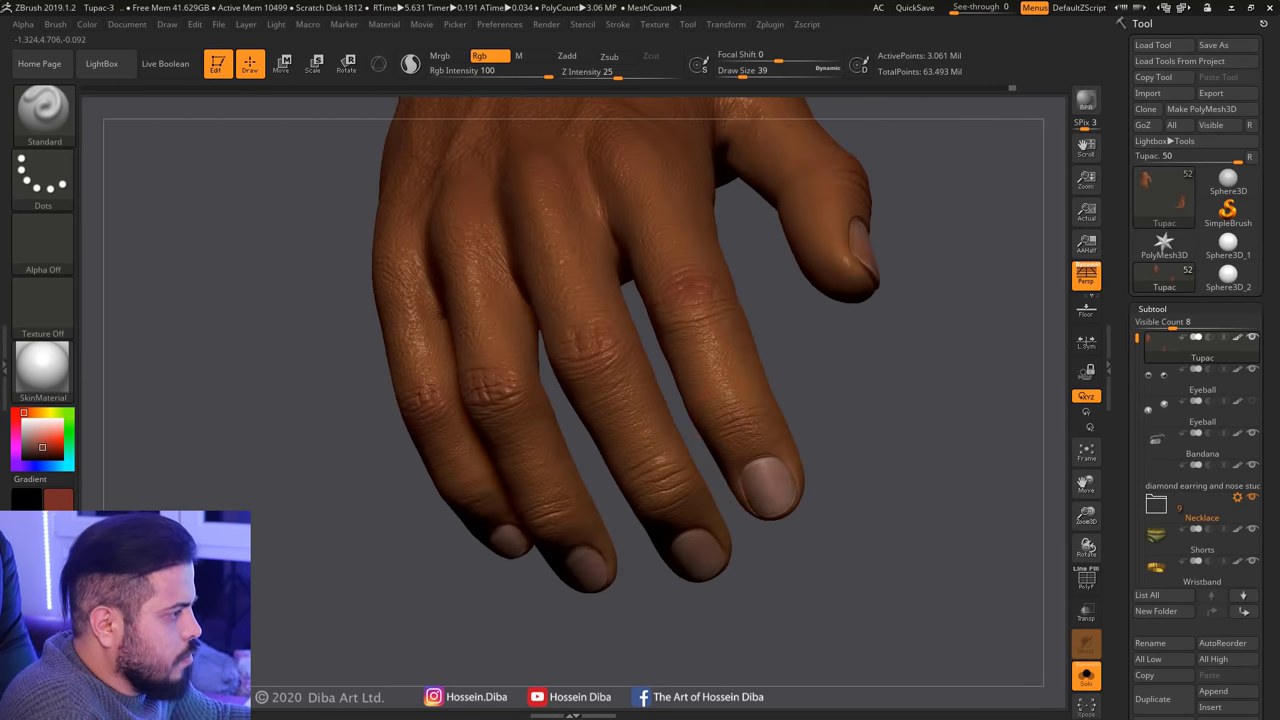
{"action": "left_click_drag", "start_coordinate": [698, 498], "coordinate": [533, 526]}
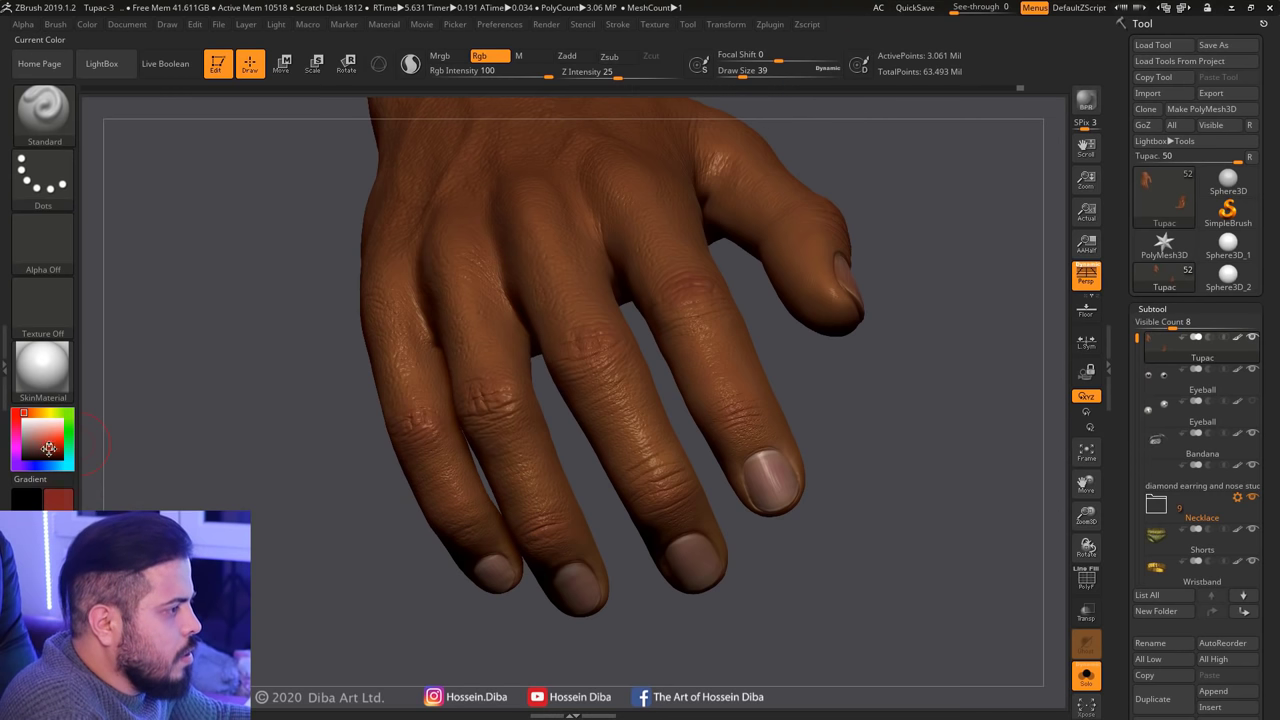
{"action": "left_click_drag", "start_coordinate": [580, 490], "coordinate": [620, 480]}
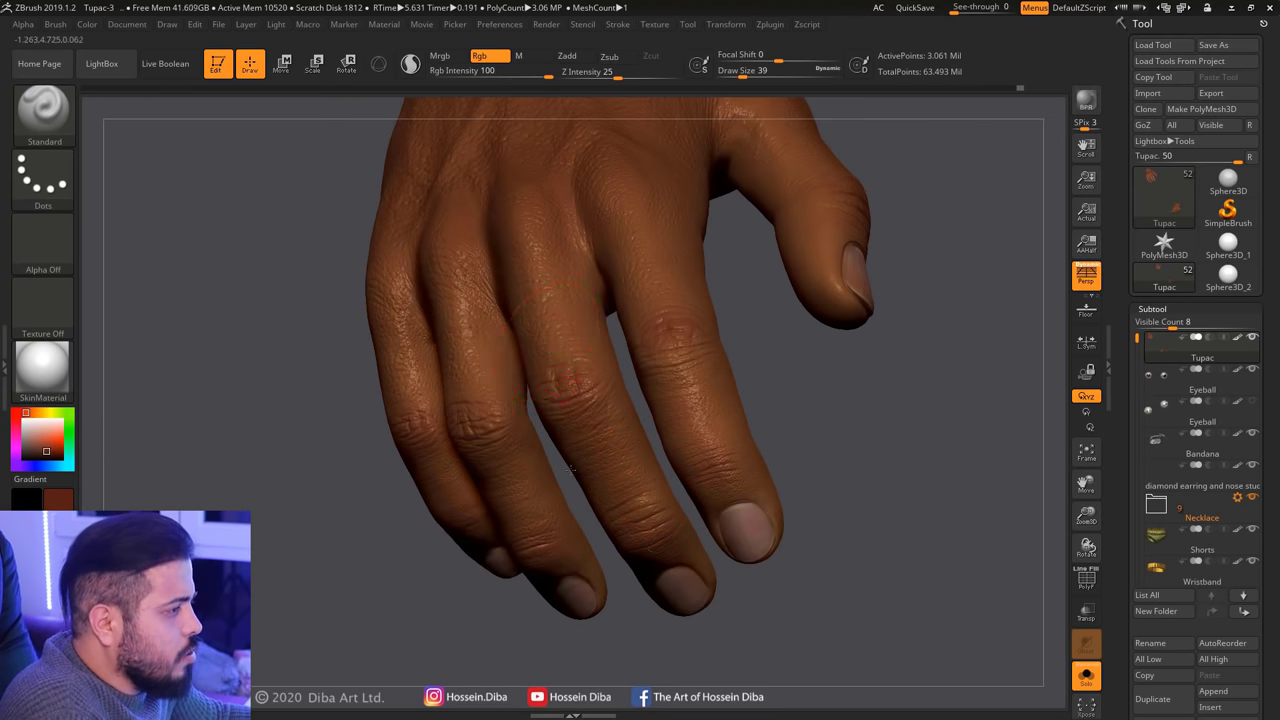
Shade the back of the hand with dark red-brown at Draw Size 68
{"action": "left_click_drag", "start_coordinate": [784, 494], "coordinate": [750, 370]}
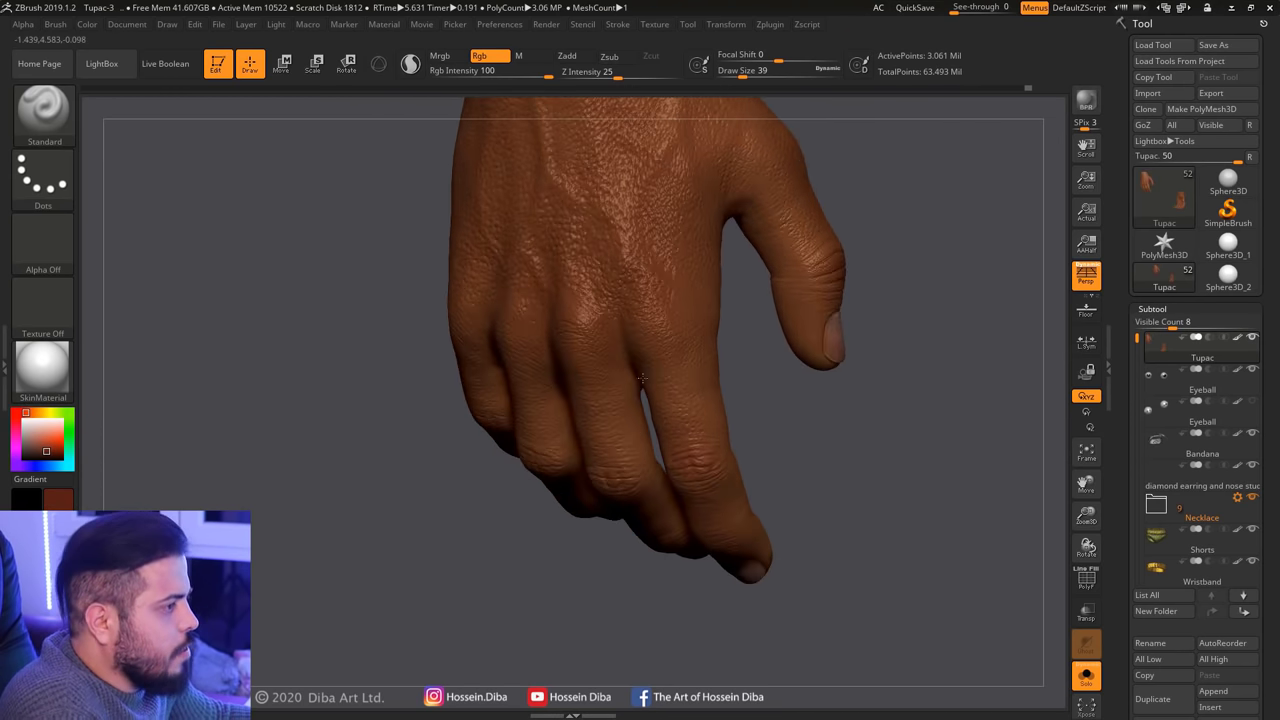
{"action": "left_click_drag", "start_coordinate": [738, 72], "coordinate": [752, 72]}
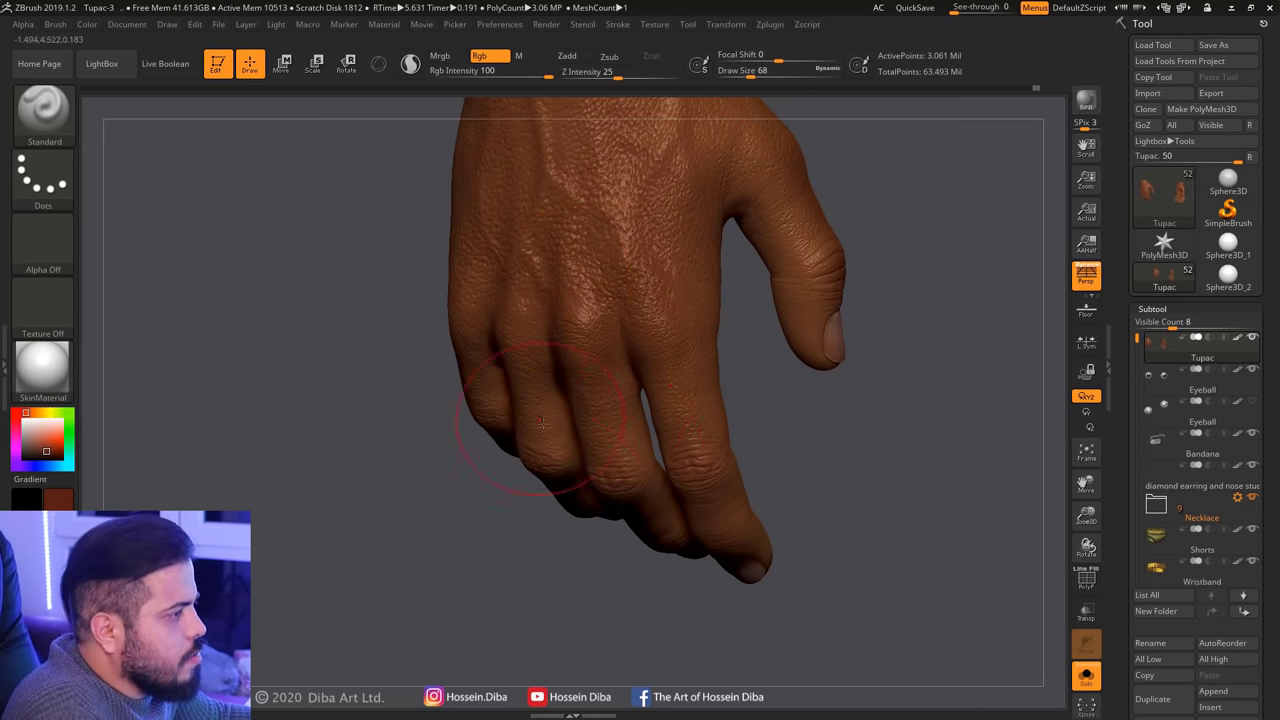
{"action": "left_click_drag", "start_coordinate": [392, 370], "coordinate": [549, 330]}
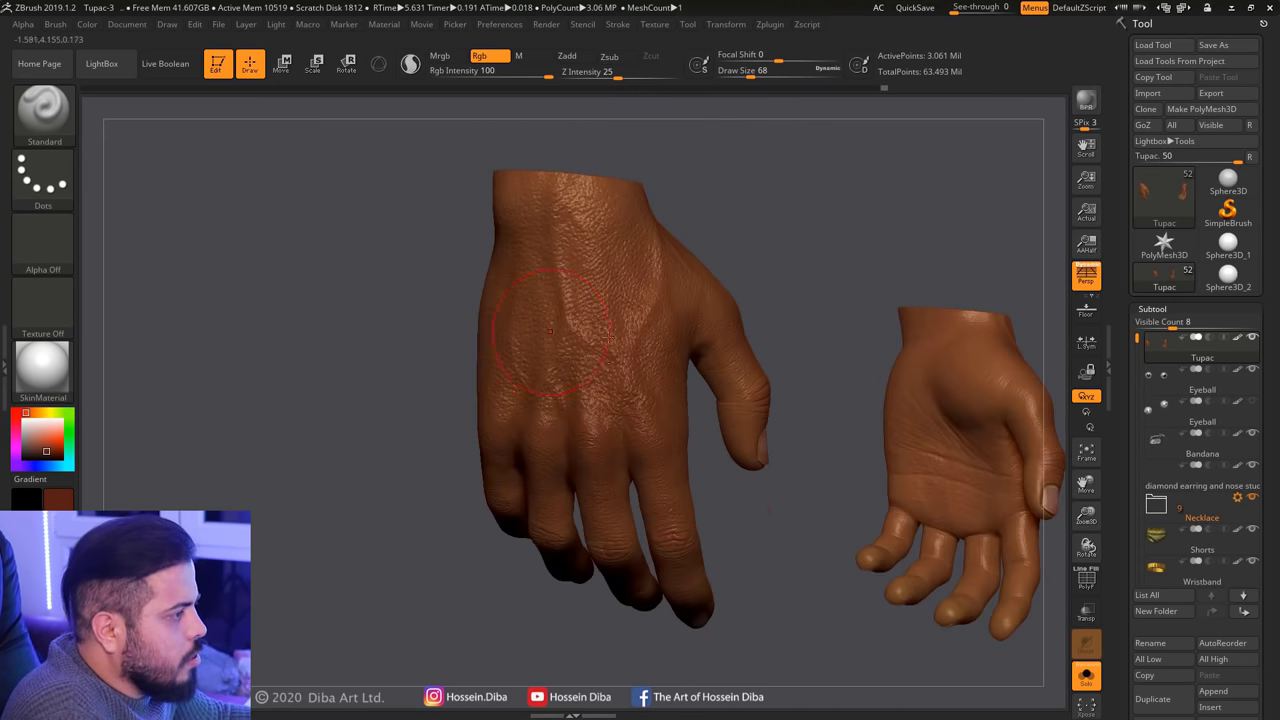
{"action": "left_click_drag", "start_coordinate": [478, 235], "coordinate": [400, 240]}
Paint the palm with a light orange-pink skin tone at Draw Size 37
{"action": "left_click_drag", "start_coordinate": [476, 563], "coordinate": [213, 392]}
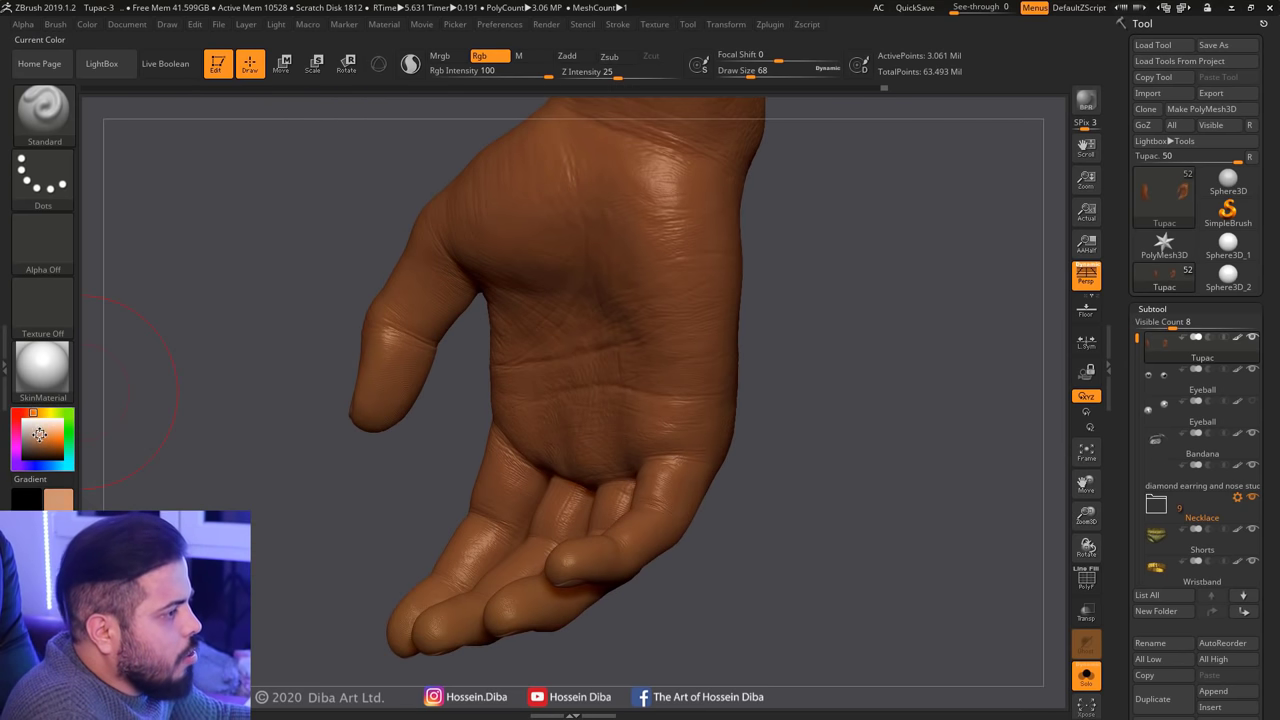
{"action": "left_click_drag", "start_coordinate": [752, 71], "coordinate": [741, 71]}
{"action": "left_click_drag", "start_coordinate": [1086, 516], "coordinate": [711, 324]}
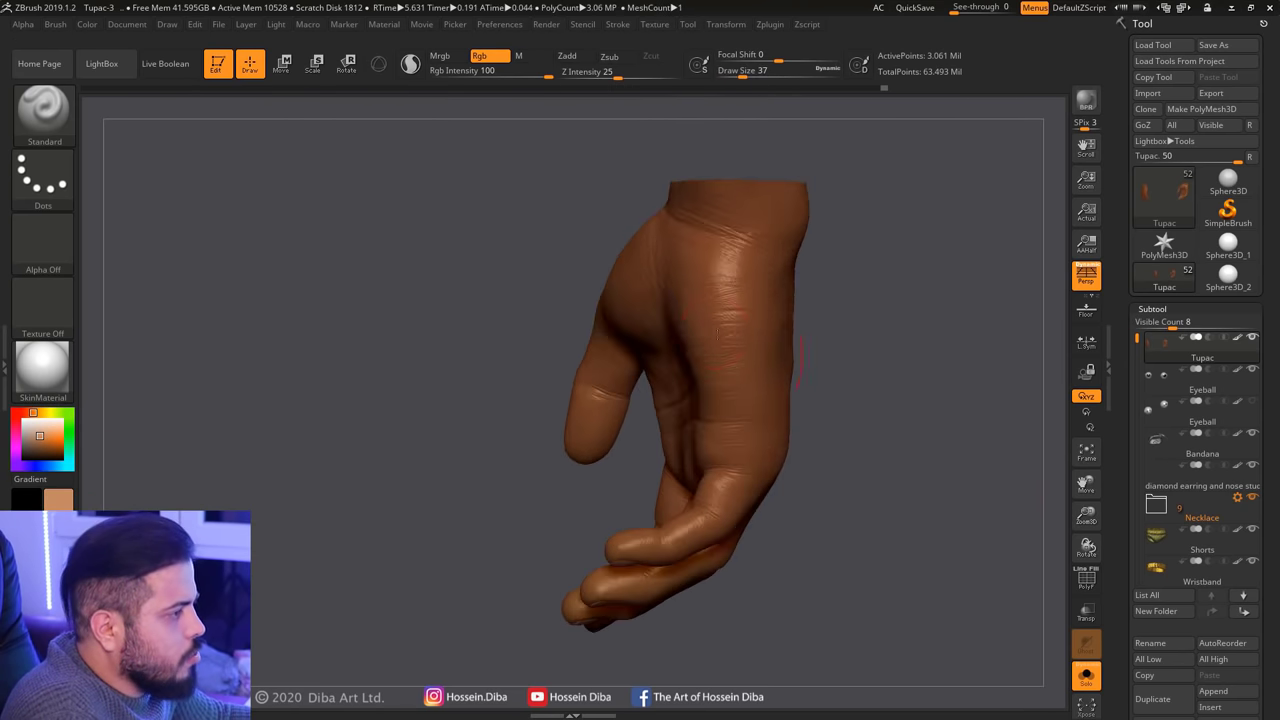
{"action": "left_click_drag", "start_coordinate": [343, 369], "coordinate": [690, 300]}
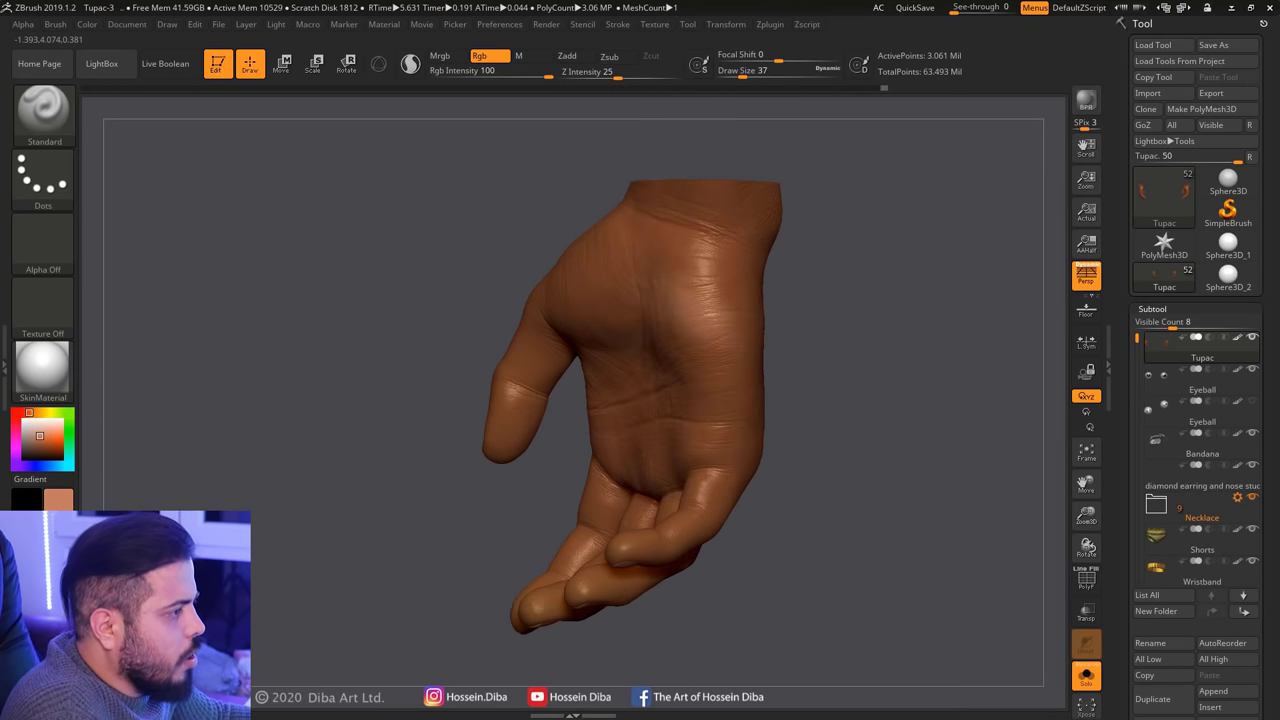
{"action": "left_click_drag", "start_coordinate": [620, 440], "coordinate": [500, 560]}
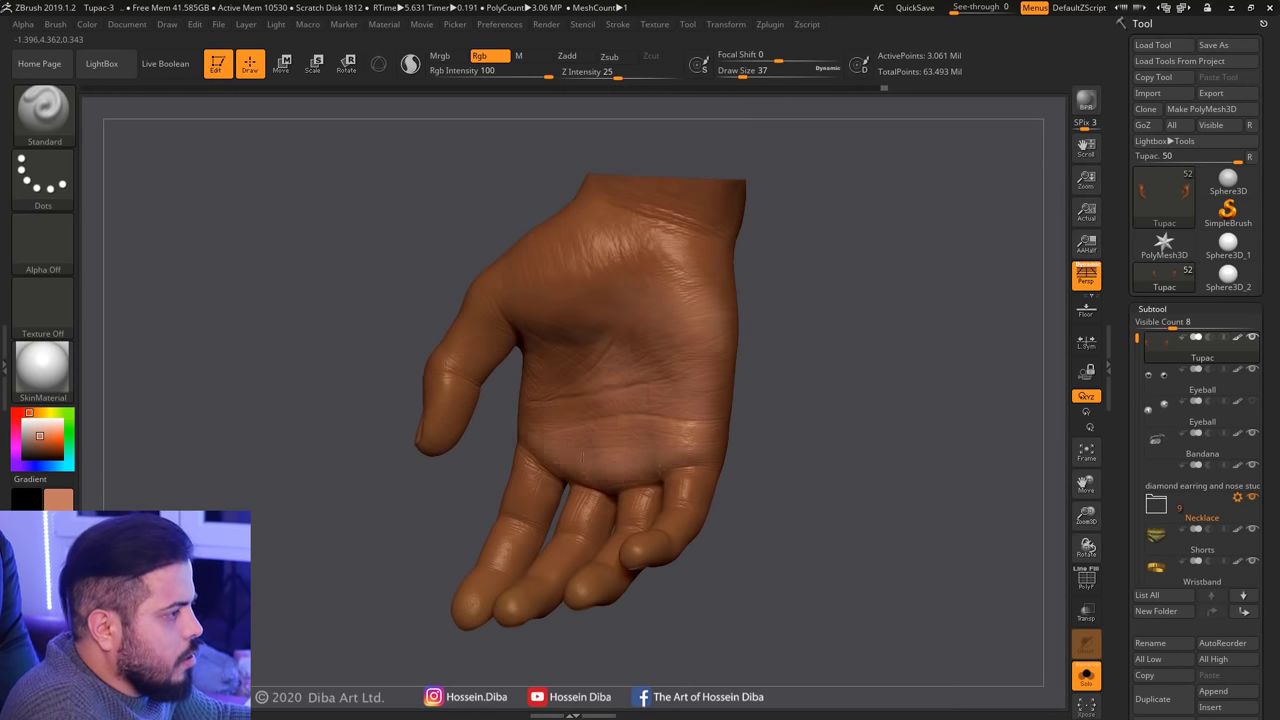
{"action": "right_click_drag", "start_coordinate": [566, 372], "coordinate": [714, 447]}
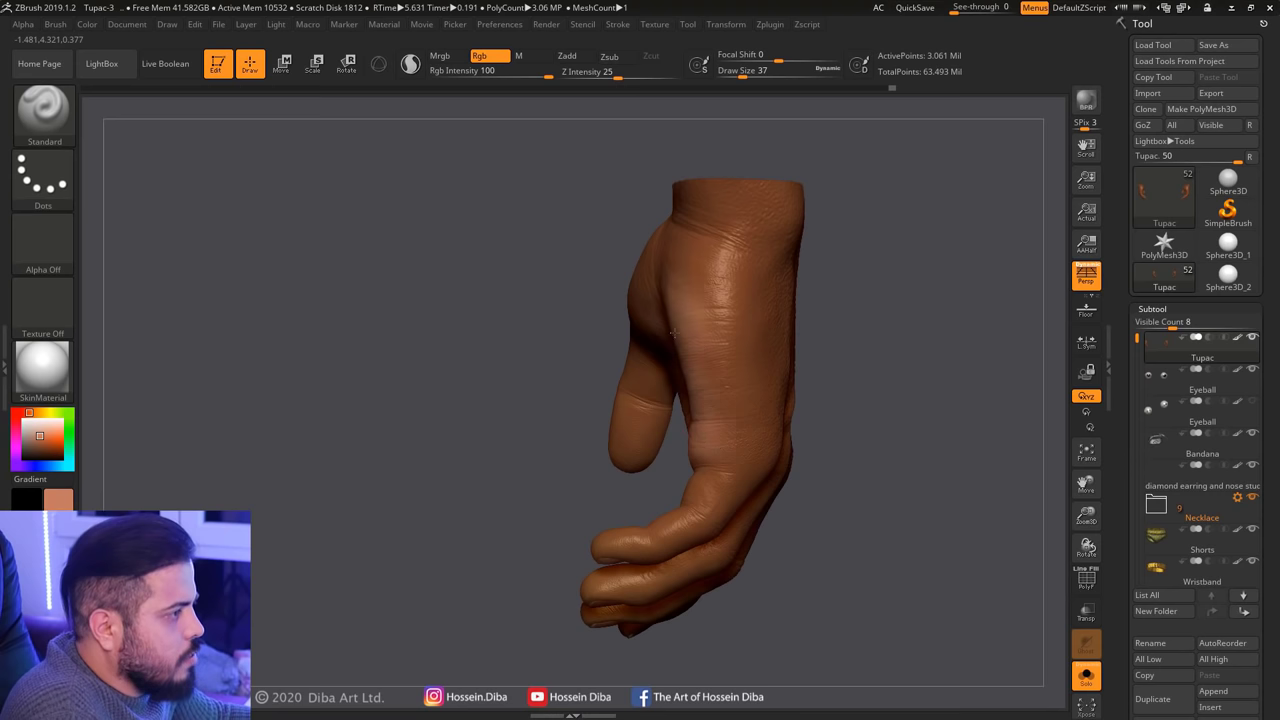
{"action": "right_click_drag", "start_coordinate": [674, 332], "coordinate": [630, 292]}
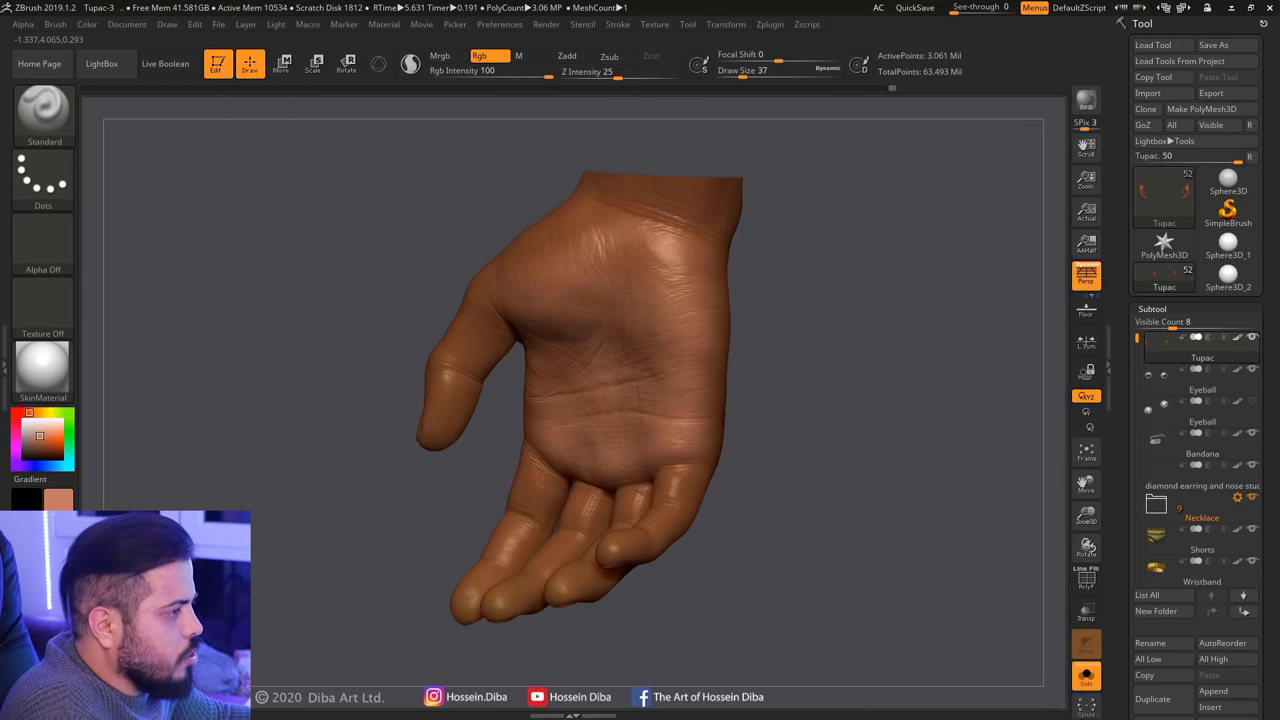
{"action": "right_click_drag", "start_coordinate": [763, 431], "coordinate": [880, 470]}
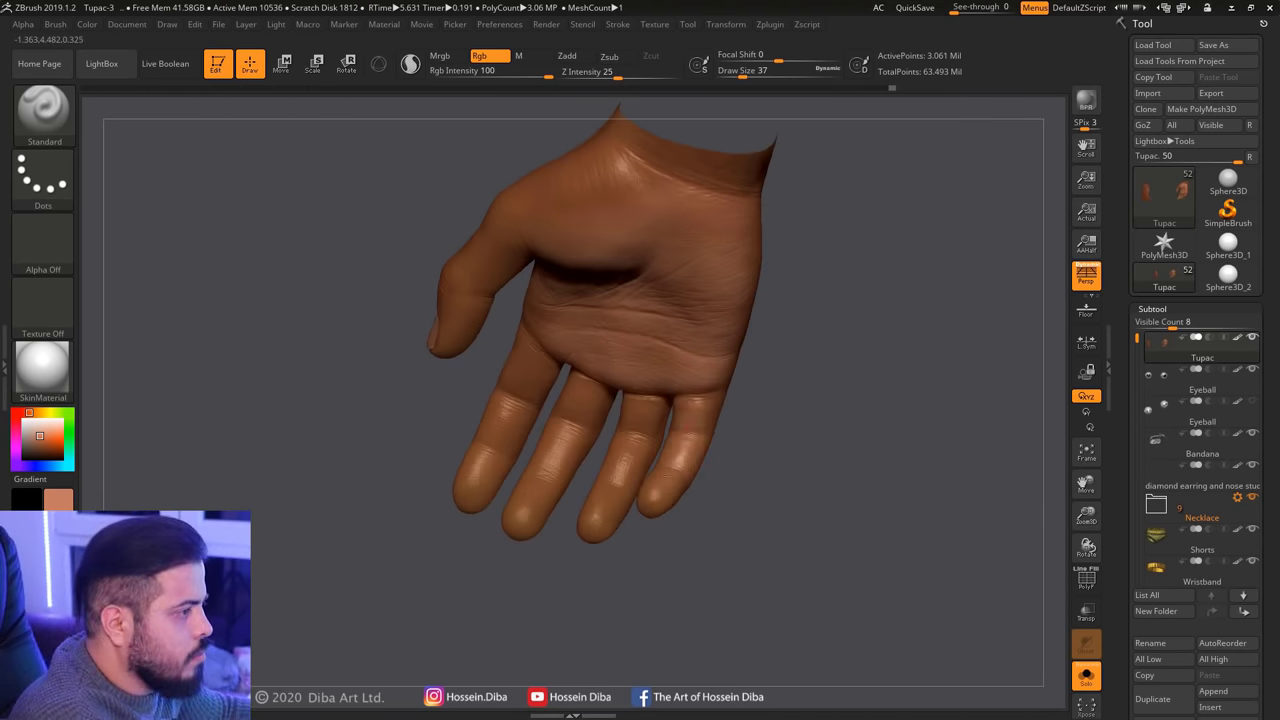
Extend the light orange-pink tone over the undersides of the fingers and thumb at Draw Size 37
{"action": "mouse_move", "coordinate": [690, 440]}
{"action": "left_mouse_down"}
{"action": "mouse_move", "coordinate": [660, 500]}
{"action": "mouse_move", "coordinate": [610, 420]}
{"action": "mouse_move", "coordinate": [540, 470]}
{"action": "mouse_move", "coordinate": [548, 487]}
{"action": "mouse_move", "coordinate": [480, 470]}
{"action": "mouse_move", "coordinate": [535, 365]}
{"action": "left_mouse_up"}
{"action": "mouse_move", "coordinate": [535, 365]}
{"action": "right_mouse_down"}
{"action": "mouse_move", "coordinate": [835, 467]}
{"action": "mouse_move", "coordinate": [589, 371]}
{"action": "right_mouse_up"}
{"action": "left_click_drag", "start_coordinate": [584, 368], "coordinate": [530, 432]}
{"action": "mouse_move", "coordinate": [530, 432]}
{"action": "right_mouse_down"}
{"action": "mouse_move", "coordinate": [562, 417]}
{"action": "mouse_move", "coordinate": [605, 311]}
{"action": "right_mouse_up"}
{"action": "right_click_drag", "start_coordinate": [536, 414], "coordinate": [548, 330]}
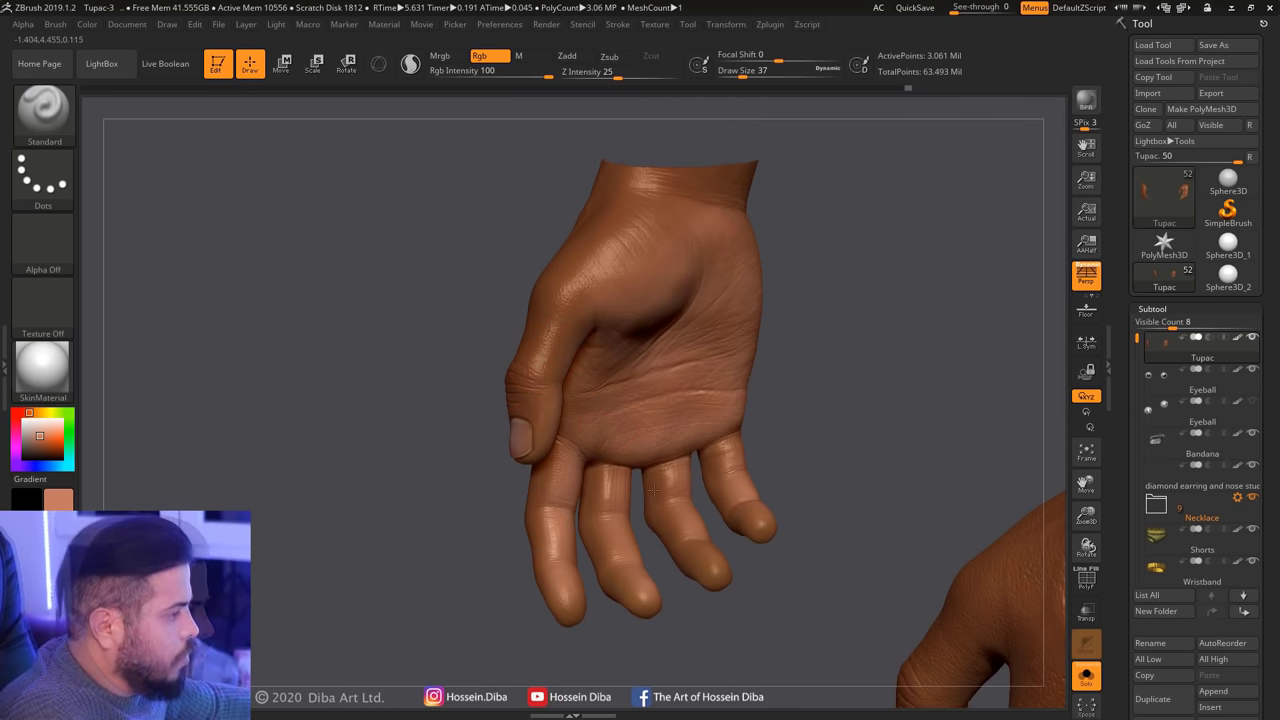
{"action": "right_click_drag", "start_coordinate": [786, 577], "coordinate": [766, 480]}
{"action": "left_click_drag", "start_coordinate": [1086, 515], "coordinate": [914, 334]}
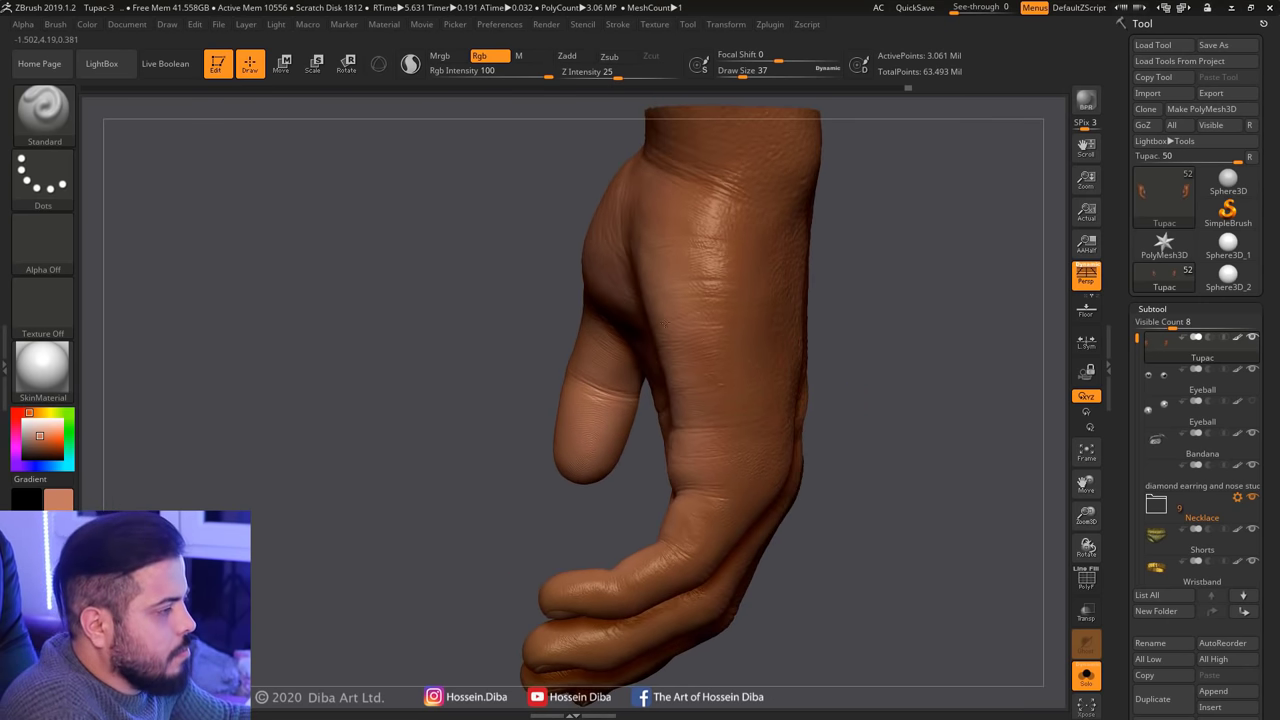
Blend the light orange-pink skin tone along the side of the hand and over the palm at Draw Size 56
{"action": "right_click_drag", "start_coordinate": [677, 442], "coordinate": [673, 339], "text": "ctrl"}
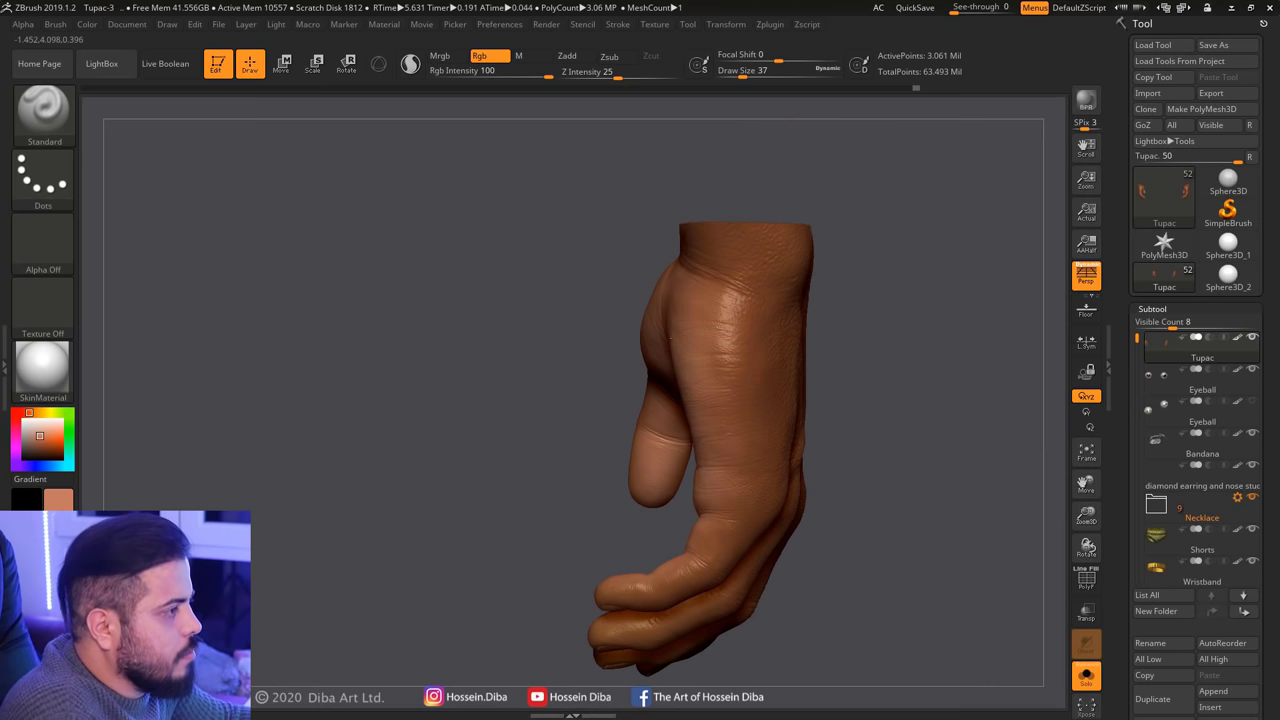
{"action": "left_click_drag", "start_coordinate": [1086, 518], "coordinate": [835, 480]}
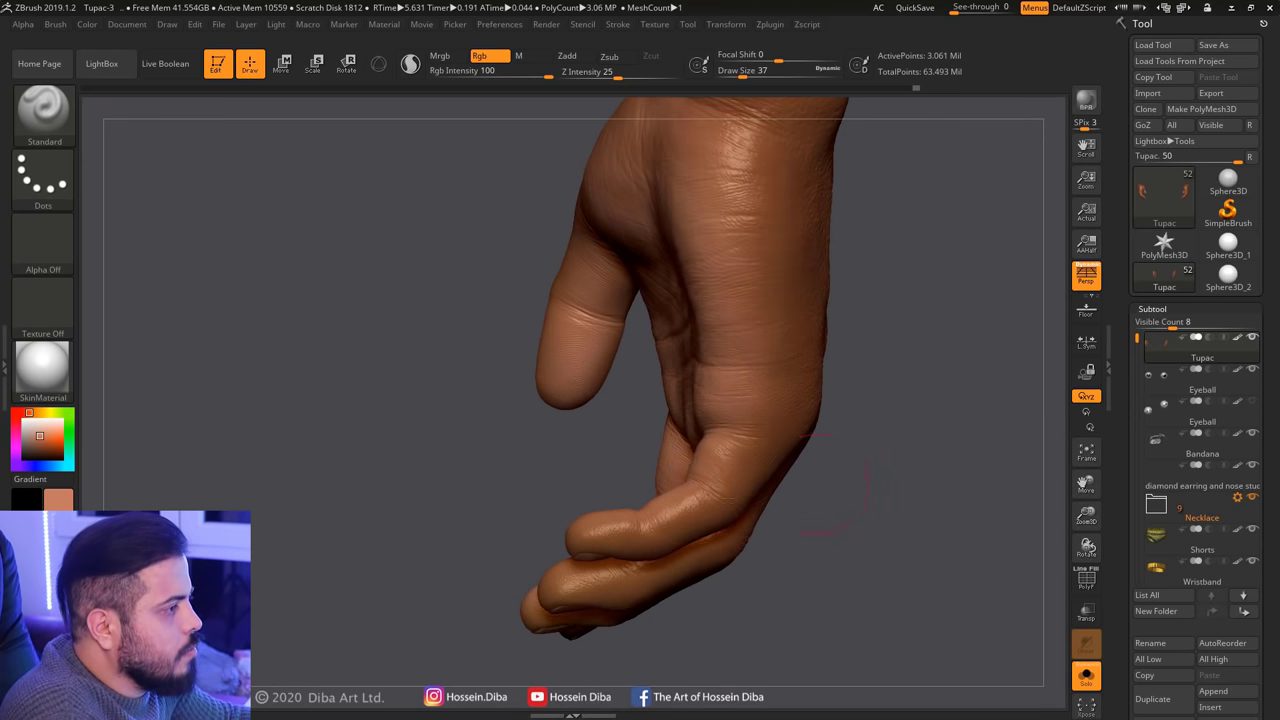
{"action": "left_click_drag", "start_coordinate": [1086, 548], "coordinate": [930, 530]}
{"action": "left_click_drag", "start_coordinate": [743, 72], "coordinate": [747, 73]}
{"action": "left_click_drag", "start_coordinate": [872, 509], "coordinate": [648, 573]}
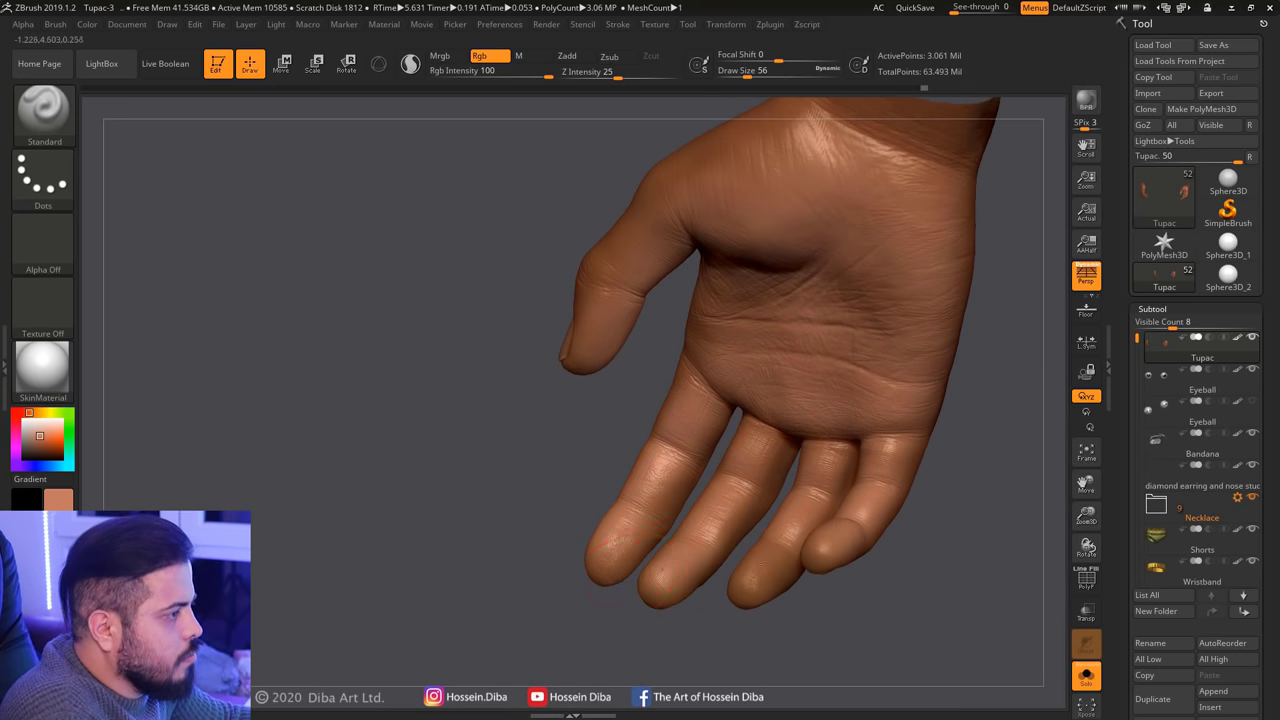
Tint the fingertips and palm with a soft red at Draw Size 35
{"action": "left_click_drag", "start_coordinate": [1086, 548], "coordinate": [600, 400]}
{"action": "left_click", "coordinate": [15, 413]}
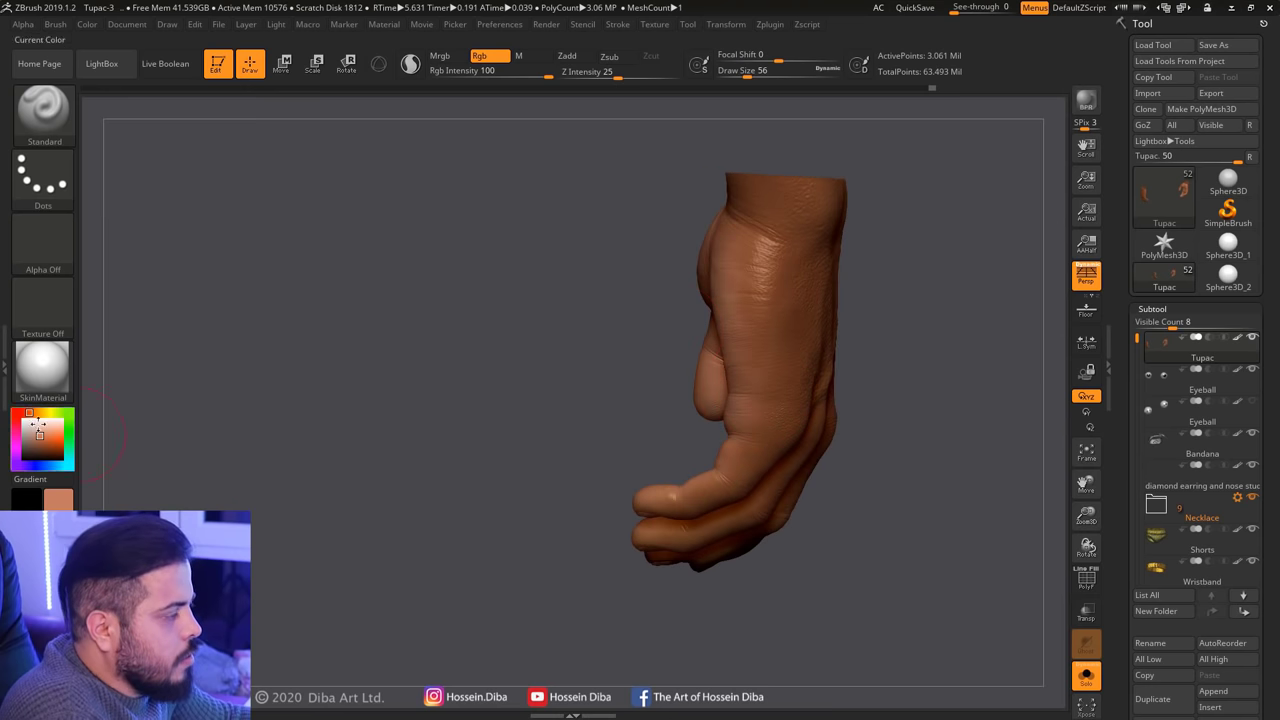
{"action": "left_click_drag", "start_coordinate": [746, 72], "coordinate": [745, 71]}
{"action": "mouse_move", "coordinate": [960, 470]}
{"action": "left_mouse_down"}
{"action": "mouse_move", "coordinate": [972, 480]}
{"action": "mouse_move", "coordinate": [820, 500]}
{"action": "mouse_move", "coordinate": [640, 570]}
{"action": "left_mouse_up"}
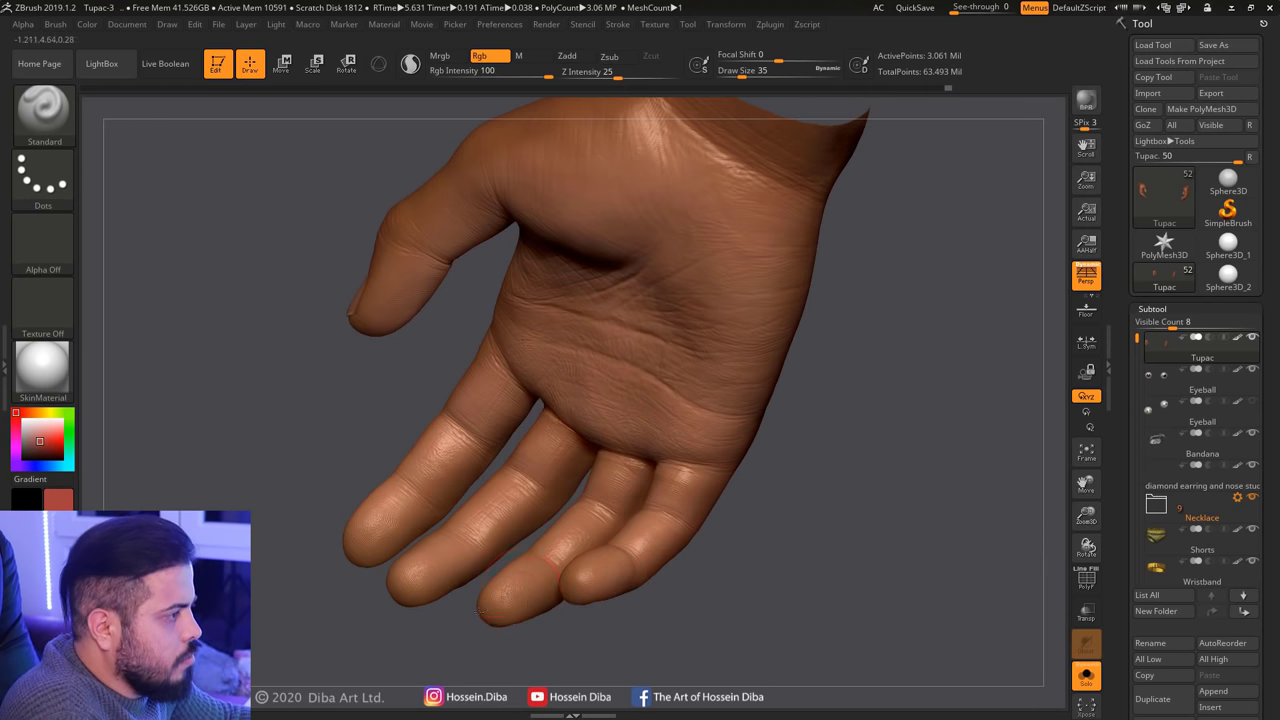
{"action": "left_click_drag", "start_coordinate": [288, 517], "coordinate": [292, 480]}
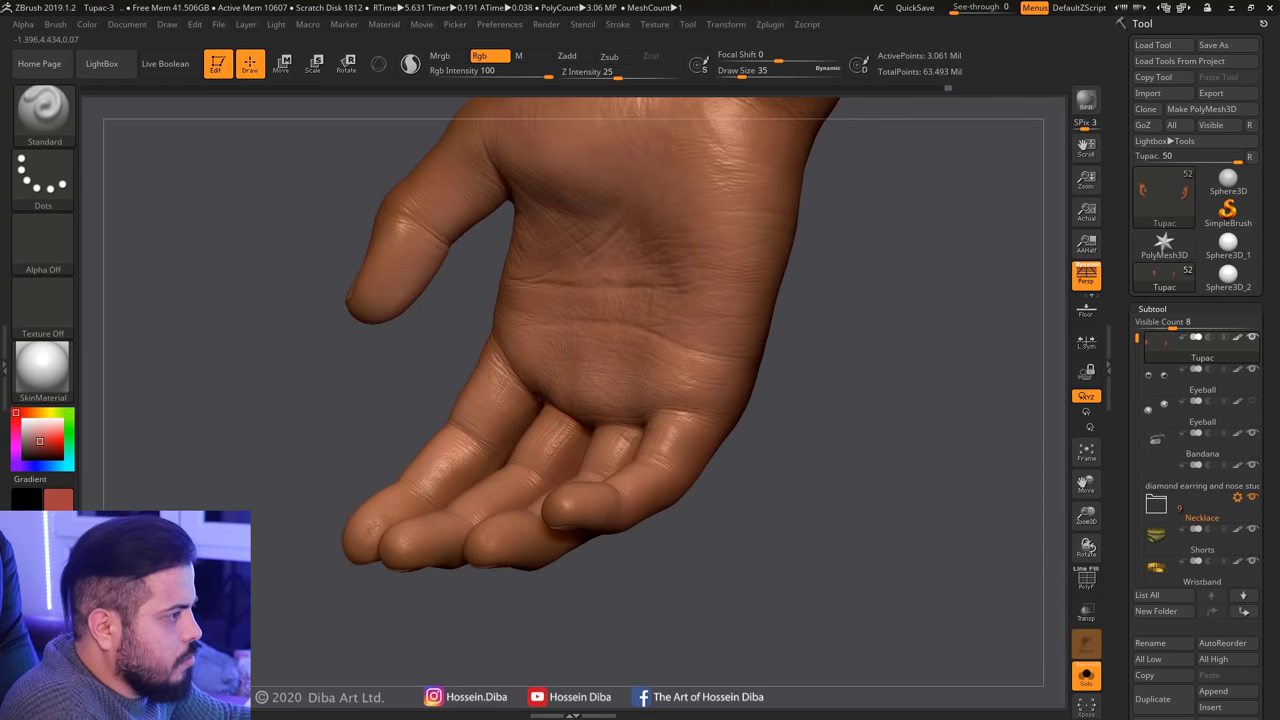
{"action": "mouse_move", "coordinate": [370, 456]}
{"action": "left_mouse_down"}
{"action": "mouse_move", "coordinate": [617, 552]}
{"action": "mouse_move", "coordinate": [538, 487]}
{"action": "left_mouse_up"}
{"action": "left_click_drag", "start_coordinate": [1045, 510], "coordinate": [790, 480]}
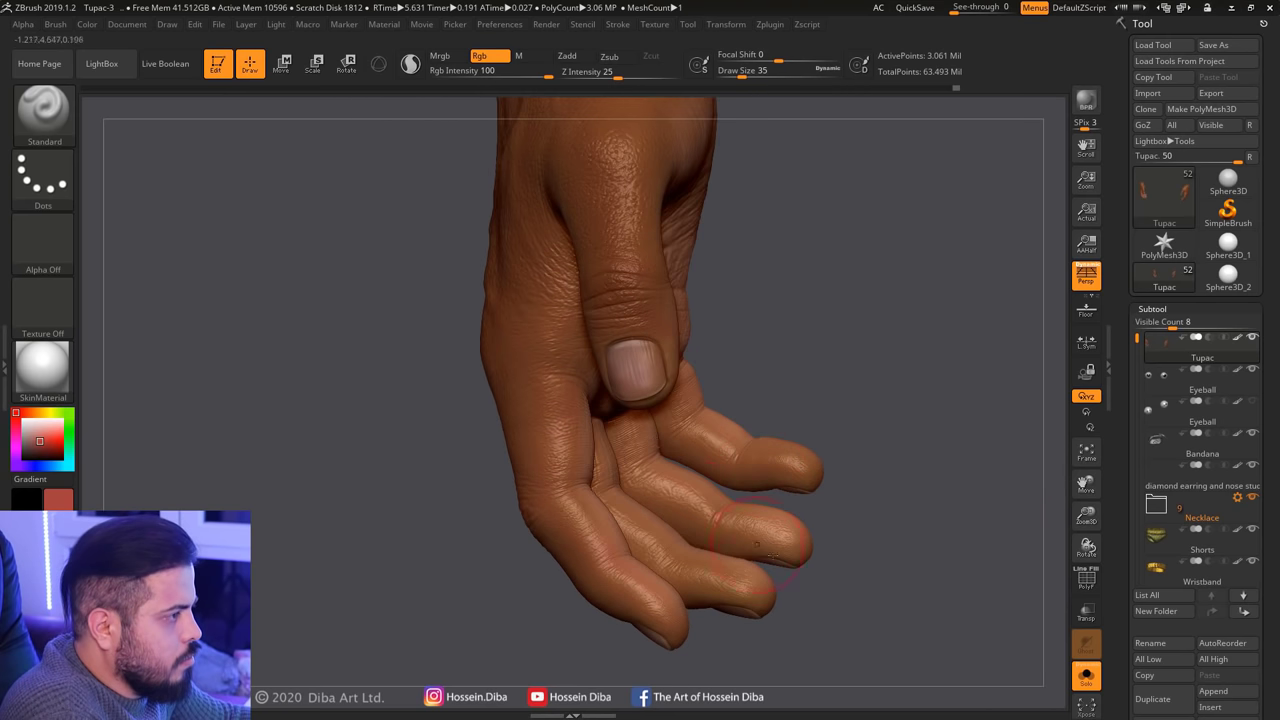
{"action": "mouse_move", "coordinate": [1016, 516]}
{"action": "left_mouse_down"}
{"action": "mouse_move", "coordinate": [939, 483]}
{"action": "mouse_move", "coordinate": [889, 543]}
{"action": "mouse_move", "coordinate": [917, 418]}
{"action": "mouse_move", "coordinate": [991, 497]}
{"action": "mouse_move", "coordinate": [1026, 477]}
{"action": "mouse_move", "coordinate": [831, 277]}
{"action": "left_mouse_up"}
Darken the palm and finger creases with dark red at Draw Sizes 8 and 14
{"action": "left_click", "coordinate": [1152, 308]}
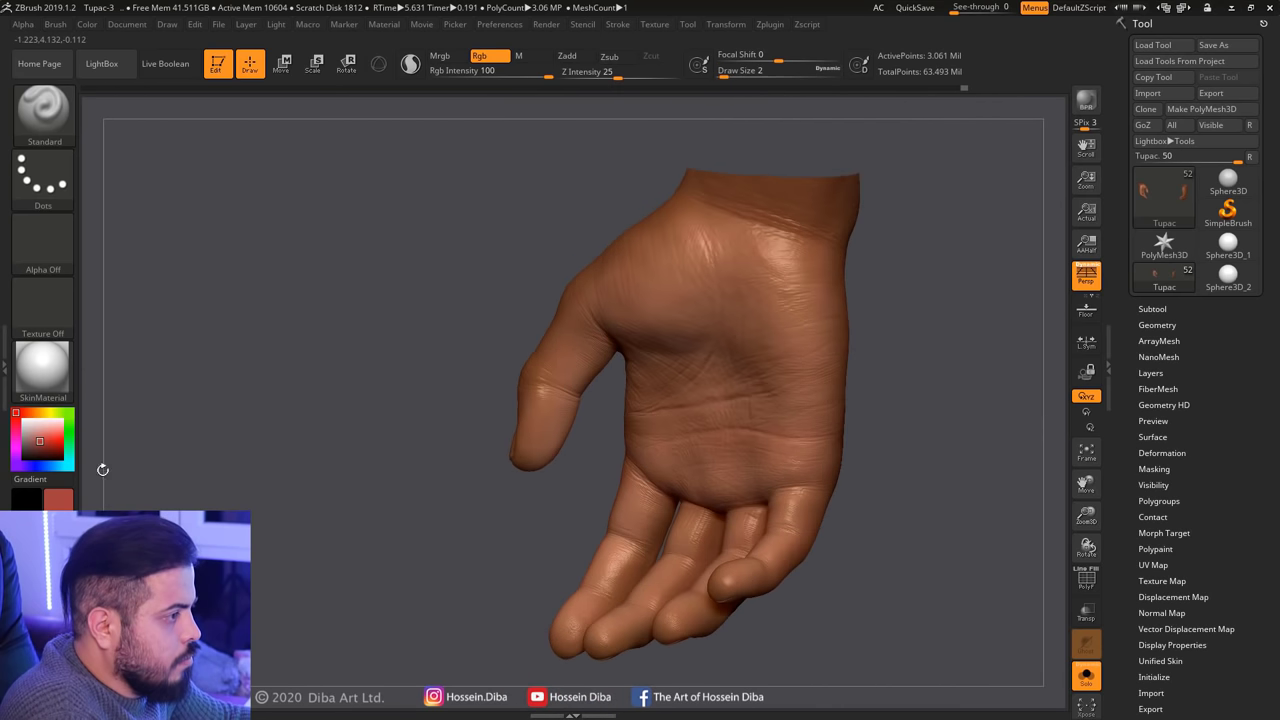
{"action": "left_click", "coordinate": [48, 452]}
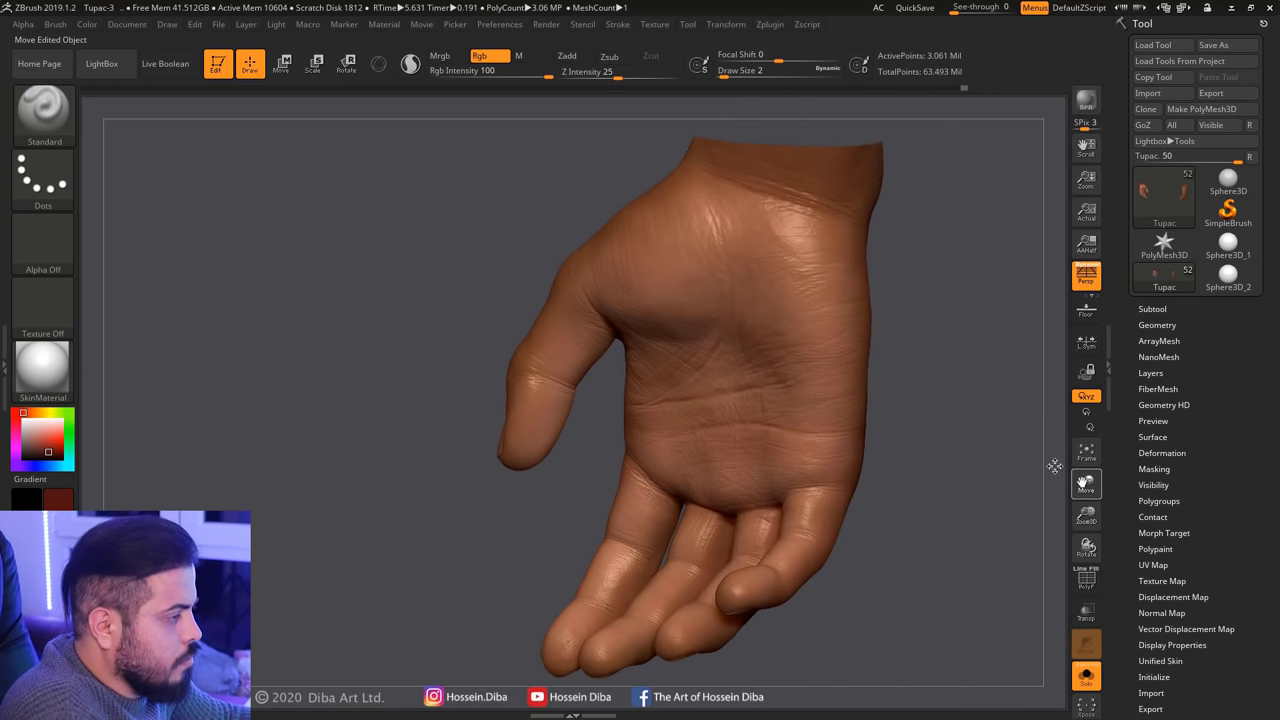
{"action": "left_click_drag", "start_coordinate": [1055, 466], "coordinate": [785, 374]}
{"action": "left_click_drag", "start_coordinate": [723, 77], "coordinate": [728, 77]}
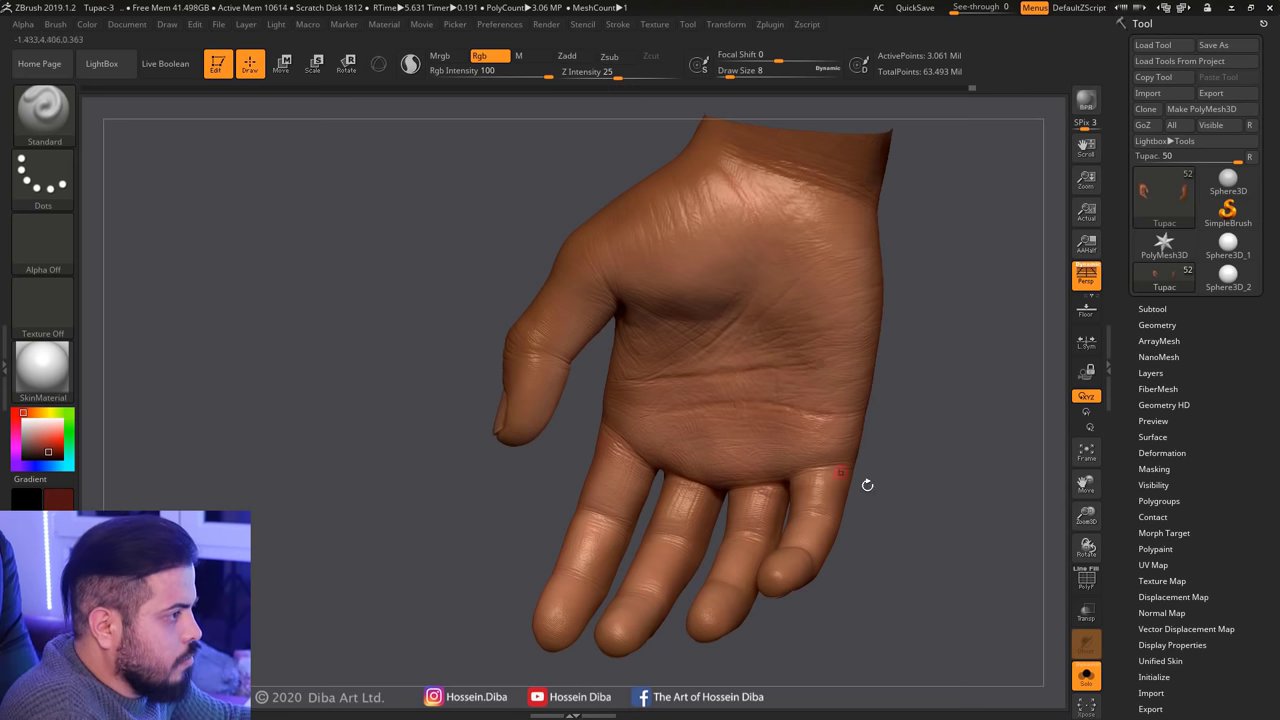
{"action": "left_click_drag", "start_coordinate": [919, 493], "coordinate": [682, 413]}
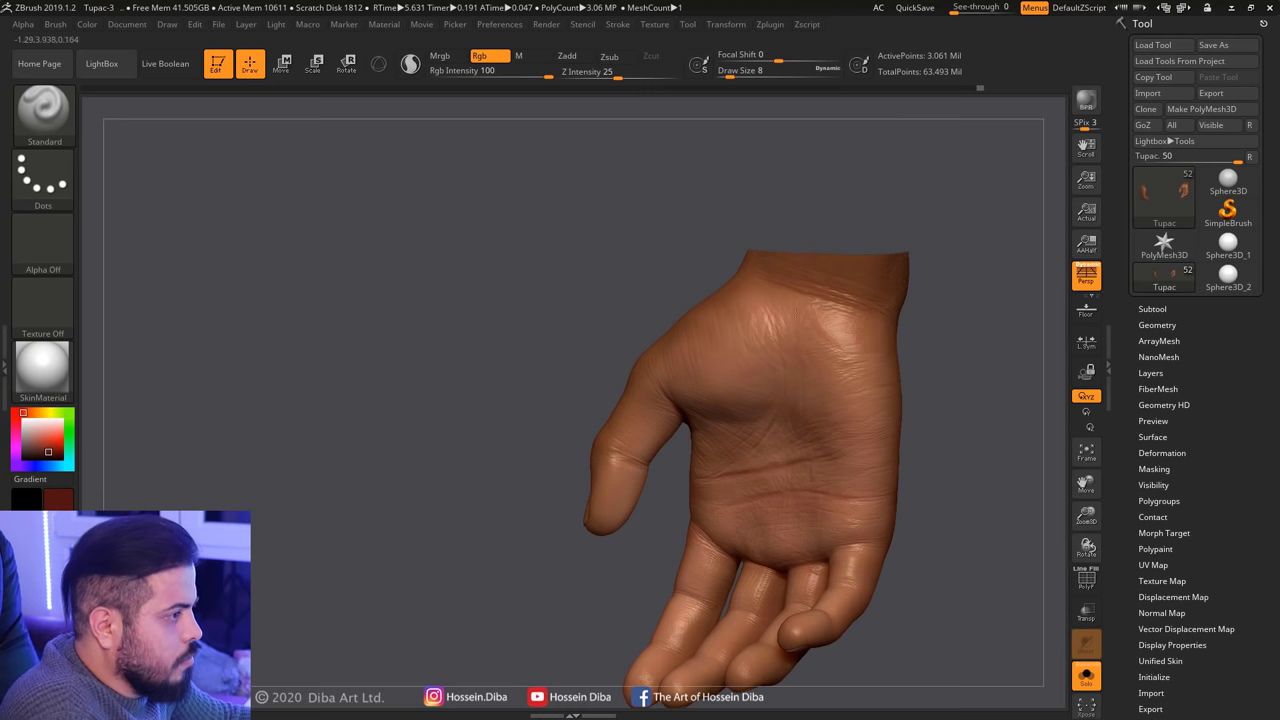
{"action": "left_click_drag", "start_coordinate": [763, 403], "coordinate": [770, 468]}
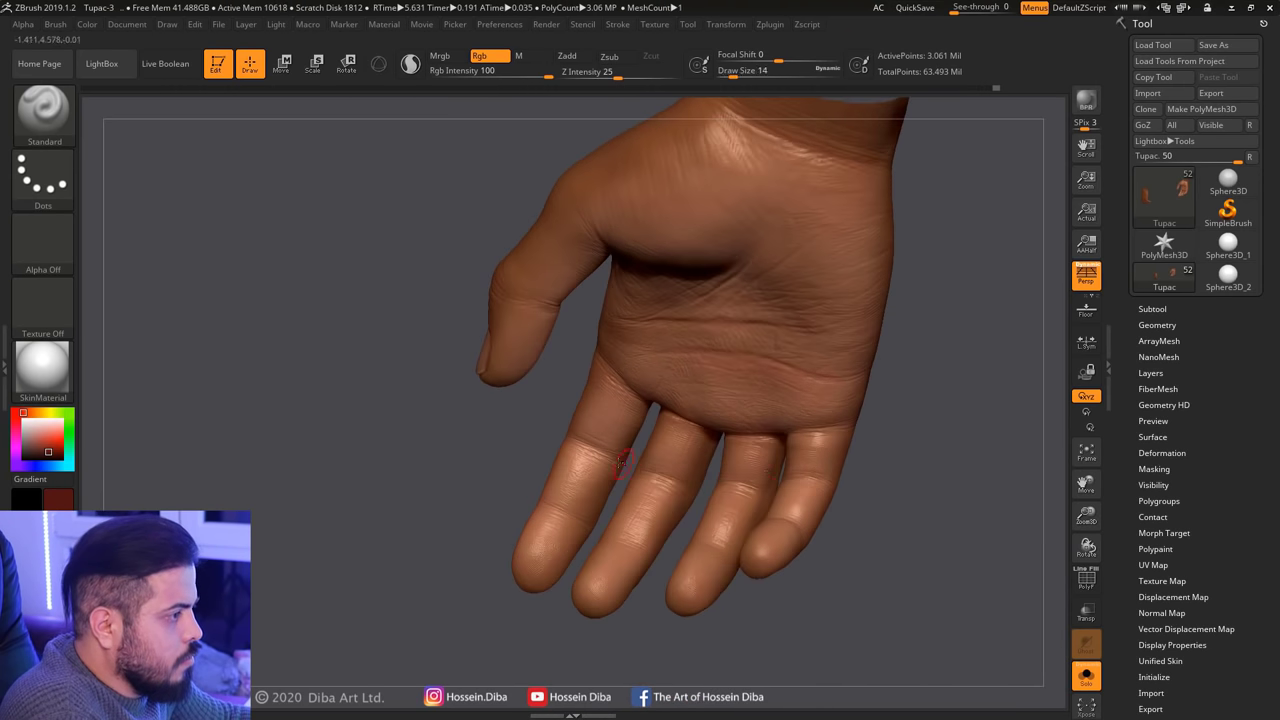
{"action": "left_click_drag", "start_coordinate": [805, 520], "coordinate": [440, 460]}
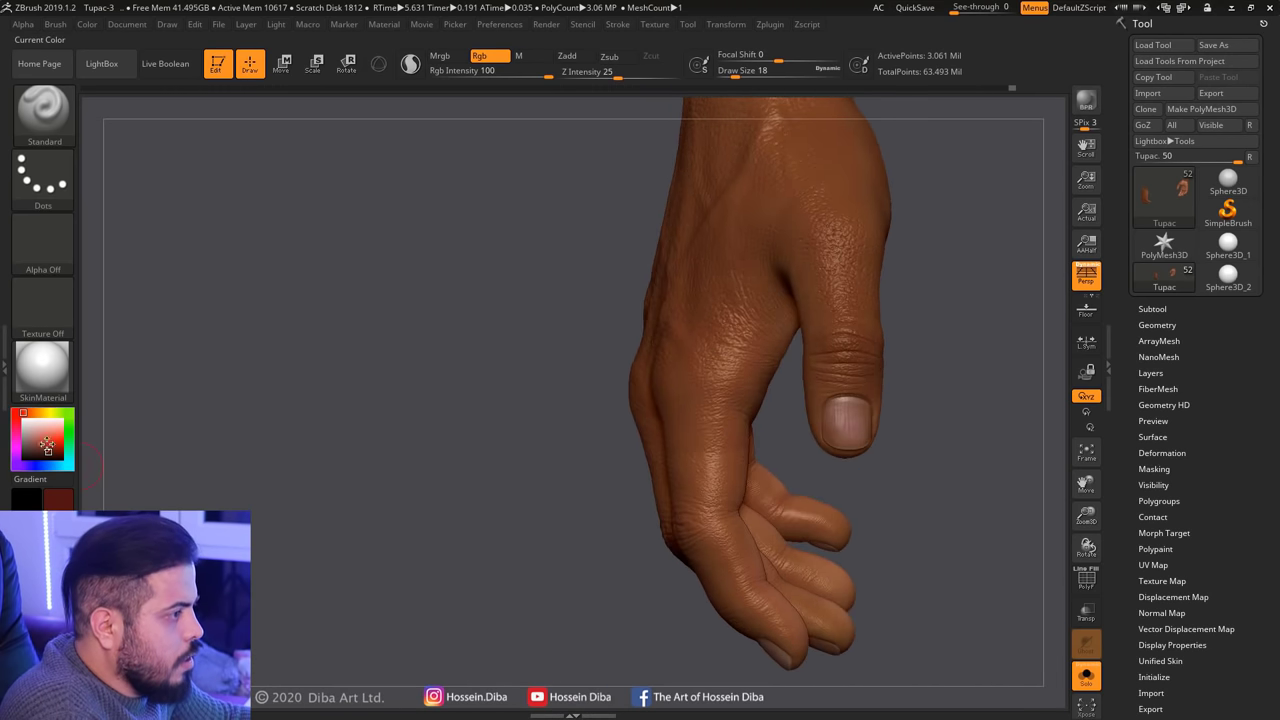
Sample the light orange-pink skin tone and blend it over the inner edges of the thumb and fingers at Draw Size 49
{"action": "key", "text": "c"}
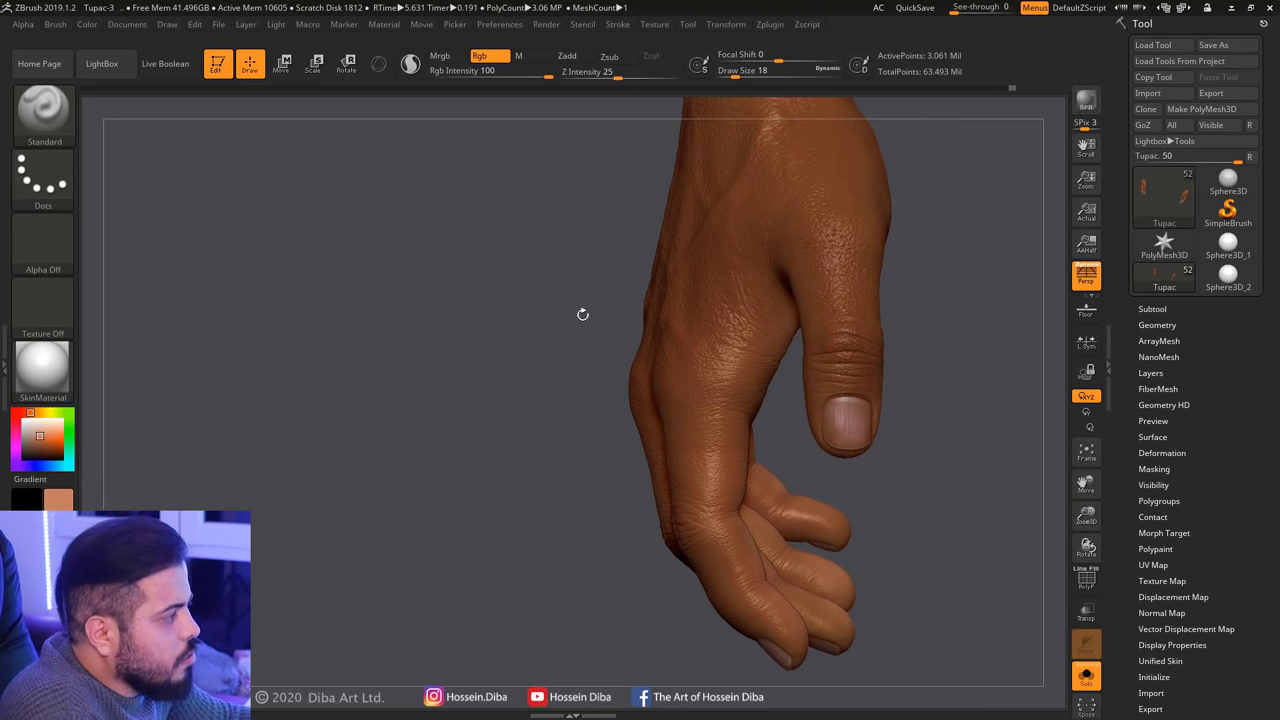
{"action": "mouse_move", "coordinate": [583, 311]}
{"action": "left_mouse_down"}
{"action": "mouse_move", "coordinate": [560, 300]}
{"action": "mouse_move", "coordinate": [585, 305]}
{"action": "left_mouse_up"}
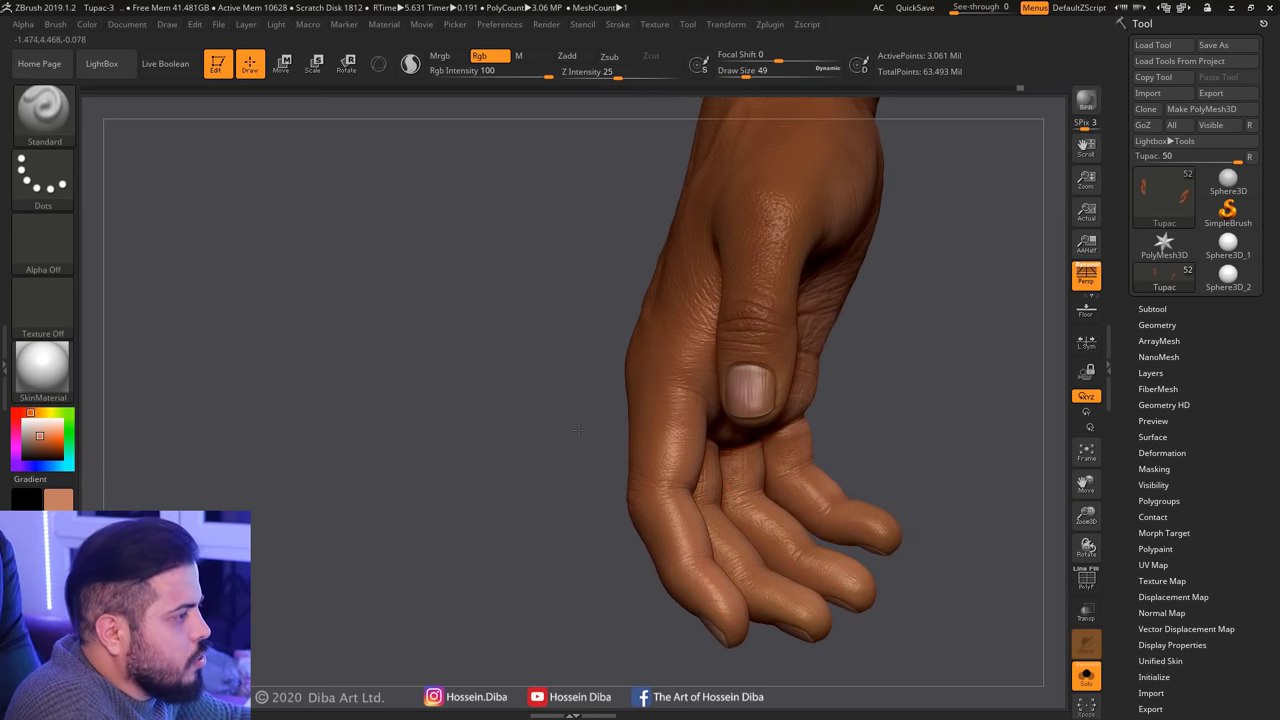
{"action": "left_click_drag", "start_coordinate": [578, 430], "coordinate": [663, 390]}
{"action": "left_click_drag", "start_coordinate": [924, 454], "coordinate": [828, 456]}
Unhide the rest of the body mesh and leave Solo mode to show the whole character from the front
{"action": "left_click", "coordinate": [828, 456], "text": "ctrl+shift"}
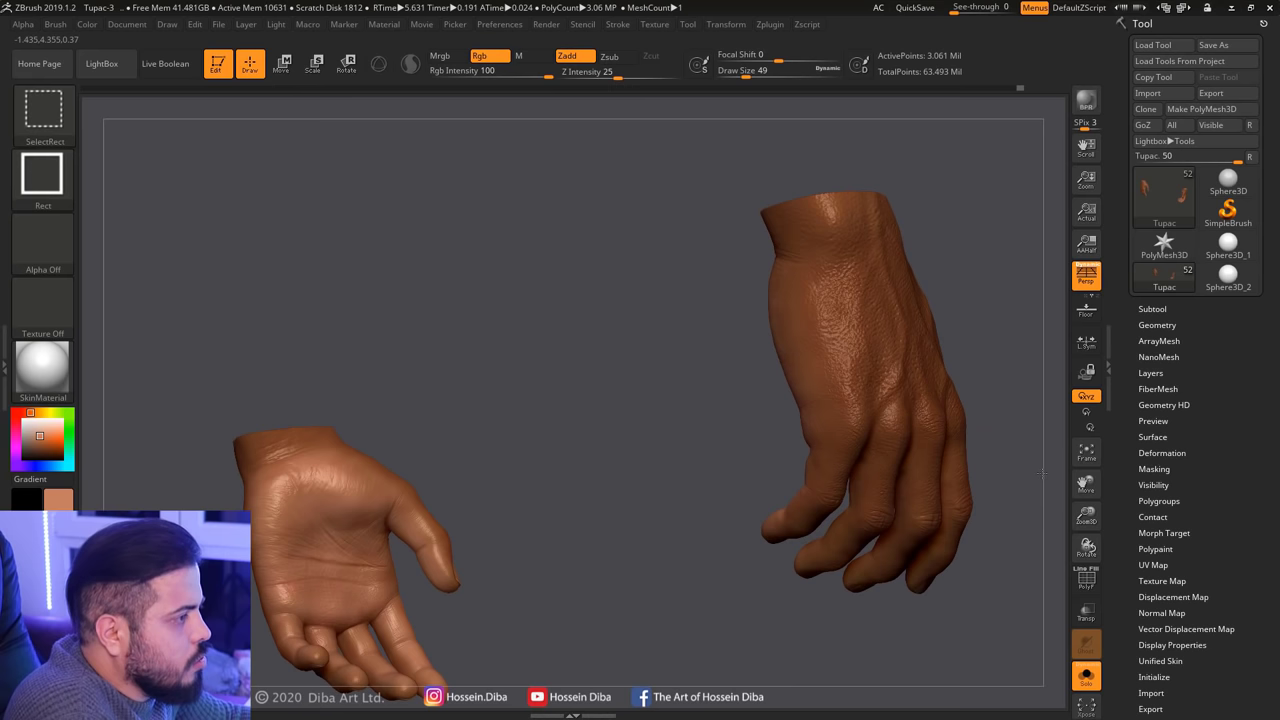
{"action": "left_click", "coordinate": [1042, 474], "text": "ctrl+shift"}
{"action": "left_click_drag", "start_coordinate": [1042, 474], "coordinate": [621, 381]}
{"action": "left_click_drag", "start_coordinate": [1053, 476], "coordinate": [972, 506]}
{"action": "left_click_drag", "start_coordinate": [975, 422], "coordinate": [860, 405]}
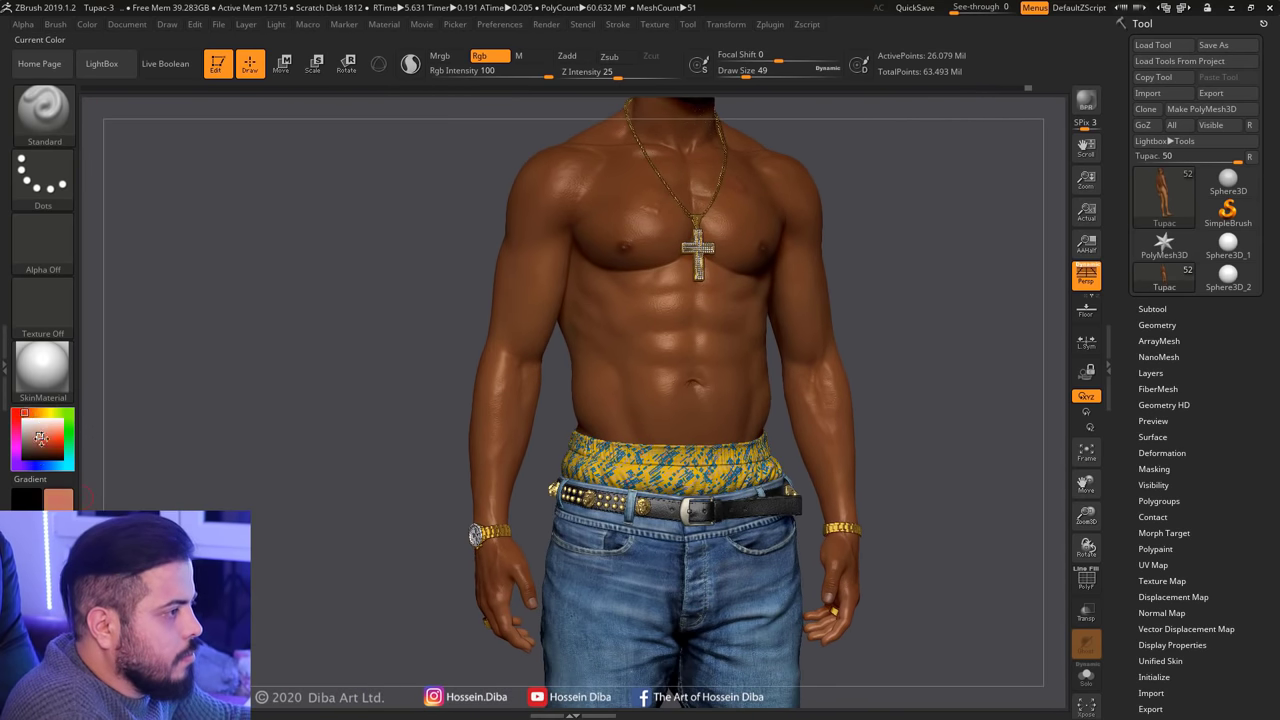
Tint the torso and arms with dark red at Draw Sizes 187 and 280
{"action": "left_click", "coordinate": [44, 447]}
{"action": "left_click_drag", "start_coordinate": [745, 77], "coordinate": [770, 77]}
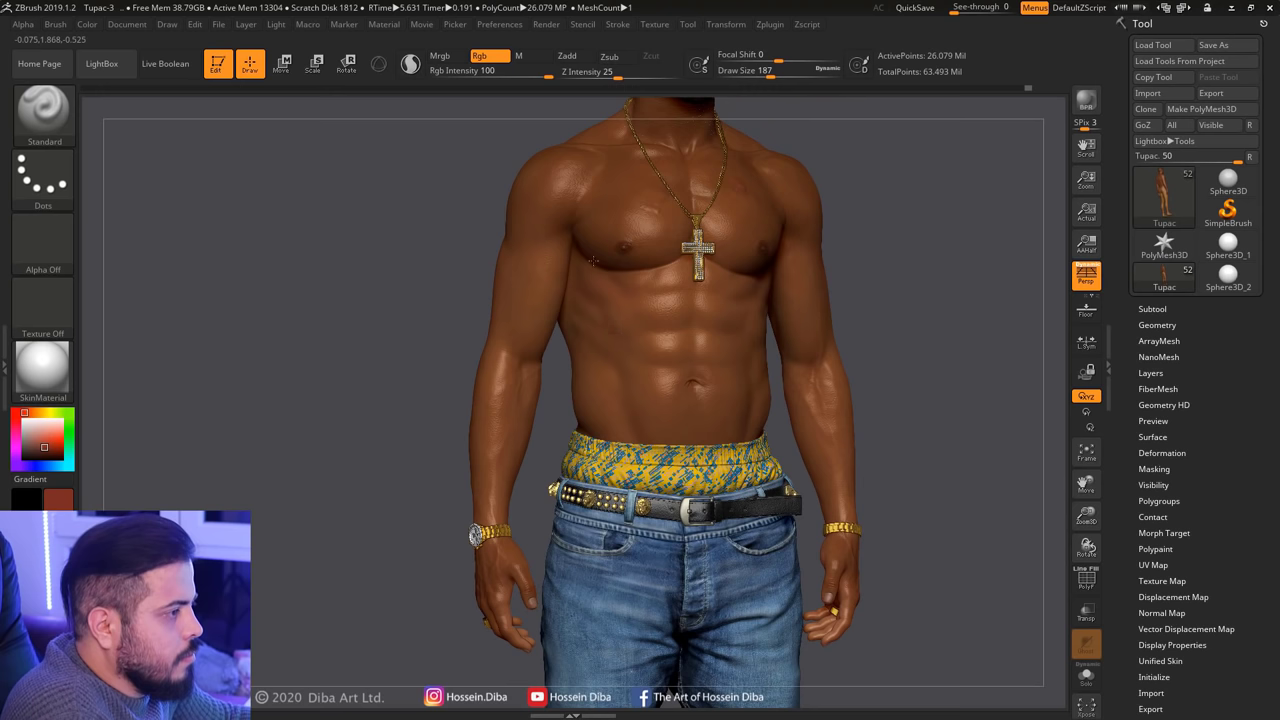
{"action": "right_click_drag", "start_coordinate": [568, 286], "coordinate": [663, 326], "text": "alt"}
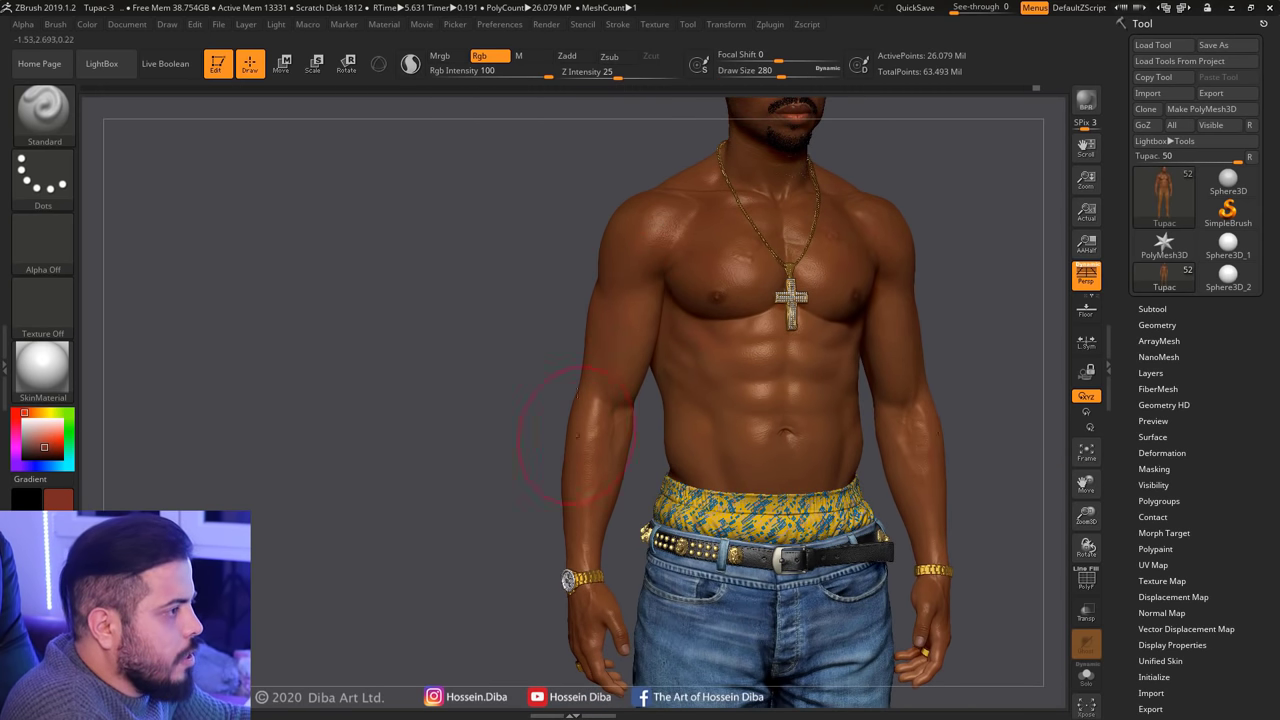
{"action": "right_click_drag", "start_coordinate": [707, 400], "coordinate": [775, 470], "text": "alt"}
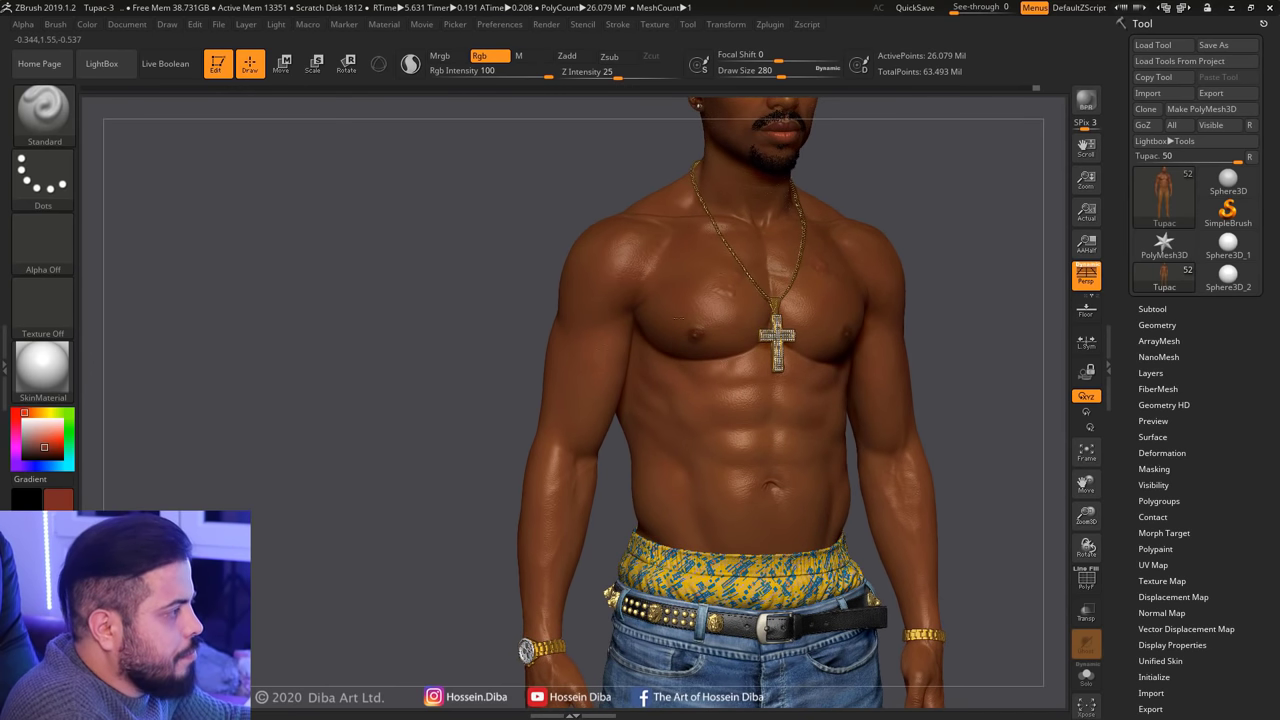
Warm the abdomen with orange and brown skin tones at Draw Size 280
{"action": "left_click", "coordinate": [27, 441]}
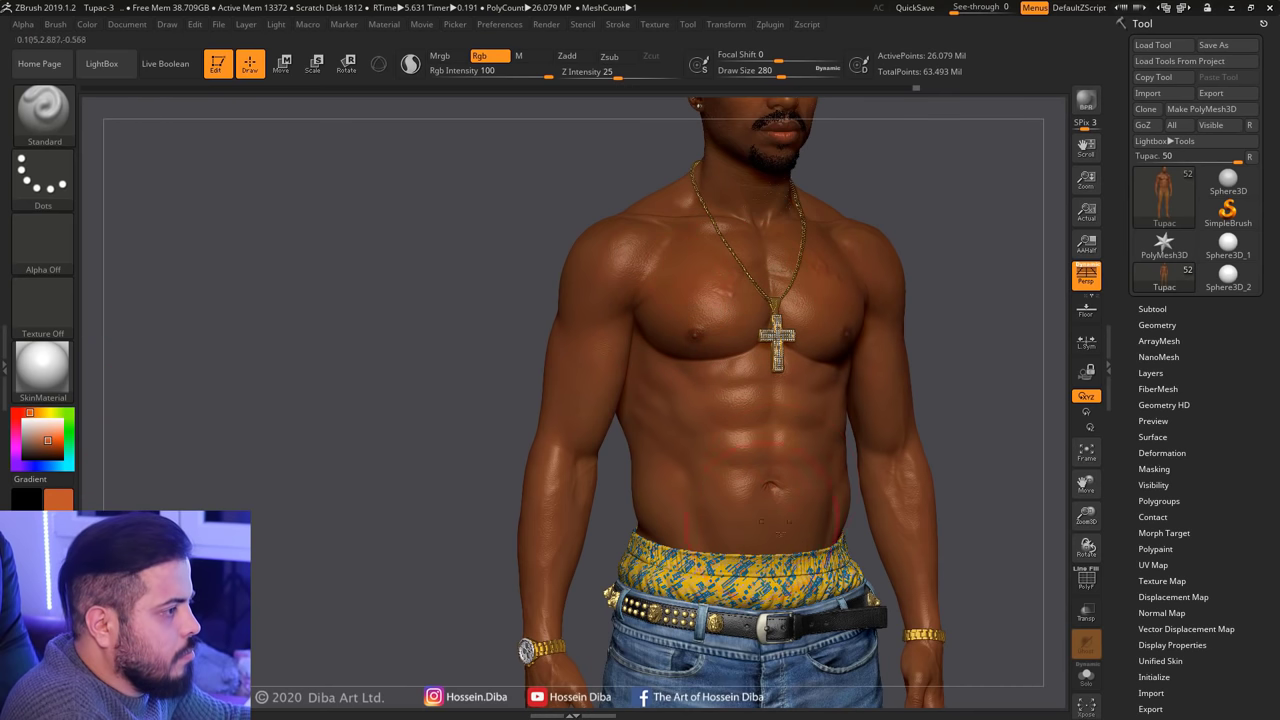
{"action": "right_click_drag", "start_coordinate": [765, 480], "coordinate": [655, 455]}
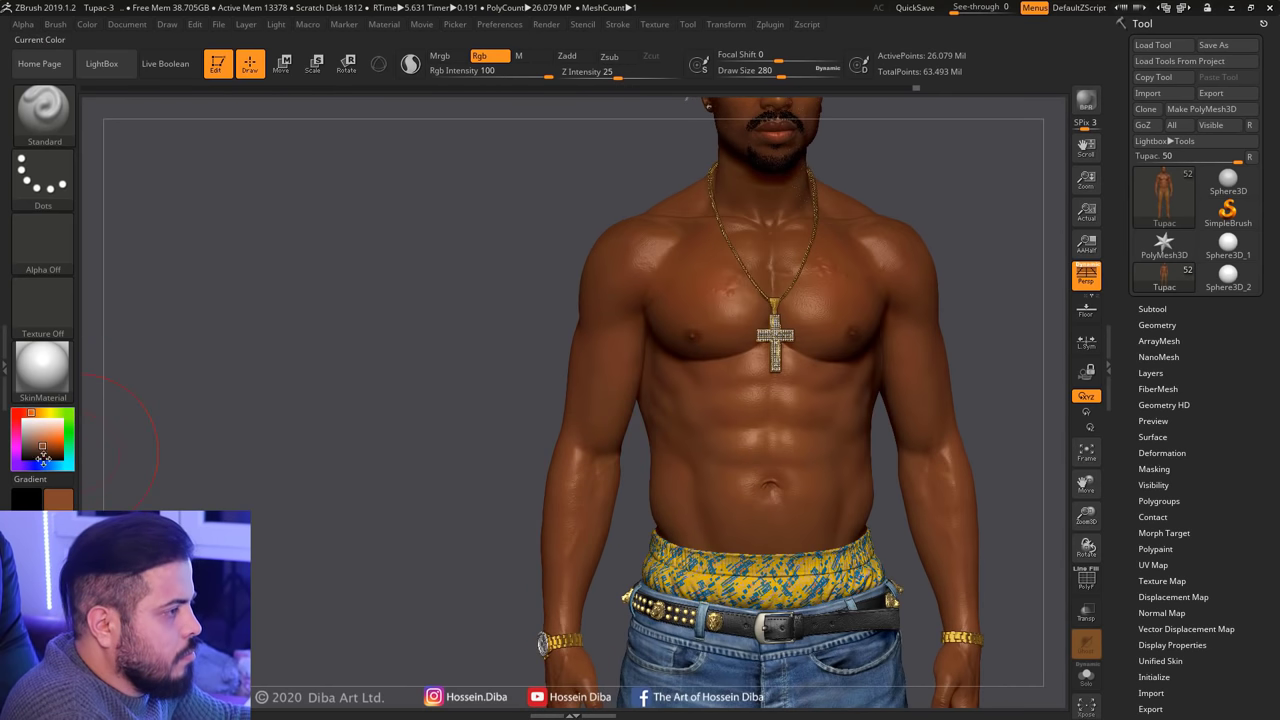
{"action": "left_click_drag", "start_coordinate": [1086, 500], "coordinate": [1083, 488]}
{"action": "right_click_drag", "start_coordinate": [1000, 445], "coordinate": [1040, 500]}
{"action": "left_click_drag", "start_coordinate": [1086, 512], "coordinate": [860, 300]}
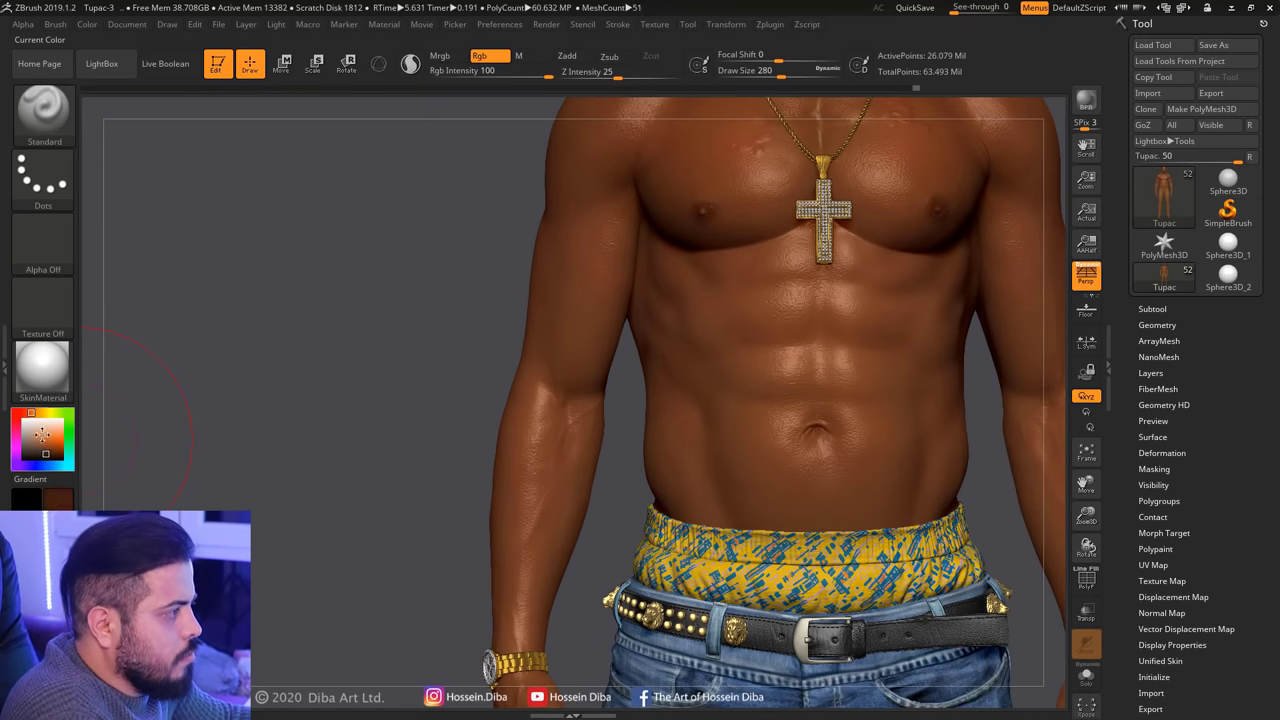
Shade the abdomen and lower torso with dark red-brown at Draw Size 228
{"action": "mouse_move", "coordinate": [592, 398]}
{"action": "right_mouse_down"}
{"action": "mouse_move", "coordinate": [582, 420]}
{"action": "mouse_move", "coordinate": [533, 292]}
{"action": "mouse_move", "coordinate": [583, 309]}
{"action": "right_mouse_up"}
{"action": "type", "text": "s228"}
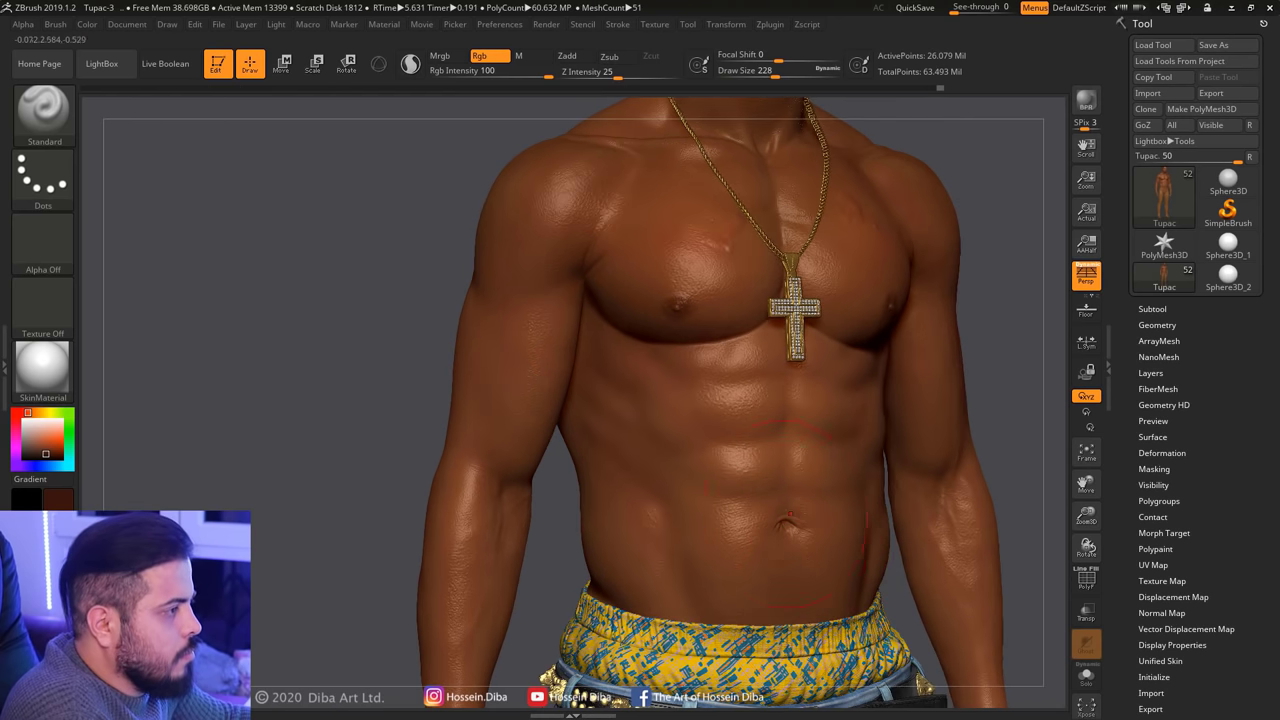
{"action": "right_click_drag", "start_coordinate": [990, 440], "coordinate": [1014, 434]}
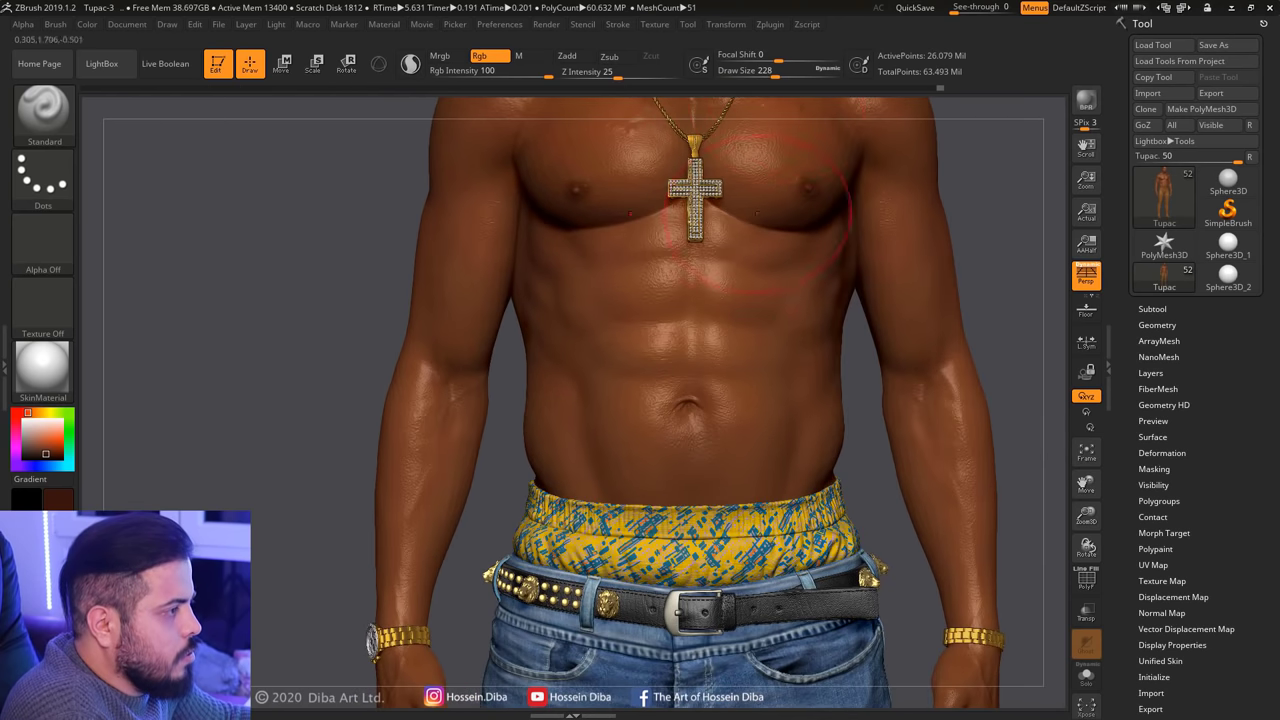
Darken the skin in and below the navel with black, varying the Draw Size between 33 and 80
{"action": "type", "text": "s65"}
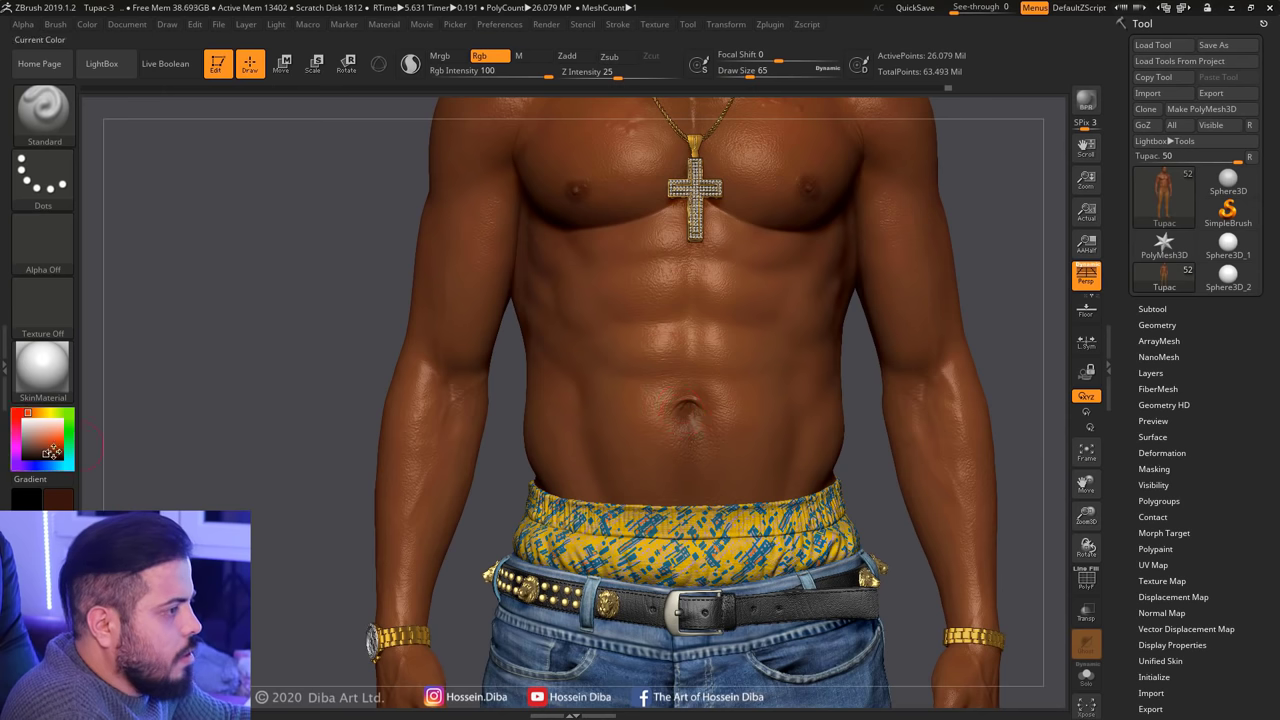
{"action": "right_click_drag", "start_coordinate": [933, 487], "coordinate": [630, 408], "text": "ctrl"}
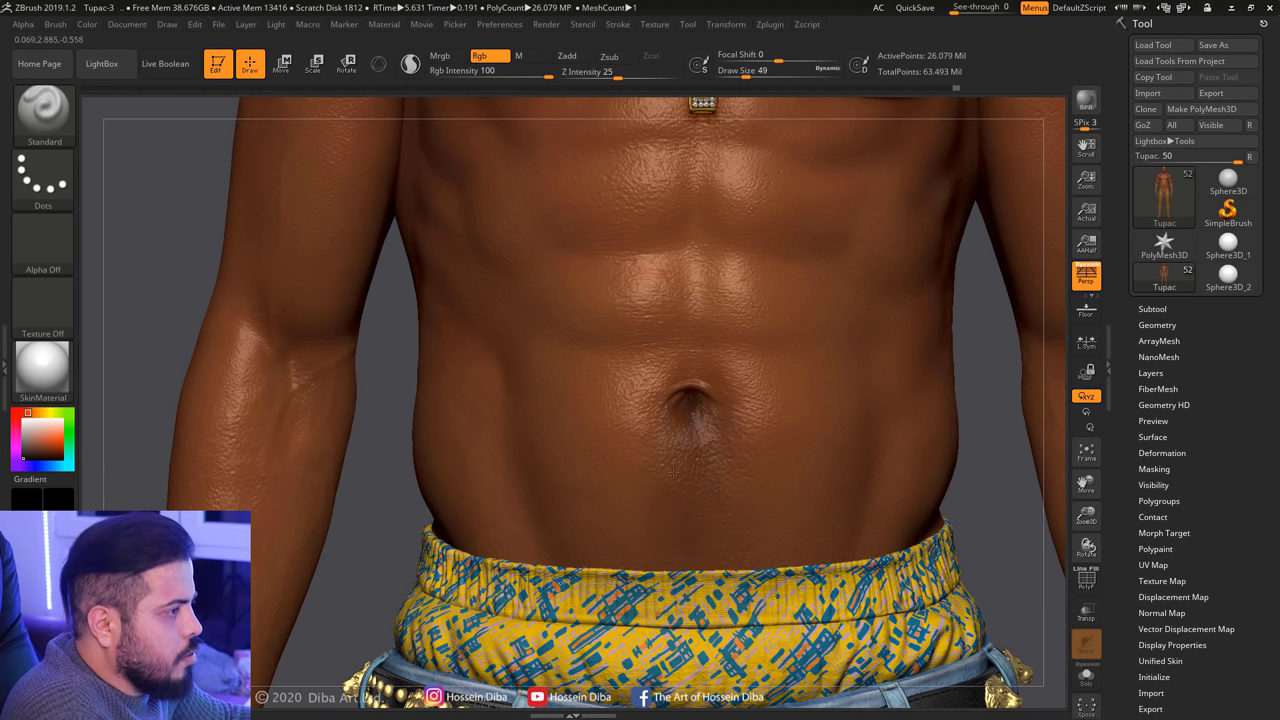
{"action": "key", "text": "bracketleft"}
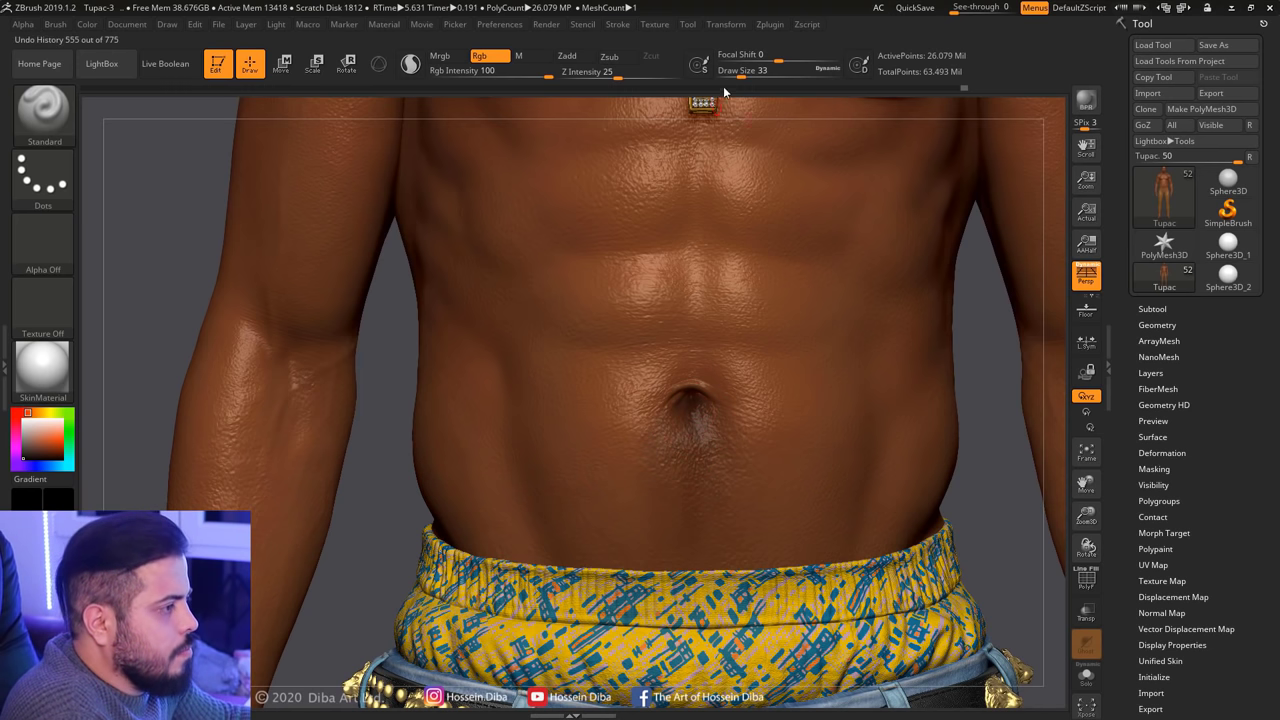
{"action": "key", "text": "bracketright"}
{"action": "key", "text": "bracketleft"}
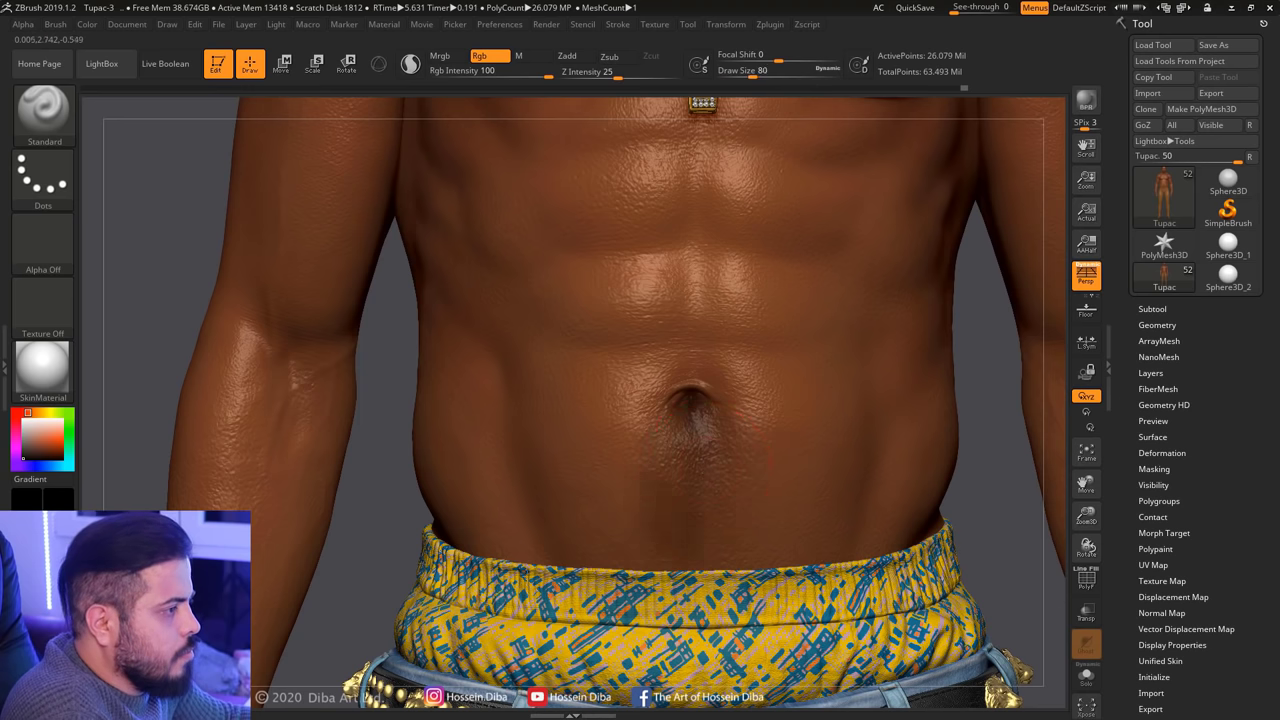
Blend brown and dark brown tones over the lower abdomen above the waistband at Draw Size 104
{"action": "left_click_drag", "start_coordinate": [1086, 516], "coordinate": [1085, 436]}
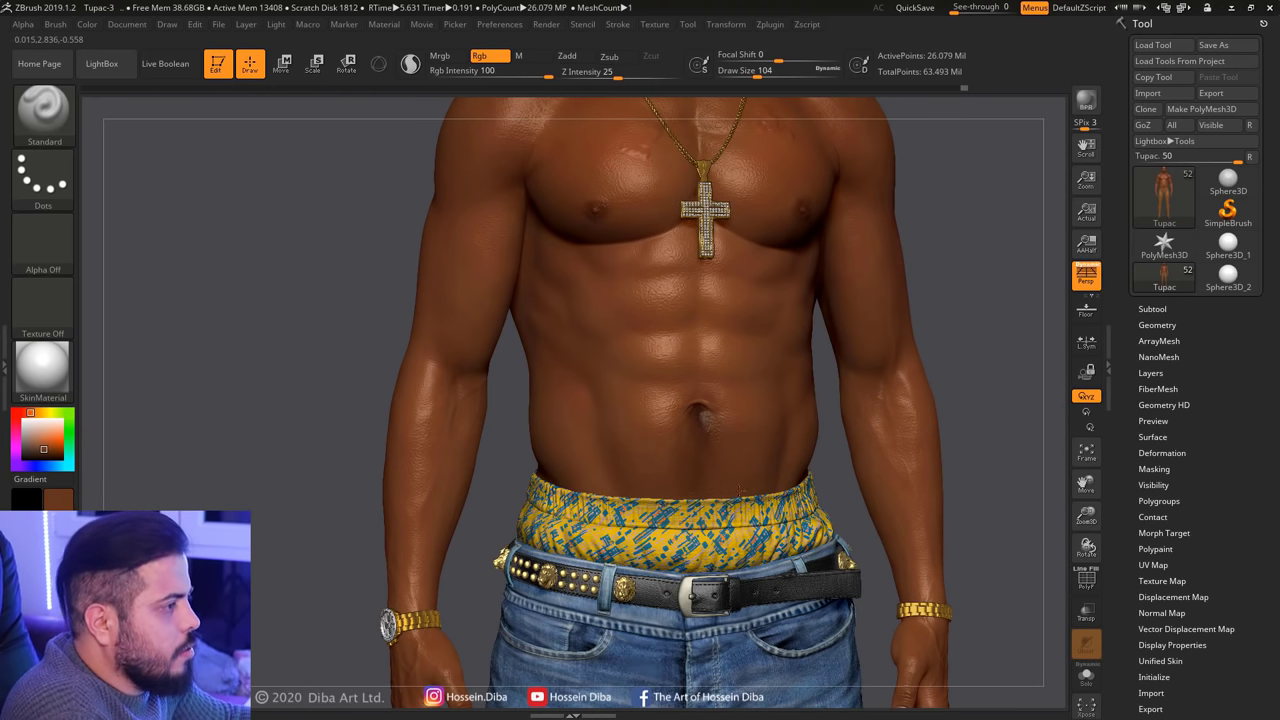
{"action": "left_click_drag", "start_coordinate": [72, 460], "coordinate": [746, 483]}
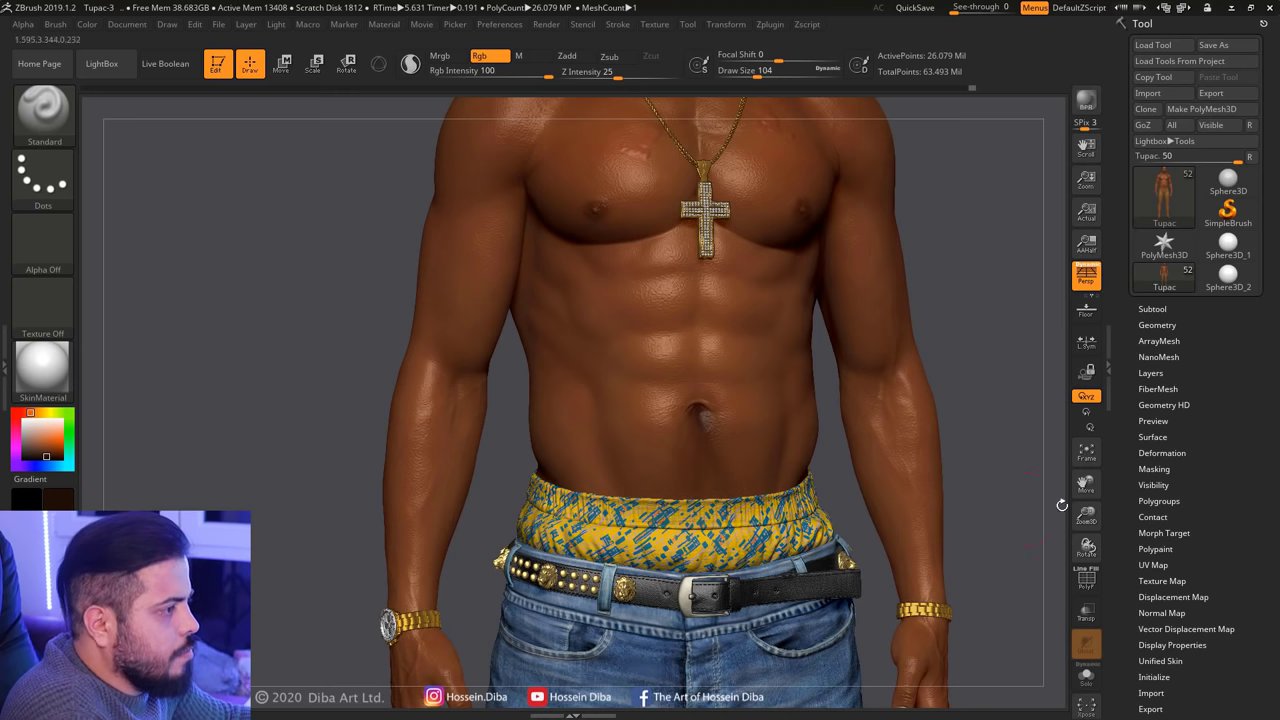
{"action": "left_click_drag", "start_coordinate": [1062, 505], "coordinate": [694, 551]}
{"action": "key", "text": "c"}
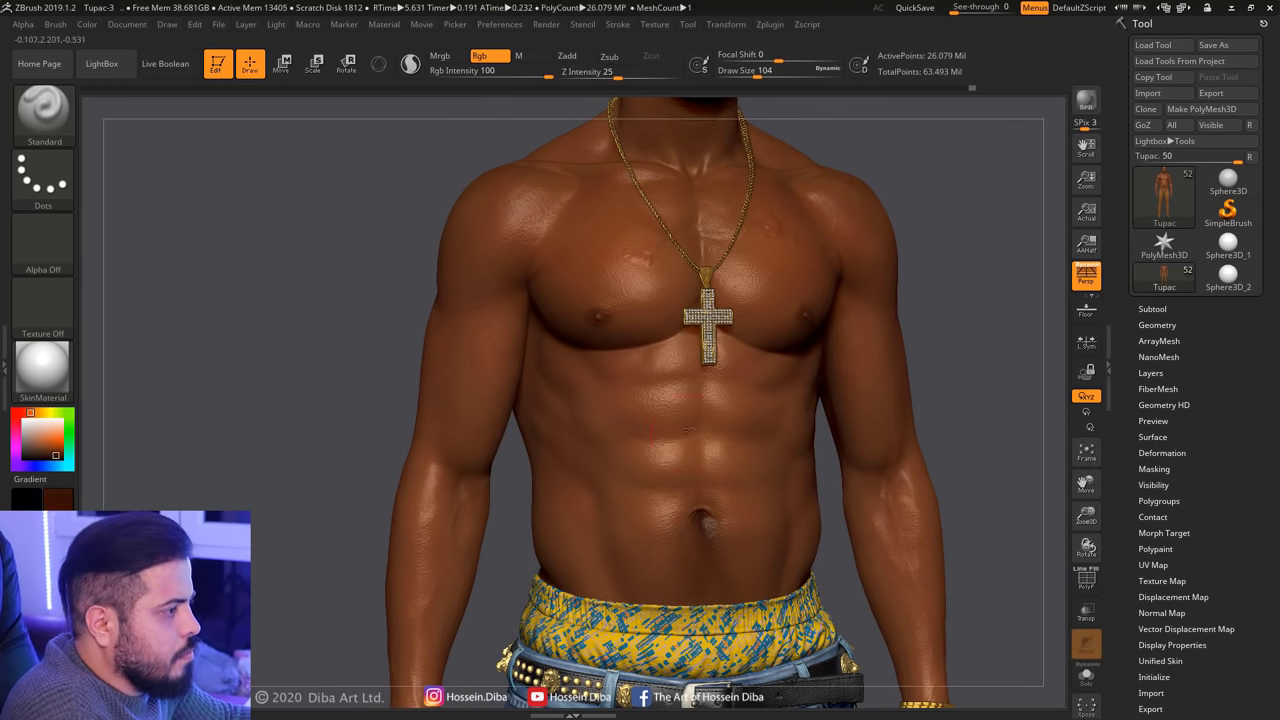
Isolate the body in Solo mode and shade the centre of the chest with very dark brown at Draw Size 104
{"action": "left_click_drag", "start_coordinate": [1083, 483], "coordinate": [1083, 537]}
{"action": "left_click", "coordinate": [1086, 676]}
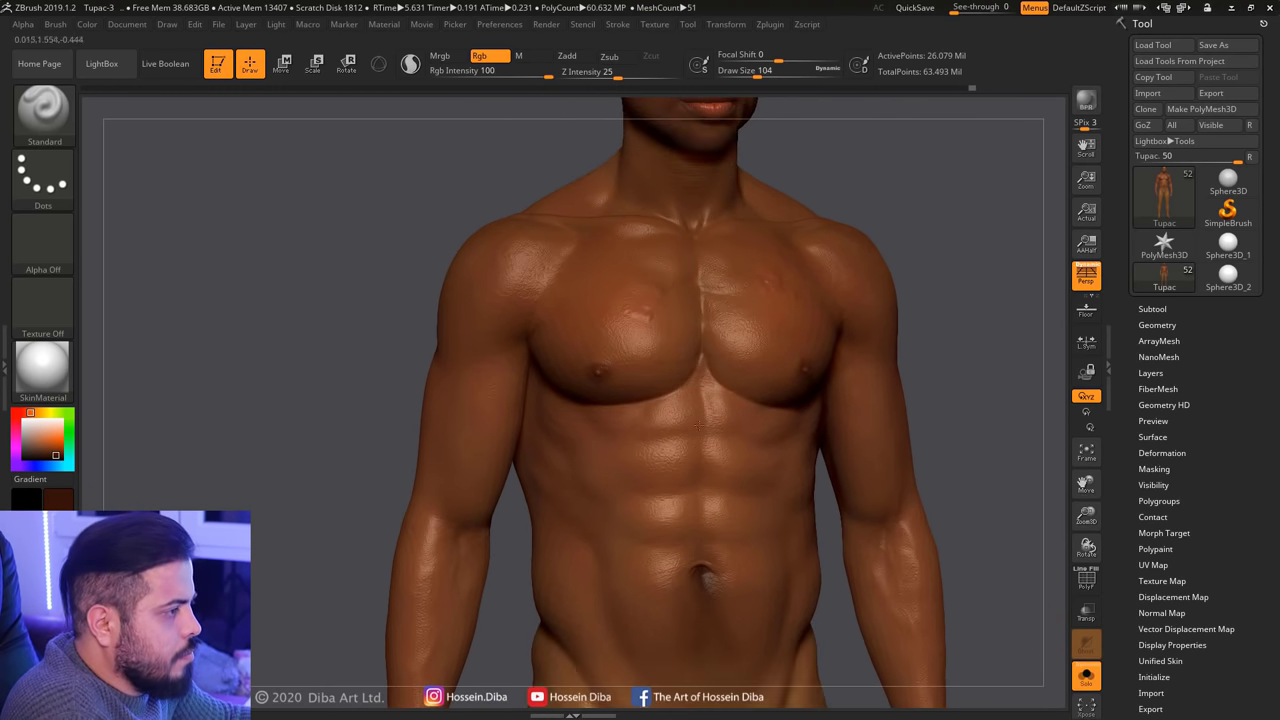
{"action": "left_click_drag", "start_coordinate": [58, 456], "coordinate": [698, 372]}
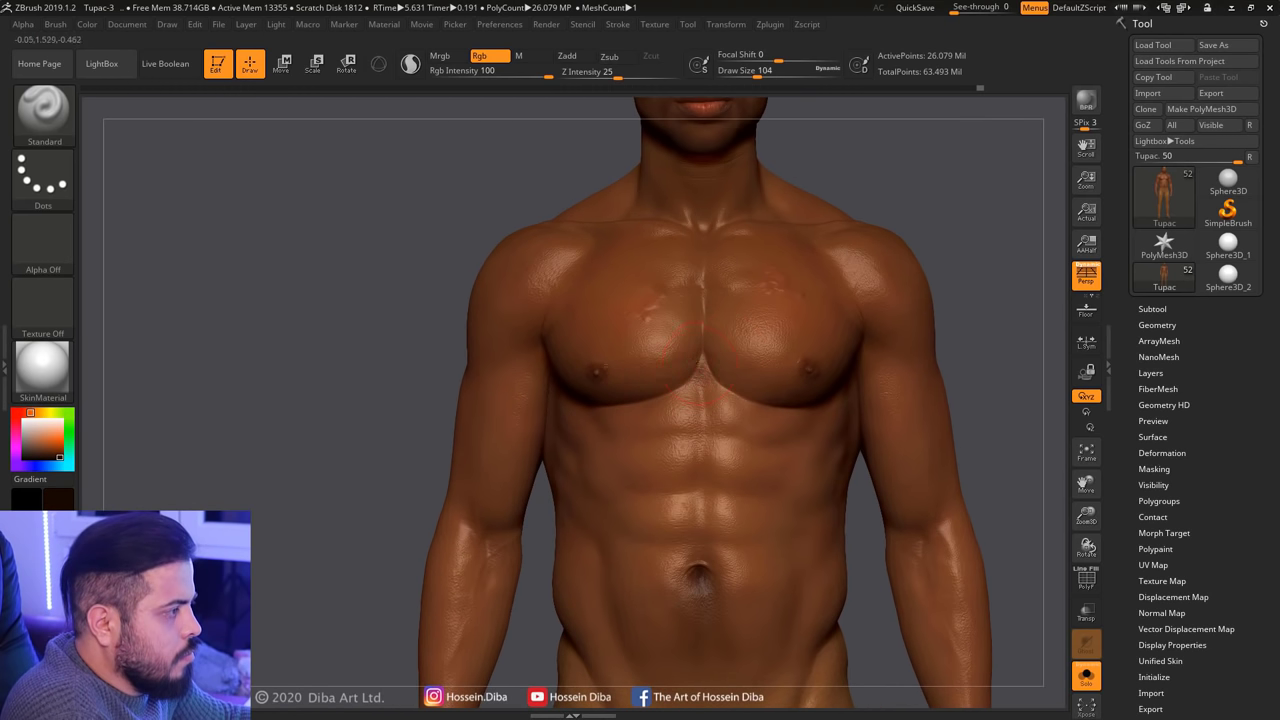
{"action": "left_click_drag", "start_coordinate": [1023, 503], "coordinate": [171, 390]}
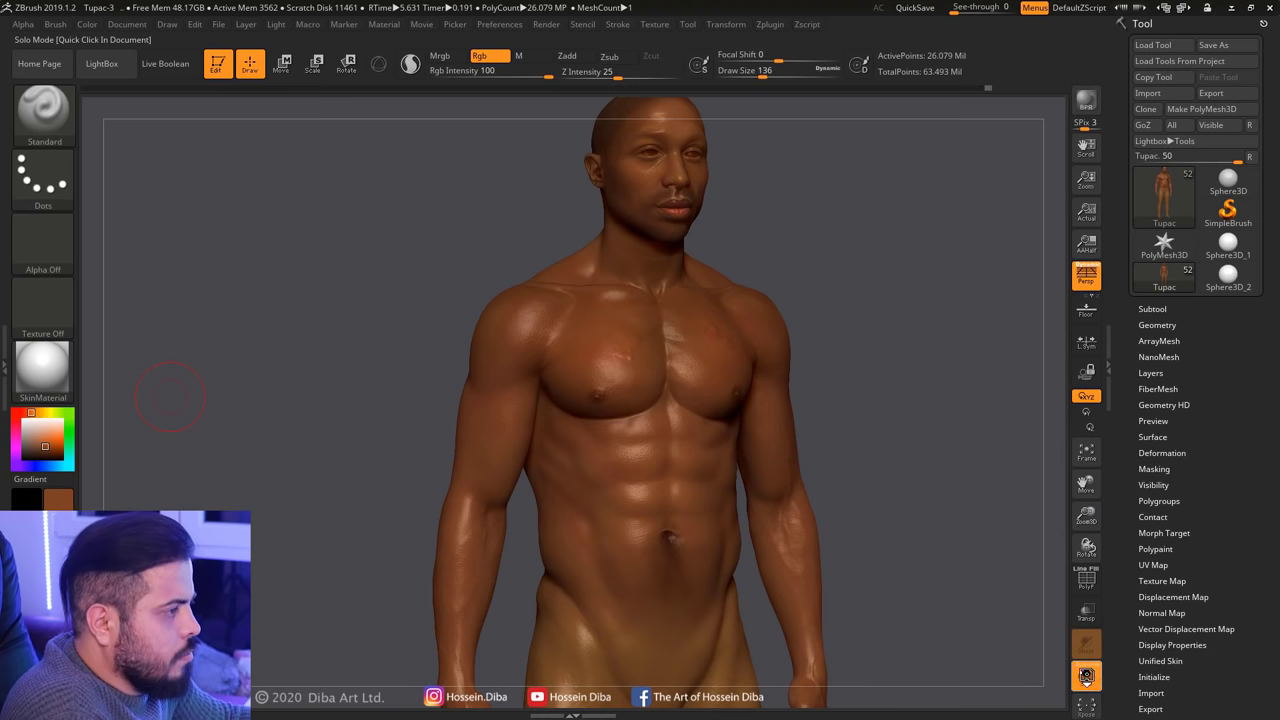
Bring back the full character from Solo mode, blend brown over the torso skin at Draw Size 187, and isolate the body again
{"action": "left_click", "coordinate": [1086, 676]}
{"action": "mouse_move", "coordinate": [985, 635]}
{"action": "left_mouse_down"}
{"action": "mouse_move", "coordinate": [991, 471]}
{"action": "mouse_move", "coordinate": [1016, 490]}
{"action": "mouse_move", "coordinate": [1100, 485]}
{"action": "left_mouse_up"}
{"action": "left_click_drag", "start_coordinate": [732, 76], "coordinate": [770, 76]}
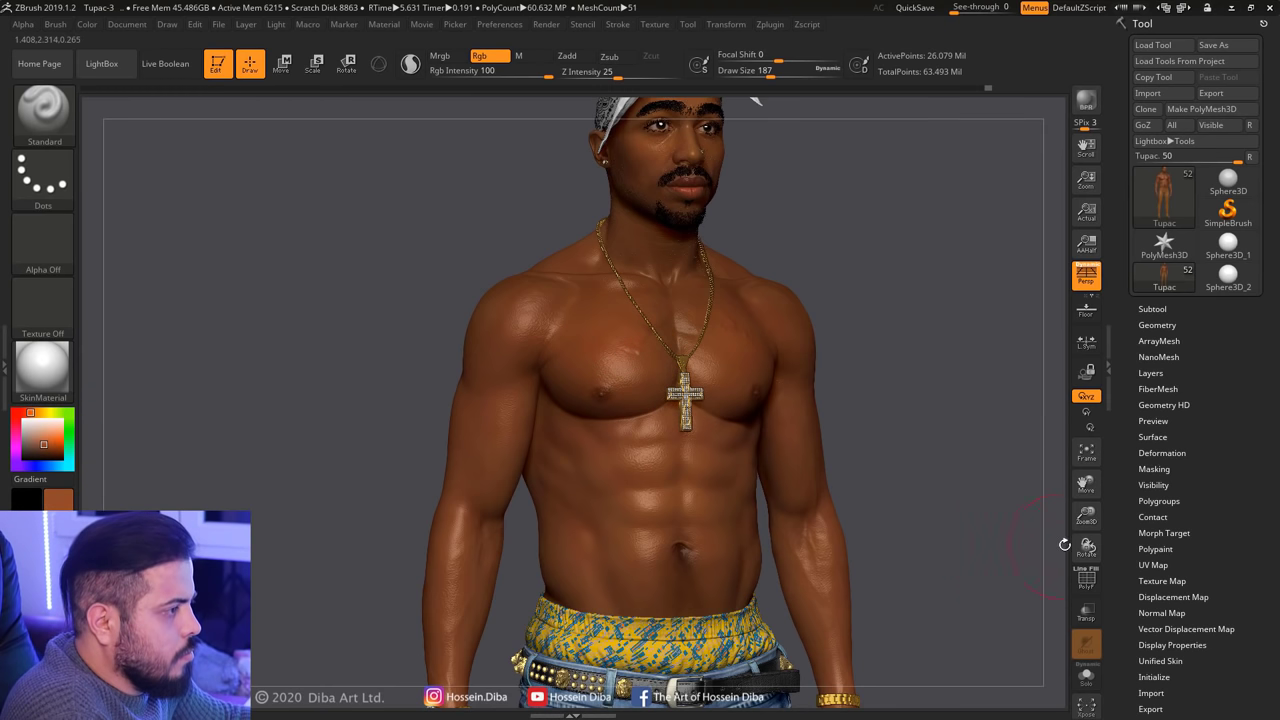
{"action": "left_click_drag", "start_coordinate": [1064, 544], "coordinate": [1030, 540]}
{"action": "left_click", "coordinate": [1086, 670]}
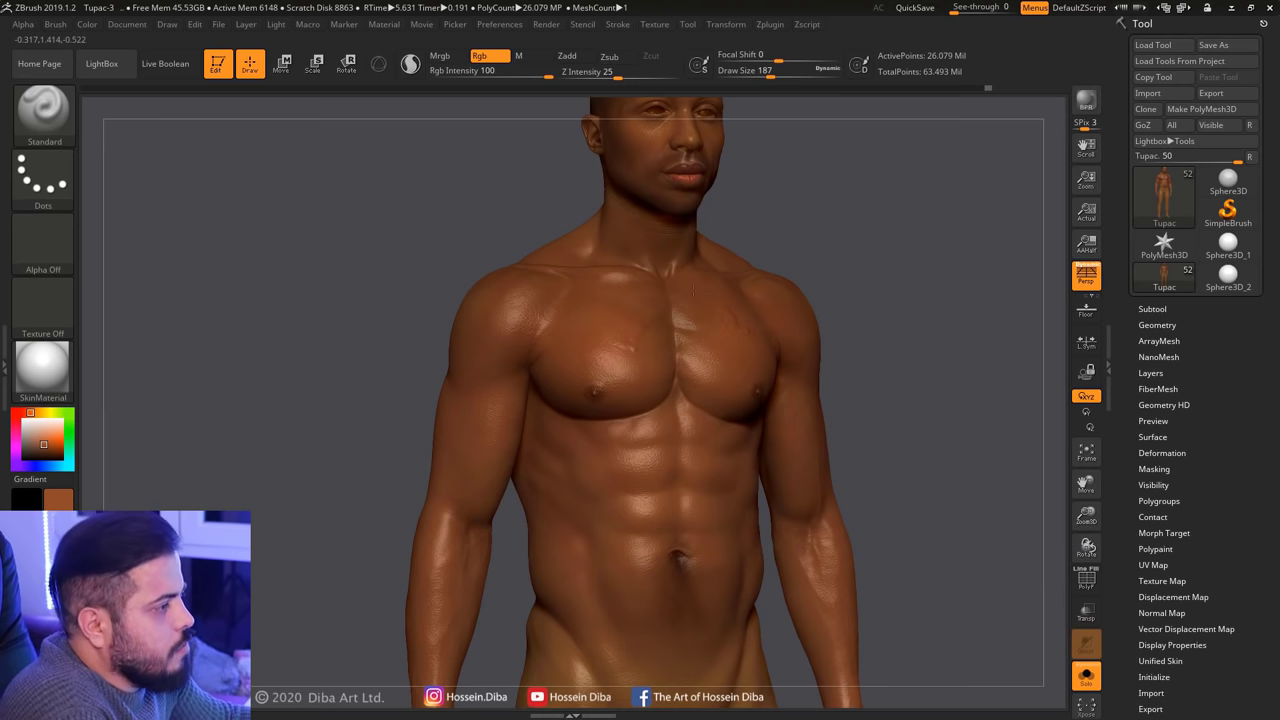
Show all subtools again and blend brown tones over the chest, raising the Draw Size from 108 to 207
{"action": "left_click", "coordinate": [1086, 670]}
{"action": "left_click_drag", "start_coordinate": [767, 74], "coordinate": [757, 74]}
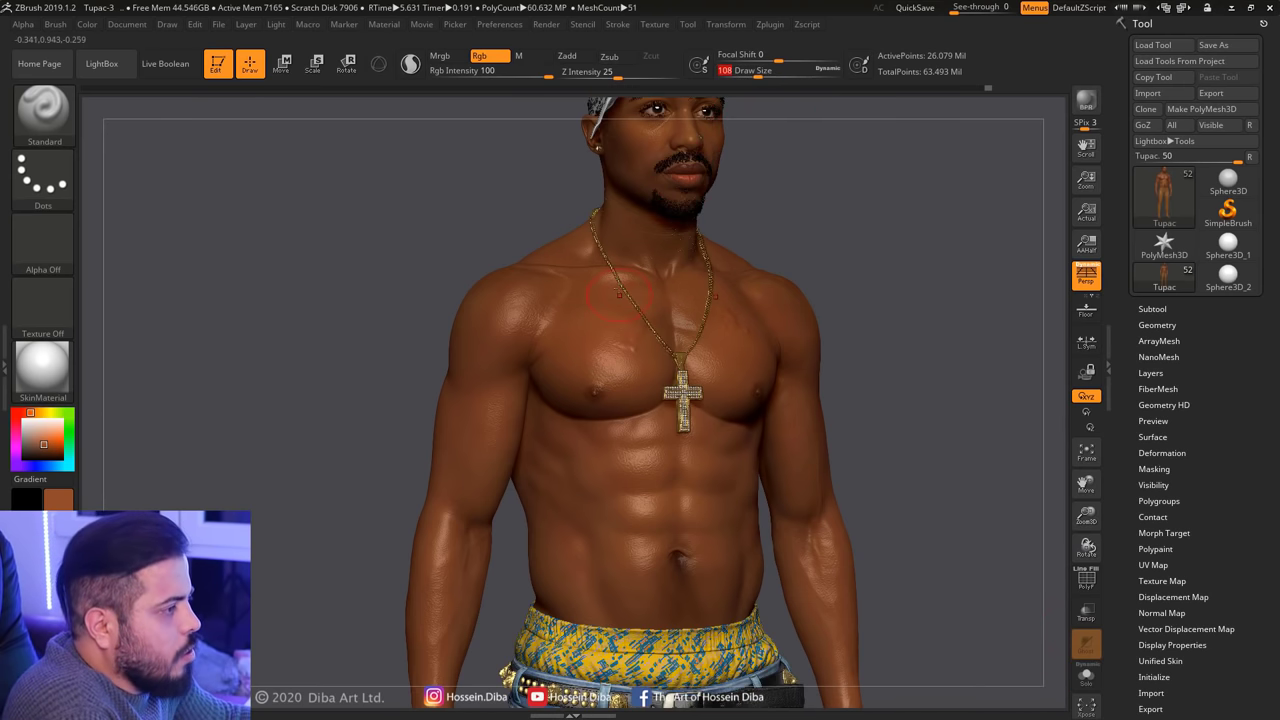
{"action": "key", "text": "bracketright"}
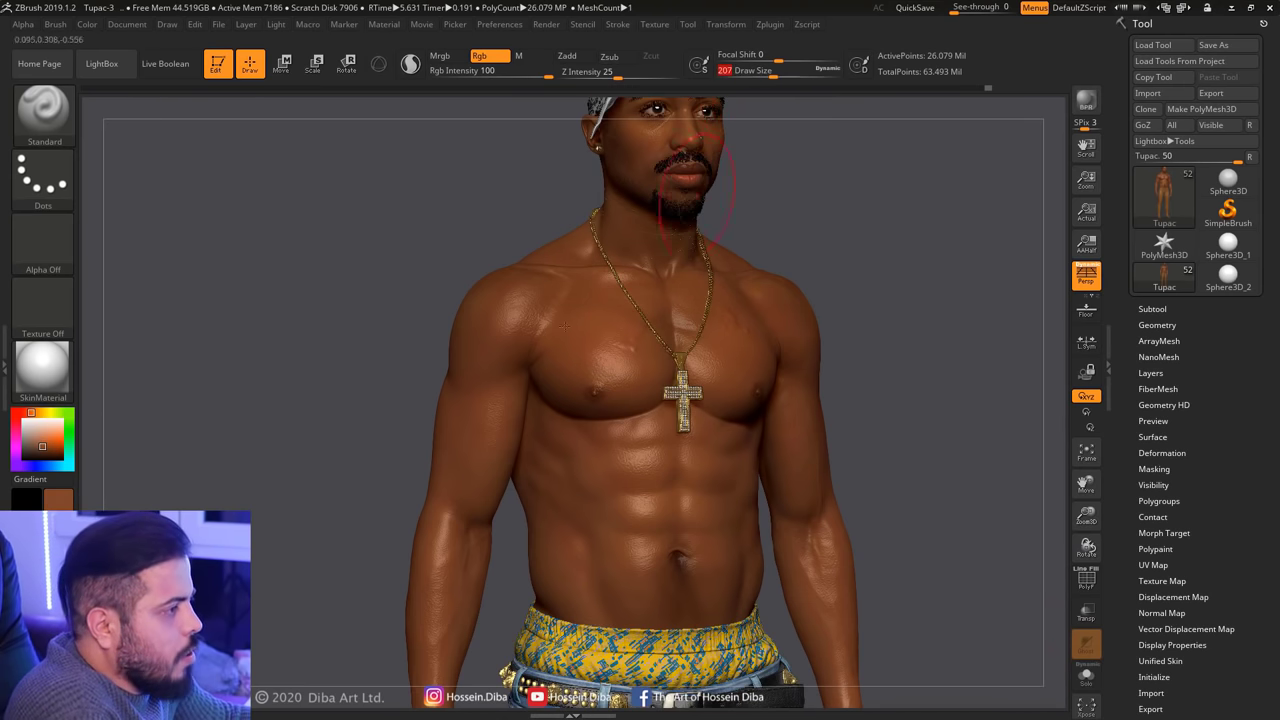
{"action": "left_click_drag", "start_coordinate": [1017, 517], "coordinate": [706, 97]}
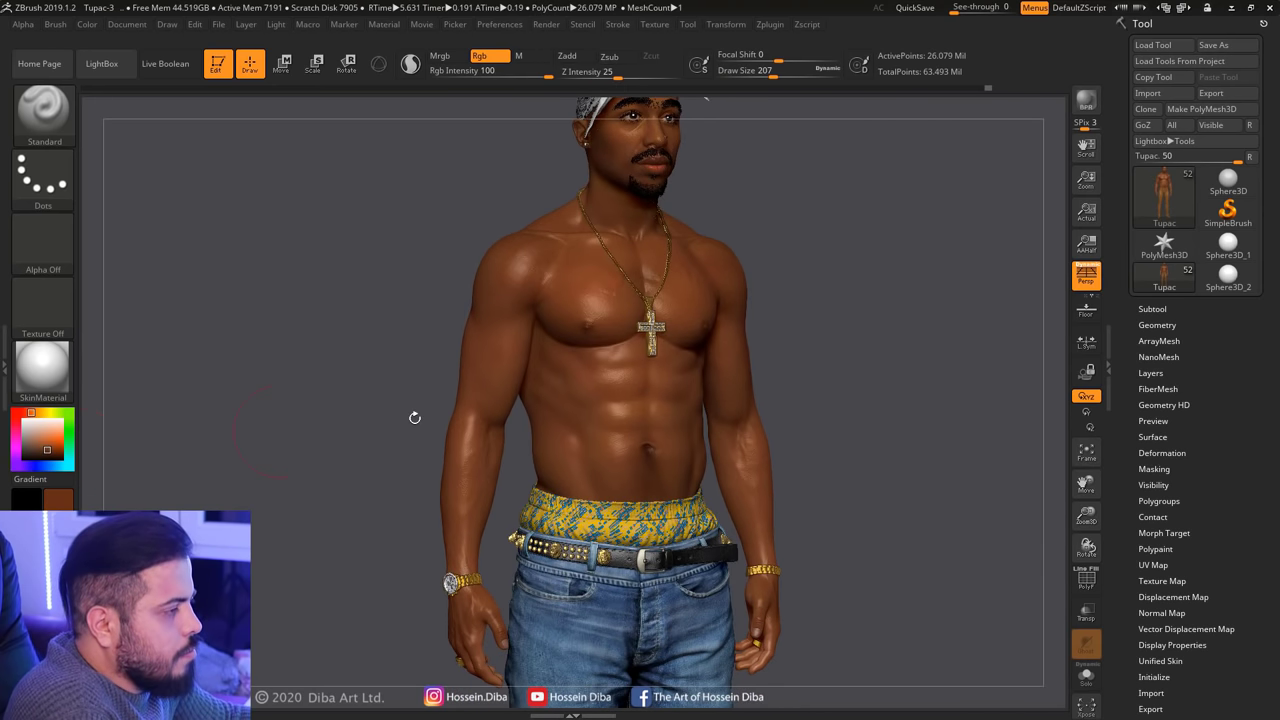
Shade the back and the backs of the arms with brown and dark red-brown tones at Draw Size 338
{"action": "left_click_drag", "start_coordinate": [414, 414], "coordinate": [467, 415]}
{"action": "left_click_drag", "start_coordinate": [749, 440], "coordinate": [839, 450], "text": "alt"}
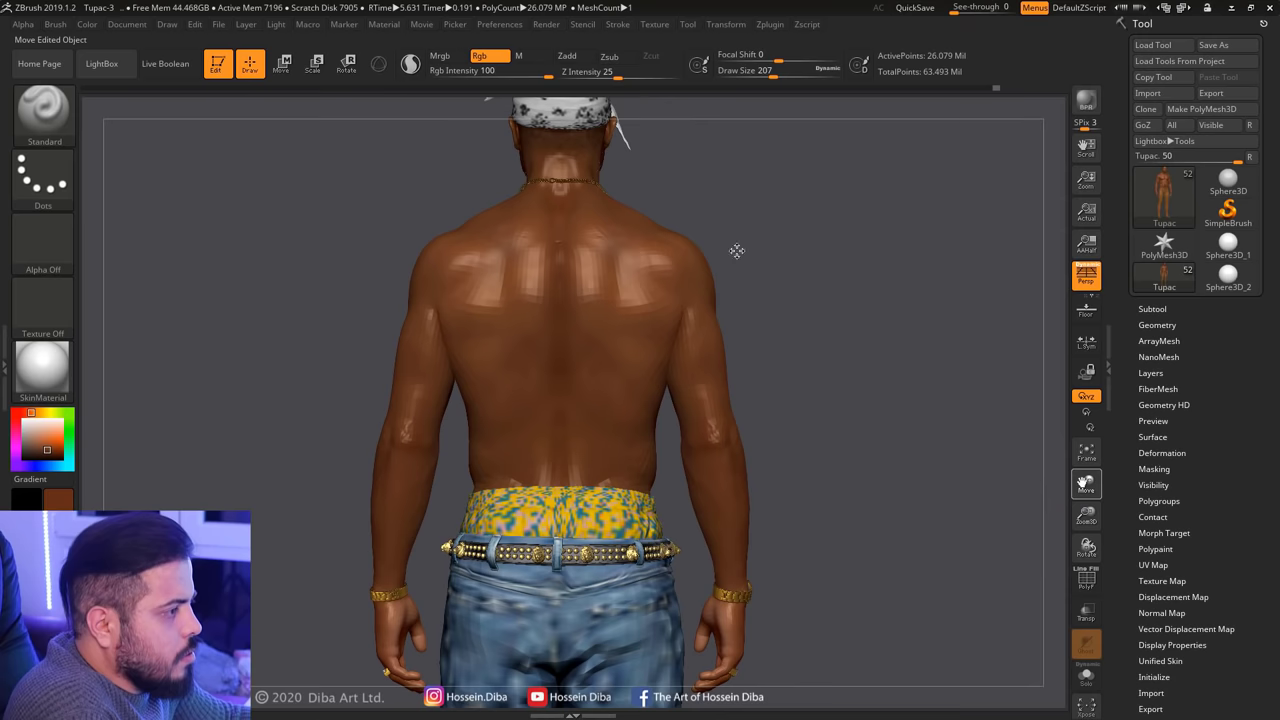
{"action": "key", "text": "bracketright"}
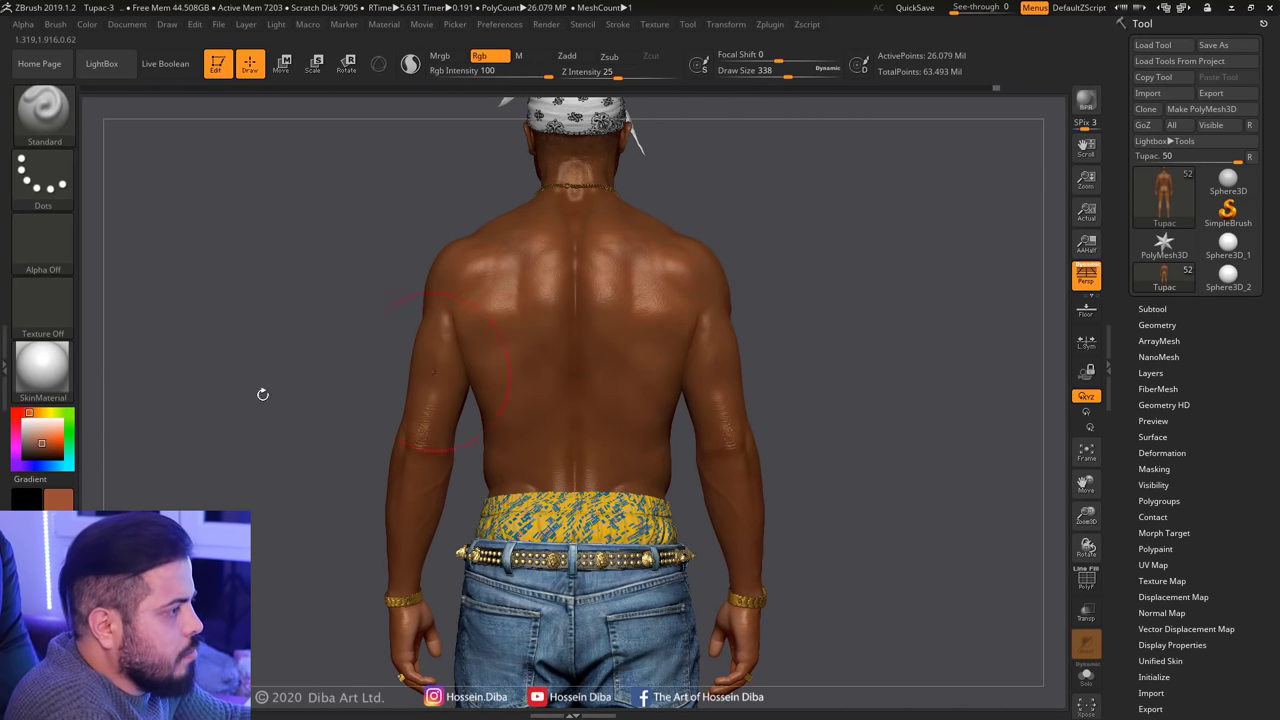
{"action": "left_click", "coordinate": [46, 449]}
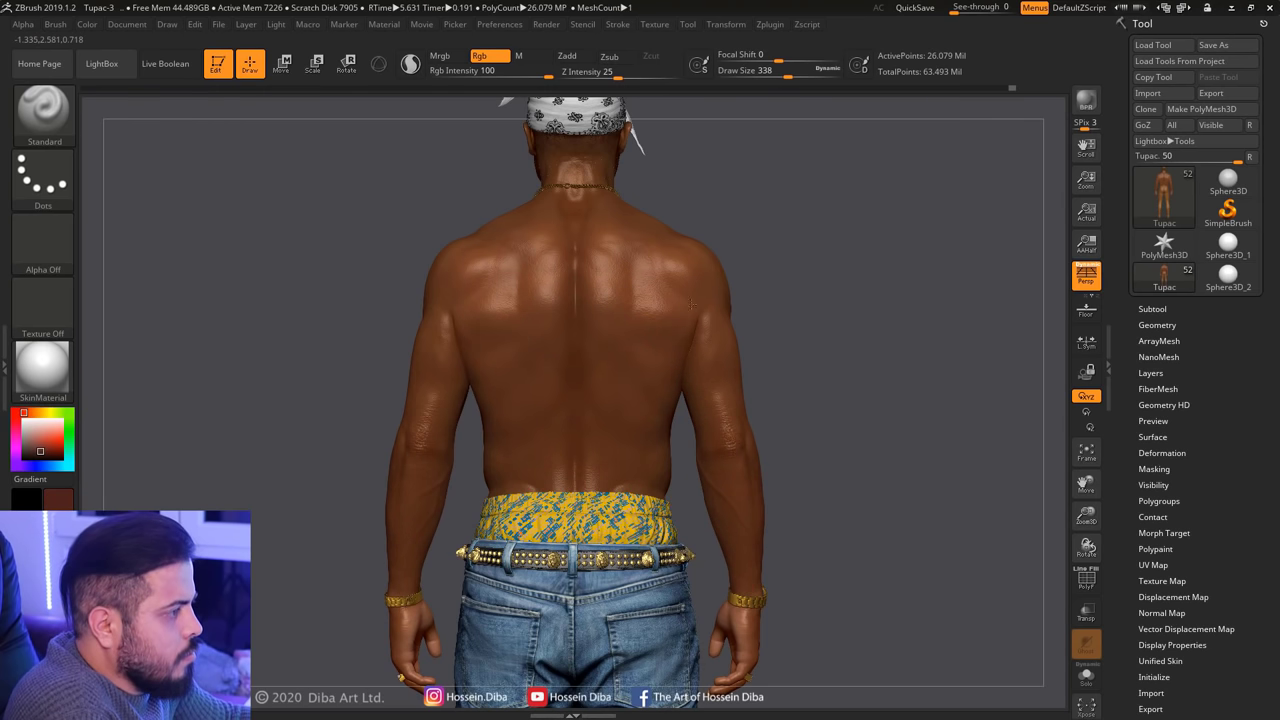
{"action": "right_click_drag", "start_coordinate": [692, 304], "coordinate": [533, 472]}
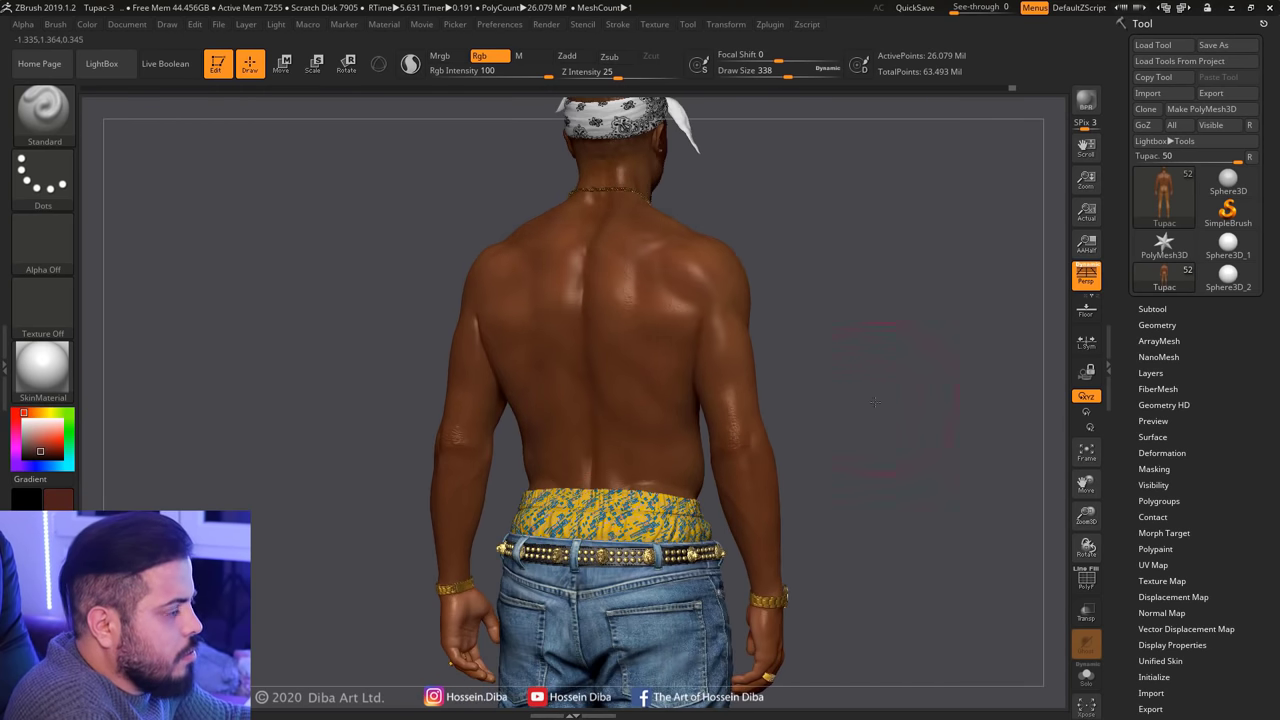
{"action": "right_click_drag", "start_coordinate": [873, 401], "coordinate": [690, 350]}
Pick a brighter orange-brown colour for the skin on the front of the body, keeping Draw Size 338
{"action": "right_click_drag", "start_coordinate": [683, 478], "coordinate": [1086, 517]}
{"action": "left_click_drag", "start_coordinate": [1086, 517], "coordinate": [951, 500]}
{"action": "key", "text": "c"}
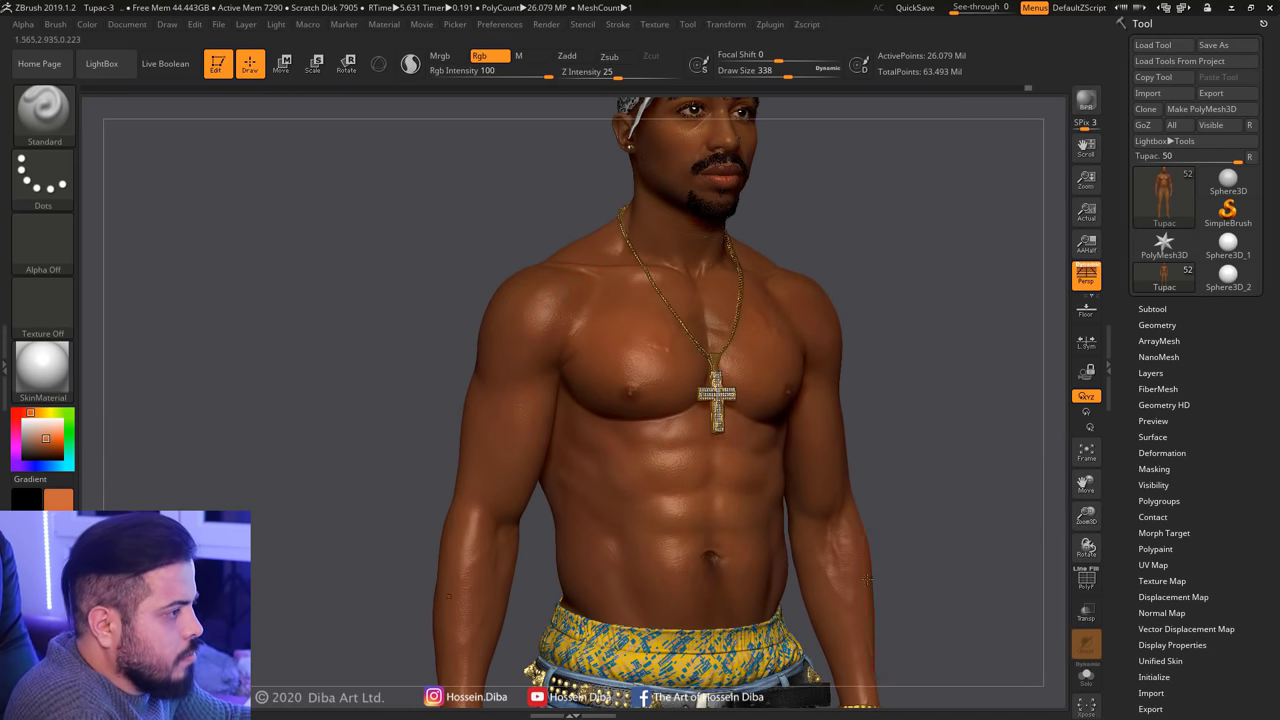
Choose a dark brown and paint deeper skin tones over the chest and shoulders with the Standard brush
{"action": "right_click_drag", "start_coordinate": [867, 579], "coordinate": [800, 580]}
{"action": "right_click_drag", "start_coordinate": [622, 393], "coordinate": [706, 318]}
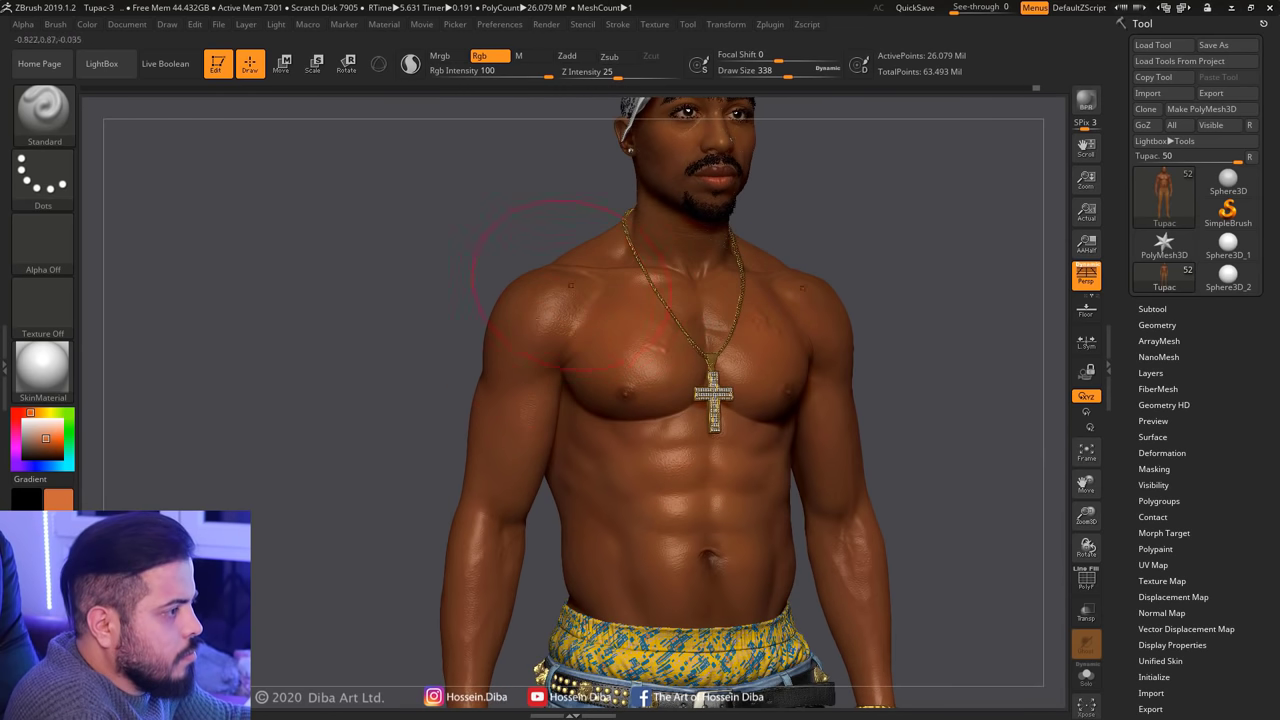
{"action": "mouse_move", "coordinate": [570, 285]}
{"action": "right_mouse_down"}
{"action": "mouse_move", "coordinate": [423, 400]}
{"action": "mouse_move", "coordinate": [140, 420]}
{"action": "right_mouse_up"}
{"action": "left_click", "coordinate": [53, 453]}
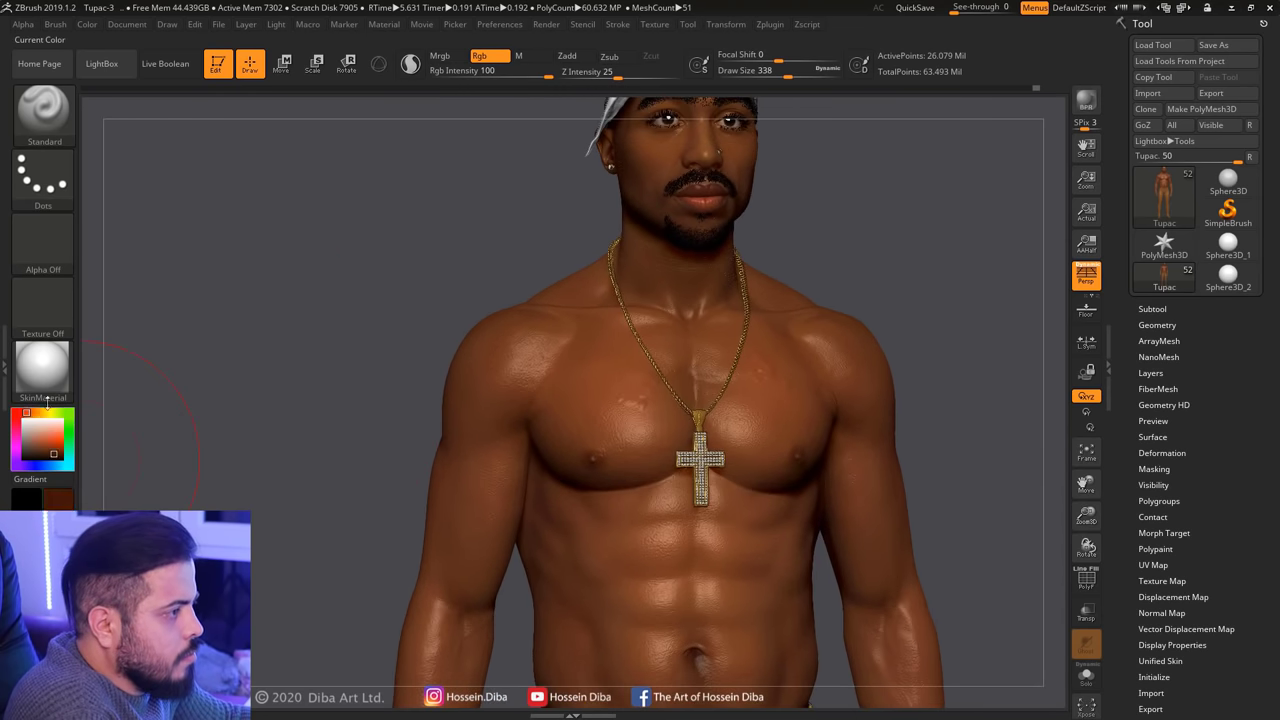
{"action": "right_click_drag", "start_coordinate": [767, 371], "coordinate": [760, 372]}
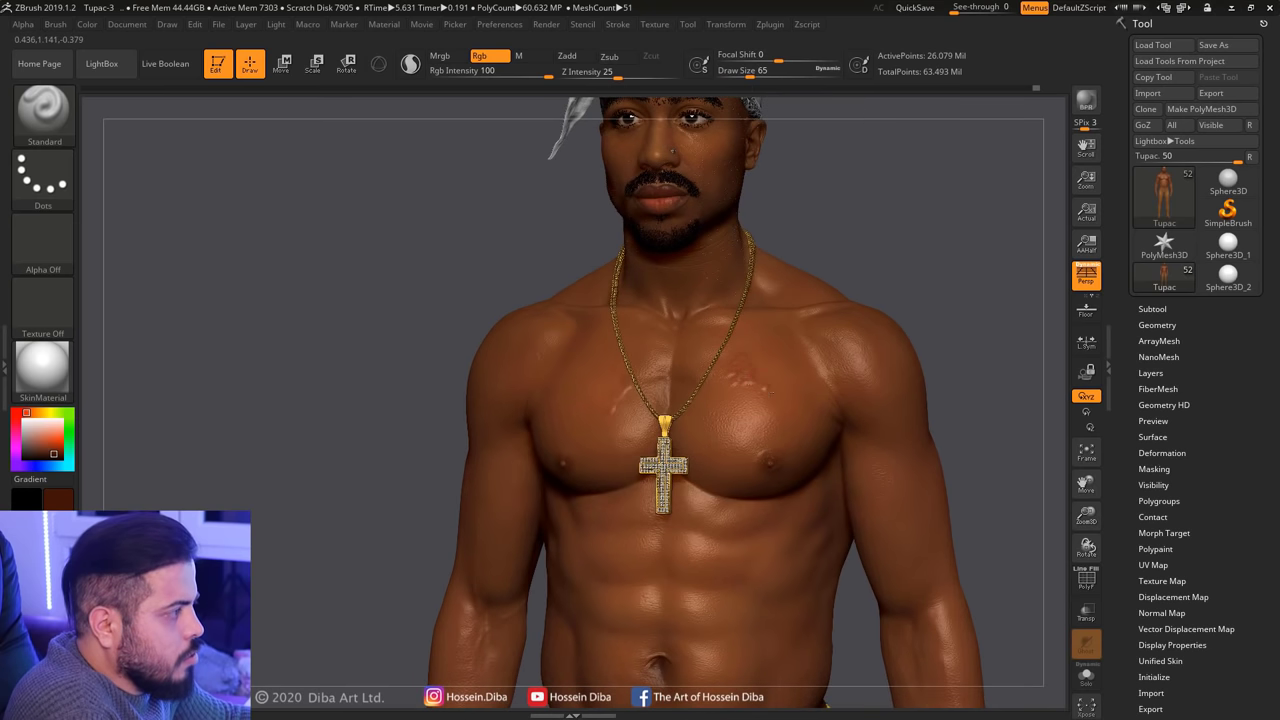
Set the draw size to 12 and paint dark brown color detail around the lips
{"action": "key", "text": "f"}
{"action": "right_click_drag", "start_coordinate": [900, 400], "coordinate": [1040, 420]}
{"action": "left_click_drag", "start_coordinate": [1086, 440], "coordinate": [1083, 485]}
{"action": "mouse_move", "coordinate": [1083, 485]}
{"action": "right_mouse_down"}
{"action": "mouse_move", "coordinate": [960, 374]}
{"action": "mouse_move", "coordinate": [1054, 513]}
{"action": "mouse_move", "coordinate": [960, 490]}
{"action": "right_mouse_up"}
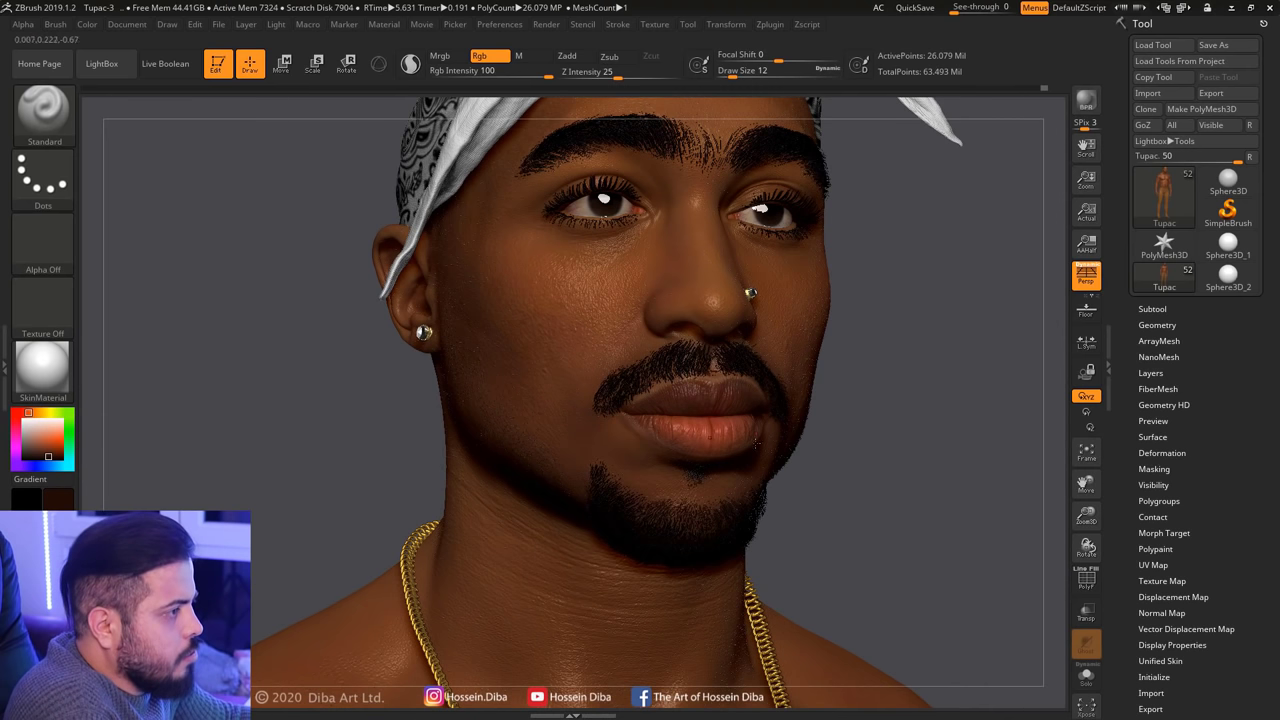
{"action": "left_click_drag", "start_coordinate": [1086, 515], "coordinate": [667, 414]}
{"action": "mouse_move", "coordinate": [616, 423]}
{"action": "right_mouse_down"}
{"action": "mouse_move", "coordinate": [770, 410]}
{"action": "mouse_move", "coordinate": [880, 489]}
{"action": "mouse_move", "coordinate": [624, 441]}
{"action": "right_mouse_up"}
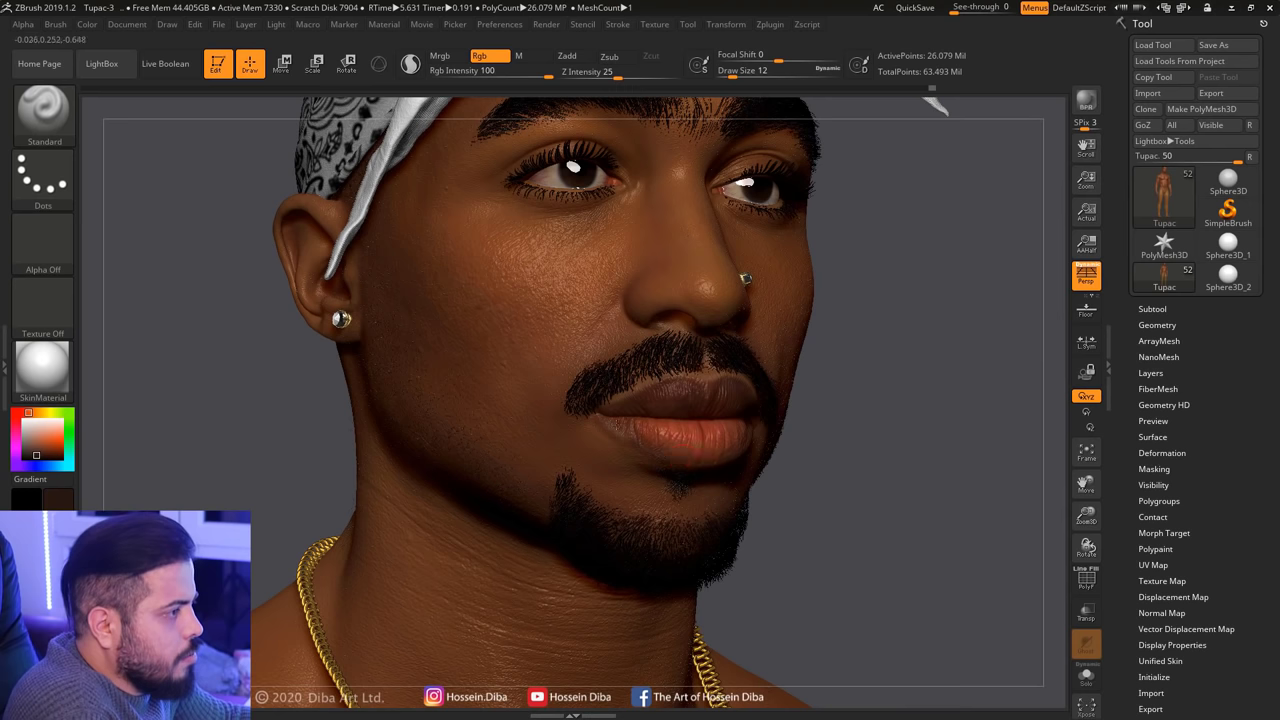
Pick a reddish brown and paint it onto the lips at draw size 12
{"action": "right_click_drag", "start_coordinate": [843, 483], "coordinate": [692, 434]}
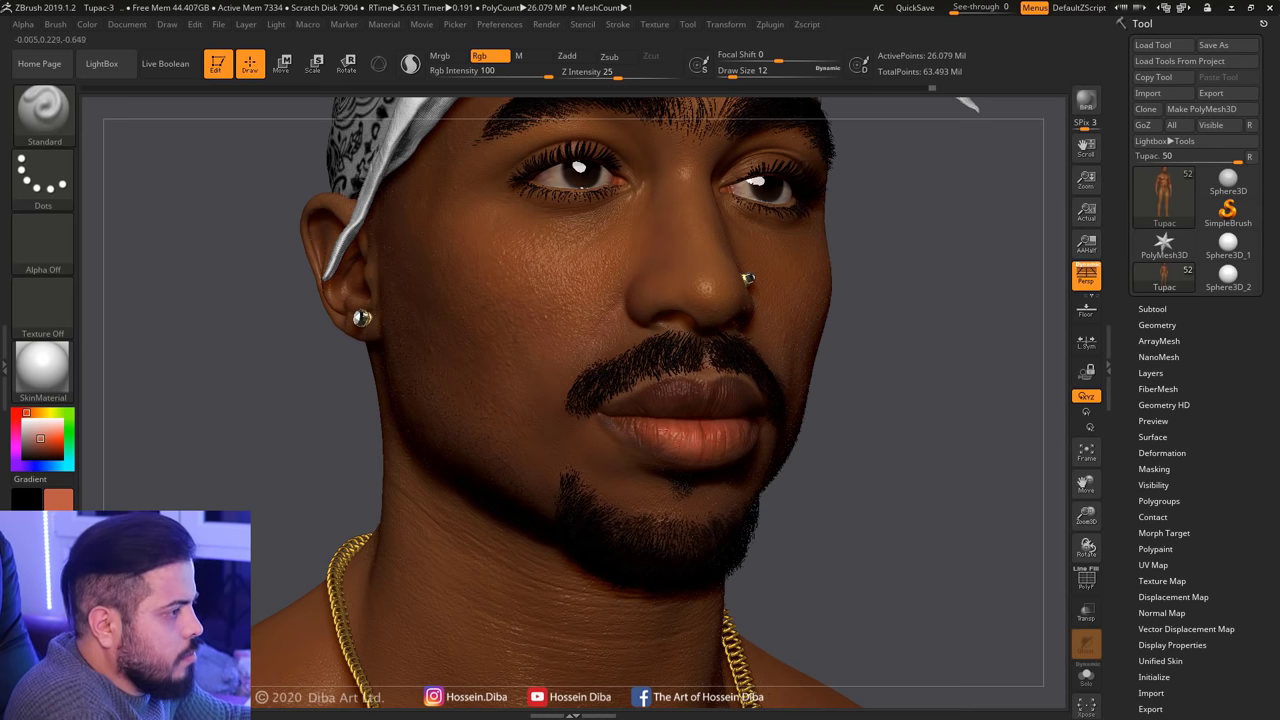
{"action": "left_click_drag", "start_coordinate": [898, 495], "coordinate": [746, 445]}
{"action": "right_click_drag", "start_coordinate": [705, 445], "coordinate": [707, 400]}
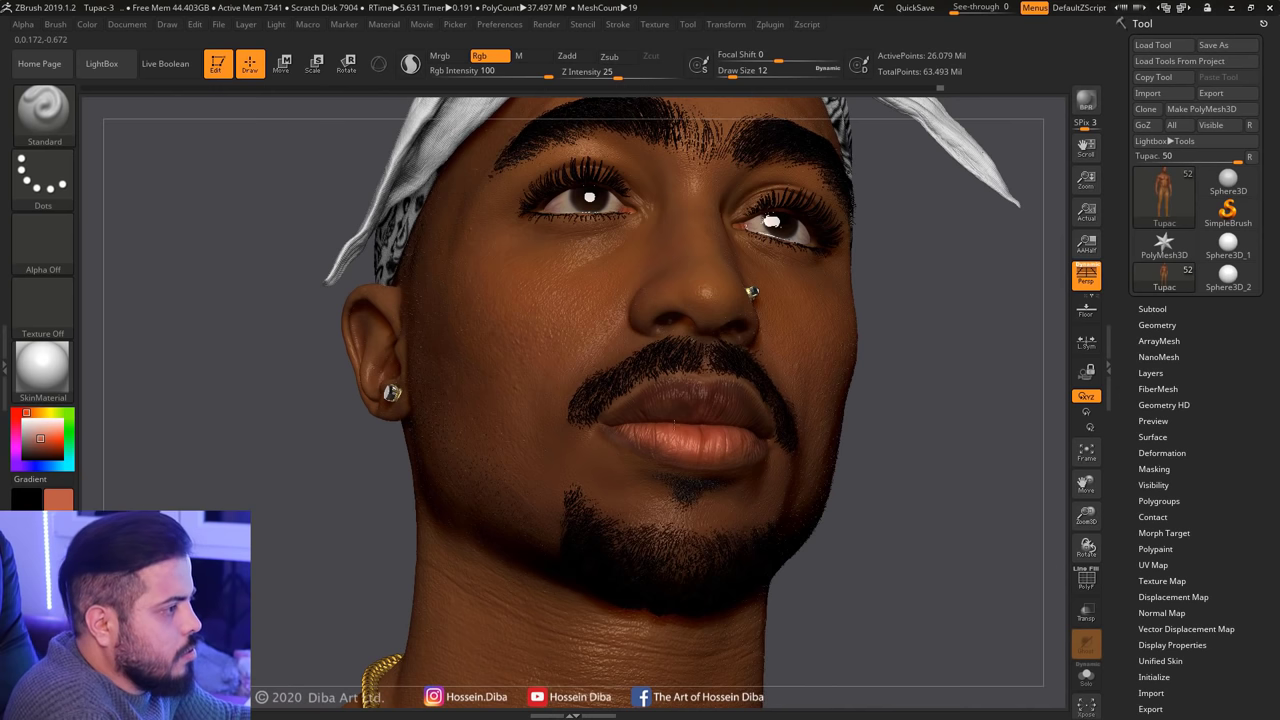
{"action": "right_click_drag", "start_coordinate": [707, 408], "coordinate": [940, 460]}
{"action": "left_click_drag", "start_coordinate": [1086, 484], "coordinate": [1063, 502]}
{"action": "right_click_drag", "start_coordinate": [1063, 502], "coordinate": [883, 443]}
{"action": "left_click_drag", "start_coordinate": [1086, 515], "coordinate": [1086, 470]}
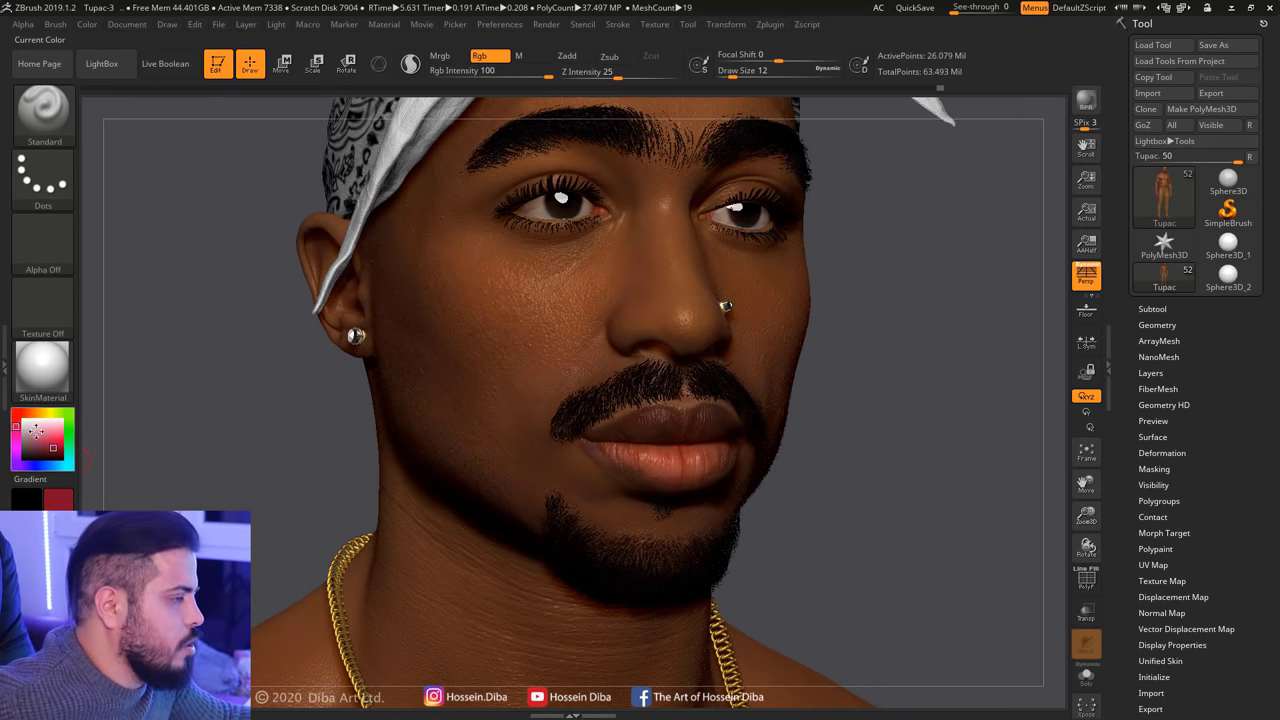
Set the draw size to 25 and paint the lower lip with a pinkish red, RGB 196, 95, 97
{"action": "mouse_move", "coordinate": [894, 471]}
{"action": "right_mouse_down"}
{"action": "mouse_move", "coordinate": [720, 458]}
{"action": "mouse_move", "coordinate": [900, 465]}
{"action": "right_mouse_up"}
{"action": "left_click", "coordinate": [43, 438]}
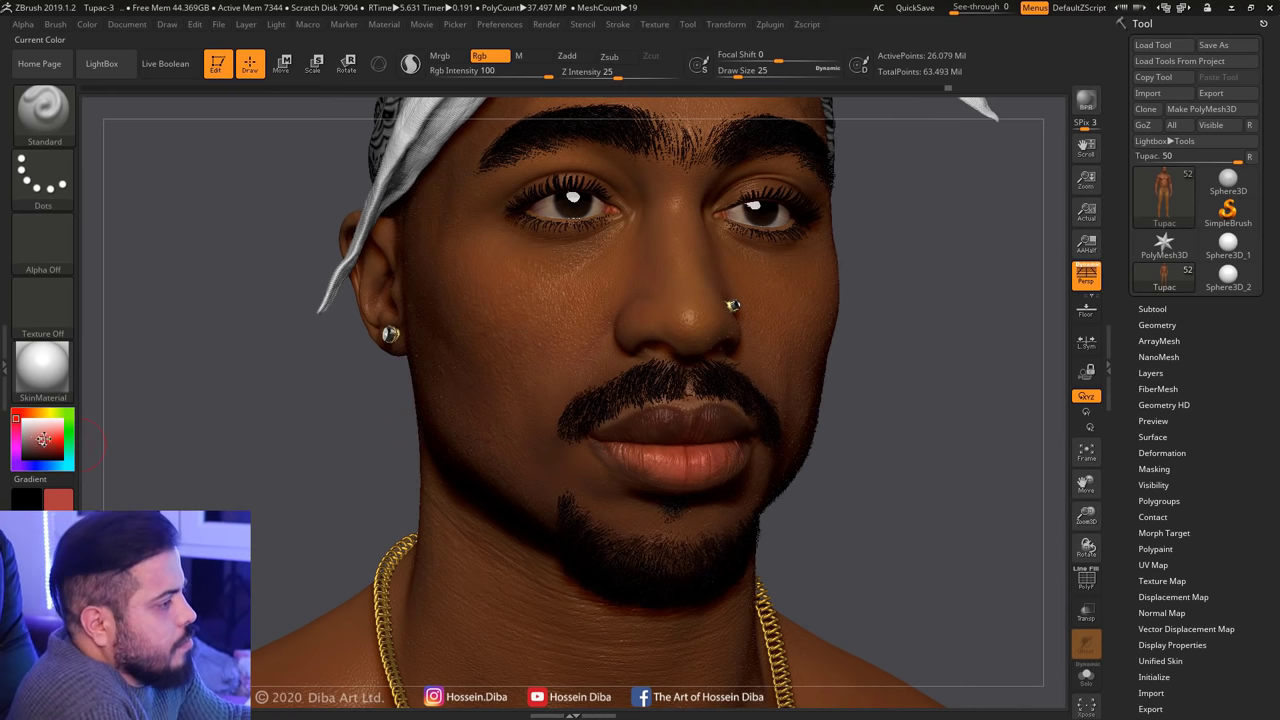
{"action": "right_click_drag", "start_coordinate": [668, 474], "coordinate": [645, 455]}
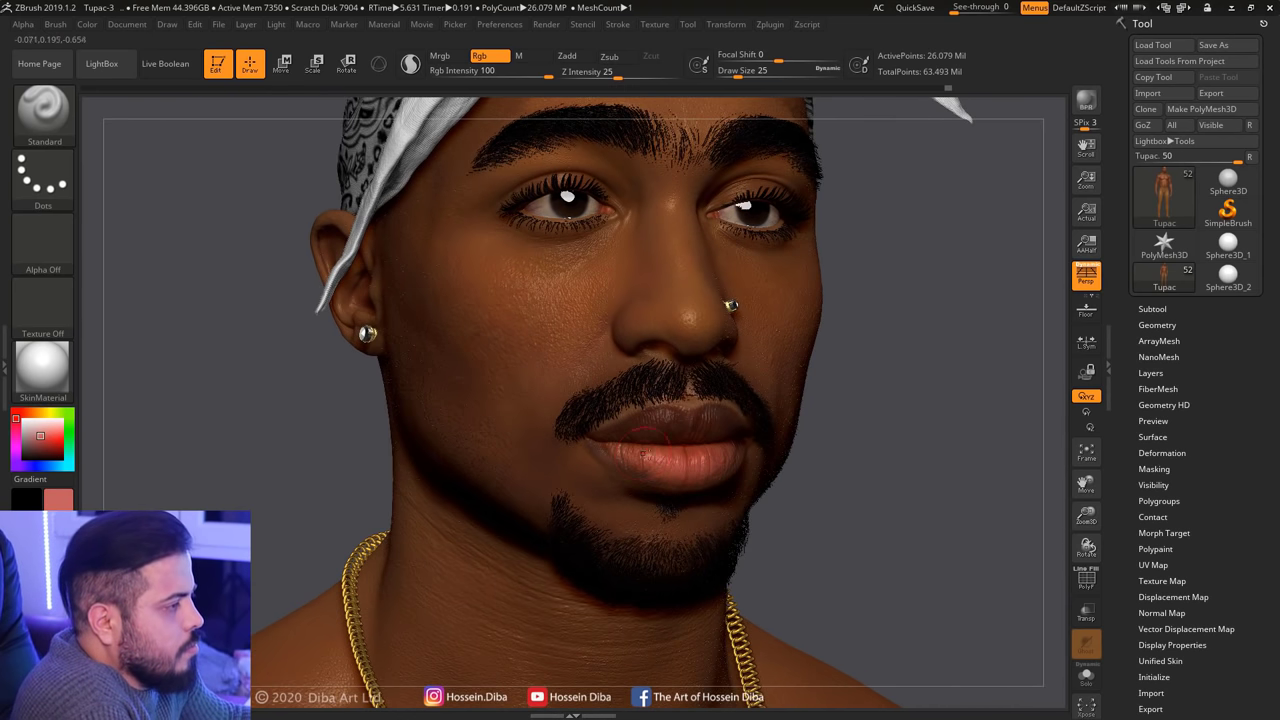
{"action": "right_click_drag", "start_coordinate": [850, 455], "coordinate": [790, 458]}
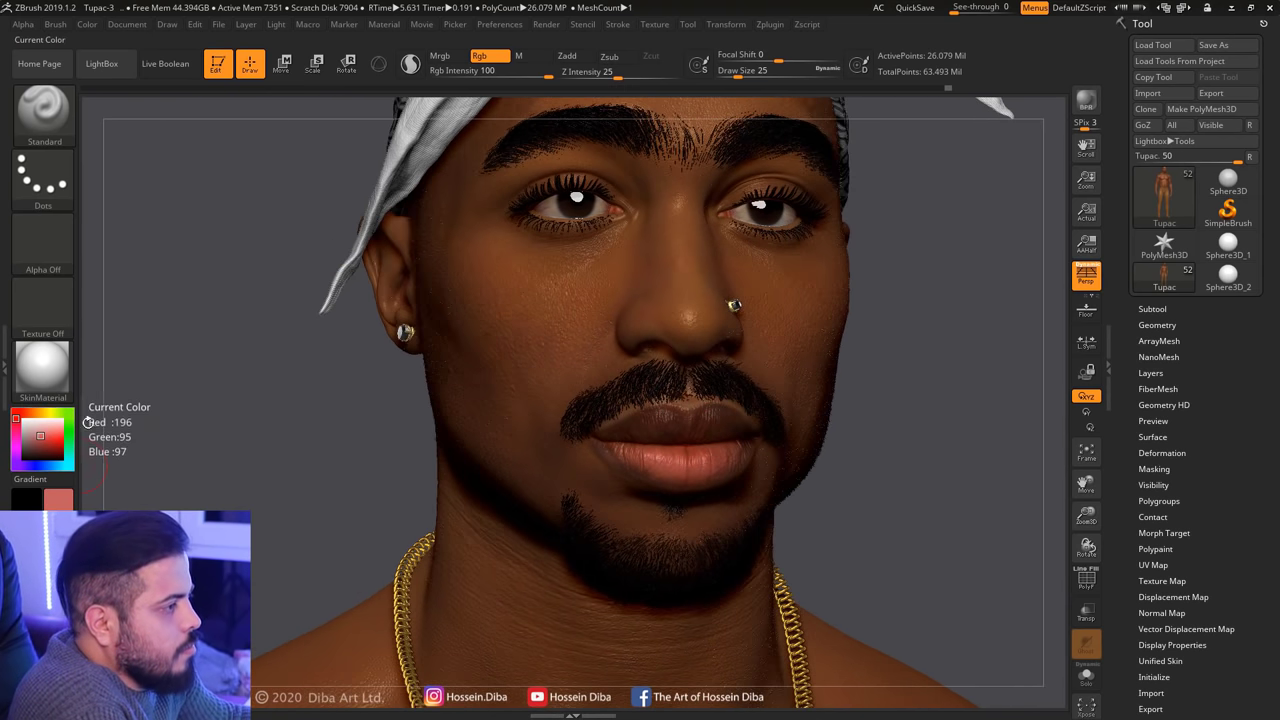
Set the draw size to 6 and refine the lower edge of the lips with a muted brown
{"action": "left_click_drag", "start_coordinate": [738, 72], "coordinate": [721, 72]}
{"action": "right_click_drag", "start_coordinate": [909, 434], "coordinate": [760, 436]}
{"action": "left_click", "coordinate": [44, 452]}
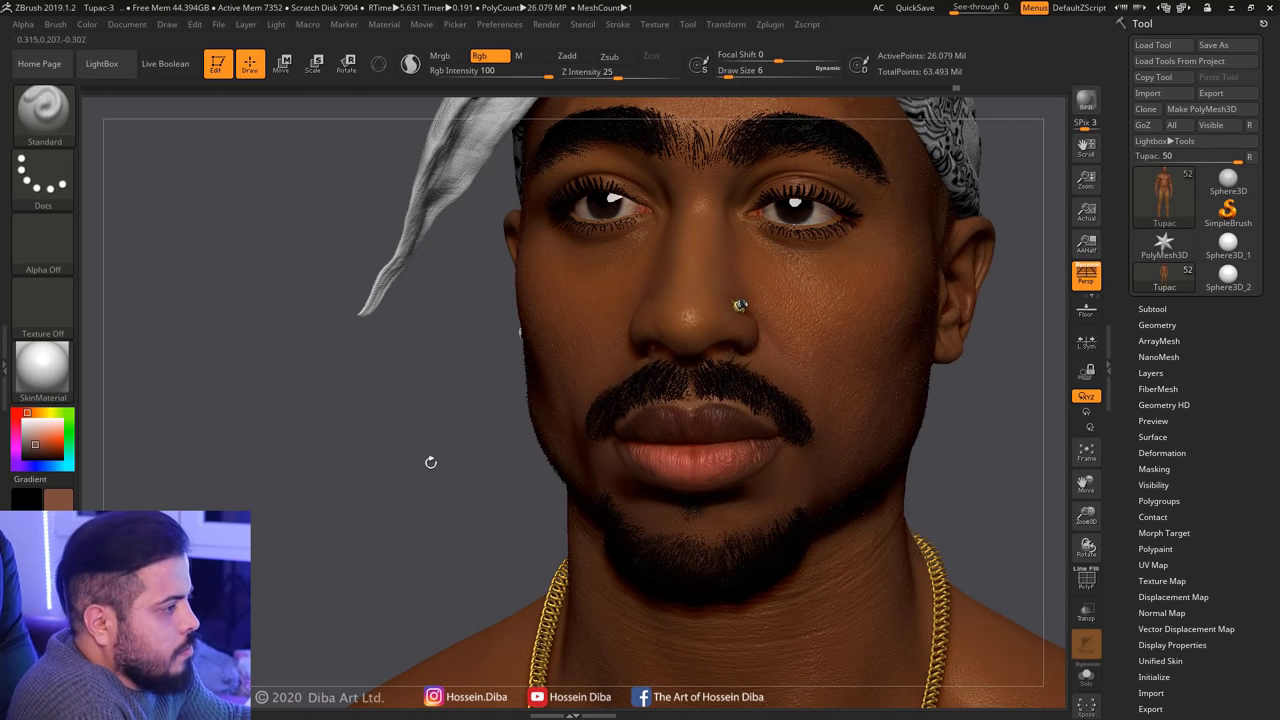
{"action": "right_click_drag", "start_coordinate": [430, 462], "coordinate": [667, 440]}
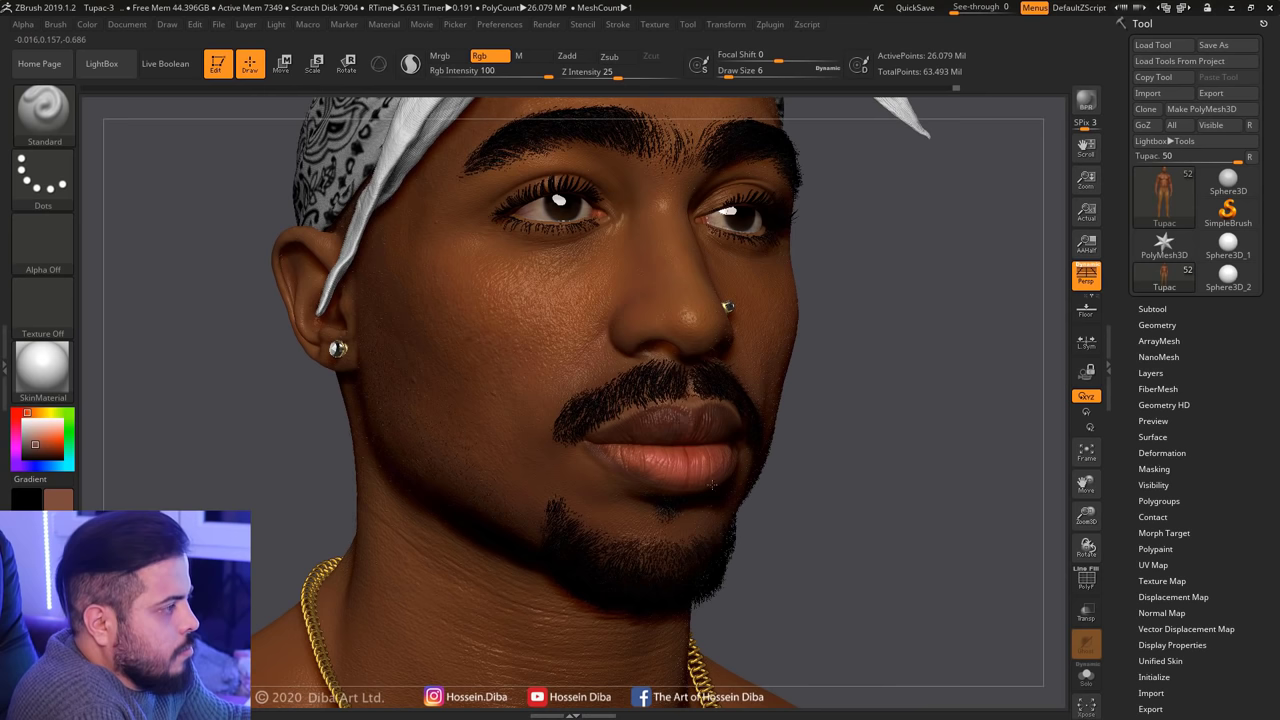
{"action": "right_click_drag", "start_coordinate": [712, 485], "coordinate": [732, 484]}
{"action": "left_click_drag", "start_coordinate": [1086, 517], "coordinate": [1086, 540]}
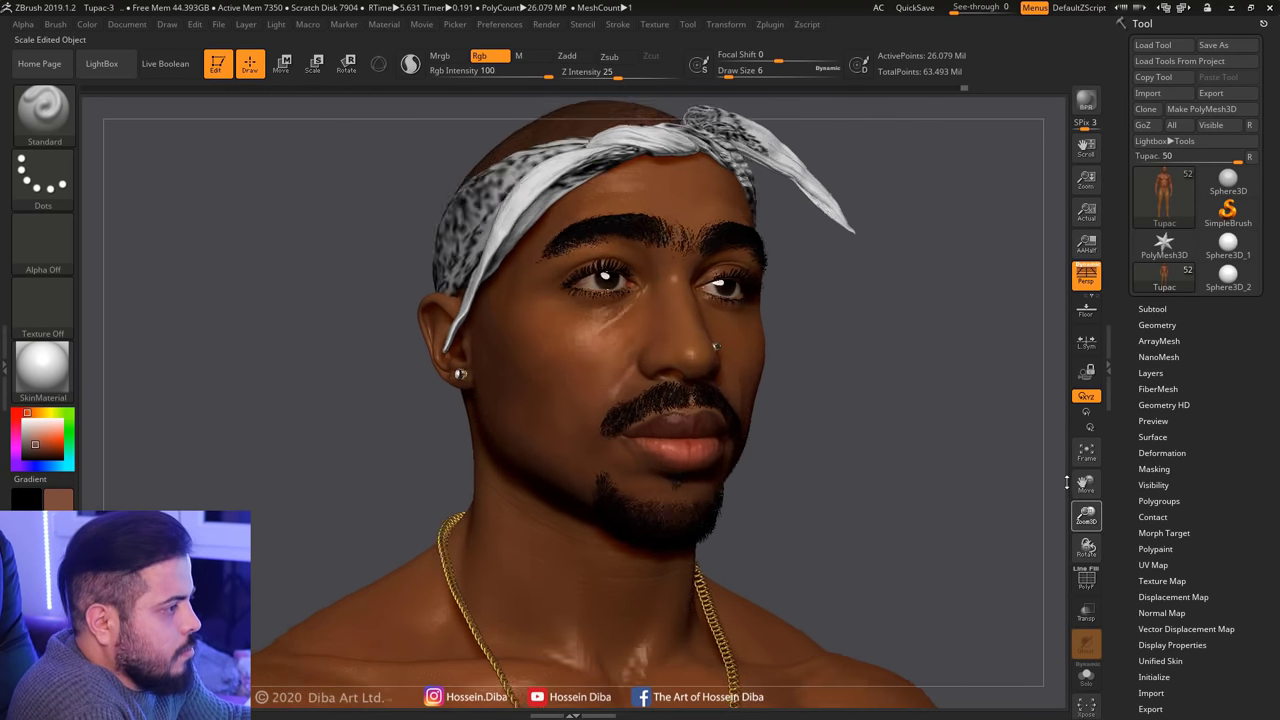
Pick a dark brown, set the draw size to 163 and shade the skin of the face
{"action": "right_click_drag", "start_coordinate": [930, 414], "coordinate": [839, 433]}
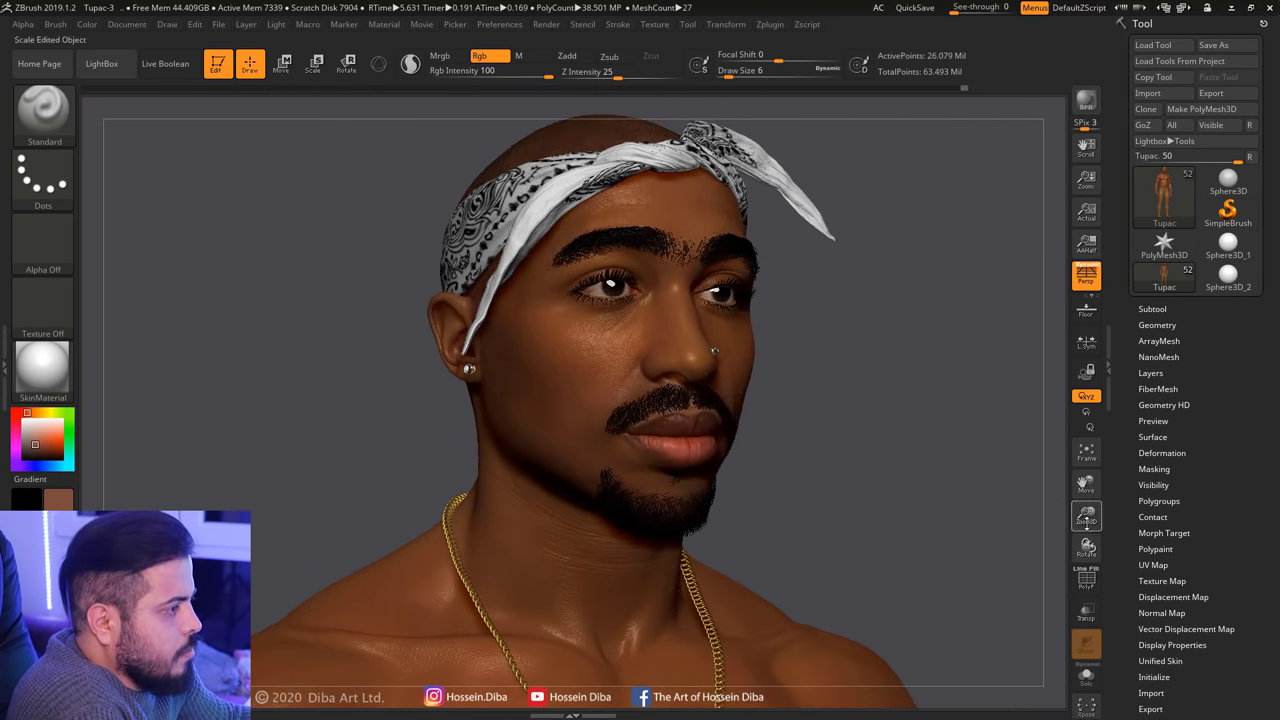
{"action": "left_click_drag", "start_coordinate": [1086, 517], "coordinate": [1071, 455]}
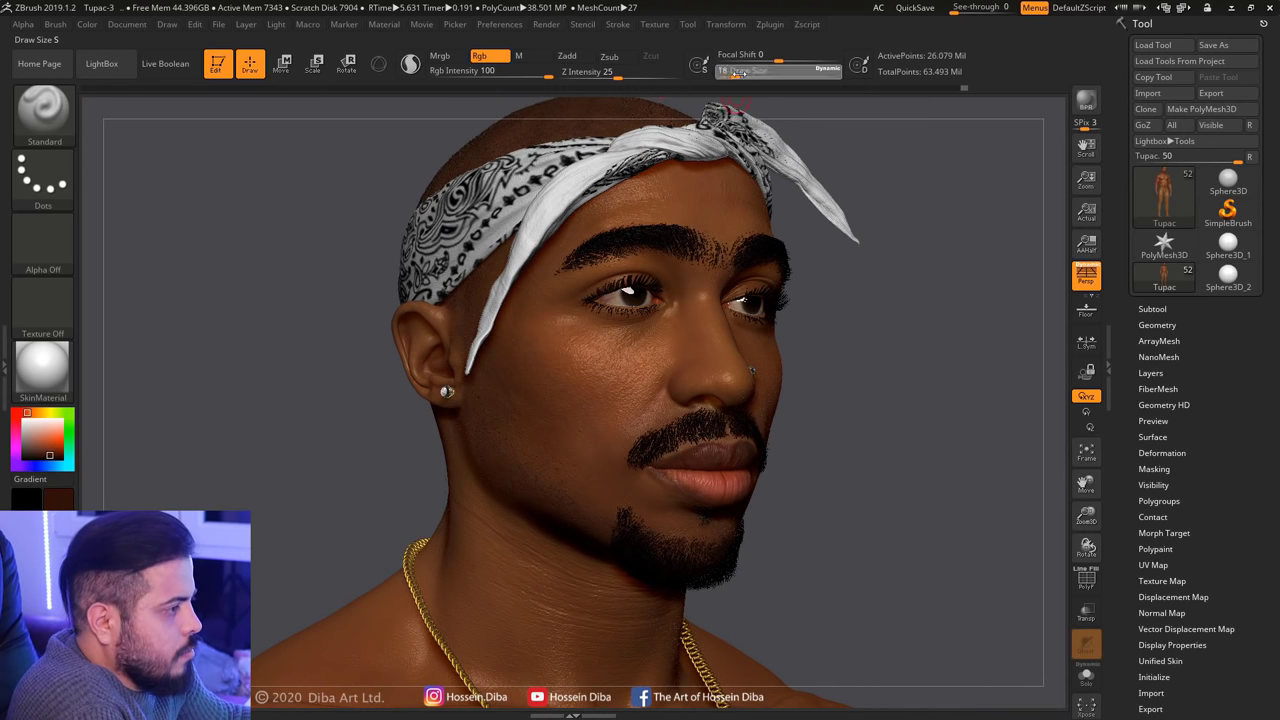
{"action": "right_click_drag", "start_coordinate": [323, 314], "coordinate": [370, 314]}
{"action": "left_click_drag", "start_coordinate": [1086, 517], "coordinate": [1075, 493]}
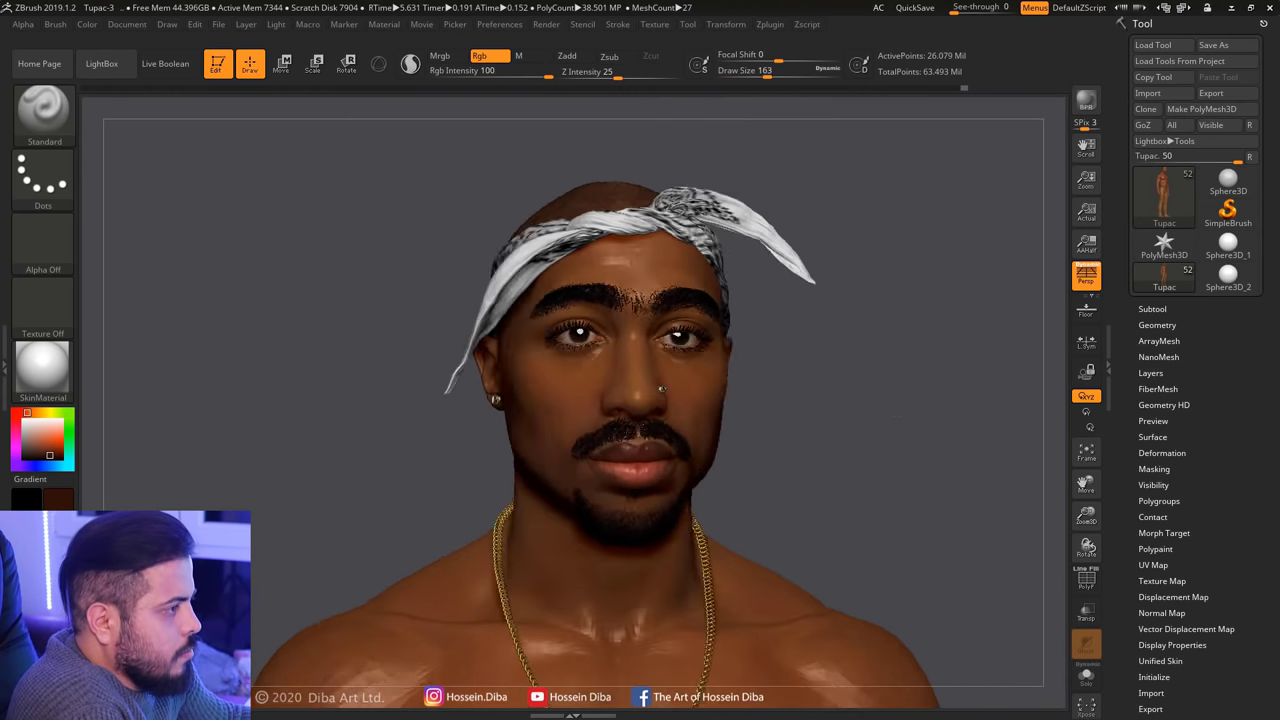
{"action": "right_click_drag", "start_coordinate": [200, 340], "coordinate": [457, 309]}
Set the draw size to 177 and paint a medium brown over the neck and upper body
{"action": "left_click_drag", "start_coordinate": [778, 70], "coordinate": [756, 70]}
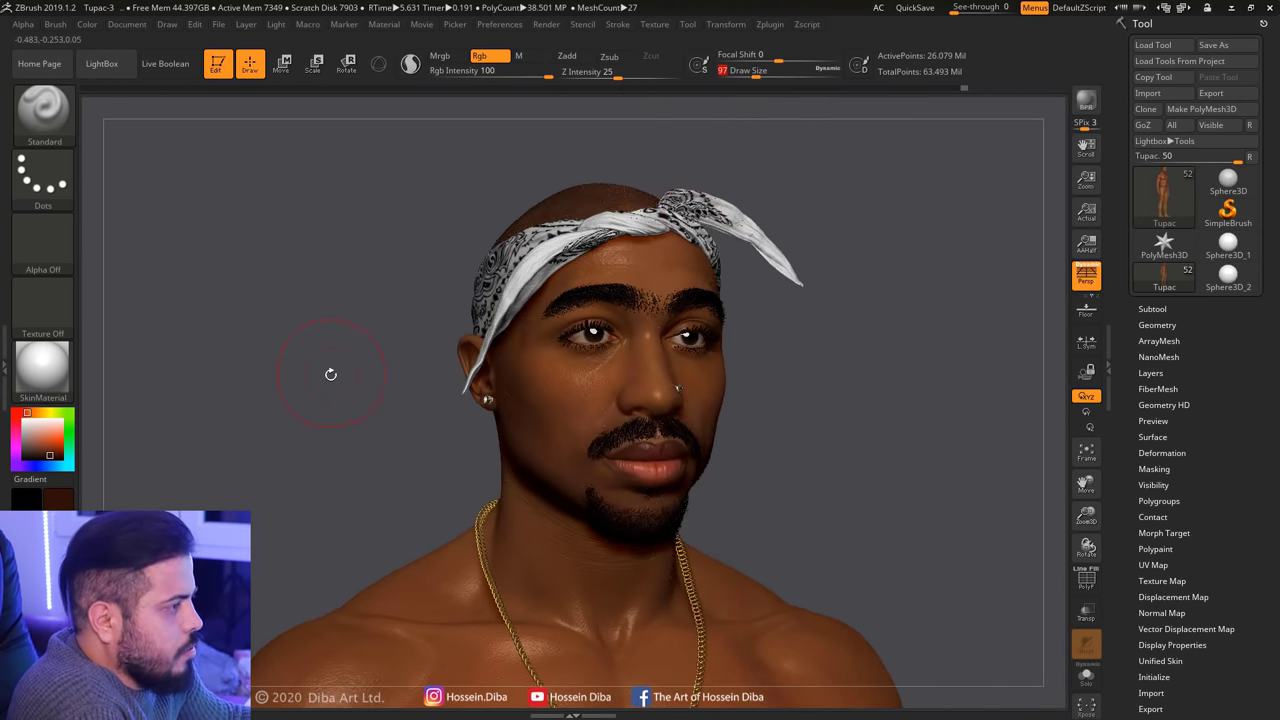
{"action": "right_click_drag", "start_coordinate": [329, 371], "coordinate": [231, 455]}
{"action": "left_click_drag", "start_coordinate": [756, 70], "coordinate": [770, 70]}
{"action": "mouse_move", "coordinate": [640, 430]}
{"action": "right_mouse_down"}
{"action": "mouse_move", "coordinate": [610, 440]}
{"action": "mouse_move", "coordinate": [620, 450]}
{"action": "mouse_move", "coordinate": [540, 458]}
{"action": "right_mouse_up"}
{"action": "mouse_move", "coordinate": [264, 492]}
{"action": "right_mouse_down"}
{"action": "mouse_move", "coordinate": [593, 472]}
{"action": "mouse_move", "coordinate": [579, 432]}
{"action": "right_mouse_up"}
{"action": "right_click_drag", "start_coordinate": [443, 404], "coordinate": [385, 437]}
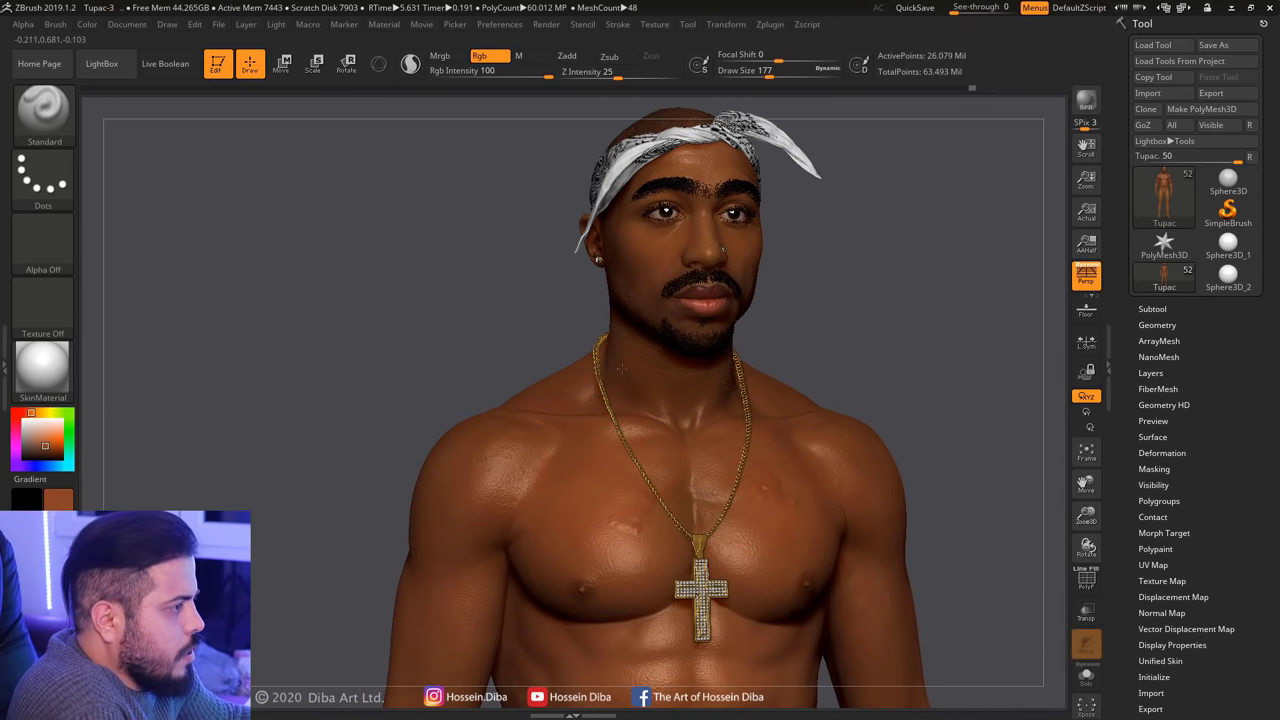
Set the draw size to 251 and paint a darker brown over the chest and shoulders
{"action": "left_click_drag", "start_coordinate": [767, 73], "coordinate": [777, 73]}
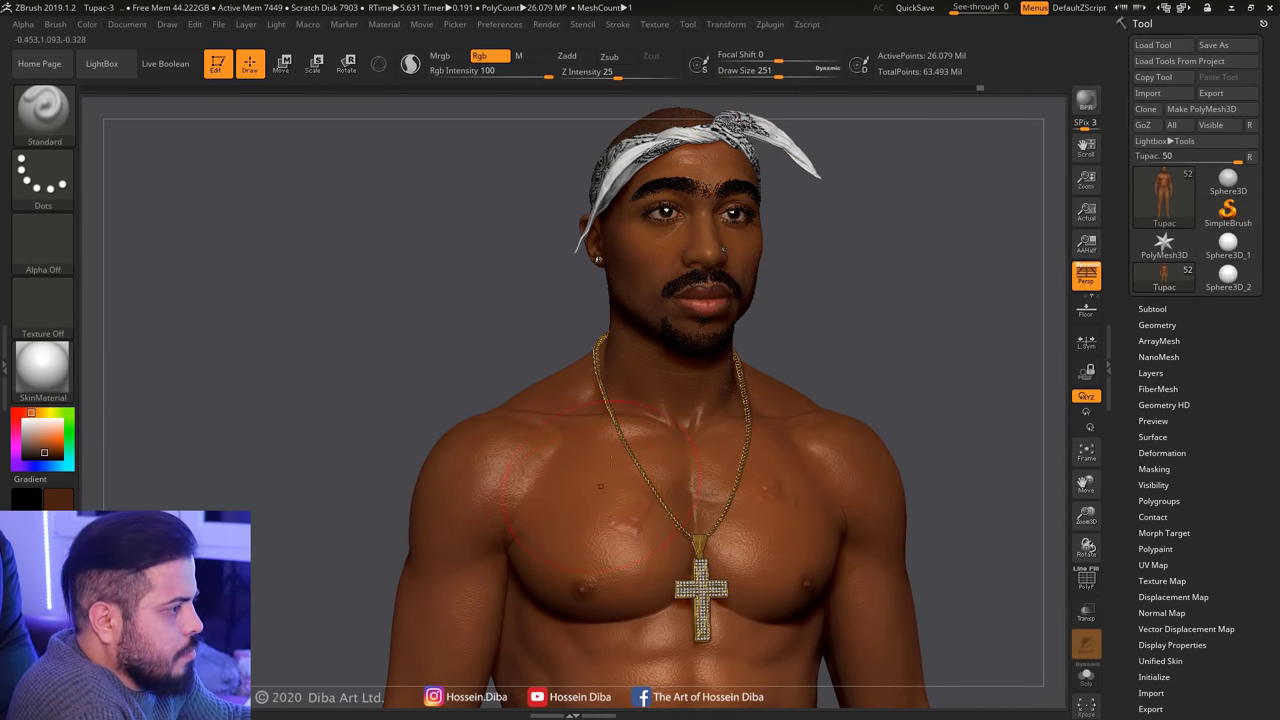
{"action": "left_click_drag", "start_coordinate": [431, 442], "coordinate": [580, 308]}
{"action": "left_click_drag", "start_coordinate": [519, 600], "coordinate": [515, 410]}
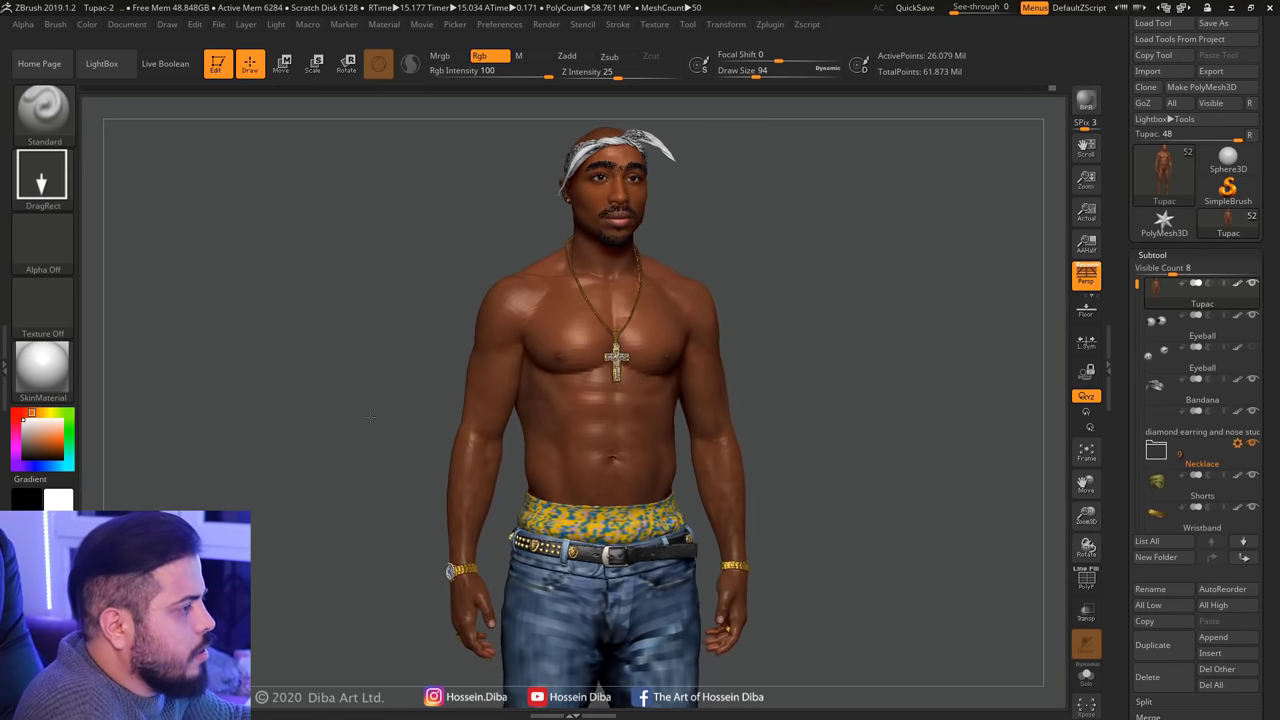
Switch the material to Flat Color and isolate the body subtool with the cheek in close view
{"action": "left_click_drag", "start_coordinate": [370, 417], "coordinate": [650, 425]}
{"action": "mouse_move", "coordinate": [1070, 519]}
{"action": "left_mouse_down"}
{"action": "mouse_move", "coordinate": [943, 420]}
{"action": "mouse_move", "coordinate": [983, 517]}
{"action": "mouse_move", "coordinate": [860, 530]}
{"action": "left_mouse_up"}
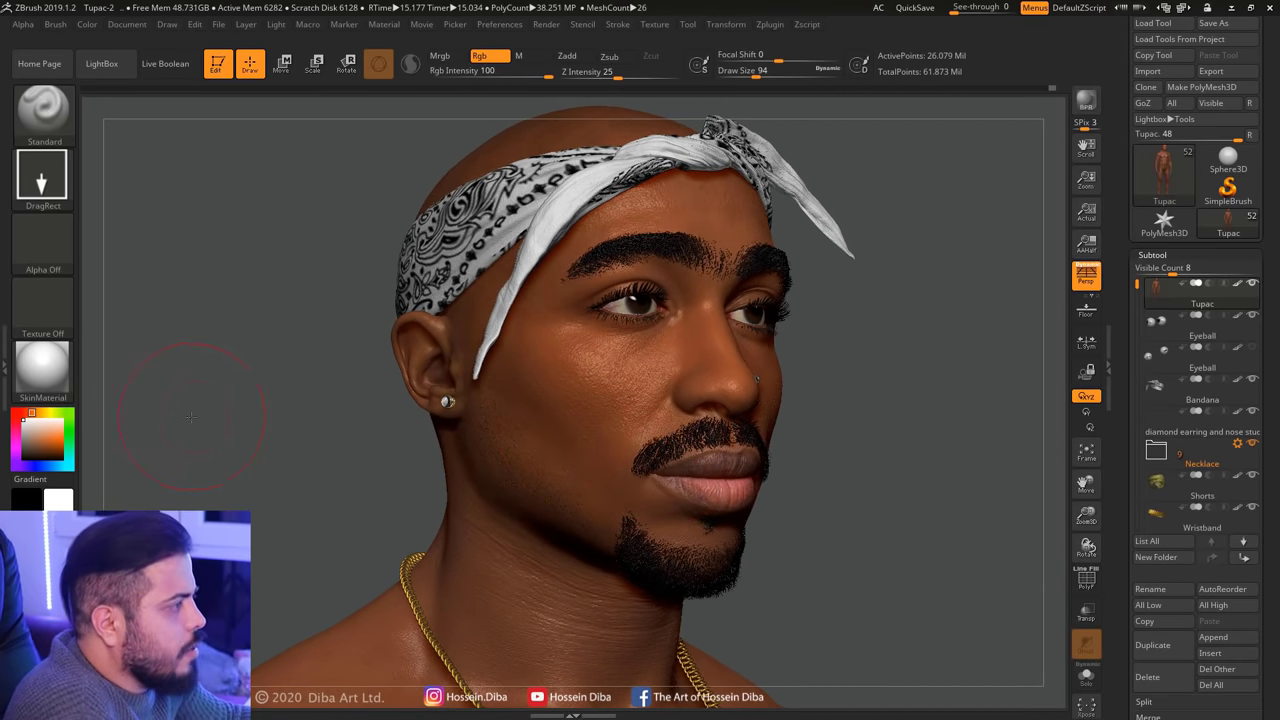
{"action": "key", "text": "m"}
{"action": "left_click", "coordinate": [410, 377]}
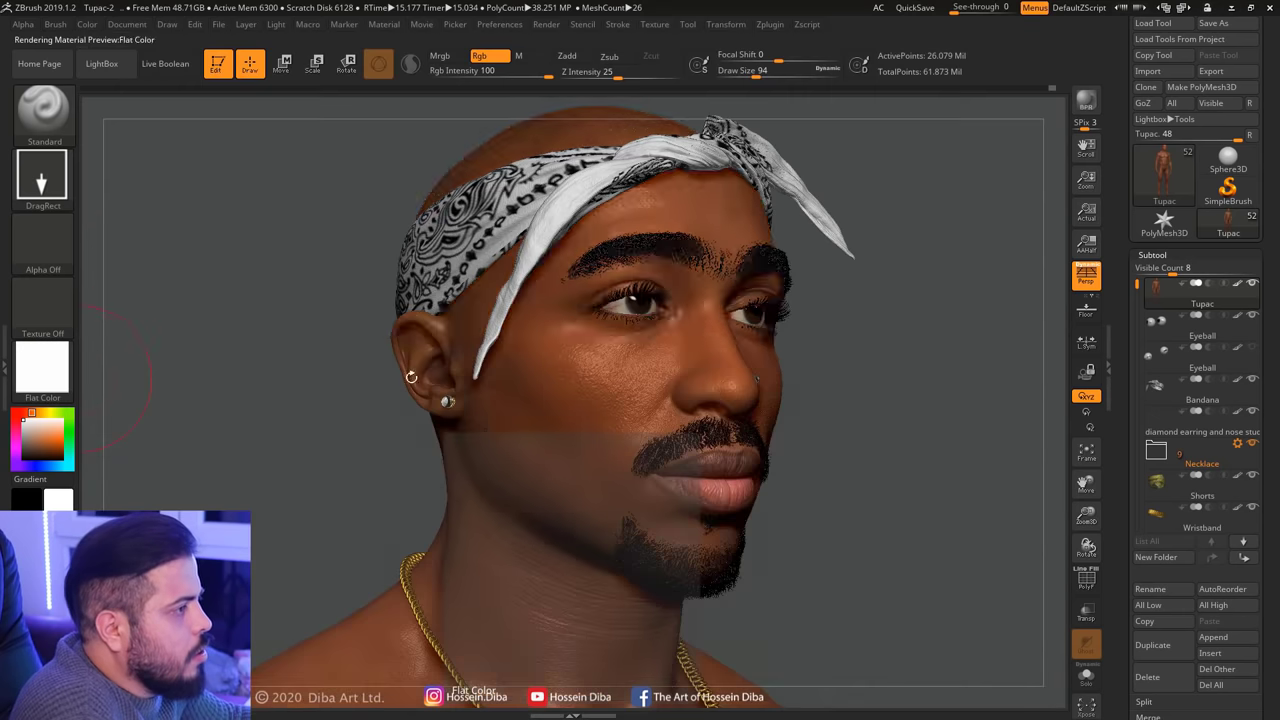
{"action": "key", "text": "ctrl+shift+s"}
{"action": "left_click_drag", "start_coordinate": [940, 534], "coordinate": [733, 391], "text": "alt"}
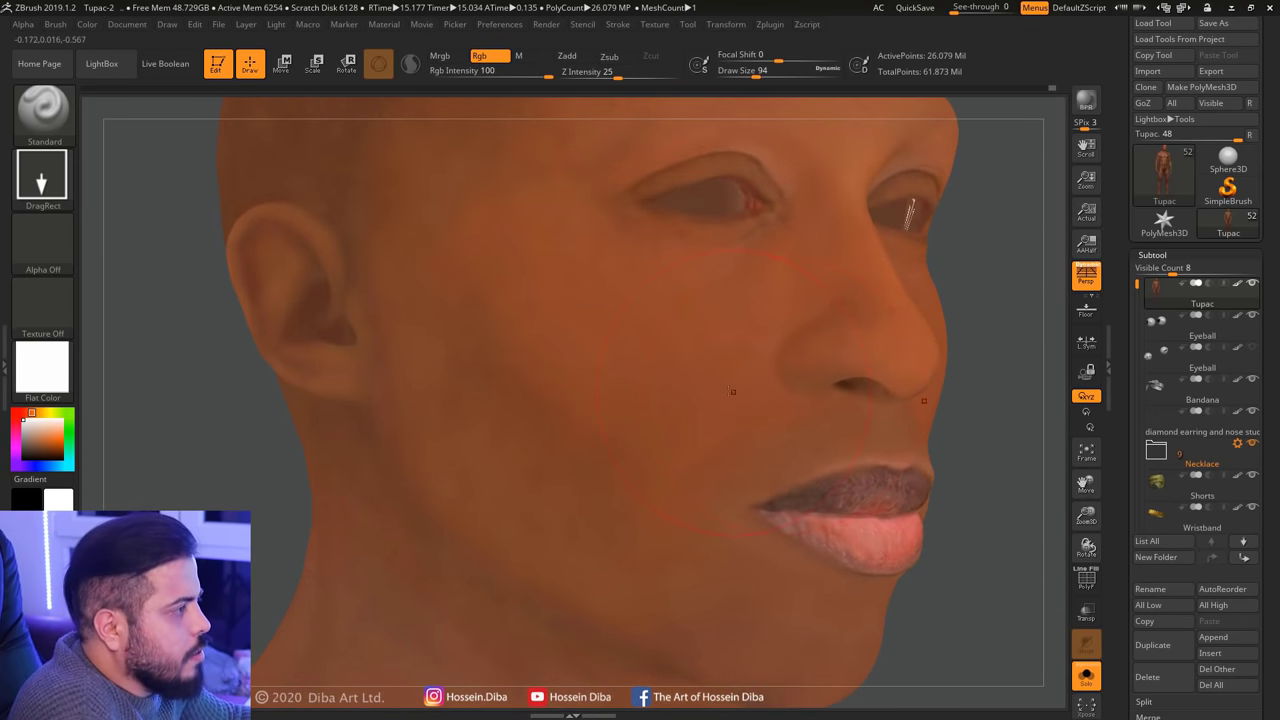
Set the draw size to 17, load the pores alpha for the DragRect stroke and set Z Intensity to 26
{"action": "key", "text": "["}
{"action": "key", "text": "["}
{"action": "key", "text": "["}
{"action": "key", "text": "["}
{"action": "key", "text": "["}
{"action": "key", "text": "["}
{"action": "key", "text": "["}
{"action": "left_click_drag", "start_coordinate": [1086, 515], "coordinate": [1078, 492]}
{"action": "left_click", "coordinate": [43, 240]}
{"action": "left_click", "coordinate": [154, 274]}
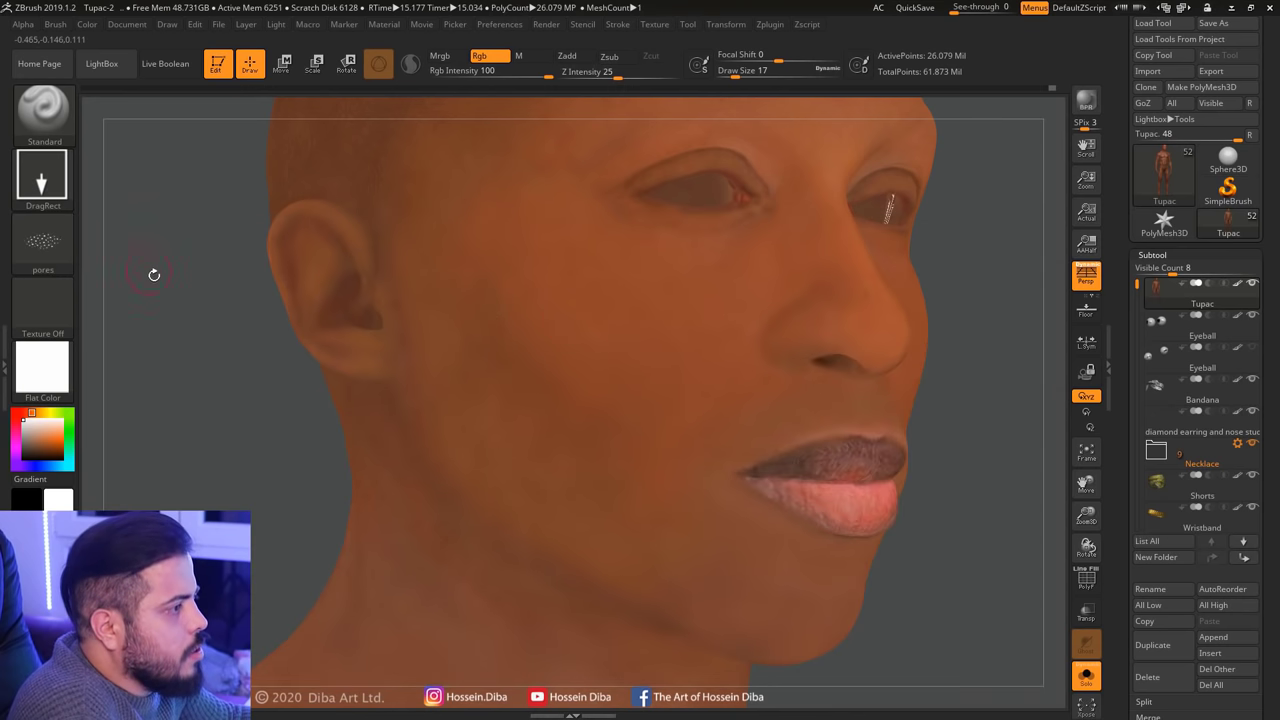
{"action": "left_click_drag", "start_coordinate": [154, 274], "coordinate": [190, 270]}
{"action": "left_click", "coordinate": [640, 77]}
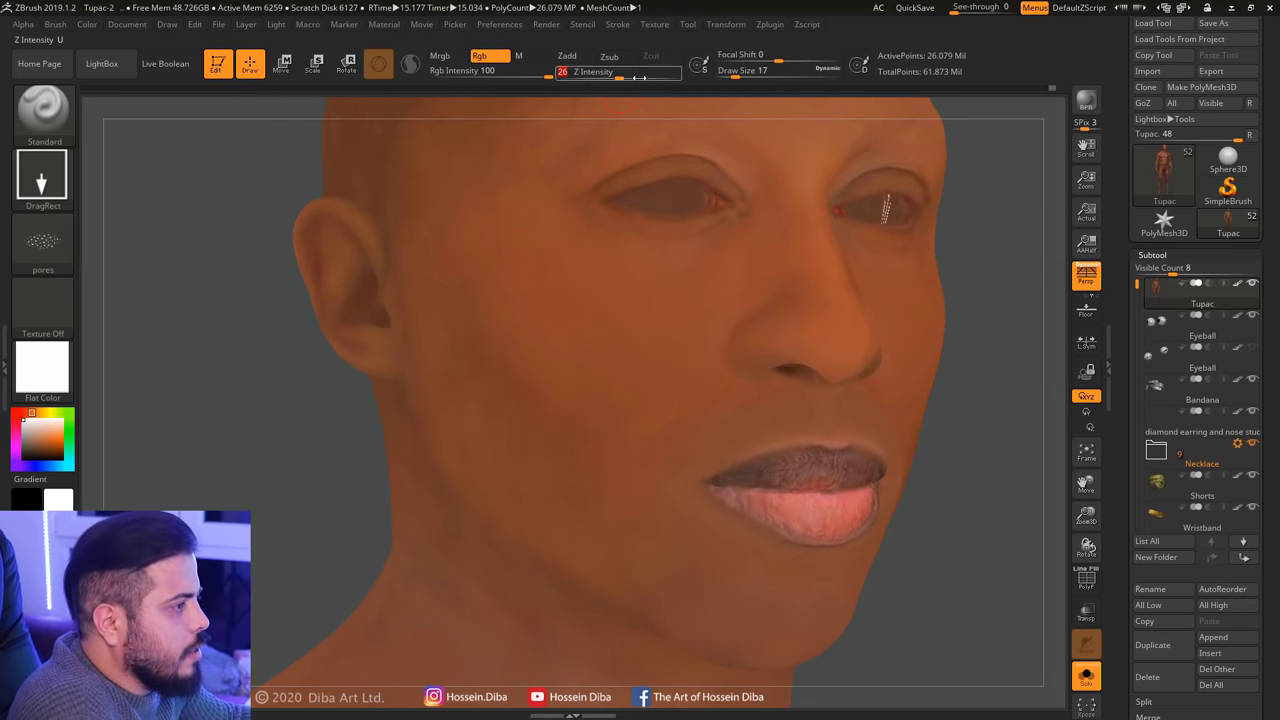
Set the draw size to 56, replace the white test stamp with a dark brown color and stamp pores on the cheek
{"action": "key", "text": "]"}
{"action": "key", "text": "]"}
{"action": "key", "text": "]"}
{"action": "key", "text": "]"}
{"action": "left_click", "coordinate": [665, 352]}
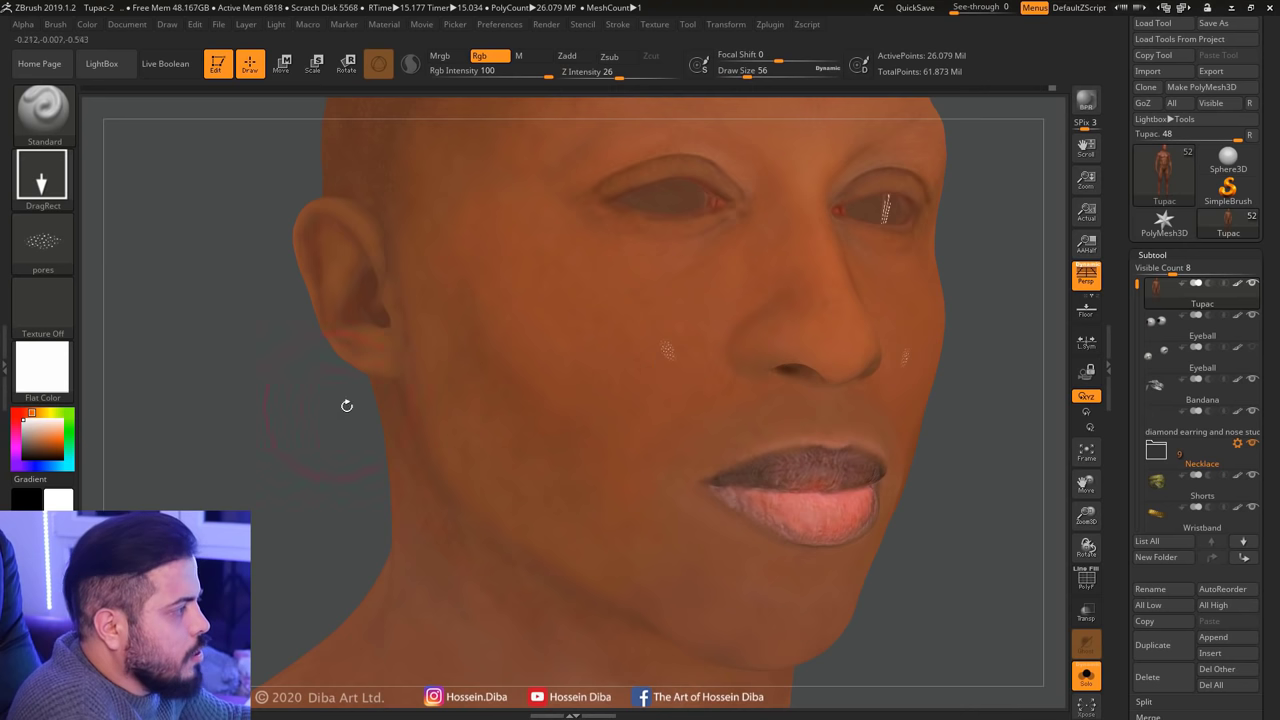
{"action": "key", "text": "ctrl+z"}
{"action": "left_click_drag", "start_coordinate": [45, 444], "coordinate": [645, 355]}
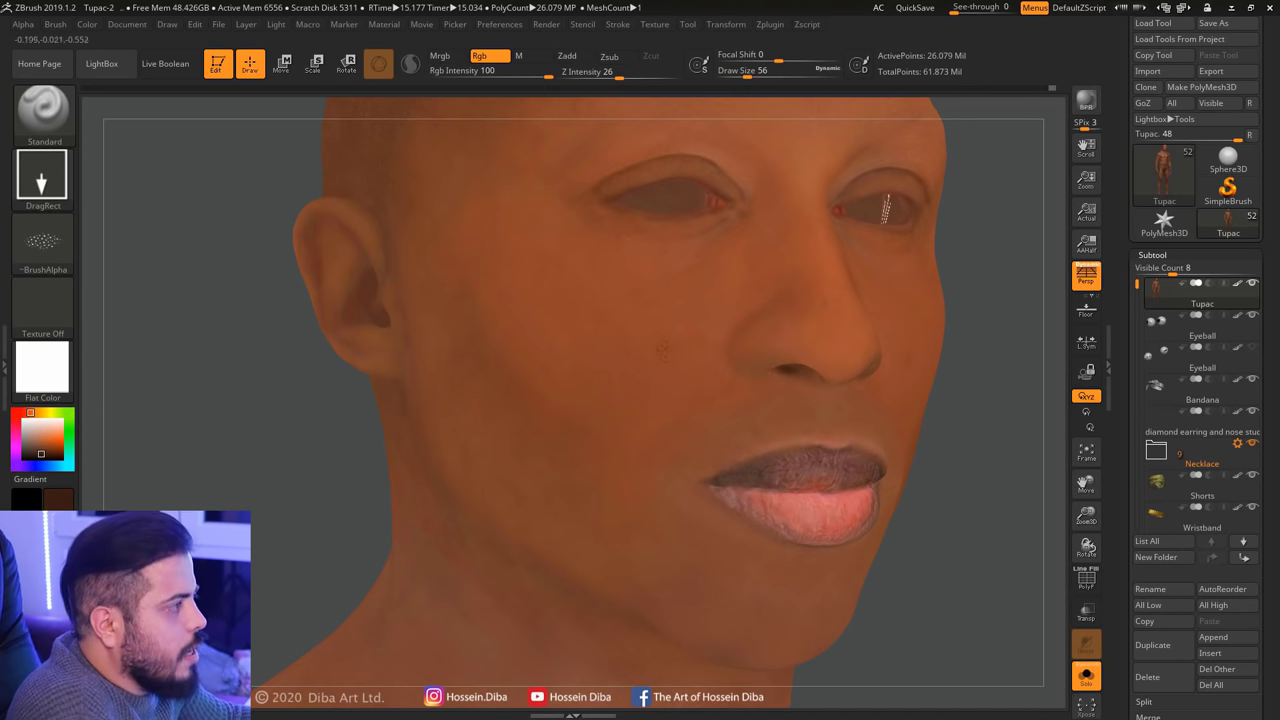
Set the Rgb Intensity to 30 and stamp subtle dark pores over the cheek beside the nose
{"action": "left_click_drag", "start_coordinate": [1034, 518], "coordinate": [831, 407]}
{"action": "key", "text": "ctrl"}
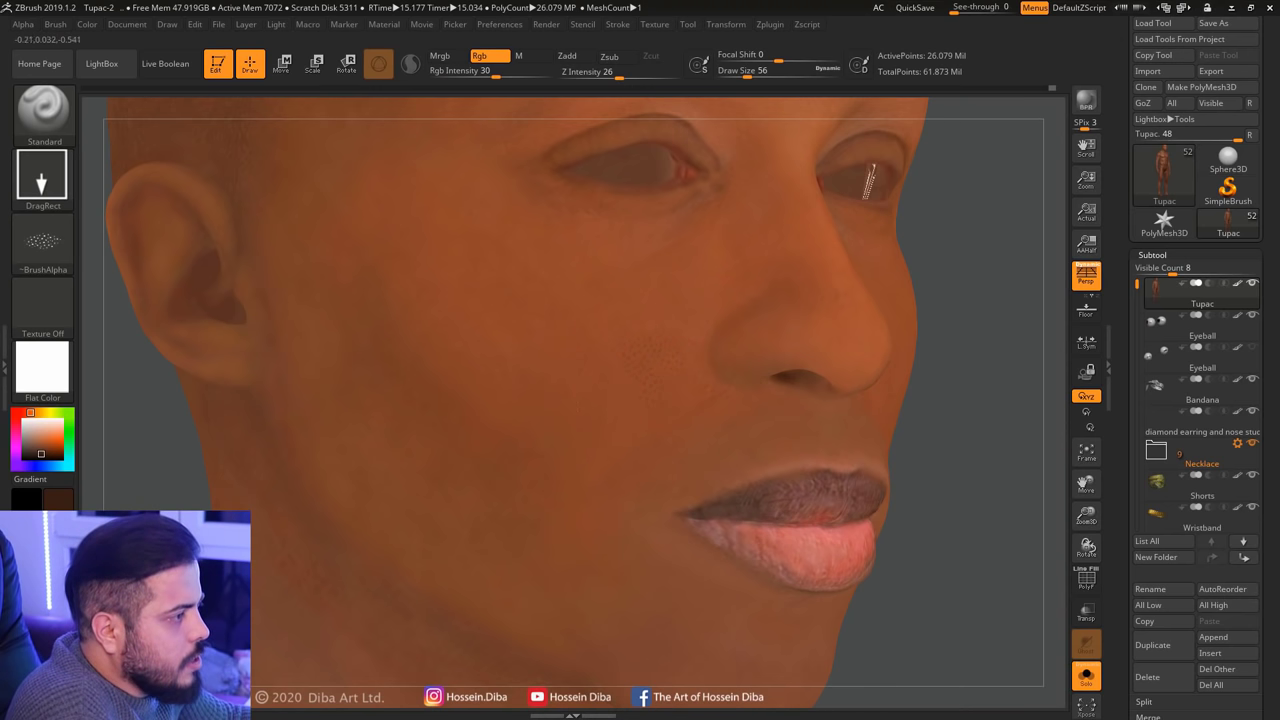
{"action": "right_click_drag", "start_coordinate": [870, 180], "coordinate": [676, 418], "text": "ctrl"}
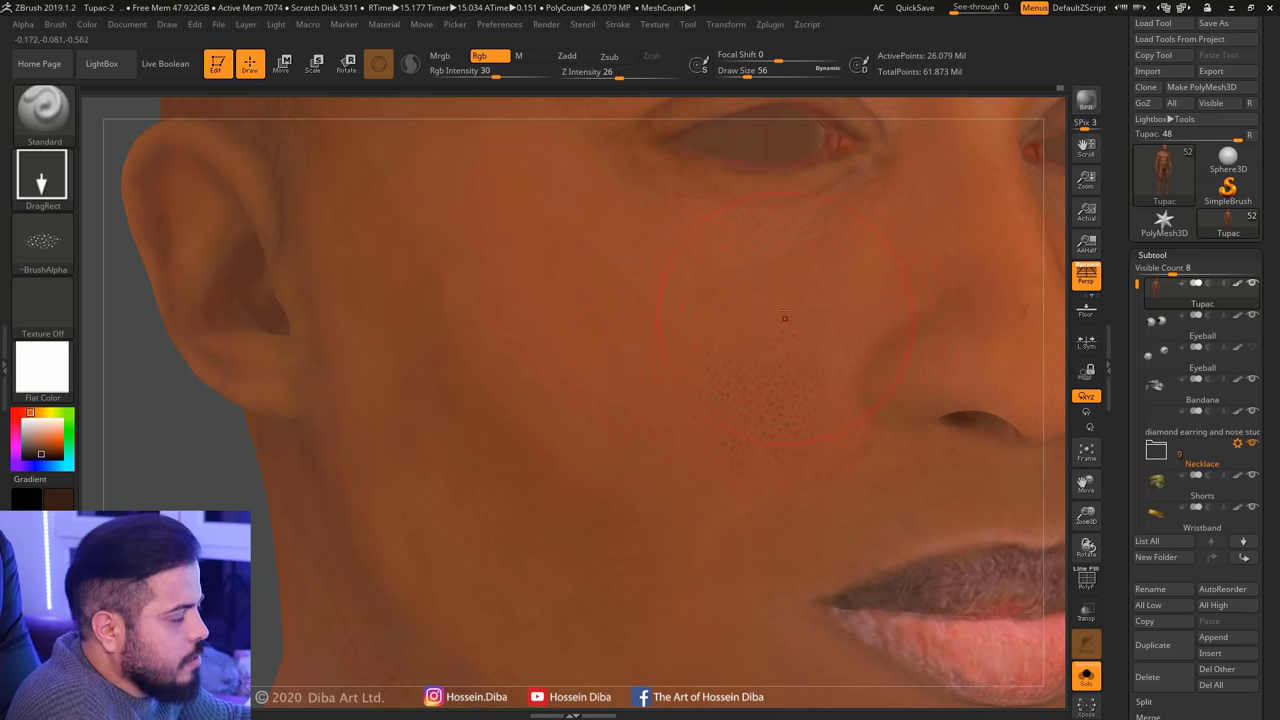
{"action": "mouse_move", "coordinate": [672, 375]}
{"action": "left_mouse_down"}
{"action": "mouse_move", "coordinate": [703, 427]}
{"action": "mouse_move", "coordinate": [655, 390]}
{"action": "left_mouse_up"}
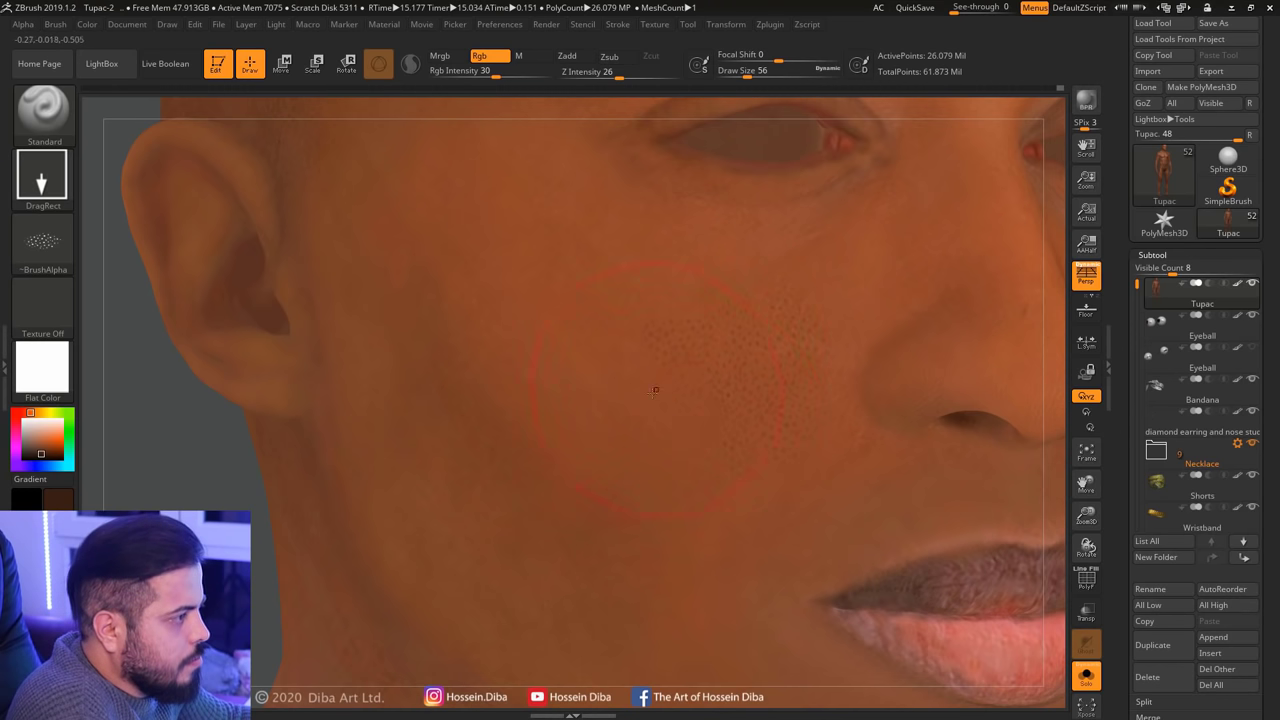
Extend the dark pore stamps across the outer cheek and over the nose
{"action": "right_click_drag", "start_coordinate": [813, 448], "coordinate": [640, 366], "text": "ctrl"}
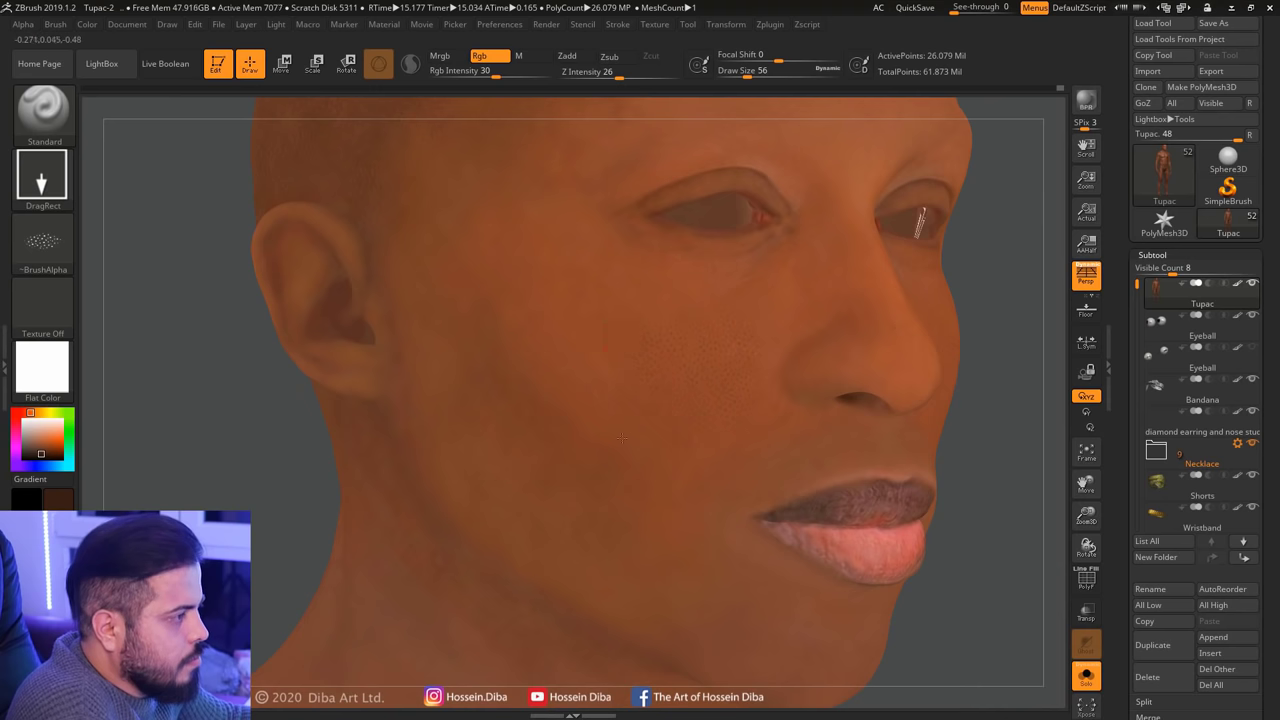
{"action": "mouse_move", "coordinate": [877, 490]}
{"action": "right_mouse_down", "text": "ctrl"}
{"action": "mouse_move", "coordinate": [771, 443]}
{"action": "mouse_move", "coordinate": [556, 396]}
{"action": "right_mouse_up", "text": "ctrl"}
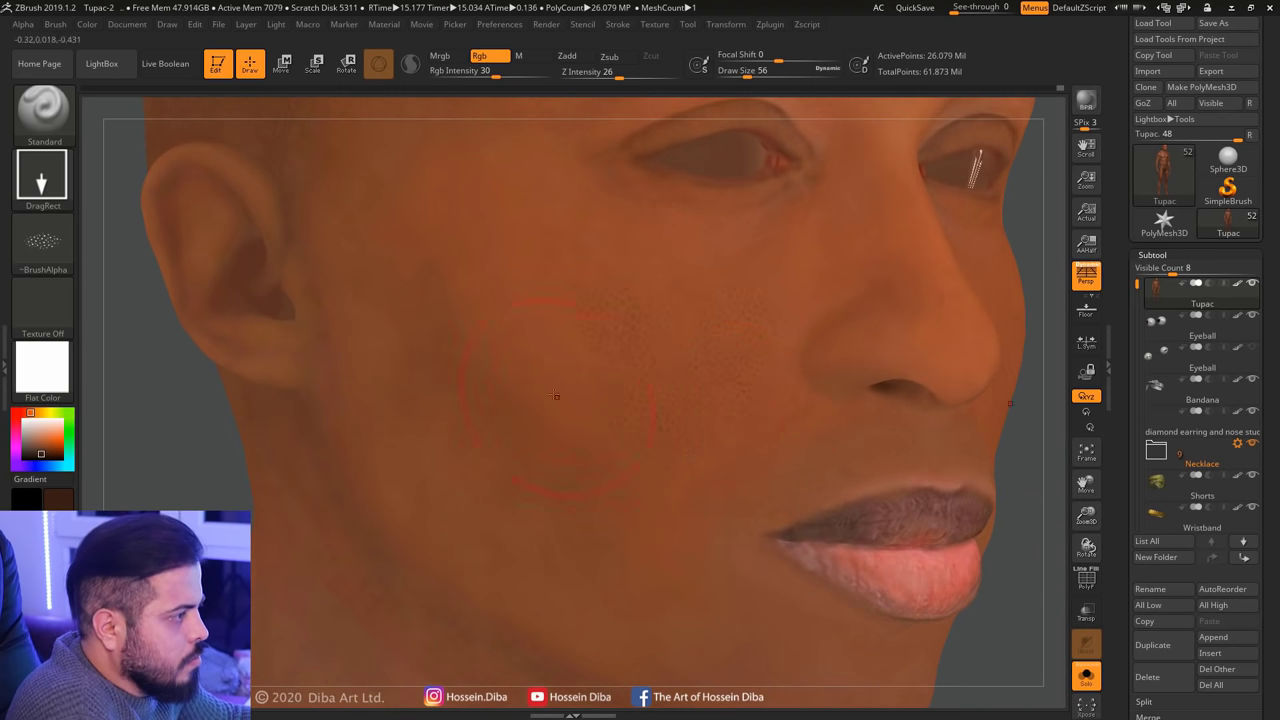
{"action": "right_click_drag", "start_coordinate": [516, 300], "coordinate": [625, 384]}
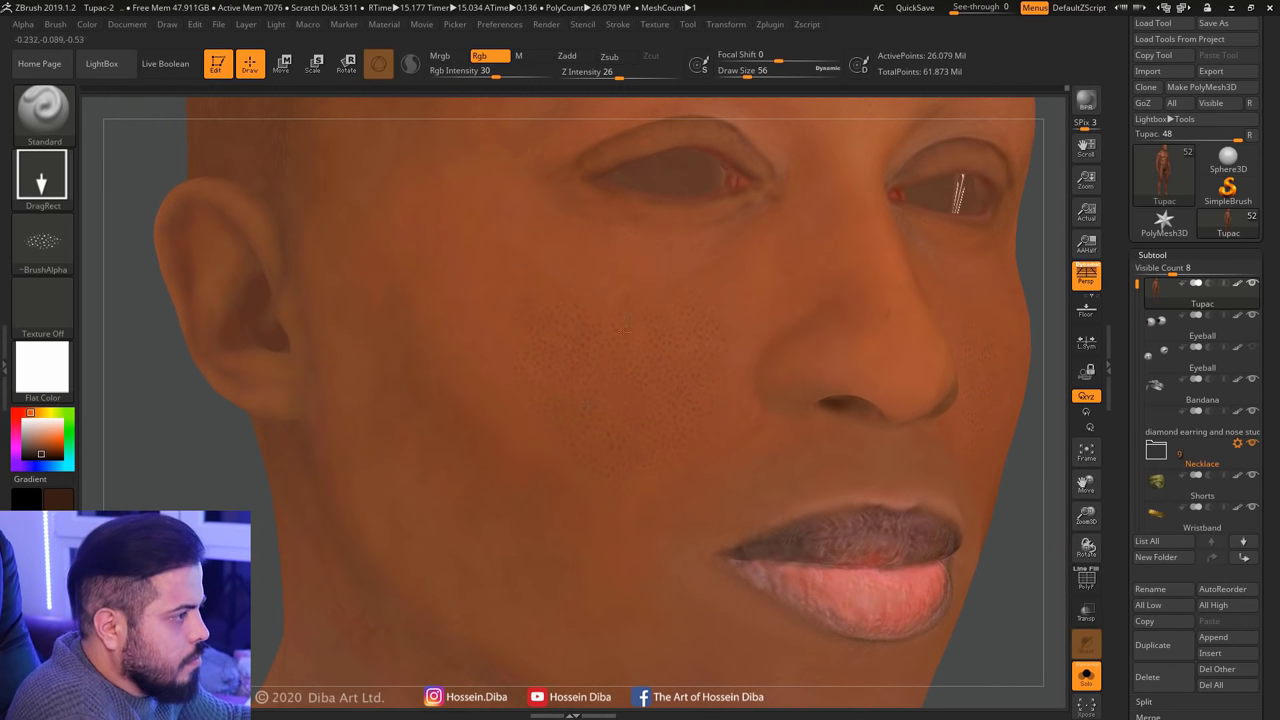
{"action": "right_click_drag", "start_coordinate": [748, 350], "coordinate": [729, 374]}
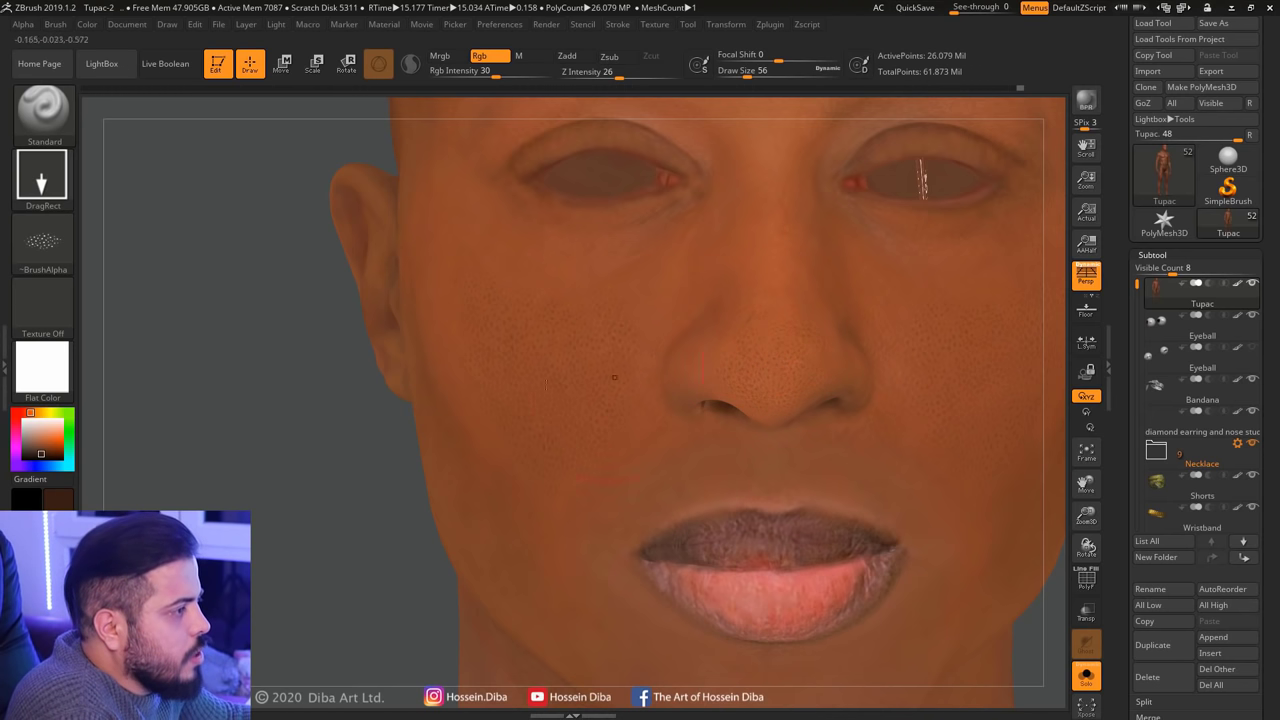
Switch to a Pores-Variation alpha and stamp subtle dark pores over the lower cheek and beside the mouth
{"action": "right_click_drag", "start_coordinate": [614, 377], "coordinate": [660, 380]}
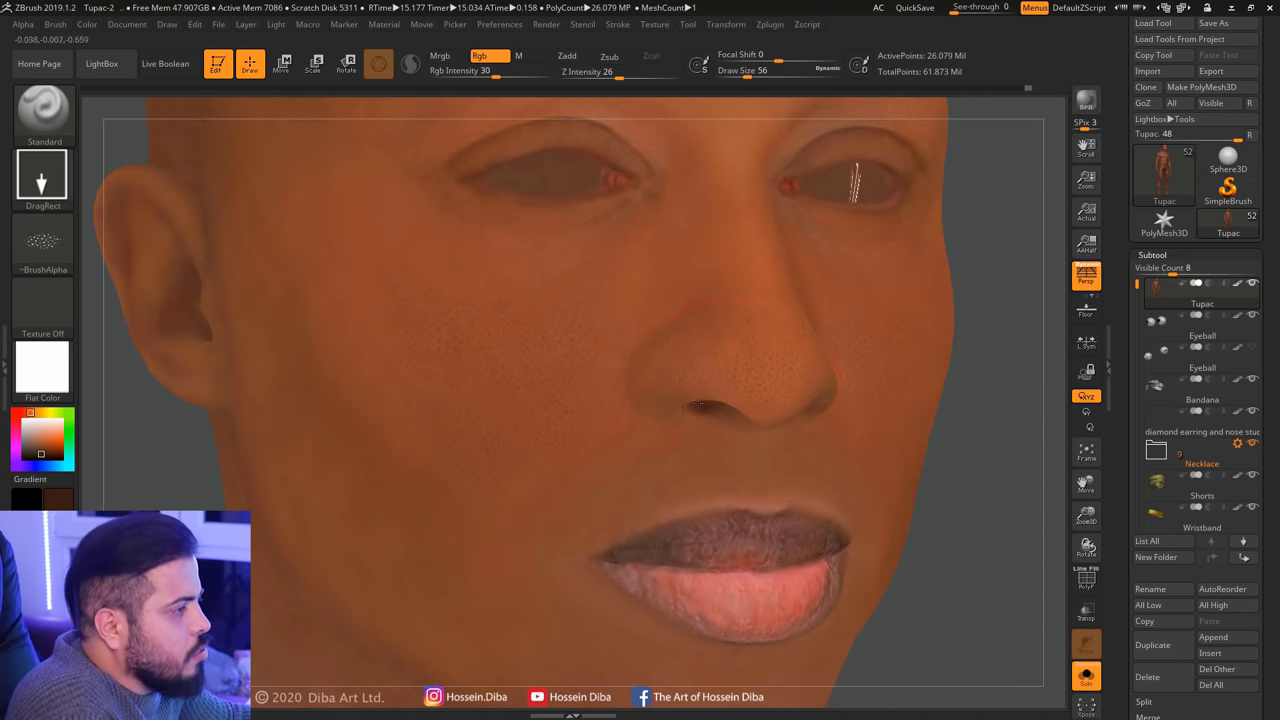
{"action": "left_click_drag", "start_coordinate": [1071, 513], "coordinate": [1071, 545]}
{"action": "left_click", "coordinate": [43, 240]}
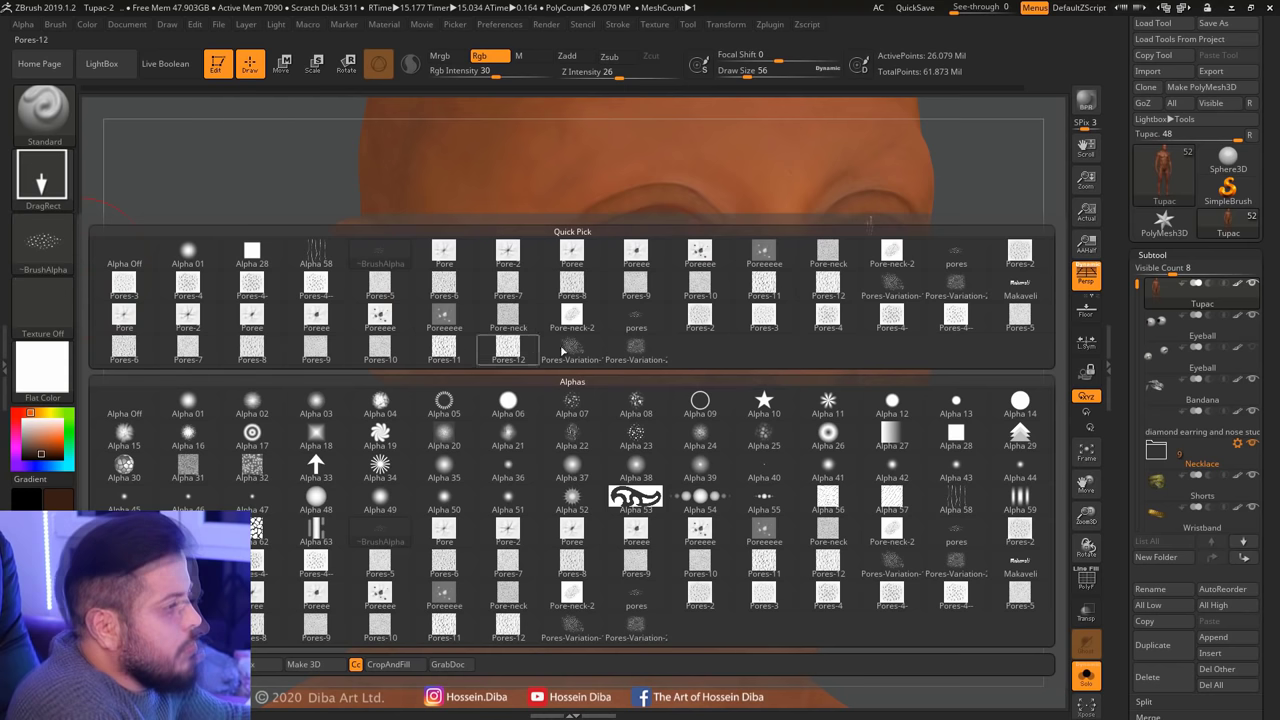
{"action": "left_click", "coordinate": [477, 347]}
{"action": "right_click_drag", "start_coordinate": [477, 347], "coordinate": [527, 412]}
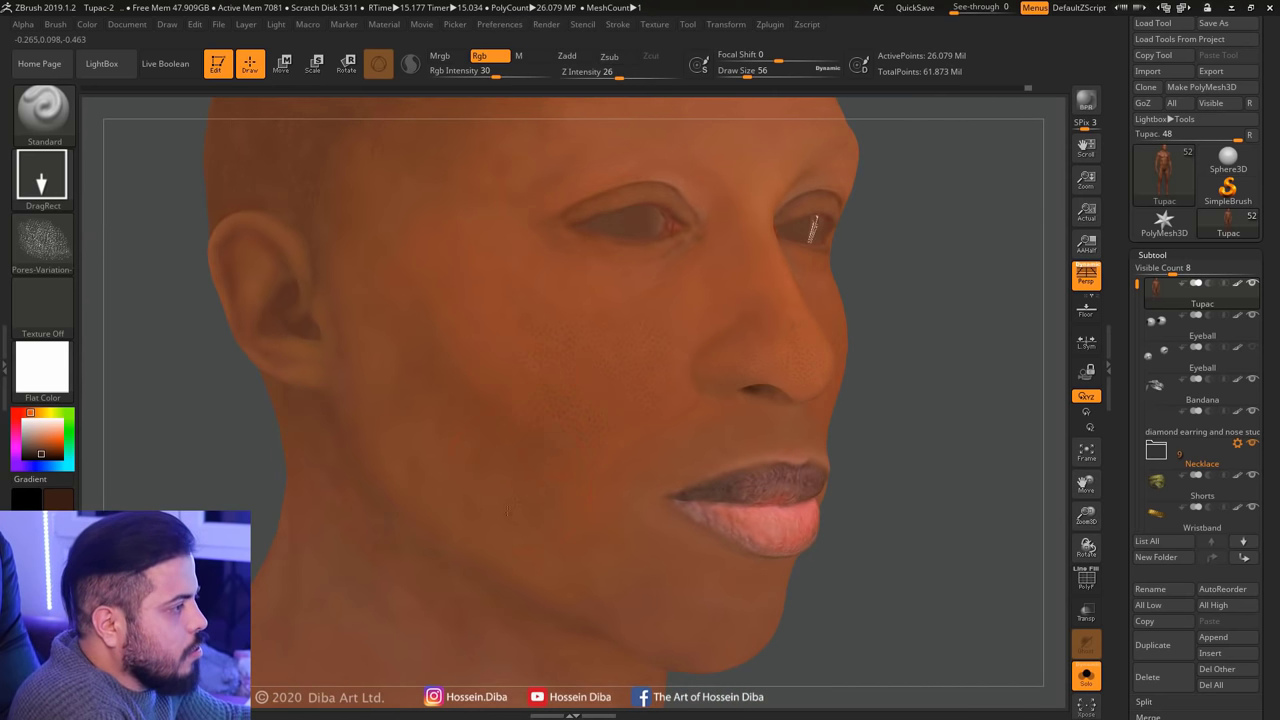
{"action": "right_click_drag", "start_coordinate": [378, 313], "coordinate": [680, 440]}
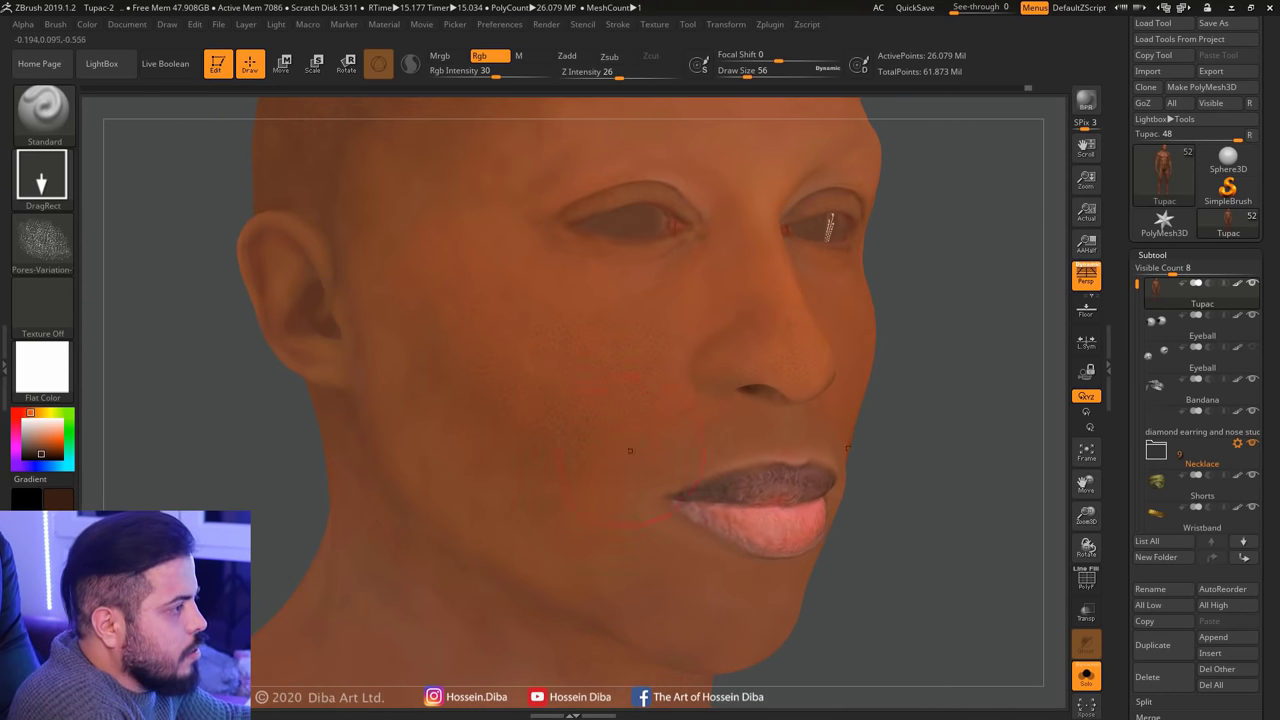
{"action": "right_click_drag", "start_coordinate": [970, 522], "coordinate": [708, 389]}
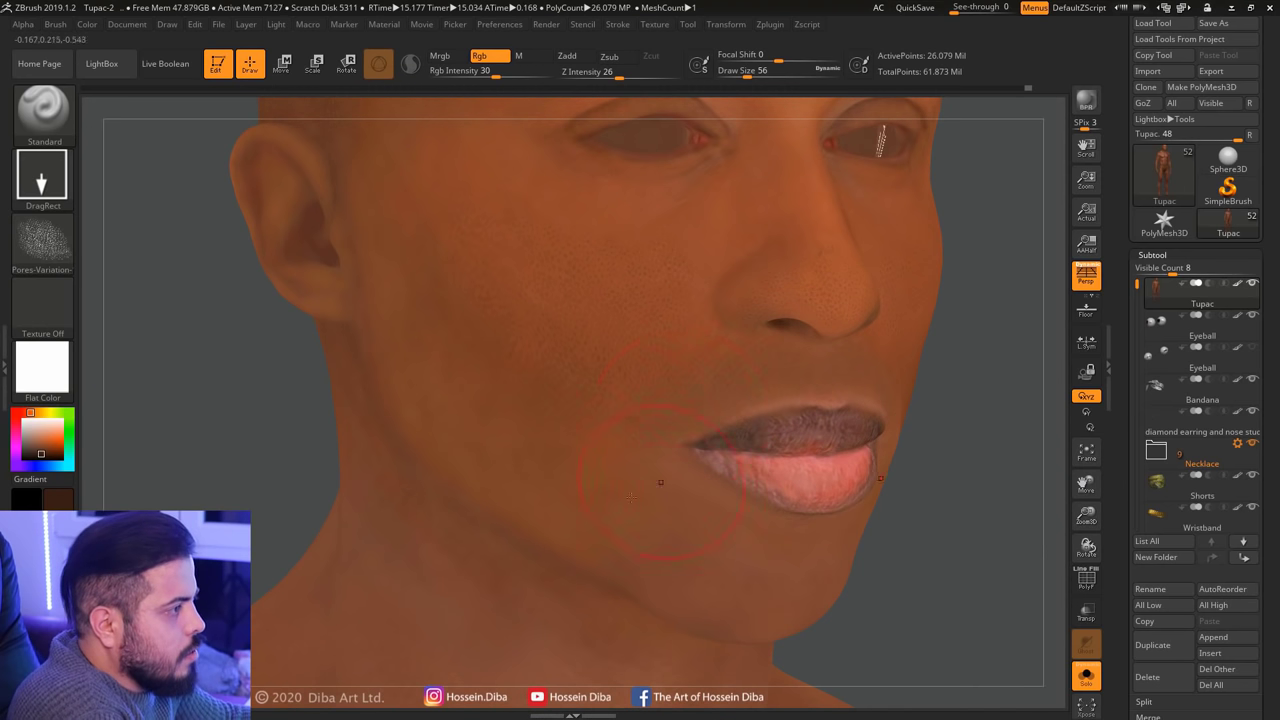
Stamp the pore variation over the chin and along the jawline
{"action": "mouse_move", "coordinate": [1055, 502]}
{"action": "right_mouse_down"}
{"action": "mouse_move", "coordinate": [1031, 434]}
{"action": "mouse_move", "coordinate": [732, 484]}
{"action": "right_mouse_up"}
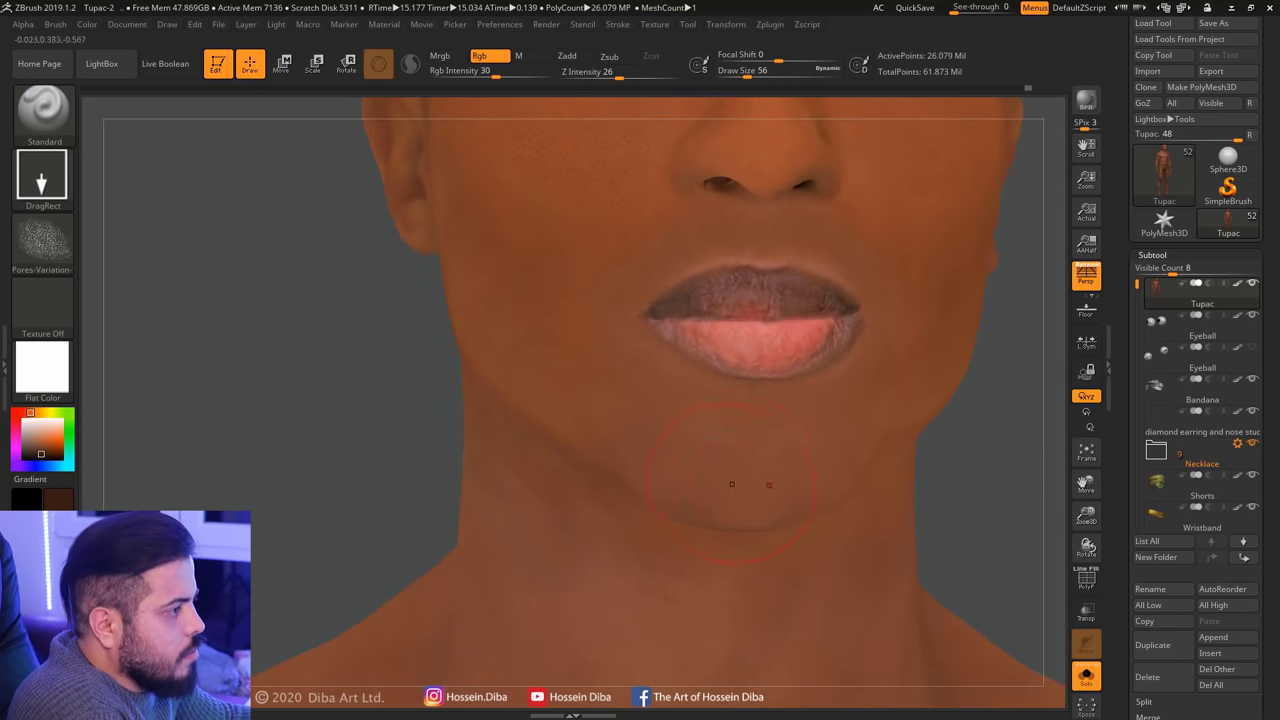
{"action": "right_click_drag", "start_coordinate": [994, 506], "coordinate": [750, 525]}
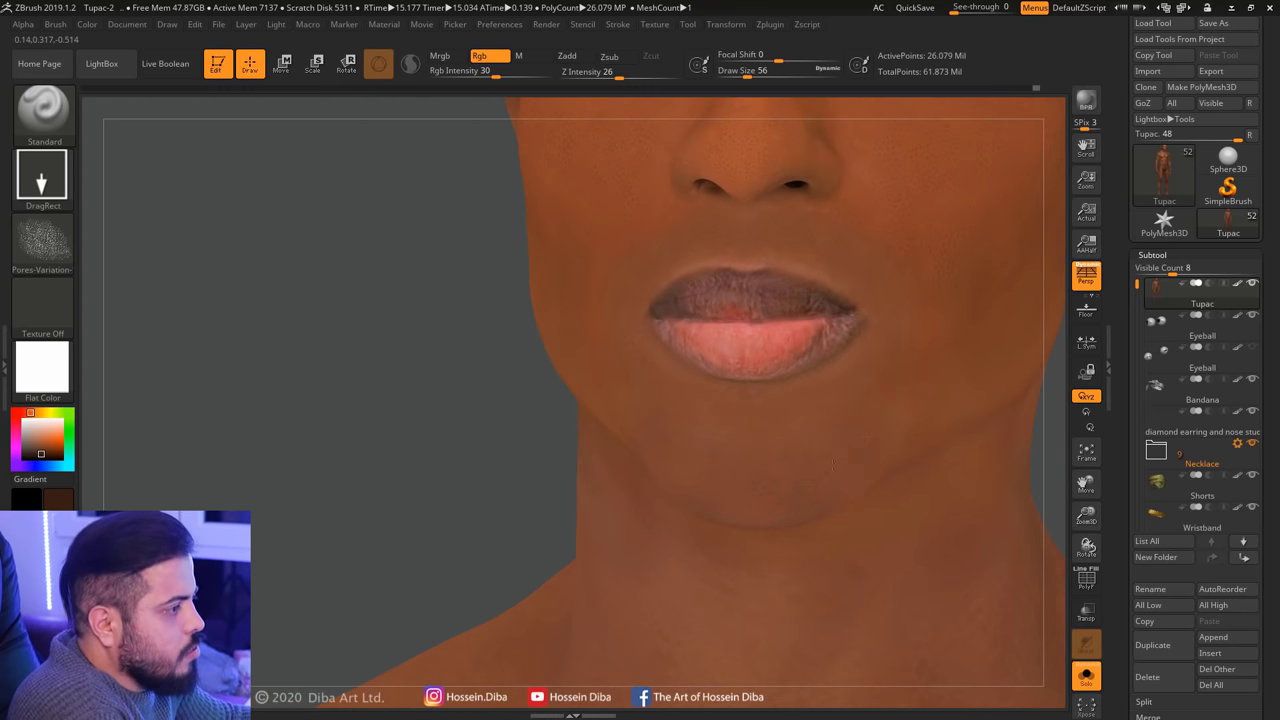
{"action": "right_click_drag", "start_coordinate": [833, 463], "coordinate": [624, 485]}
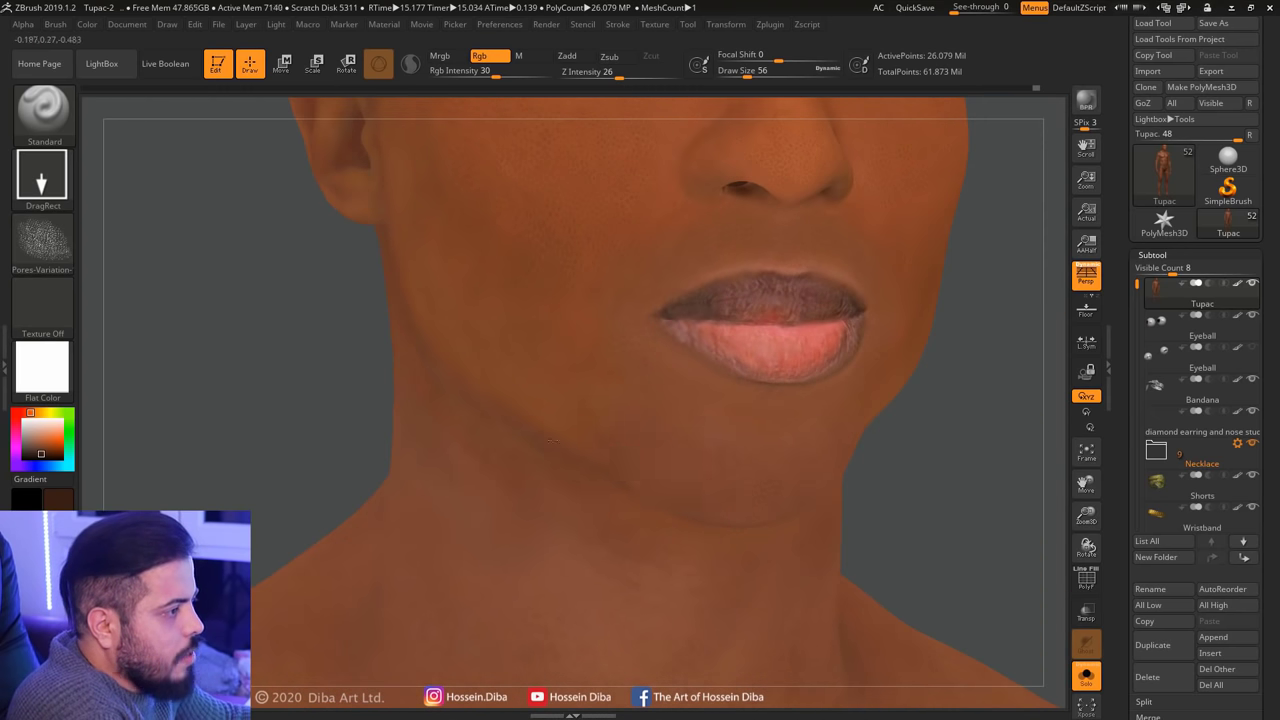
{"action": "right_click_drag", "start_coordinate": [1030, 515], "coordinate": [621, 481]}
{"action": "right_click_drag", "start_coordinate": [280, 432], "coordinate": [538, 461]}
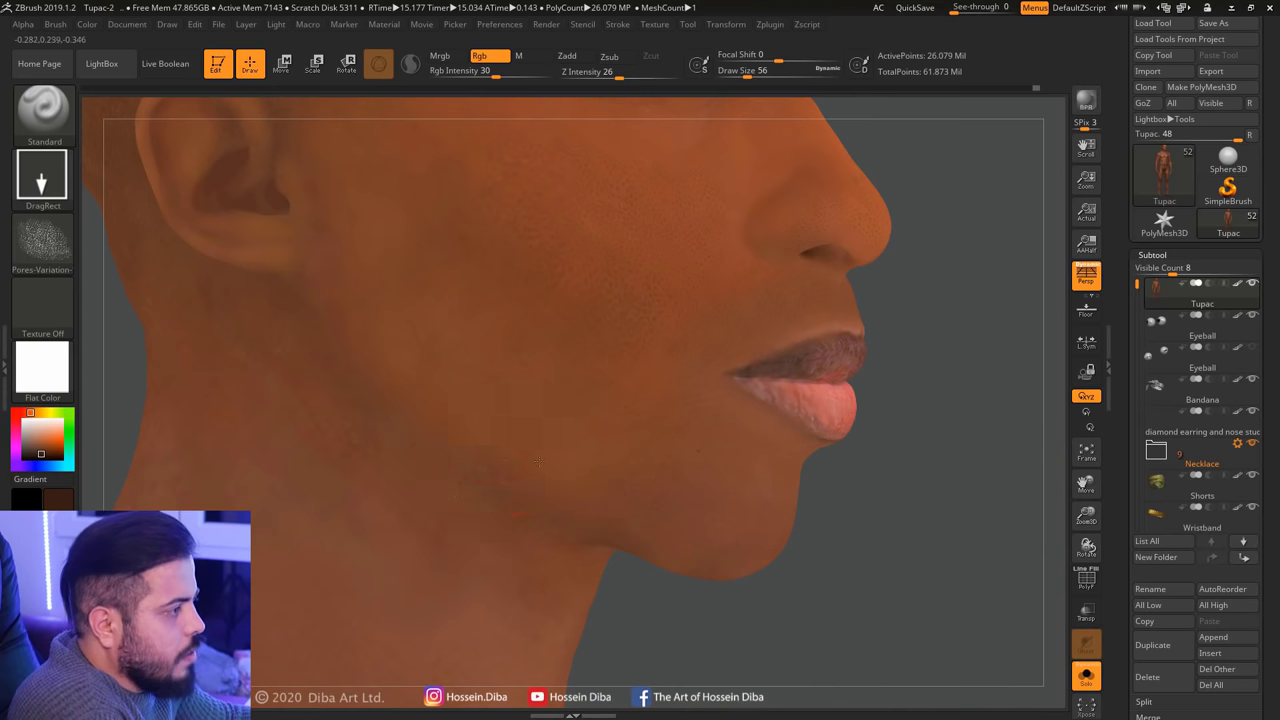
Continue the pore stamps over the back of the jaw, the area in front of the ear and the temple
{"action": "right_click_drag", "start_coordinate": [853, 547], "coordinate": [447, 412]}
{"action": "right_click_drag", "start_coordinate": [734, 424], "coordinate": [622, 420]}
{"action": "right_click_drag", "start_coordinate": [272, 430], "coordinate": [410, 405]}
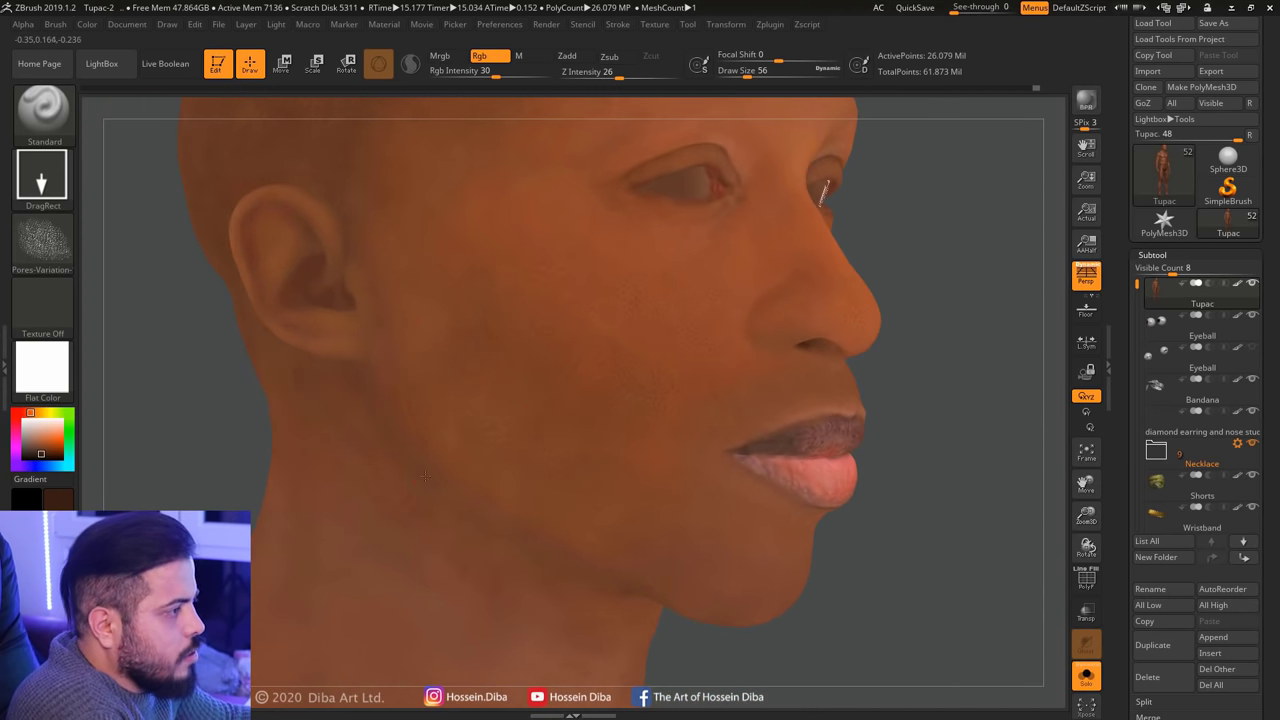
{"action": "right_click_drag", "start_coordinate": [910, 573], "coordinate": [394, 371]}
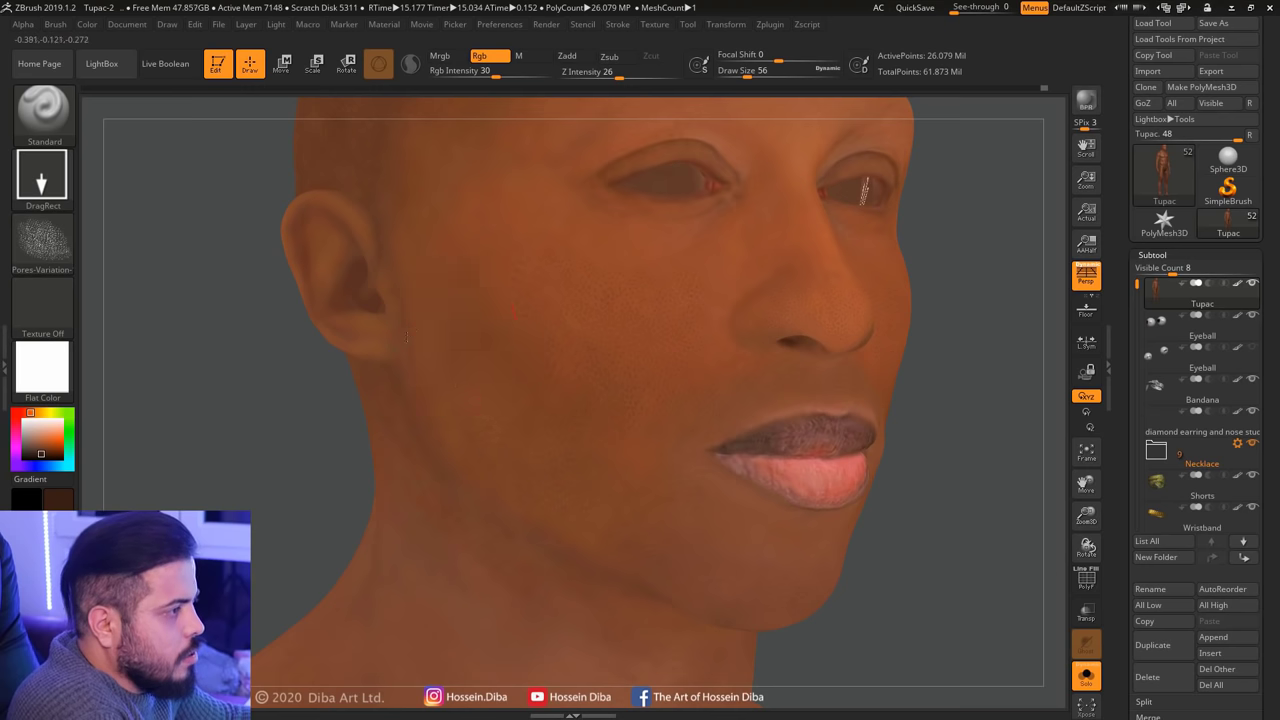
{"action": "right_click_drag", "start_coordinate": [540, 250], "coordinate": [500, 323]}
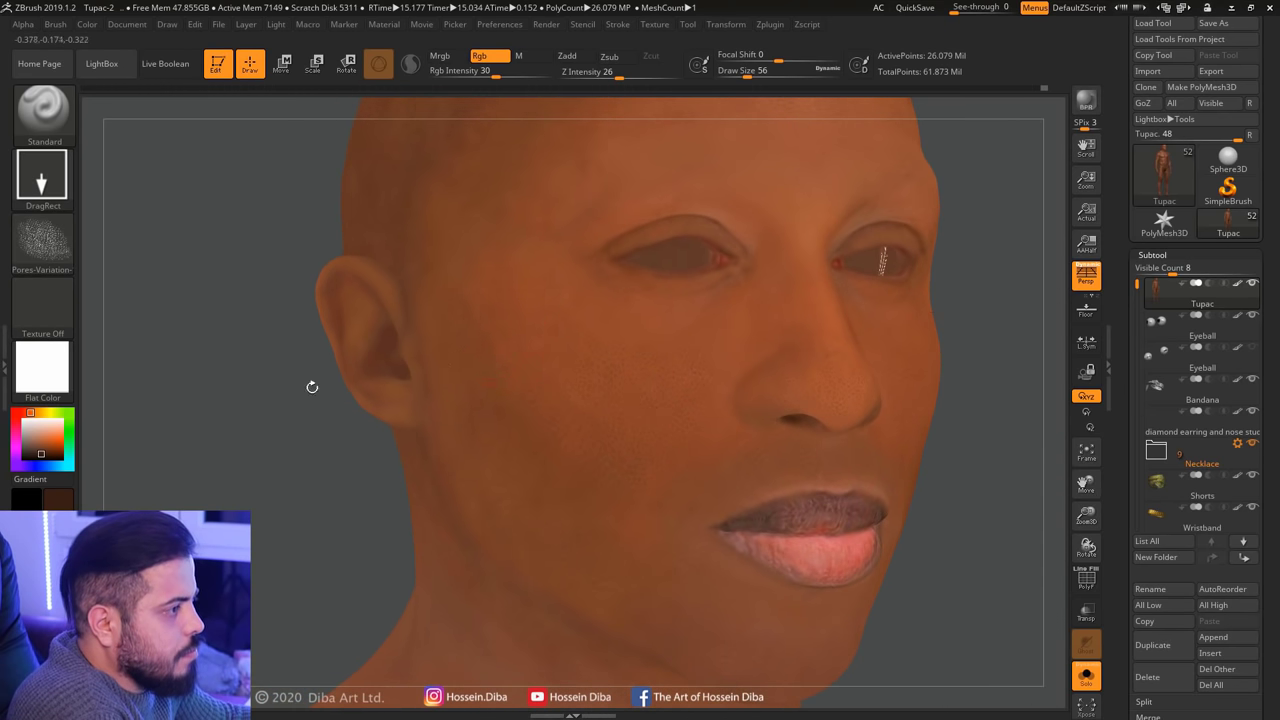
{"action": "right_click_drag", "start_coordinate": [312, 386], "coordinate": [477, 350]}
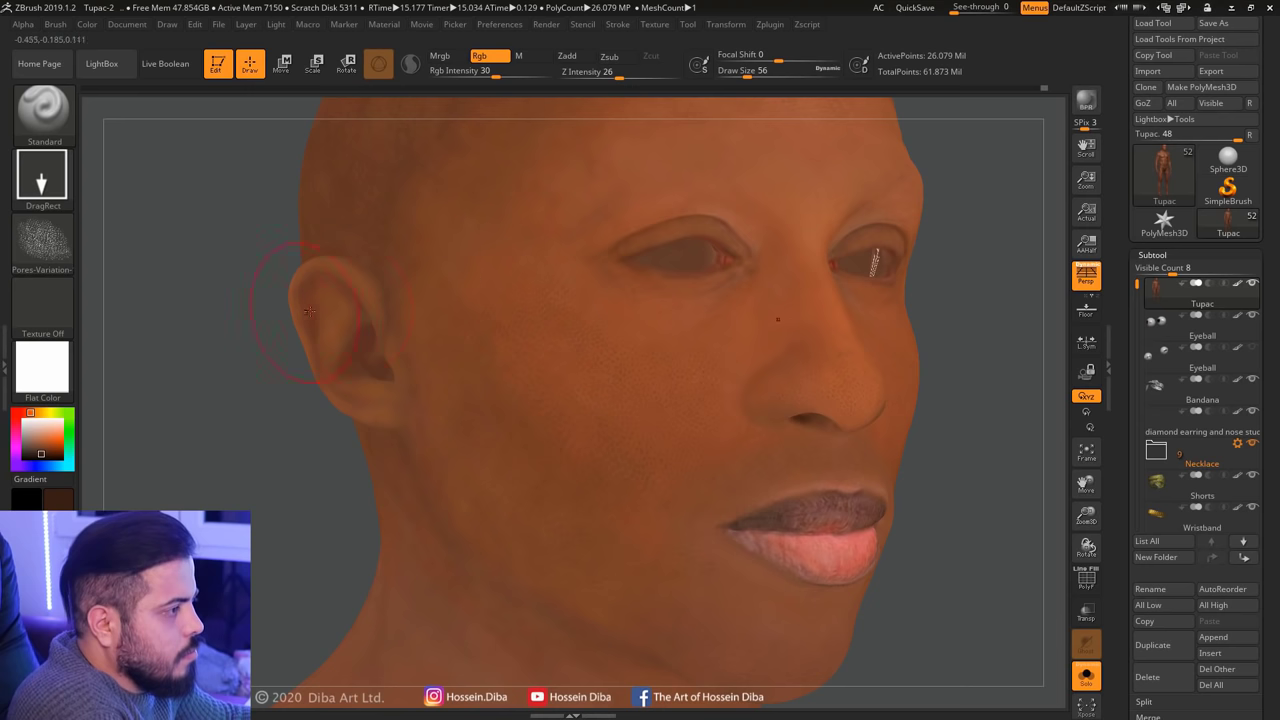
{"action": "mouse_move", "coordinate": [427, 314]}
{"action": "right_mouse_down"}
{"action": "mouse_move", "coordinate": [1024, 478]}
{"action": "mouse_move", "coordinate": [707, 466]}
{"action": "right_mouse_up"}
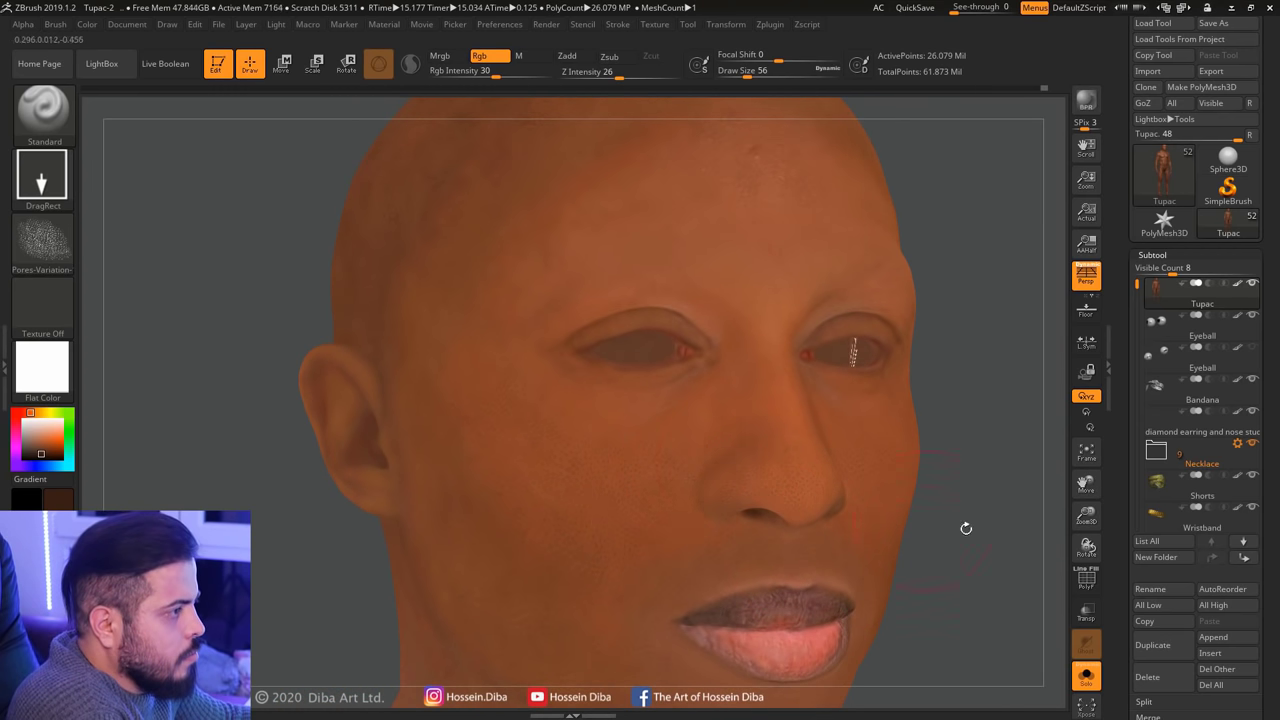
Switch to a lighter brown and stamp pores over the cheek and nose
{"action": "mouse_move", "coordinate": [966, 528]}
{"action": "right_mouse_down"}
{"action": "mouse_move", "coordinate": [880, 348]}
{"action": "mouse_move", "coordinate": [852, 352]}
{"action": "right_mouse_up"}
{"action": "left_click_drag", "start_coordinate": [629, 494], "coordinate": [565, 513]}
{"action": "right_click_drag", "start_coordinate": [851, 352], "coordinate": [878, 195], "text": "alt"}
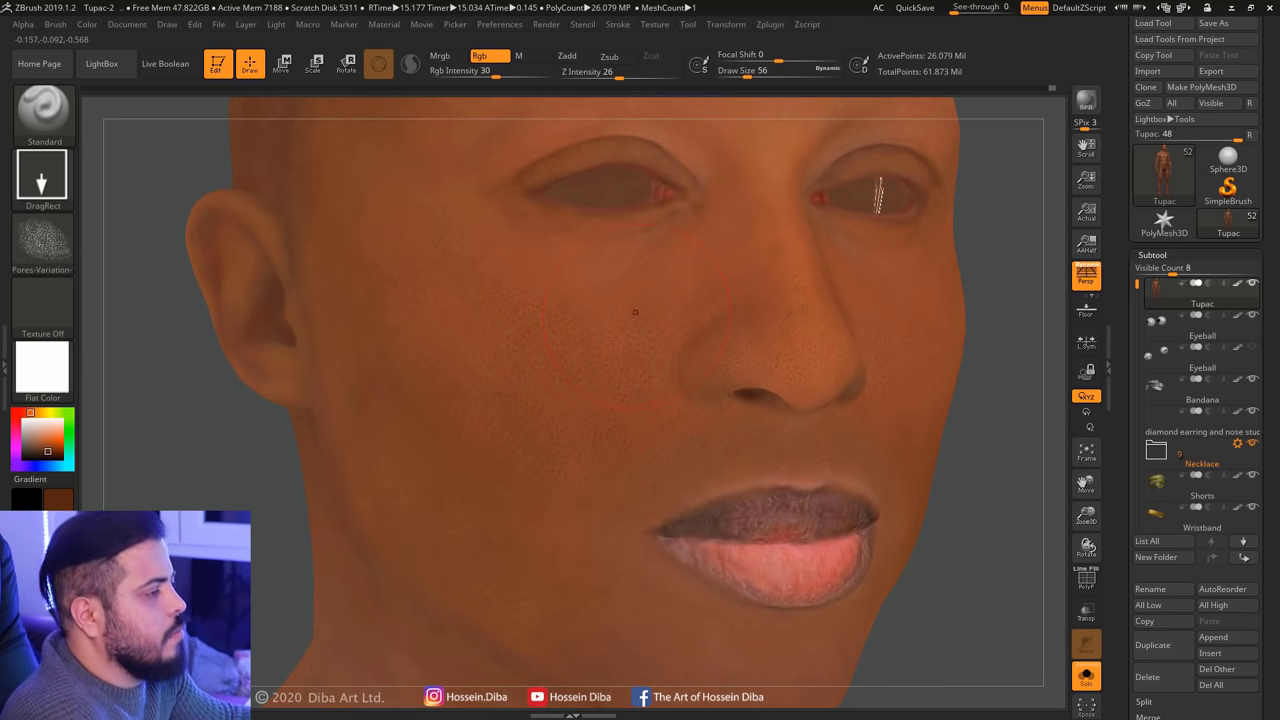
{"action": "right_click_drag", "start_coordinate": [725, 340], "coordinate": [706, 427], "text": "alt"}
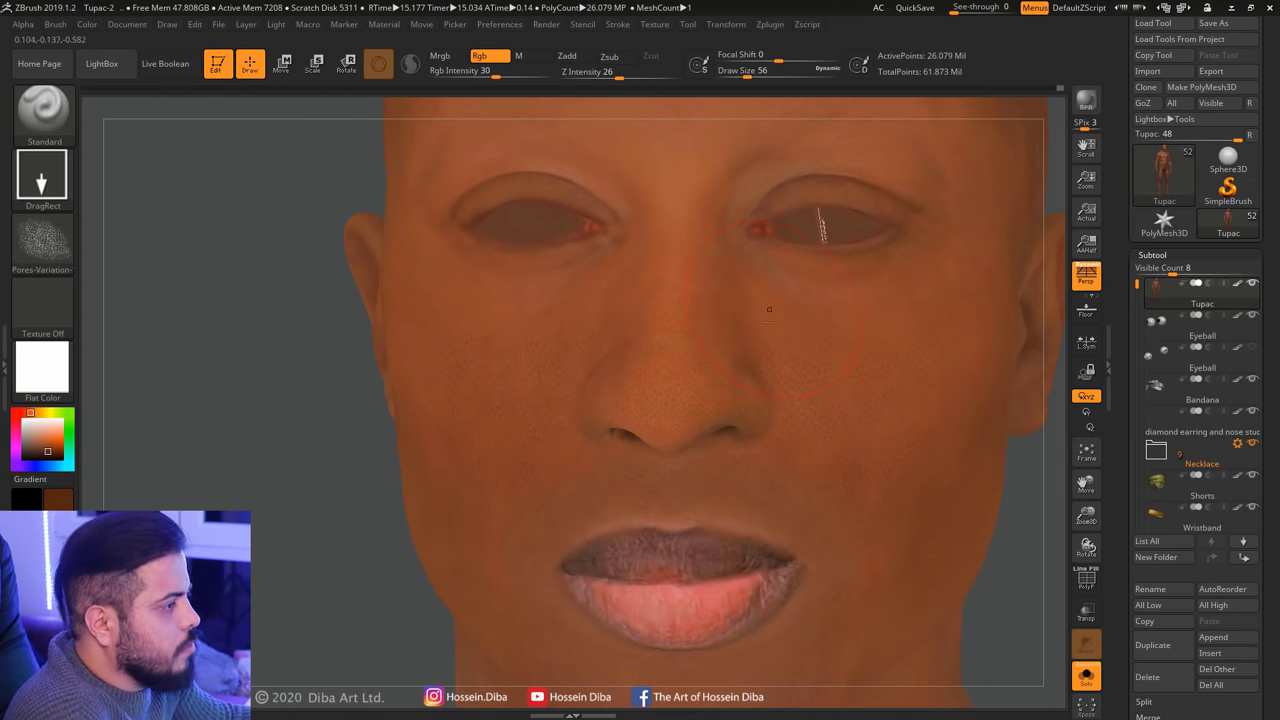
Stamp the lighter brown pores across the forehead, brow area and temples
{"action": "right_click_drag", "start_coordinate": [703, 310], "coordinate": [985, 455]}
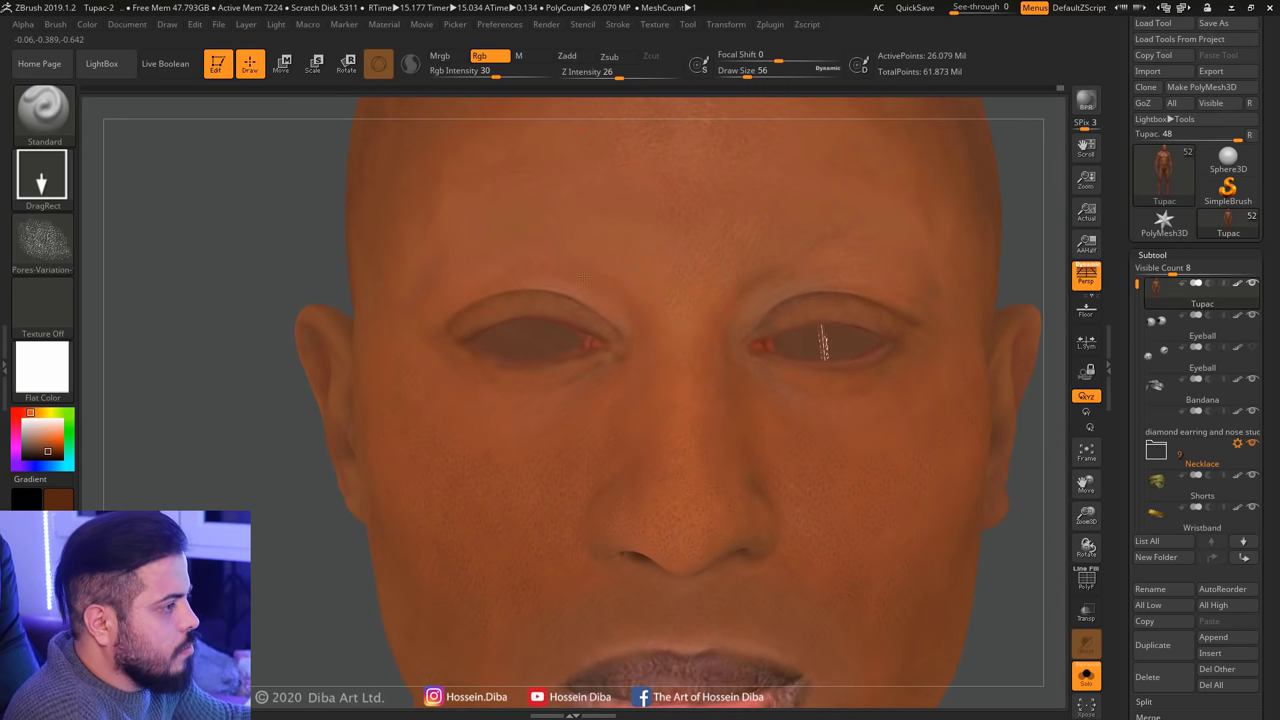
{"action": "right_click_drag", "start_coordinate": [547, 219], "coordinate": [610, 262]}
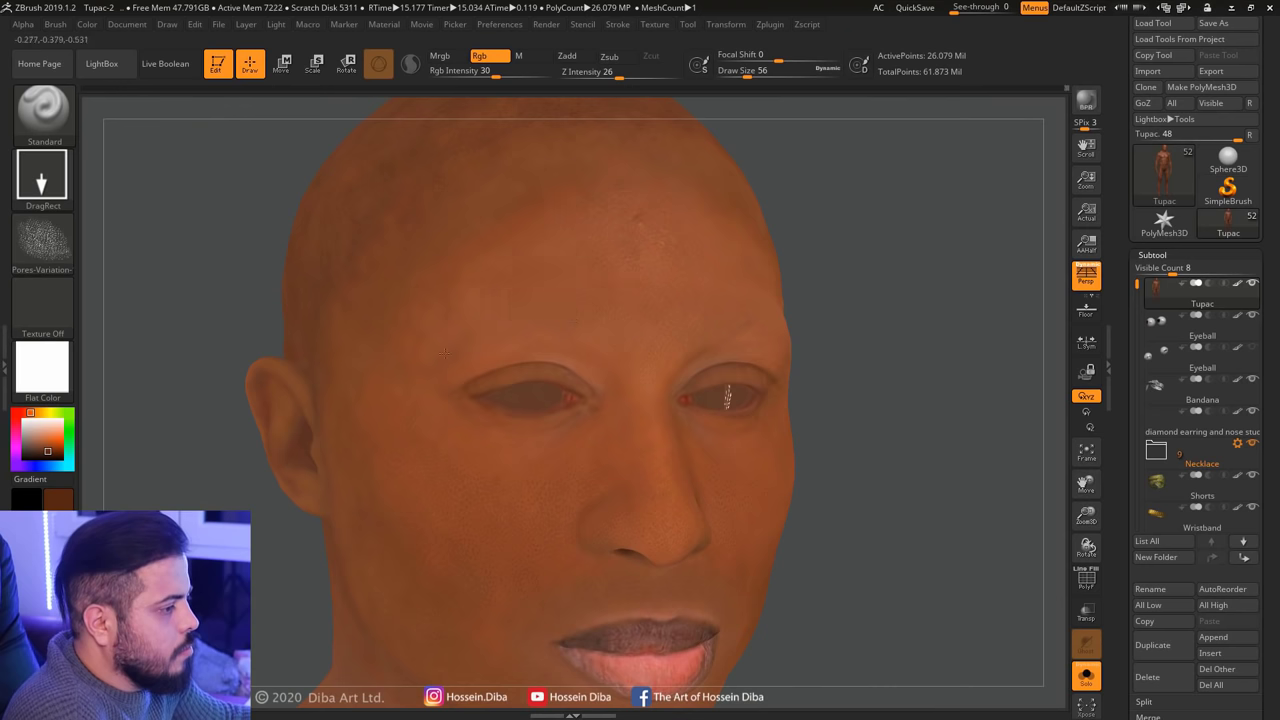
{"action": "right_click_drag", "start_coordinate": [446, 352], "coordinate": [416, 357]}
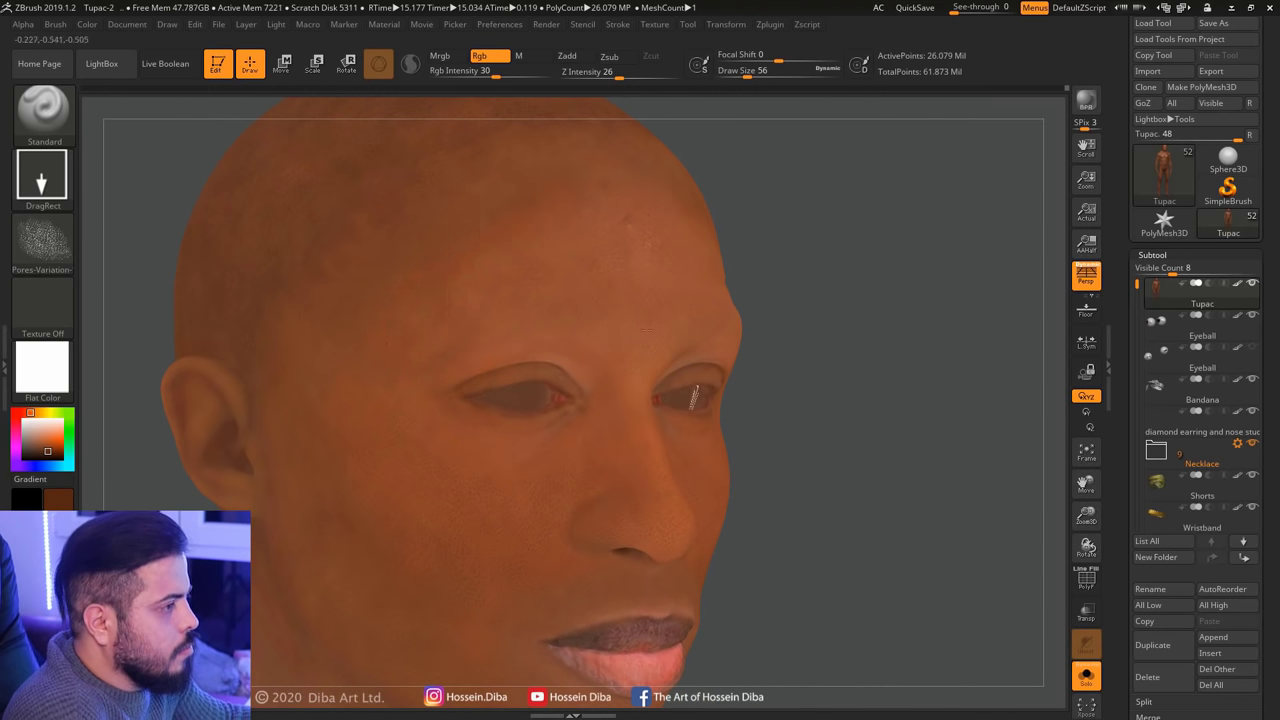
{"action": "right_click_drag", "start_coordinate": [840, 445], "coordinate": [680, 287]}
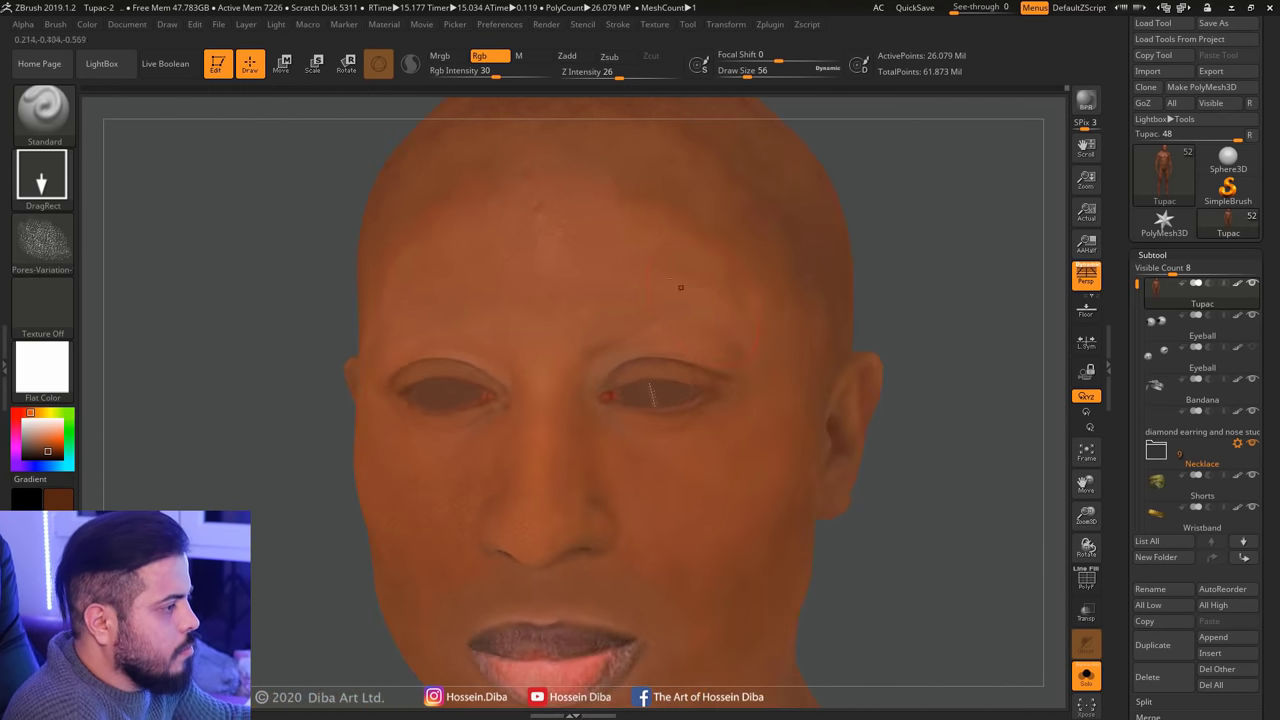
Check the skin with all subtools shown and stamp more pores over the outer cheek in Solo mode
{"action": "right_click_drag", "start_coordinate": [650, 393], "coordinate": [533, 418]}
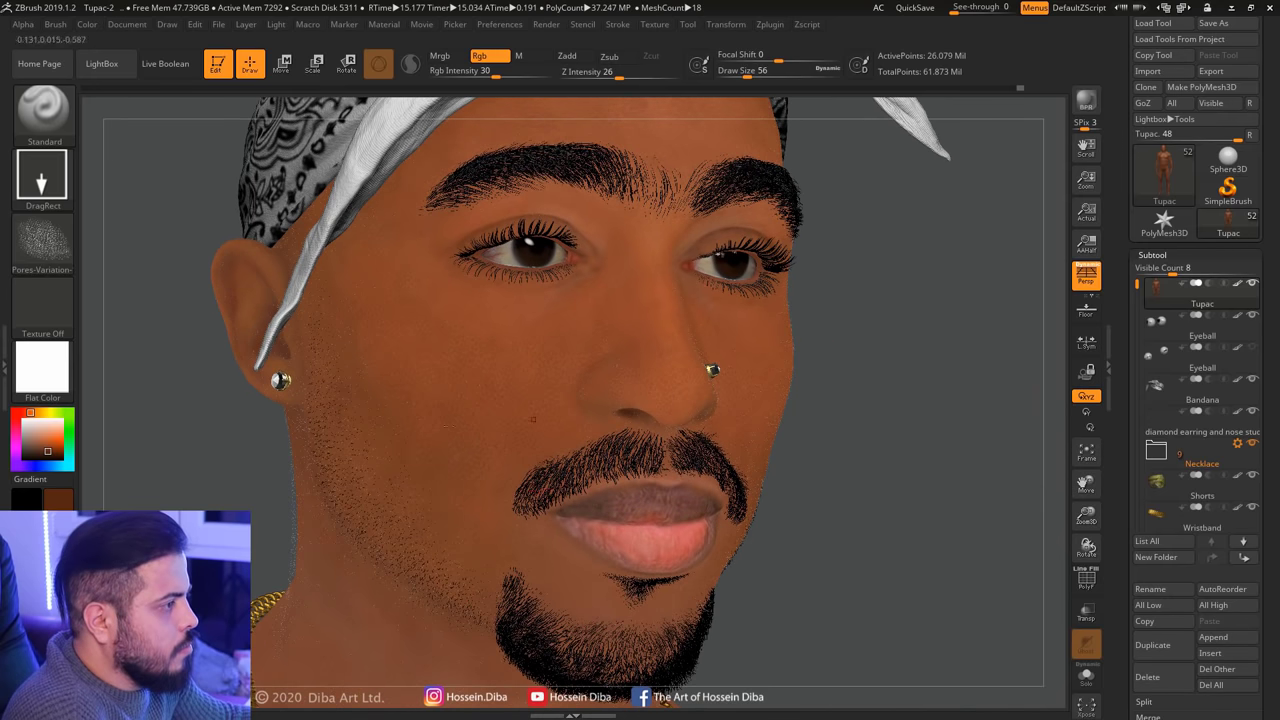
{"action": "right_click_drag", "start_coordinate": [1028, 521], "coordinate": [494, 381]}
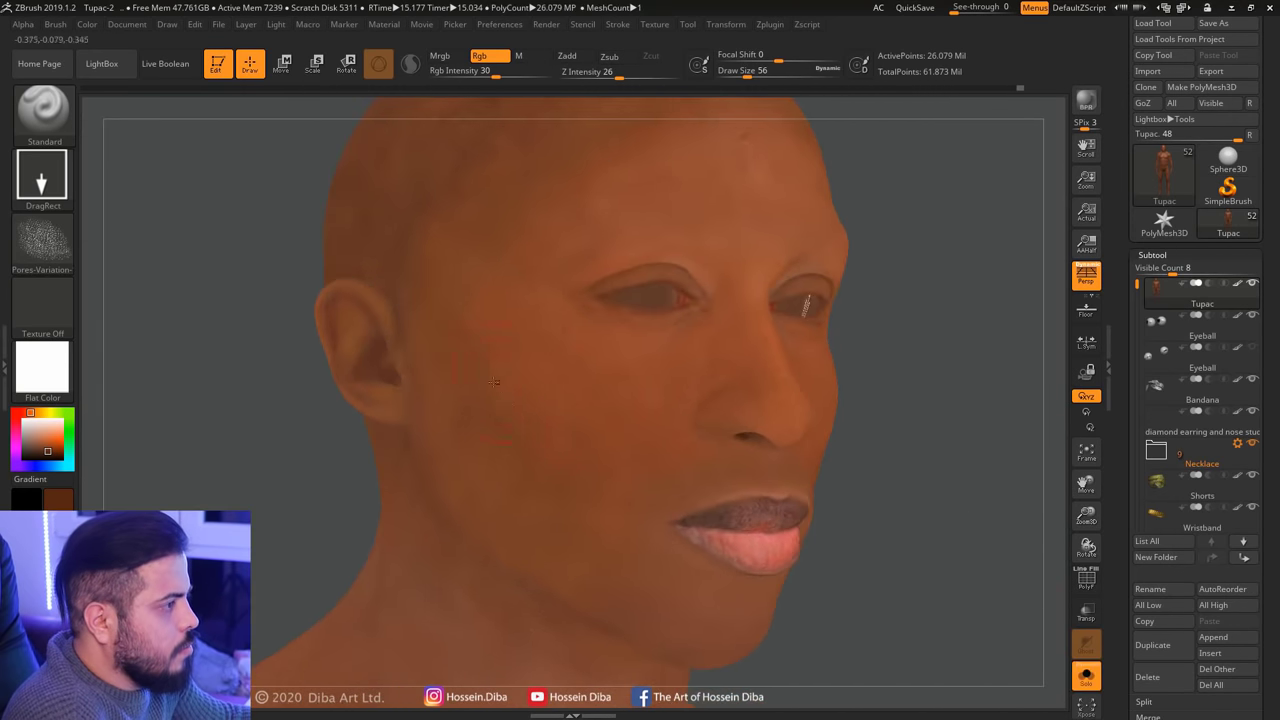
{"action": "right_click_drag", "start_coordinate": [884, 527], "coordinate": [895, 526]}
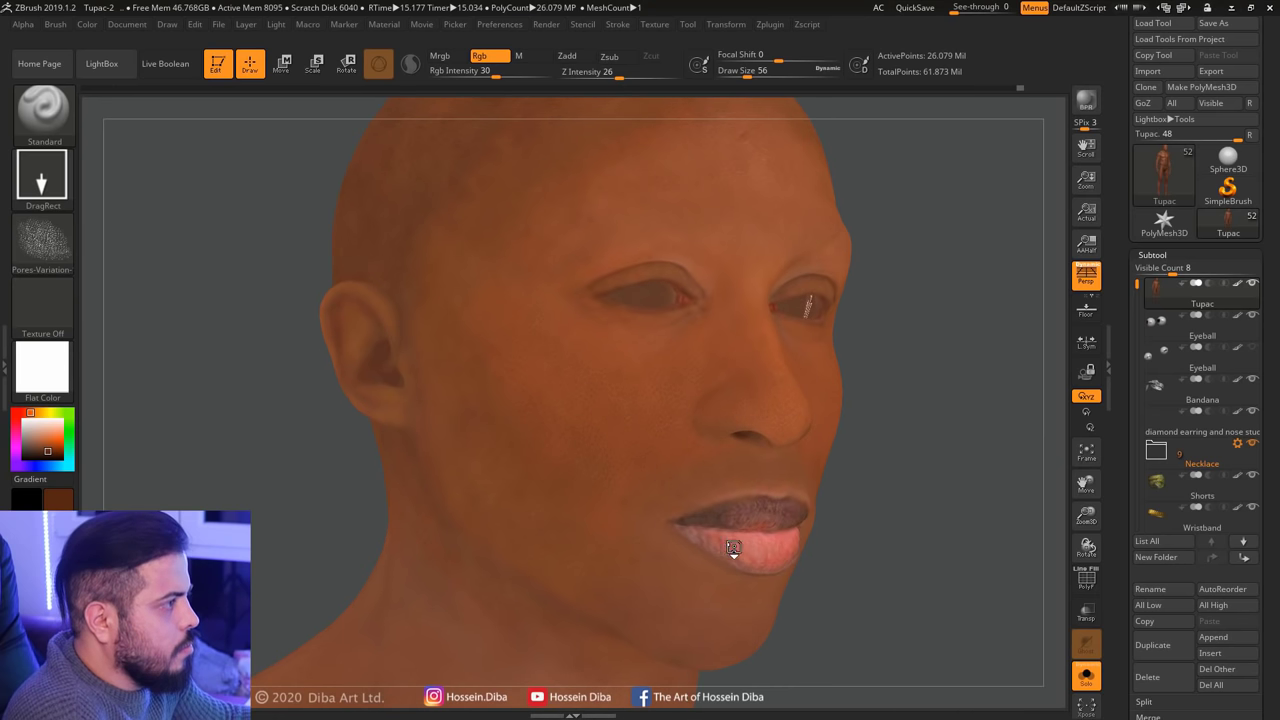
Turn off Solo mode to show the full character and examine the painted face up to the lips
{"action": "left_click", "coordinate": [1086, 676]}
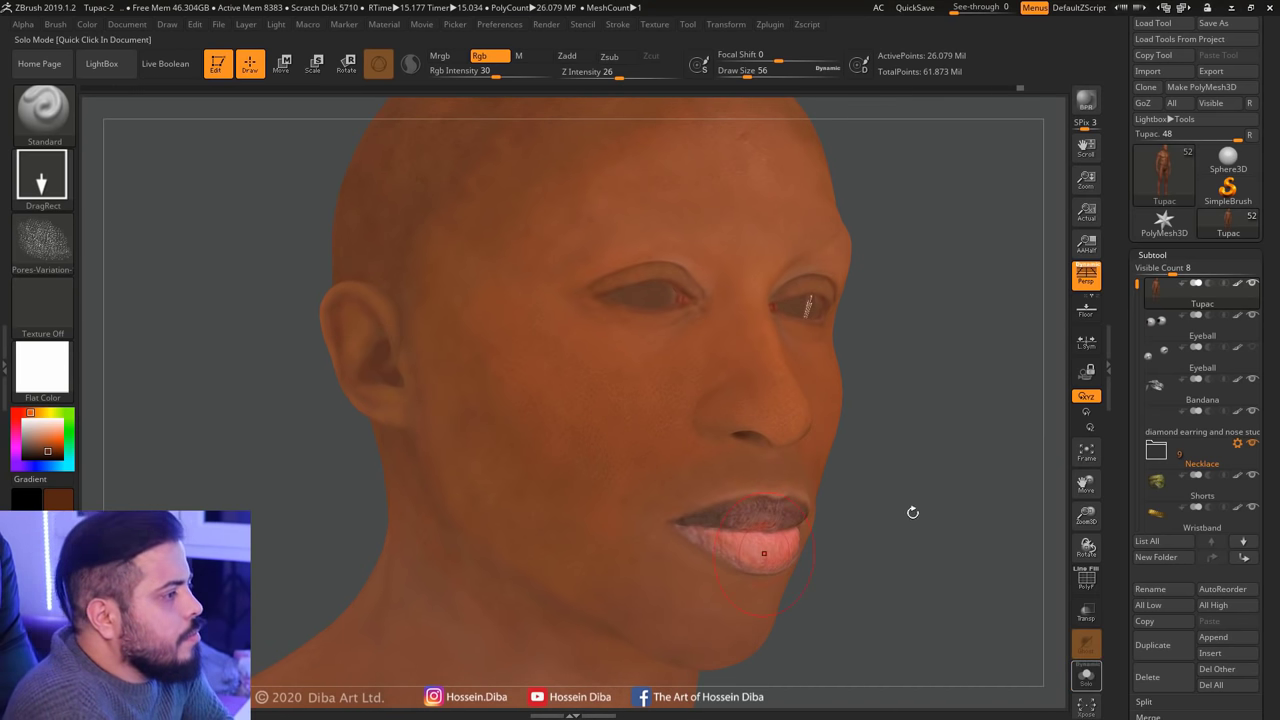
{"action": "right_click_drag", "start_coordinate": [955, 546], "coordinate": [880, 545]}
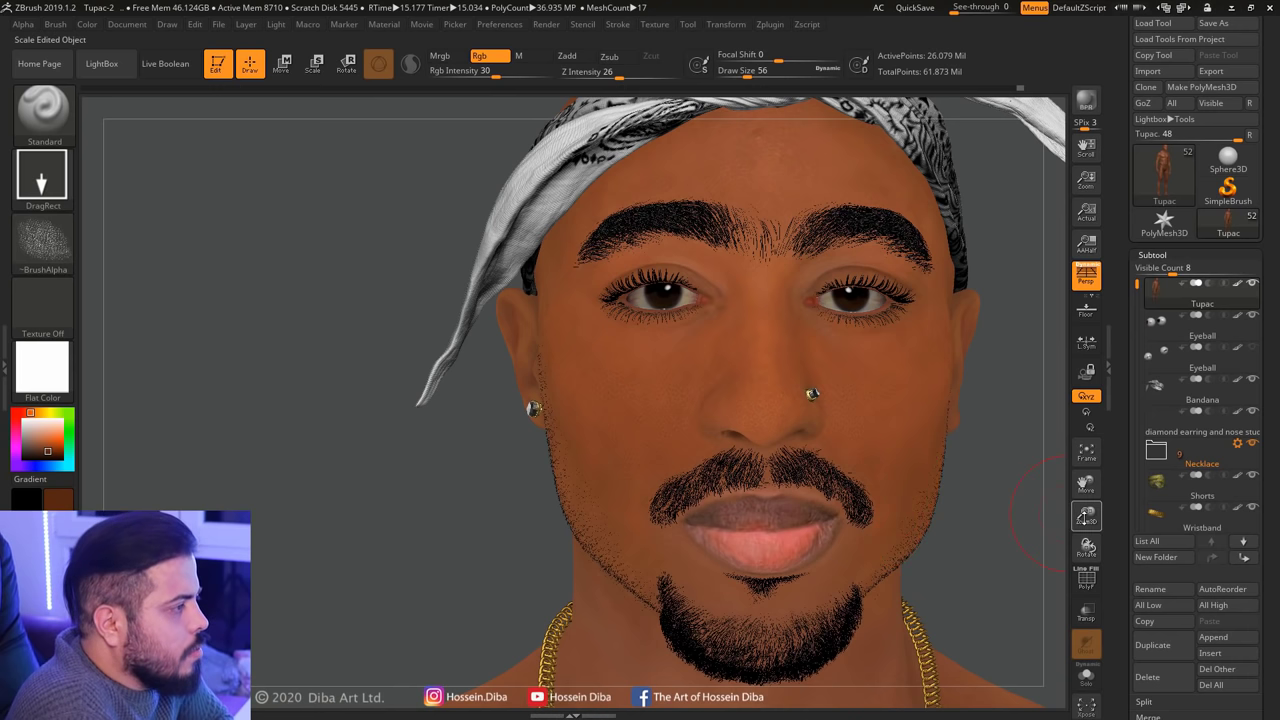
{"action": "left_click_drag", "start_coordinate": [1086, 515], "coordinate": [1052, 528]}
{"action": "left_click_drag", "start_coordinate": [1086, 485], "coordinate": [988, 515]}
{"action": "right_click_drag", "start_coordinate": [988, 515], "coordinate": [957, 517]}
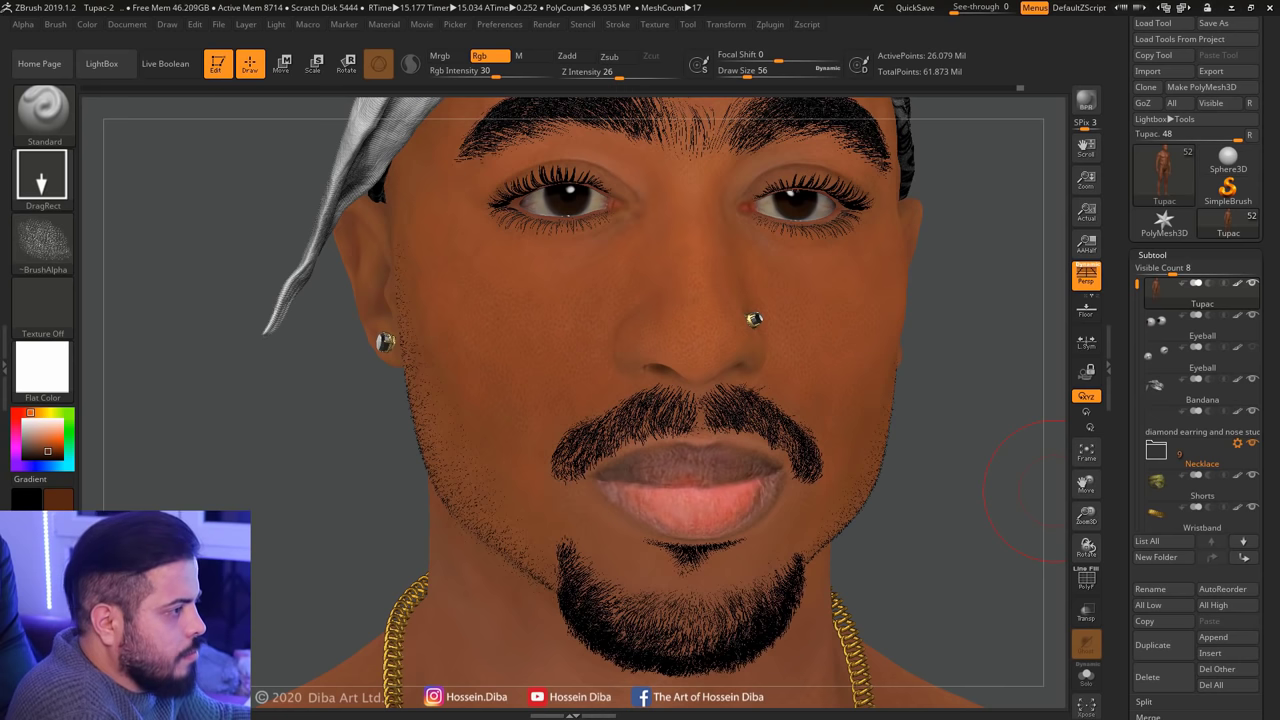
{"action": "mouse_move", "coordinate": [1086, 515]}
{"action": "left_mouse_down"}
{"action": "mouse_move", "coordinate": [1031, 520]}
{"action": "mouse_move", "coordinate": [1063, 466]}
{"action": "left_mouse_up"}
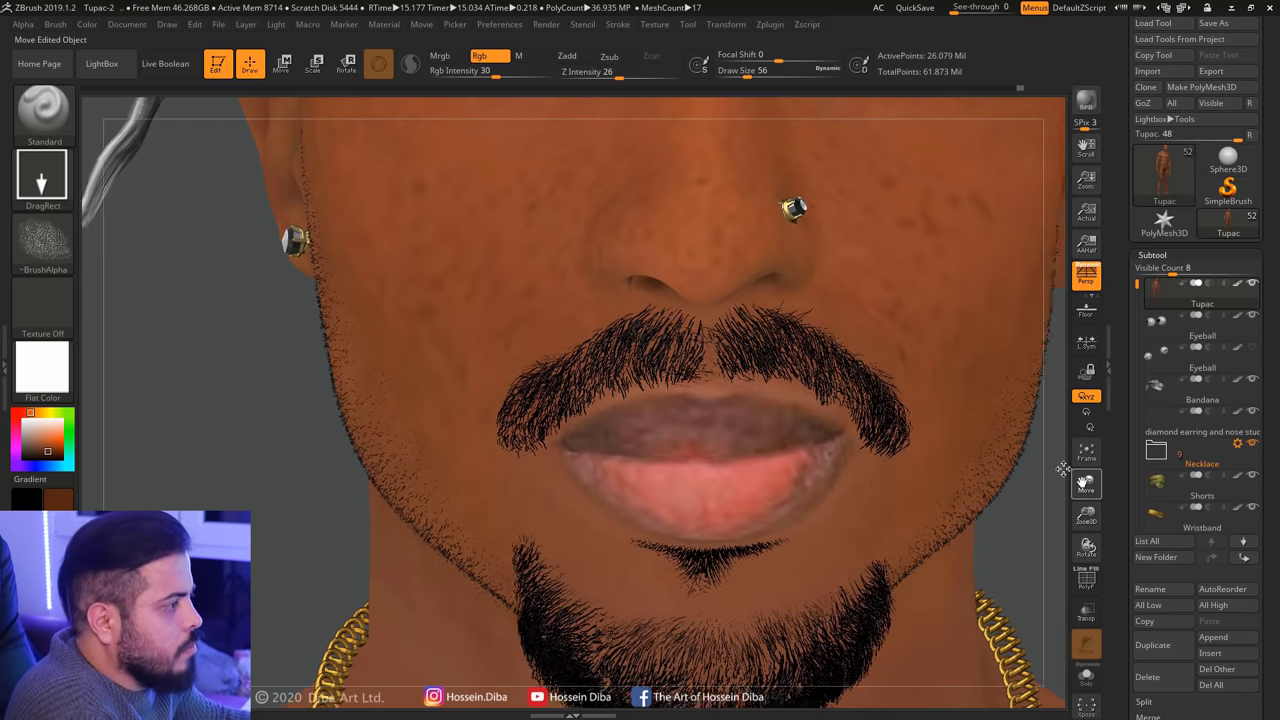
Turn the alpha off, switch the stroke to FreeHand and set the draw size to 12
{"action": "left_click", "coordinate": [43, 240]}
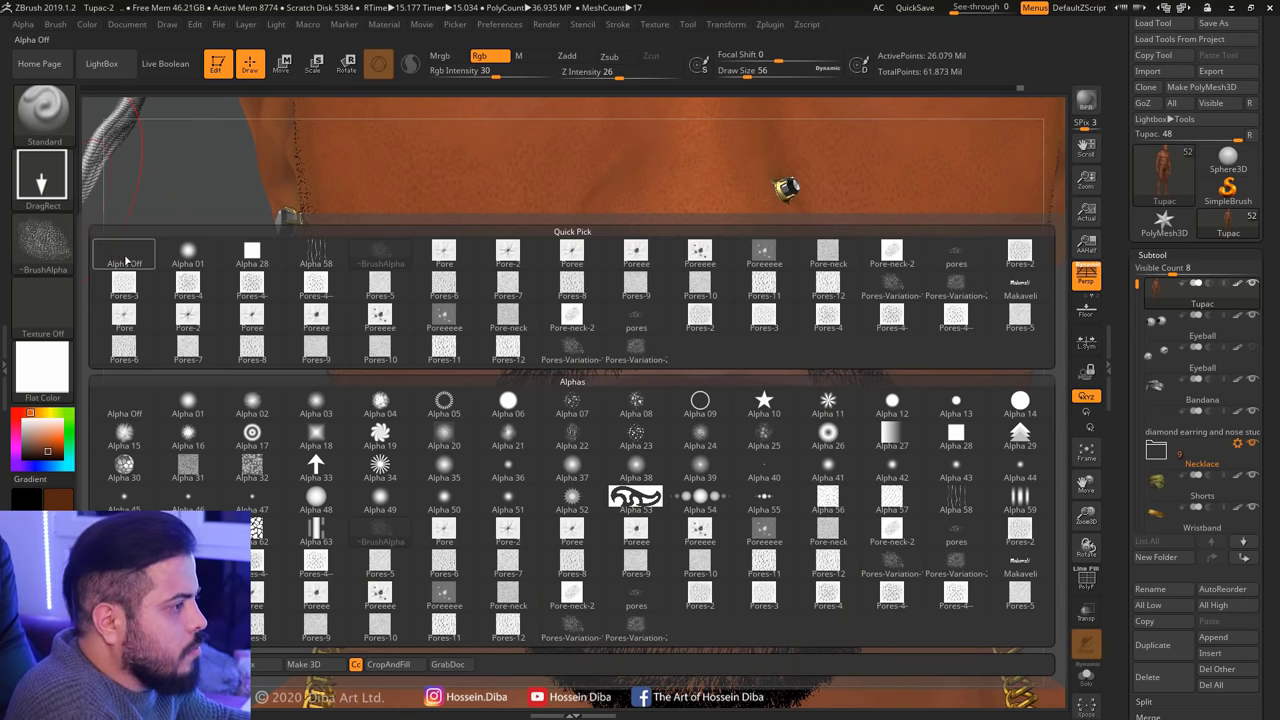
{"action": "left_click", "coordinate": [120, 258]}
{"action": "left_click", "coordinate": [63, 176]}
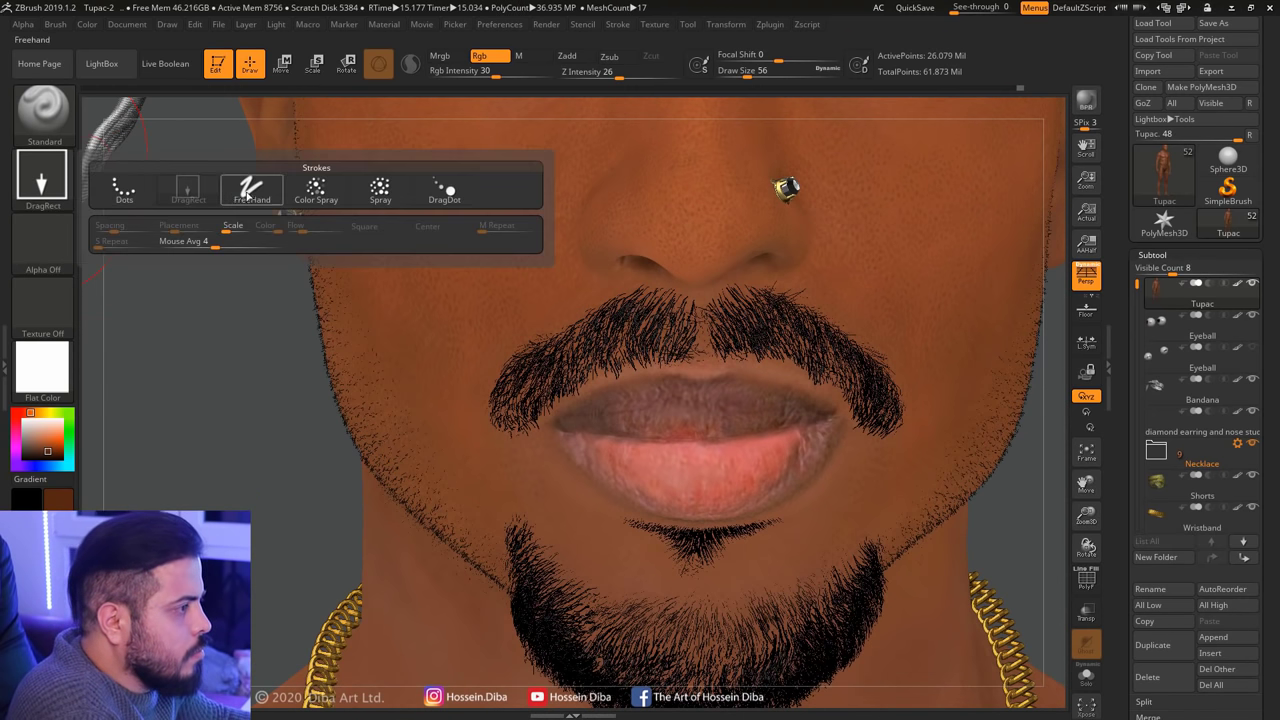
{"action": "left_click", "coordinate": [250, 196]}
{"action": "left_click_drag", "start_coordinate": [745, 71], "coordinate": [732, 71]}
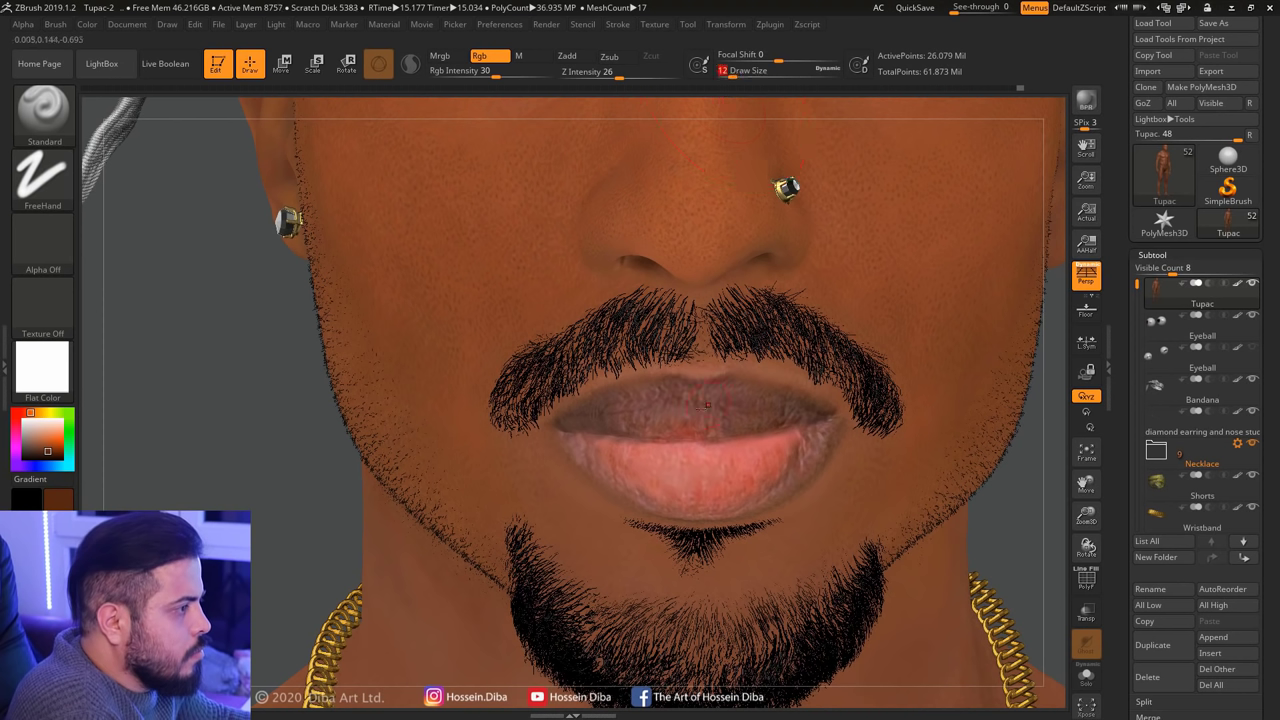
Paint dark reddish-brown tones into the upper lip and along the line between the lips, reducing the draw size to 9
{"action": "left_click_drag", "start_coordinate": [60, 450], "coordinate": [737, 424]}
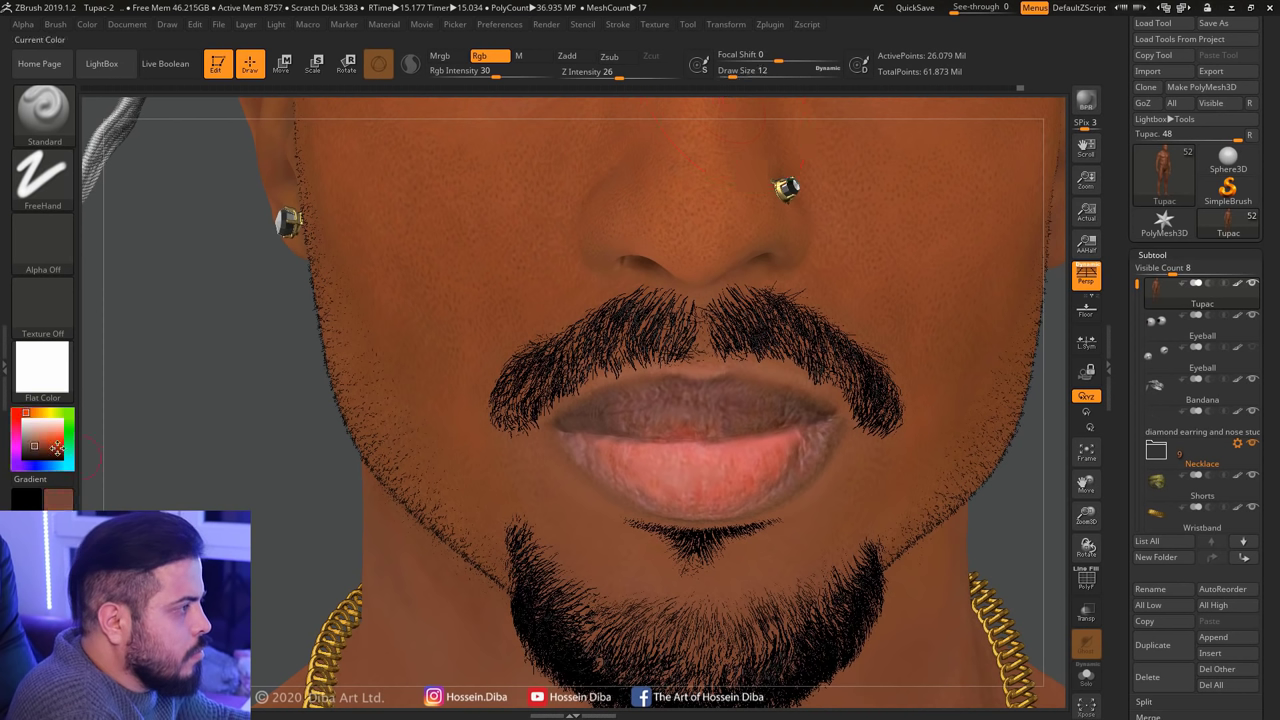
{"action": "left_click_drag", "start_coordinate": [56, 447], "coordinate": [50, 455]}
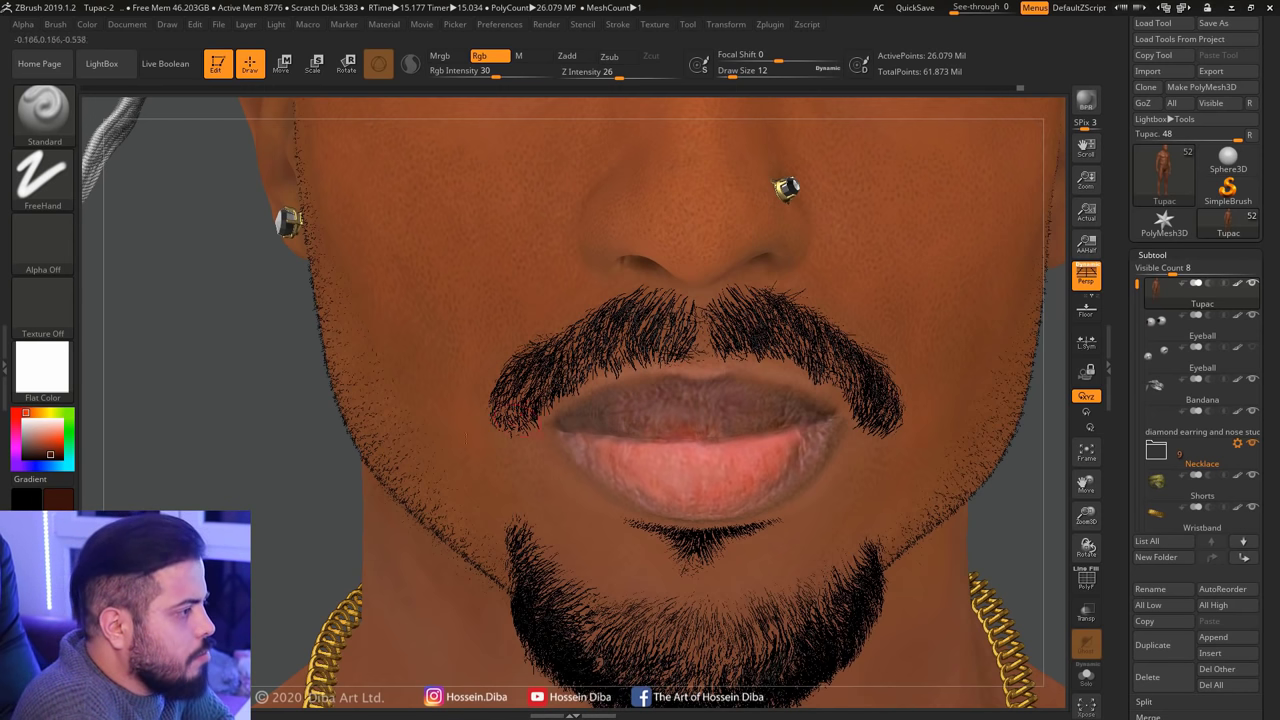
{"action": "right_click_drag", "start_coordinate": [745, 384], "coordinate": [732, 380]}
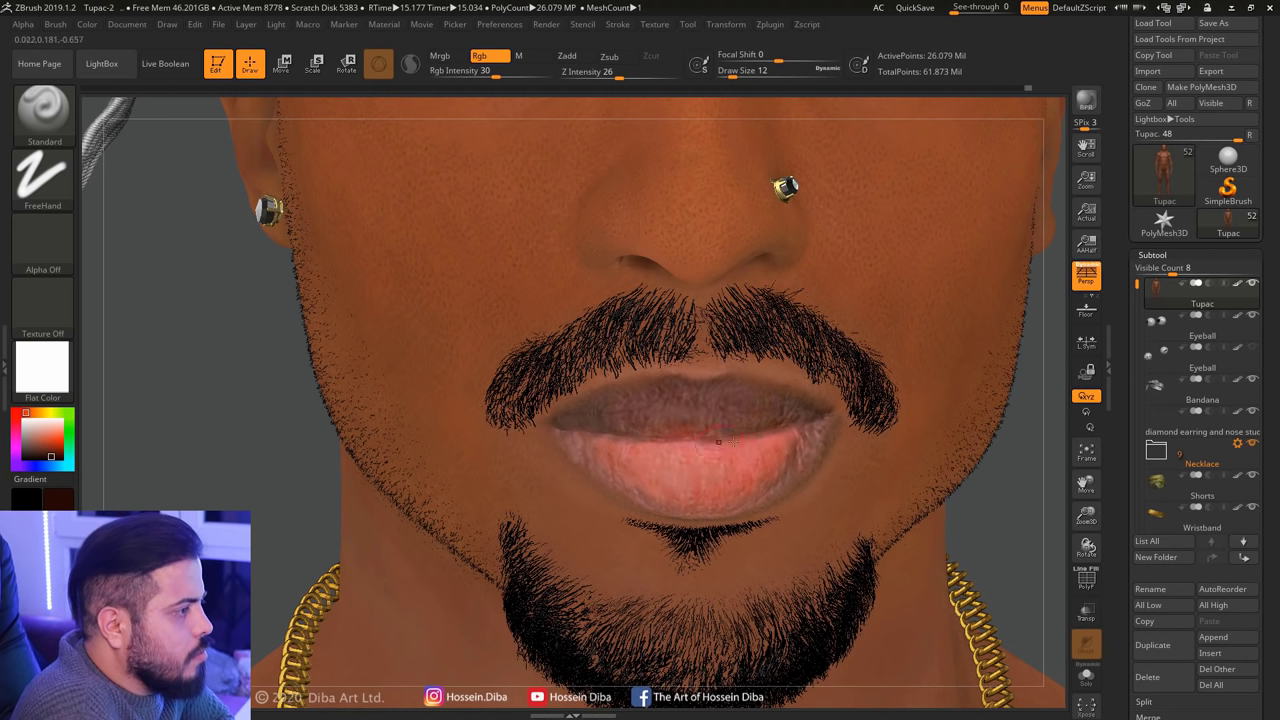
{"action": "key", "text": "c"}
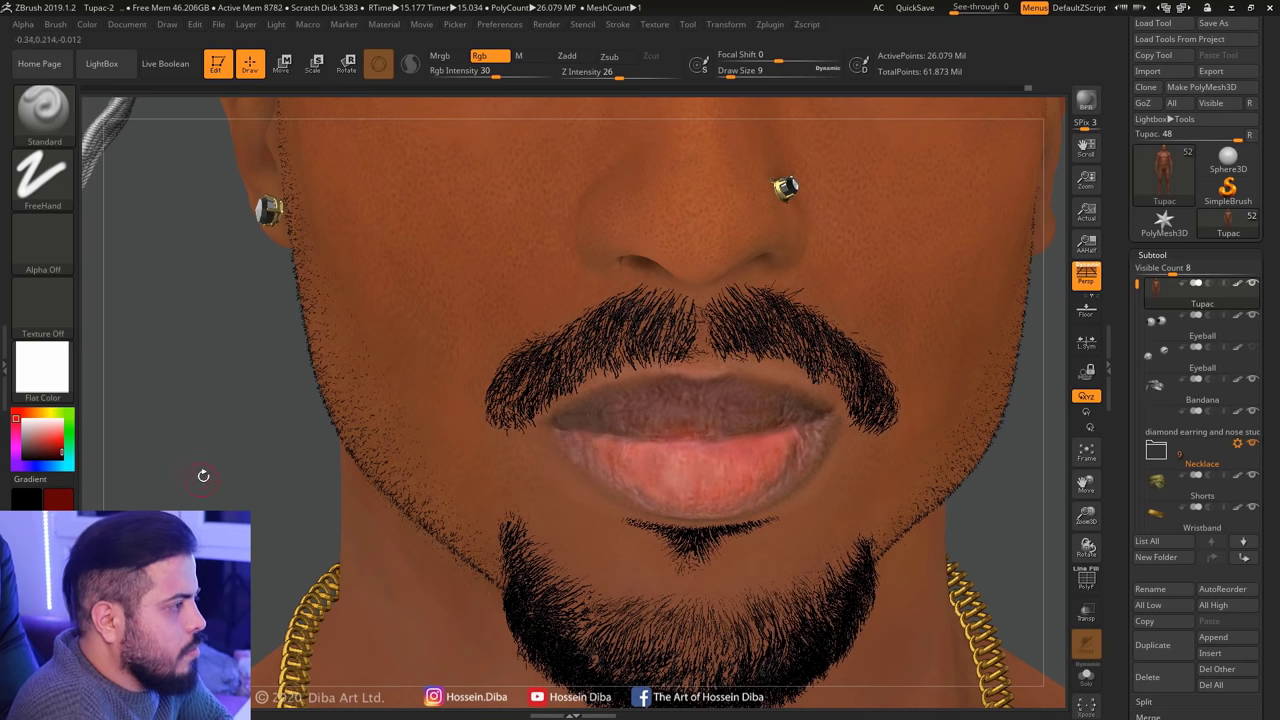
{"action": "left_click_drag", "start_coordinate": [204, 481], "coordinate": [776, 453]}
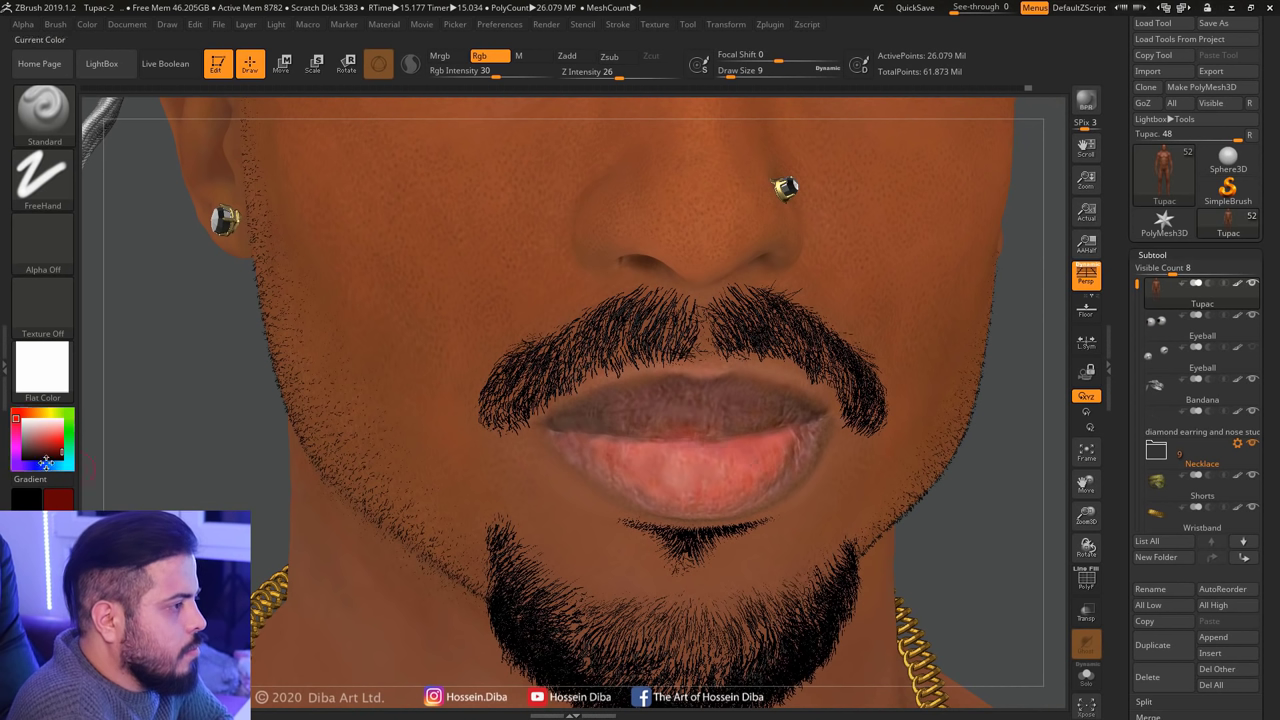
Sample tones from the lips and blend muted pink and brown over the upper lip and around the lip edges
{"action": "key", "text": "c"}
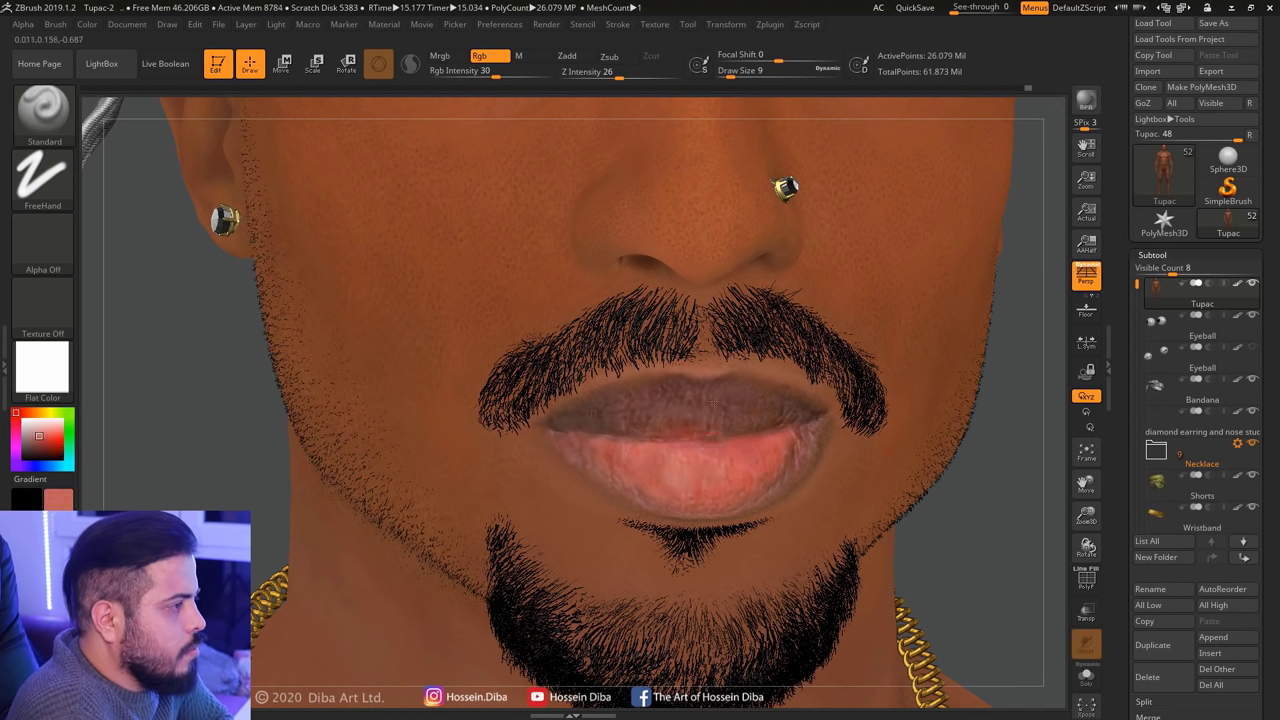
{"action": "key", "text": "c"}
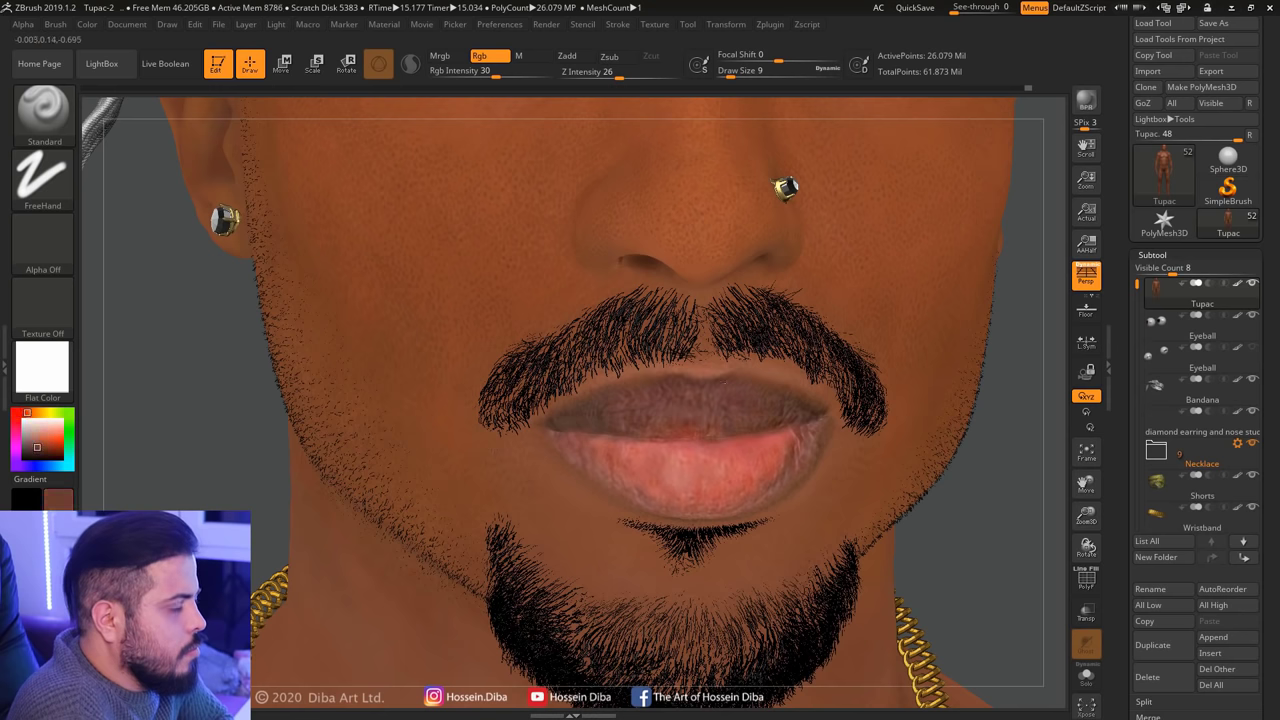
{"action": "left_click_drag", "start_coordinate": [991, 483], "coordinate": [1040, 480]}
{"action": "left_click_drag", "start_coordinate": [40, 440], "coordinate": [697, 386]}
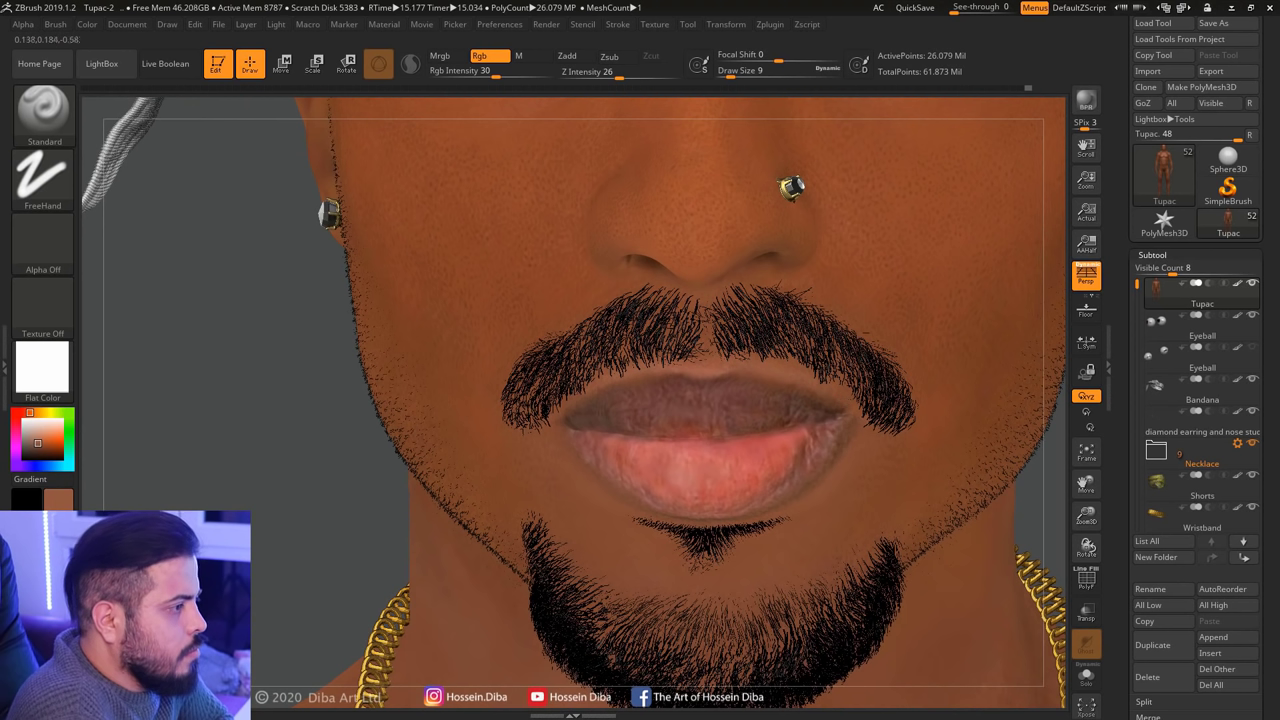
{"action": "mouse_move", "coordinate": [40, 440]}
{"action": "left_mouse_down"}
{"action": "mouse_move", "coordinate": [292, 491]}
{"action": "mouse_move", "coordinate": [820, 497]}
{"action": "mouse_move", "coordinate": [815, 470]}
{"action": "left_mouse_up"}
{"action": "left_click_drag", "start_coordinate": [250, 385], "coordinate": [100, 378]}
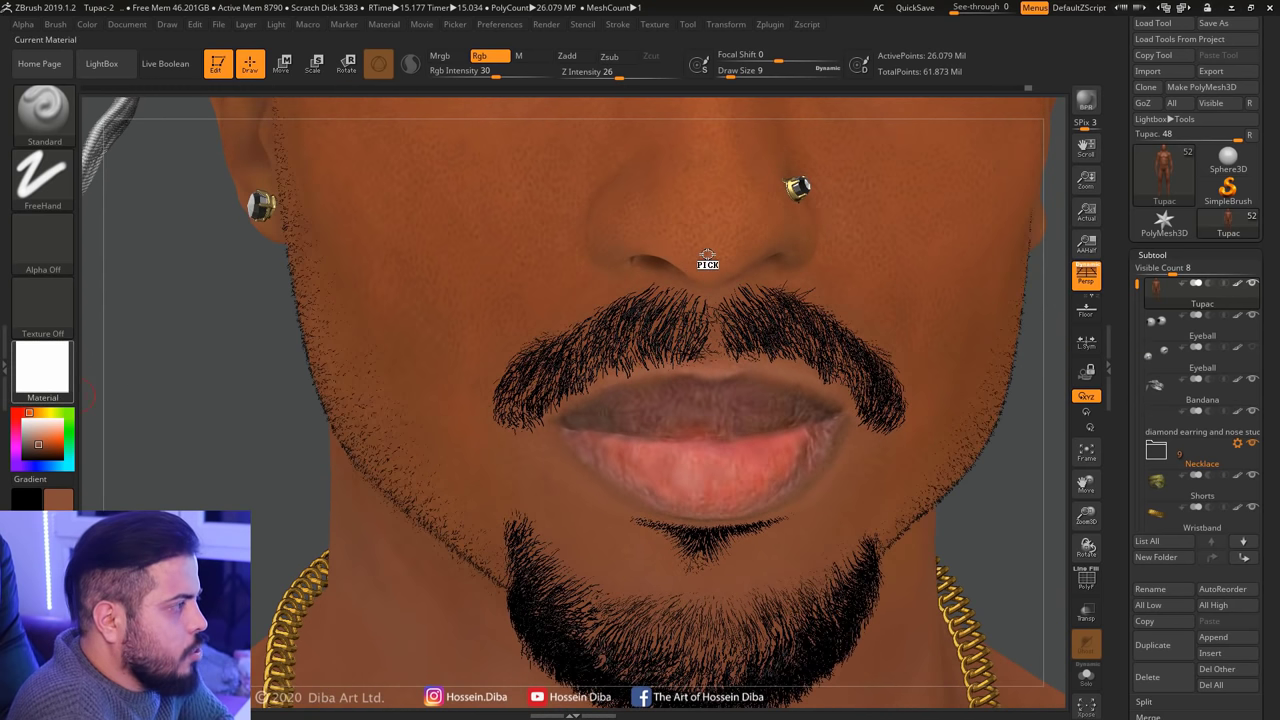
Set the draw size to 25 and paint a warm orange-brown over the nose and the inner cheeks
{"action": "left_click_drag", "start_coordinate": [1064, 505], "coordinate": [966, 434]}
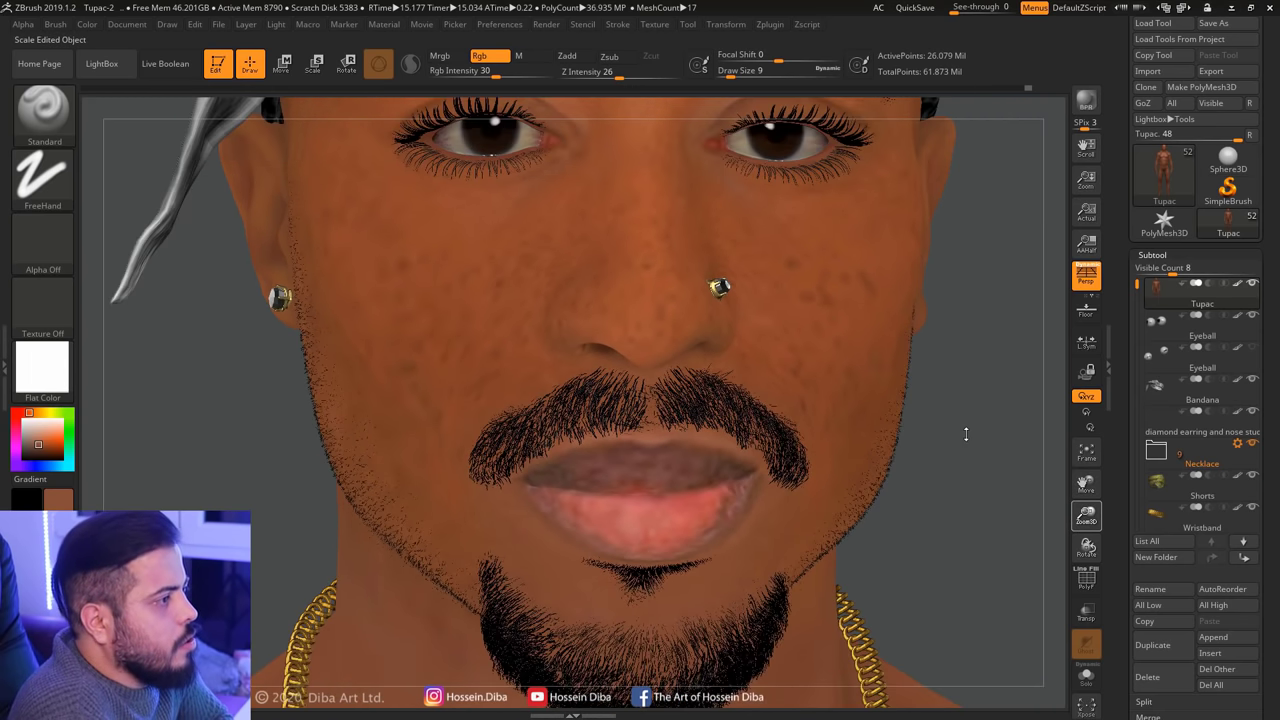
{"action": "left_click", "coordinate": [730, 72]}
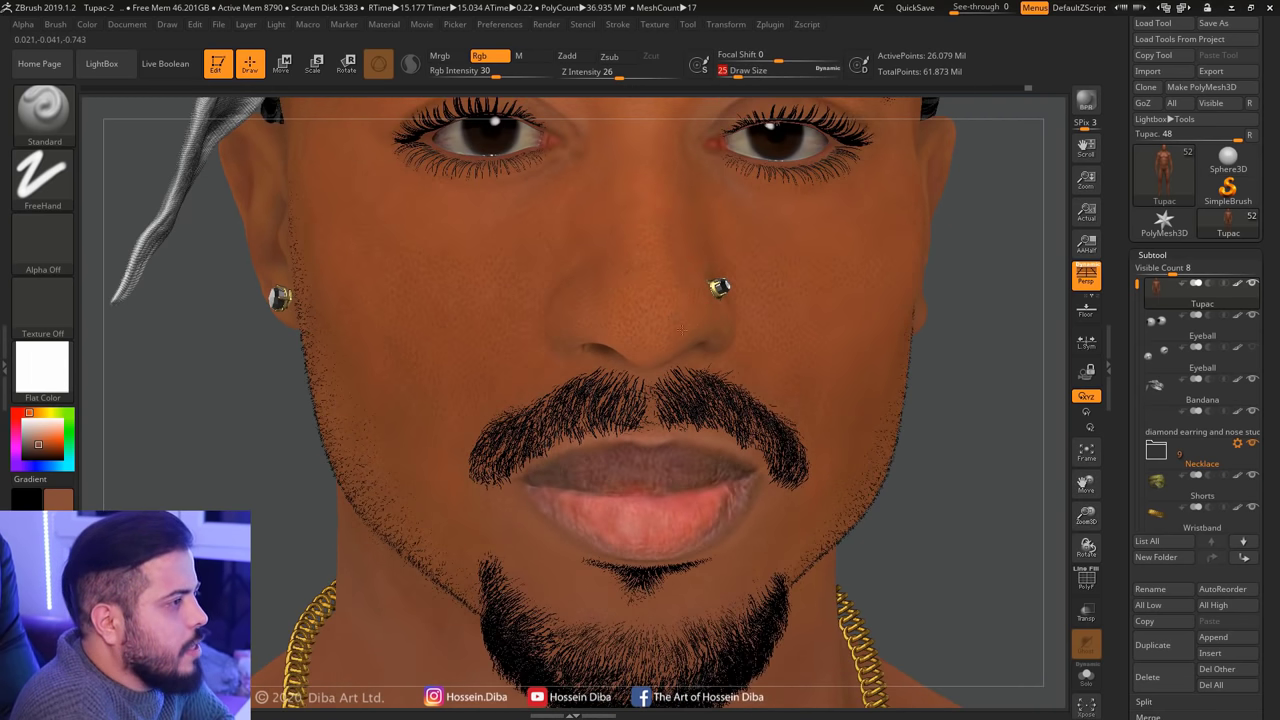
{"action": "left_click_drag", "start_coordinate": [35, 462], "coordinate": [641, 297]}
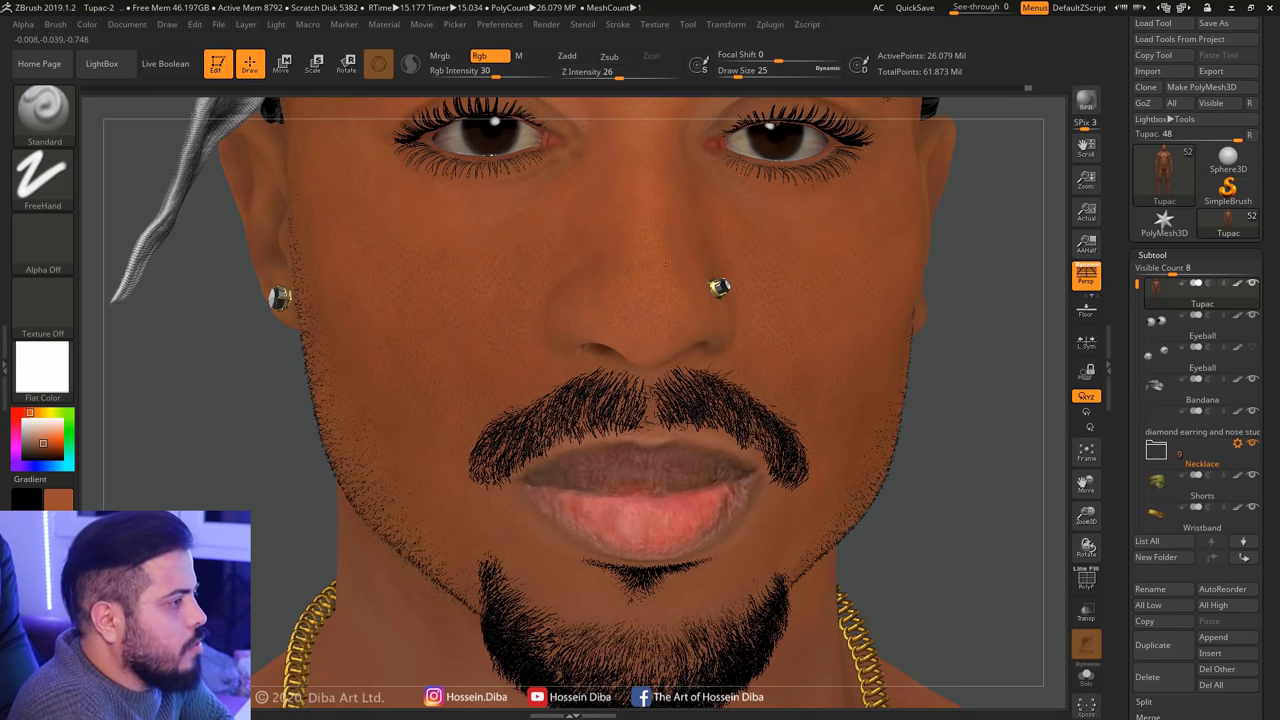
{"action": "left_click_drag", "start_coordinate": [997, 497], "coordinate": [1030, 495]}
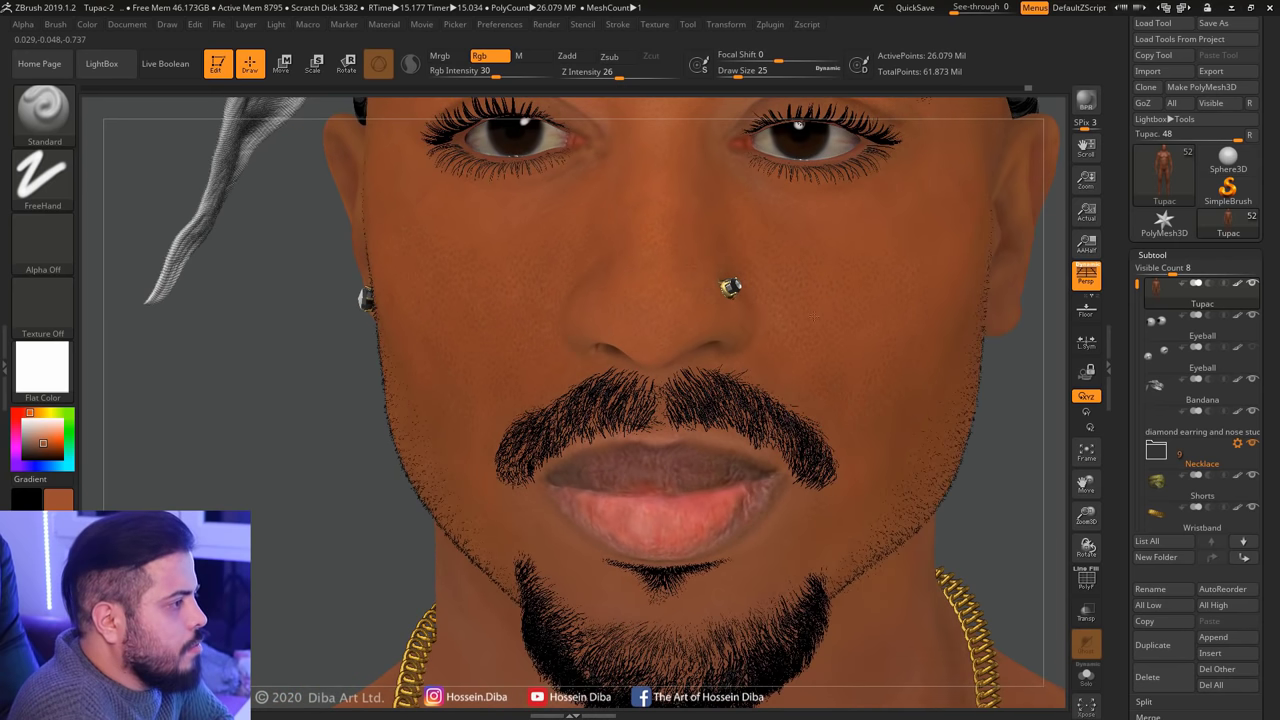
{"action": "left_click_drag", "start_coordinate": [1084, 490], "coordinate": [1085, 496]}
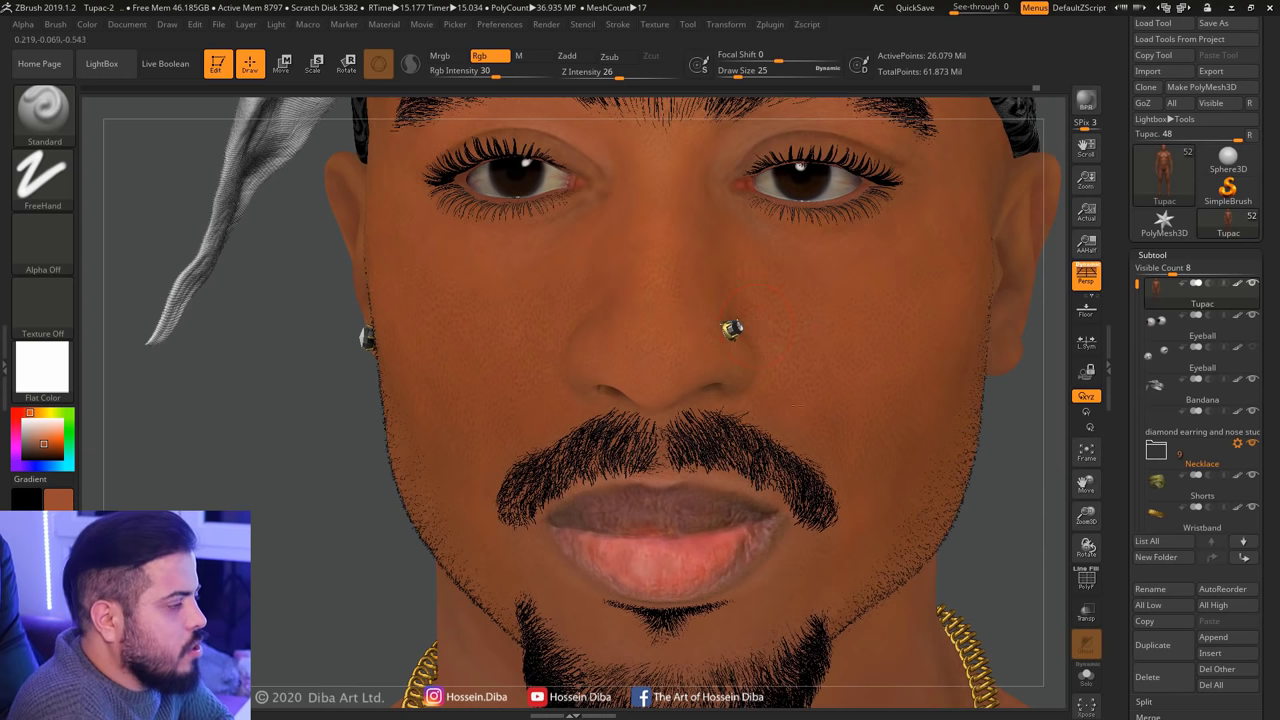
{"action": "right_click_drag", "start_coordinate": [827, 429], "coordinate": [561, 365]}
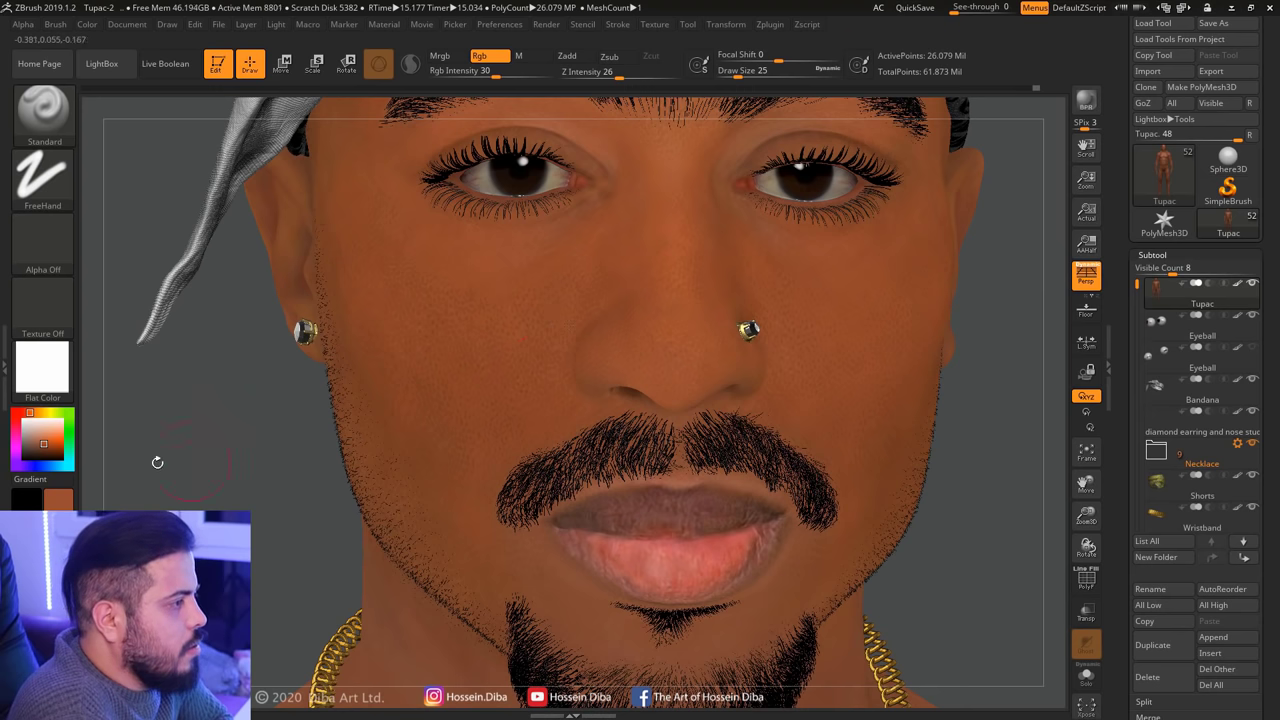
Set the draw size to 37 and shade the cheeks with a darker brown
{"action": "left_click", "coordinate": [44, 443]}
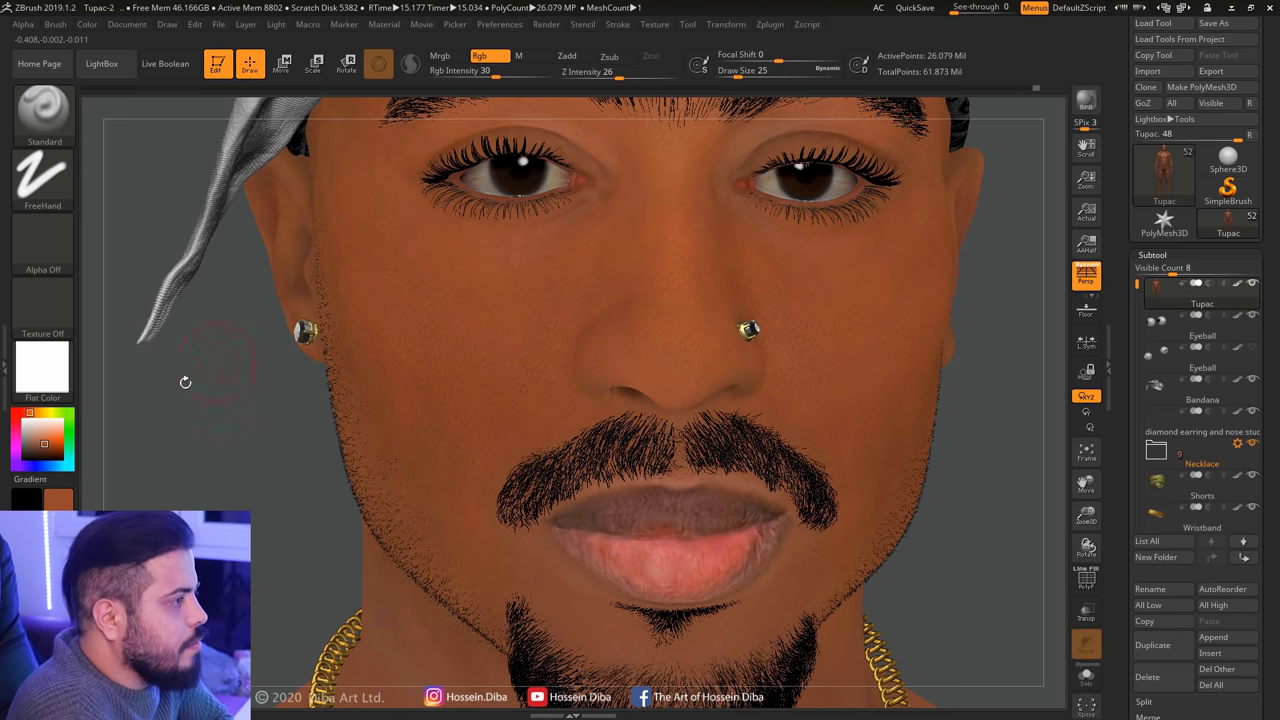
{"action": "left_click_drag", "start_coordinate": [740, 72], "coordinate": [756, 72]}
{"action": "right_click_drag", "start_coordinate": [594, 346], "coordinate": [609, 351]}
{"action": "key", "text": "c"}
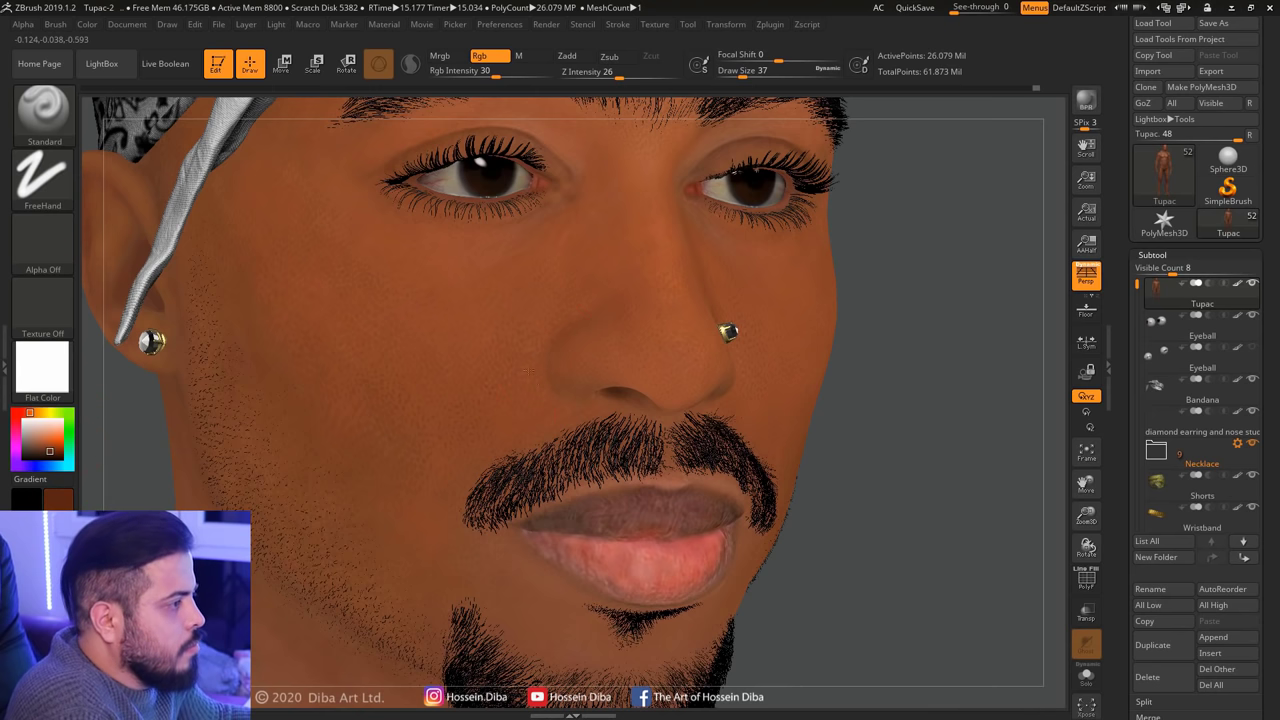
{"action": "right_click_drag", "start_coordinate": [527, 372], "coordinate": [507, 372]}
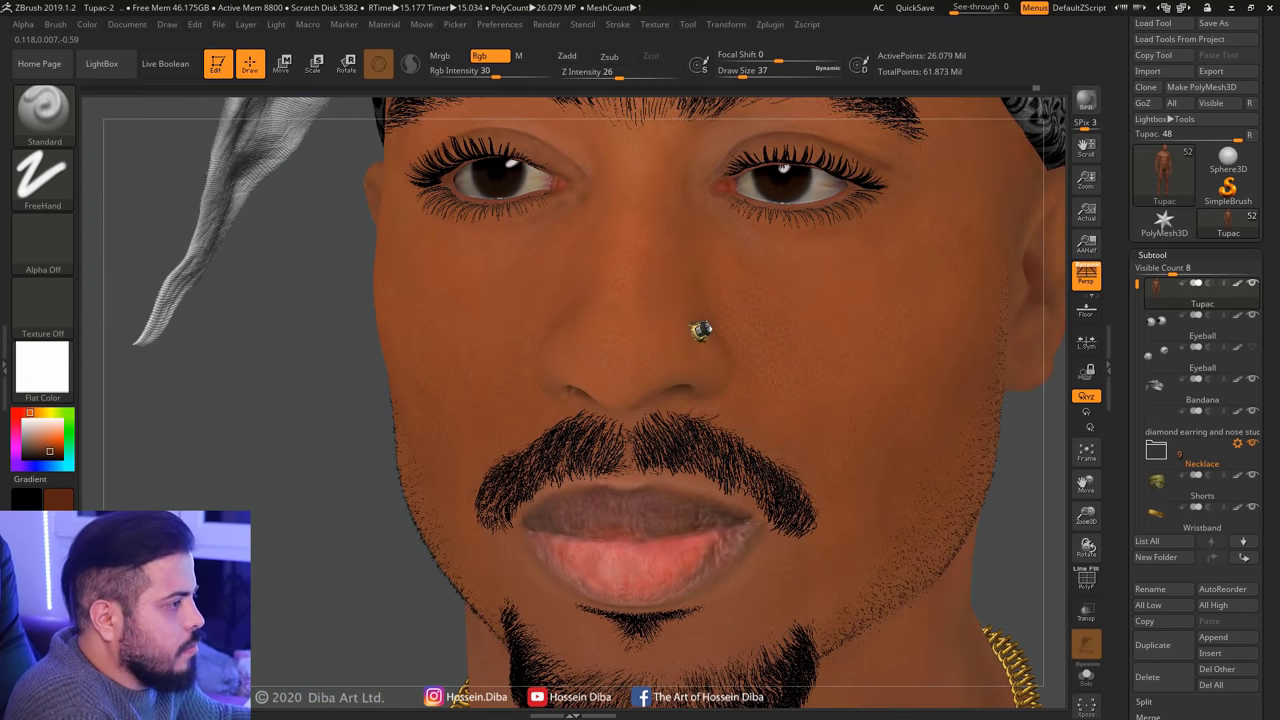
{"action": "mouse_move", "coordinate": [1086, 515]}
{"action": "left_mouse_down"}
{"action": "mouse_move", "coordinate": [1085, 490]}
{"action": "mouse_move", "coordinate": [1046, 531]}
{"action": "mouse_move", "coordinate": [1085, 487]}
{"action": "mouse_move", "coordinate": [1085, 505]}
{"action": "left_mouse_up"}
{"action": "right_click_drag", "start_coordinate": [830, 460], "coordinate": [853, 461]}
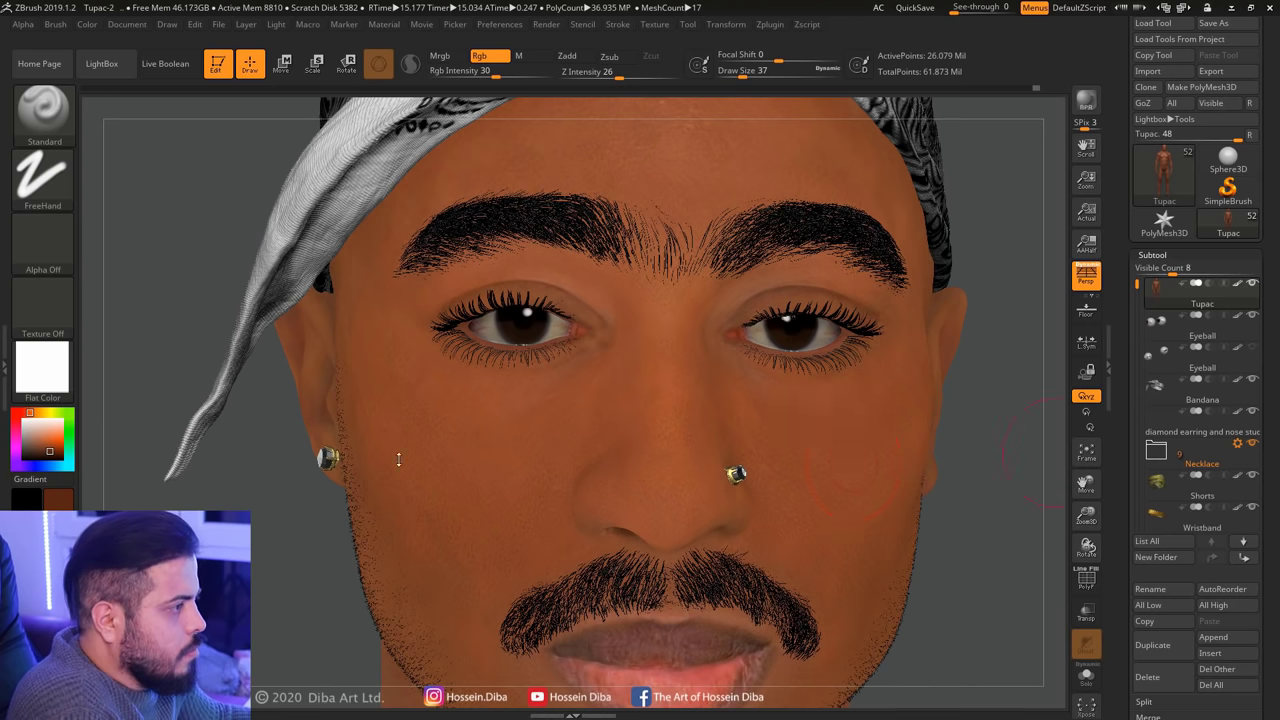
Pick a very dark reddish brown, set the draw size to 16 and shade the skin under and around the eyes
{"action": "left_click_drag", "start_coordinate": [1085, 500], "coordinate": [1085, 468]}
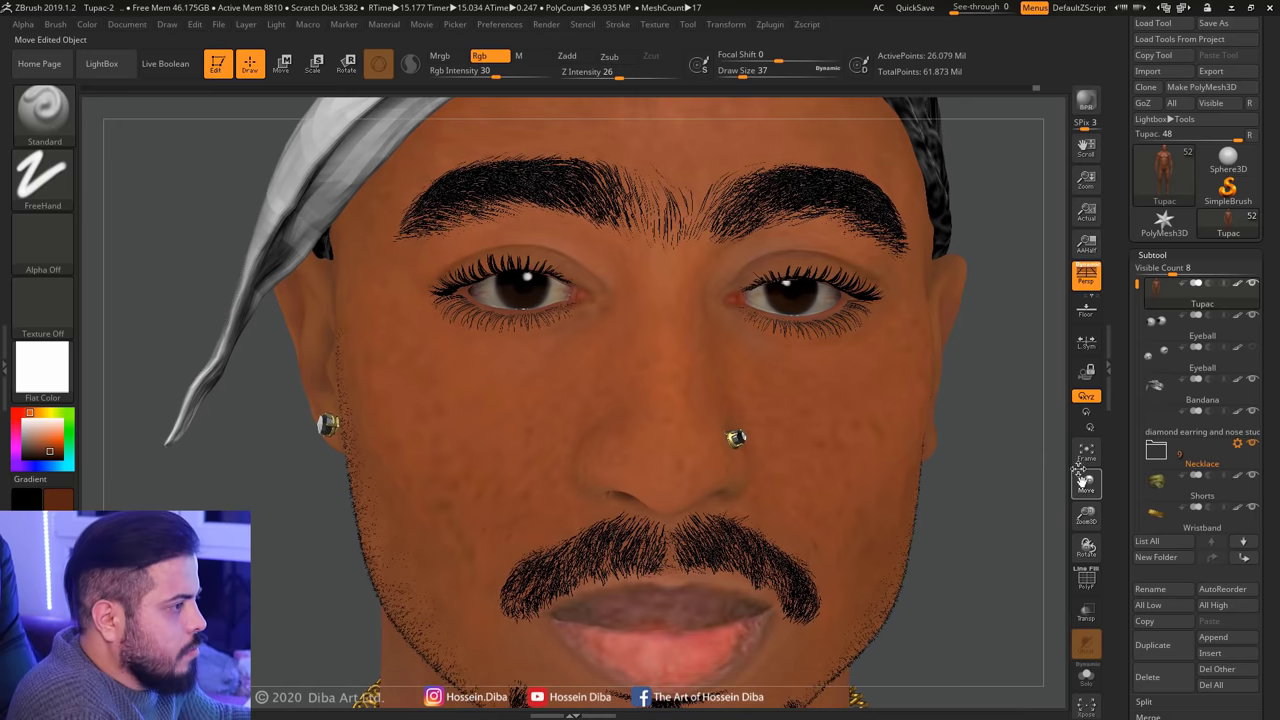
{"action": "left_click_drag", "start_coordinate": [1005, 532], "coordinate": [1040, 530]}
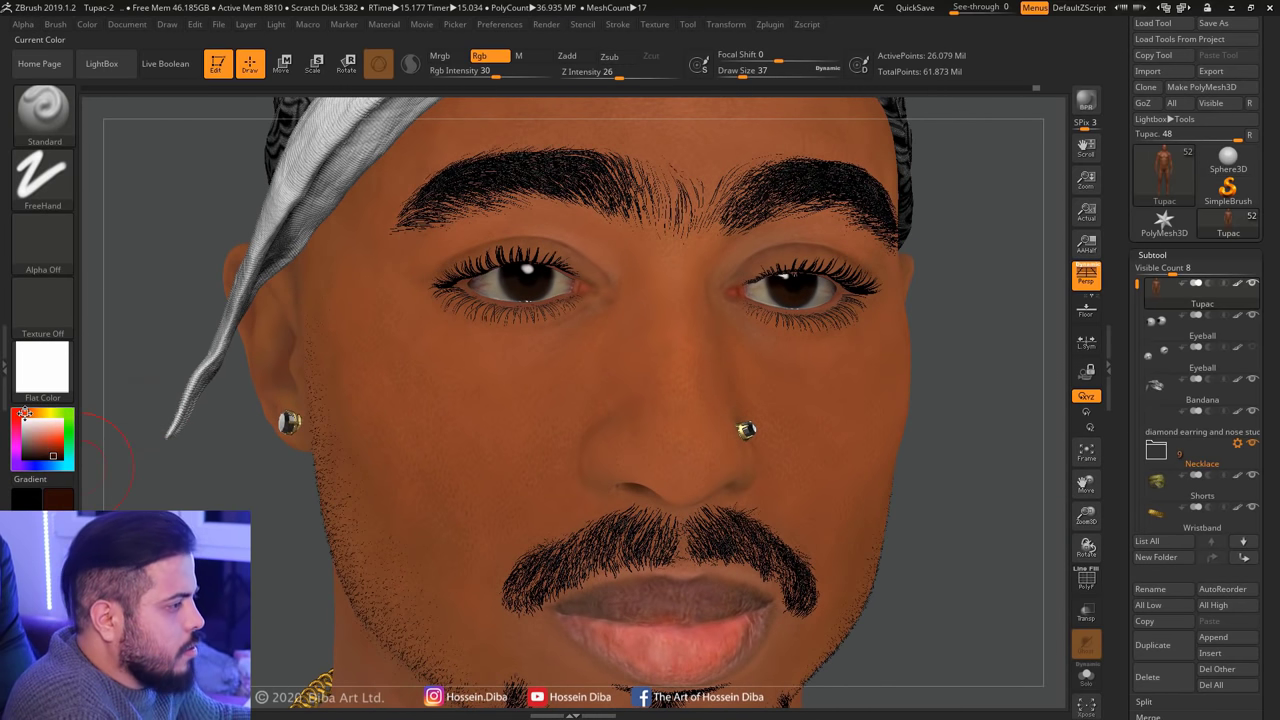
{"action": "left_click_drag", "start_coordinate": [241, 447], "coordinate": [380, 430]}
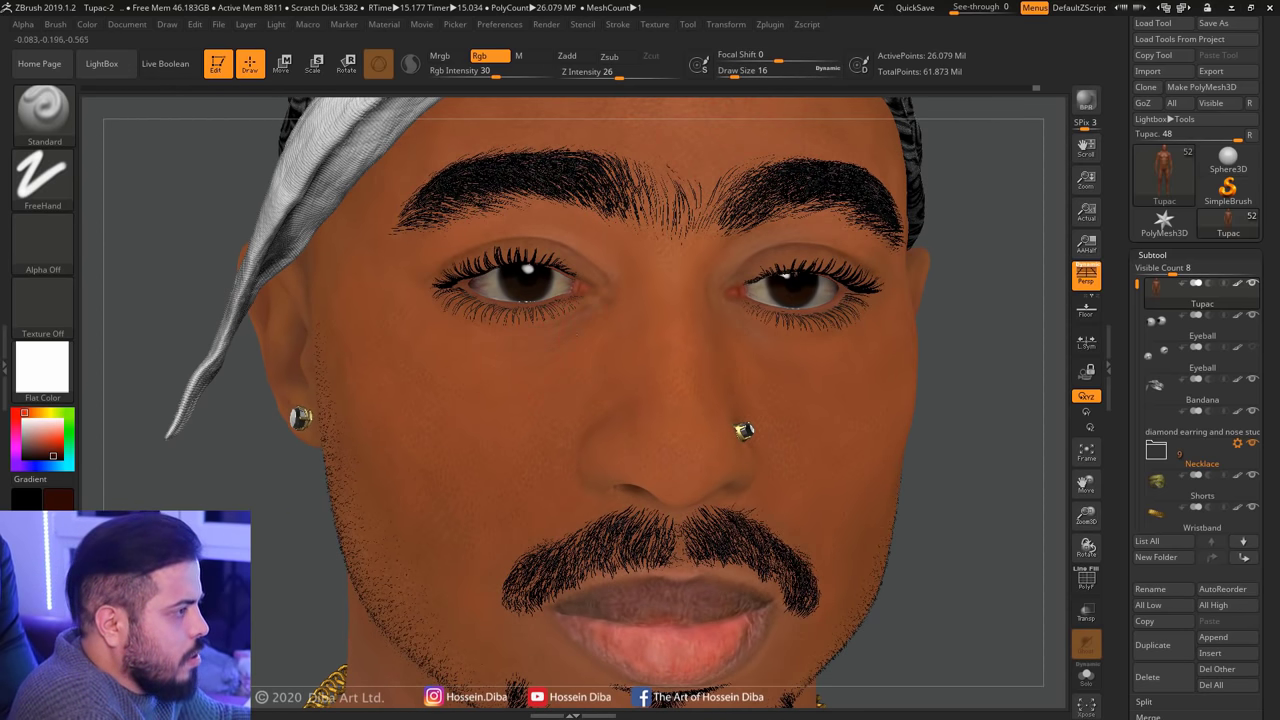
{"action": "left_click_drag", "start_coordinate": [980, 473], "coordinate": [895, 472]}
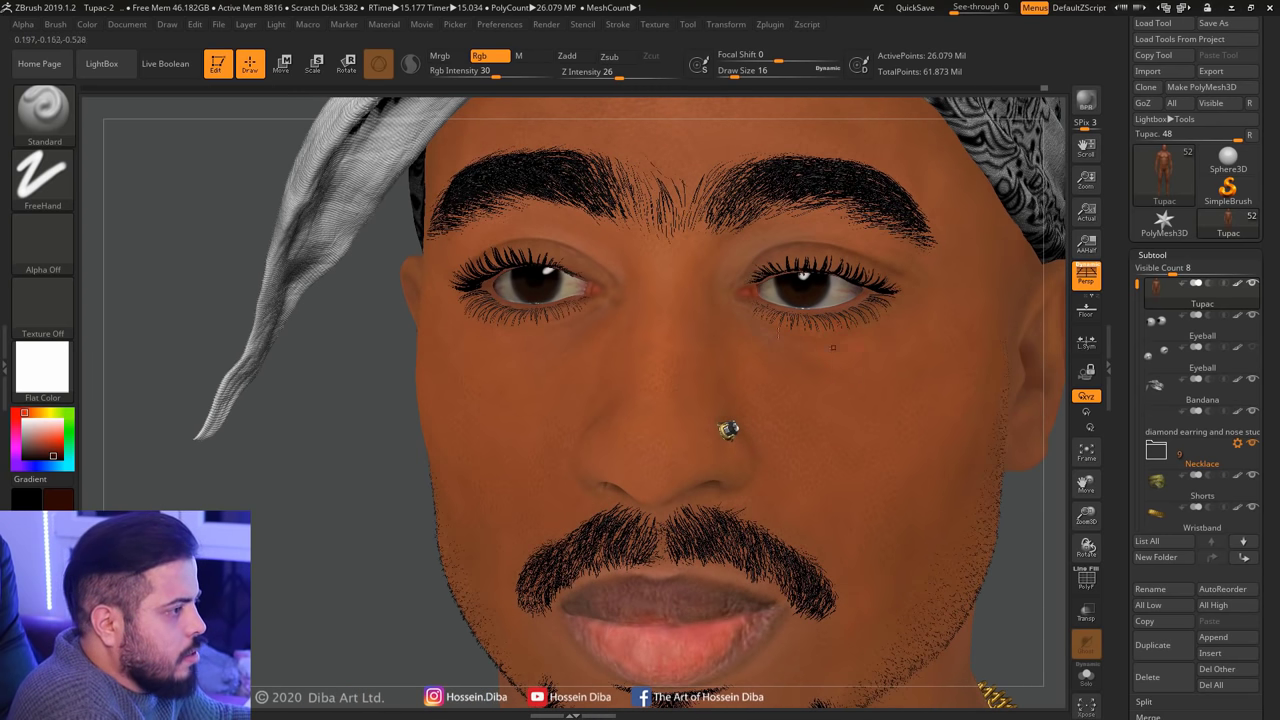
{"action": "left_click_drag", "start_coordinate": [301, 467], "coordinate": [340, 467]}
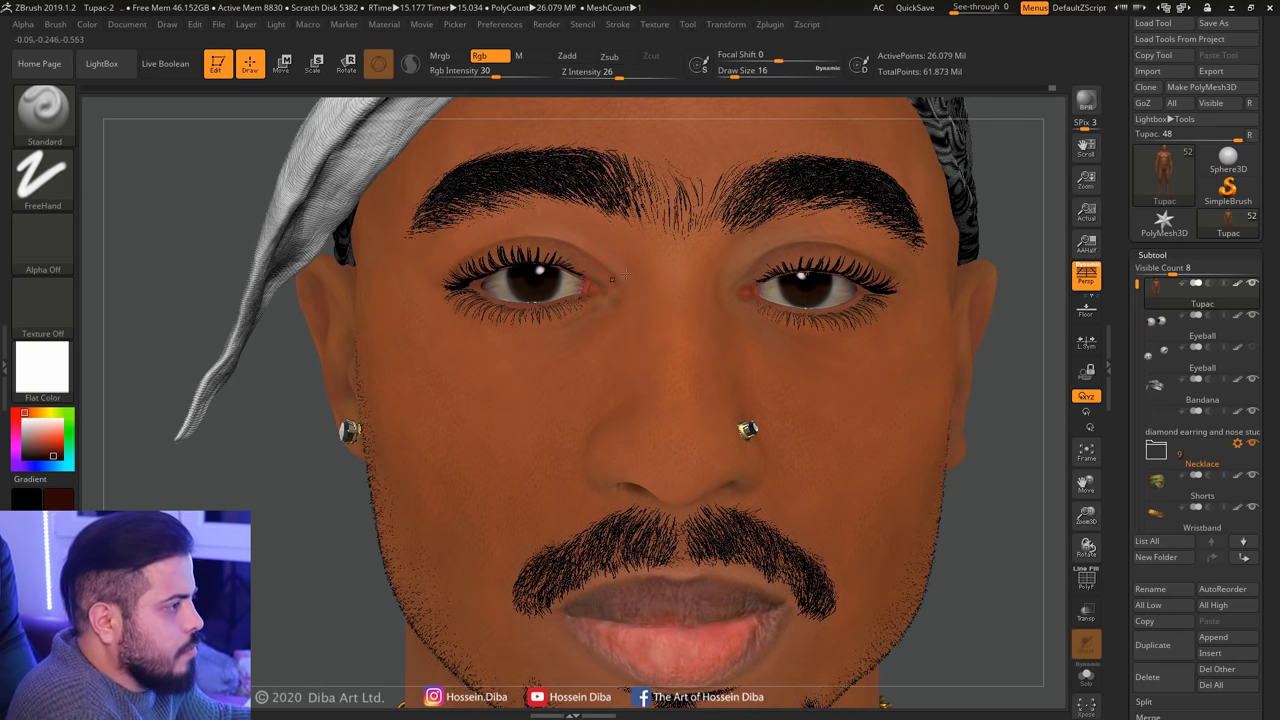
Increase the draw size to 24 and deepen the dark shading around the eye sockets and the sides of the nose
{"action": "key", "text": "bracketright"}
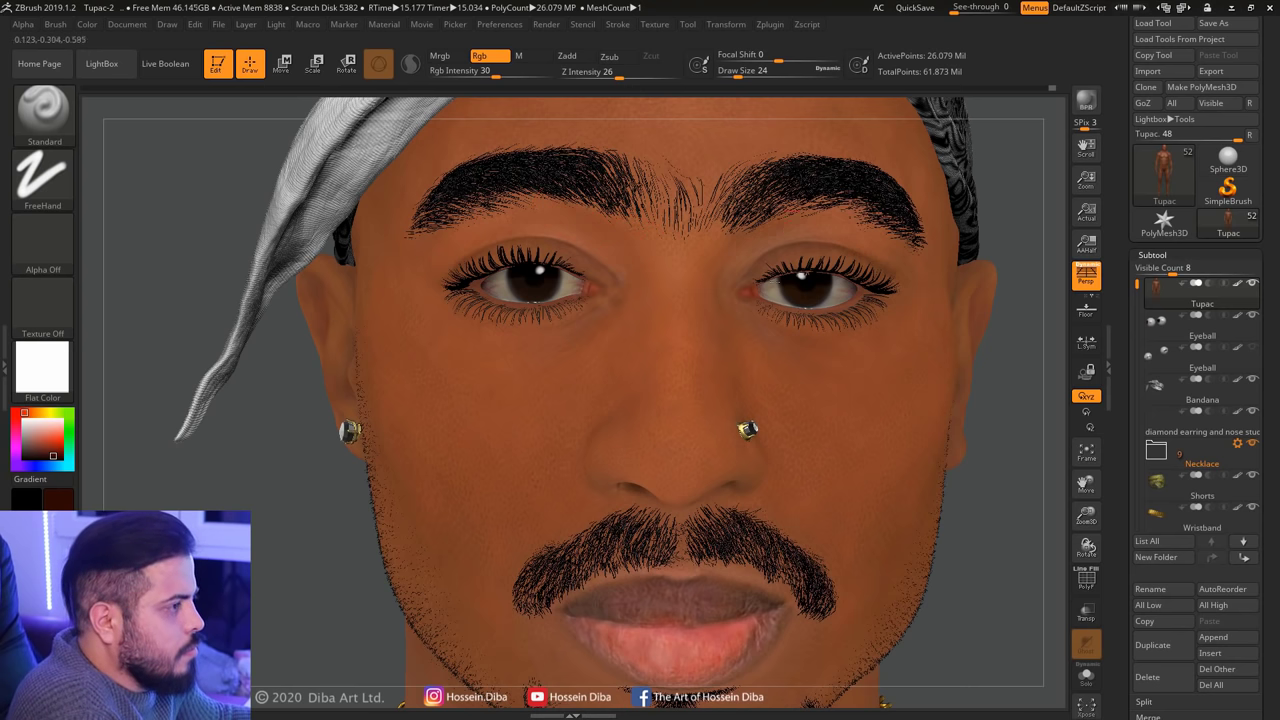
{"action": "left_click_drag", "start_coordinate": [1086, 483], "coordinate": [1088, 511]}
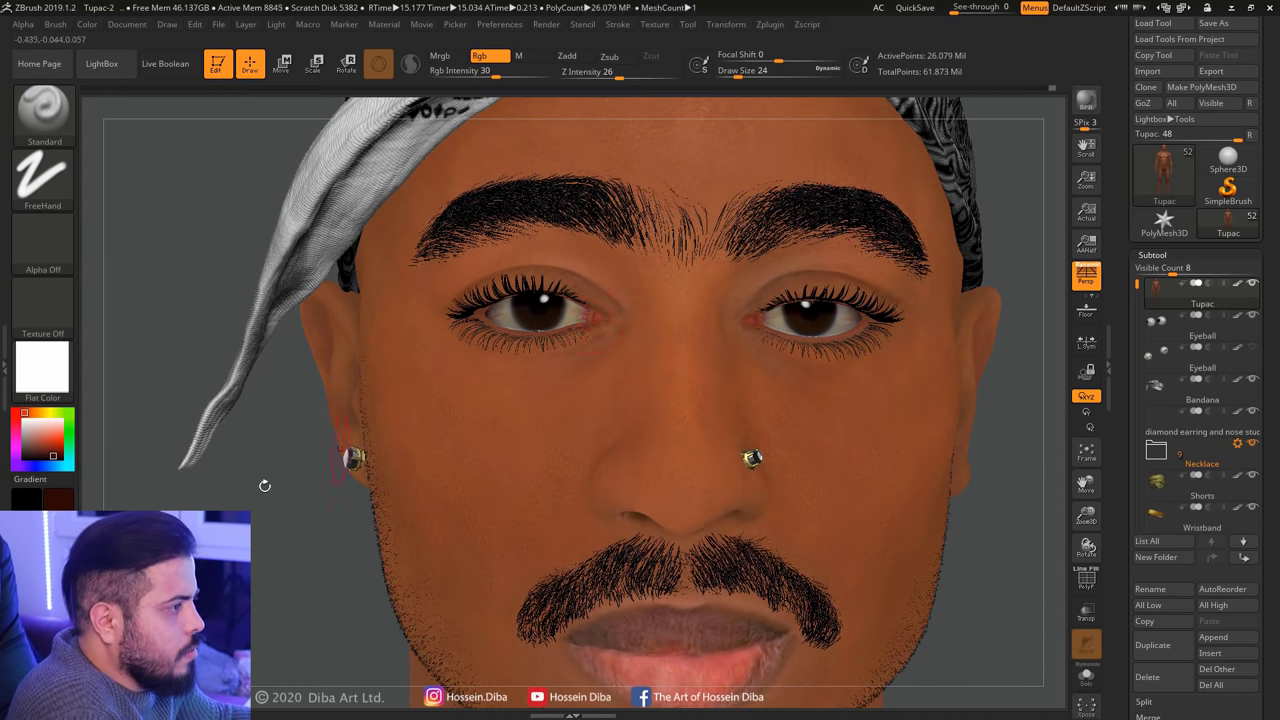
{"action": "left_click_drag", "start_coordinate": [264, 486], "coordinate": [560, 362]}
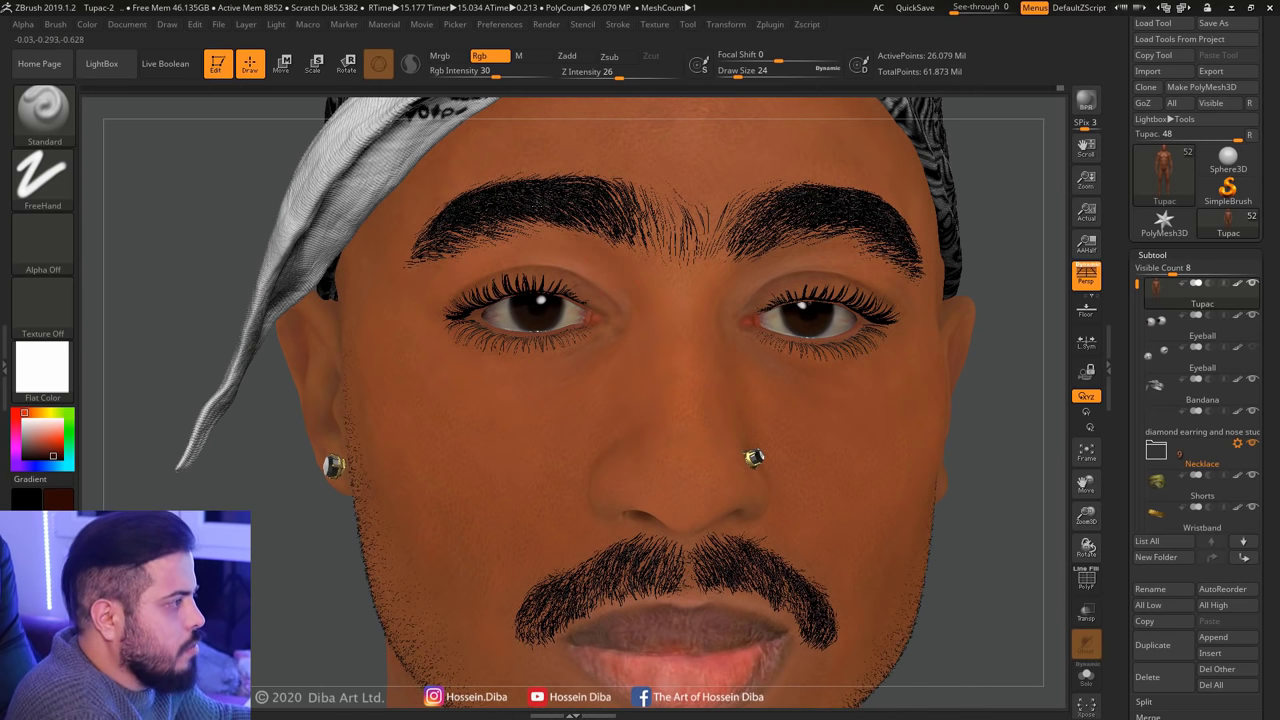
Paint small dark blemishes on the forehead below the bandana, reducing the draw size to 7 for the finer marks
{"action": "left_click_drag", "start_coordinate": [1083, 485], "coordinate": [1074, 598]}
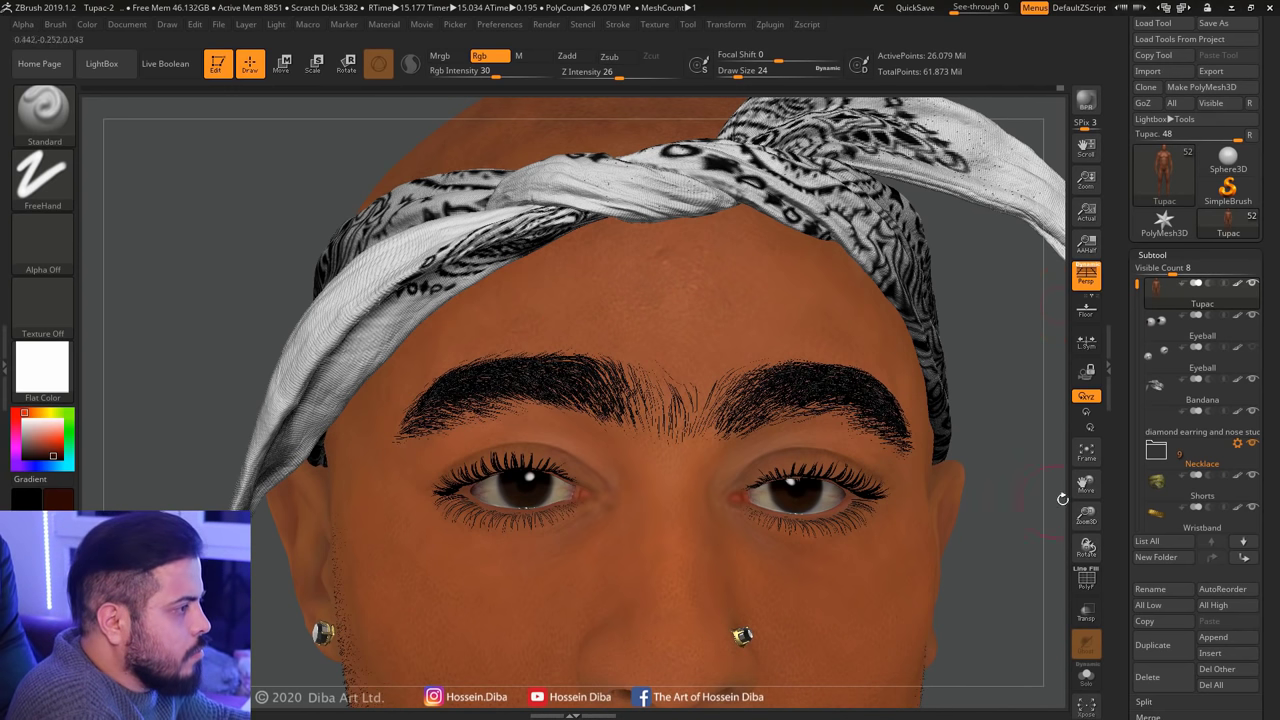
{"action": "left_click_drag", "start_coordinate": [1082, 482], "coordinate": [1000, 498]}
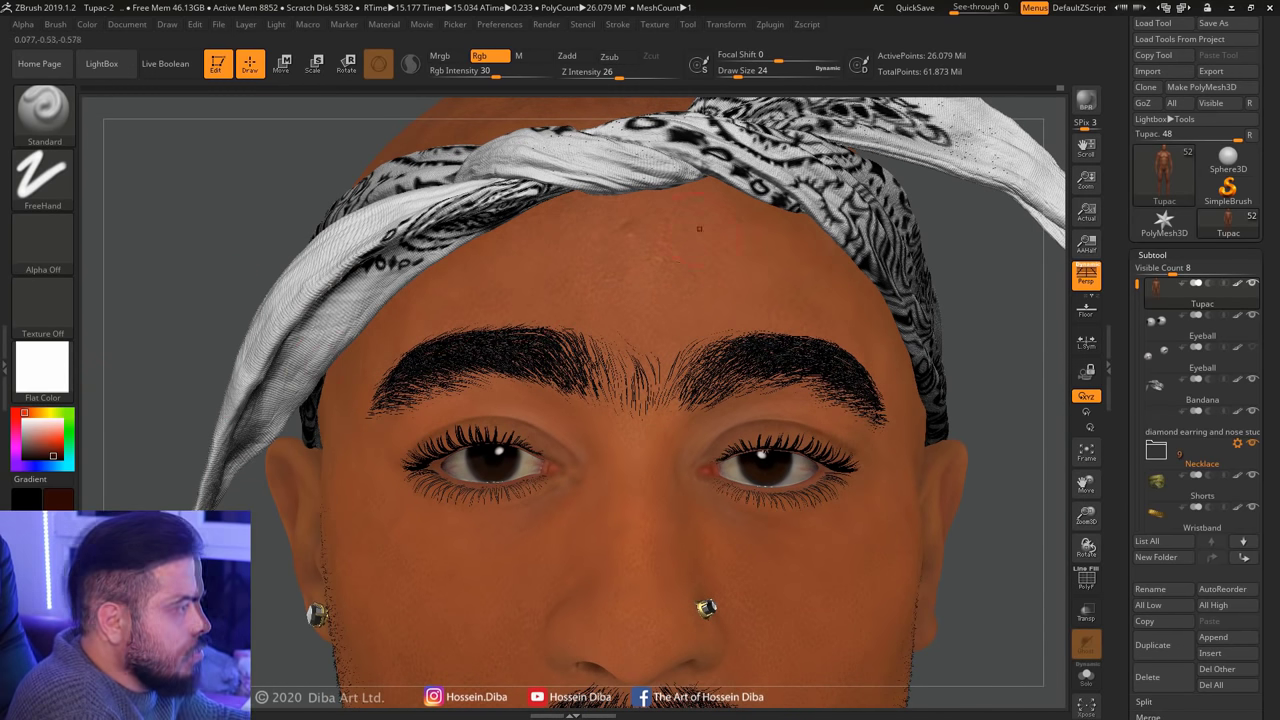
{"action": "key", "text": "bracketleft"}
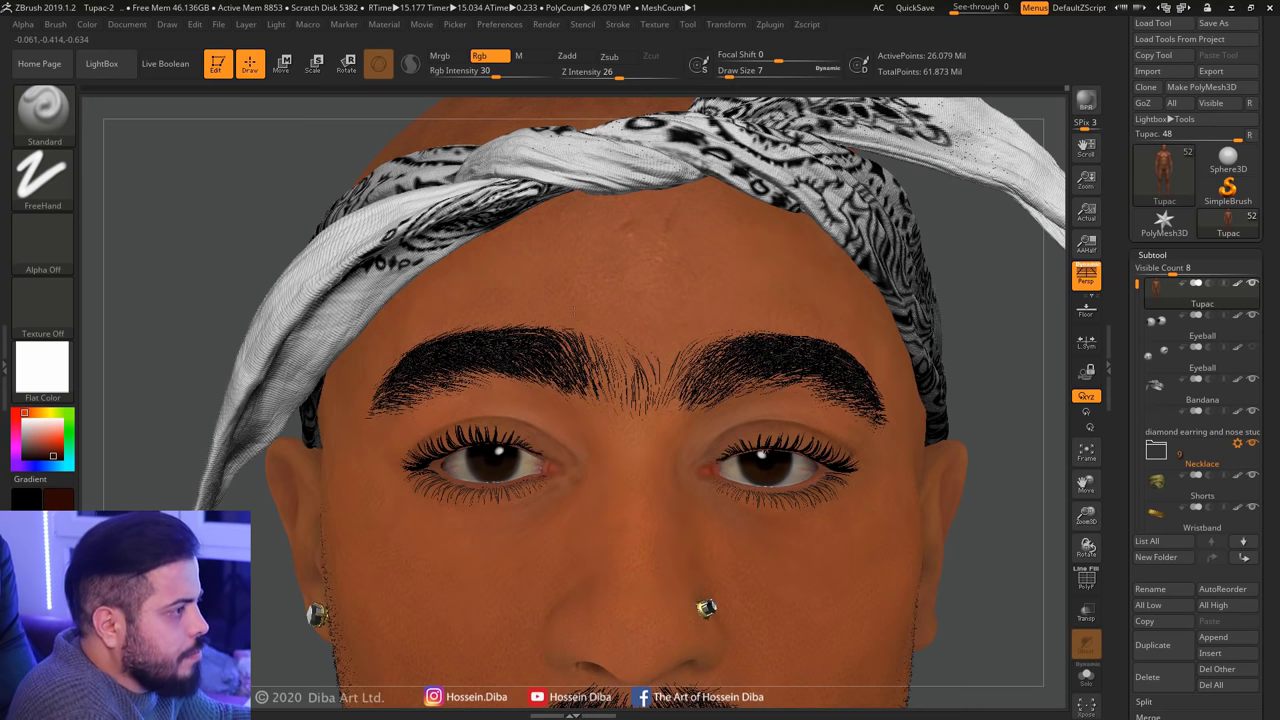
{"action": "left_click_drag", "start_coordinate": [1085, 483], "coordinate": [665, 323]}
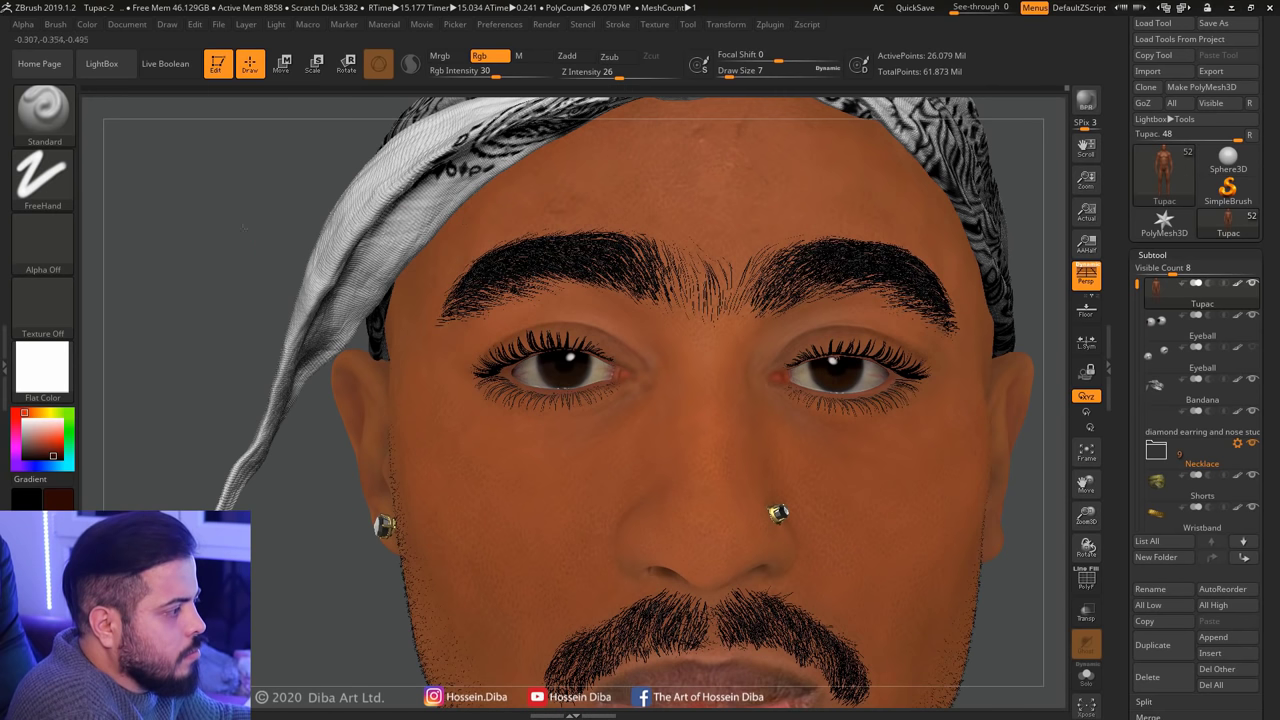
Add another small blemish above the eyebrow, highlight it with a lighter tan and check the face at an angle
{"action": "right_click_drag", "start_coordinate": [538, 204], "coordinate": [411, 370]}
{"action": "key", "text": "c"}
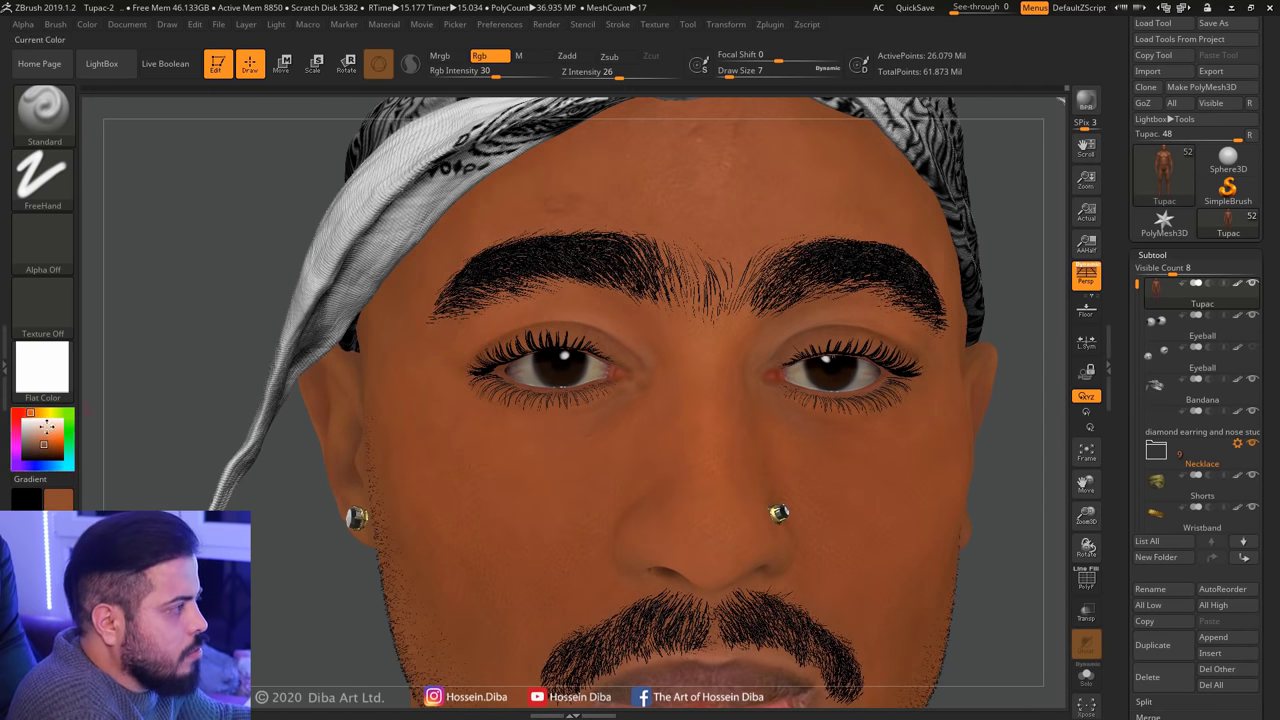
{"action": "right_click_drag", "start_coordinate": [300, 212], "coordinate": [340, 220]}
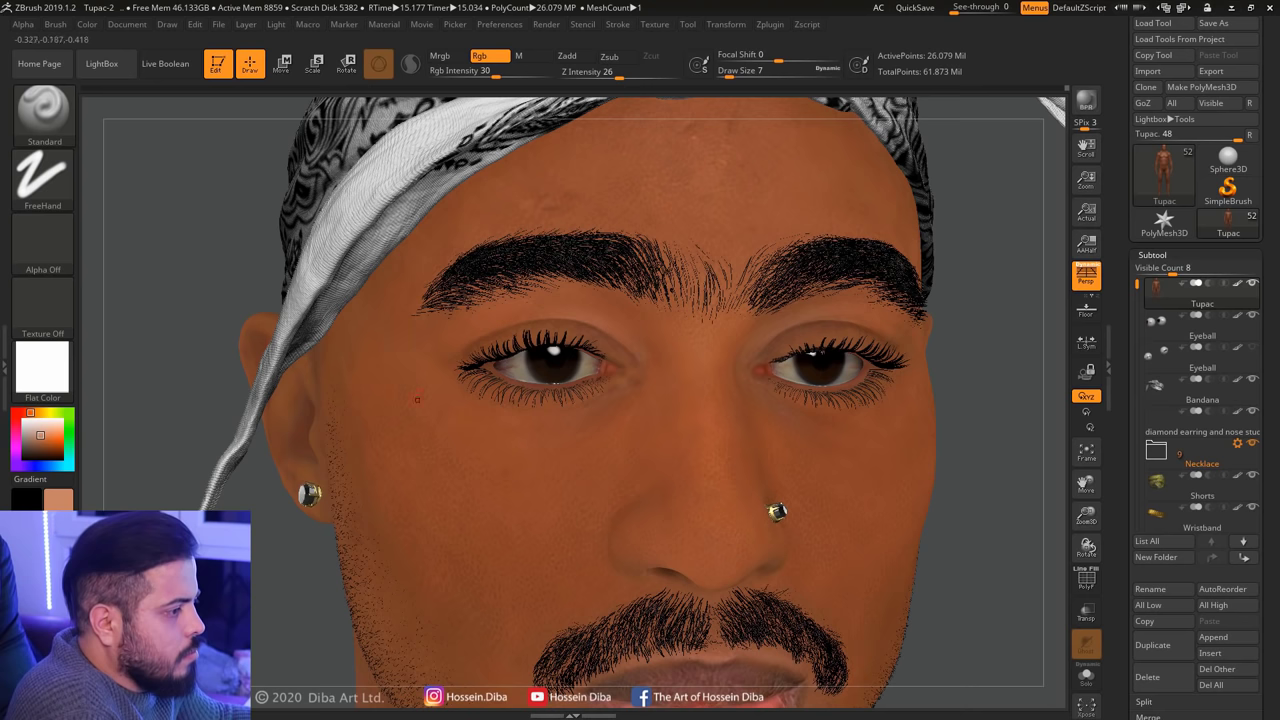
{"action": "mouse_move", "coordinate": [1086, 514]}
{"action": "left_mouse_down"}
{"action": "mouse_move", "coordinate": [1071, 506]}
{"action": "mouse_move", "coordinate": [1084, 498]}
{"action": "left_mouse_up"}
{"action": "right_click_drag", "start_coordinate": [1000, 520], "coordinate": [700, 520]}
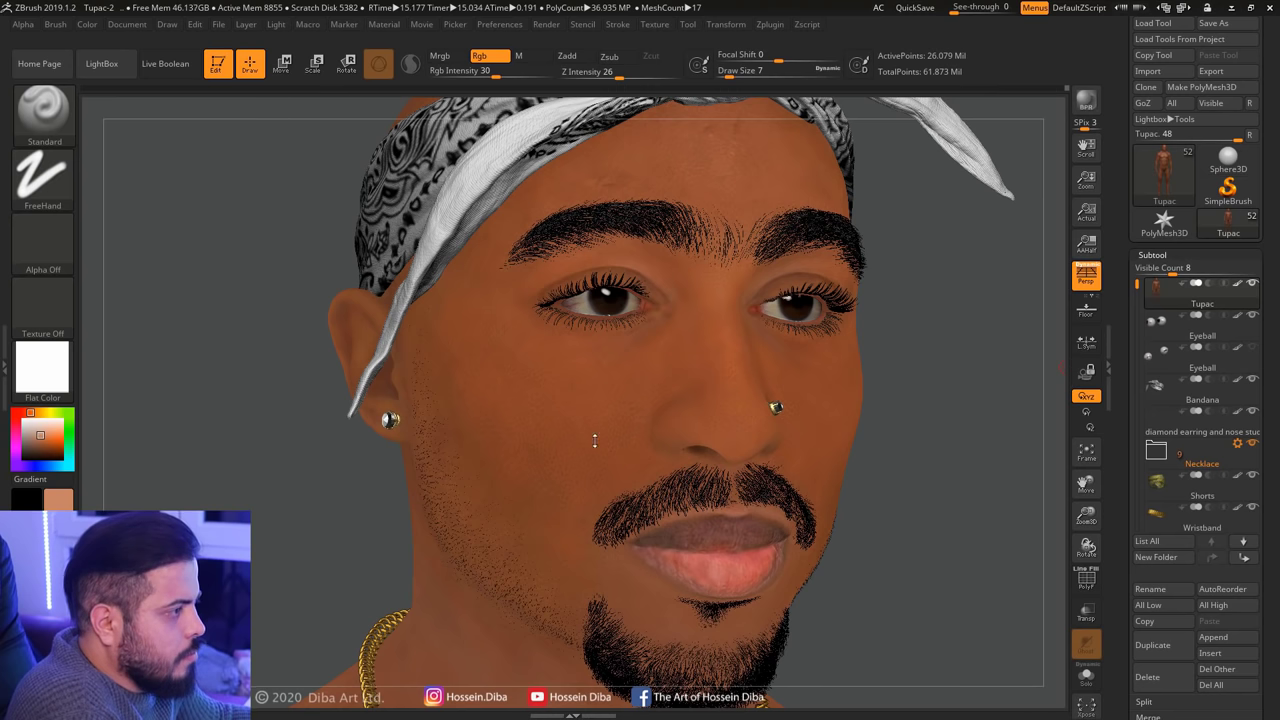
{"action": "left_click_drag", "start_coordinate": [1086, 516], "coordinate": [1085, 485]}
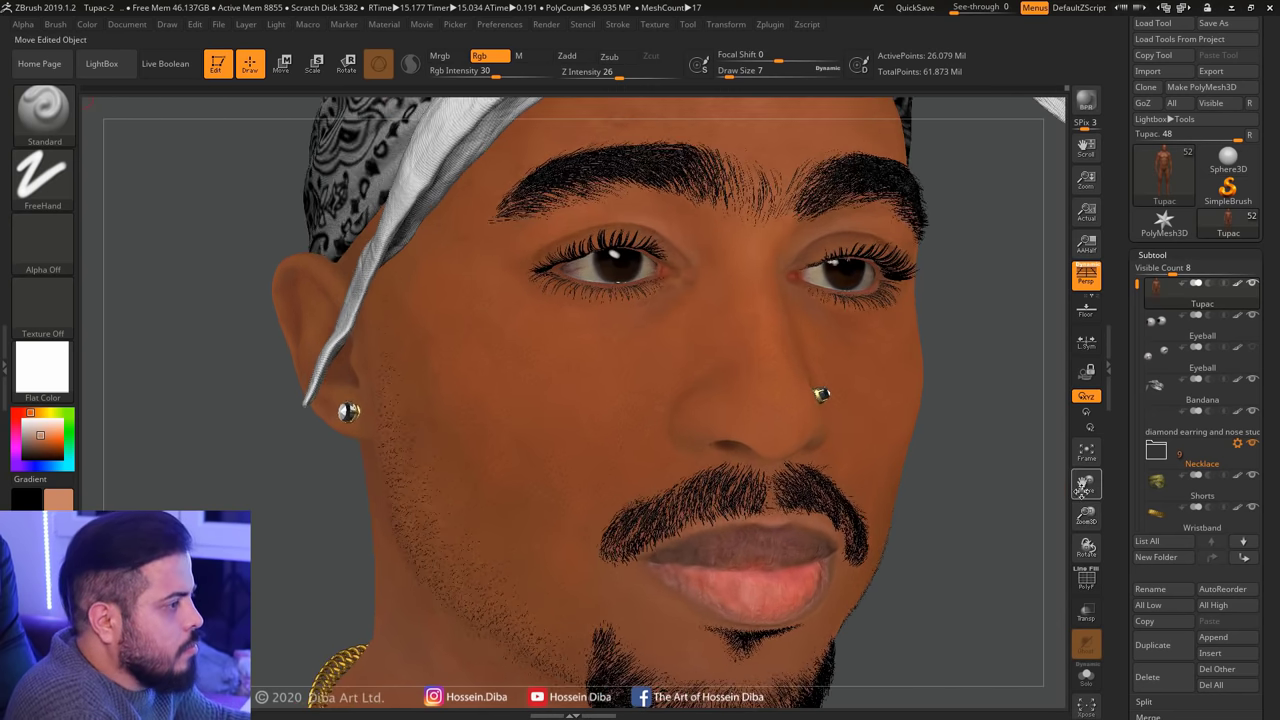
Pick a very dark brown, set the draw size to 18 and paint a small mole on the cheek
{"action": "left_click", "coordinate": [44, 452]}
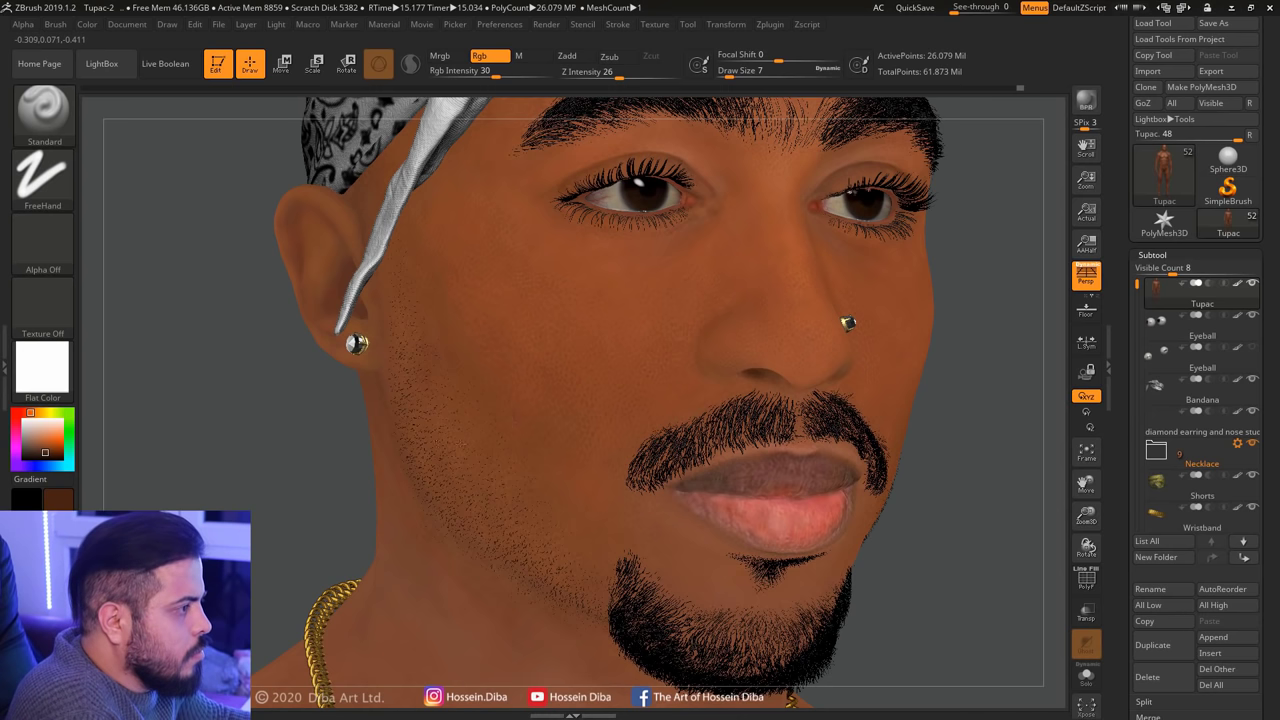
{"action": "right_click_drag", "start_coordinate": [505, 413], "coordinate": [528, 413]}
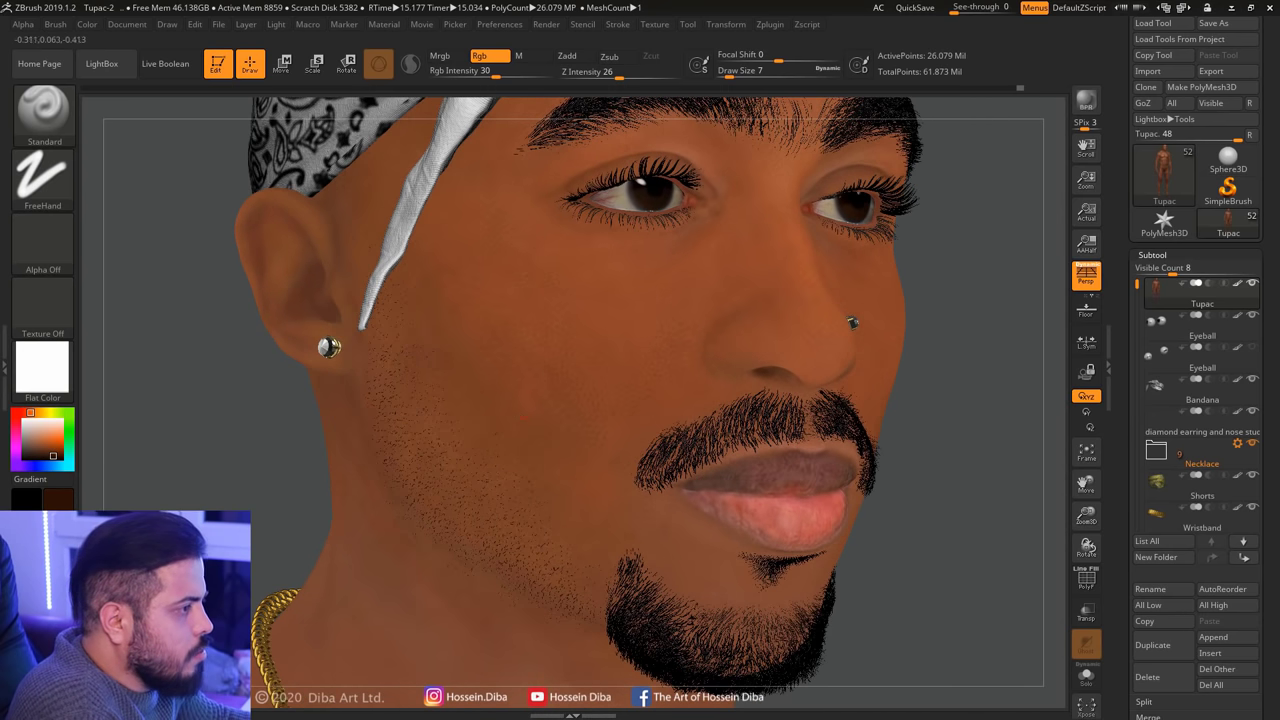
{"action": "mouse_move", "coordinate": [952, 567]}
{"action": "right_mouse_down"}
{"action": "mouse_move", "coordinate": [1052, 522]}
{"action": "mouse_move", "coordinate": [986, 529]}
{"action": "mouse_move", "coordinate": [720, 375]}
{"action": "mouse_move", "coordinate": [678, 430]}
{"action": "right_mouse_up"}
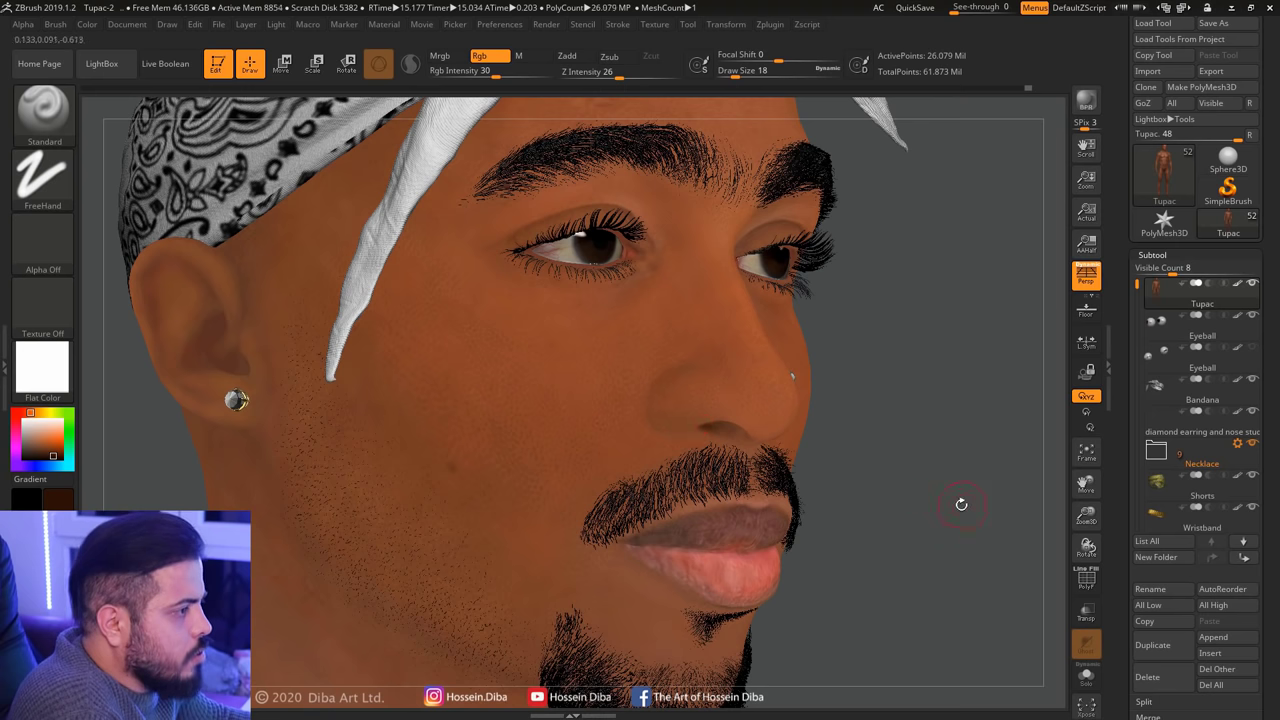
{"action": "right_click_drag", "start_coordinate": [900, 400], "coordinate": [740, 402]}
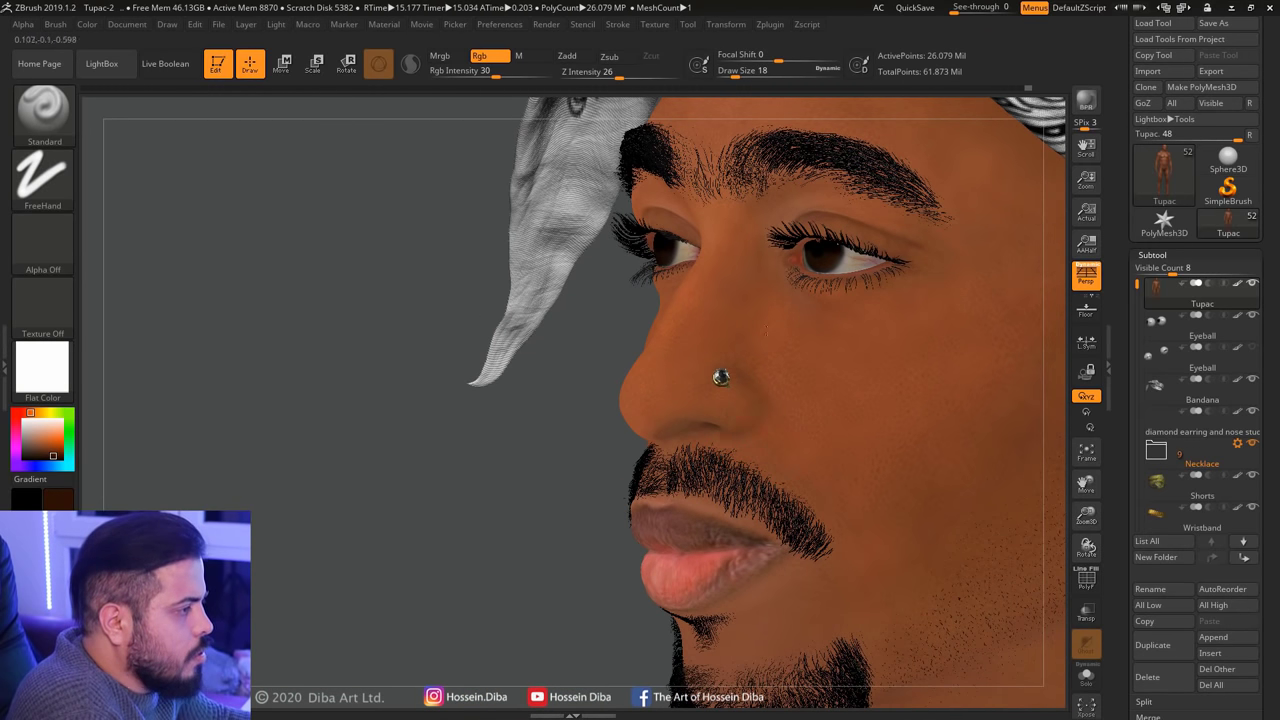
Sample reddish and pink tones from the lips and blend the color variation along the lips with an 18 draw size
{"action": "right_click_drag", "start_coordinate": [517, 463], "coordinate": [722, 582]}
{"action": "key", "text": "c"}
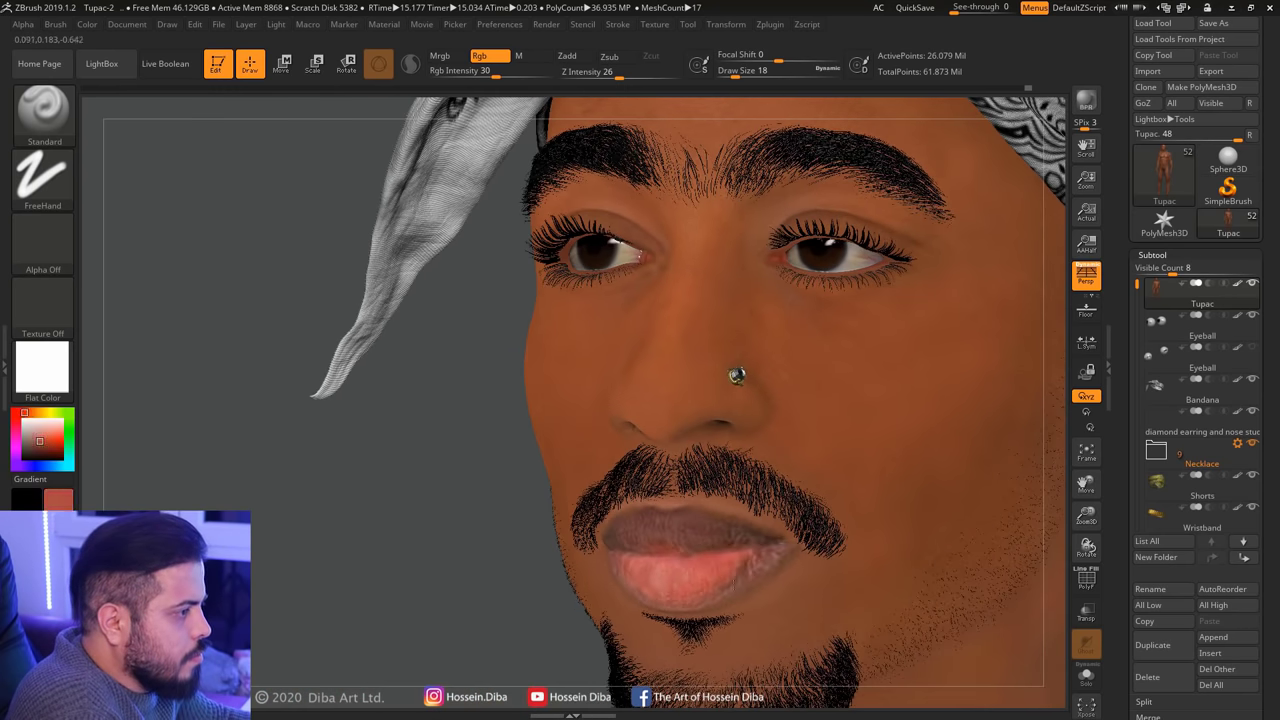
{"action": "right_click_drag", "start_coordinate": [722, 582], "coordinate": [596, 528]}
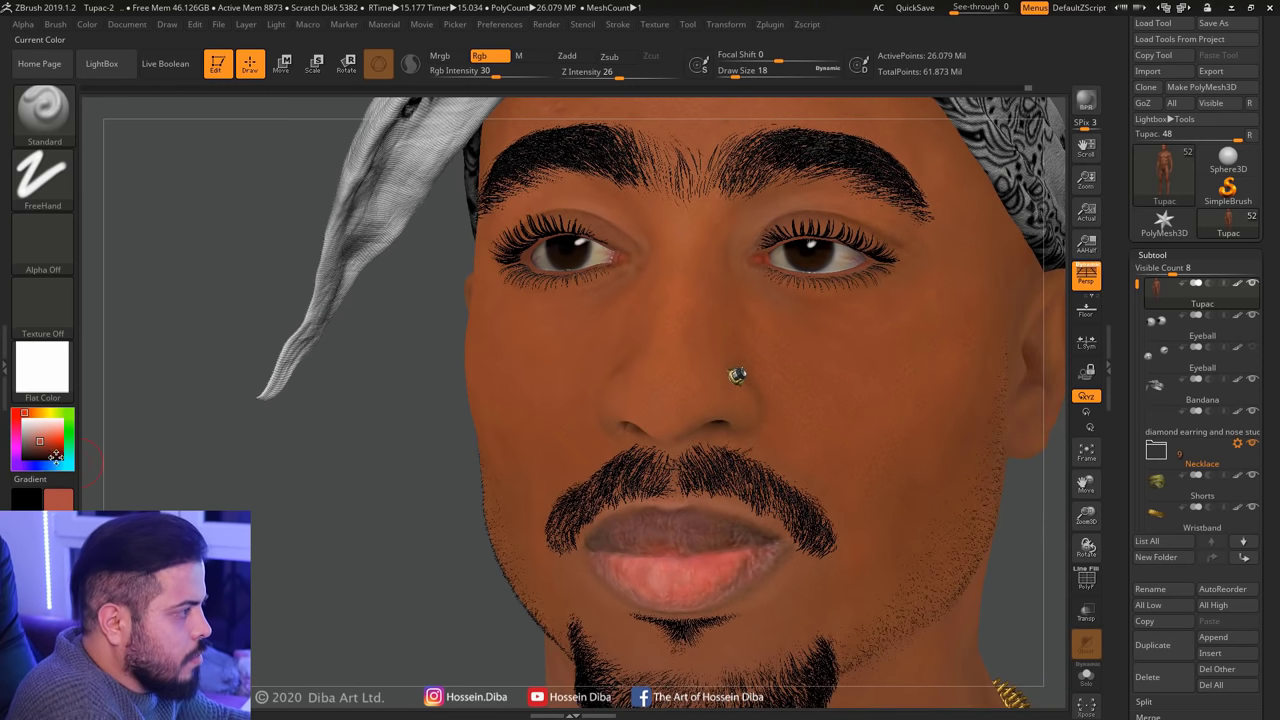
{"action": "key", "text": "c"}
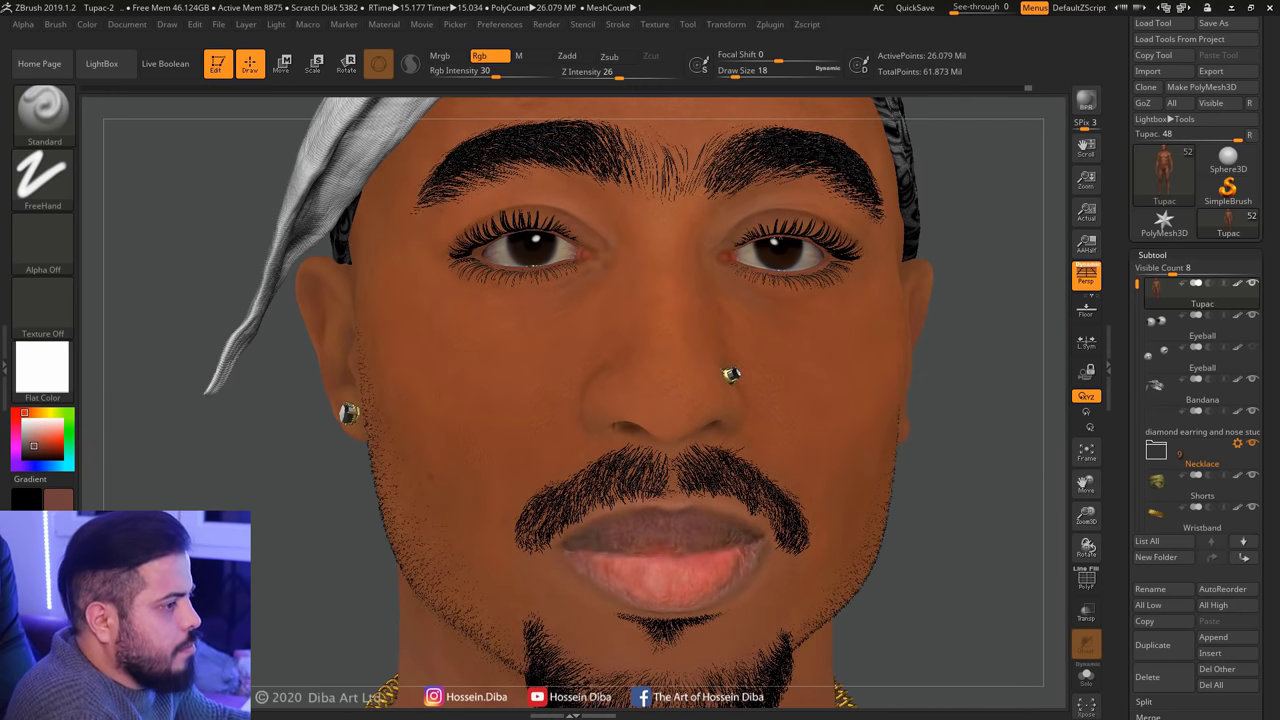
{"action": "key", "text": "c"}
{"action": "key", "text": "c"}
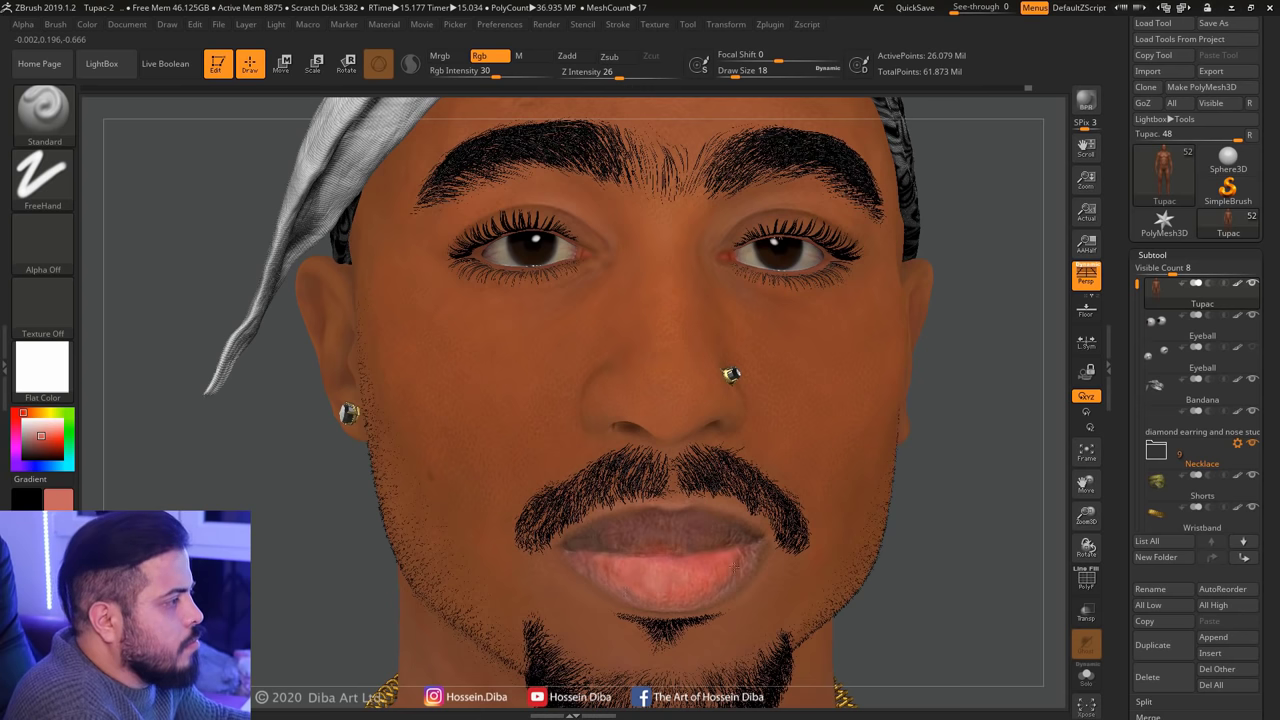
{"action": "left_click_drag", "start_coordinate": [1086, 515], "coordinate": [290, 425]}
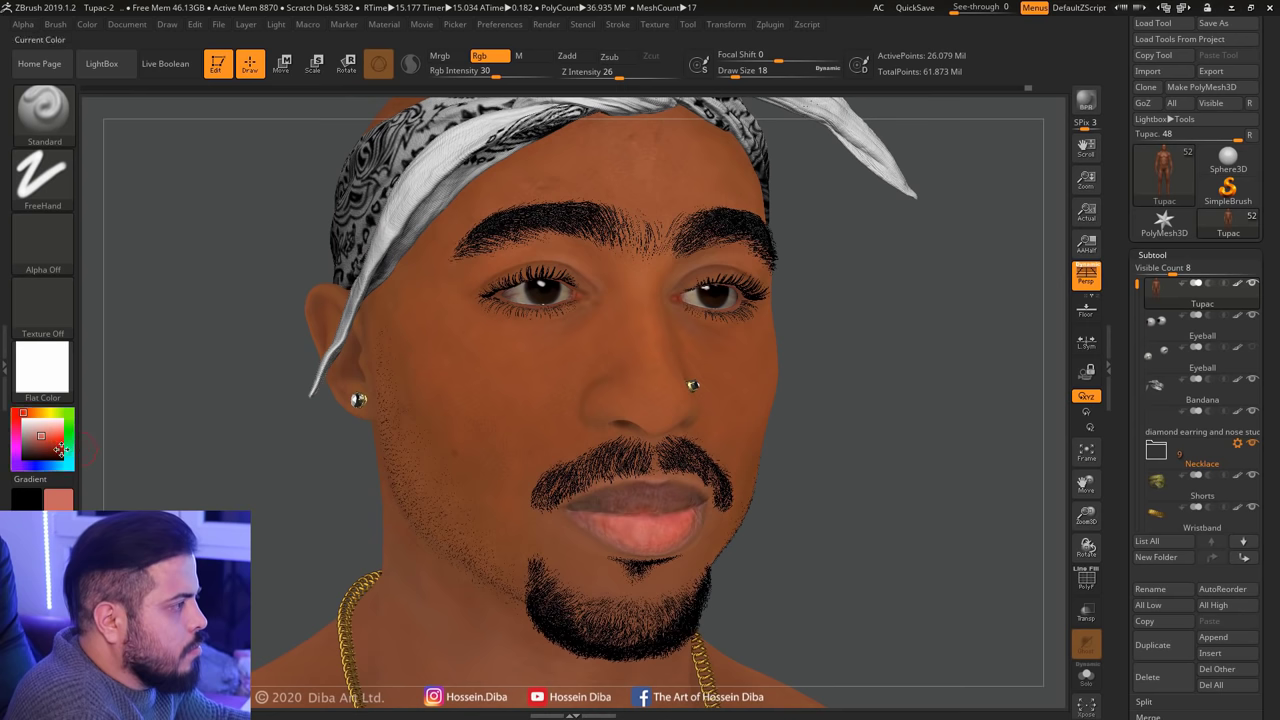
Pick a dark red, set the draw size to 34 and tint the skin under the eyes
{"action": "left_click", "coordinate": [47, 450]}
{"action": "left_click_drag", "start_coordinate": [1084, 487], "coordinate": [573, 330]}
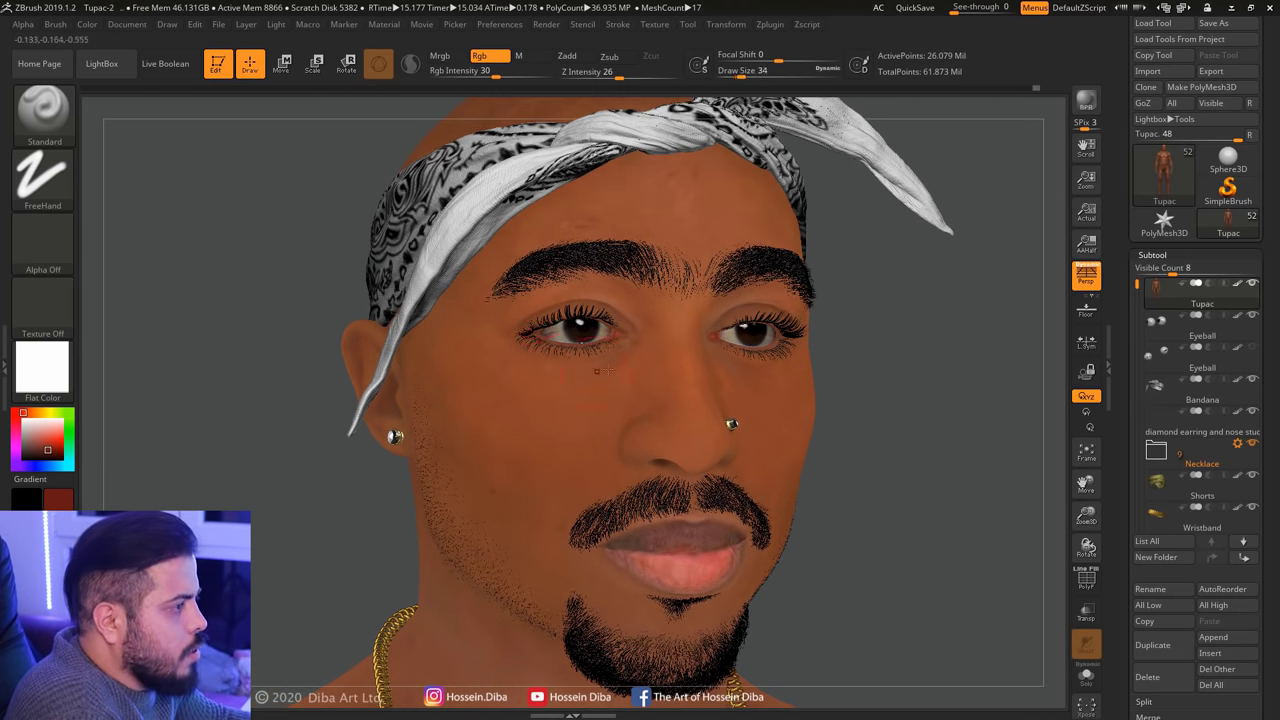
{"action": "right_click_drag", "start_coordinate": [597, 371], "coordinate": [640, 371]}
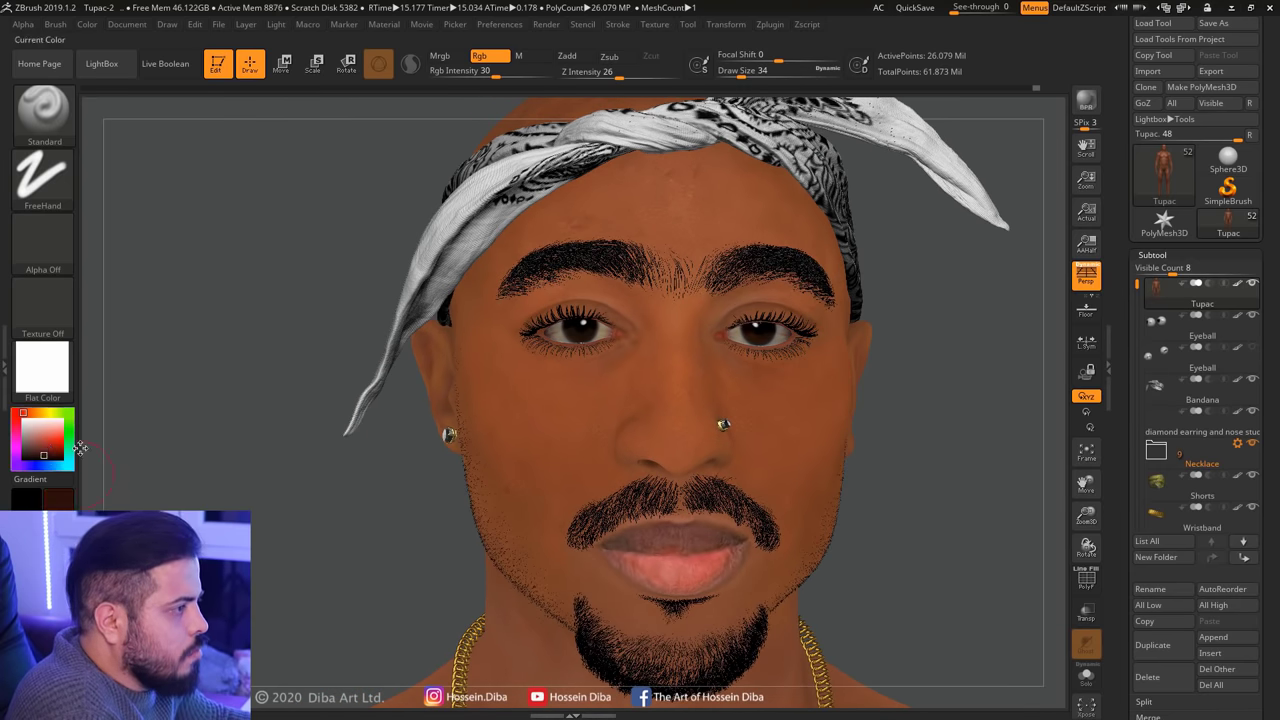
Deepen the shading around both eyes with a darker reddish brown
{"action": "left_click_drag", "start_coordinate": [300, 380], "coordinate": [624, 352]}
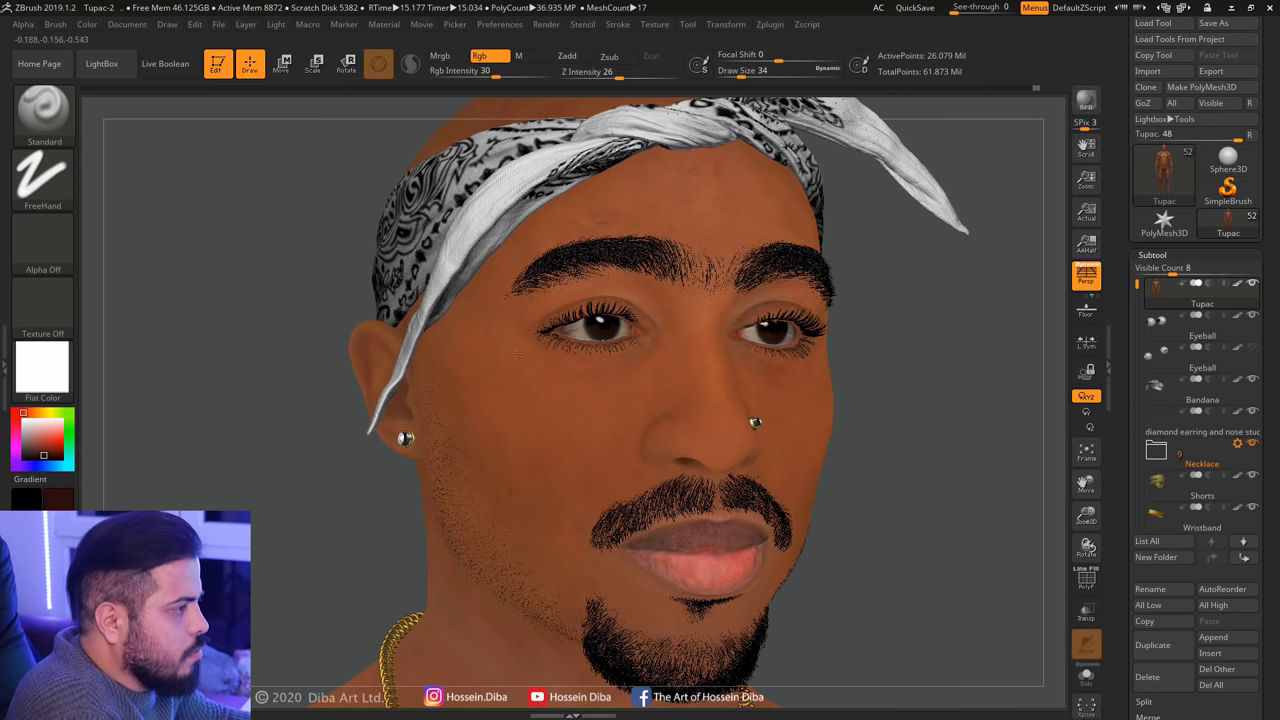
{"action": "left_click_drag", "start_coordinate": [517, 352], "coordinate": [440, 358]}
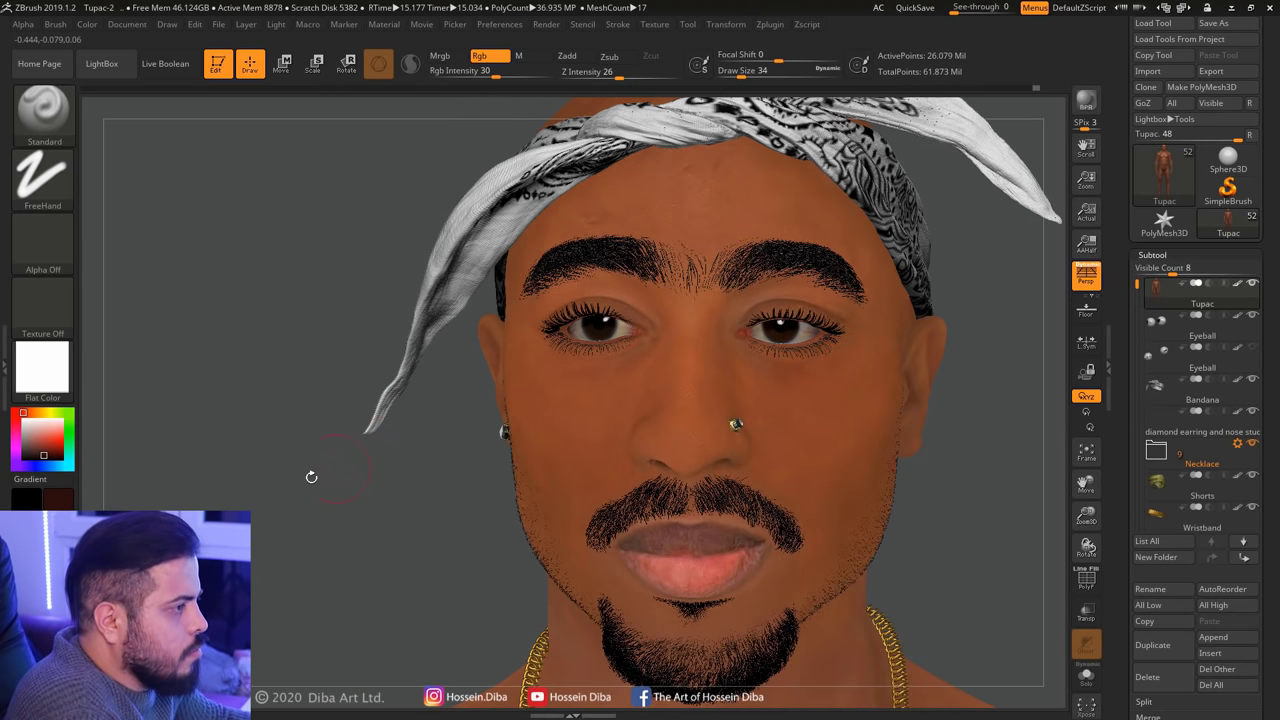
{"action": "left_click_drag", "start_coordinate": [311, 477], "coordinate": [300, 468]}
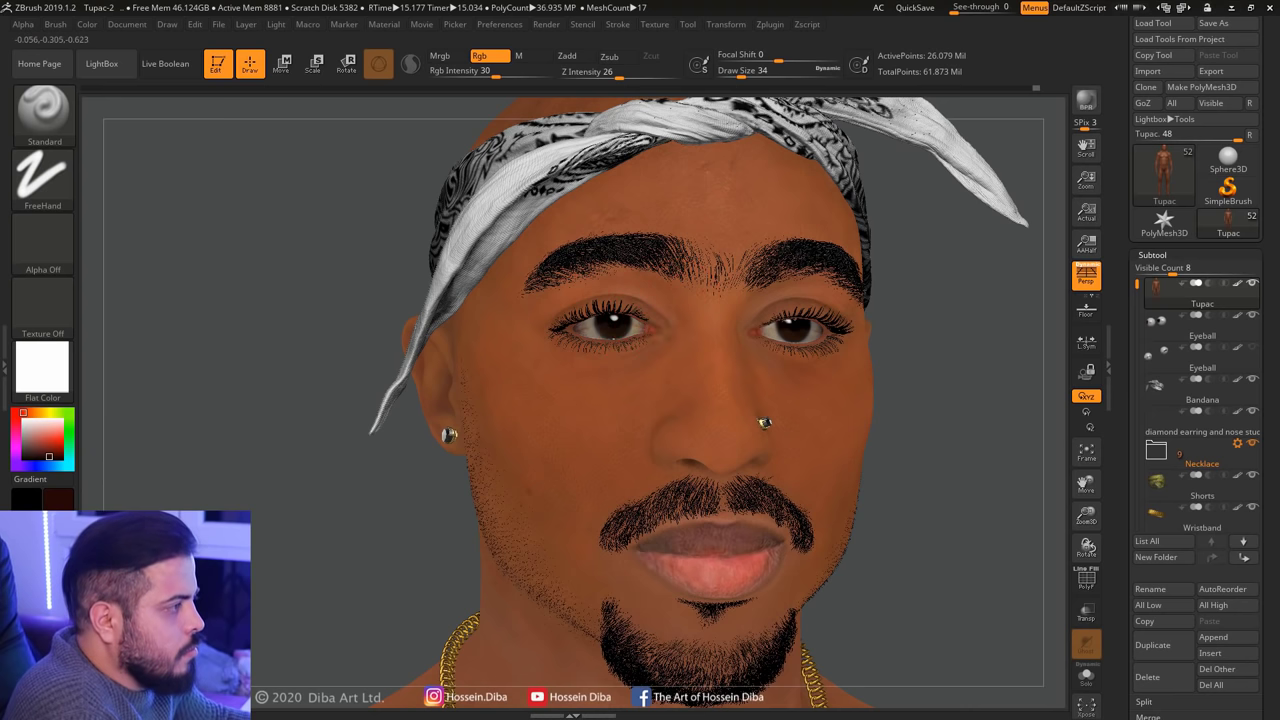
{"action": "left_click_drag", "start_coordinate": [1086, 515], "coordinate": [783, 305]}
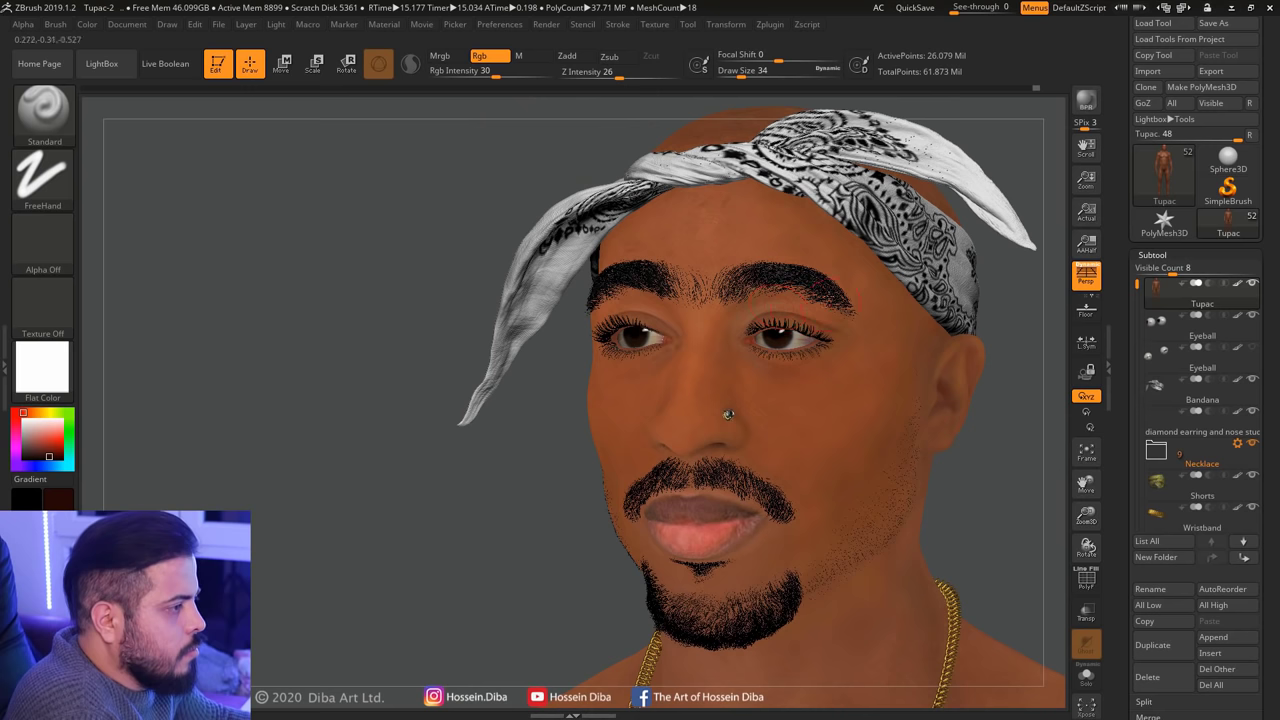
{"action": "left_click_drag", "start_coordinate": [549, 326], "coordinate": [905, 476]}
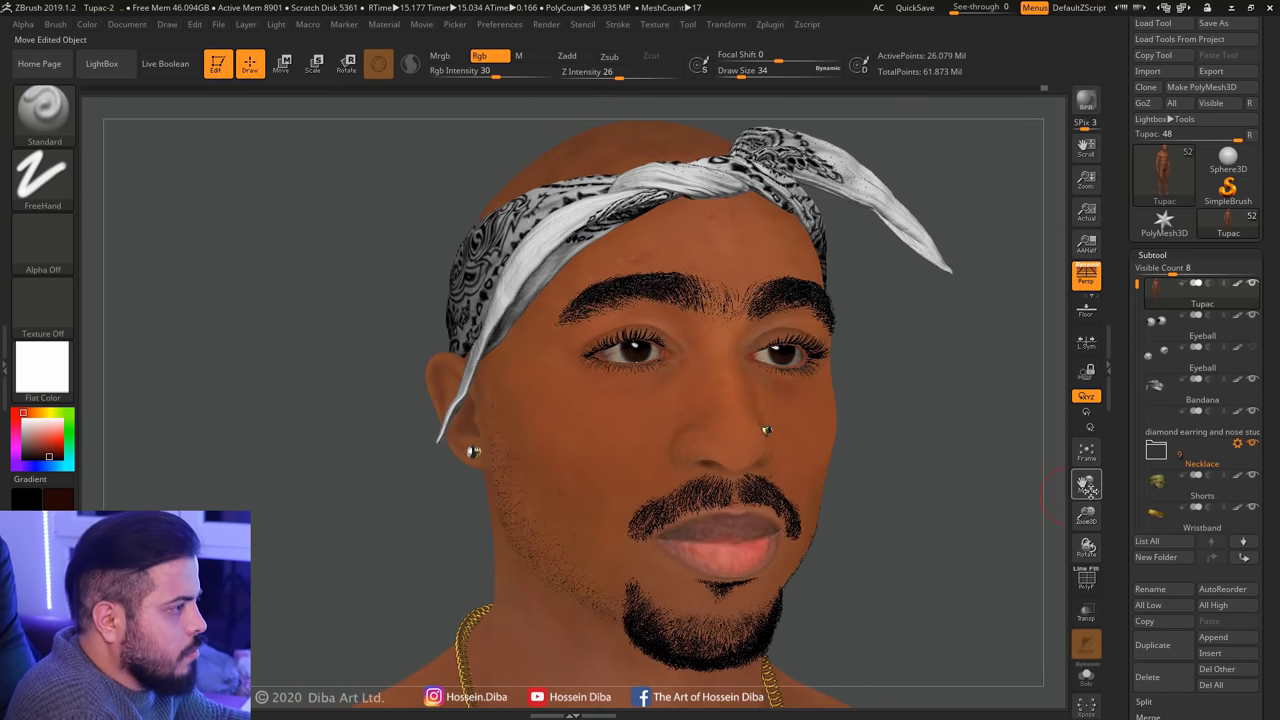
Set the draw size to 90 and shade the cheek hollows, jaw and sides of the face with a near-black red
{"action": "left_click_drag", "start_coordinate": [1086, 484], "coordinate": [826, 424]}
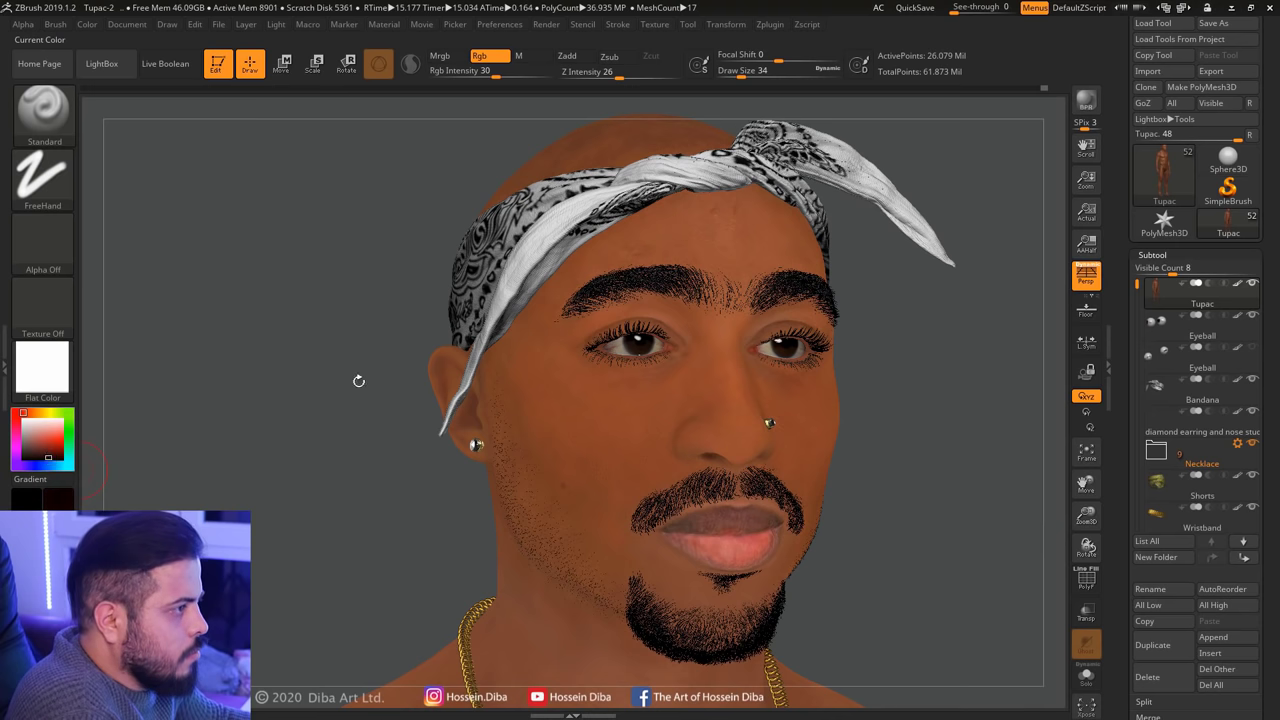
{"action": "left_click", "coordinate": [737, 70]}
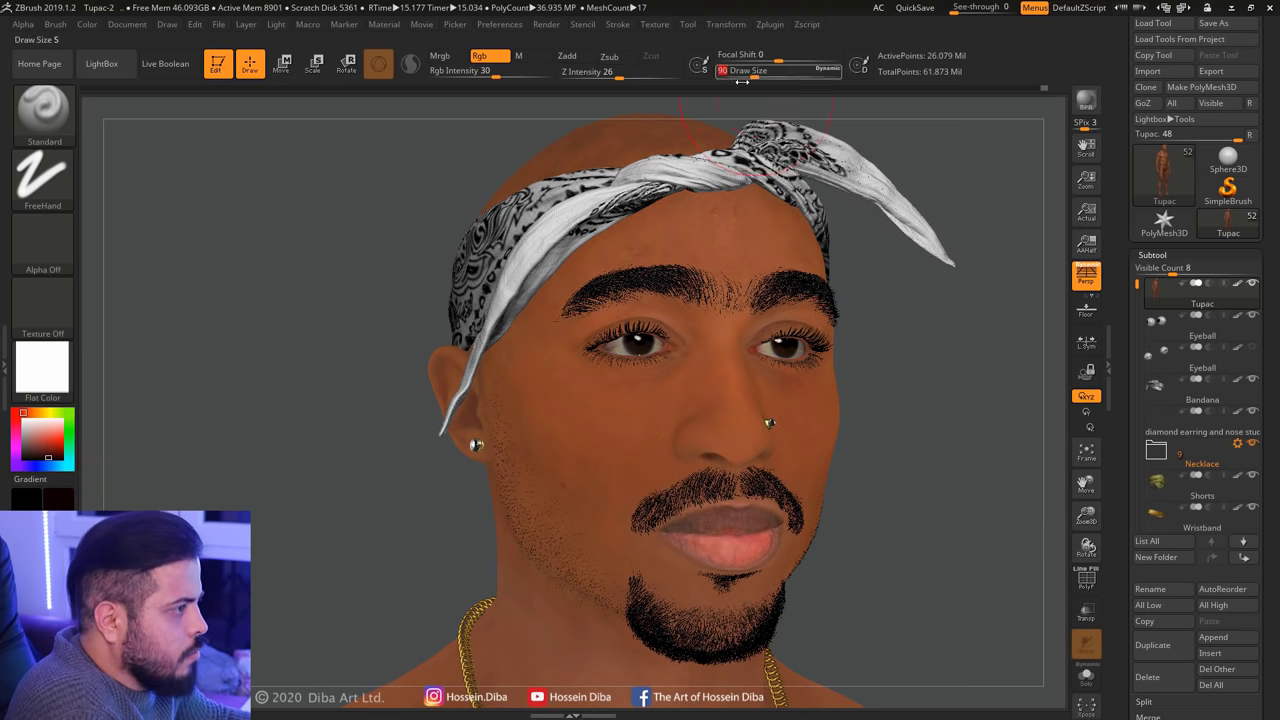
{"action": "type", "text": "90"}
{"action": "key", "text": "Return"}
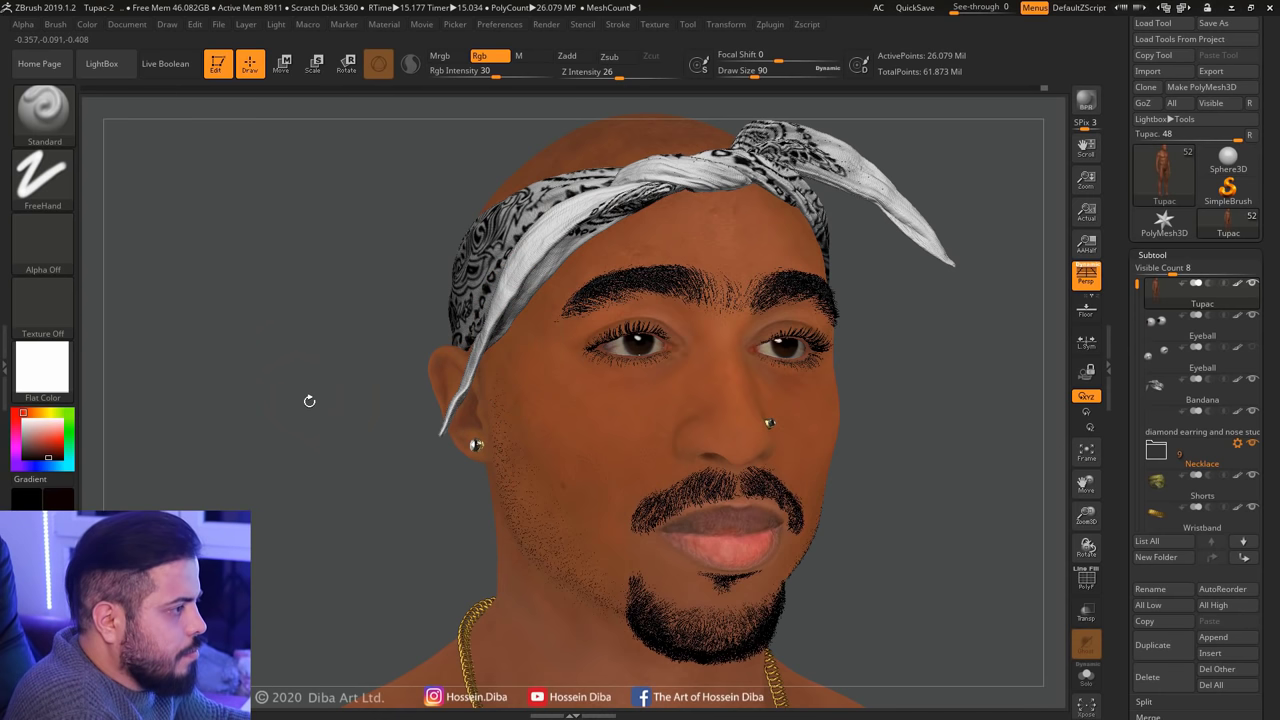
{"action": "left_click_drag", "start_coordinate": [309, 401], "coordinate": [533, 432]}
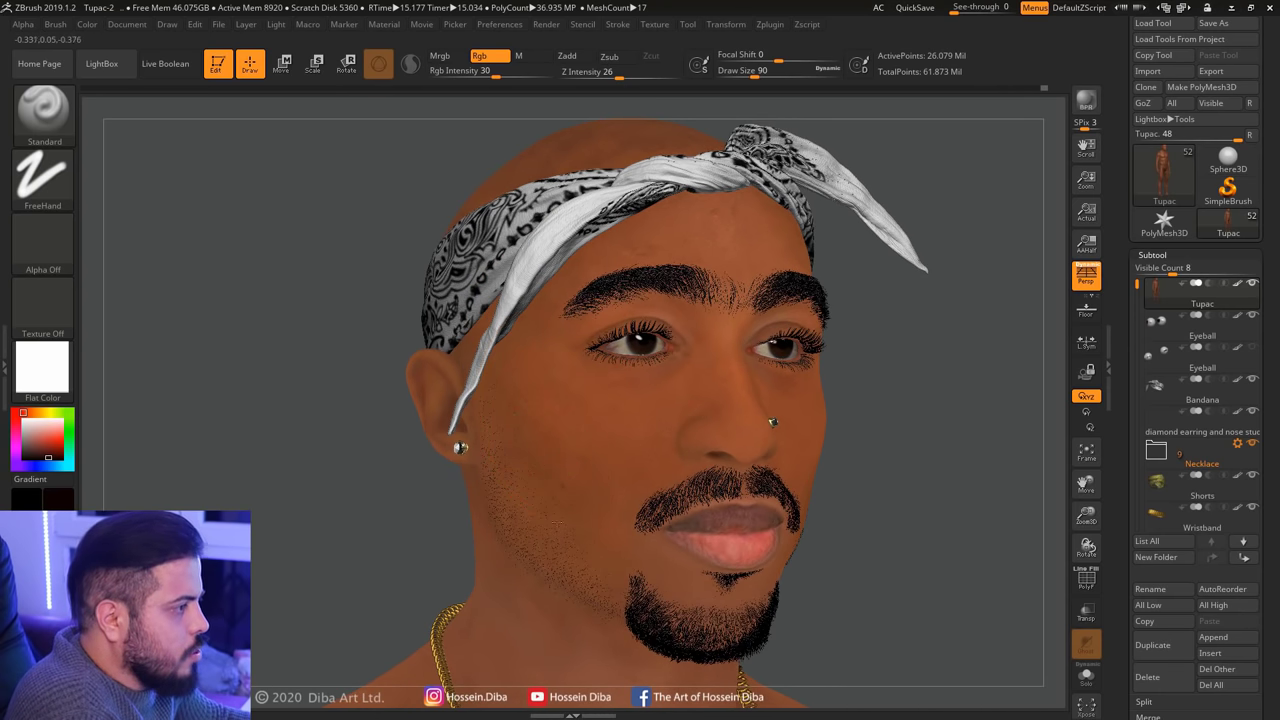
{"action": "left_click_drag", "start_coordinate": [1086, 485], "coordinate": [1092, 390]}
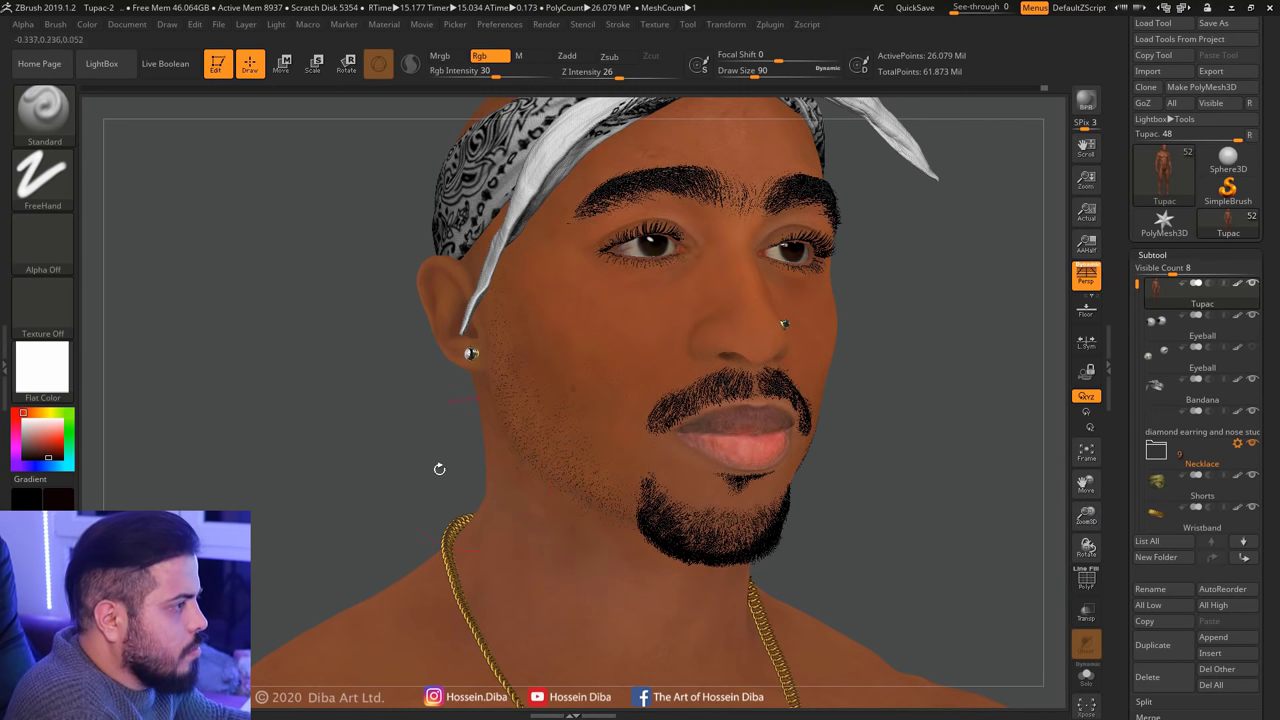
{"action": "left_click_drag", "start_coordinate": [439, 469], "coordinate": [515, 472]}
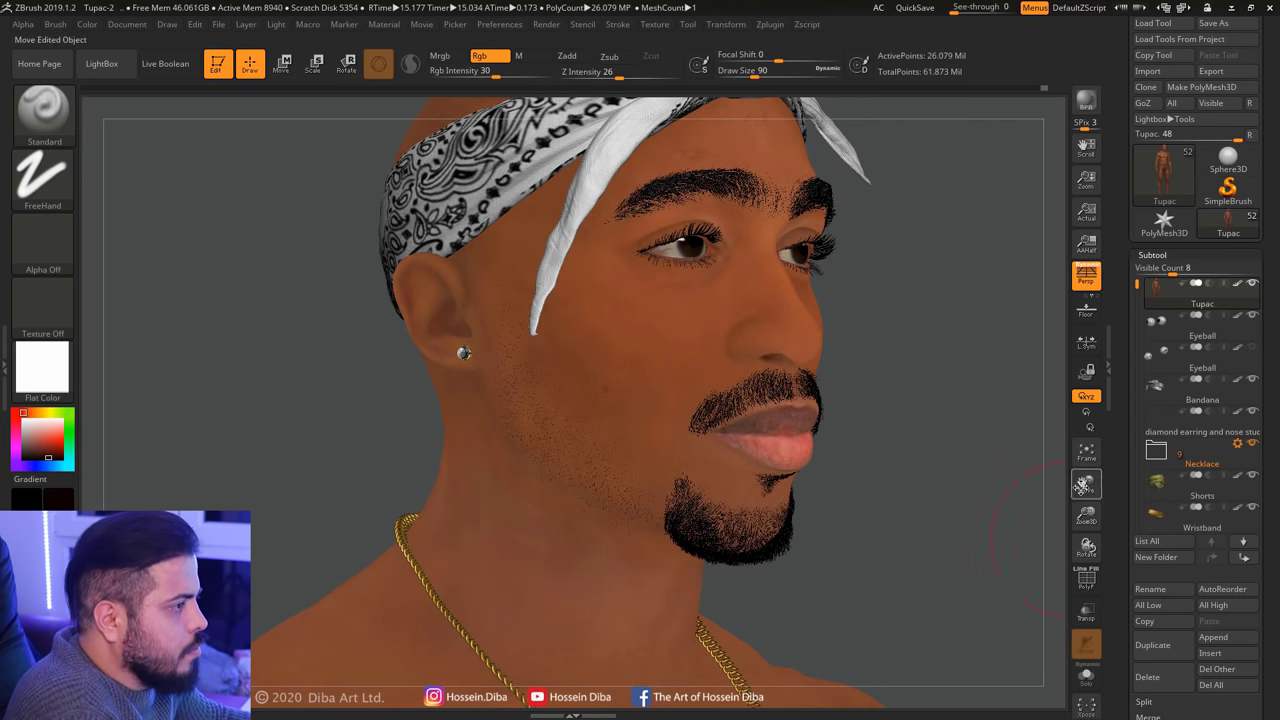
{"action": "left_click_drag", "start_coordinate": [300, 315], "coordinate": [559, 308]}
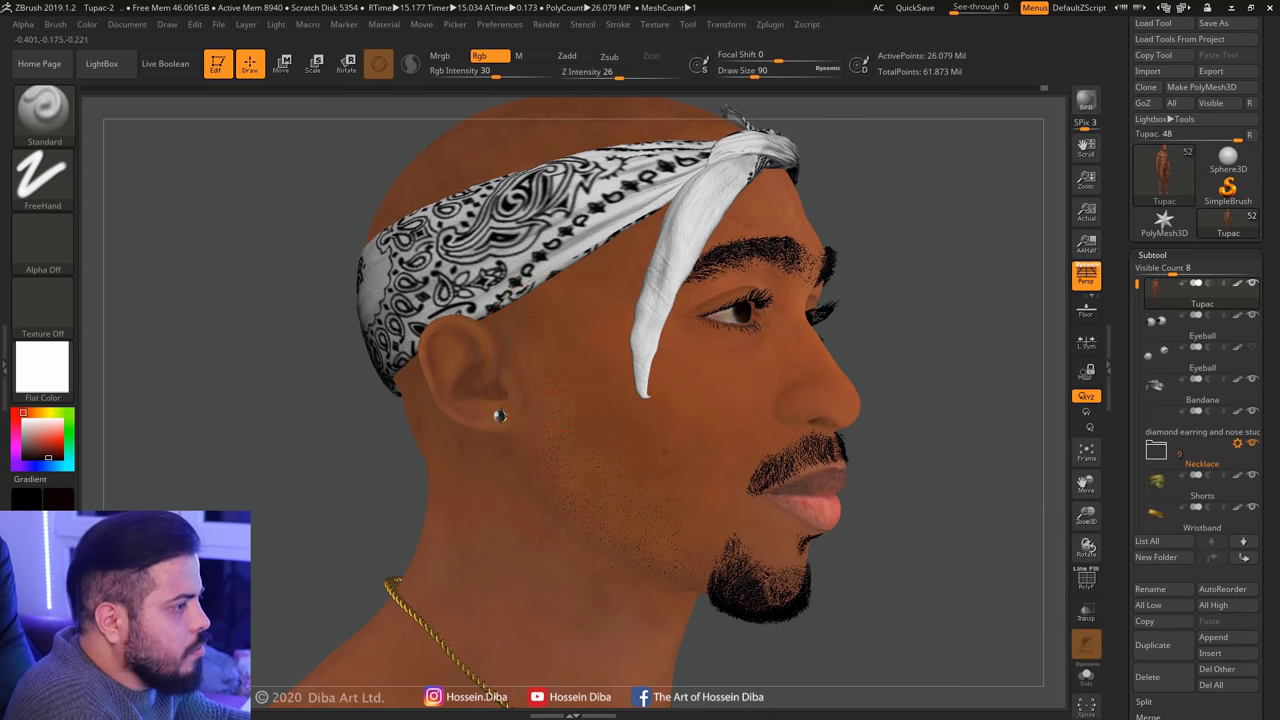
{"action": "left_click_drag", "start_coordinate": [310, 422], "coordinate": [660, 386]}
{"action": "left_click_drag", "start_coordinate": [493, 483], "coordinate": [865, 478]}
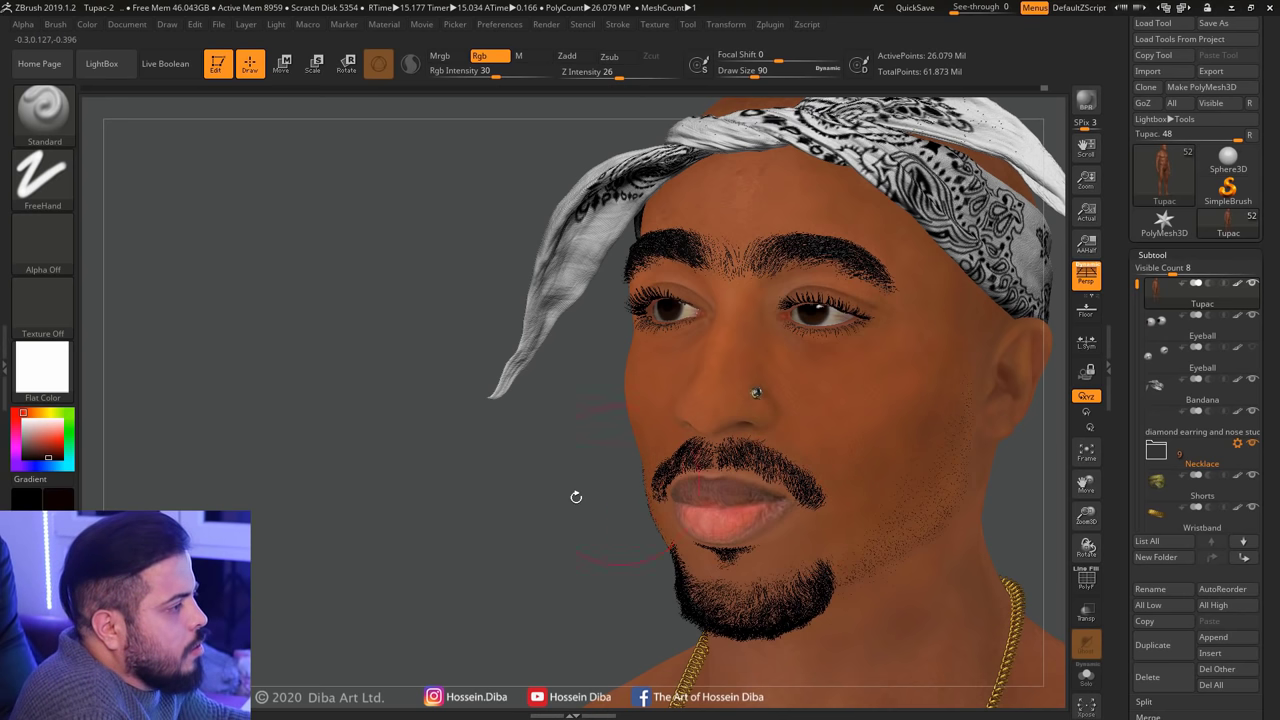
{"action": "mouse_move", "coordinate": [576, 497]}
{"action": "left_mouse_down"}
{"action": "mouse_move", "coordinate": [1063, 486]}
{"action": "mouse_move", "coordinate": [926, 469]}
{"action": "mouse_move", "coordinate": [862, 425]}
{"action": "mouse_move", "coordinate": [860, 400]}
{"action": "mouse_move", "coordinate": [720, 390]}
{"action": "mouse_move", "coordinate": [491, 425]}
{"action": "left_mouse_up"}
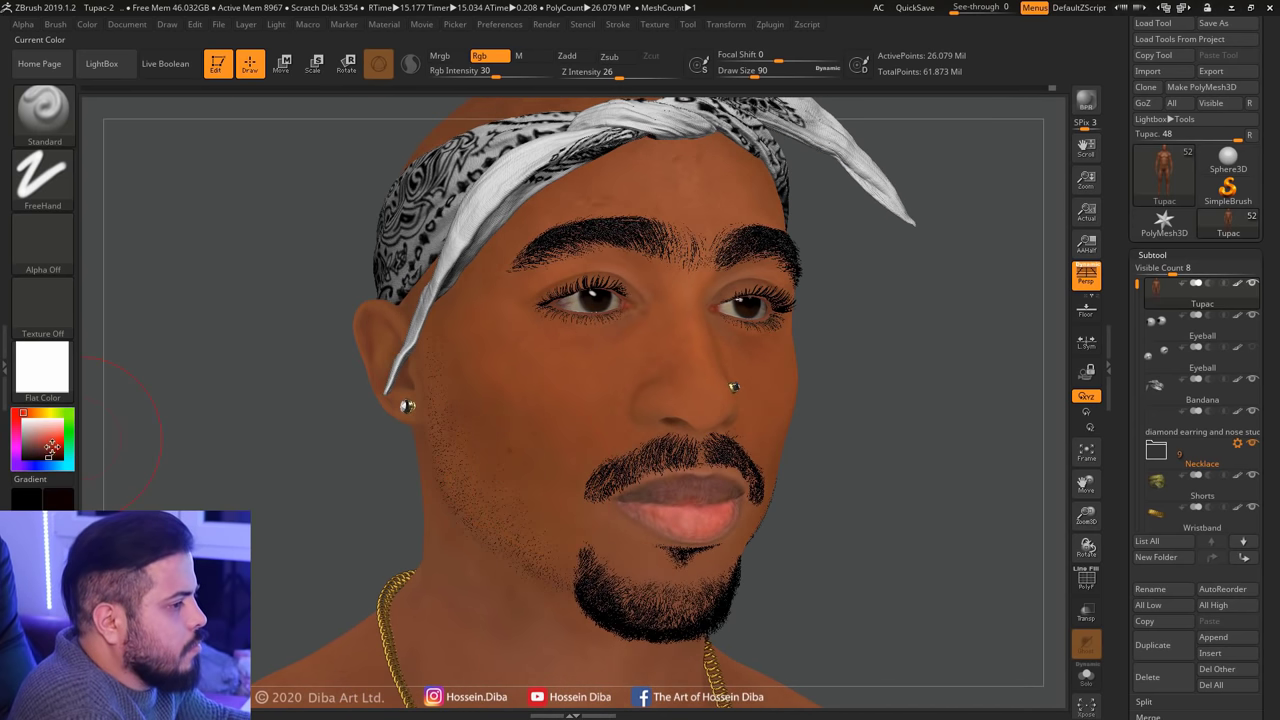
Pick a bright orange and warm the lighter areas of the facial skin
{"action": "left_click_drag", "start_coordinate": [51, 445], "coordinate": [123, 417]}
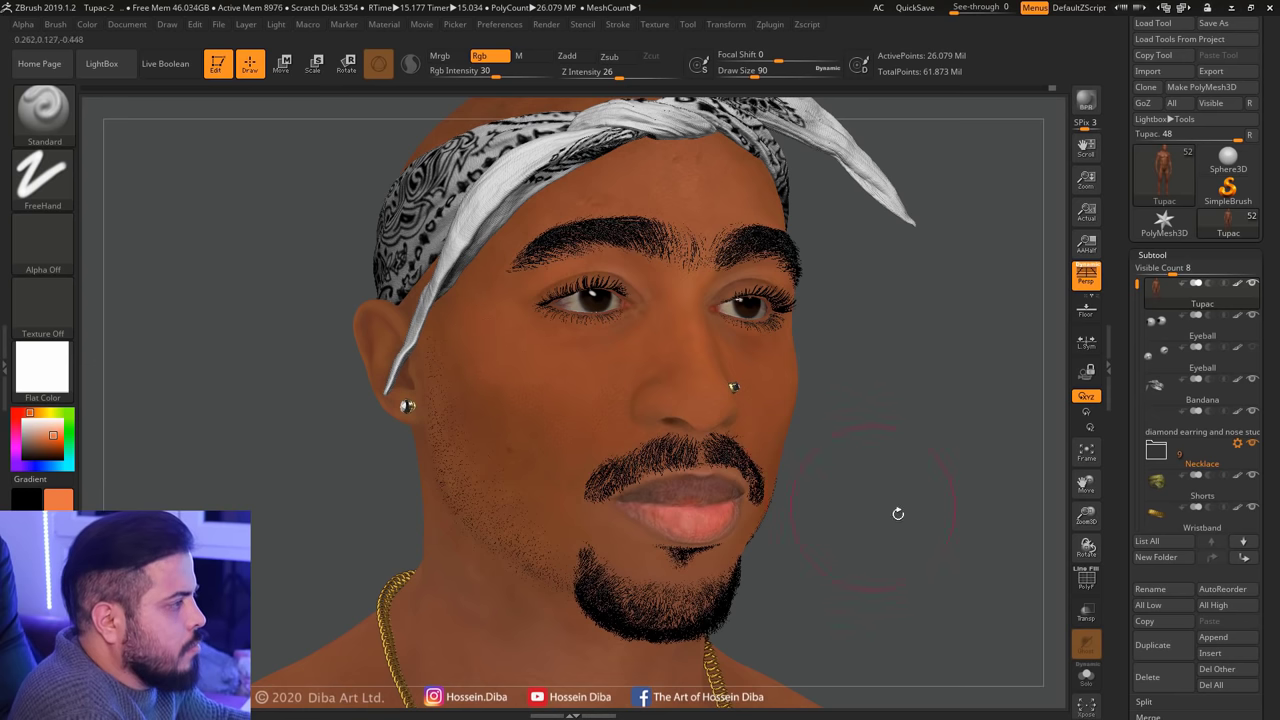
{"action": "left_click_drag", "start_coordinate": [898, 513], "coordinate": [930, 510]}
{"action": "left_click_drag", "start_coordinate": [1077, 522], "coordinate": [280, 434]}
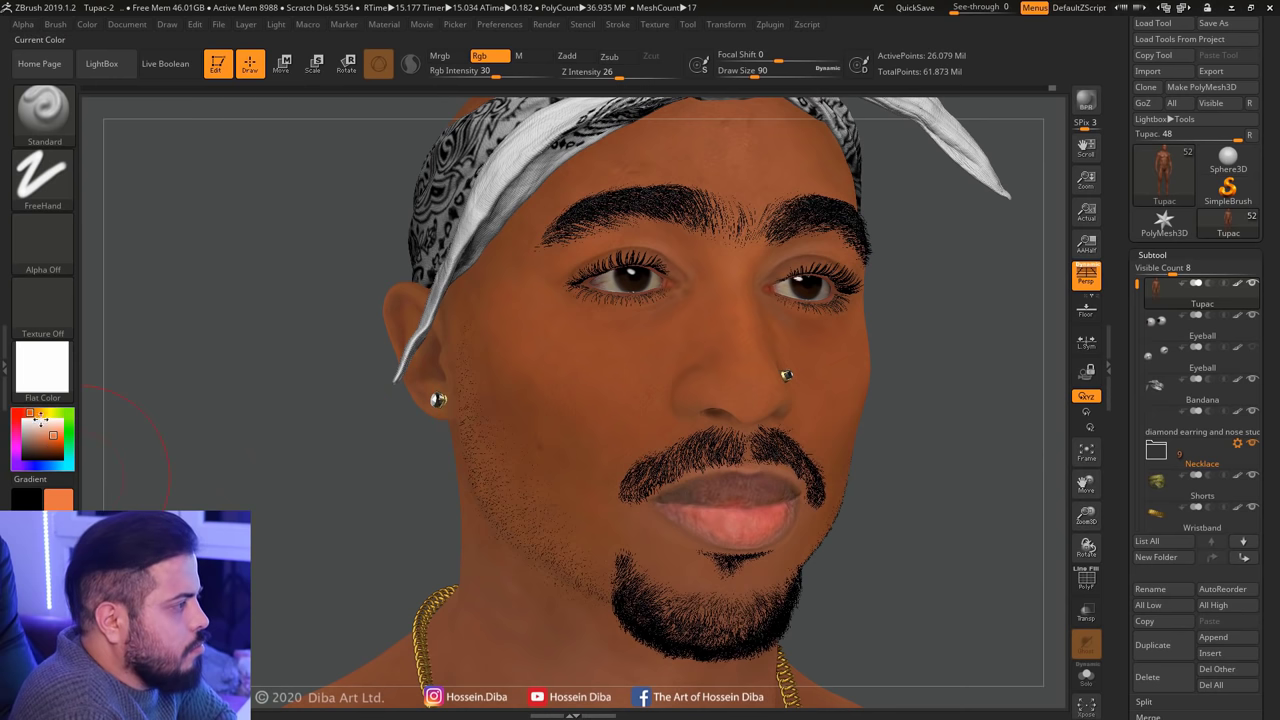
Pick a golden yellow and tint the cheeks and forehead with soft strokes
{"action": "left_click", "coordinate": [41, 413]}
{"action": "left_click", "coordinate": [49, 437]}
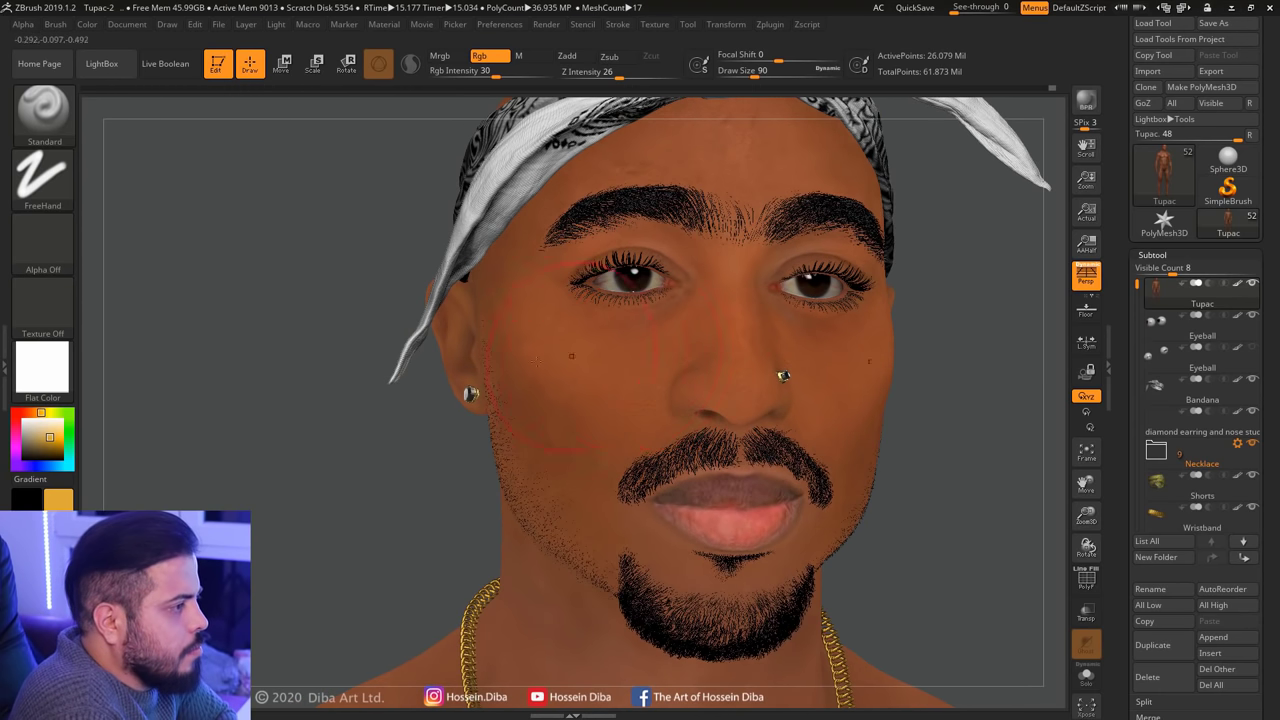
{"action": "mouse_move", "coordinate": [640, 300]}
{"action": "left_mouse_down"}
{"action": "mouse_move", "coordinate": [675, 357]}
{"action": "mouse_move", "coordinate": [607, 462]}
{"action": "left_mouse_up"}
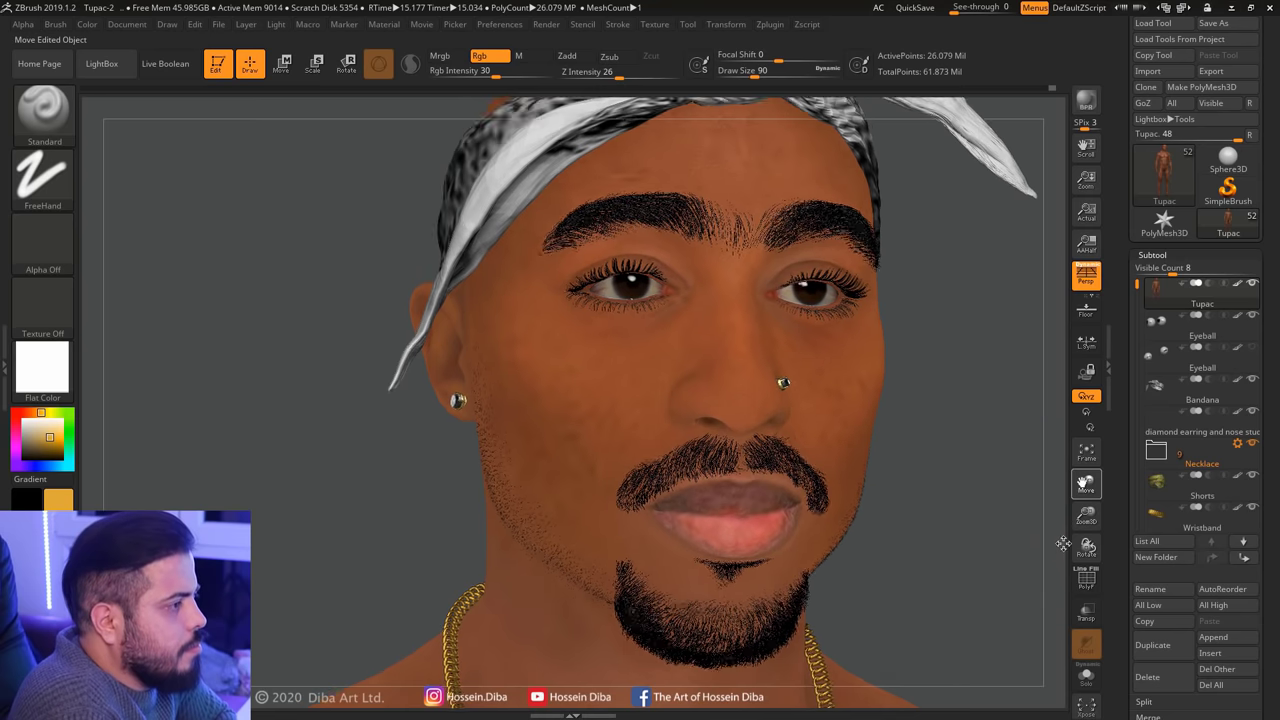
{"action": "left_click_drag", "start_coordinate": [1086, 485], "coordinate": [1086, 610]}
{"action": "right_click_drag", "start_coordinate": [722, 327], "coordinate": [862, 357]}
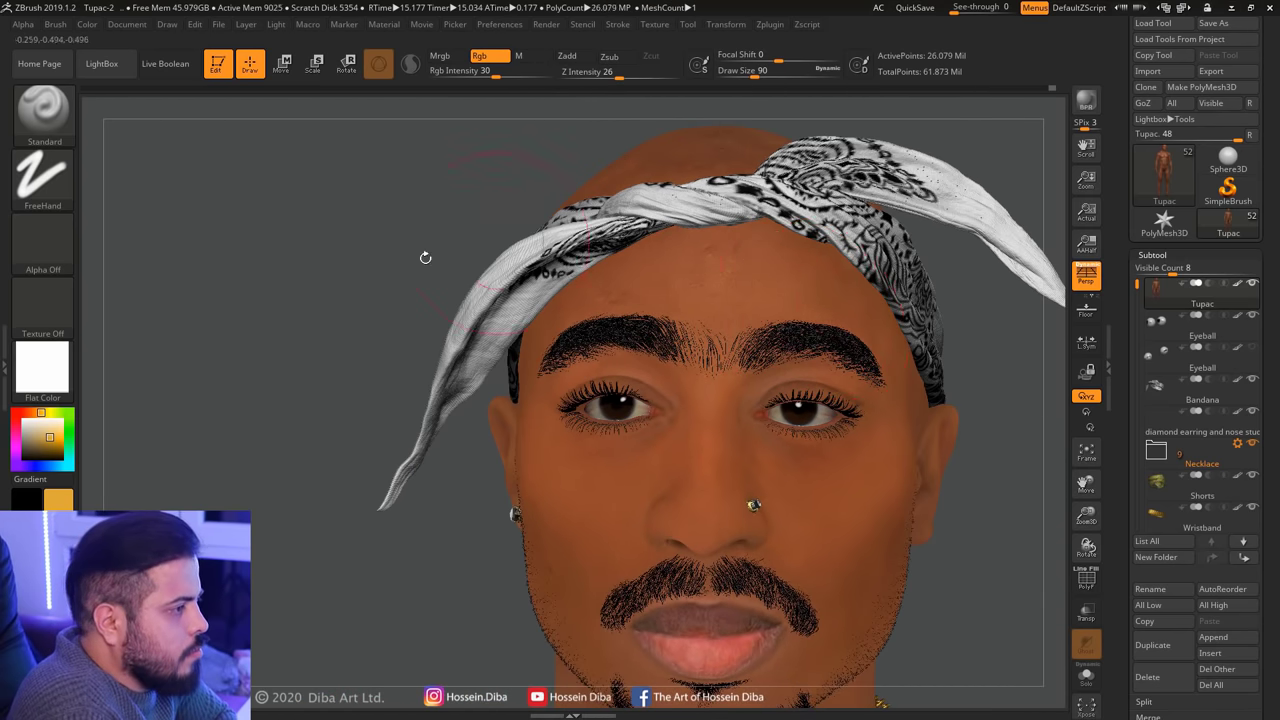
Continue the golden yellow tint over the cheekbones and jawline on both sides of the face
{"action": "right_click_drag", "start_coordinate": [425, 257], "coordinate": [600, 385]}
{"action": "right_click_drag", "start_coordinate": [1021, 520], "coordinate": [767, 357]}
{"action": "right_click_drag", "start_coordinate": [438, 408], "coordinate": [830, 515]}
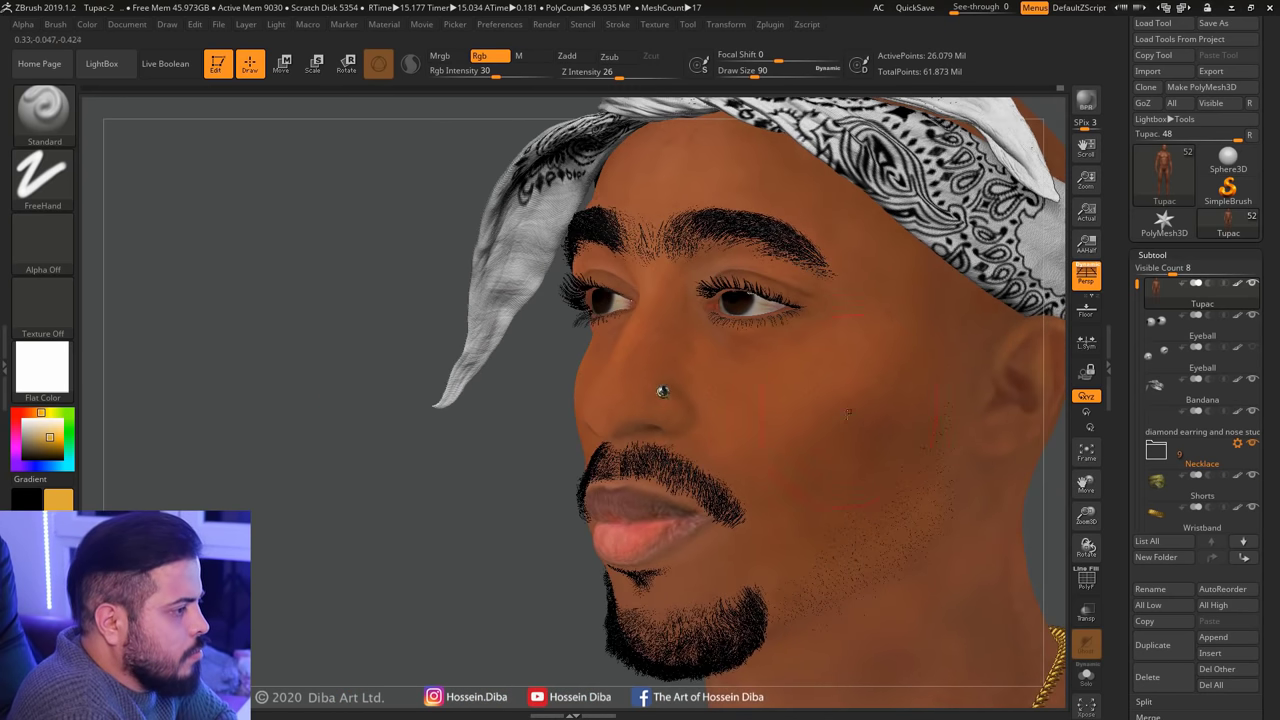
{"action": "left_click_drag", "start_coordinate": [1086, 487], "coordinate": [971, 476]}
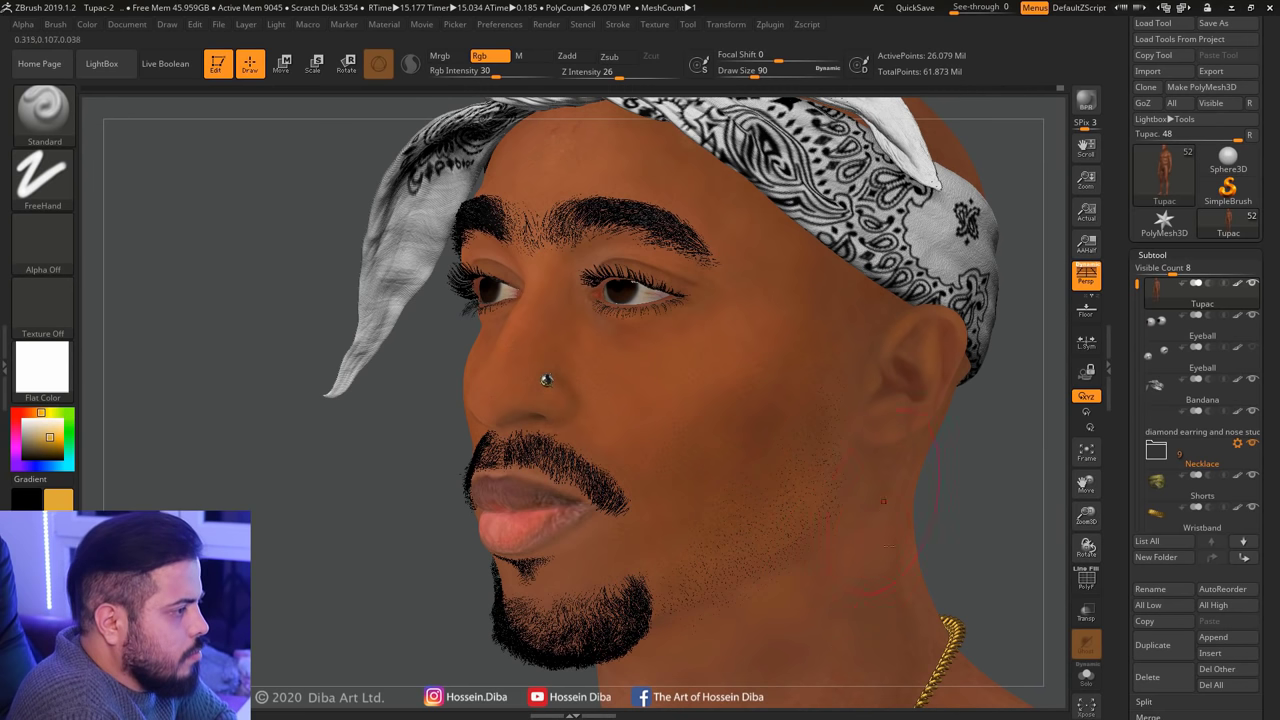
{"action": "right_click_drag", "start_coordinate": [378, 488], "coordinate": [640, 490]}
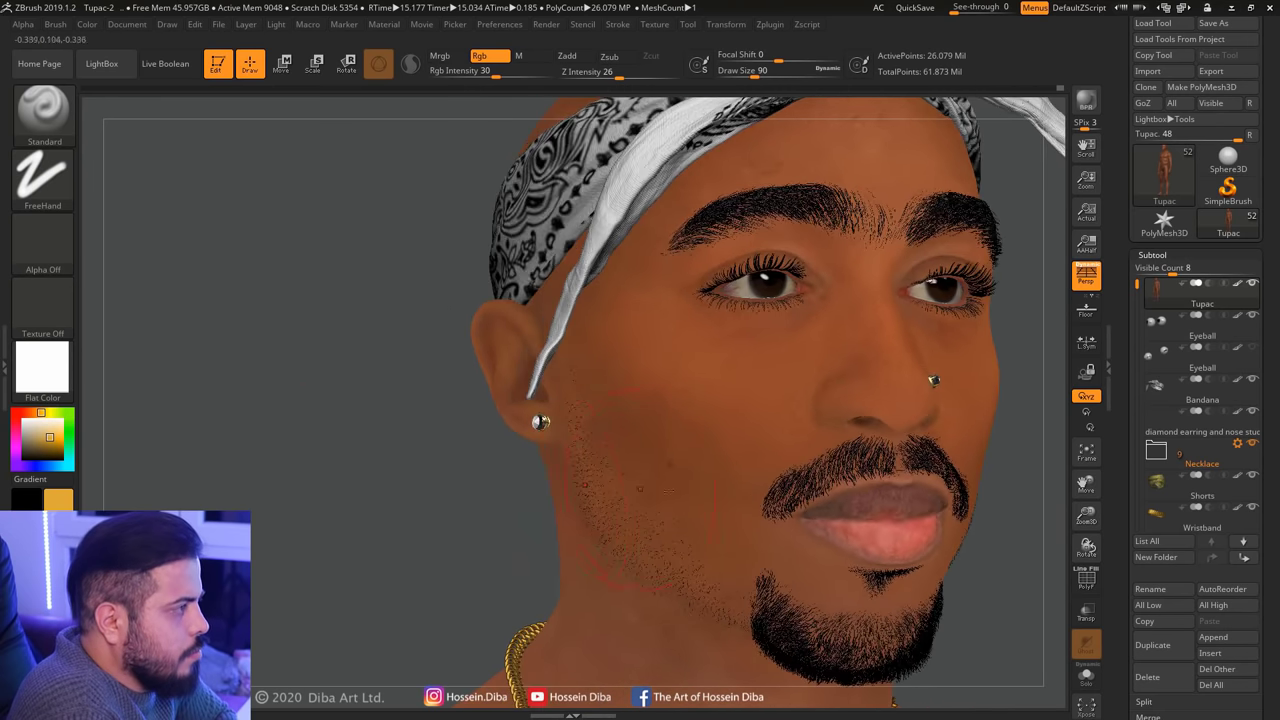
Set up a DragRect stroke with the Makaveli alpha and a dark green colour for the neck tattoo
{"action": "right_click_drag", "start_coordinate": [1078, 488], "coordinate": [1000, 490]}
{"action": "mouse_move", "coordinate": [1085, 550]}
{"action": "left_mouse_down"}
{"action": "mouse_move", "coordinate": [1085, 487]}
{"action": "mouse_move", "coordinate": [1196, 481]}
{"action": "left_mouse_up"}
{"action": "left_click", "coordinate": [42, 175]}
{"action": "left_click", "coordinate": [184, 188]}
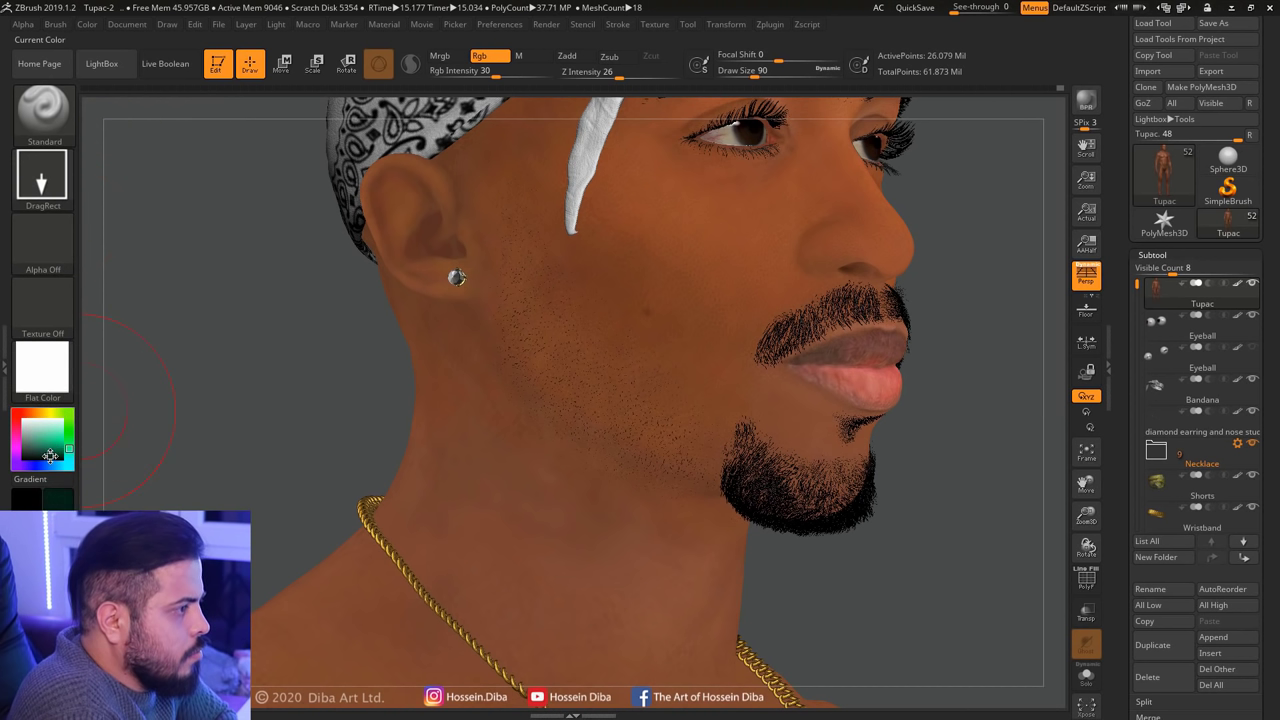
{"action": "left_click", "coordinate": [43, 238]}
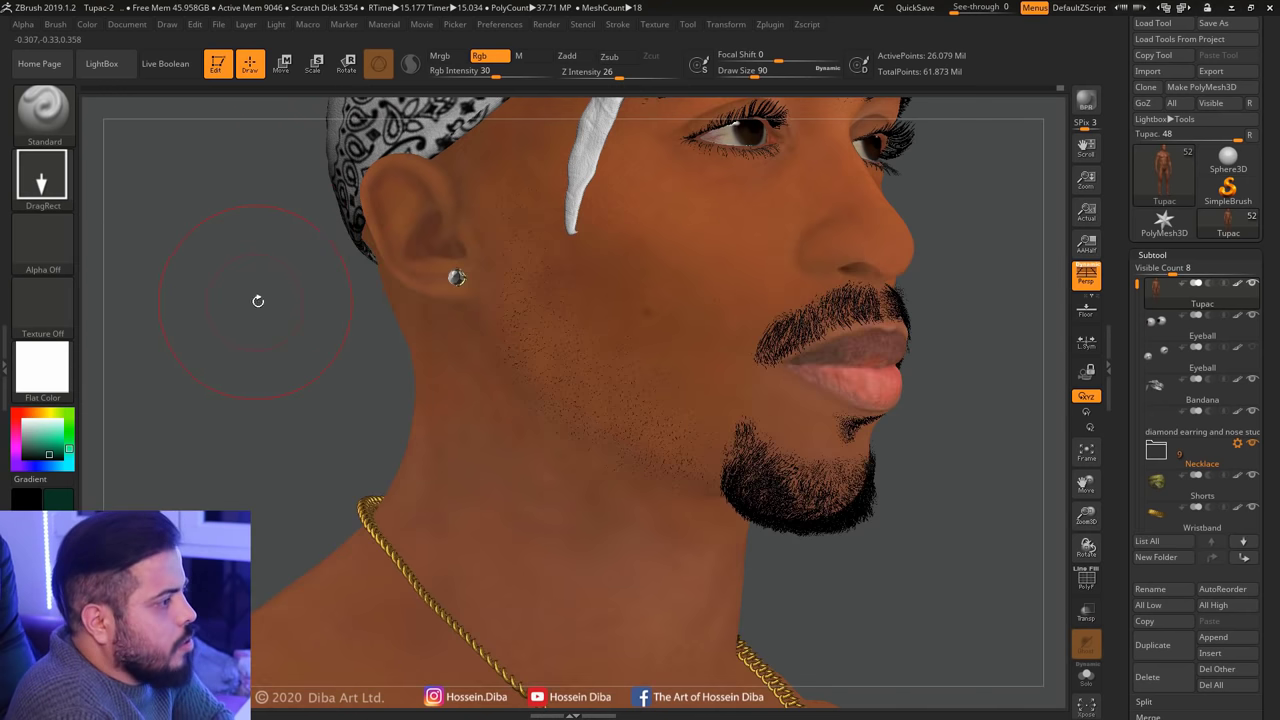
{"action": "left_click", "coordinate": [43, 238]}
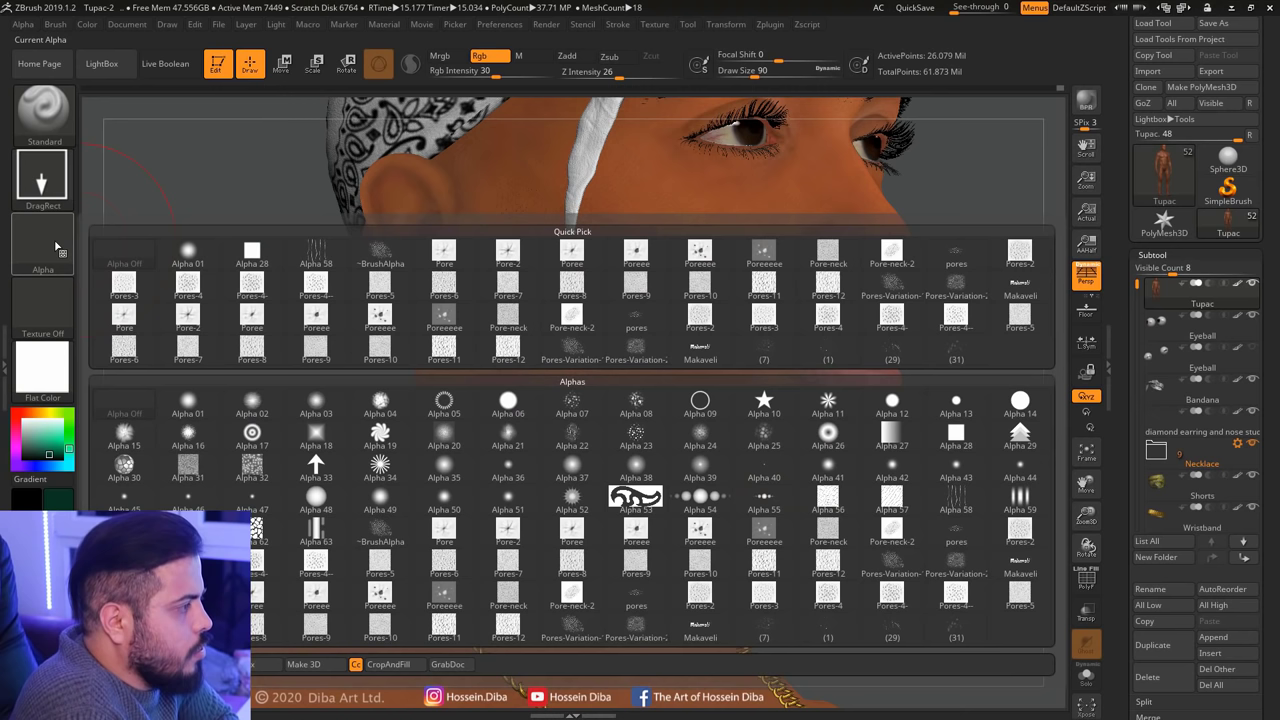
{"action": "left_click", "coordinate": [631, 417]}
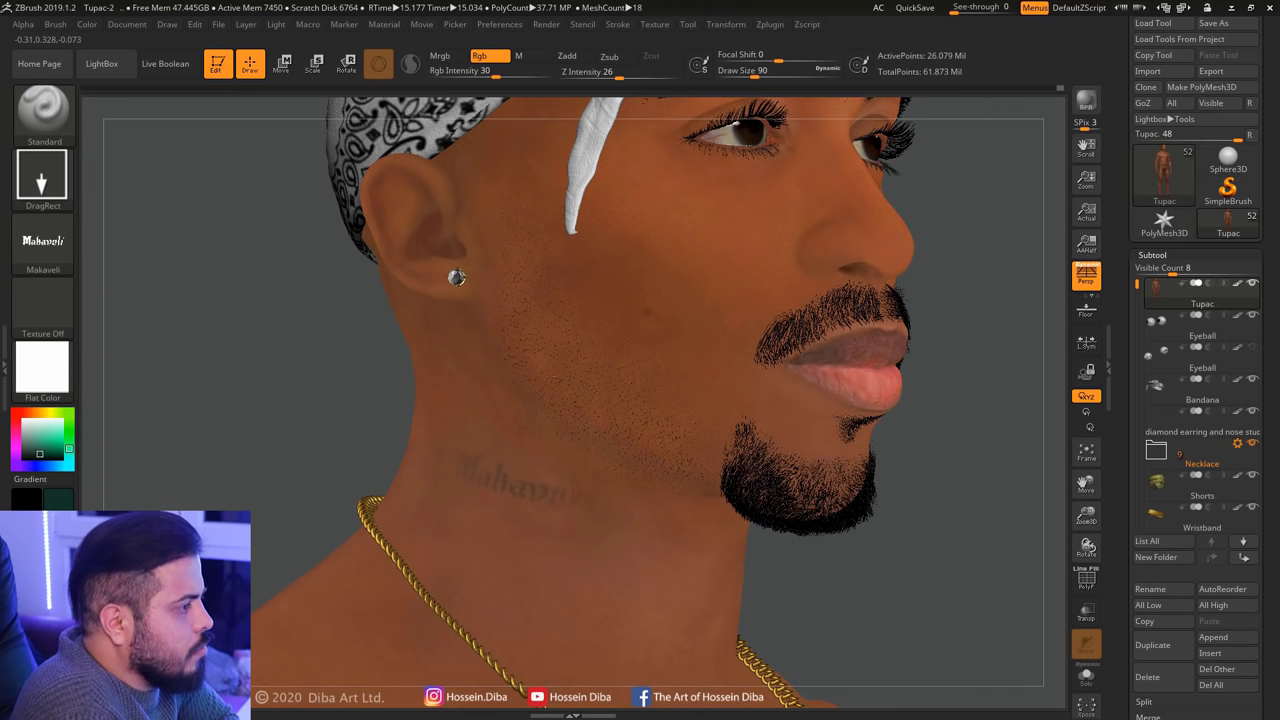
Try stamping the Makaveli lettering directly onto the side of the neck and undo the attempts
{"action": "key", "text": "ctrl"}
{"action": "key", "text": "ctrl+z"}
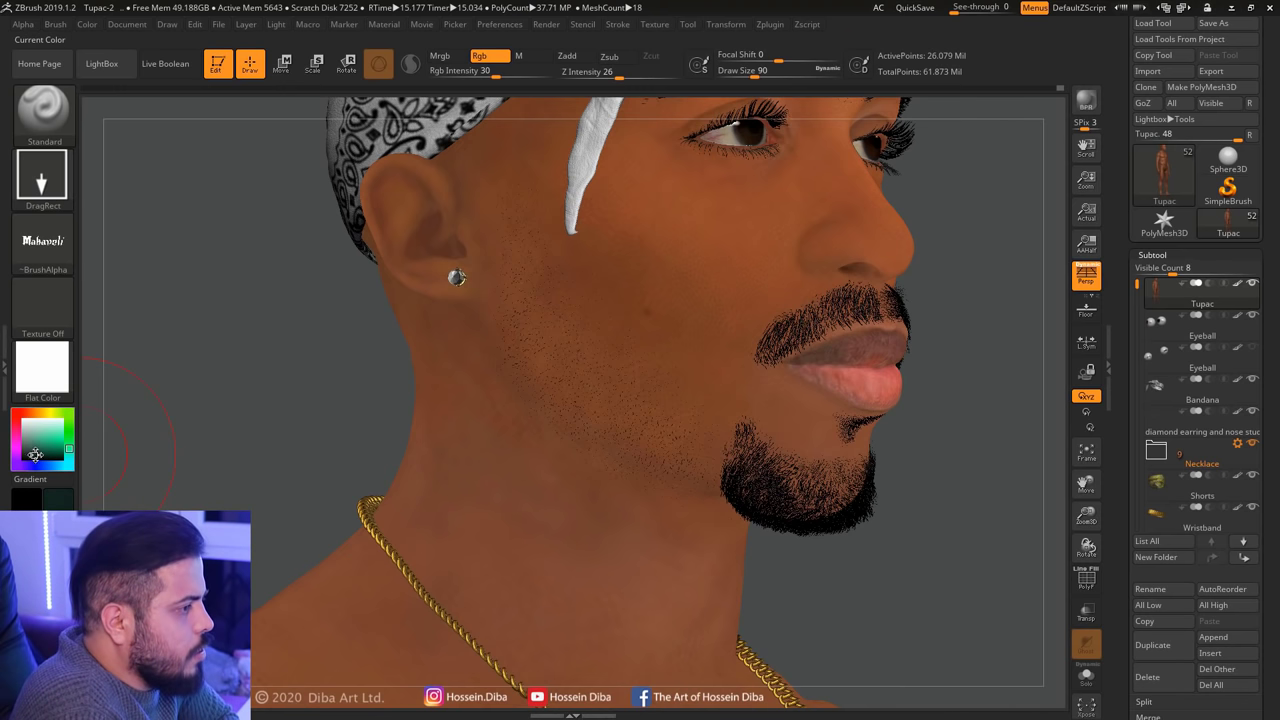
{"action": "left_click_drag", "start_coordinate": [520, 515], "coordinate": [590, 545]}
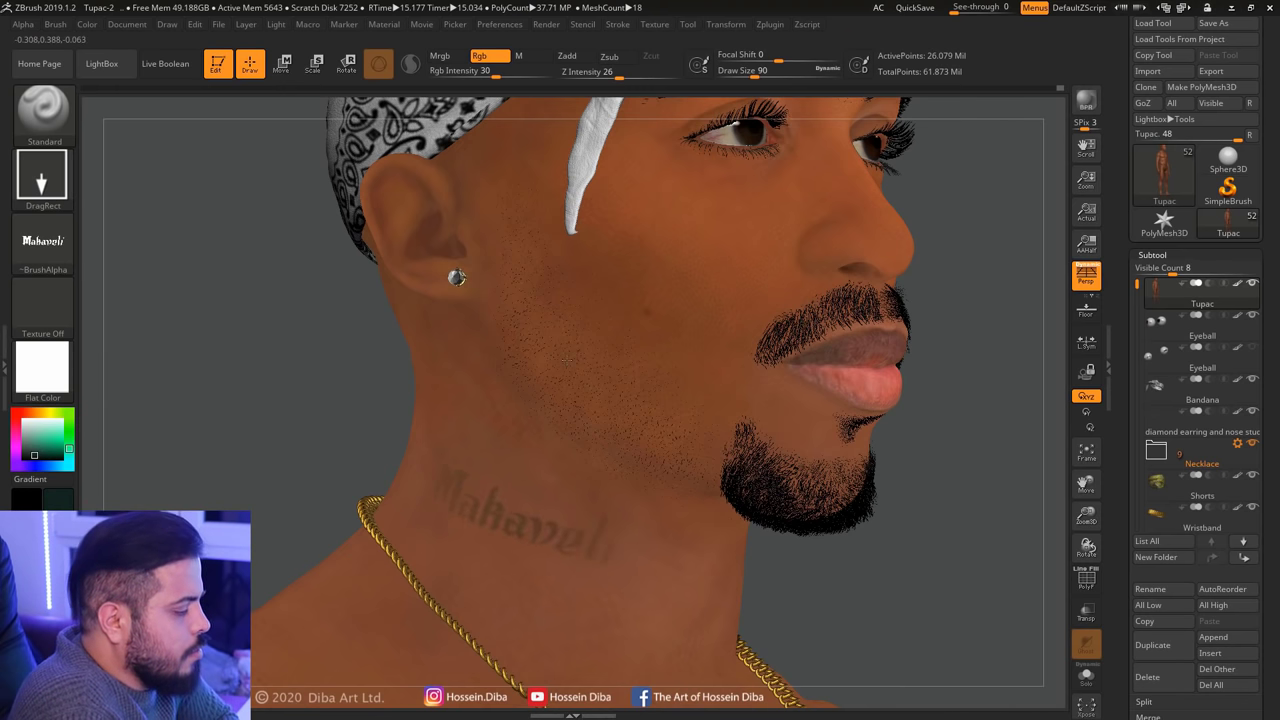
{"action": "key", "text": "ctrl"}
{"action": "key", "text": "ctrl+z"}
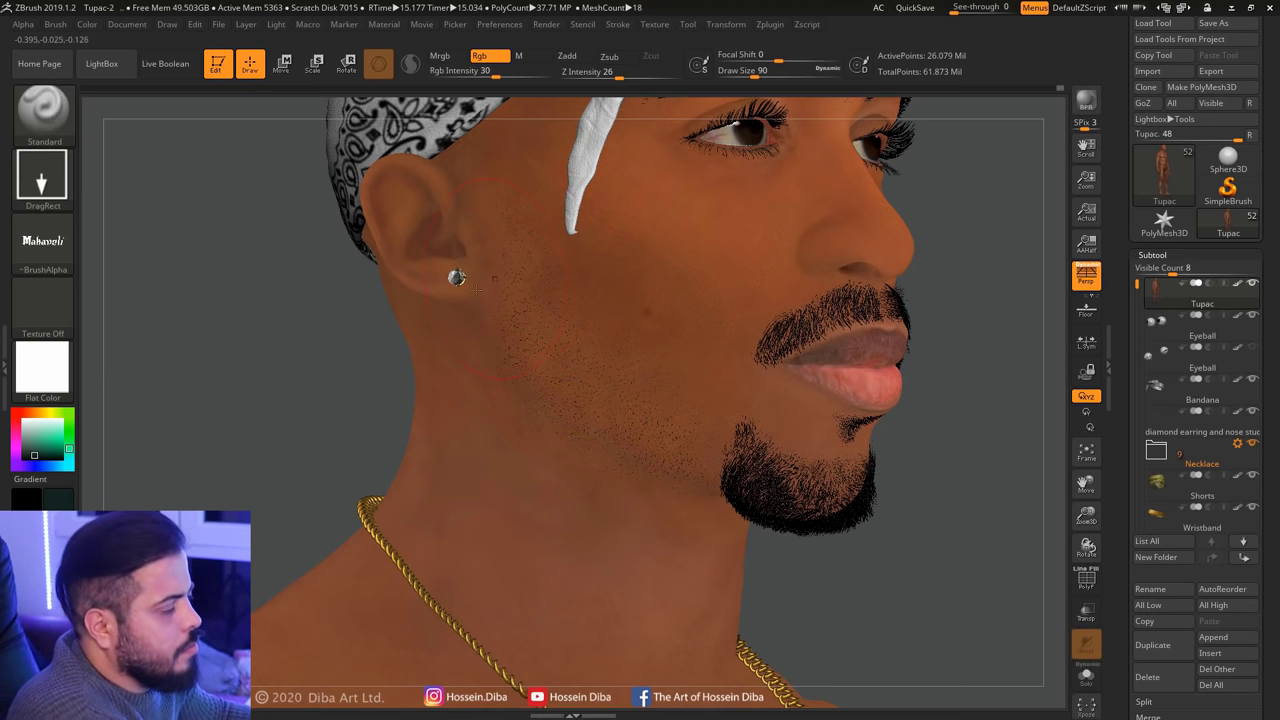
Mask the Makaveli lettering horizontally across the side of the neck below the ear and invert the mask
{"action": "mouse_move", "coordinate": [935, 553]}
{"action": "left_mouse_down"}
{"action": "mouse_move", "coordinate": [925, 538]}
{"action": "mouse_move", "coordinate": [937, 500]}
{"action": "mouse_move", "coordinate": [935, 516]}
{"action": "mouse_move", "coordinate": [760, 500]}
{"action": "mouse_move", "coordinate": [400, 450]}
{"action": "left_mouse_up"}
{"action": "key", "text": "ctrl"}
{"action": "left_click_drag", "start_coordinate": [305, 537], "coordinate": [349, 583], "text": "ctrl"}
{"action": "mouse_move", "coordinate": [484, 692]}
{"action": "left_mouse_down", "text": "ctrl"}
{"action": "mouse_move", "coordinate": [631, 603]}
{"action": "mouse_move", "coordinate": [629, 617]}
{"action": "mouse_move", "coordinate": [655, 625]}
{"action": "left_mouse_up", "text": "ctrl"}
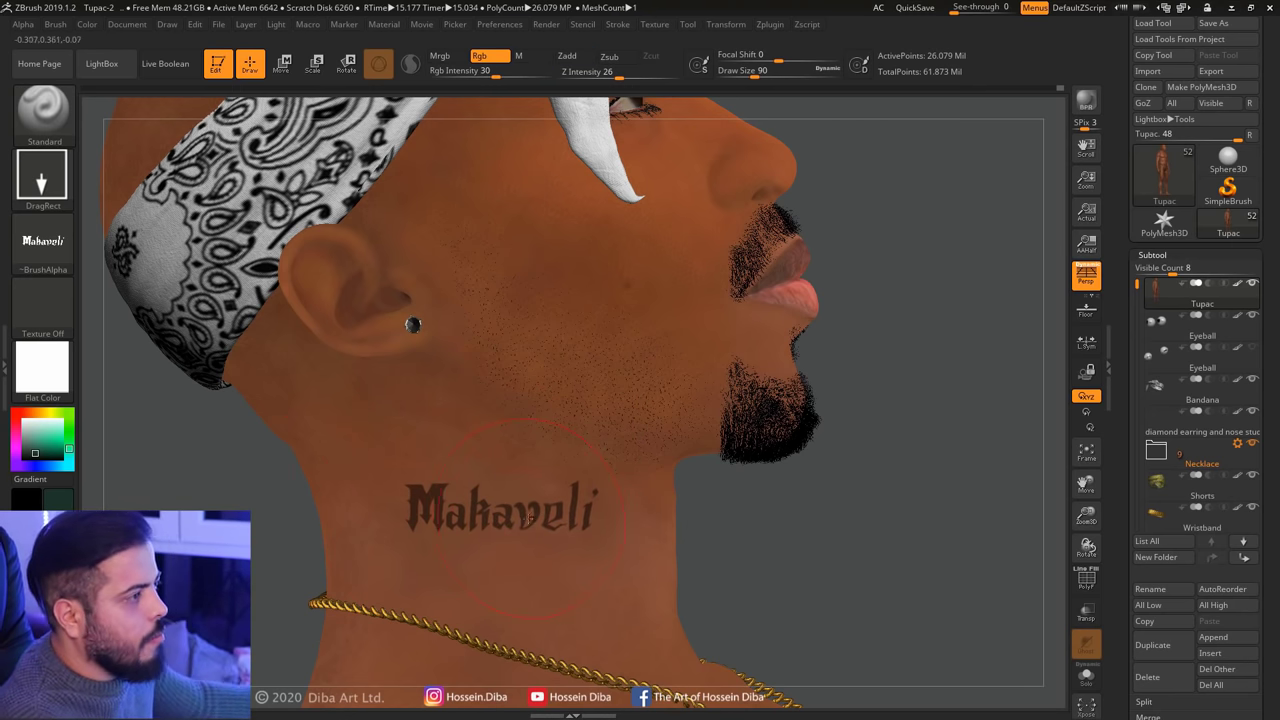
{"action": "left_click", "coordinate": [889, 509], "text": "ctrl"}
Paint the unmasked Makaveli letters a very dark green, using the Dots stroke with the alpha off
{"action": "left_click", "coordinate": [42, 240]}
{"action": "left_click", "coordinate": [63, 216]}
{"action": "left_click", "coordinate": [63, 216]}
{"action": "left_click", "coordinate": [115, 185]}
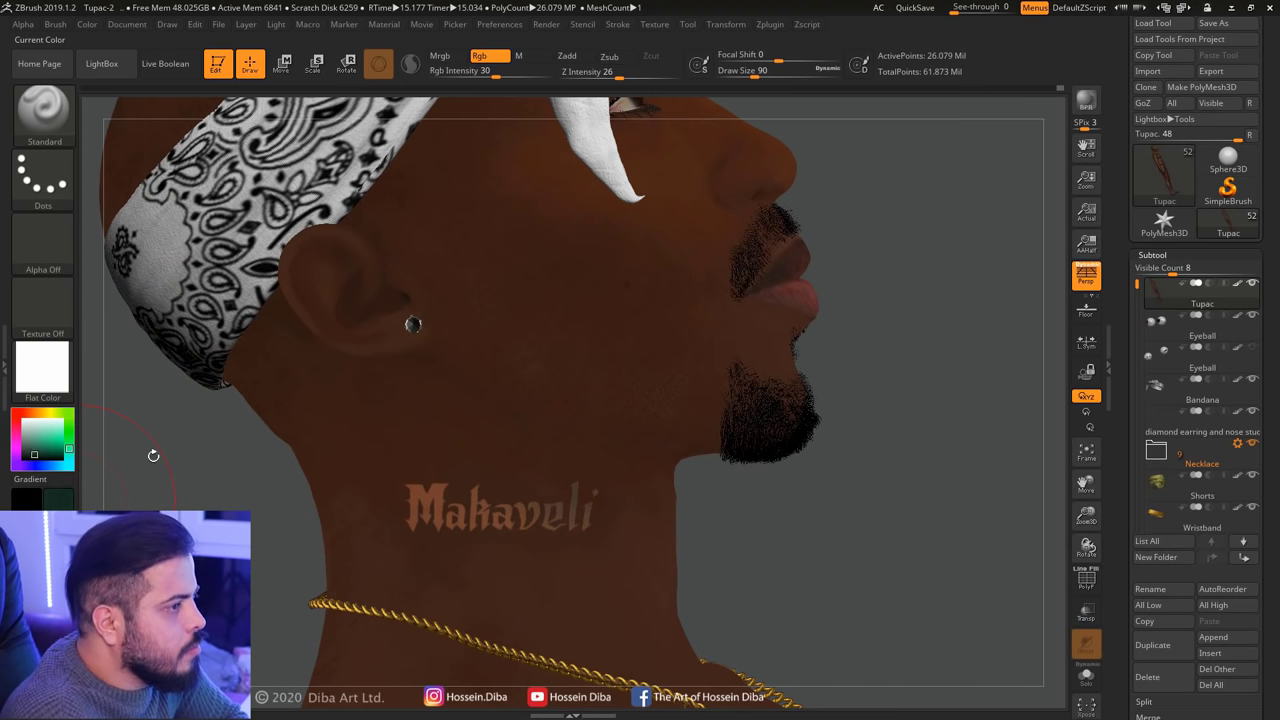
{"action": "mouse_move", "coordinate": [595, 510]}
{"action": "left_mouse_down"}
{"action": "mouse_move", "coordinate": [379, 477]}
{"action": "mouse_move", "coordinate": [386, 509]}
{"action": "left_mouse_up"}
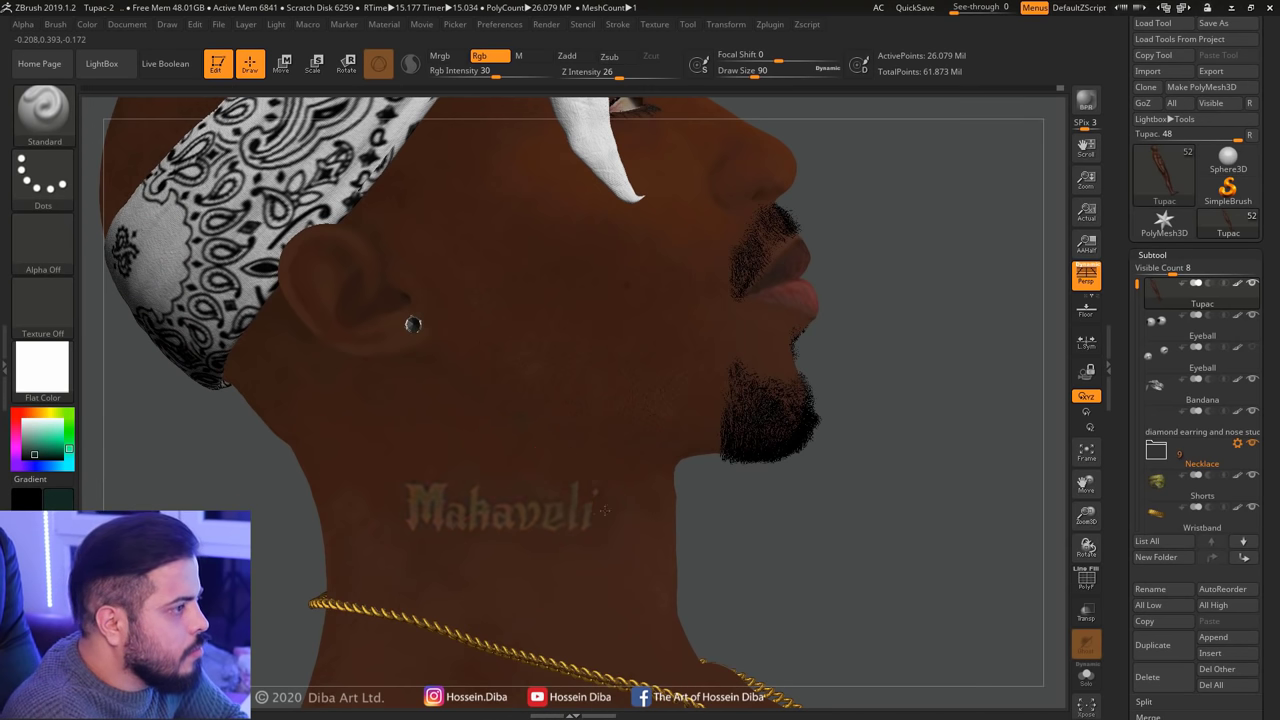
{"action": "left_click_drag", "start_coordinate": [604, 511], "coordinate": [394, 520]}
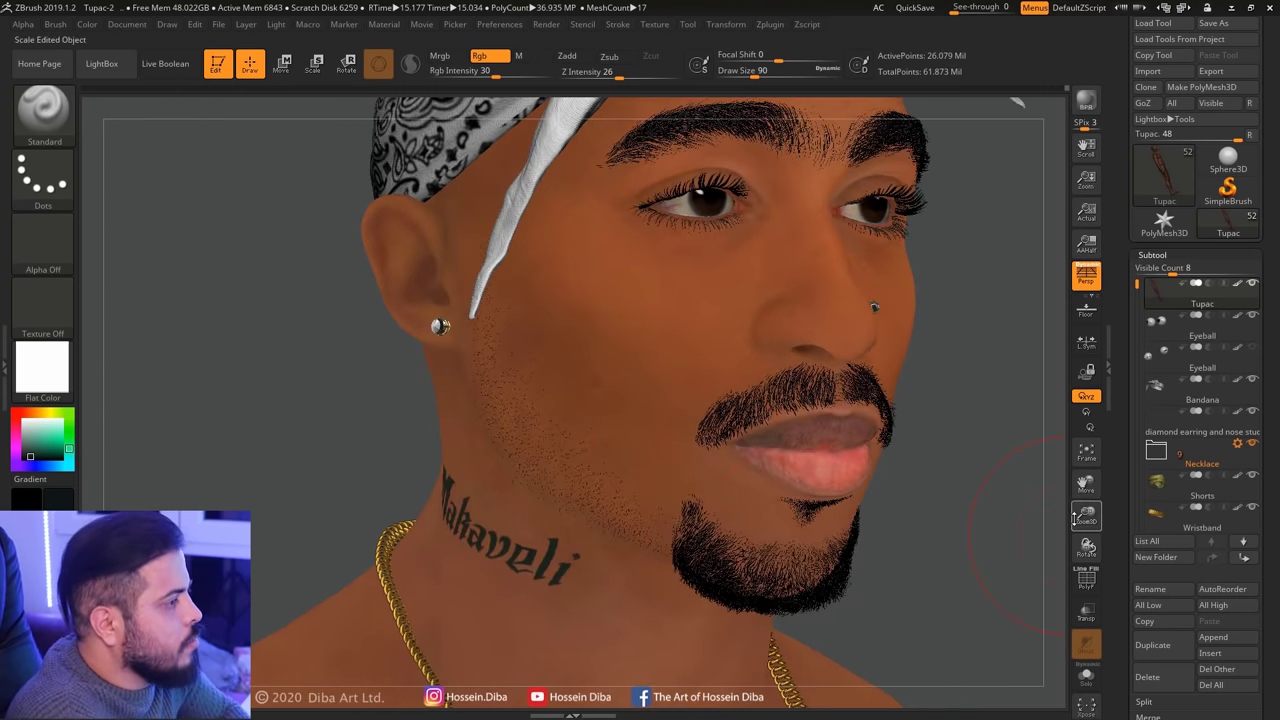
Load alpha (31) with a DragRect stroke, a dark red colour and a draw size of 49
{"action": "left_click_drag", "start_coordinate": [1086, 547], "coordinate": [1000, 520]}
{"action": "left_click", "coordinate": [43, 240]}
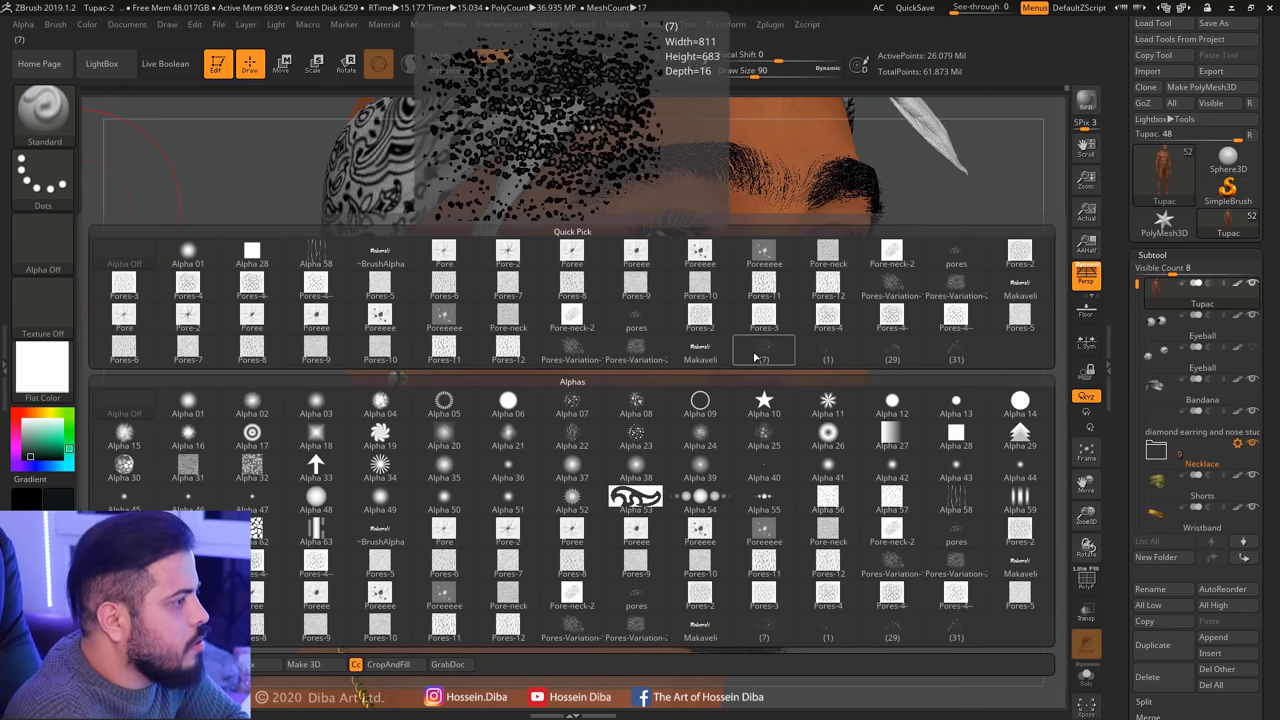
{"action": "left_click", "coordinate": [956, 350]}
{"action": "mouse_move", "coordinate": [1086, 515]}
{"action": "left_mouse_down"}
{"action": "mouse_move", "coordinate": [1072, 492]}
{"action": "mouse_move", "coordinate": [1070, 506]}
{"action": "left_mouse_up"}
{"action": "left_click", "coordinate": [25, 413]}
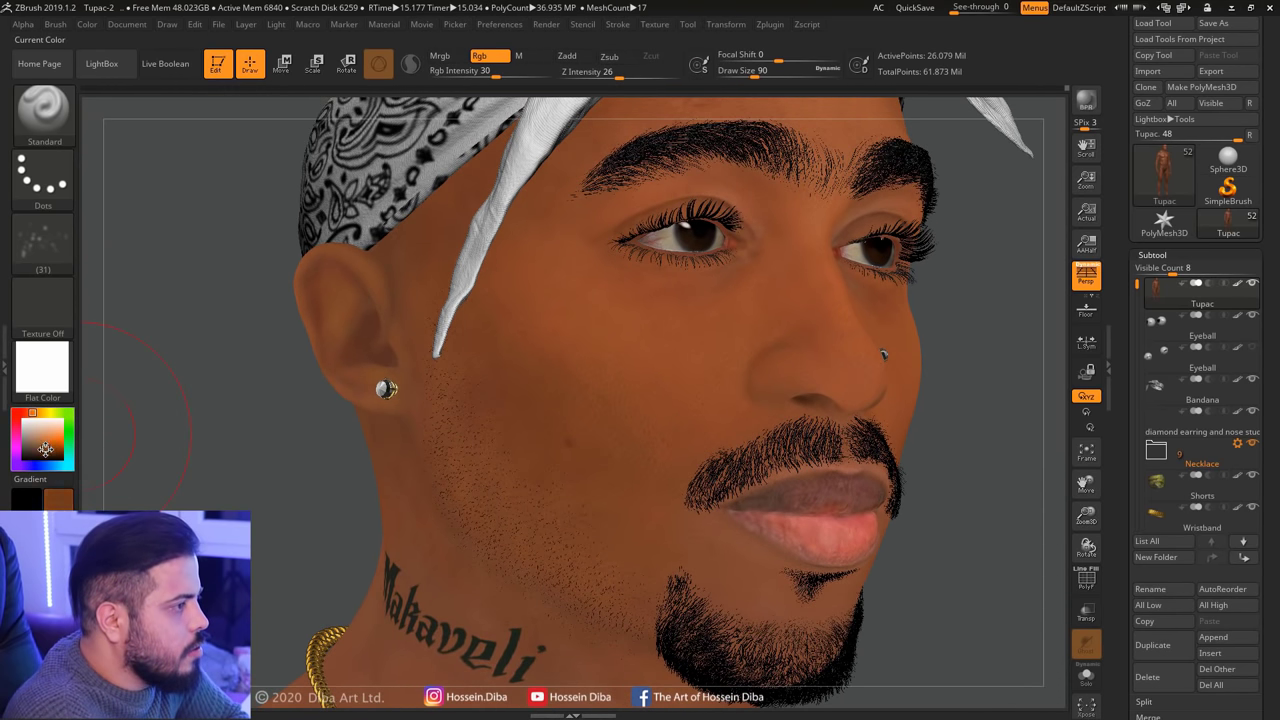
{"action": "left_click_drag", "start_coordinate": [753, 76], "coordinate": [744, 76]}
{"action": "left_click", "coordinate": [43, 175]}
{"action": "left_click", "coordinate": [150, 180]}
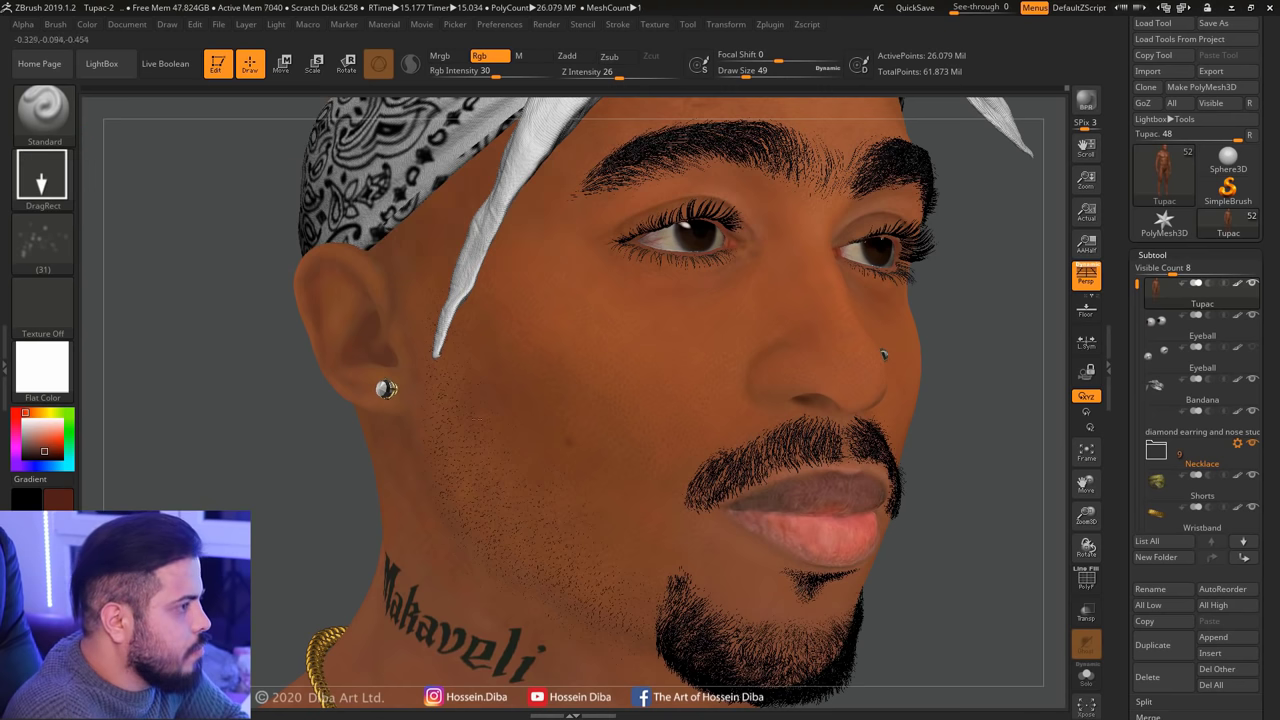
Stamp dark red blemishes on the cheek and forehead at Rgb intensity 58, reducing the draw size to 25
{"action": "left_click_drag", "start_coordinate": [495, 76], "coordinate": [504, 76]}
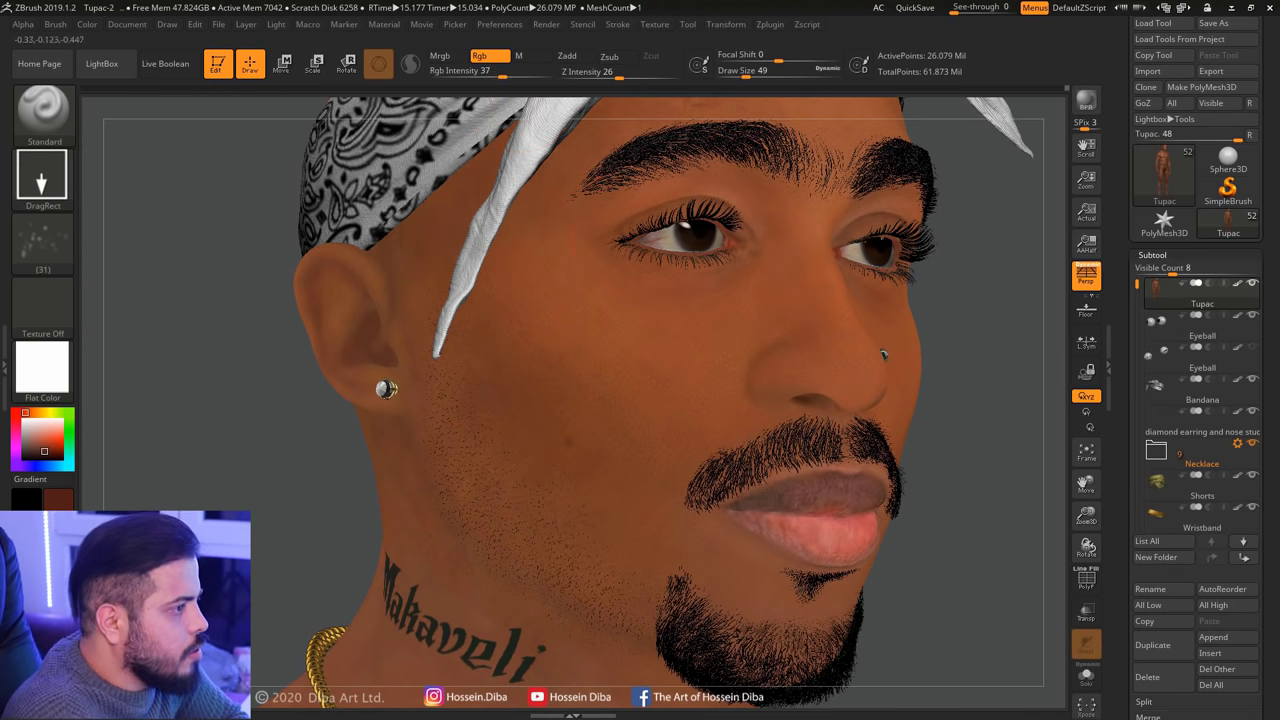
{"action": "left_click_drag", "start_coordinate": [997, 526], "coordinate": [566, 370]}
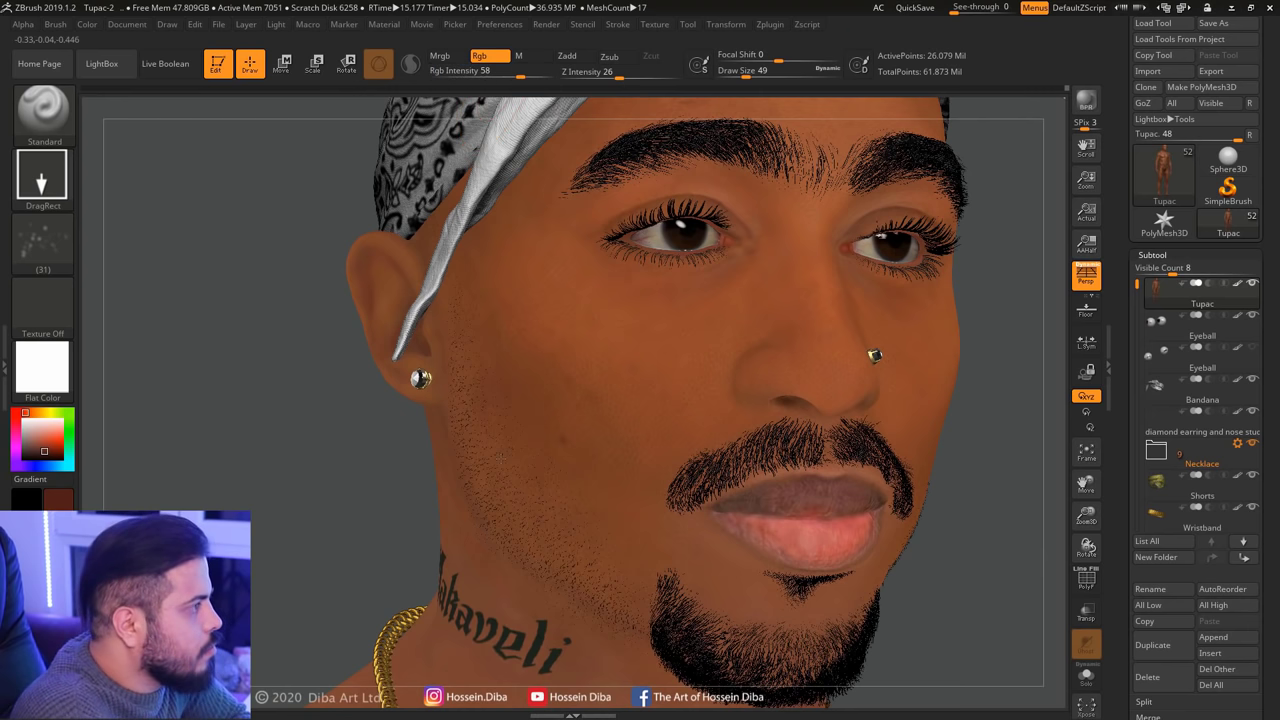
{"action": "left_click_drag", "start_coordinate": [936, 527], "coordinate": [851, 289]}
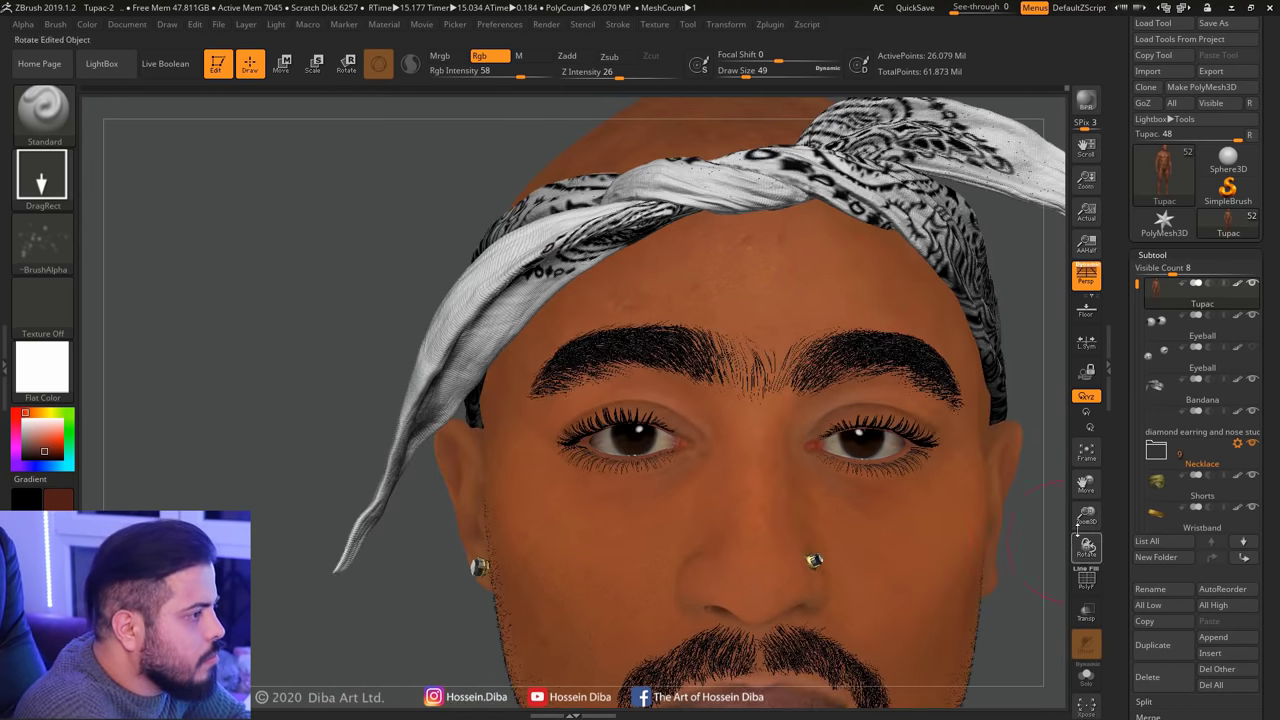
{"action": "left_click_drag", "start_coordinate": [1077, 522], "coordinate": [1080, 560]}
{"action": "left_click_drag", "start_coordinate": [900, 400], "coordinate": [760, 400]}
{"action": "left_click_drag", "start_coordinate": [1086, 515], "coordinate": [745, 398]}
{"action": "mouse_move", "coordinate": [980, 450]}
{"action": "left_mouse_down"}
{"action": "mouse_move", "coordinate": [1057, 500]}
{"action": "mouse_move", "coordinate": [770, 367]}
{"action": "left_mouse_up"}
{"action": "left_click_drag", "start_coordinate": [870, 526], "coordinate": [855, 500]}
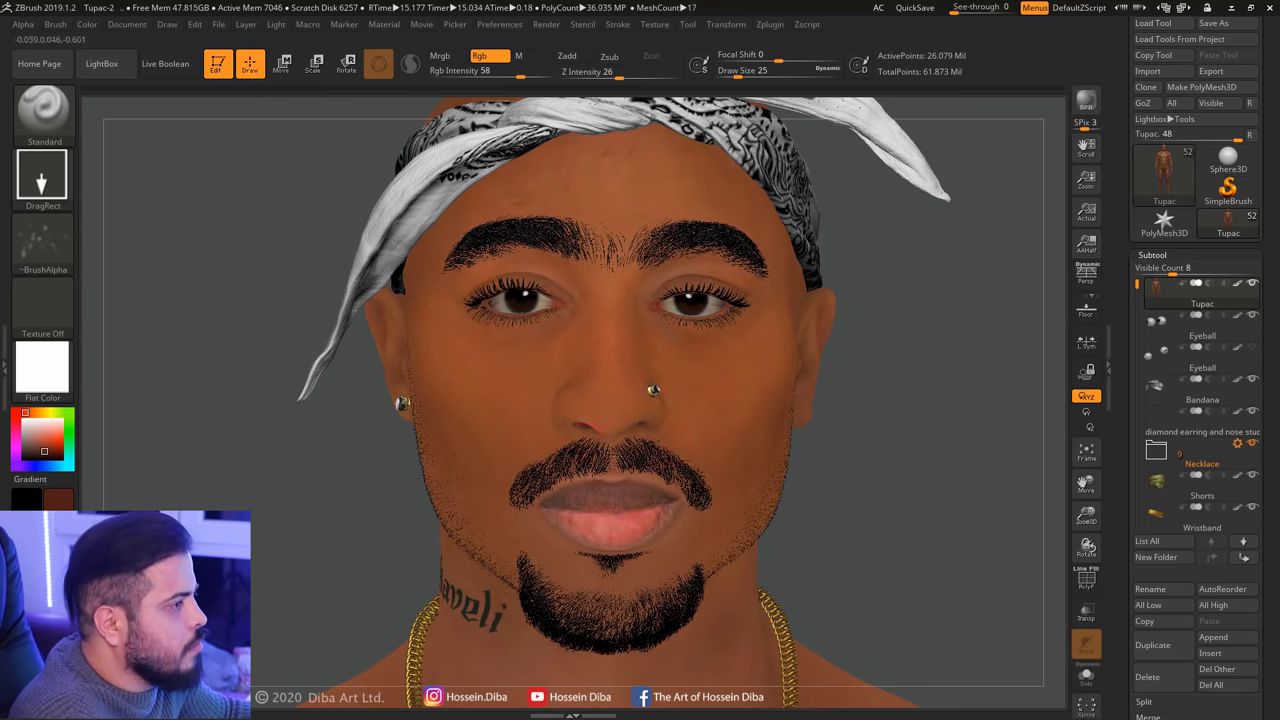
Switch to alpha (7) and stamp fine dark red skin detail over the cheek, jaw and side of the neck
{"action": "left_click_drag", "start_coordinate": [415, 537], "coordinate": [470, 530]}
{"action": "left_click_drag", "start_coordinate": [1055, 540], "coordinate": [820, 400]}
{"action": "key", "text": "alt+a"}
{"action": "left_click", "coordinate": [760, 350]}
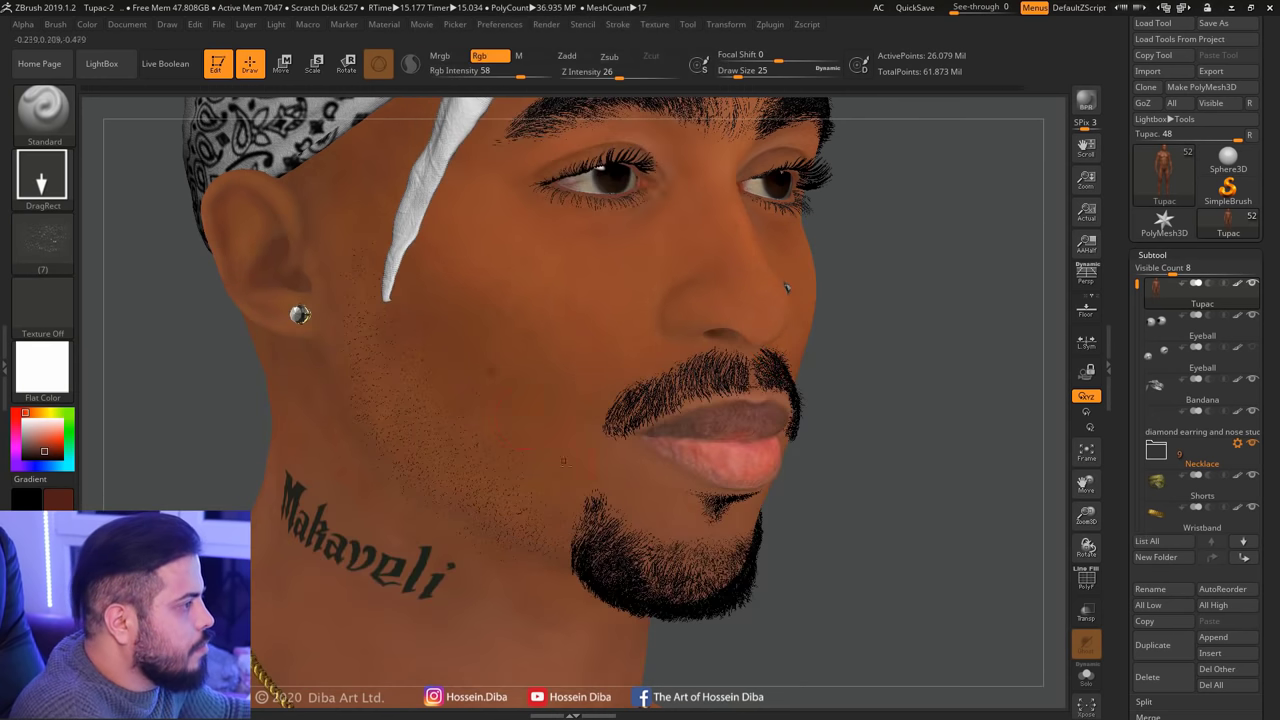
{"action": "left_click_drag", "start_coordinate": [825, 498], "coordinate": [332, 430]}
{"action": "left_click_drag", "start_coordinate": [1086, 484], "coordinate": [1266, 449]}
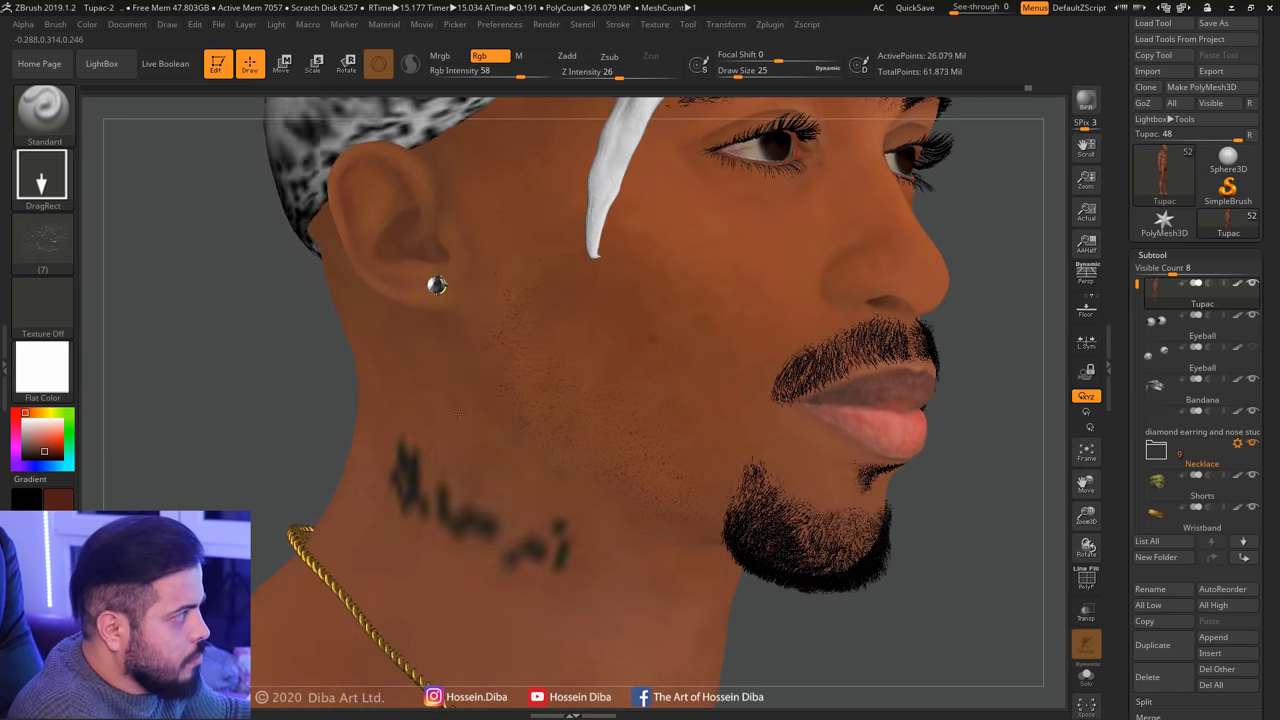
{"action": "right_click_drag", "start_coordinate": [416, 543], "coordinate": [623, 361]}
{"action": "left_click_drag", "start_coordinate": [251, 408], "coordinate": [313, 374]}
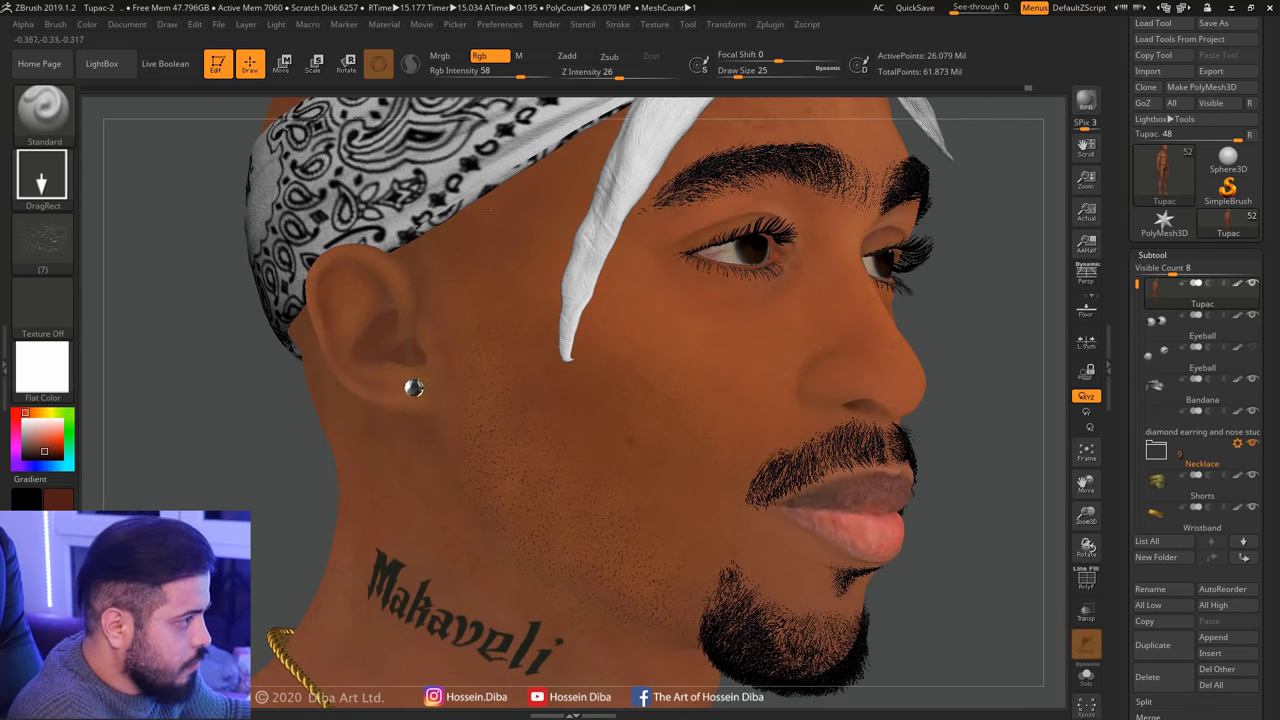
Continue stamping alpha (7) detail over the temple, forehead and the opposite side of the face
{"action": "right_click_drag", "start_coordinate": [489, 211], "coordinate": [594, 307]}
{"action": "left_click_drag", "start_coordinate": [1066, 517], "coordinate": [824, 410]}
{"action": "left_click_drag", "start_coordinate": [960, 470], "coordinate": [1086, 470]}
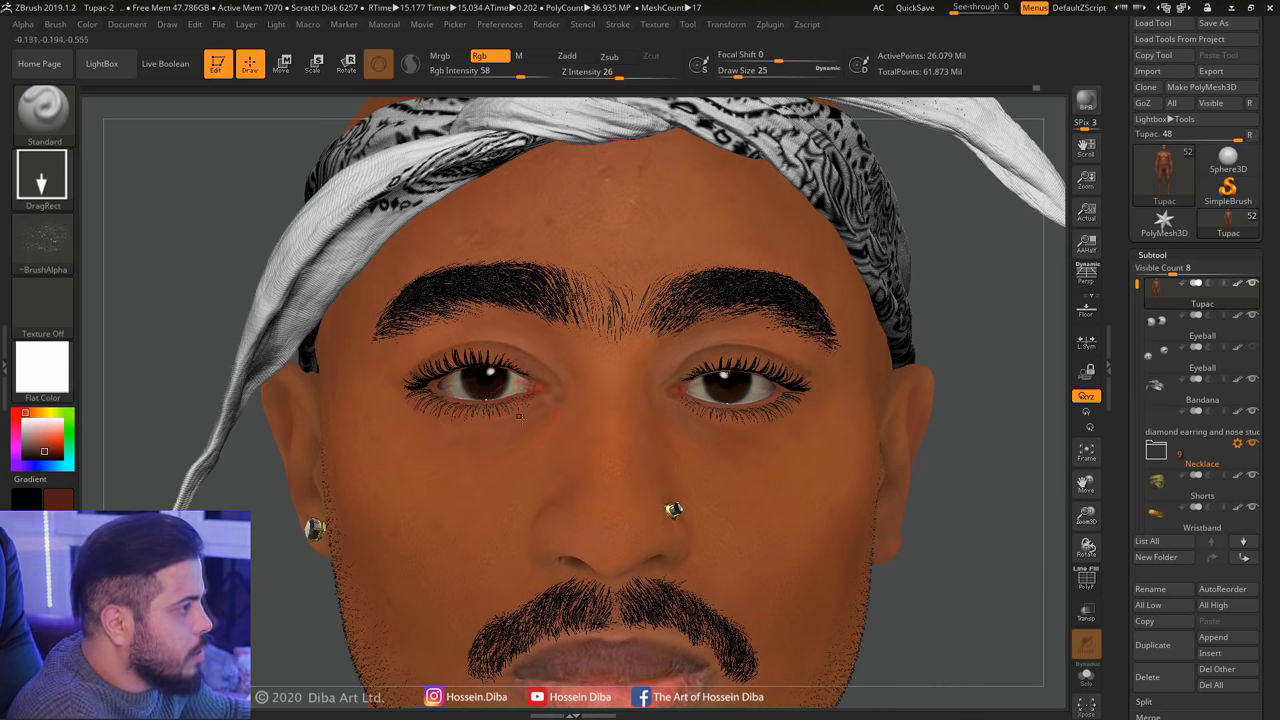
{"action": "right_click_drag", "start_coordinate": [632, 238], "coordinate": [768, 484]}
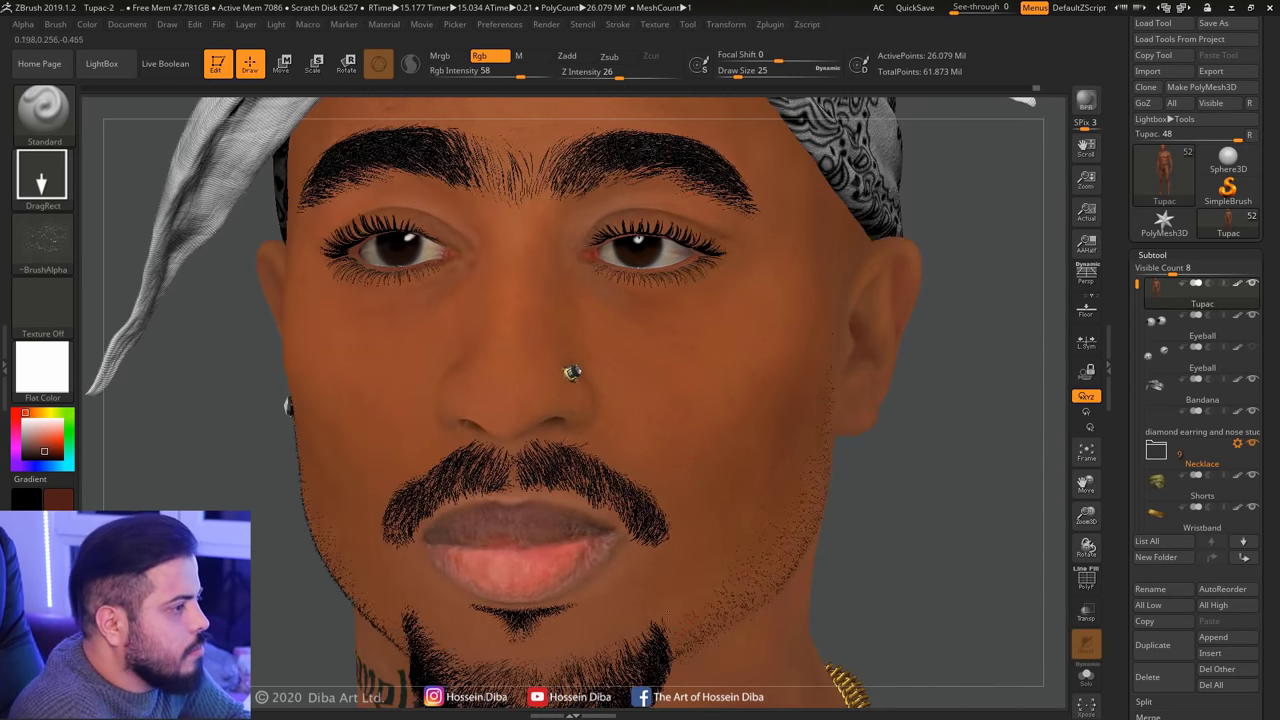
{"action": "left_click_drag", "start_coordinate": [1072, 494], "coordinate": [793, 350]}
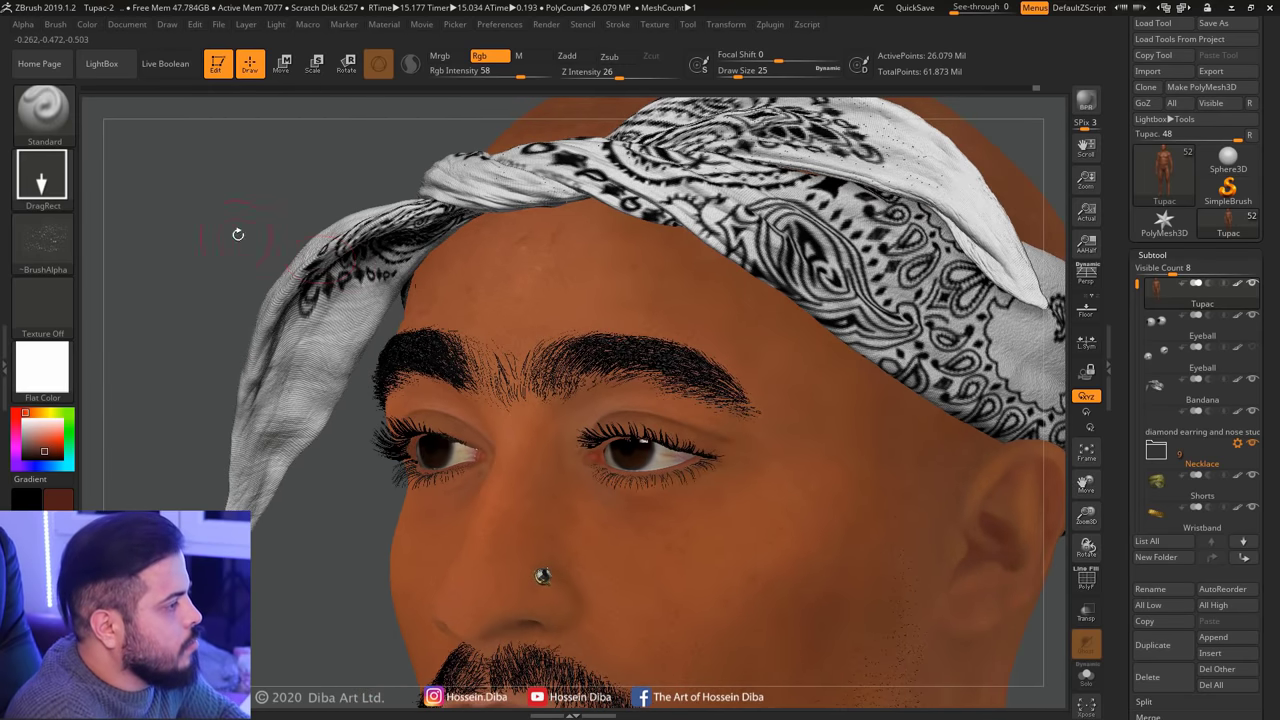
{"action": "left_click_drag", "start_coordinate": [238, 234], "coordinate": [651, 311]}
Choose alpha (1) with a slightly brighter red and stamp small spots across both sides of the face
{"action": "left_click", "coordinate": [42, 240]}
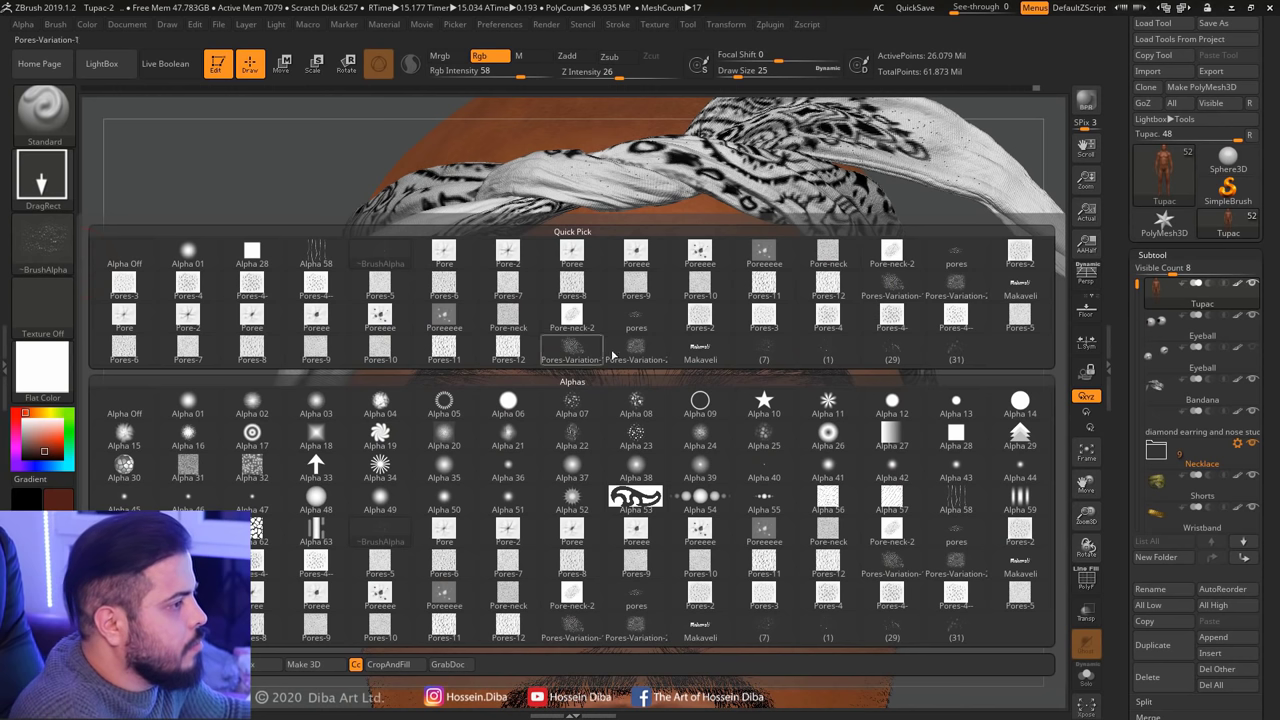
{"action": "left_click", "coordinate": [843, 356]}
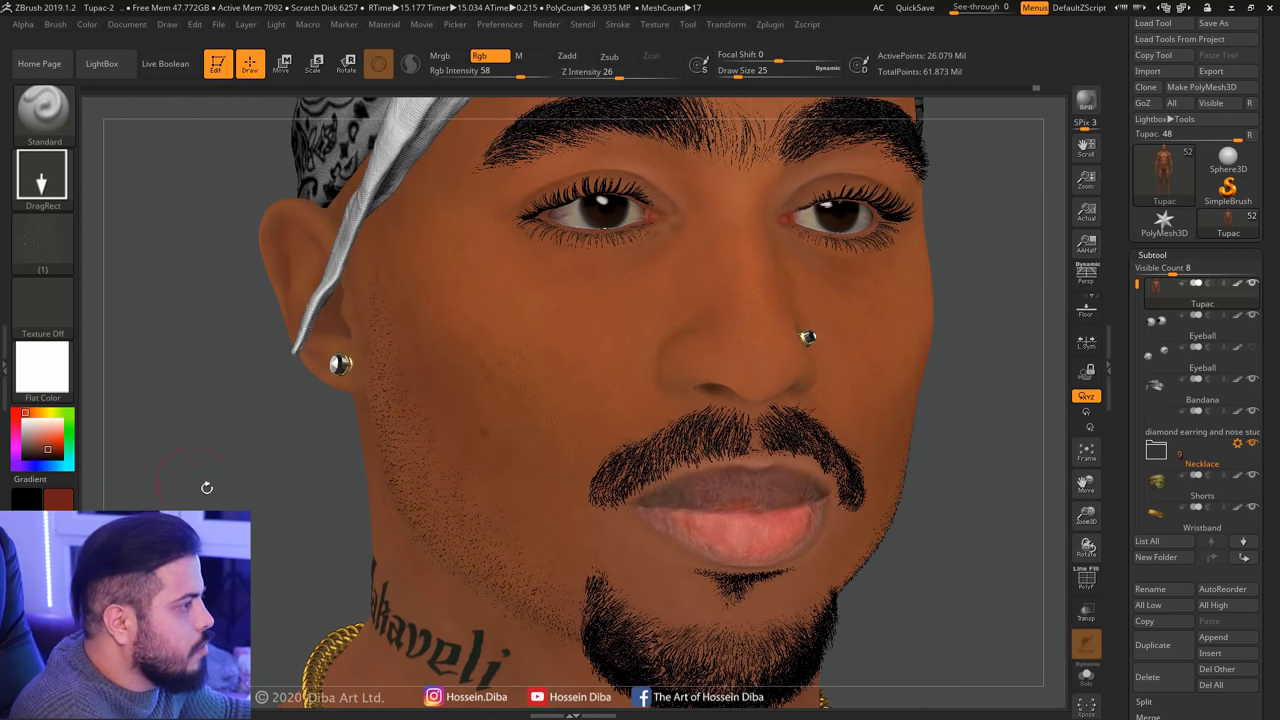
{"action": "left_click_drag", "start_coordinate": [206, 487], "coordinate": [930, 490]}
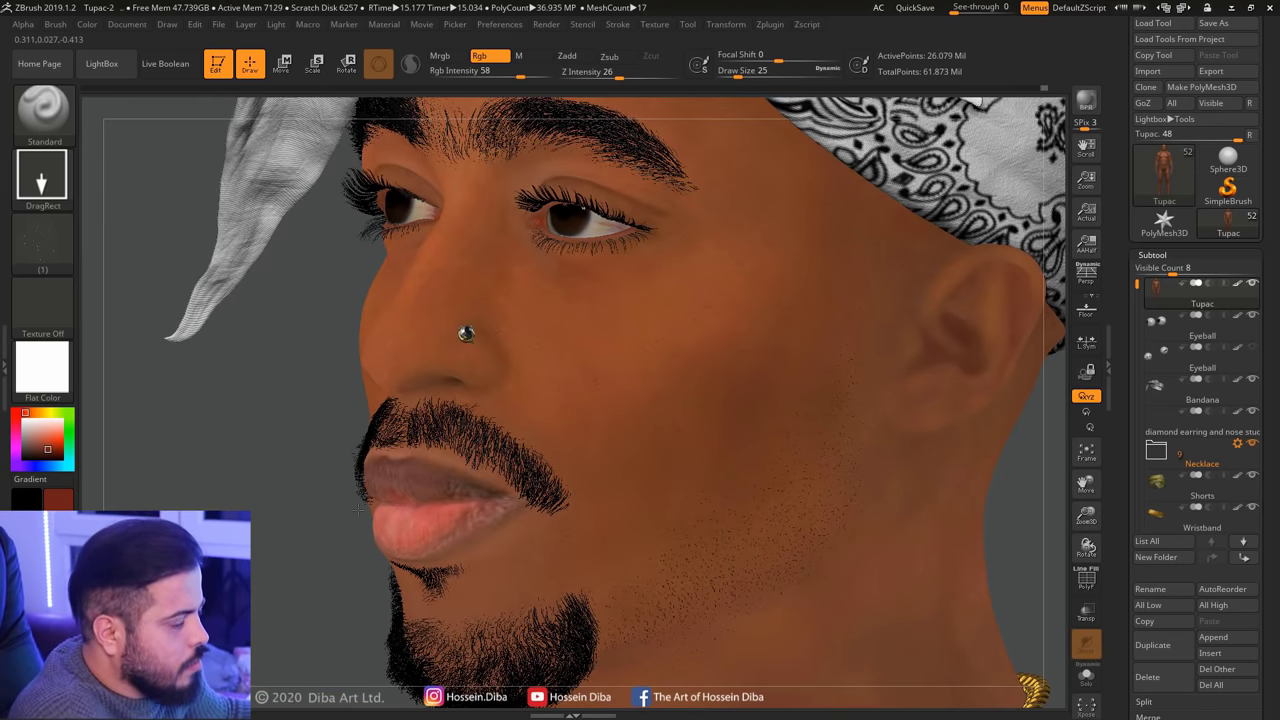
{"action": "left_click_drag", "start_coordinate": [230, 488], "coordinate": [633, 421]}
{"action": "left_click_drag", "start_coordinate": [1078, 505], "coordinate": [854, 497]}
{"action": "left_click_drag", "start_coordinate": [1063, 509], "coordinate": [183, 266]}
Stamp the Pores-Variation alpha in near-black red along the side of the scalp above the bandana at Rgb intensity 79
{"action": "left_click", "coordinate": [43, 240]}
{"action": "left_click", "coordinate": [633, 350]}
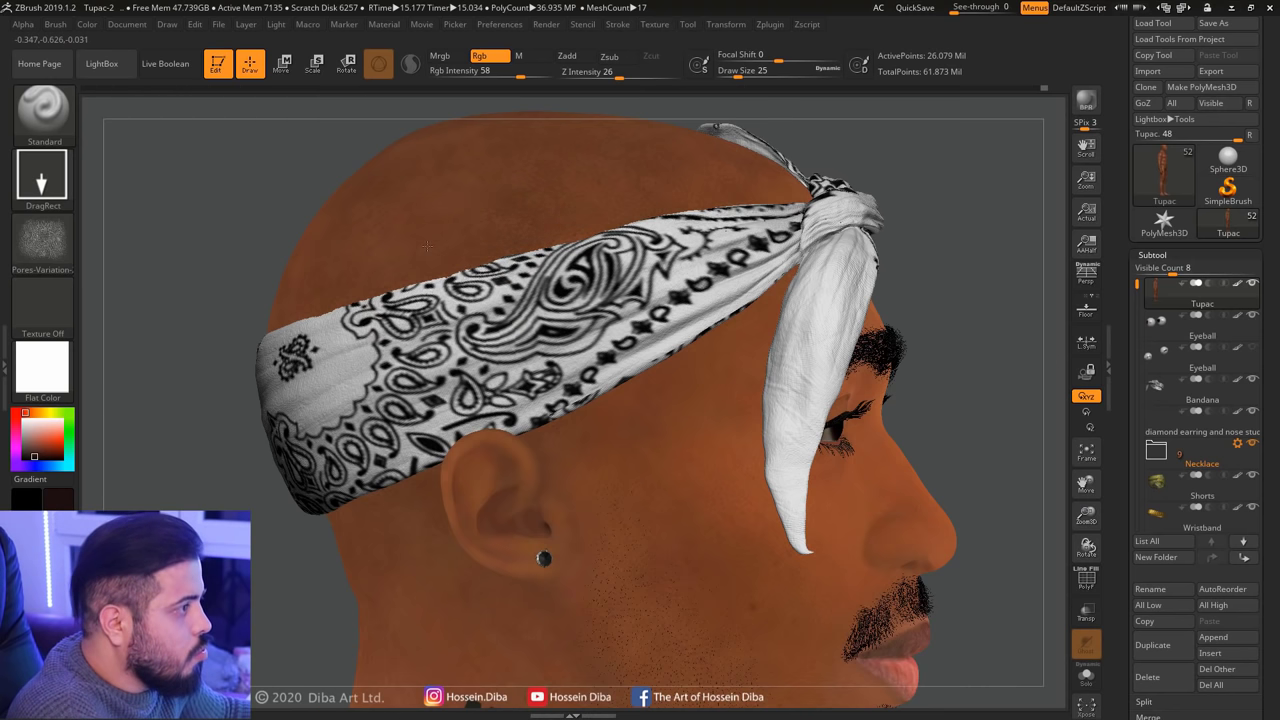
{"action": "type", "text": "i79"}
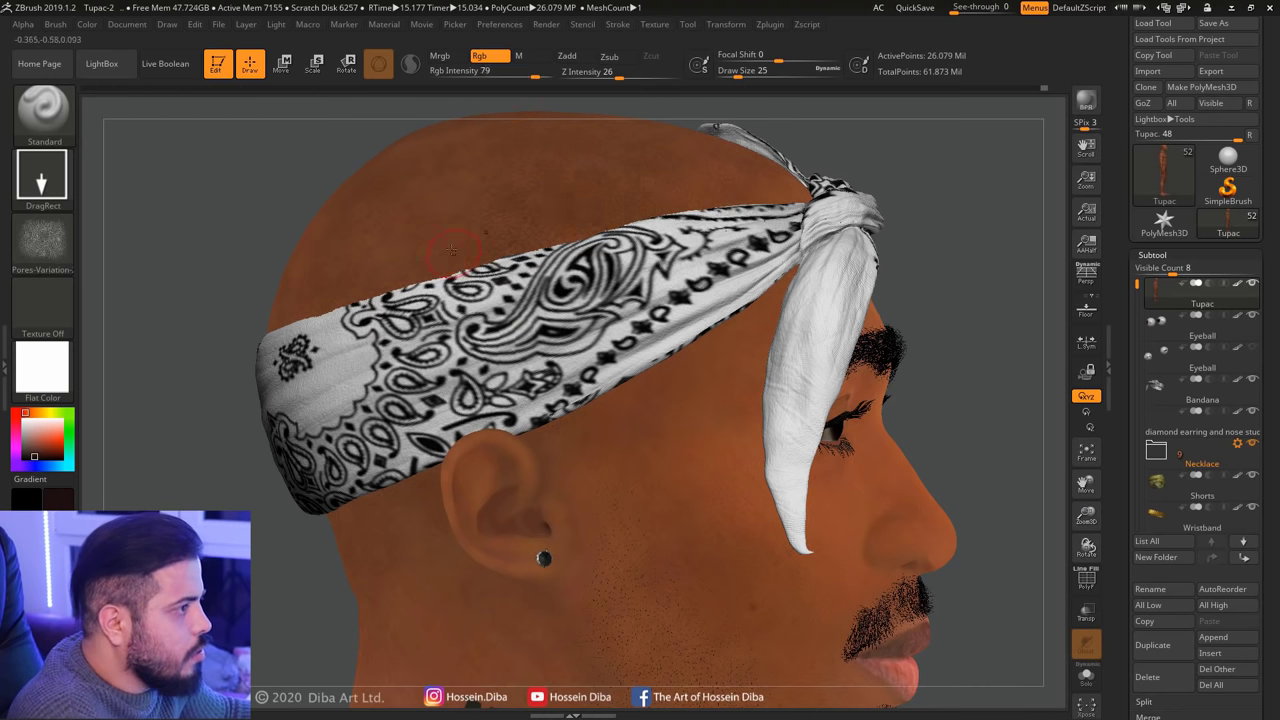
{"action": "left_click_drag", "start_coordinate": [203, 303], "coordinate": [617, 322]}
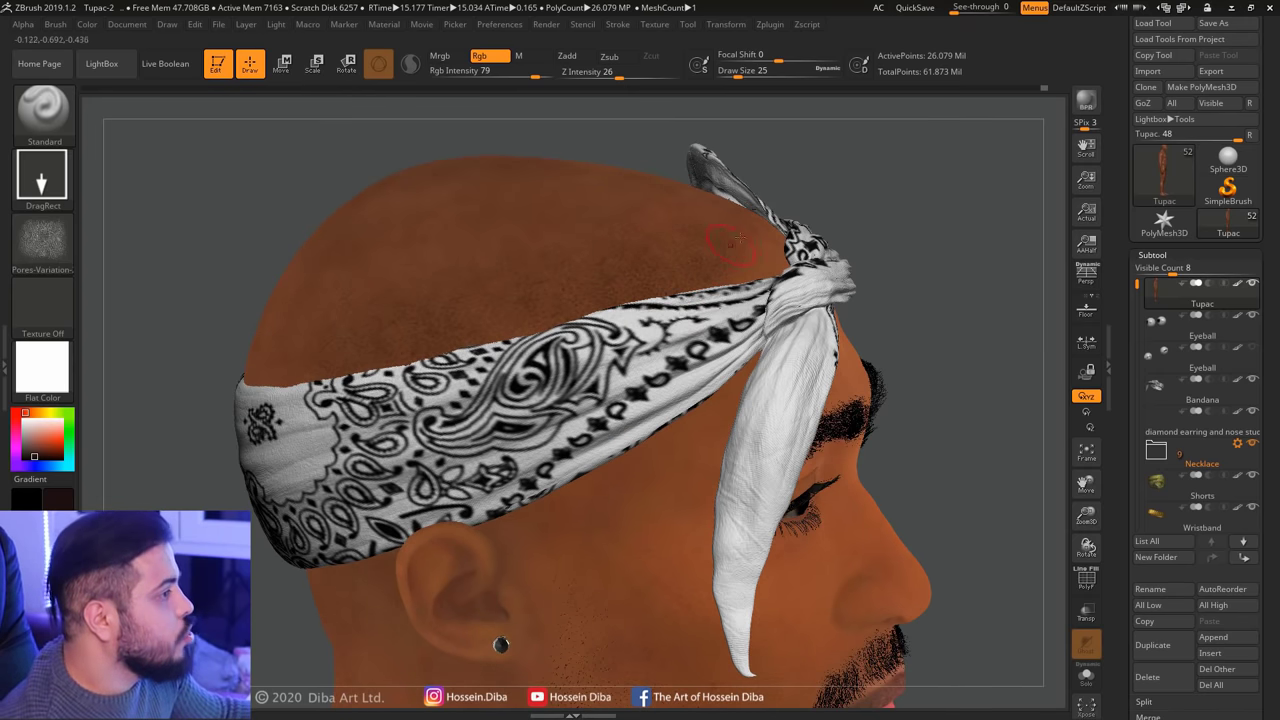
{"action": "left_click_drag", "start_coordinate": [252, 267], "coordinate": [528, 248]}
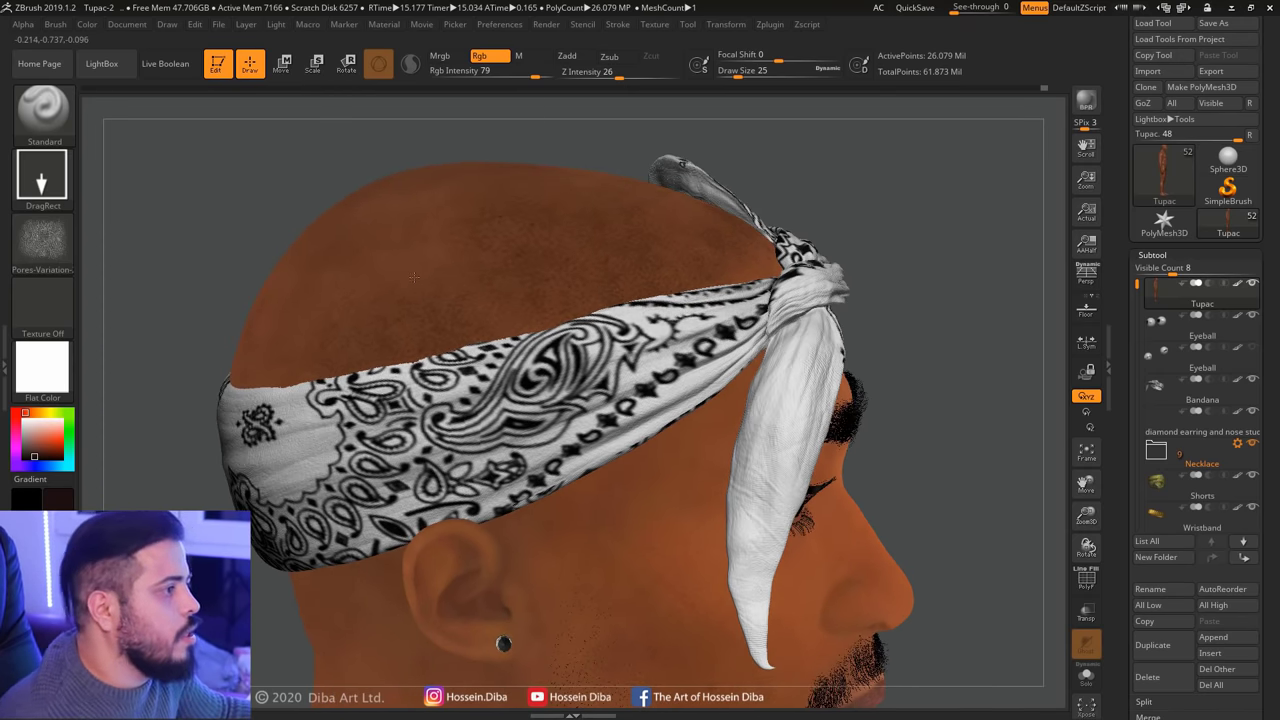
Stamp the near-black red Pores alpha over the back of the scalp above the bandana at Rgb intensity 79
{"action": "left_click_drag", "start_coordinate": [1000, 390], "coordinate": [417, 297]}
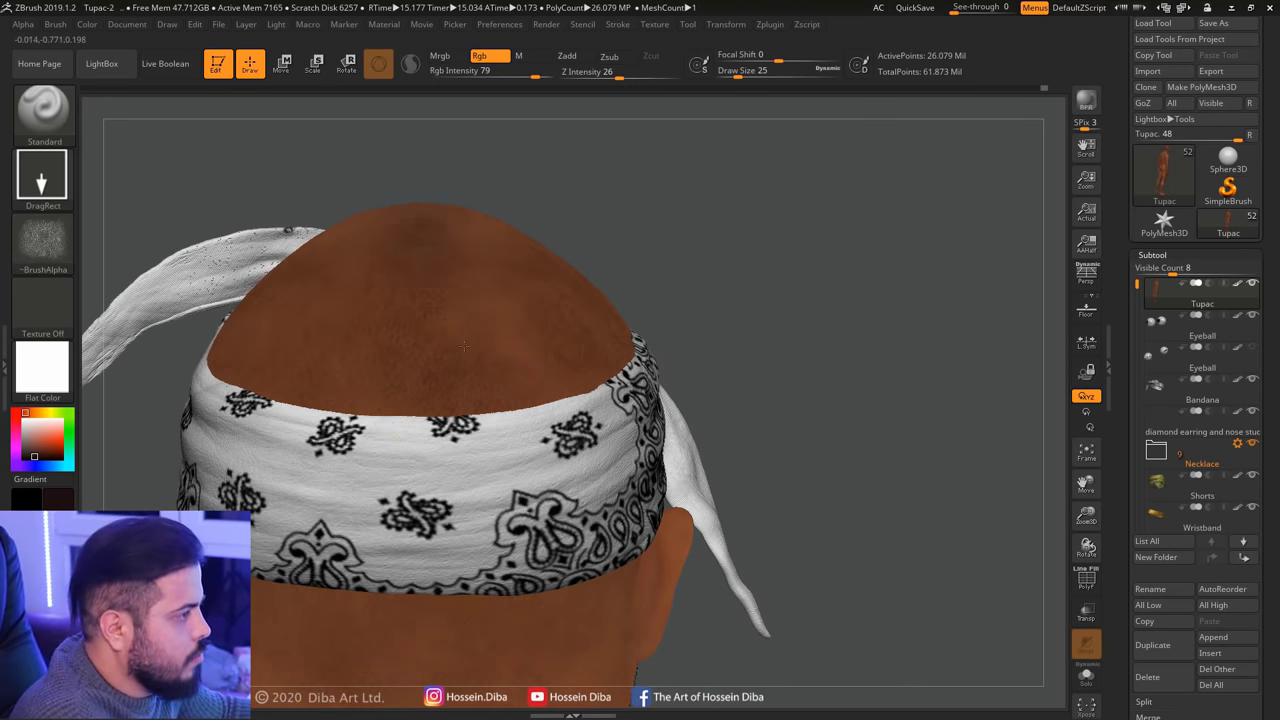
{"action": "mouse_move", "coordinate": [700, 285]}
{"action": "left_mouse_down"}
{"action": "mouse_move", "coordinate": [685, 636]}
{"action": "mouse_move", "coordinate": [685, 305]}
{"action": "left_mouse_up"}
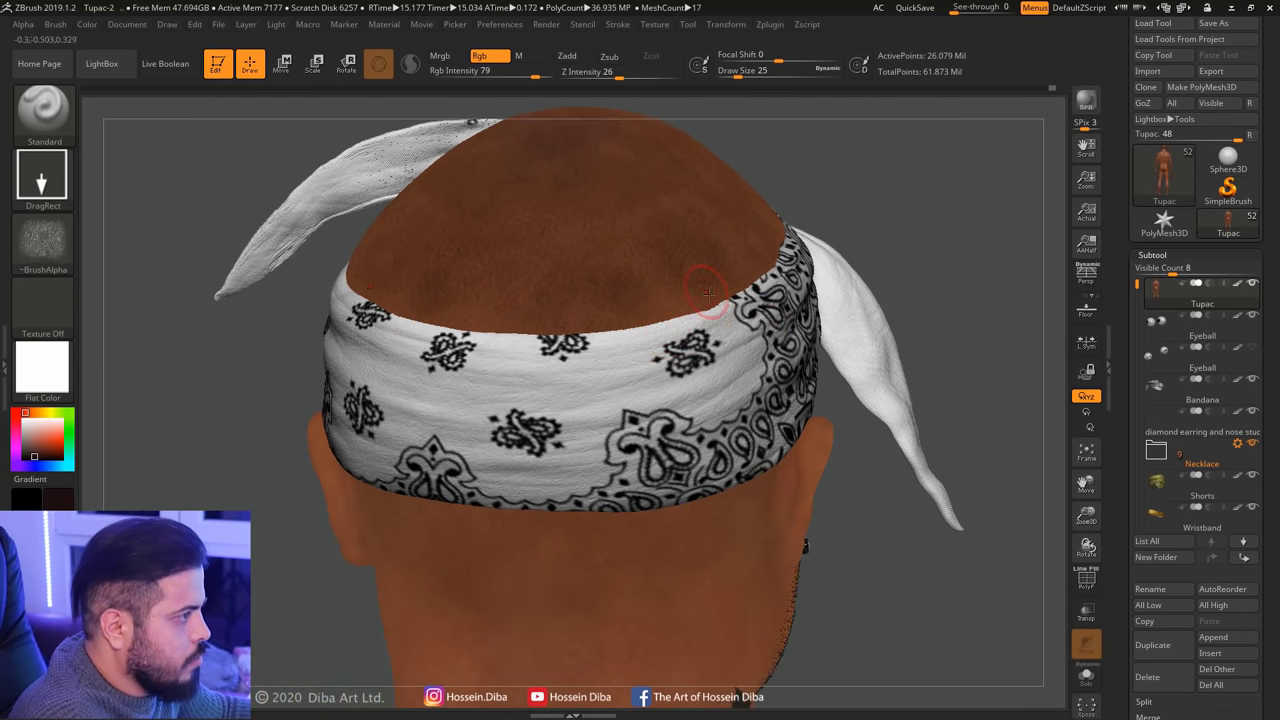
{"action": "key", "text": "ctrl"}
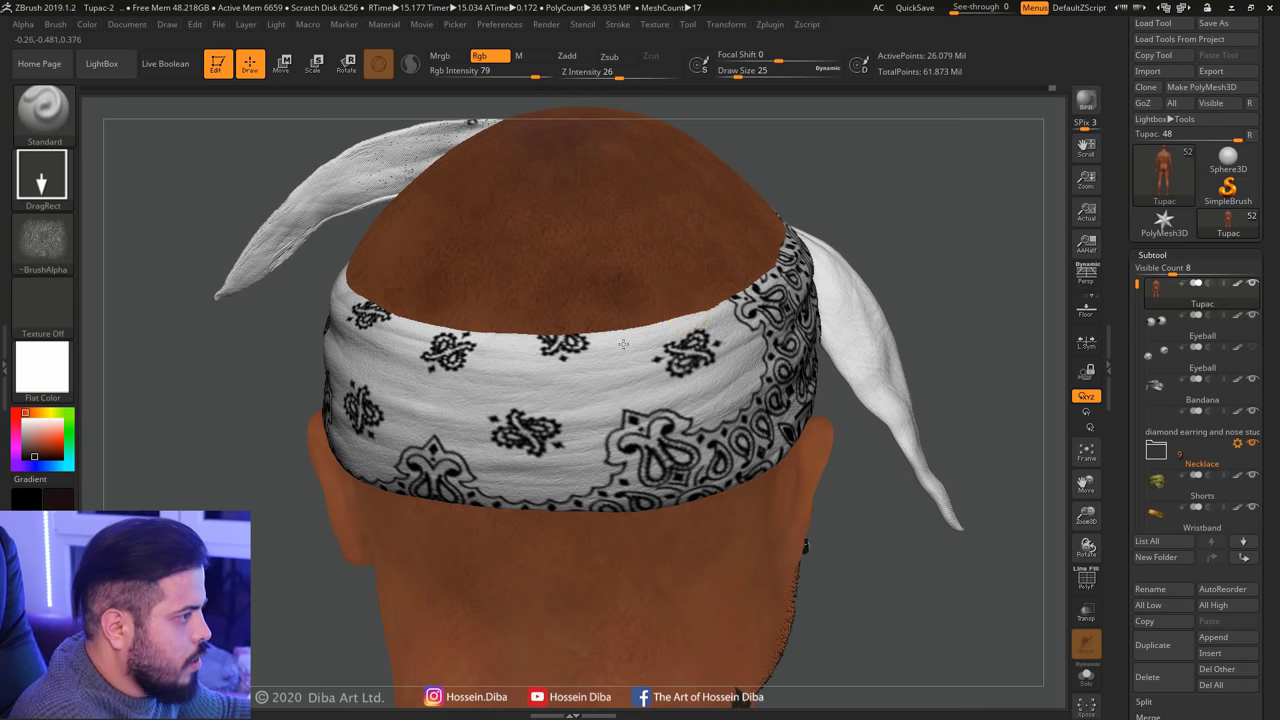
Stamp faint pore stubble along the nape hairline beneath the bandana, reducing Rgb intensity to 41
{"action": "left_click_drag", "start_coordinate": [393, 261], "coordinate": [590, 410]}
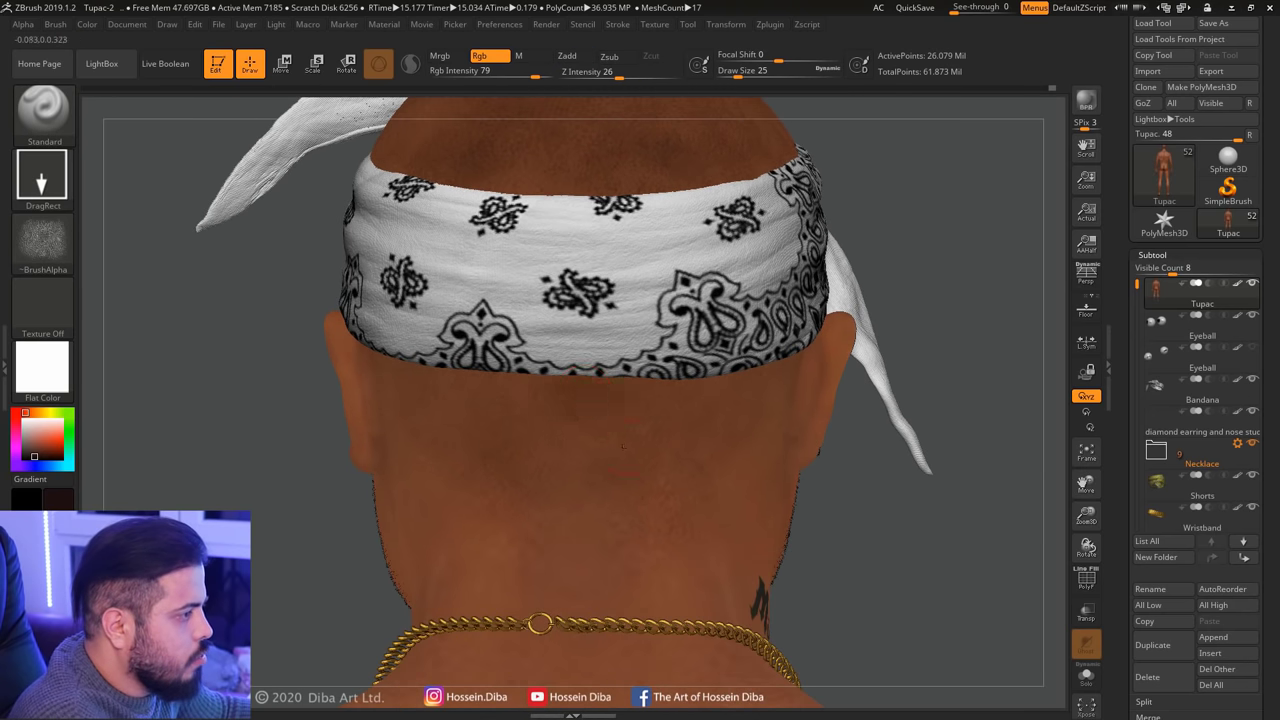
{"action": "left_click_drag", "start_coordinate": [885, 530], "coordinate": [526, 481]}
{"action": "left_click_drag", "start_coordinate": [289, 420], "coordinate": [505, 76]}
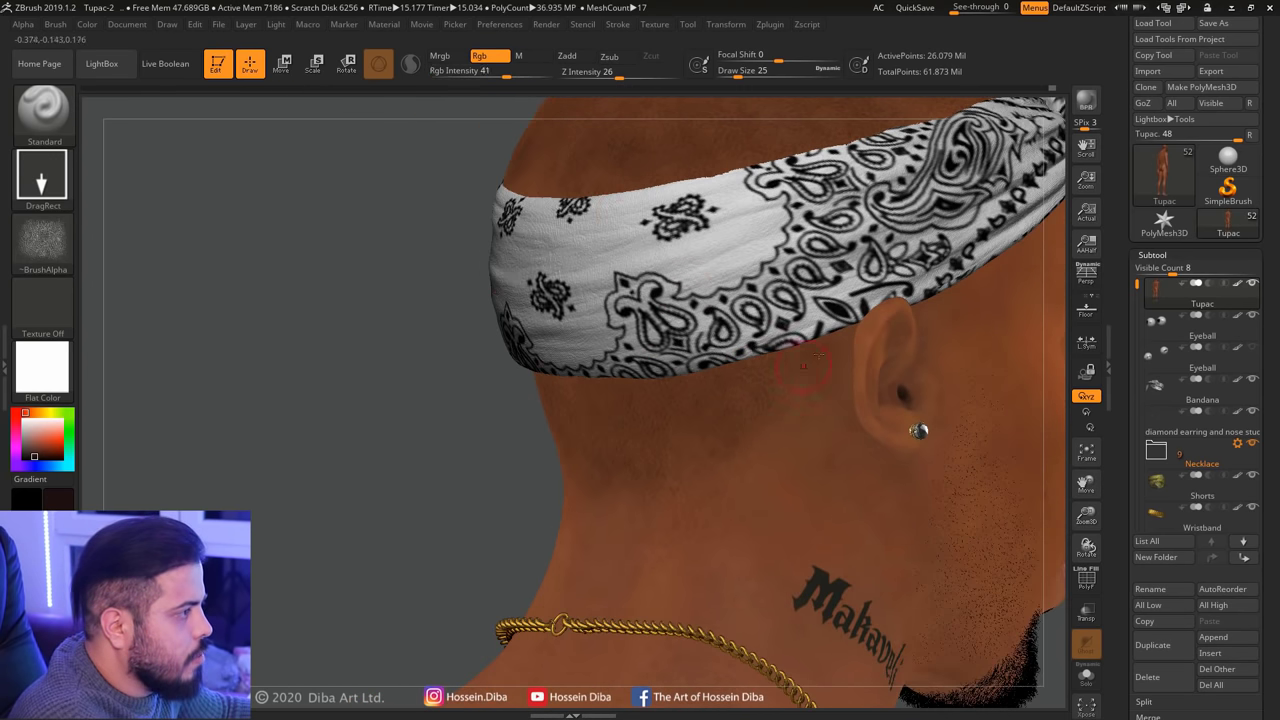
{"action": "left_click_drag", "start_coordinate": [710, 486], "coordinate": [427, 459]}
{"action": "key", "text": "ctrl"}
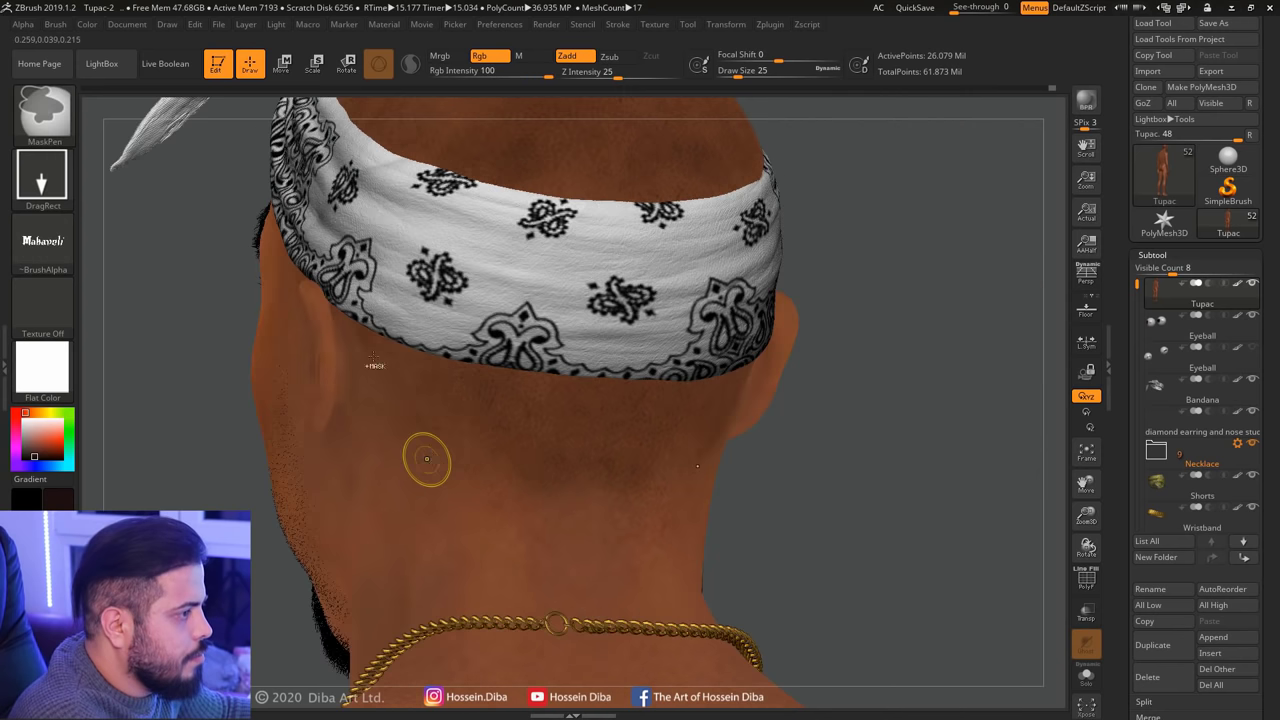
Stamp the pores alpha in a lighter dark brown over the neck, throat and cheek at Rgb intensity 35
{"action": "mouse_move", "coordinate": [866, 520]}
{"action": "left_mouse_down"}
{"action": "mouse_move", "coordinate": [1000, 500]}
{"action": "mouse_move", "coordinate": [1086, 515]}
{"action": "left_mouse_up"}
{"action": "left_click_drag", "start_coordinate": [849, 430], "coordinate": [630, 408]}
{"action": "left_click_drag", "start_coordinate": [380, 380], "coordinate": [490, 462]}
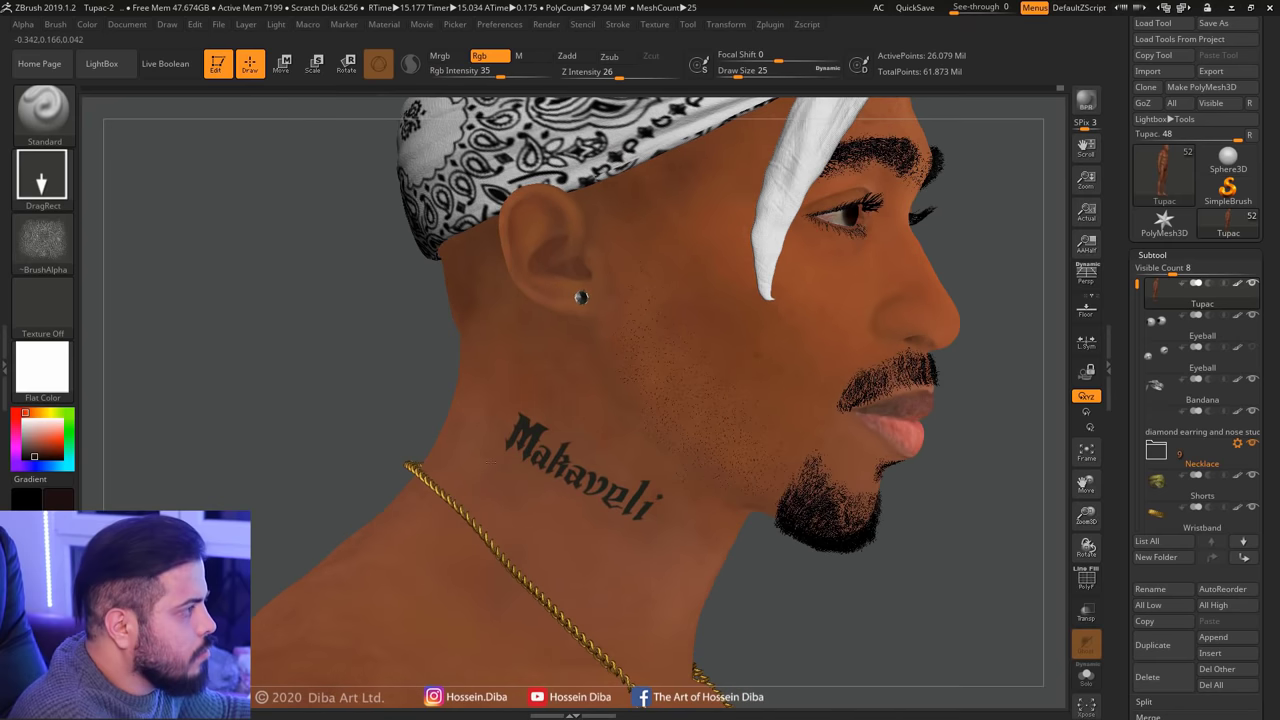
{"action": "left_click", "coordinate": [39, 452]}
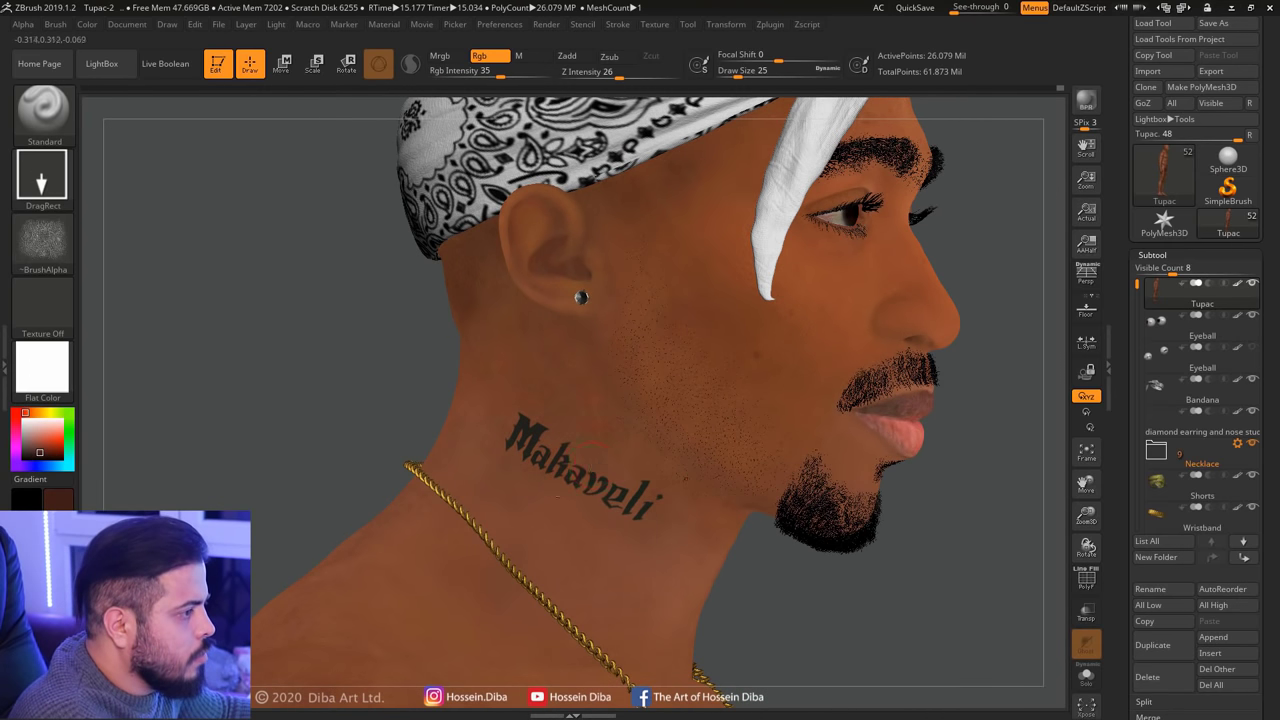
{"action": "left_click_drag", "start_coordinate": [381, 402], "coordinate": [1040, 455]}
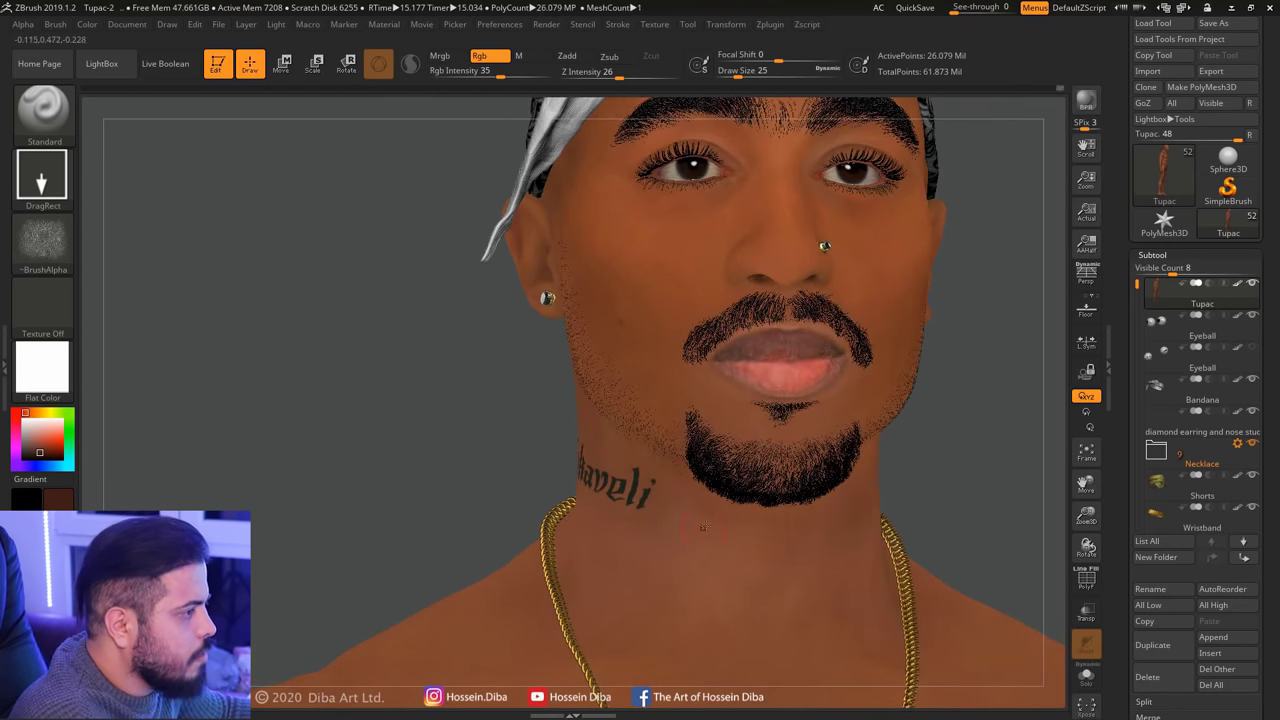
{"action": "left_click_drag", "start_coordinate": [637, 520], "coordinate": [700, 378]}
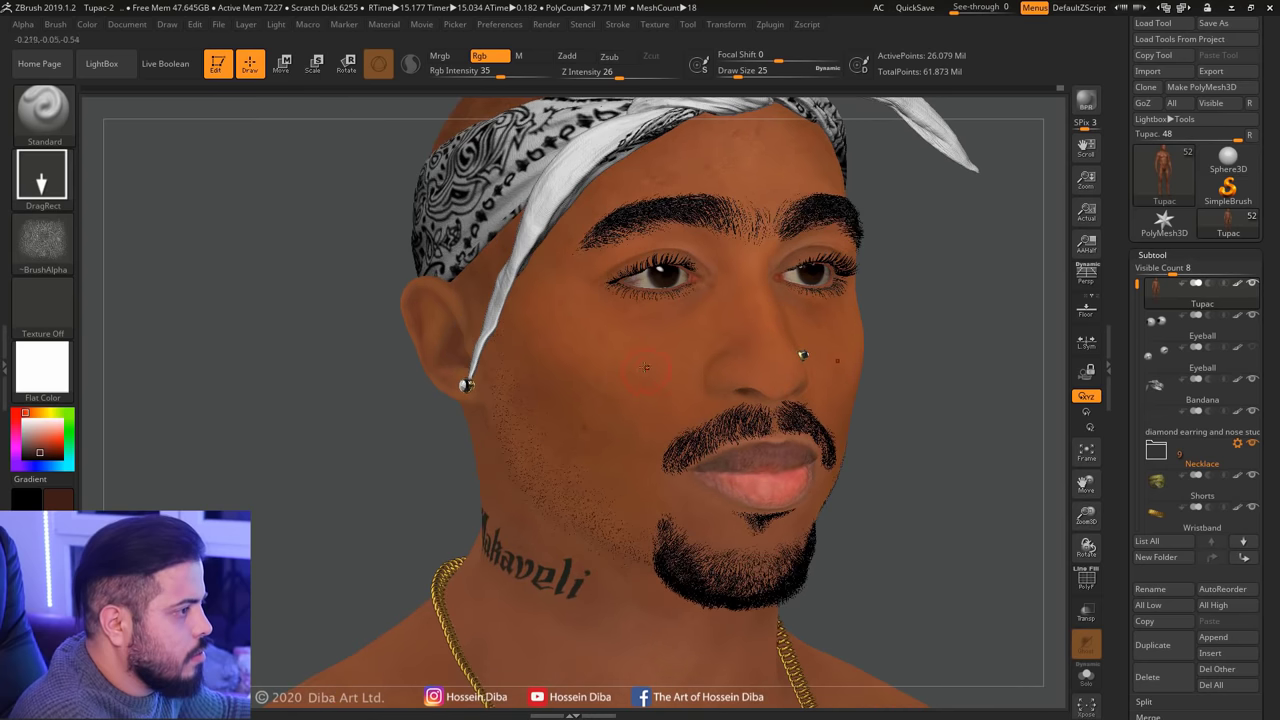
{"action": "left_click_drag", "start_coordinate": [950, 481], "coordinate": [964, 462]}
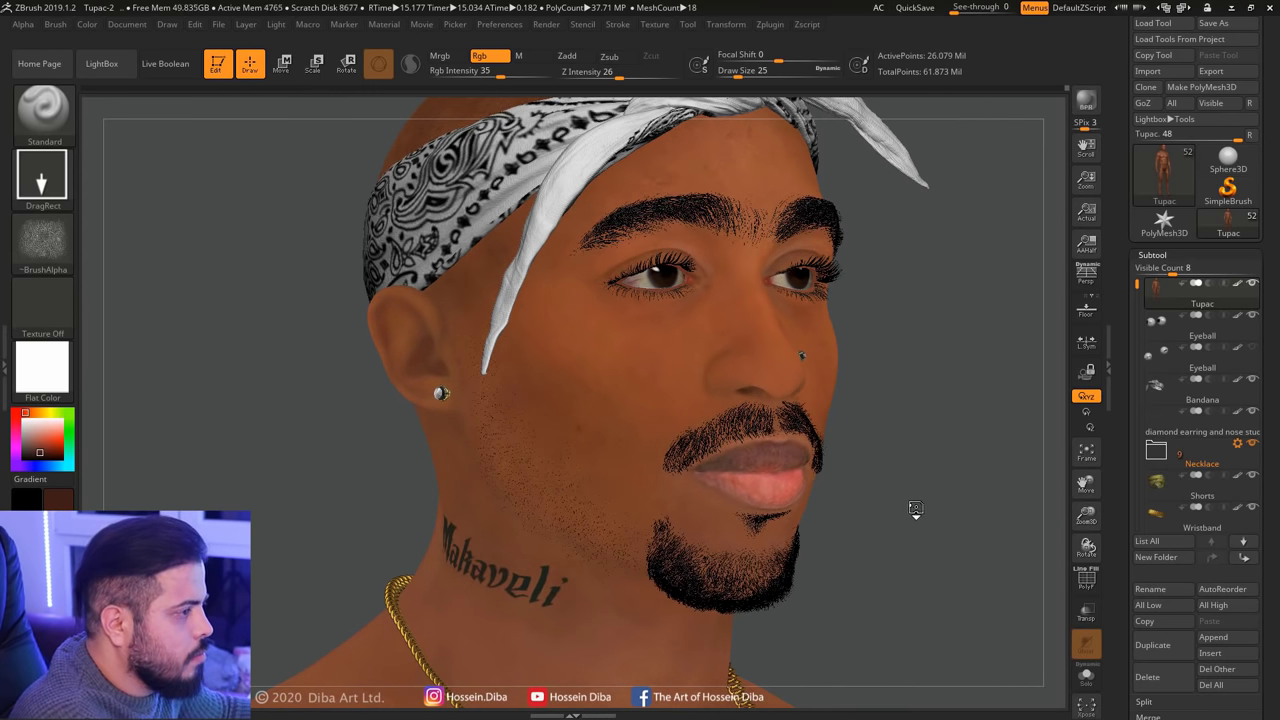
Continue stamping the dark brown pores alpha across the upper chest and shoulders
{"action": "left_click_drag", "start_coordinate": [915, 510], "coordinate": [1012, 509]}
{"action": "left_click_drag", "start_coordinate": [1085, 485], "coordinate": [1085, 330]}
{"action": "left_click_drag", "start_coordinate": [700, 450], "coordinate": [640, 450]}
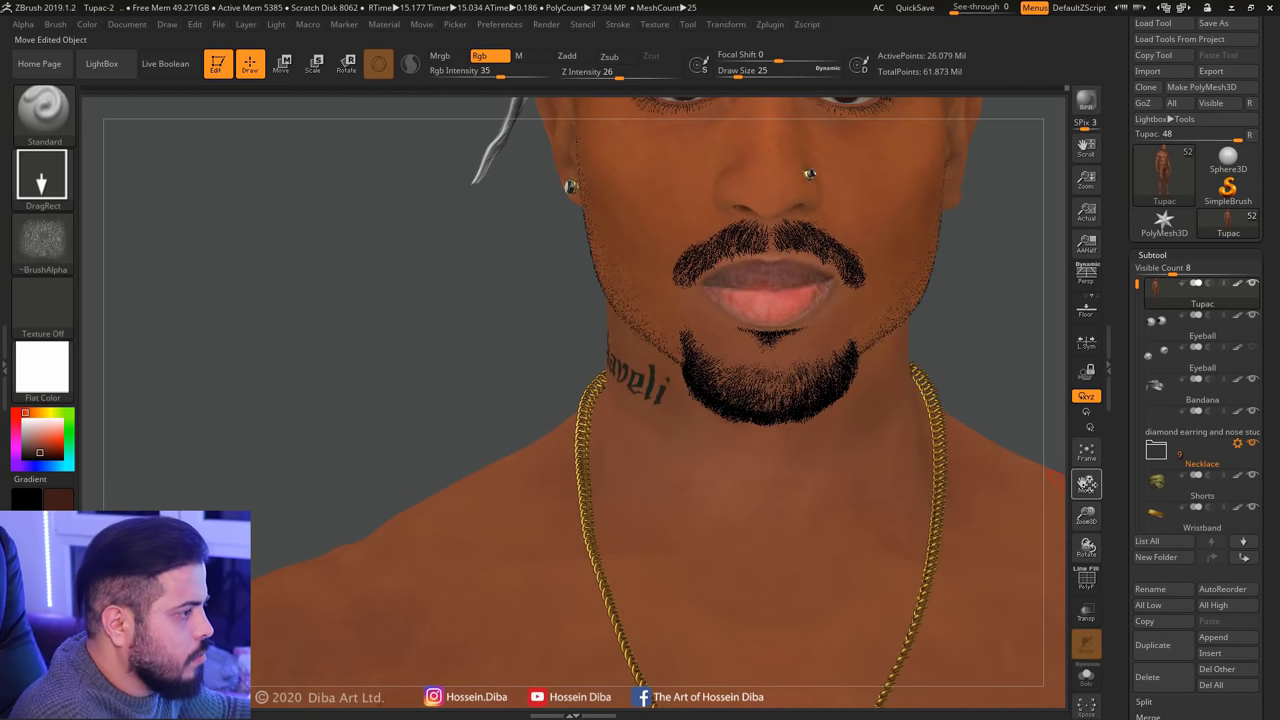
{"action": "left_click_drag", "start_coordinate": [651, 600], "coordinate": [651, 467], "text": "alt"}
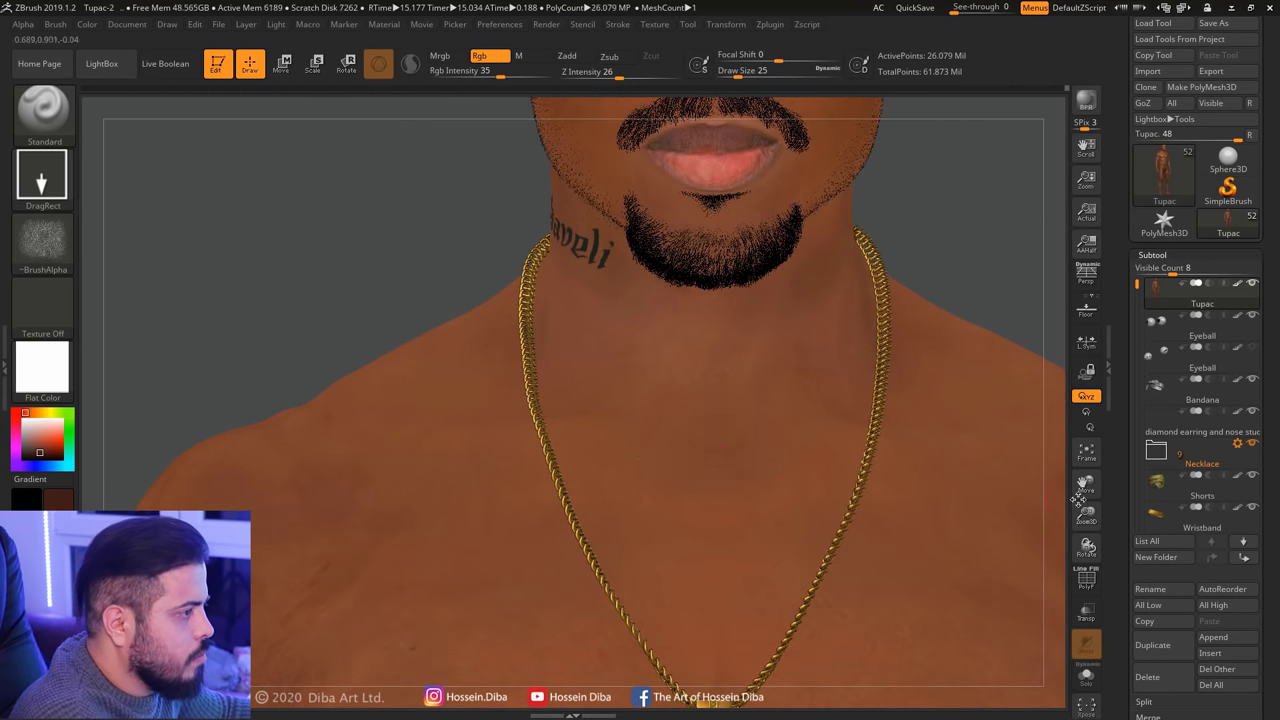
{"action": "left_click_drag", "start_coordinate": [1086, 483], "coordinate": [600, 450]}
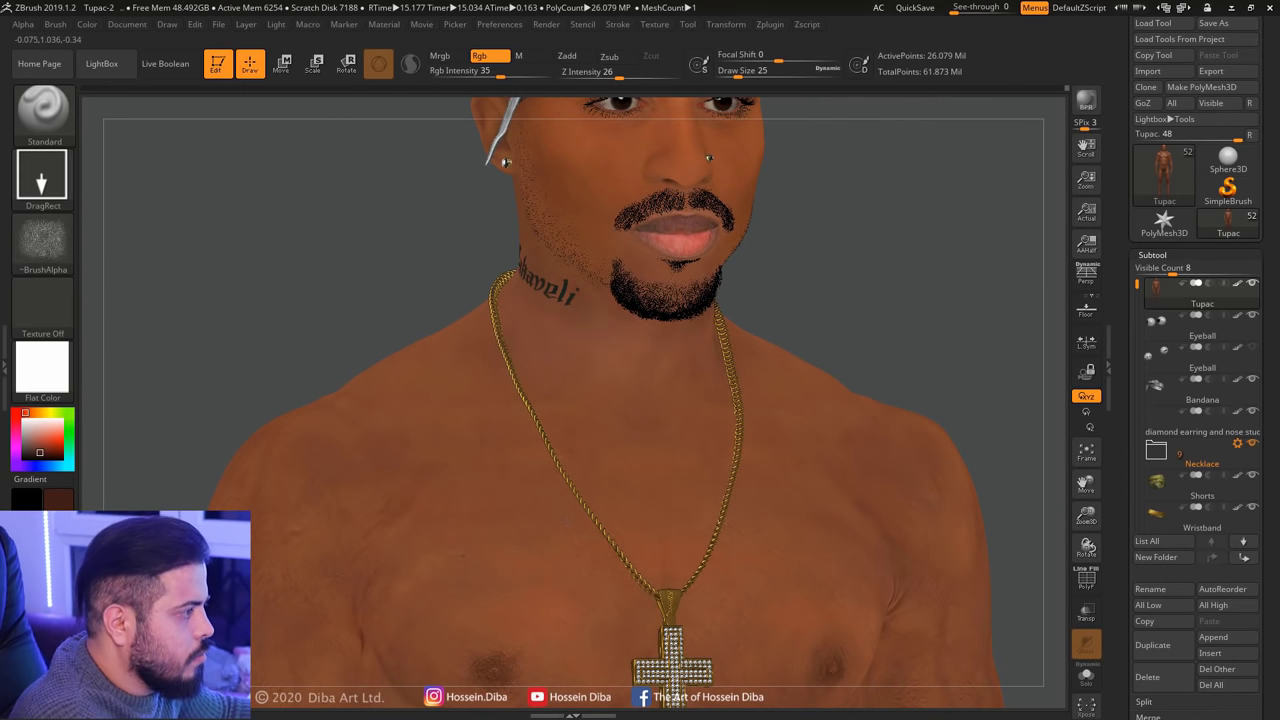
Switch to the Dots stroke with no alpha and Draw Size 87, and blend mid-brown skin tone over the chest and shoulders
{"action": "left_click", "coordinate": [41, 175]}
{"action": "left_click", "coordinate": [120, 190]}
{"action": "type", "text": "s87"}
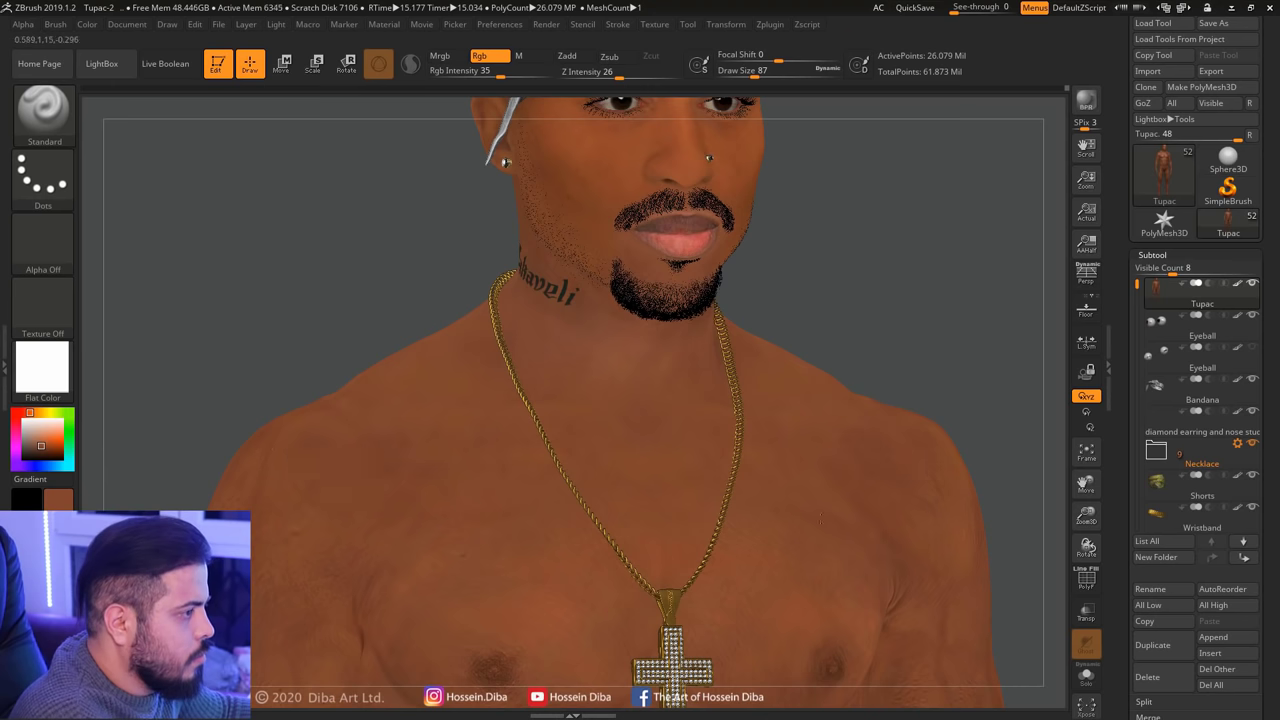
{"action": "left_click_drag", "start_coordinate": [294, 334], "coordinate": [597, 548]}
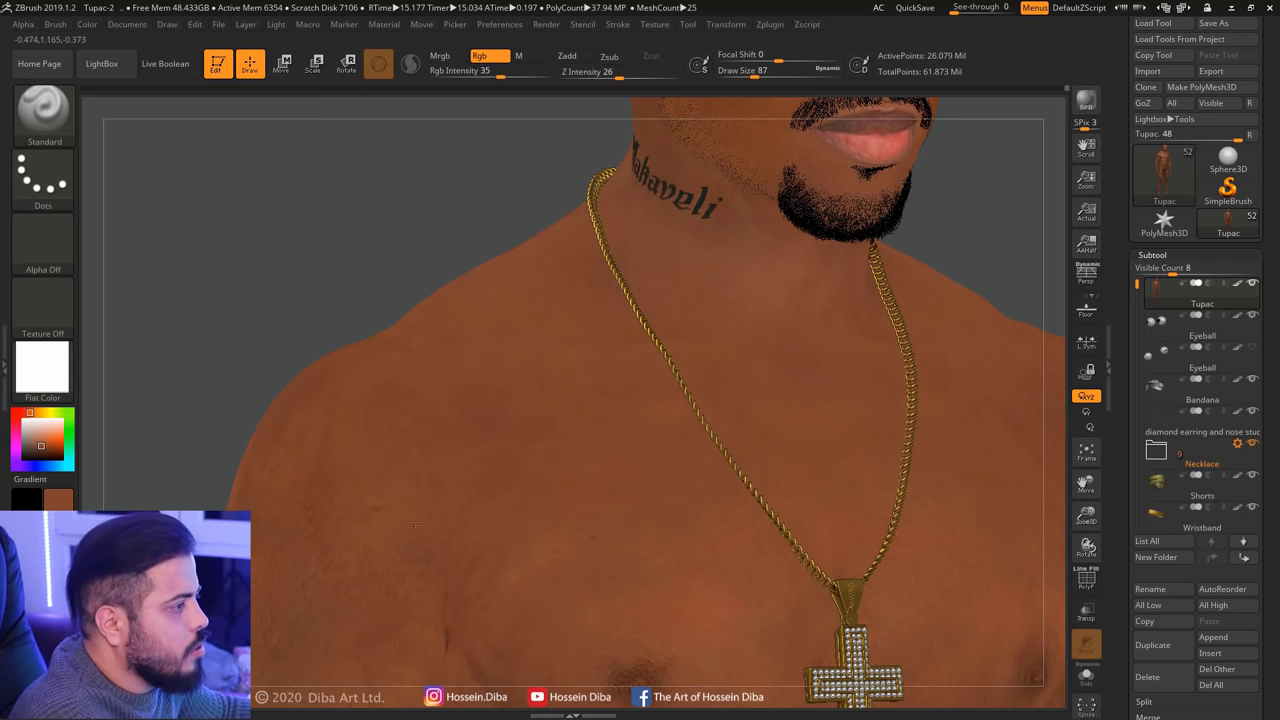
Paint a dark reddish brown along the spine and upper back, enlarging Draw Size to 124
{"action": "mouse_move", "coordinate": [88, 536]}
{"action": "left_mouse_down"}
{"action": "mouse_move", "coordinate": [233, 338]}
{"action": "mouse_move", "coordinate": [644, 492]}
{"action": "left_mouse_up"}
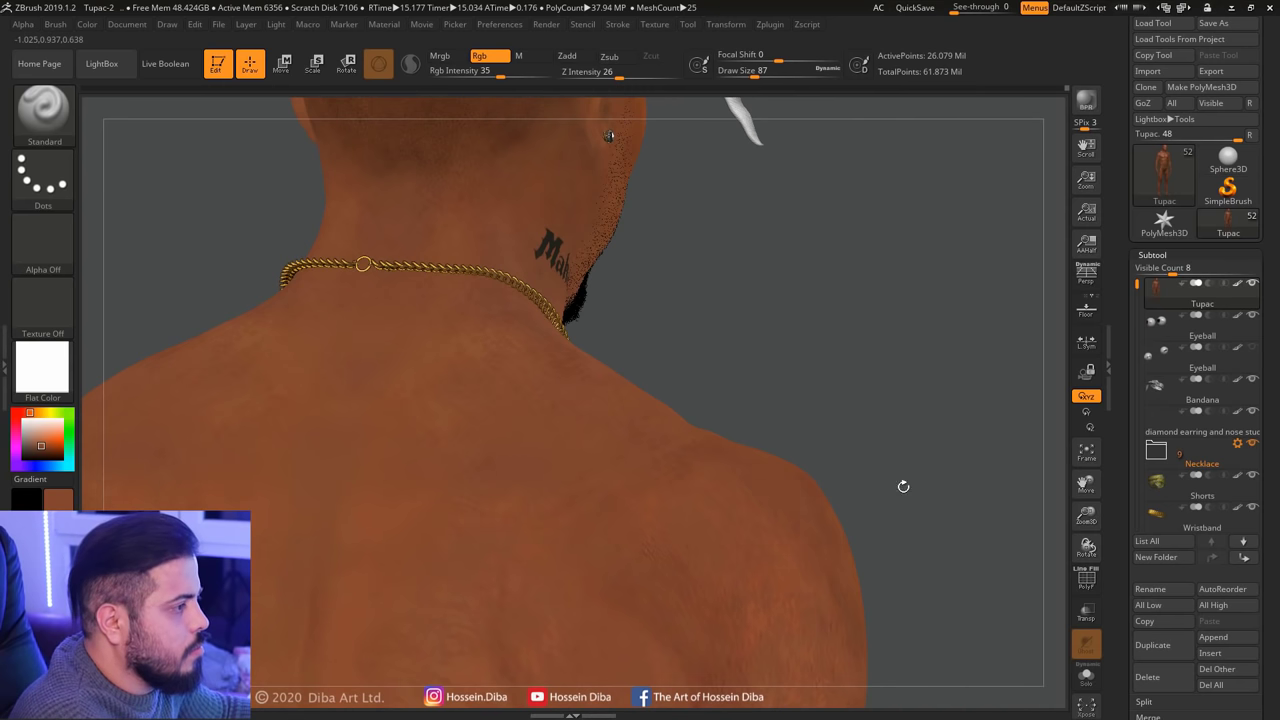
{"action": "left_click_drag", "start_coordinate": [903, 486], "coordinate": [613, 315]}
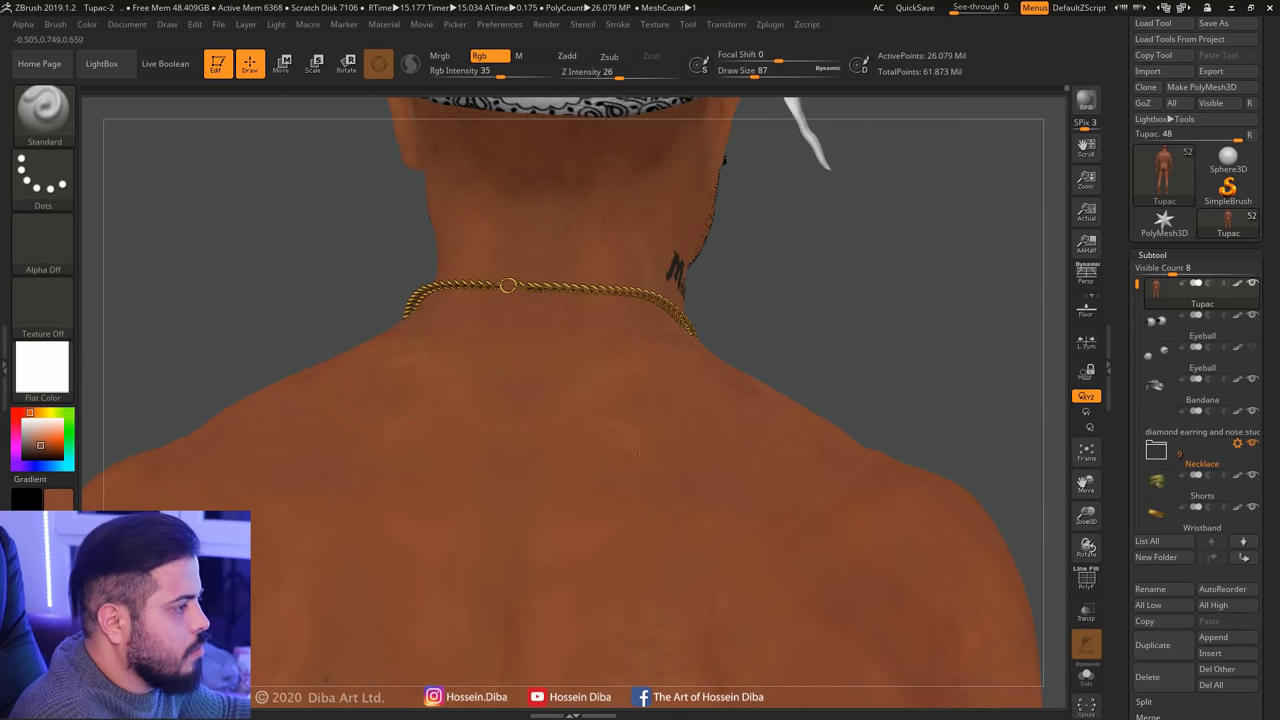
{"action": "left_click_drag", "start_coordinate": [190, 405], "coordinate": [149, 431]}
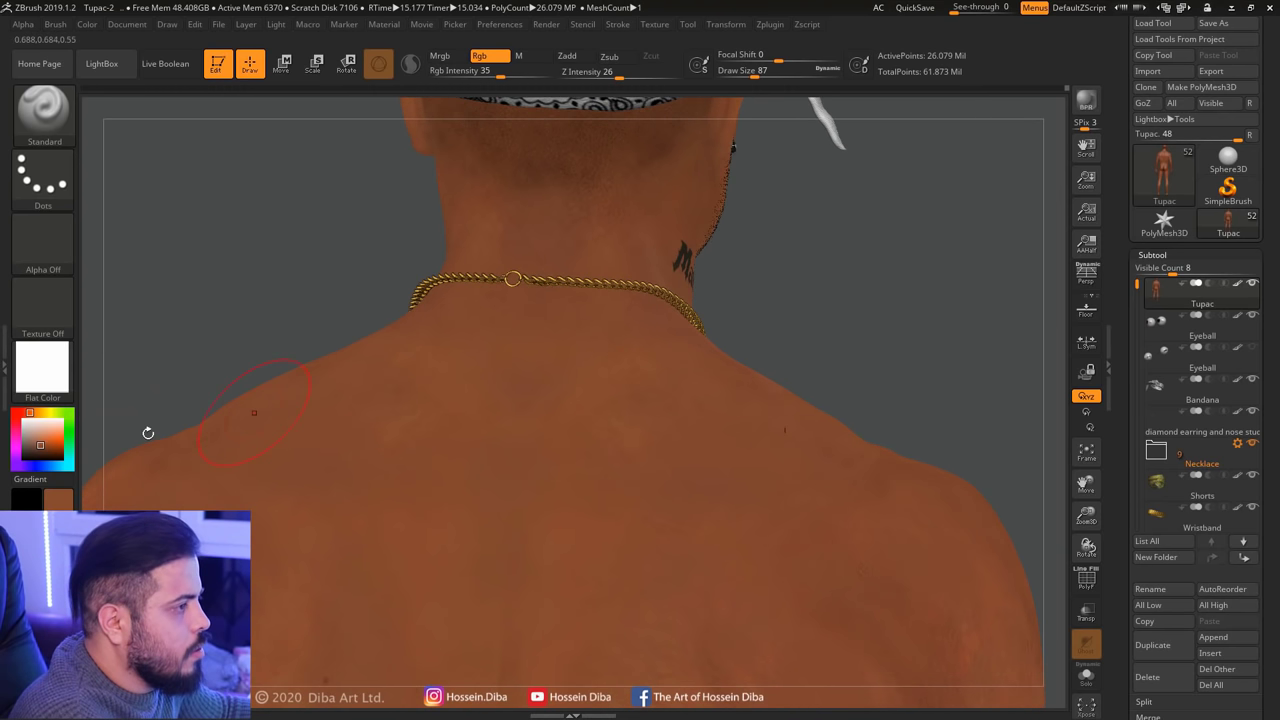
{"action": "left_click", "coordinate": [50, 452]}
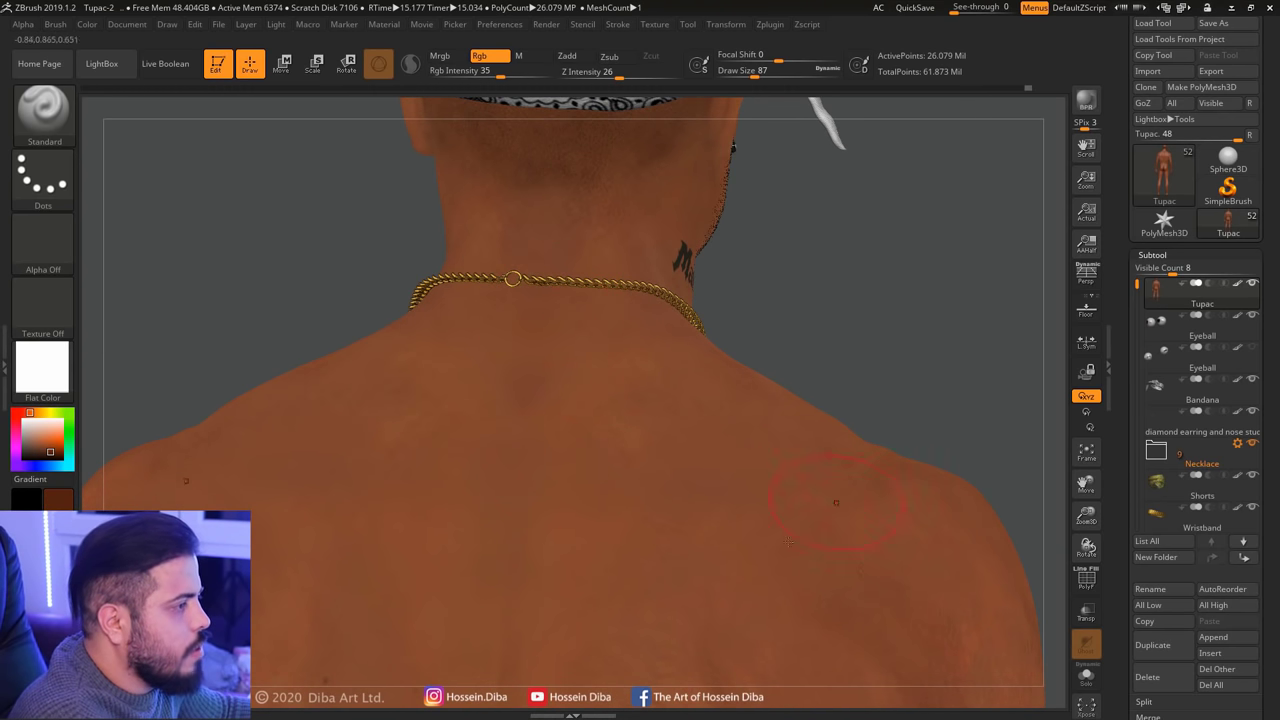
{"action": "key", "text": "bracketright"}
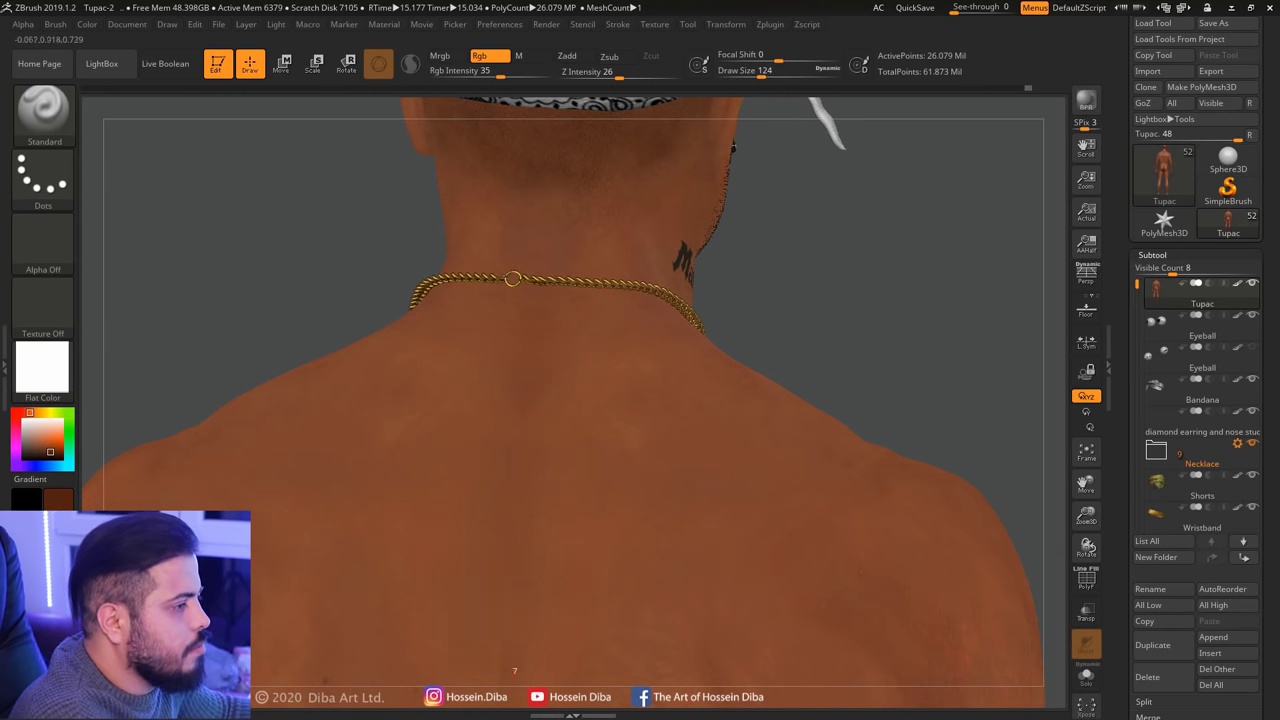
{"action": "left_click_drag", "start_coordinate": [571, 400], "coordinate": [700, 575]}
Sample the brown skin tone from the back and blend it over the upper back and outer shoulder
{"action": "key", "text": "c"}
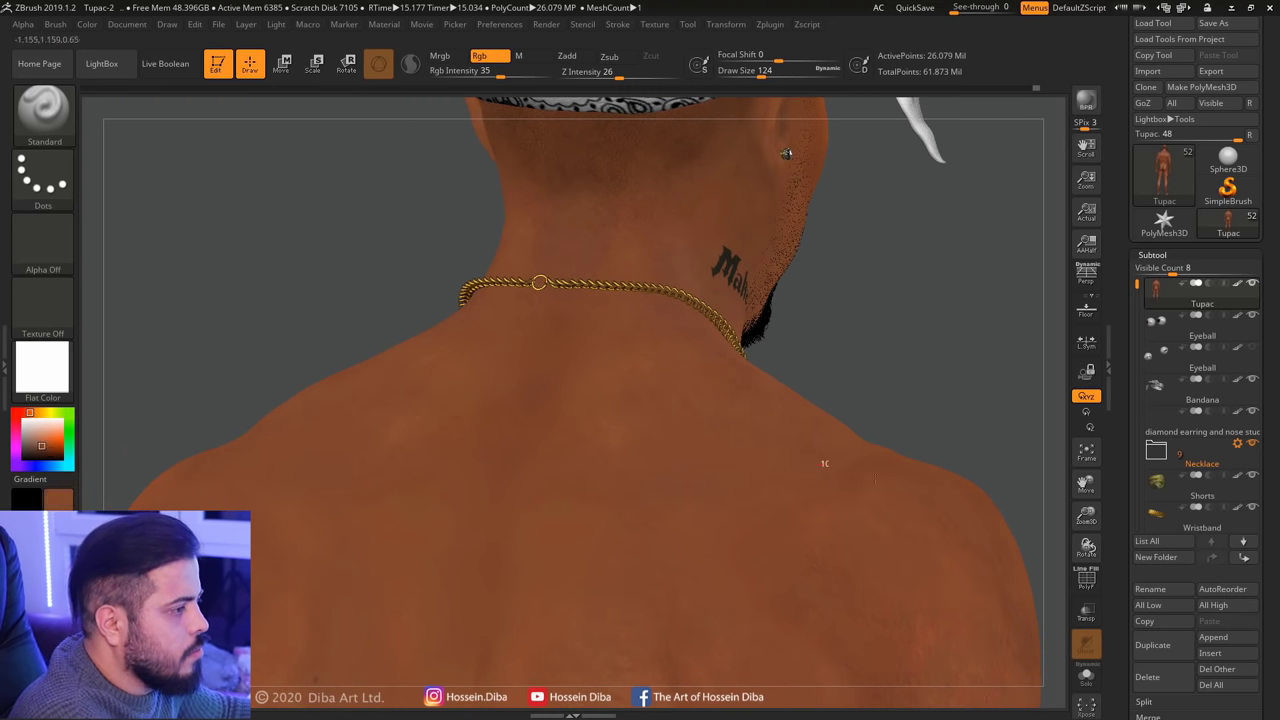
{"action": "left_click_drag", "start_coordinate": [798, 421], "coordinate": [735, 515]}
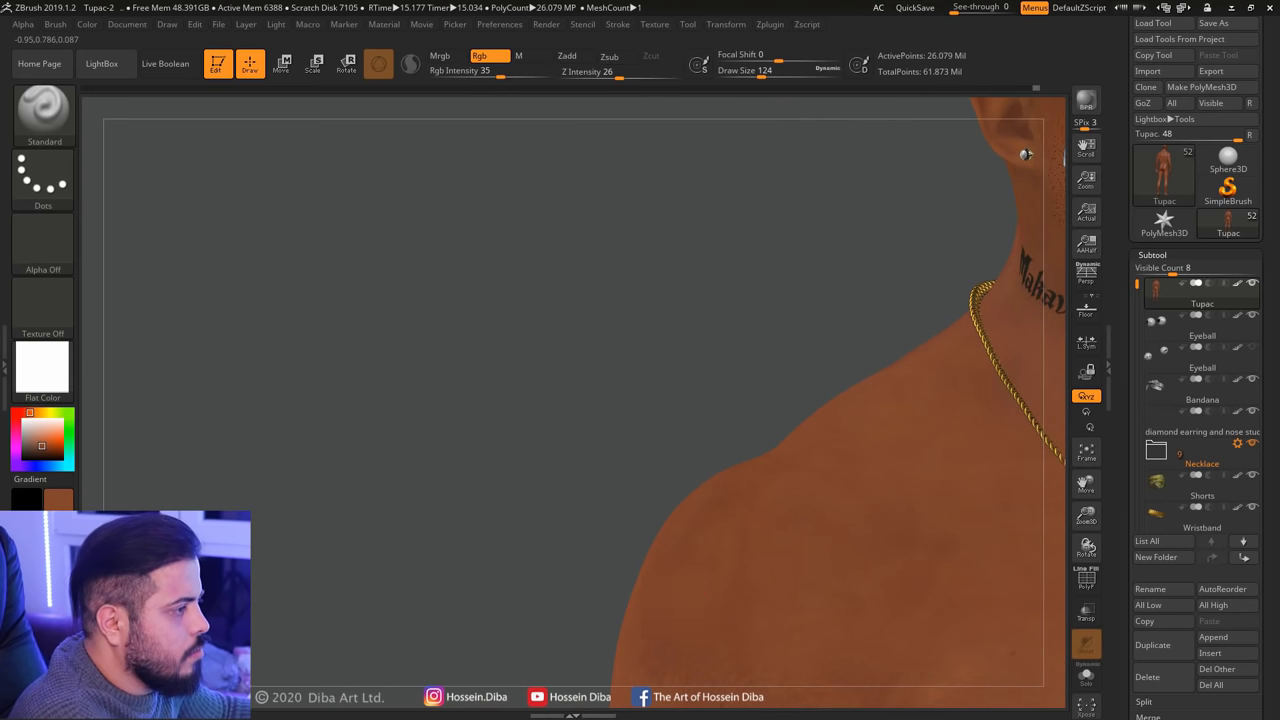
{"action": "left_click_drag", "start_coordinate": [1011, 463], "coordinate": [772, 458]}
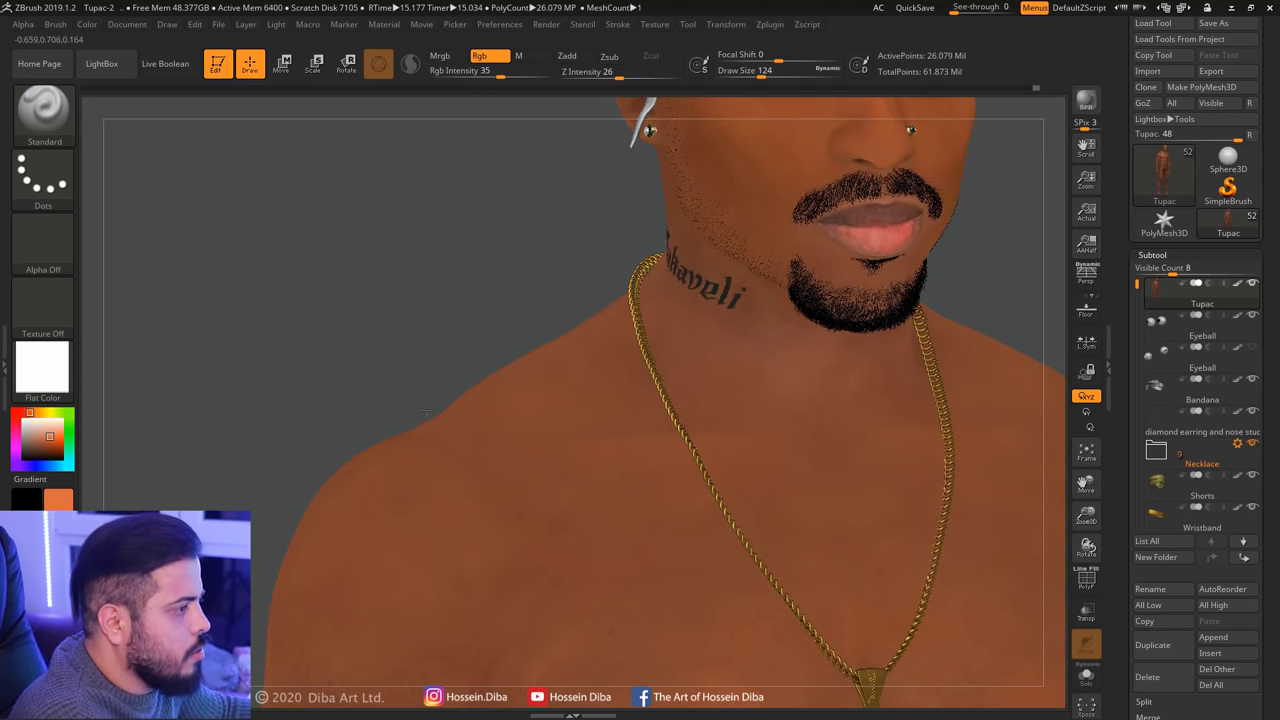
Even out the chest with sampled brown and brighten the pectorals with light orange at Draw Size 128
{"action": "left_click_drag", "start_coordinate": [1086, 484], "coordinate": [139, 495]}
{"action": "key", "text": "c"}
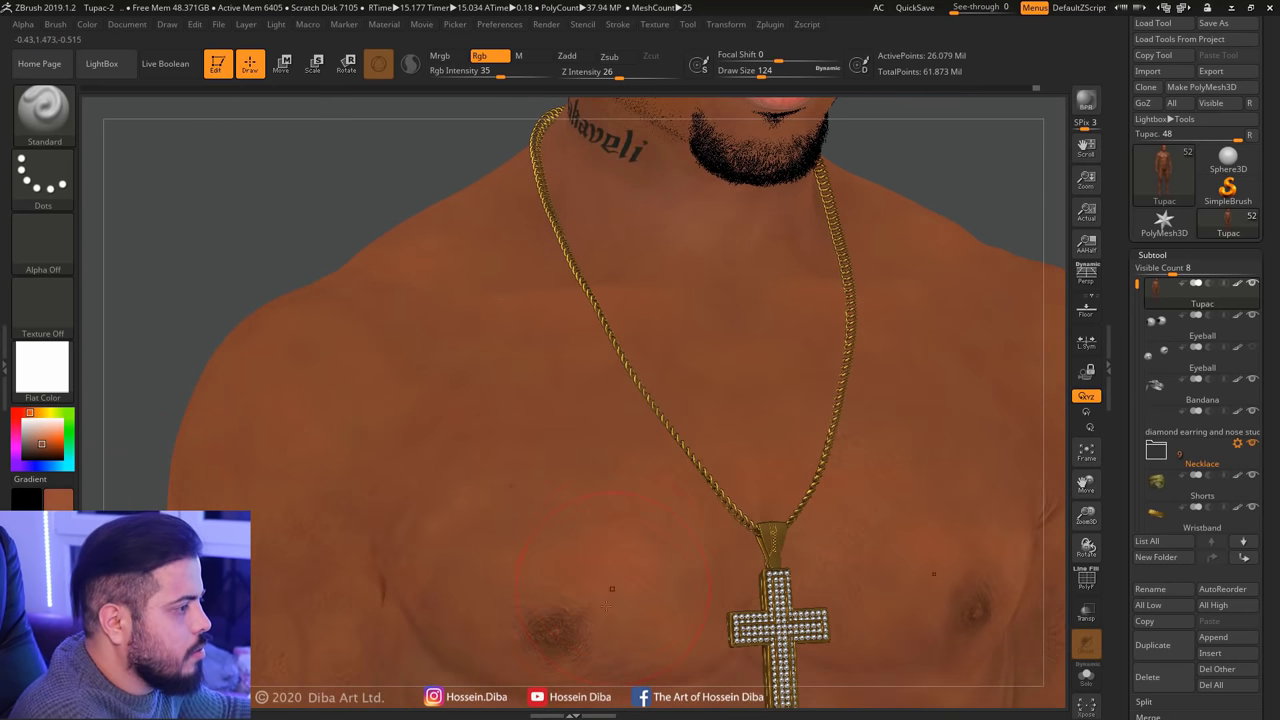
{"action": "key", "text": "bracketleft"}
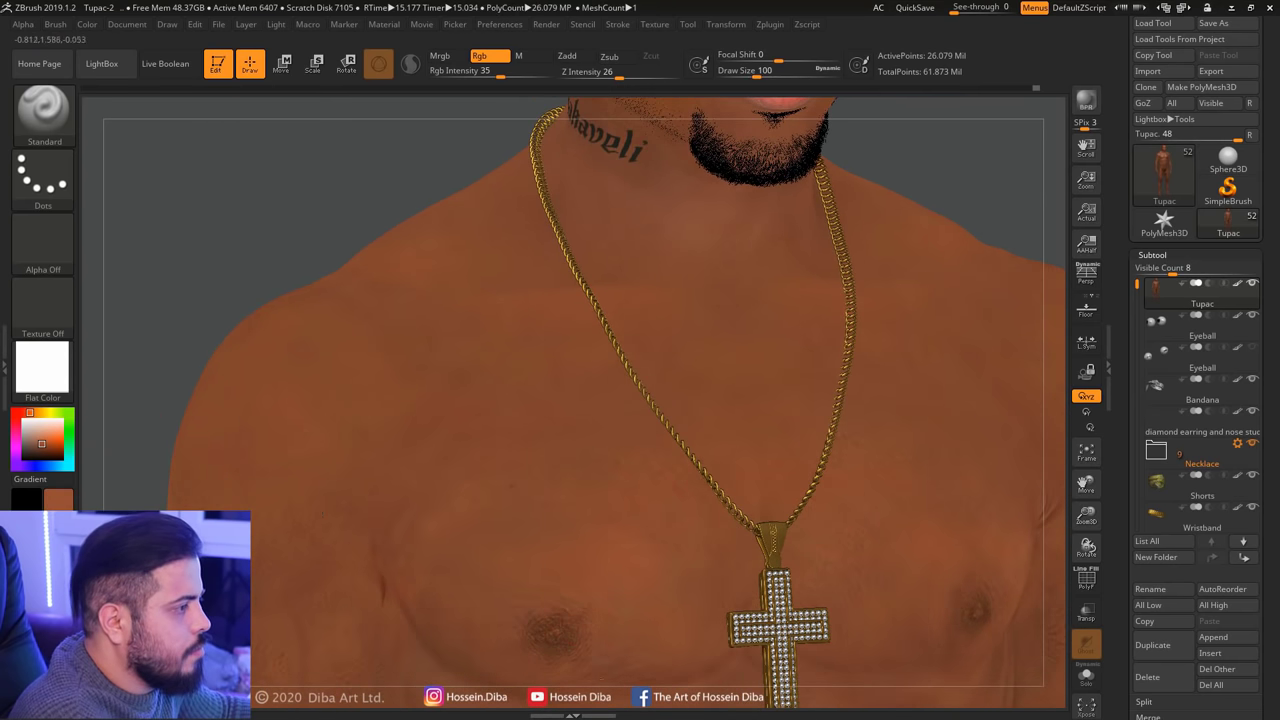
{"action": "left_click", "coordinate": [48, 435]}
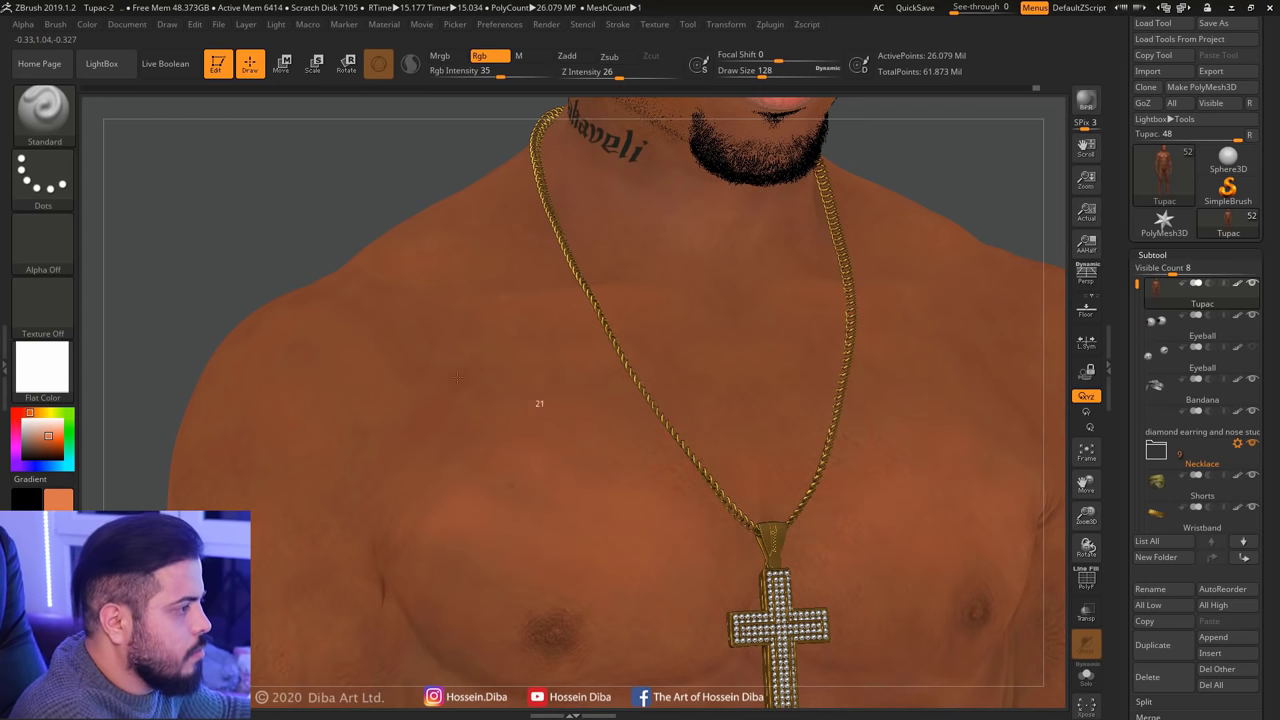
Brighten the collarbones and shoulders with light orange, and blend the edges with brown sampled from the skin
{"action": "left_click_drag", "start_coordinate": [624, 485], "coordinate": [580, 563], "text": "alt"}
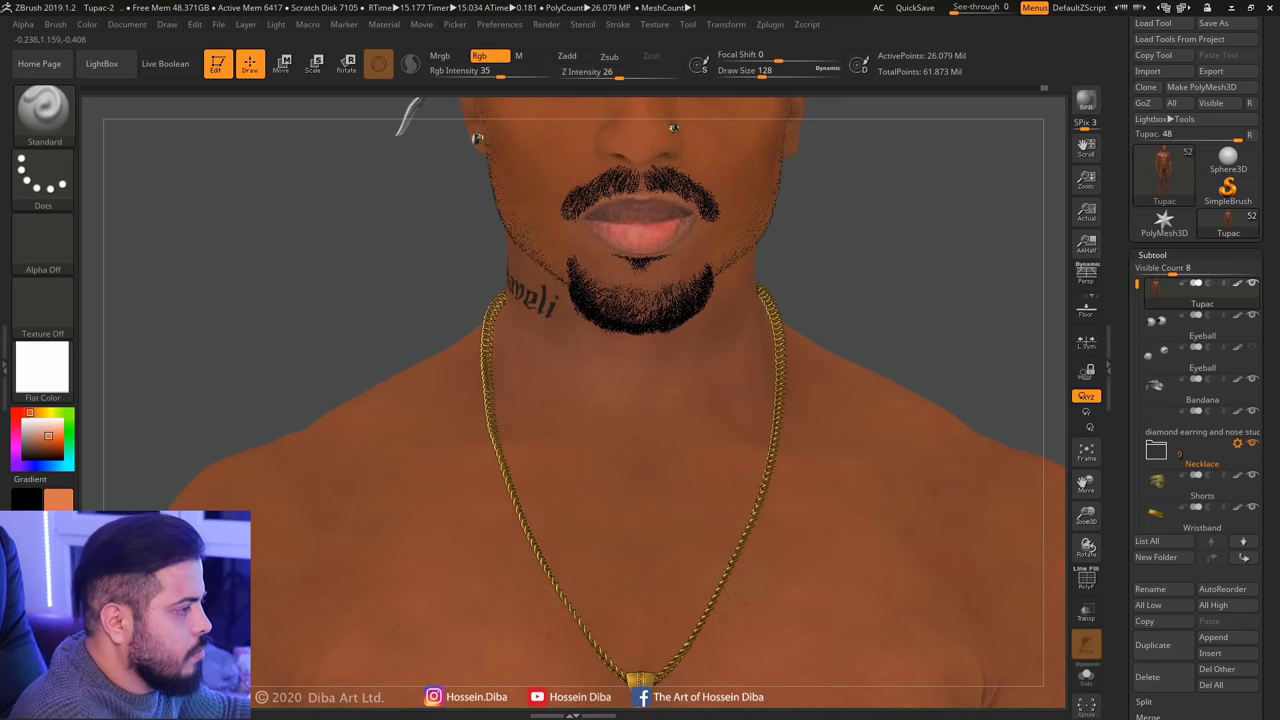
{"action": "left_click_drag", "start_coordinate": [296, 316], "coordinate": [375, 517]}
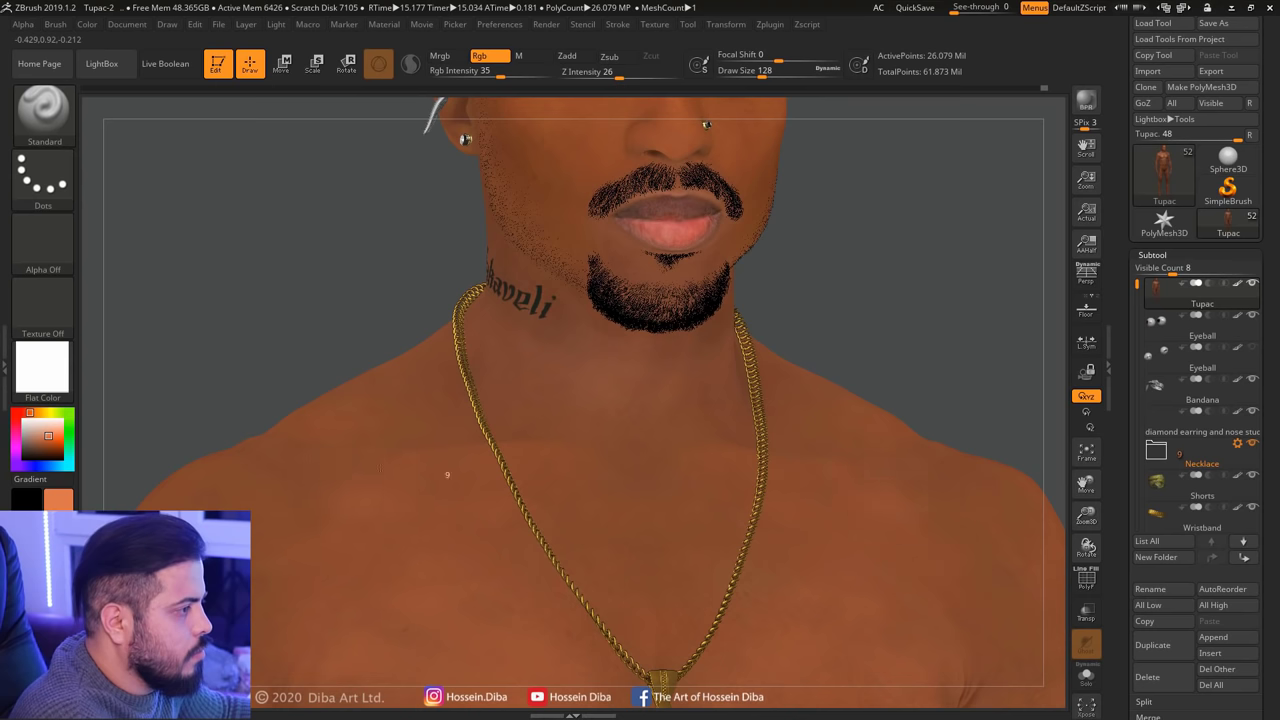
{"action": "key", "text": "c"}
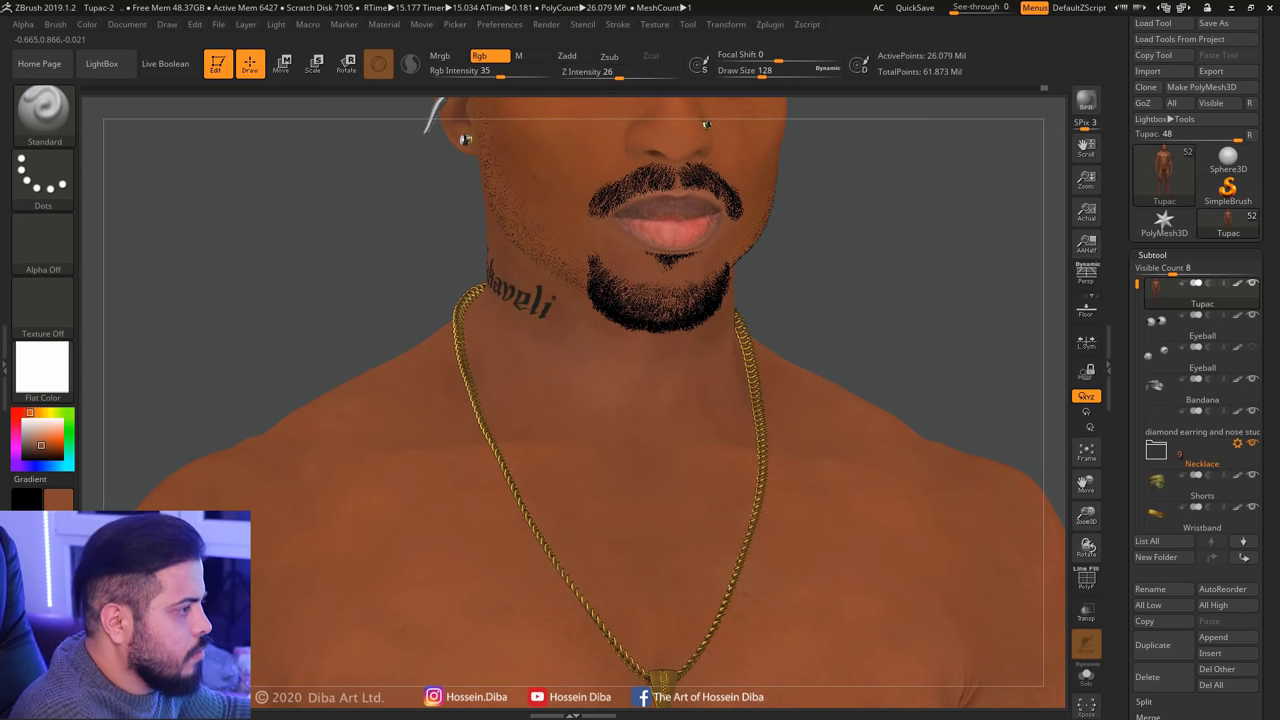
{"action": "left_click_drag", "start_coordinate": [230, 250], "coordinate": [74, 453]}
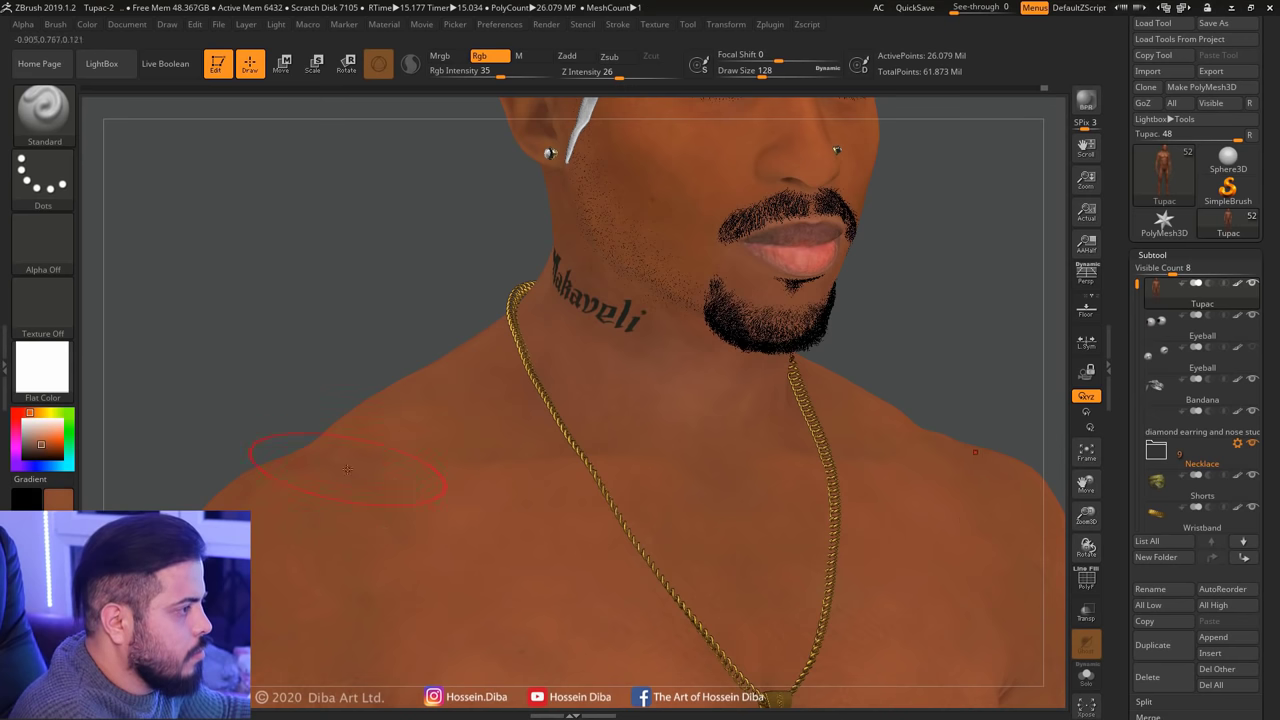
{"action": "left_click_drag", "start_coordinate": [348, 397], "coordinate": [333, 397]}
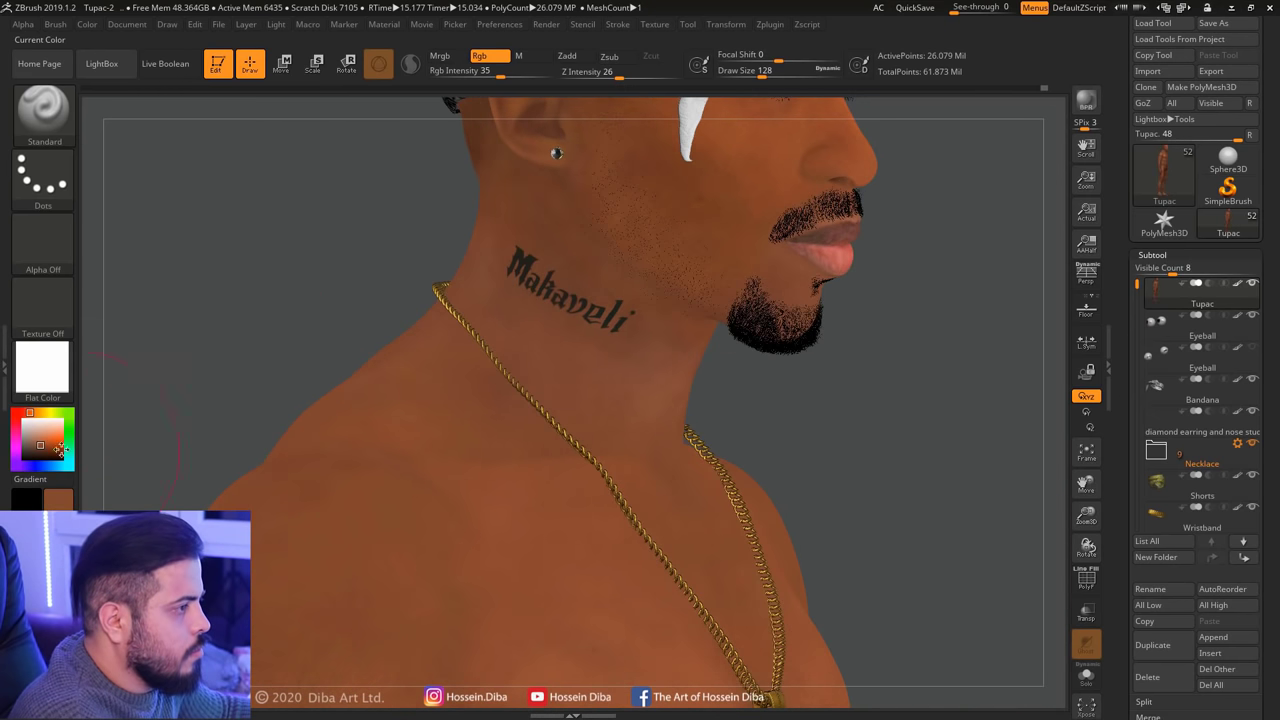
Set up the Standard brush with the branching vein Alpha 22 and the DragRect stroke for detailing the ear
{"action": "left_click_drag", "start_coordinate": [1050, 300], "coordinate": [423, 334]}
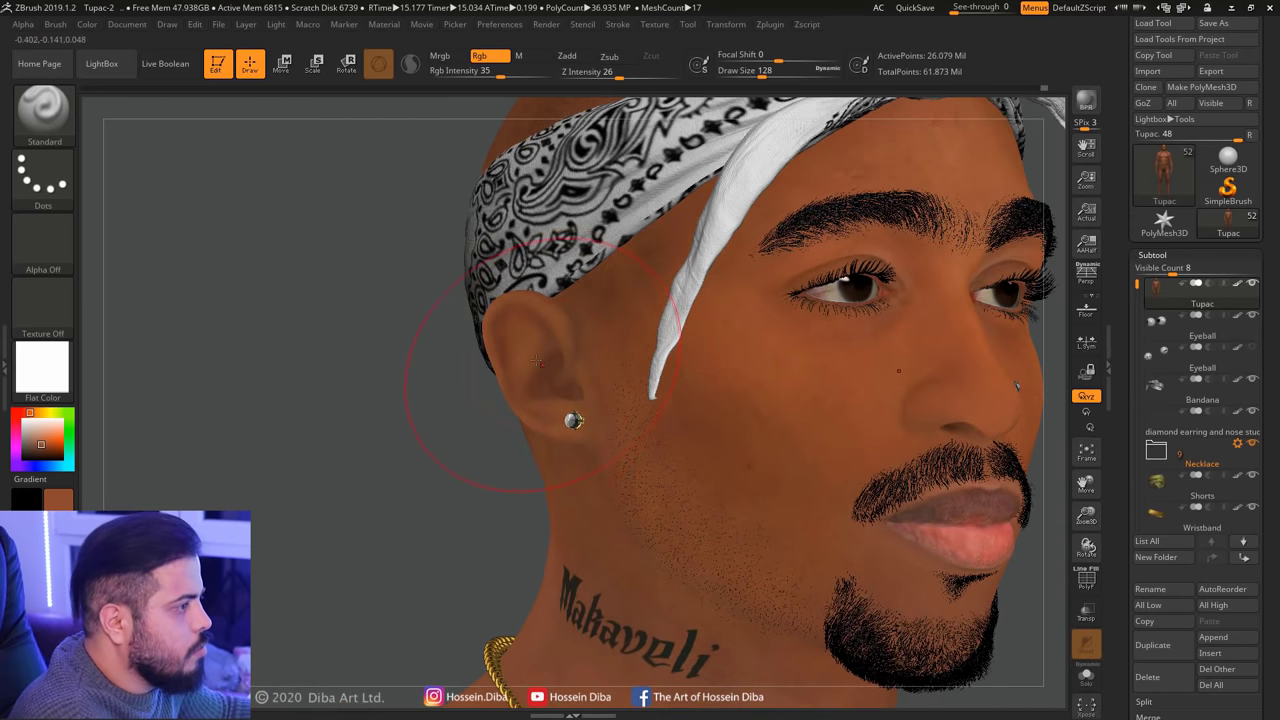
{"action": "left_click_drag", "start_coordinate": [1086, 515], "coordinate": [1085, 483]}
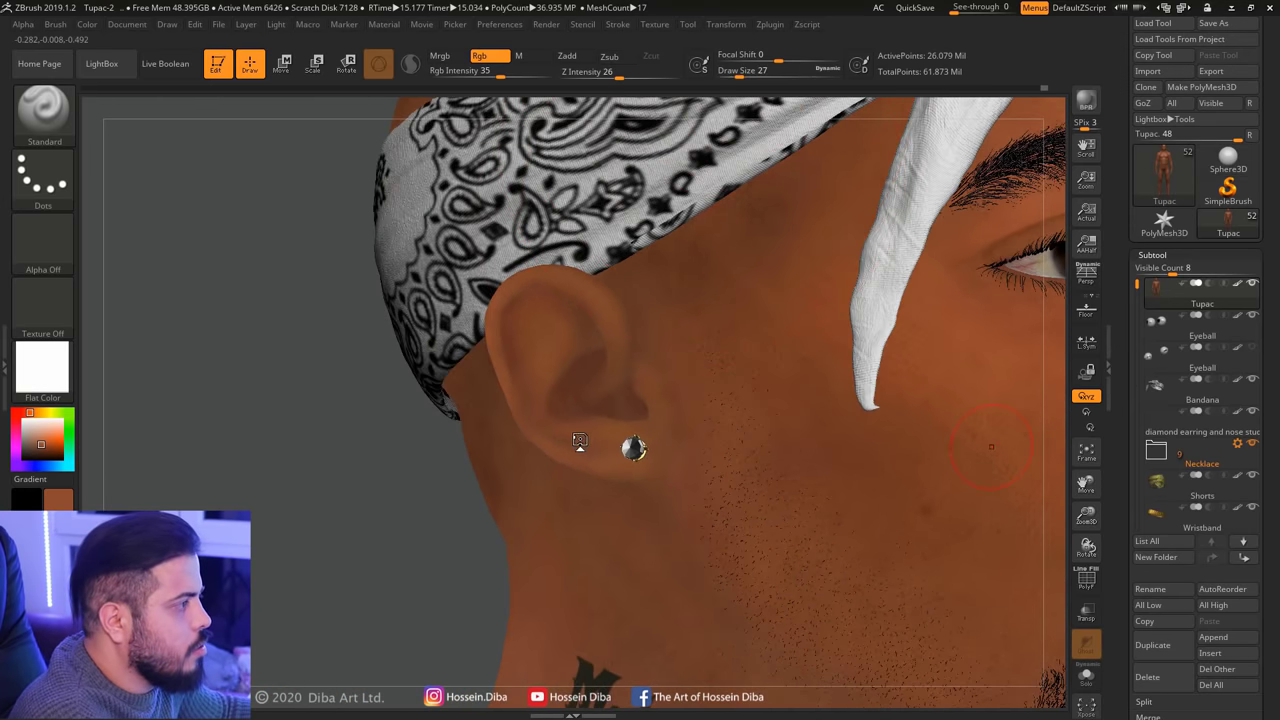
{"action": "left_click", "coordinate": [44, 245]}
{"action": "left_click", "coordinate": [572, 436]}
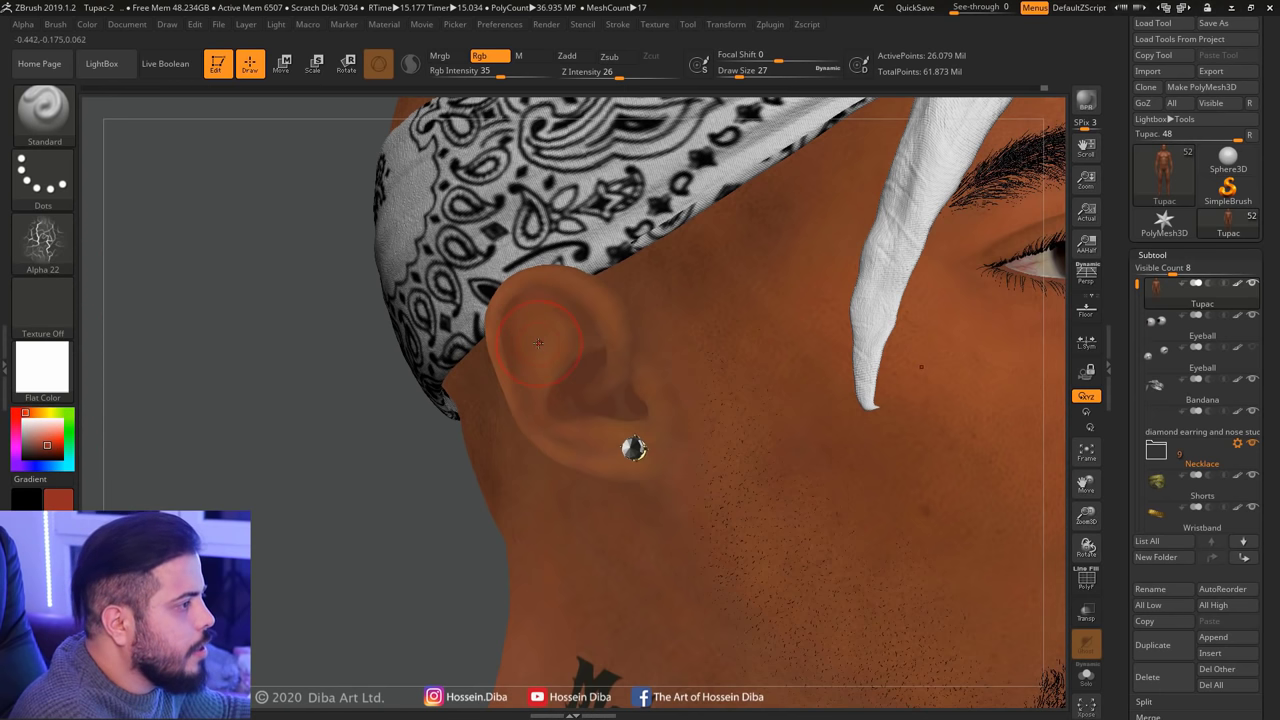
{"action": "left_click_drag", "start_coordinate": [1086, 515], "coordinate": [561, 383]}
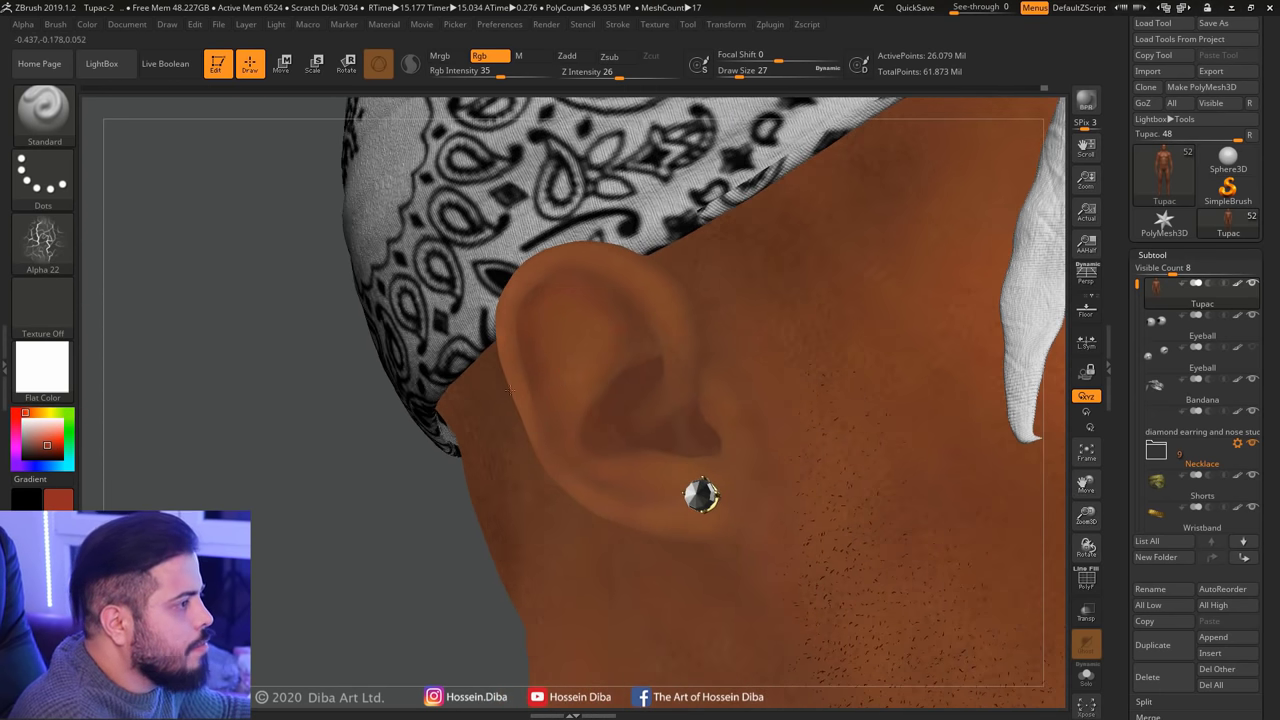
{"action": "left_click", "coordinate": [44, 175]}
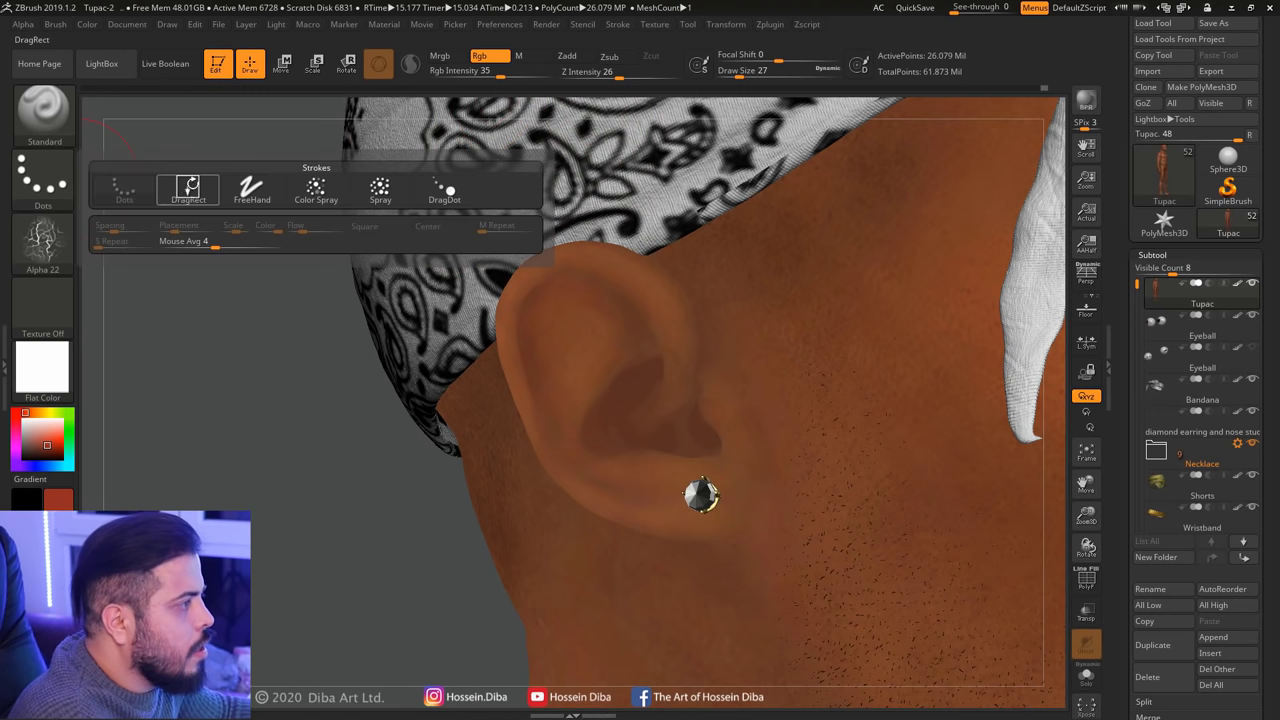
{"action": "left_click", "coordinate": [186, 186]}
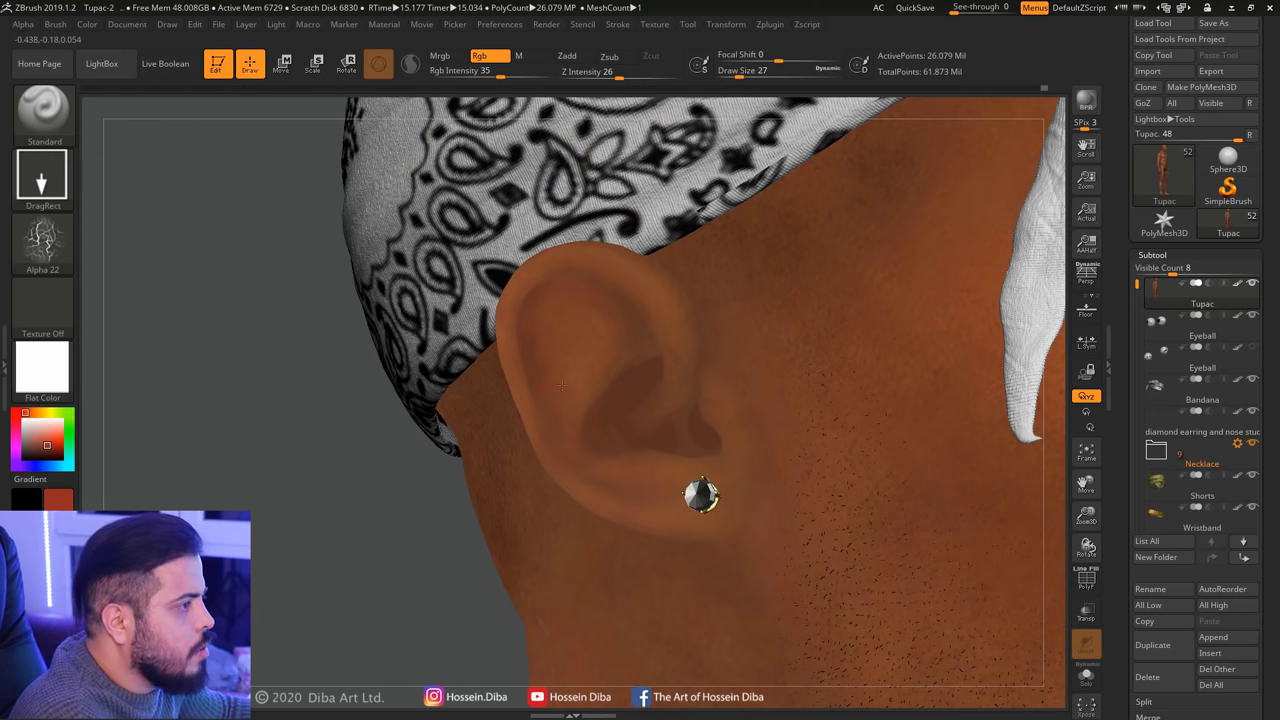
Stamp faint vein detail over the ear in a very dark red at Rgb Intensity 17
{"action": "left_click", "coordinate": [57, 456]}
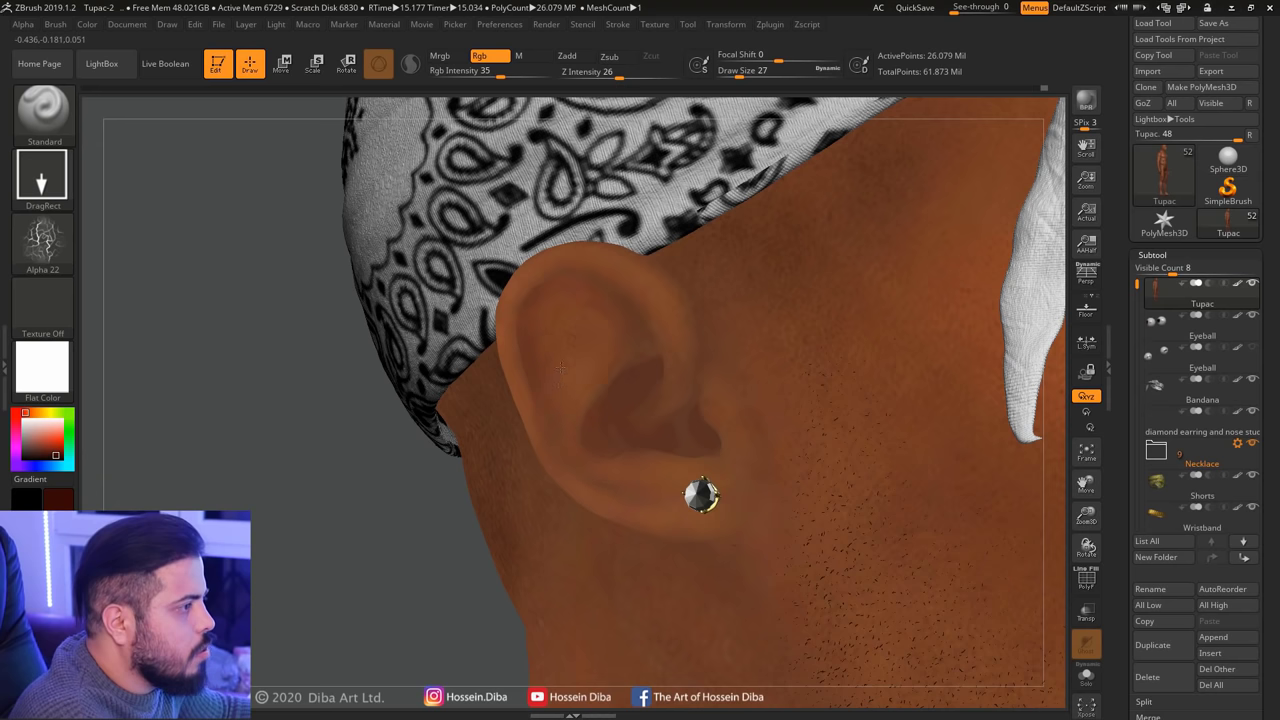
{"action": "type", "text": "i17"}
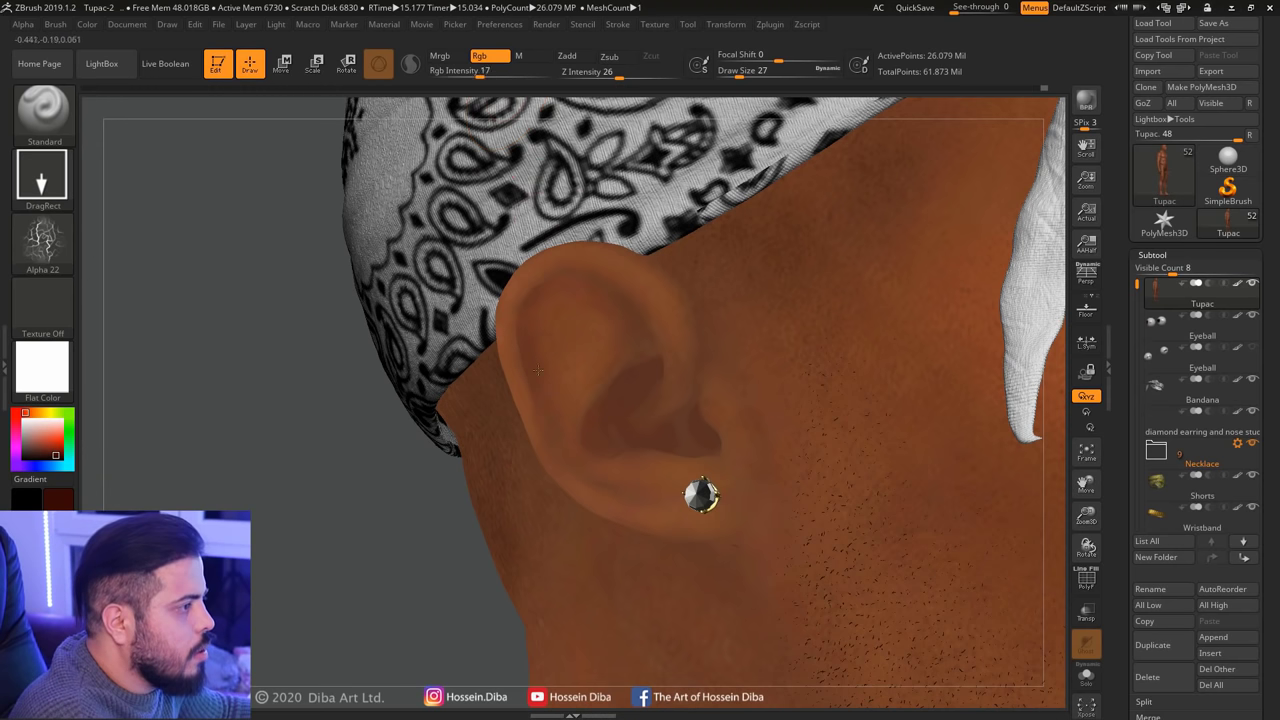
{"action": "left_click_drag", "start_coordinate": [337, 438], "coordinate": [598, 492]}
{"action": "left_click_drag", "start_coordinate": [415, 504], "coordinate": [617, 435]}
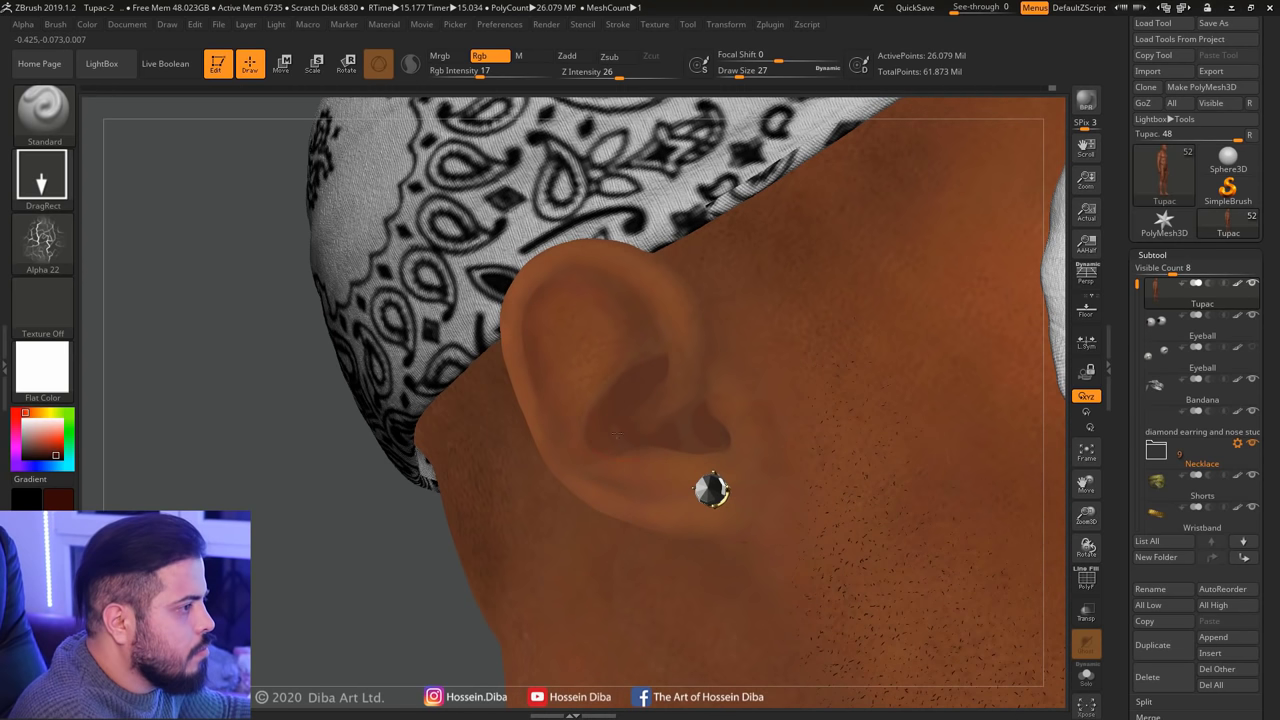
{"action": "left_click_drag", "start_coordinate": [638, 380], "coordinate": [448, 396]}
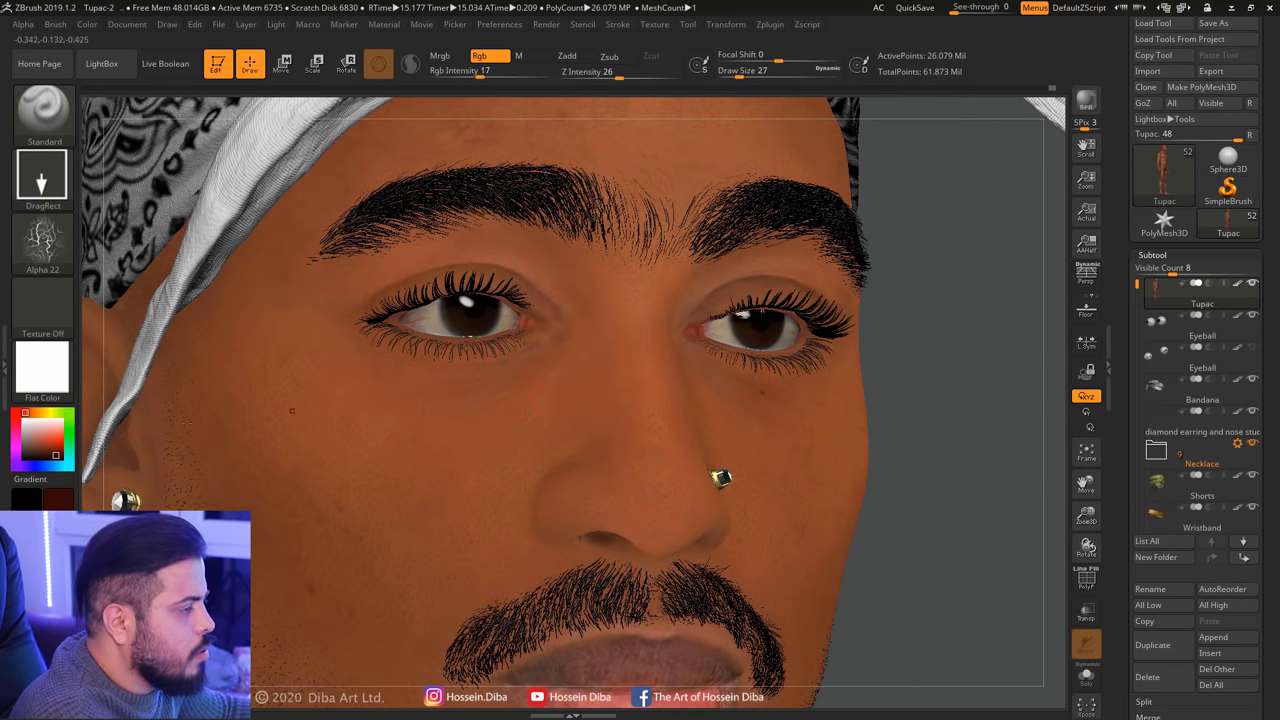
Stamp faint veins over the face in dark red and around both temples in dark teal
{"action": "right_click_drag", "start_coordinate": [291, 410], "coordinate": [950, 280]}
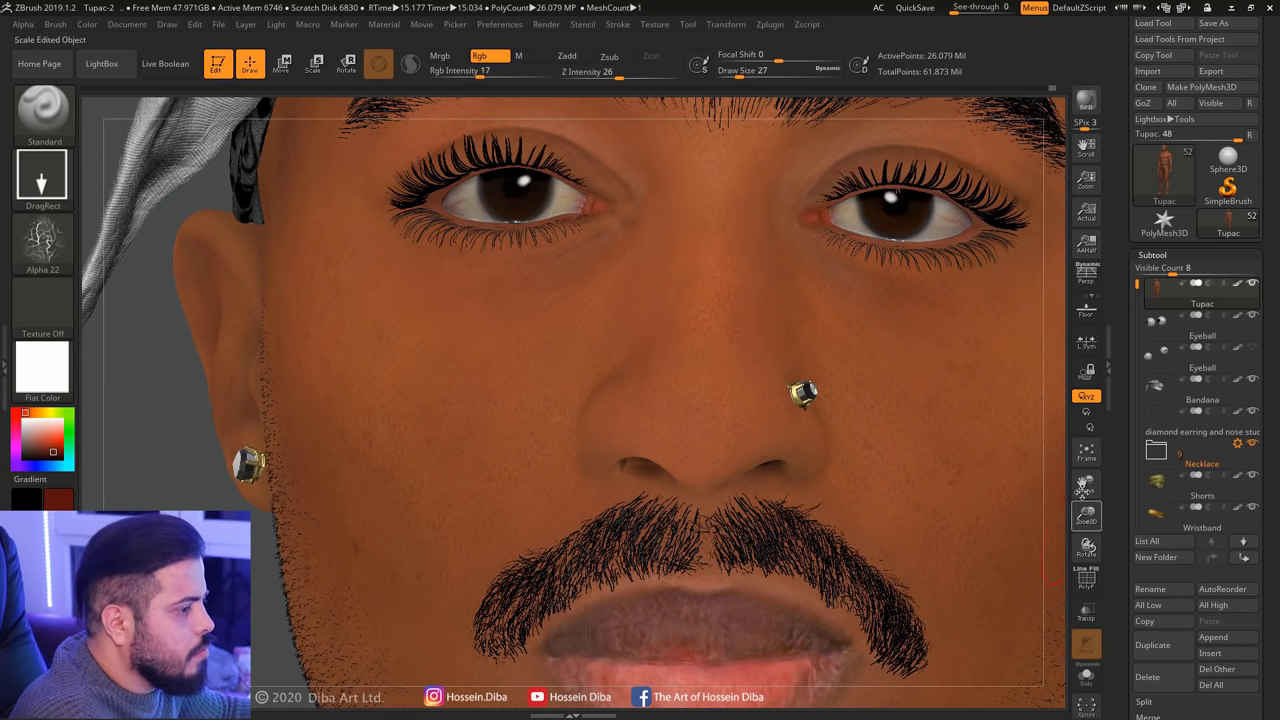
{"action": "left_click_drag", "start_coordinate": [1085, 487], "coordinate": [612, 278]}
{"action": "right_click_drag", "start_coordinate": [612, 278], "coordinate": [680, 280]}
{"action": "left_click_drag", "start_coordinate": [1086, 515], "coordinate": [1172, 488]}
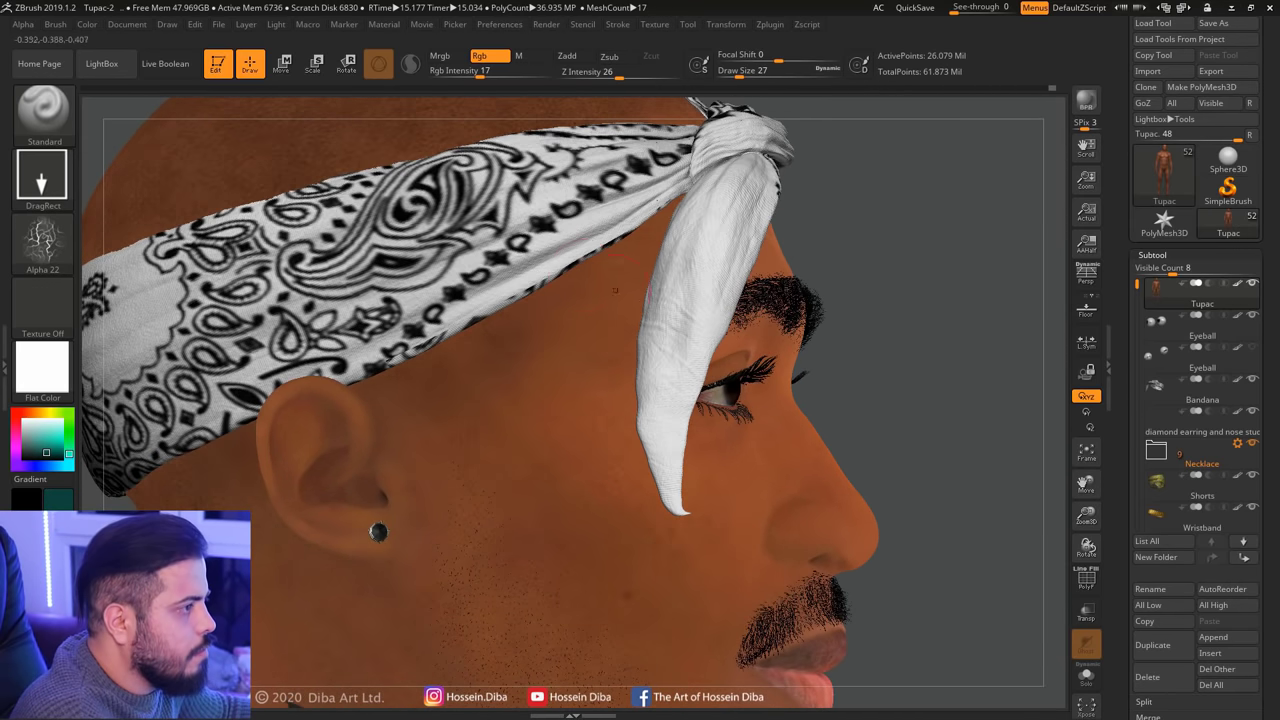
{"action": "mouse_move", "coordinate": [942, 409]}
{"action": "left_mouse_down"}
{"action": "mouse_move", "coordinate": [1054, 508]}
{"action": "mouse_move", "coordinate": [991, 434]}
{"action": "mouse_move", "coordinate": [960, 420]}
{"action": "left_mouse_up"}
{"action": "left_click_drag", "start_coordinate": [760, 258], "coordinate": [547, 251]}
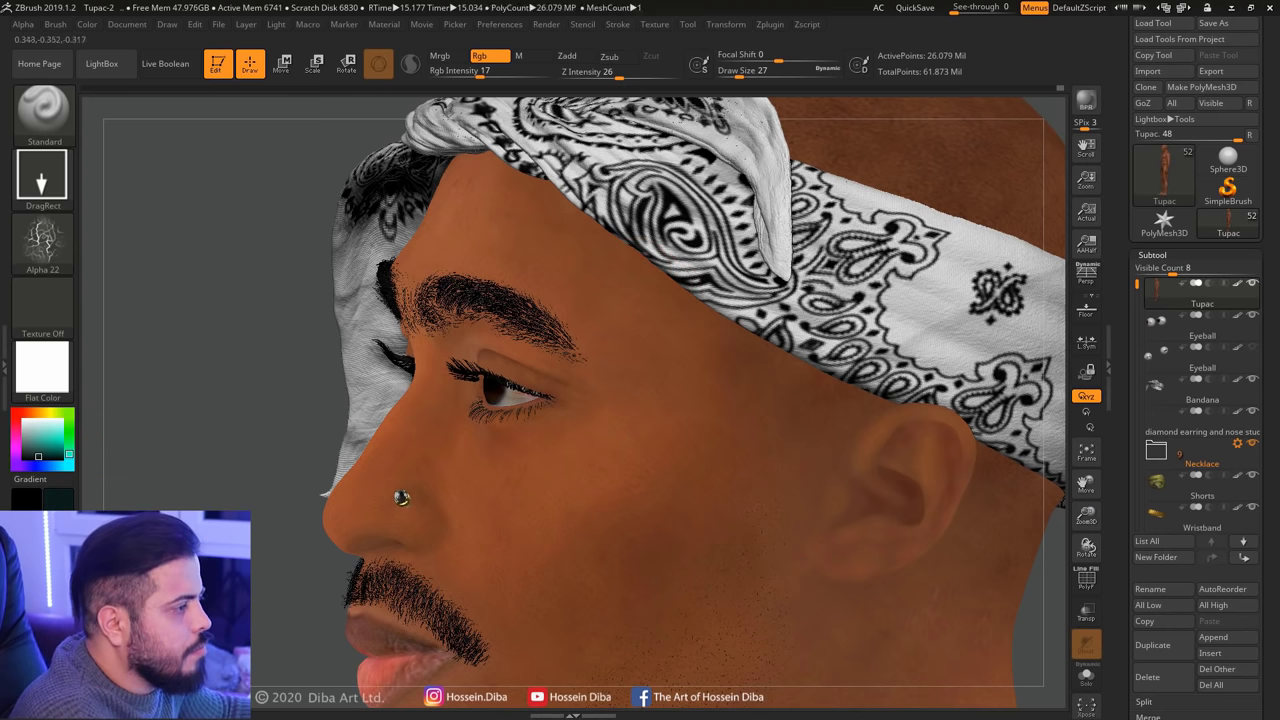
Lower the Rgb Intensity to 11 and stamp subtle dark red veins across the cheek and upper neck
{"action": "left_click_drag", "start_coordinate": [233, 397], "coordinate": [500, 400]}
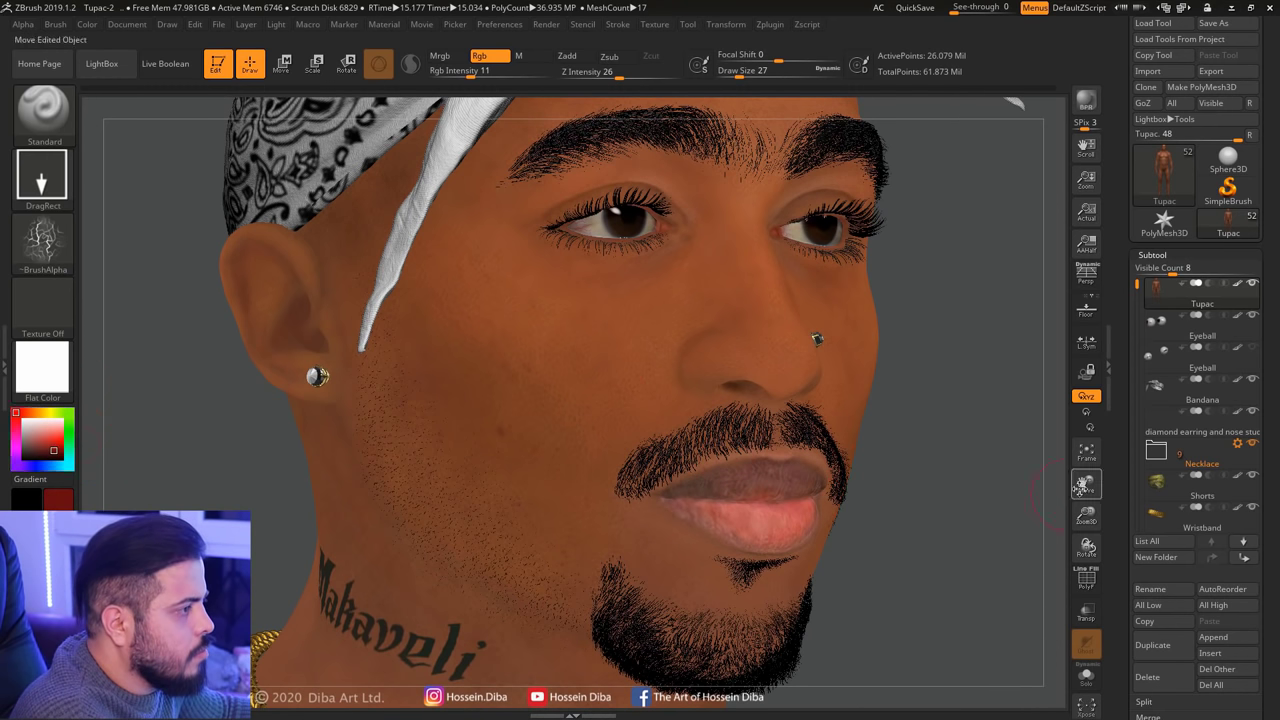
{"action": "mouse_move", "coordinate": [1083, 485]}
{"action": "left_mouse_down"}
{"action": "mouse_move", "coordinate": [585, 341]}
{"action": "mouse_move", "coordinate": [527, 398]}
{"action": "left_mouse_up"}
{"action": "right_click_drag", "start_coordinate": [615, 330], "coordinate": [467, 320]}
{"action": "mouse_move", "coordinate": [535, 345]}
{"action": "right_mouse_down"}
{"action": "mouse_move", "coordinate": [640, 403]}
{"action": "mouse_move", "coordinate": [672, 337]}
{"action": "mouse_move", "coordinate": [650, 345]}
{"action": "right_mouse_up"}
{"action": "right_click_drag", "start_coordinate": [1062, 510], "coordinate": [510, 444]}
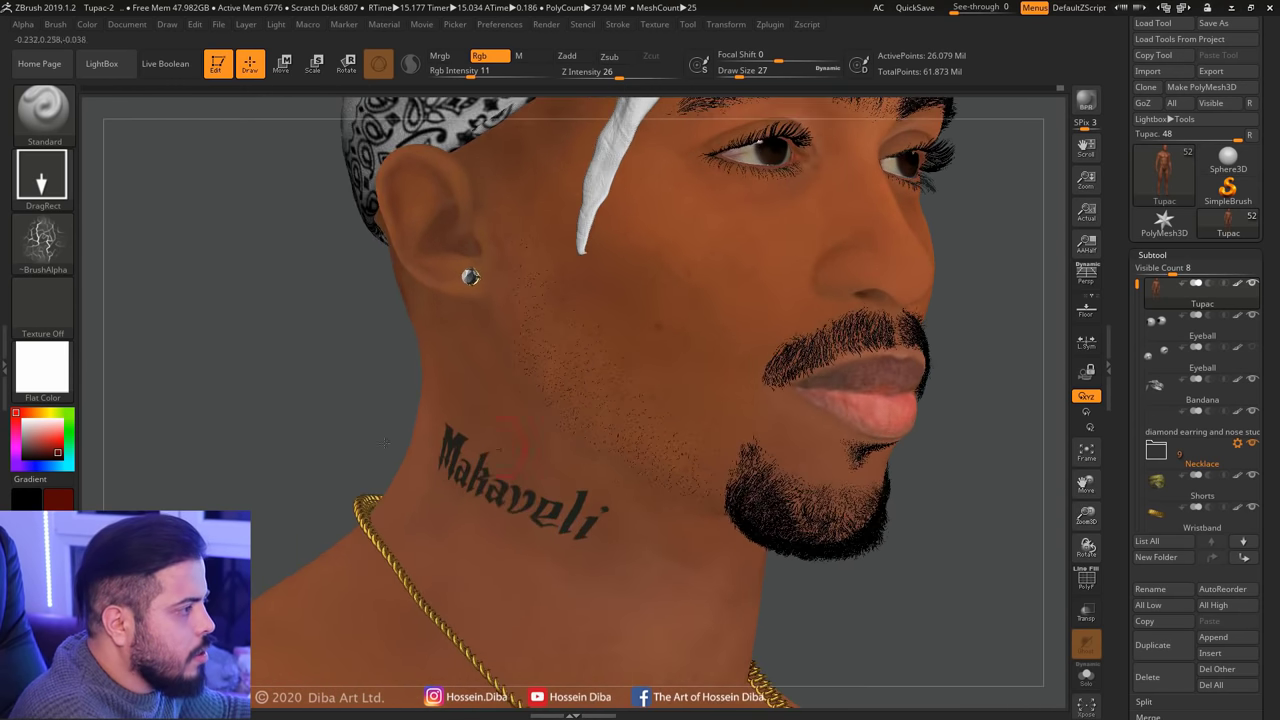
Stamp subtle dark green and dark red veins on the side of the neck around the Makaveli tattoo
{"action": "left_click", "coordinate": [69, 446]}
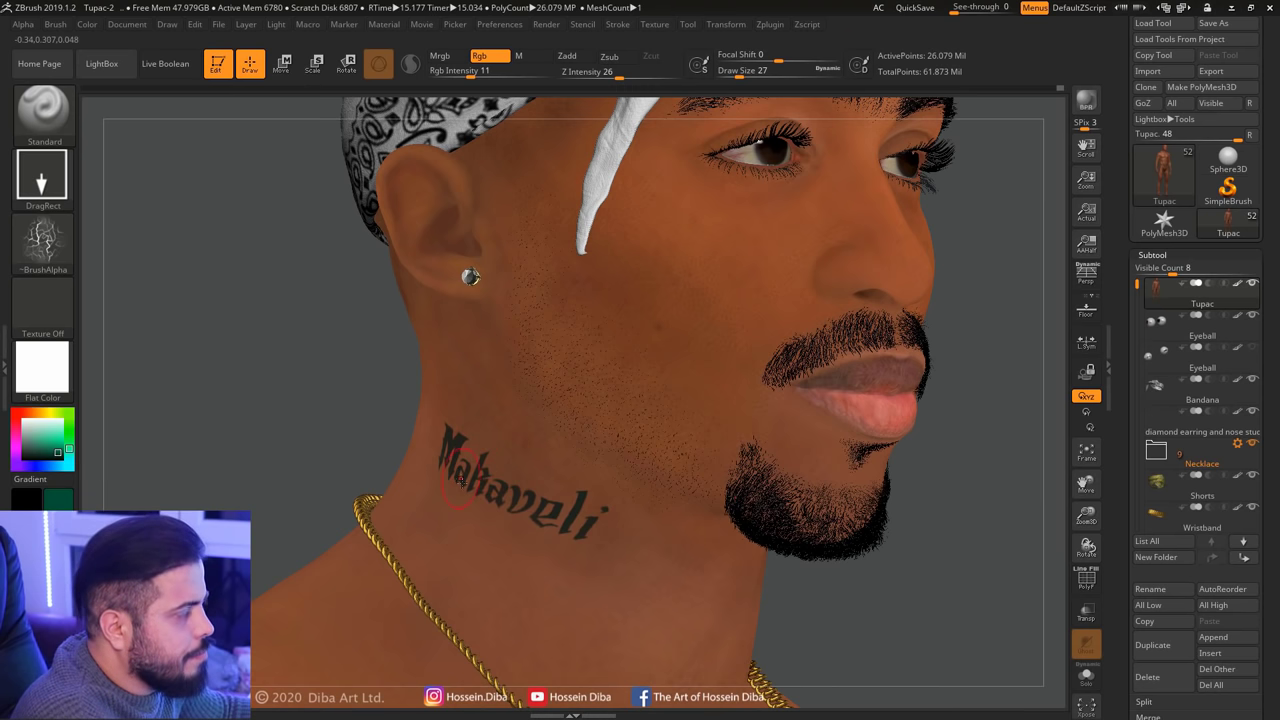
{"action": "right_click_drag", "start_coordinate": [359, 477], "coordinate": [410, 371]}
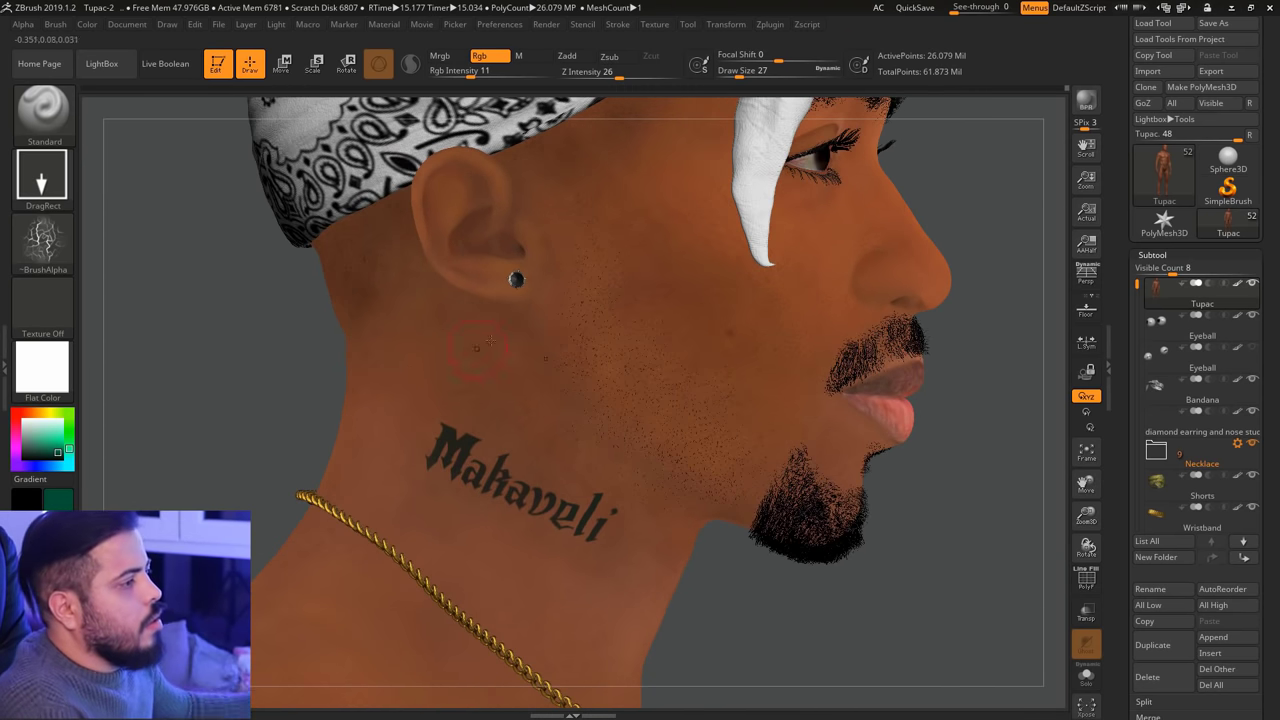
{"action": "right_click_drag", "start_coordinate": [478, 345], "coordinate": [470, 405]}
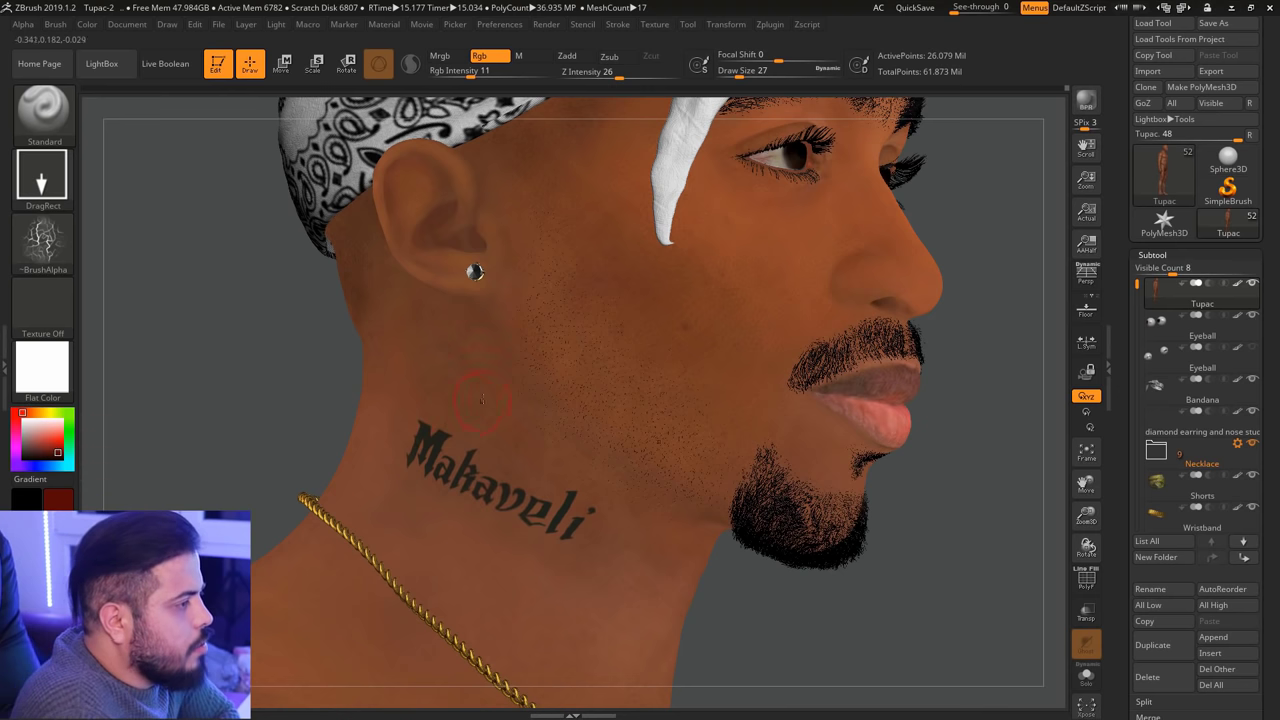
{"action": "right_click_drag", "start_coordinate": [353, 462], "coordinate": [311, 422]}
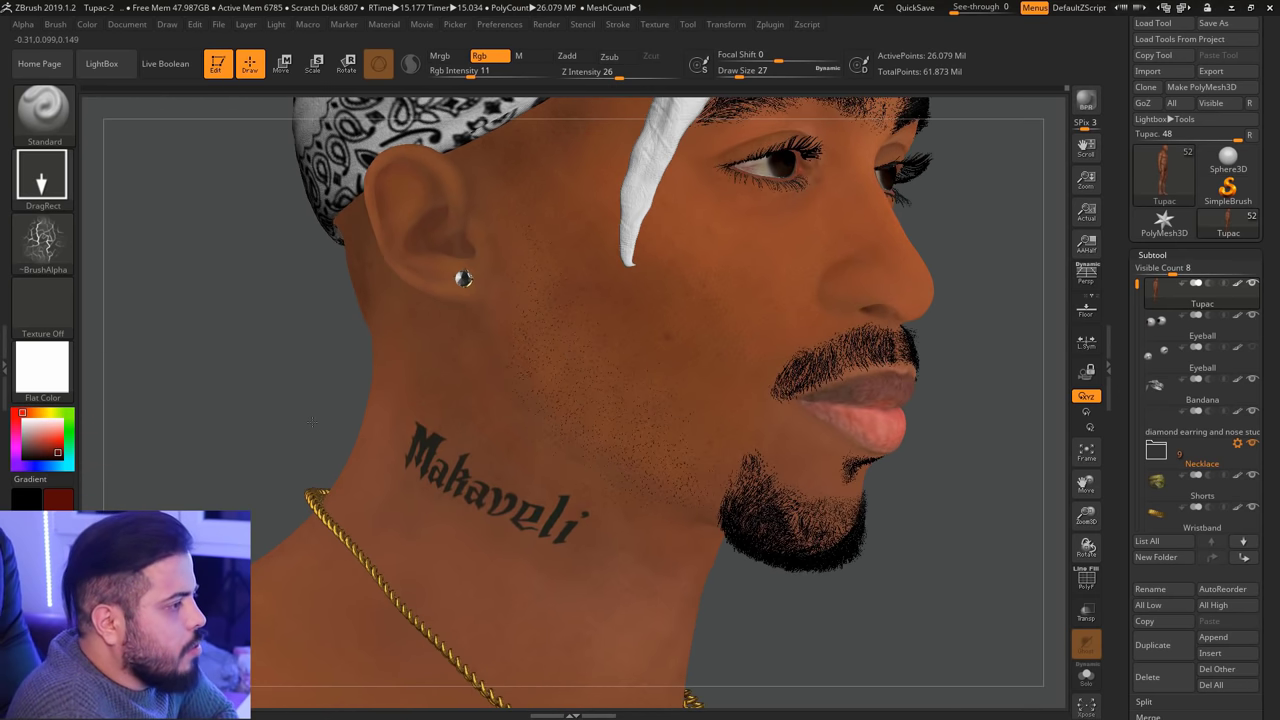
Switch the material from Flat Color to SkinMaterial to shade the painted skin
{"action": "right_click_drag", "start_coordinate": [482, 341], "coordinate": [497, 297]}
{"action": "right_click_drag", "start_coordinate": [318, 360], "coordinate": [500, 325]}
{"action": "left_click", "coordinate": [60, 396]}
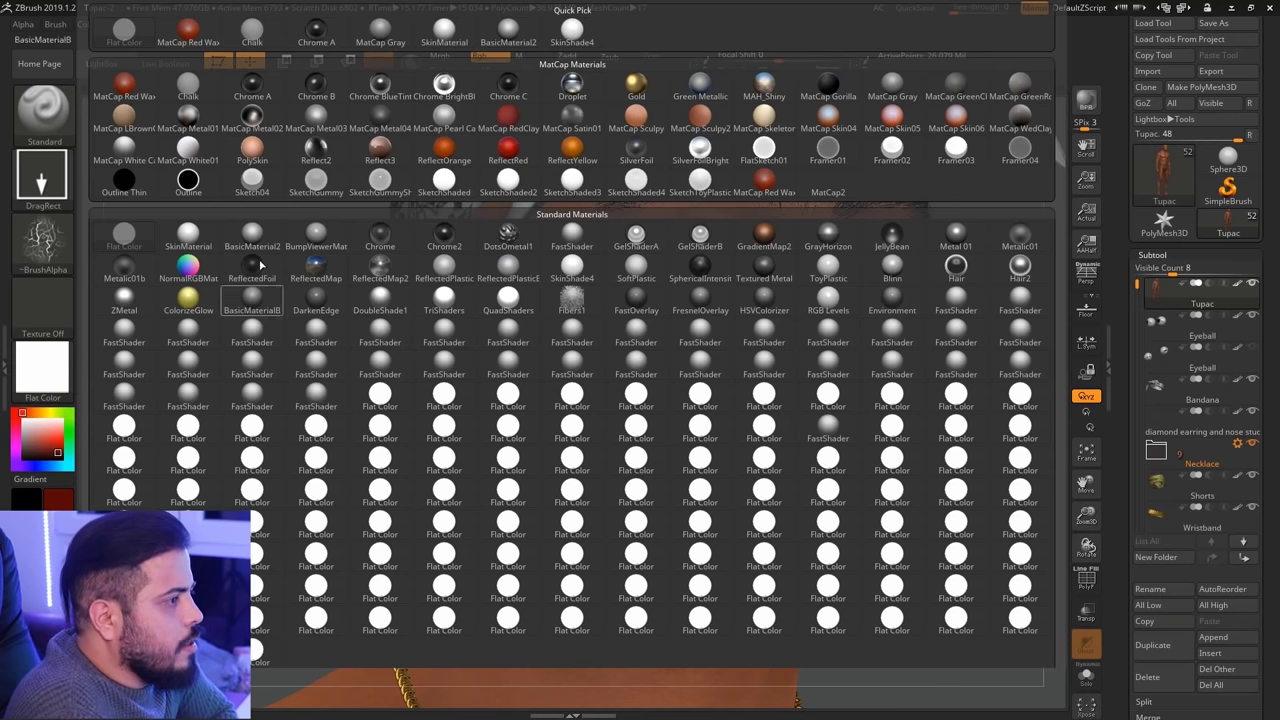
{"action": "left_click", "coordinate": [190, 240]}
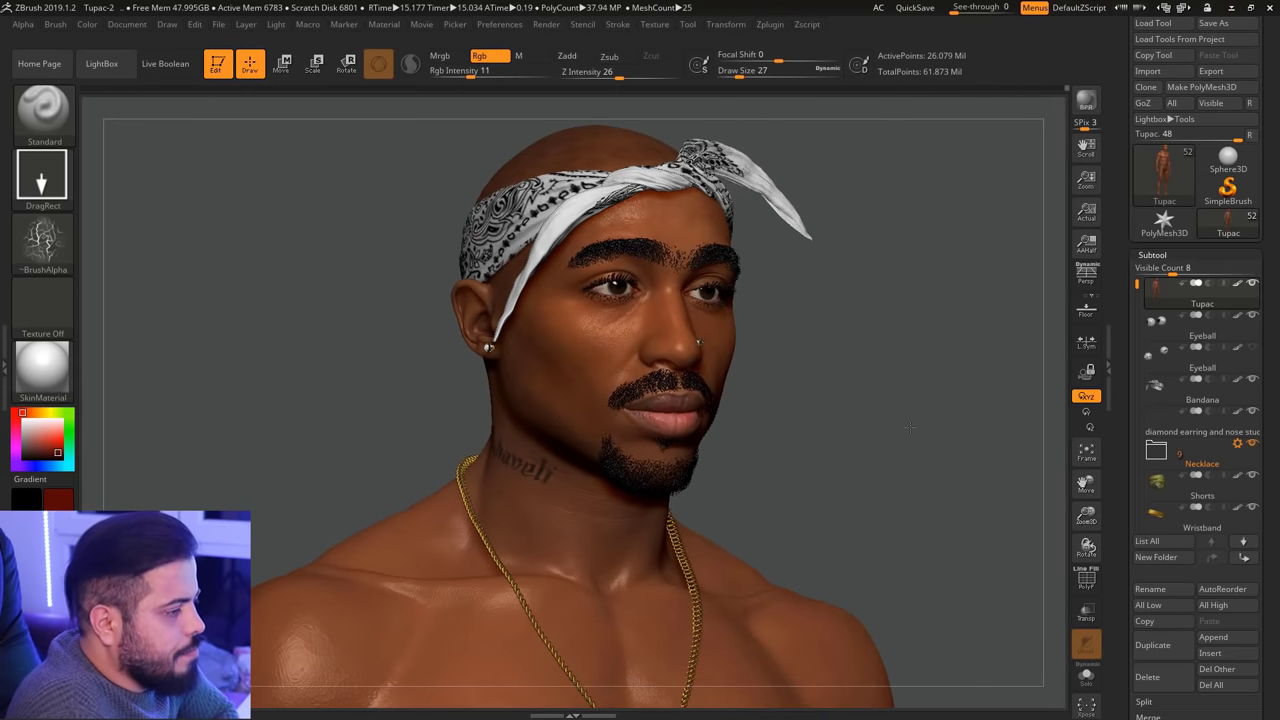